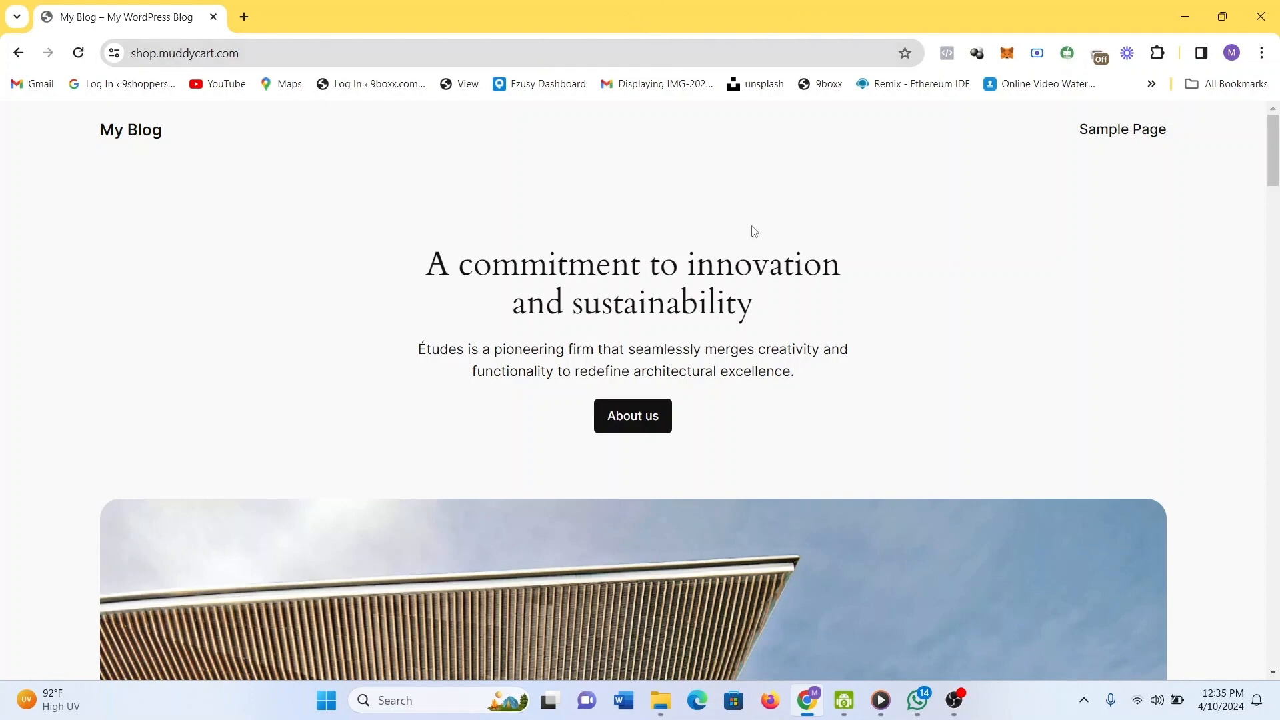
Scroll through the shop.muddycart.com homepage to look it over.
scroll(786, 273, down, 1)
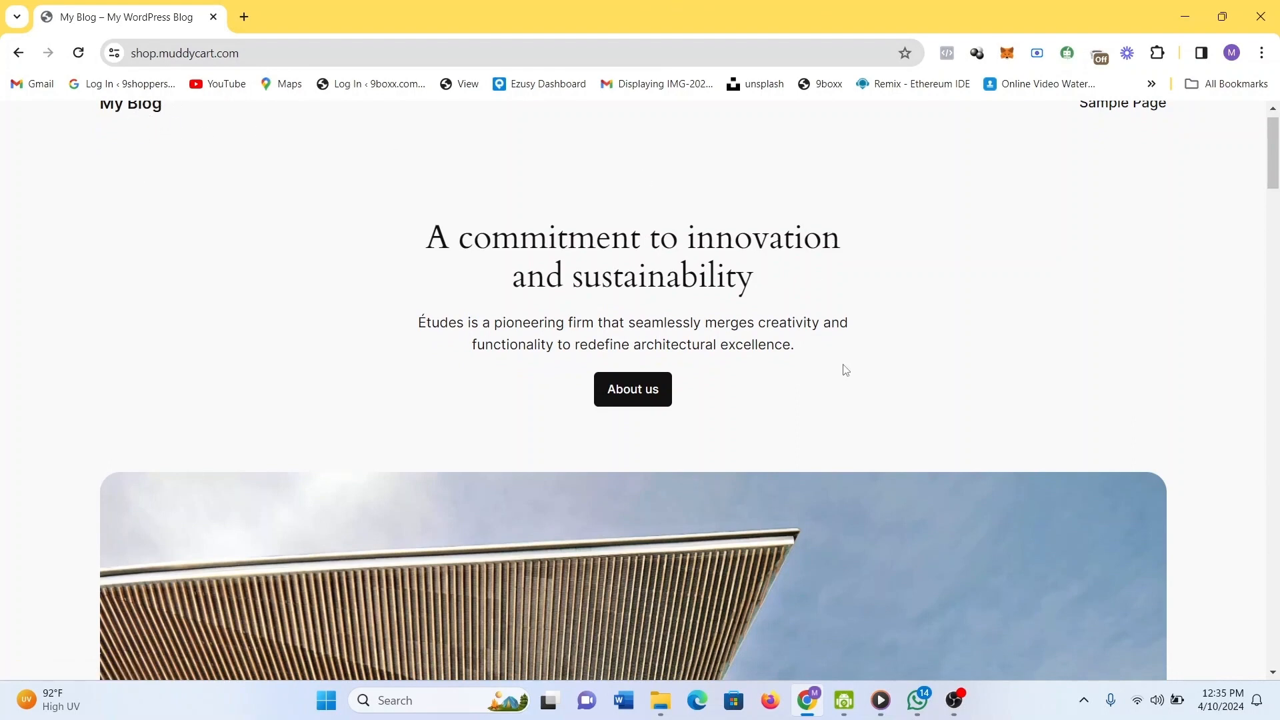
scroll(844, 367, down, 3)
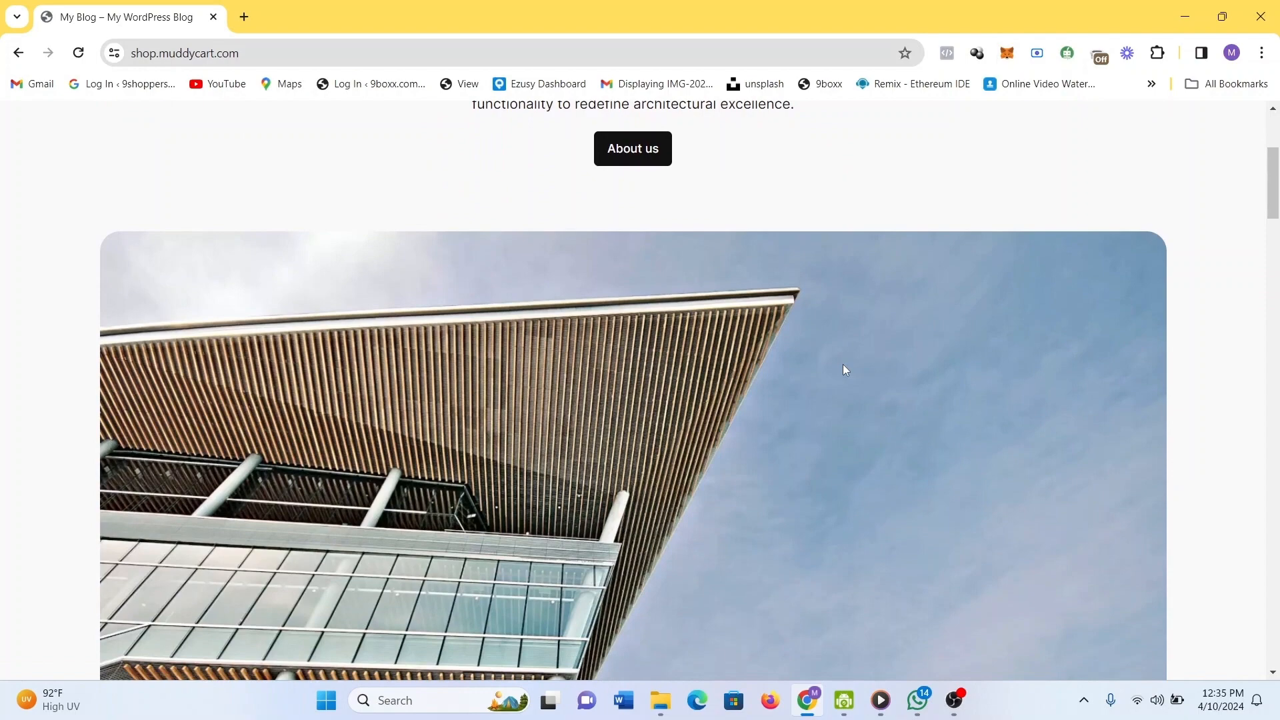
scroll(844, 365, down, 20)
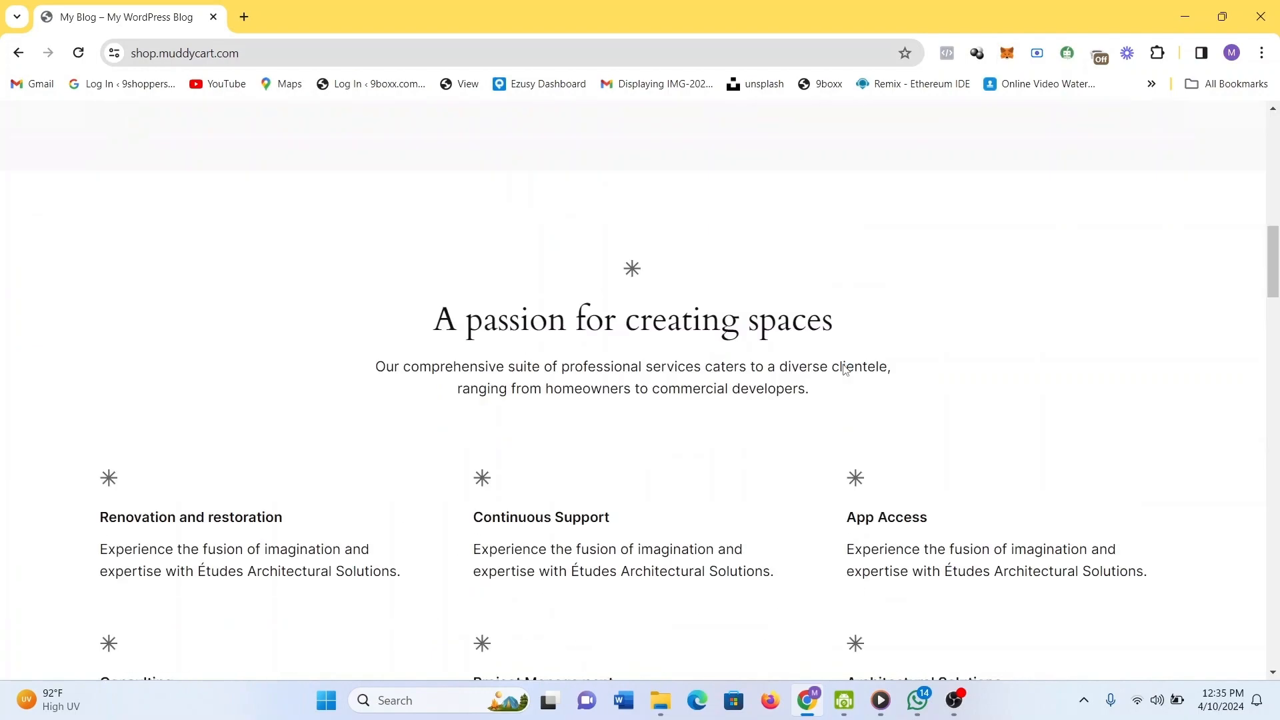
scroll(844, 369, down, 2)
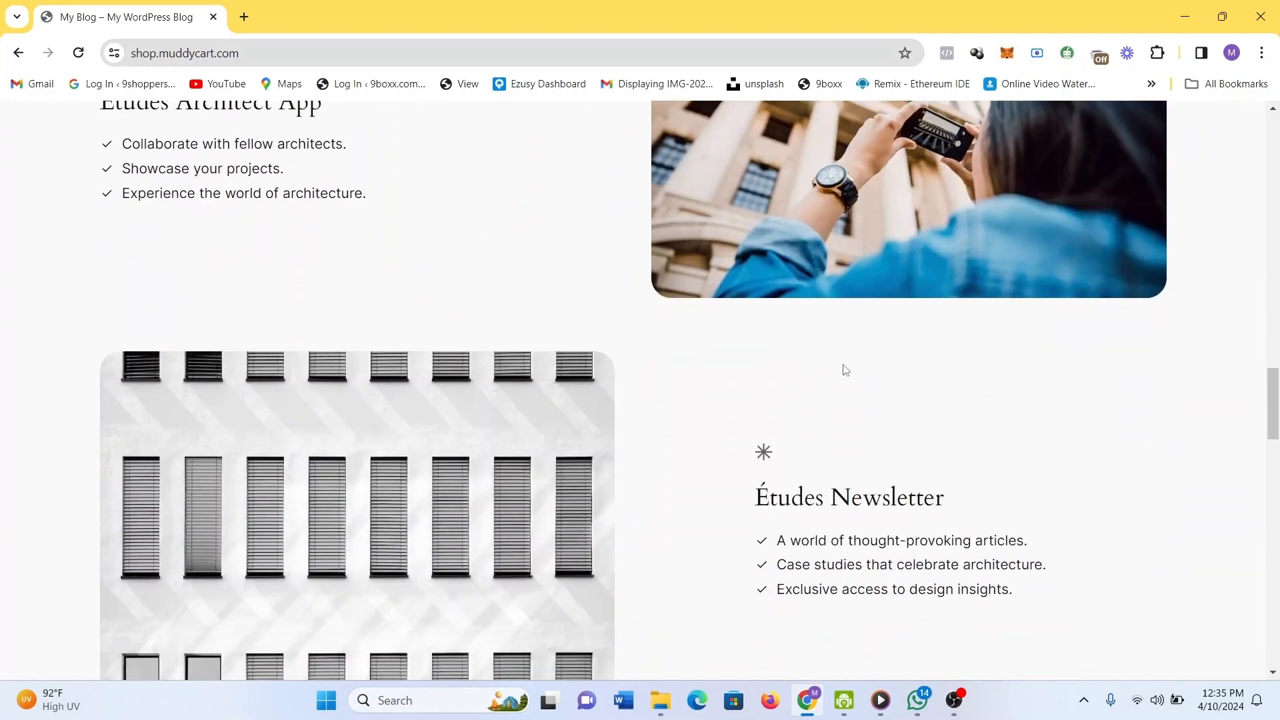
scroll(846, 370, down, 20)
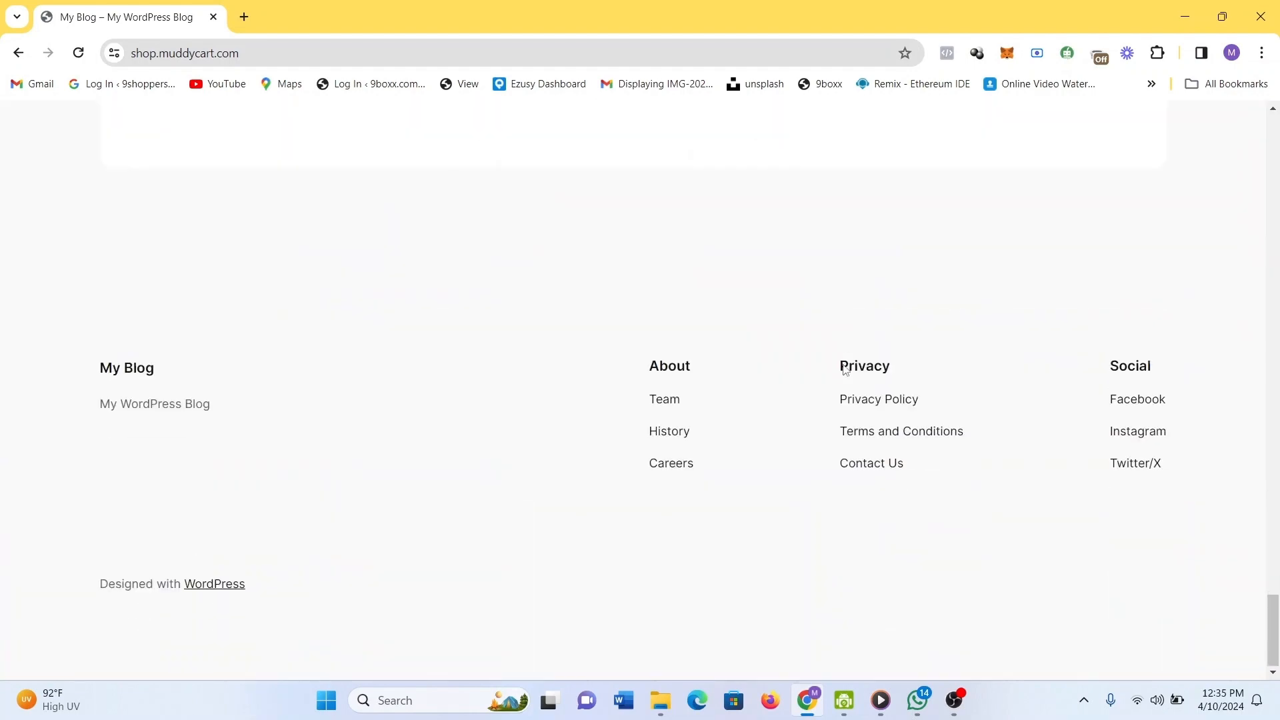
scroll(845, 370, up, 10)
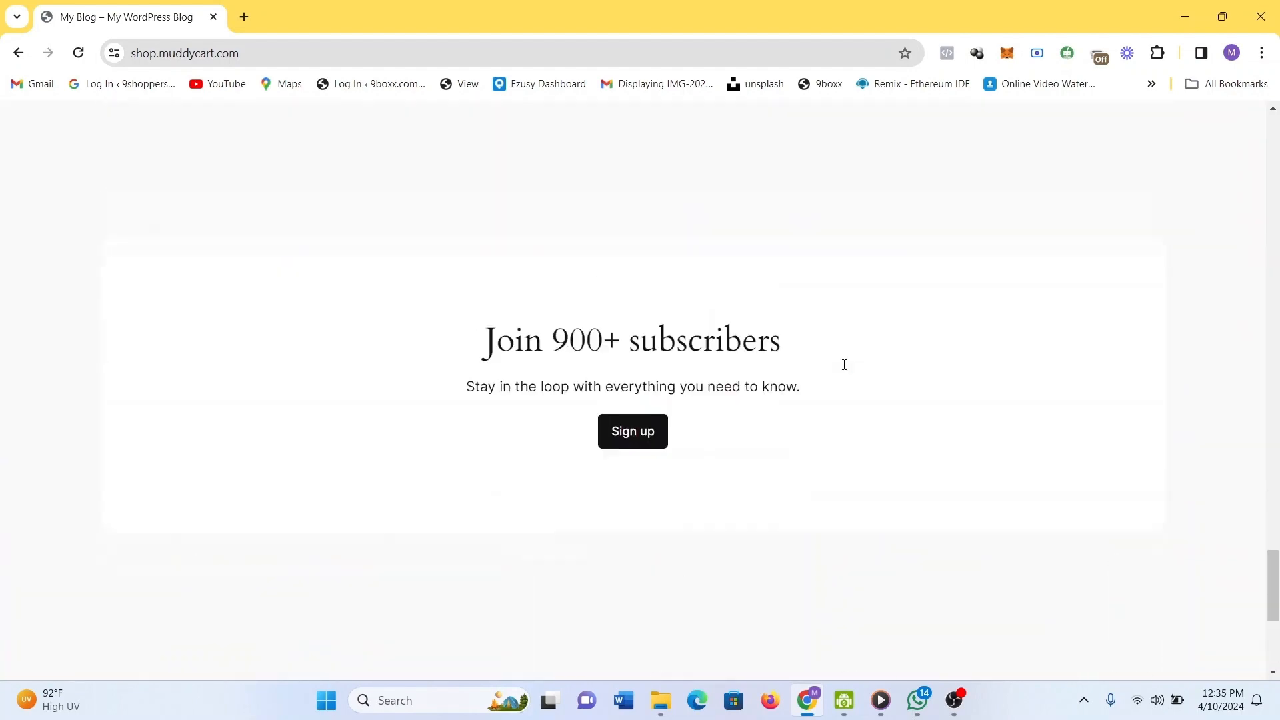
scroll(845, 370, up, 8)
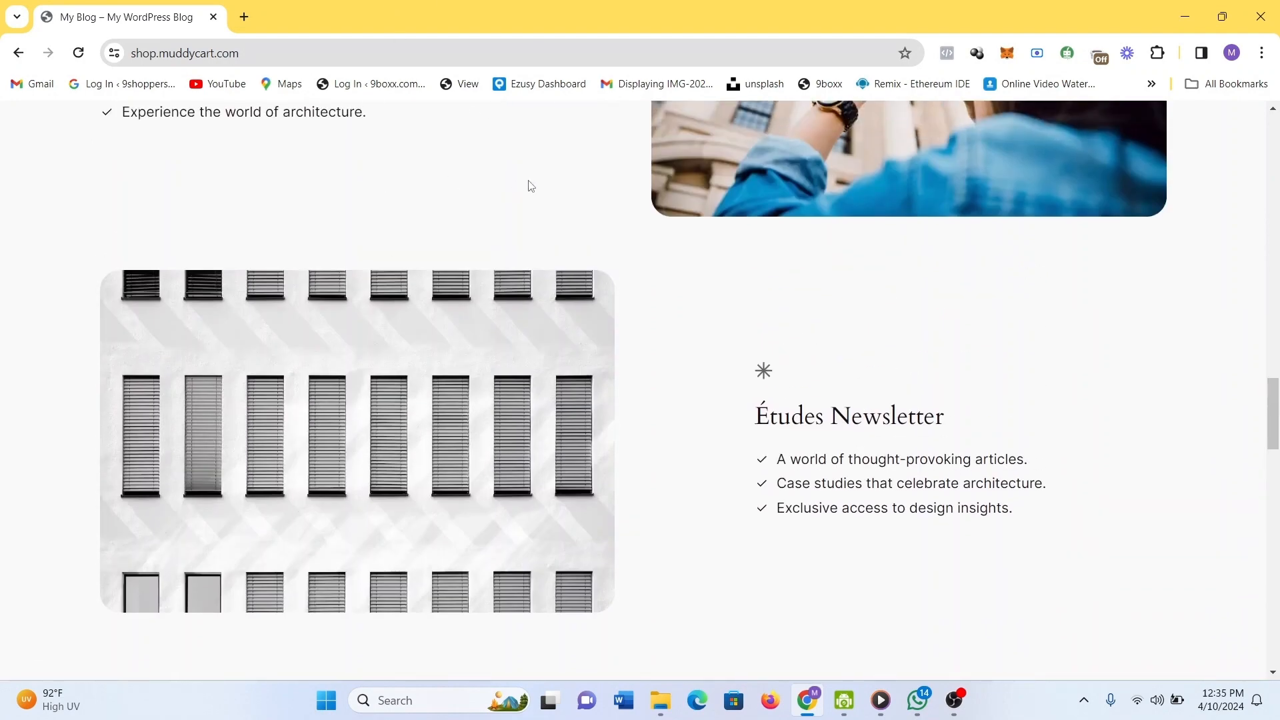
scroll(551, 227, down, 1)
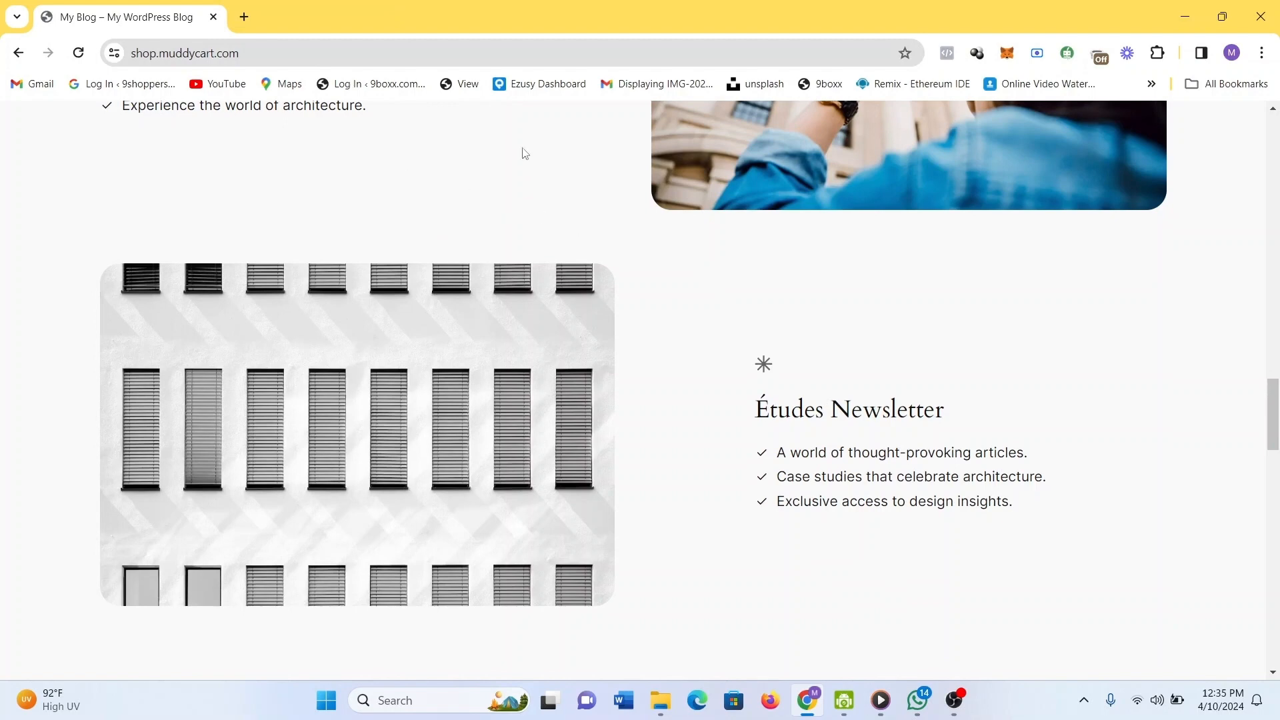
scroll(637, 208, down, 2)
scroll(637, 208, up, 6)
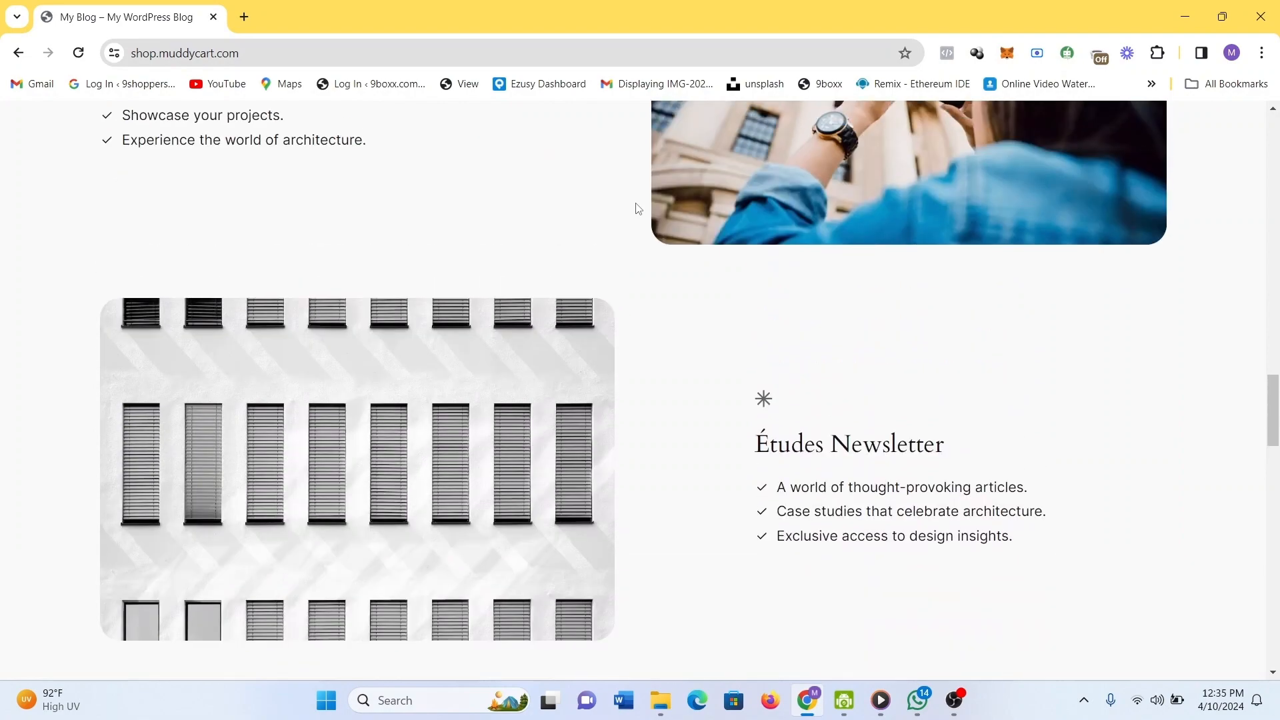
scroll(636, 208, down, 2)
scroll(637, 205, up, 10)
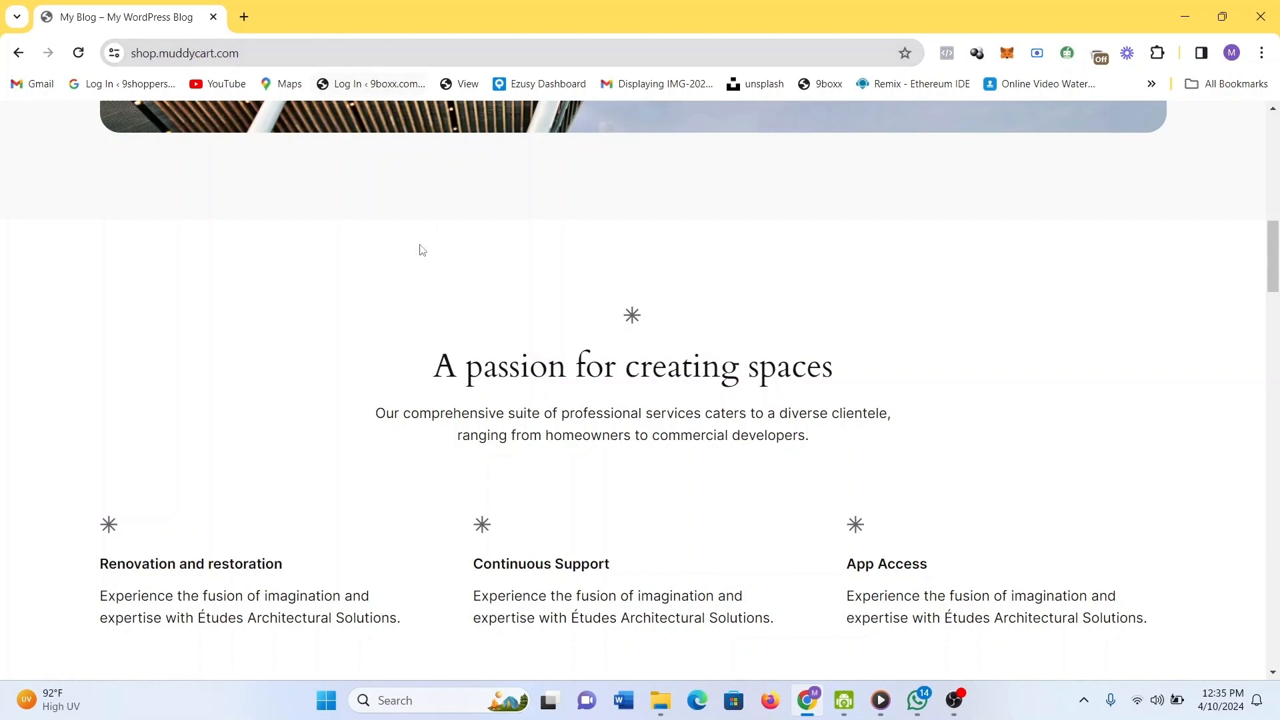
Load shop.muddycart.com/wp-admin/ in the address bar to reach the login page.
click(262, 46)
click(262, 46)
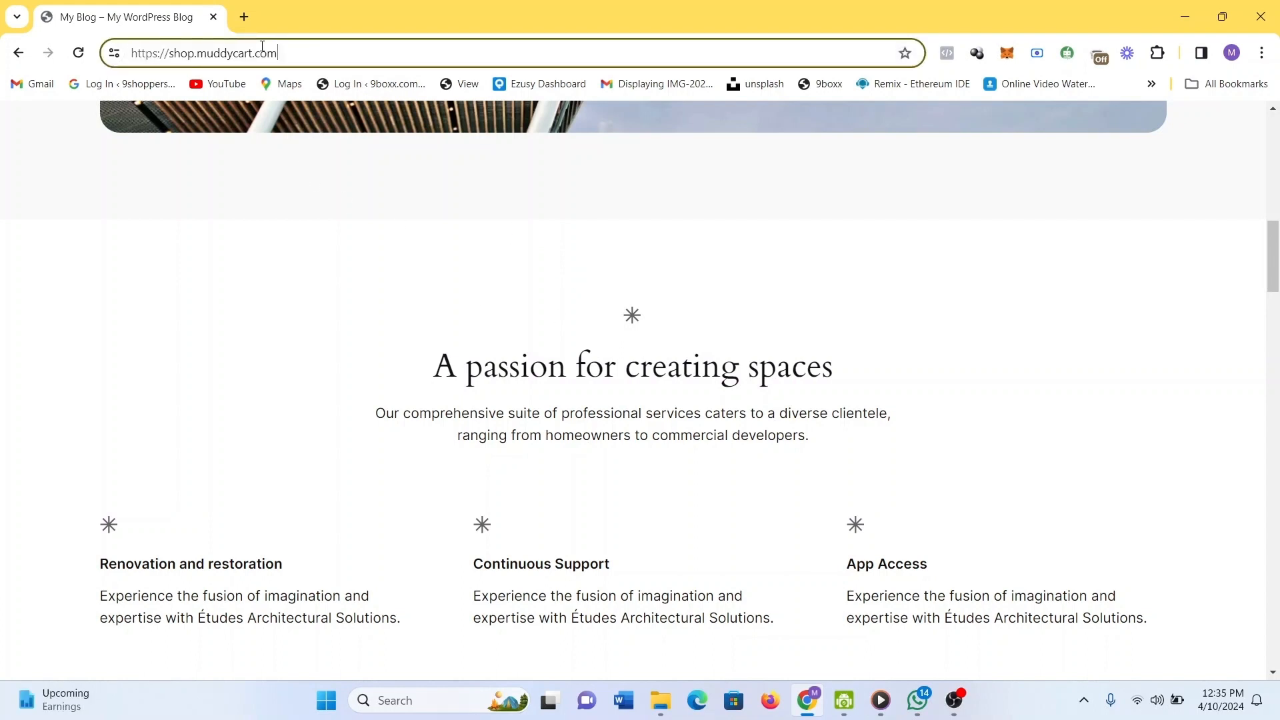
text(/)
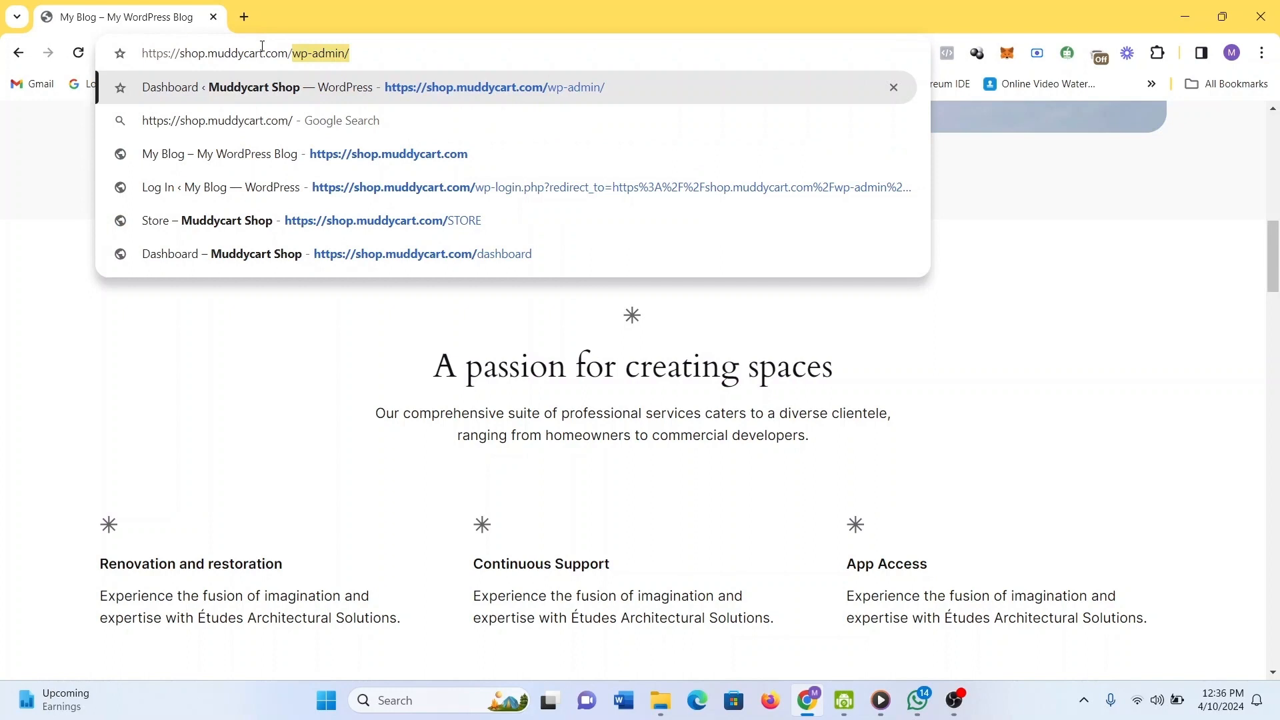
key(Return)
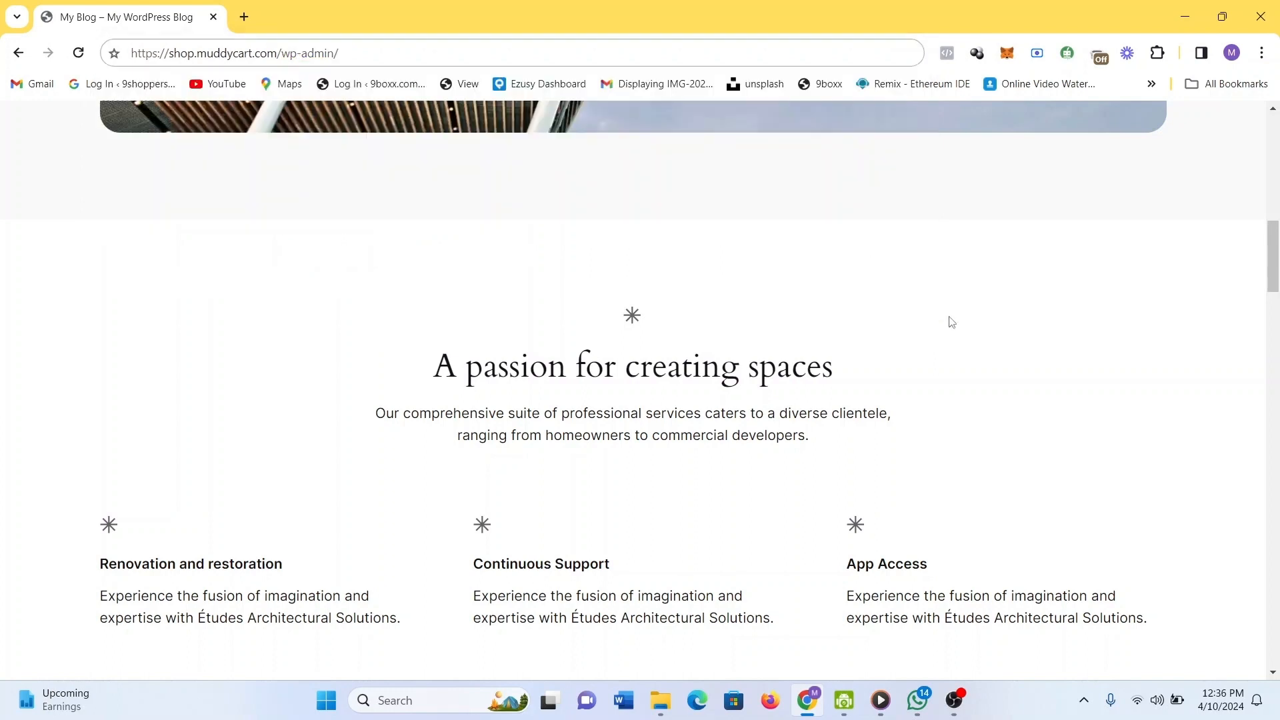
click(244, 18)
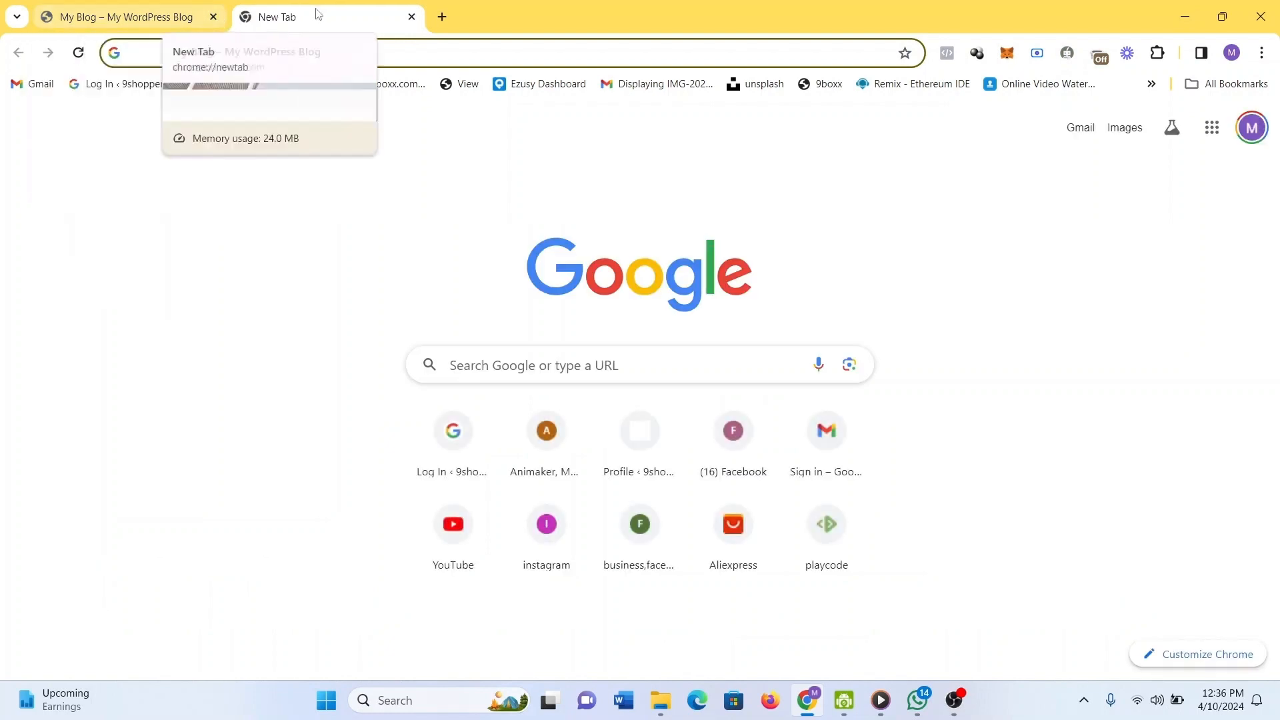
click(412, 17)
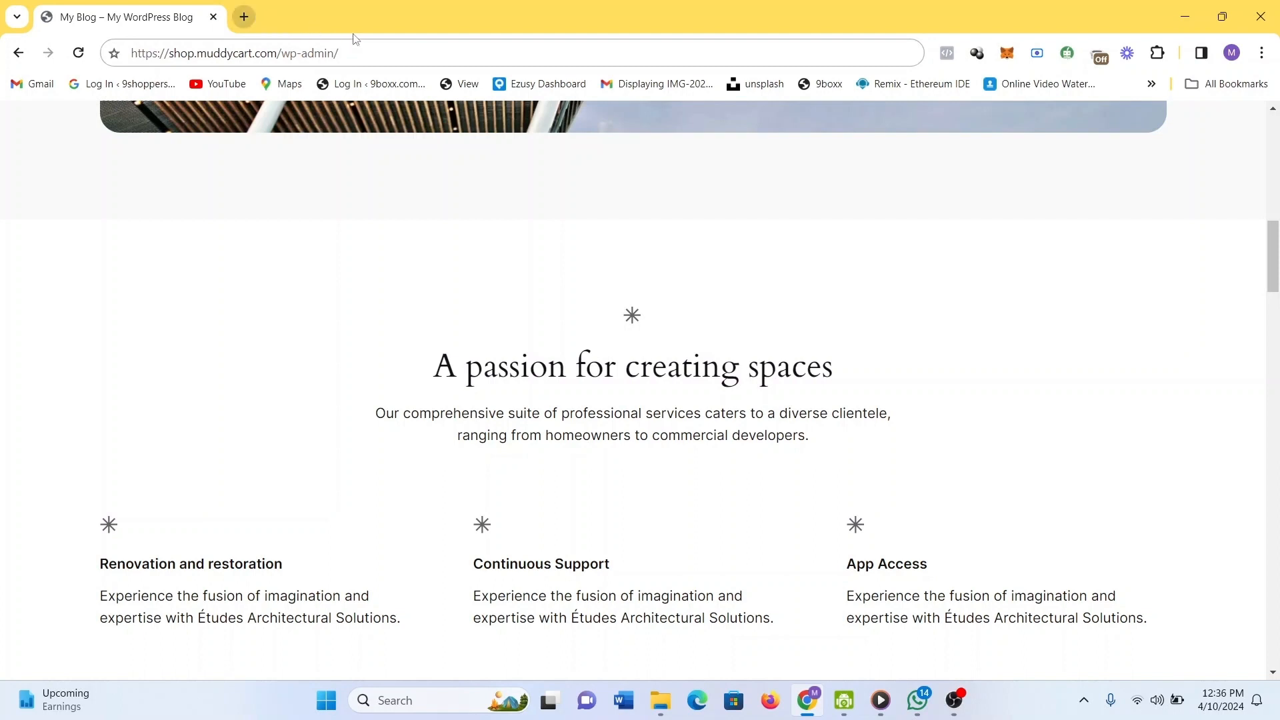
click(388, 53)
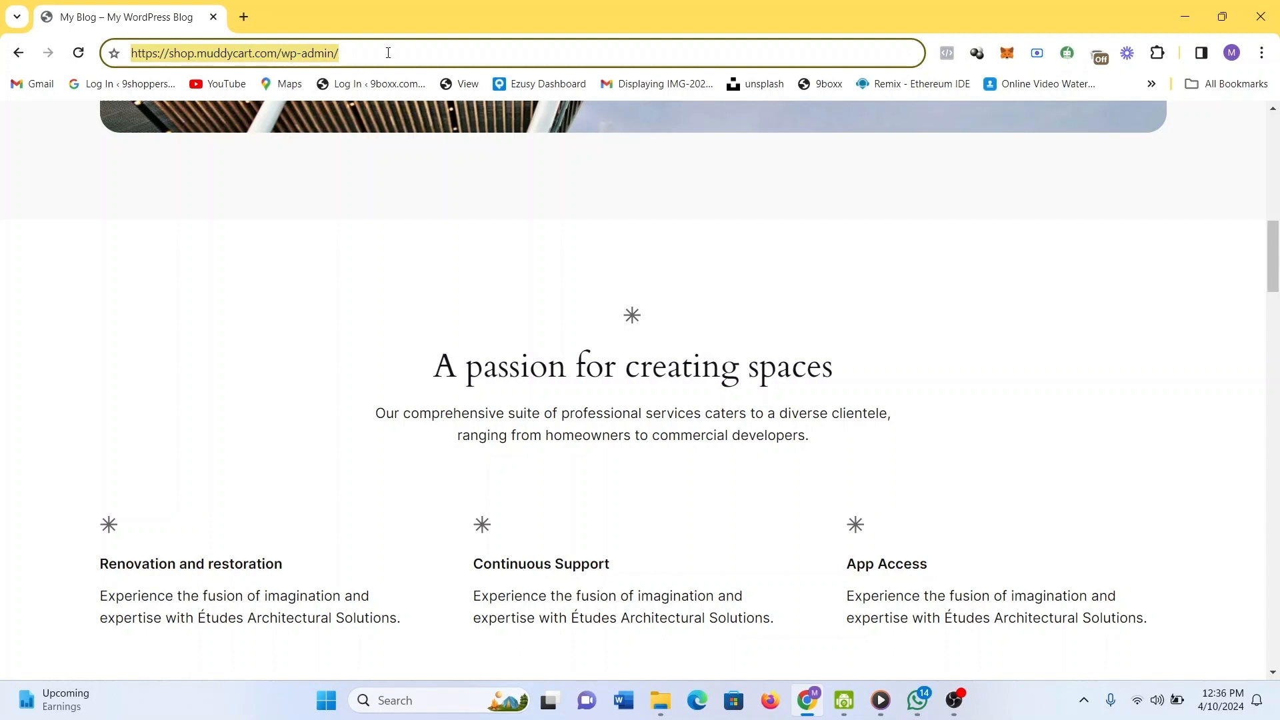
key(Return)
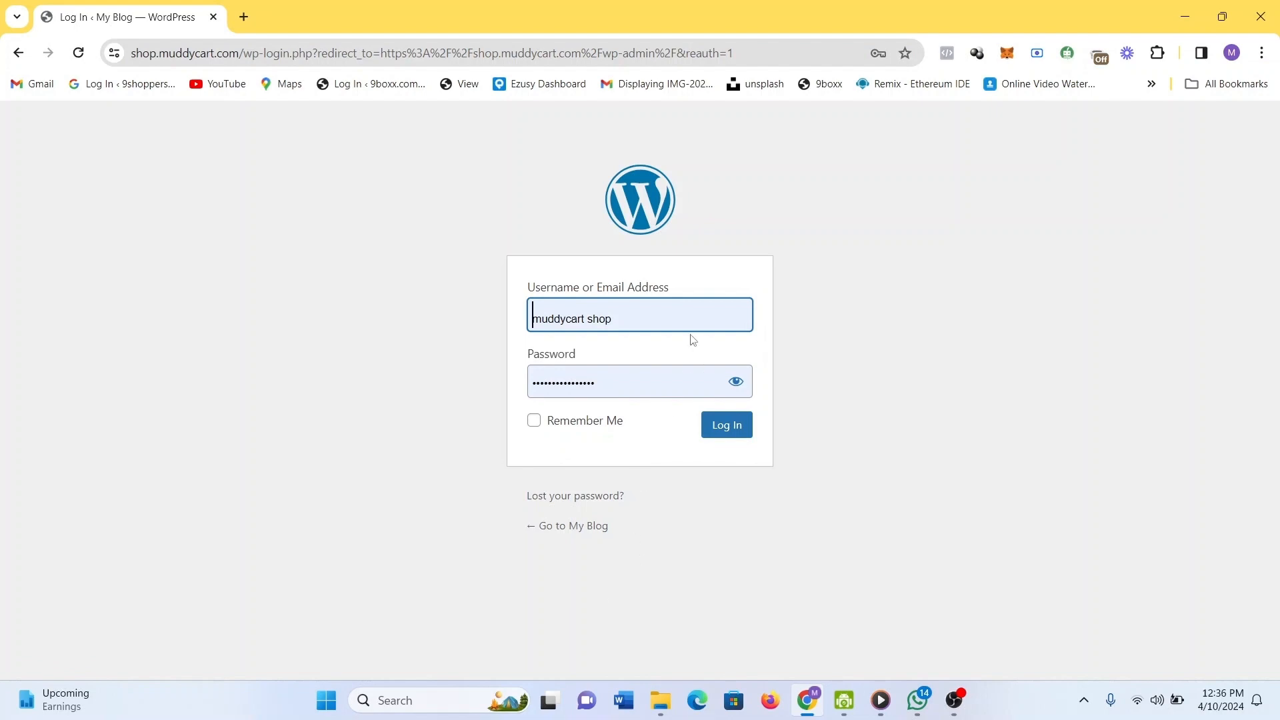
Replace the login username with admin.
click(635, 321)
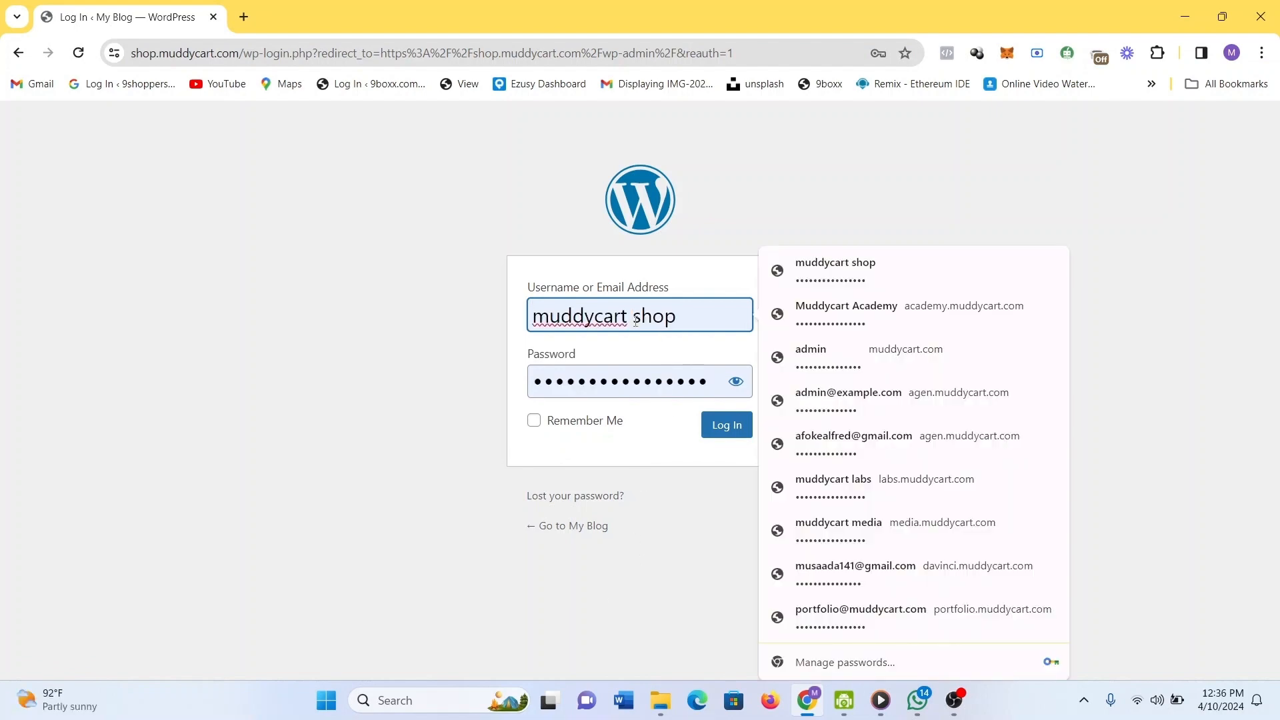
key(ctrl+a)
text(adminn)
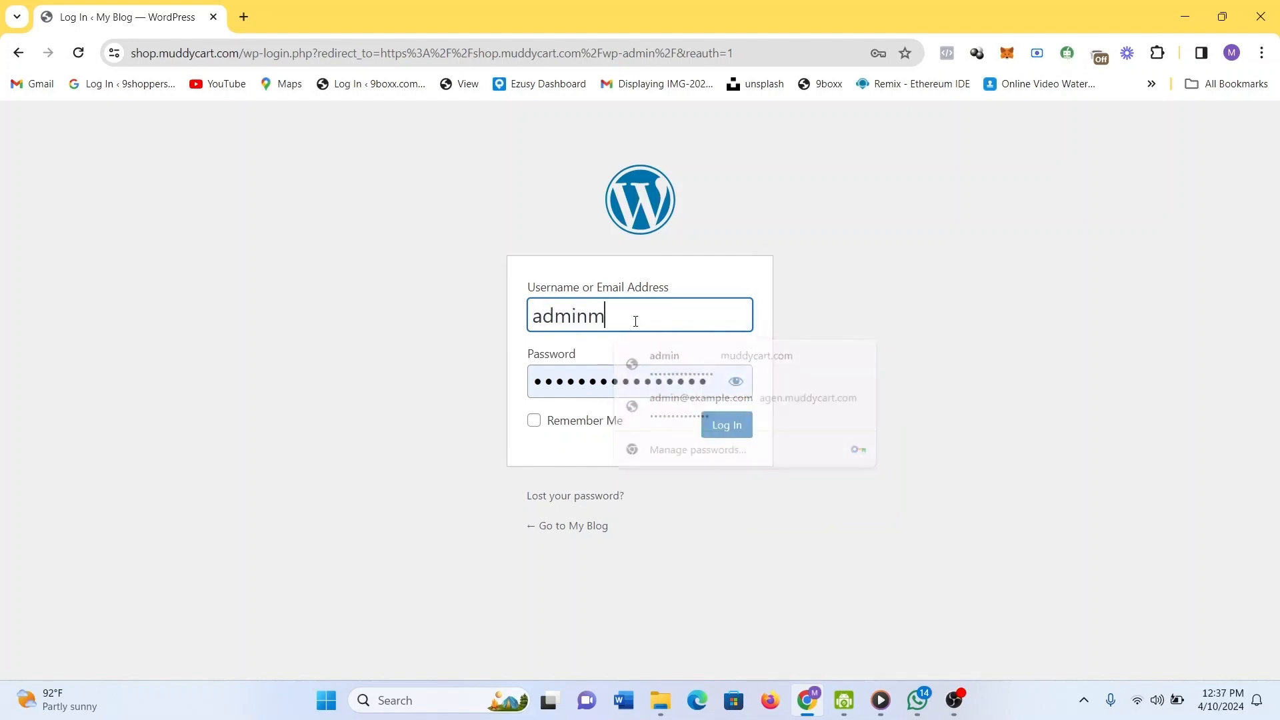
key(BackSpace)
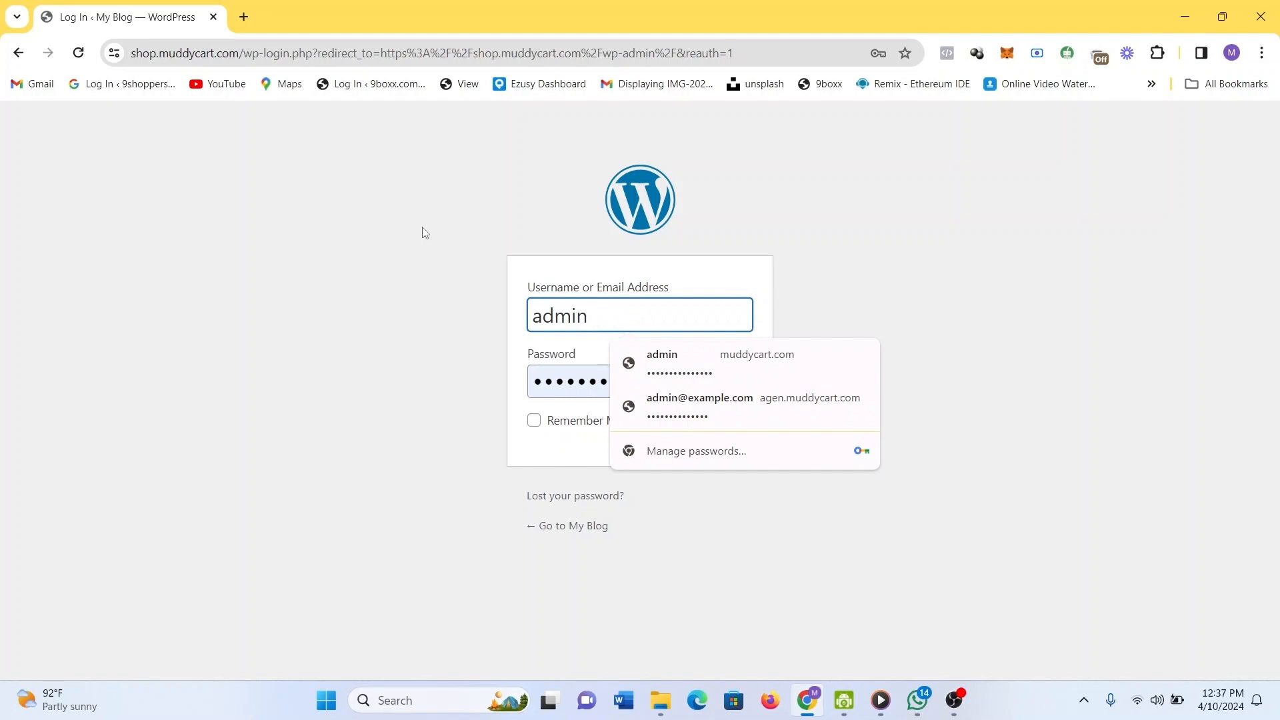
Check the shop homepage in a new tab, then return to the login page.
click(244, 17)
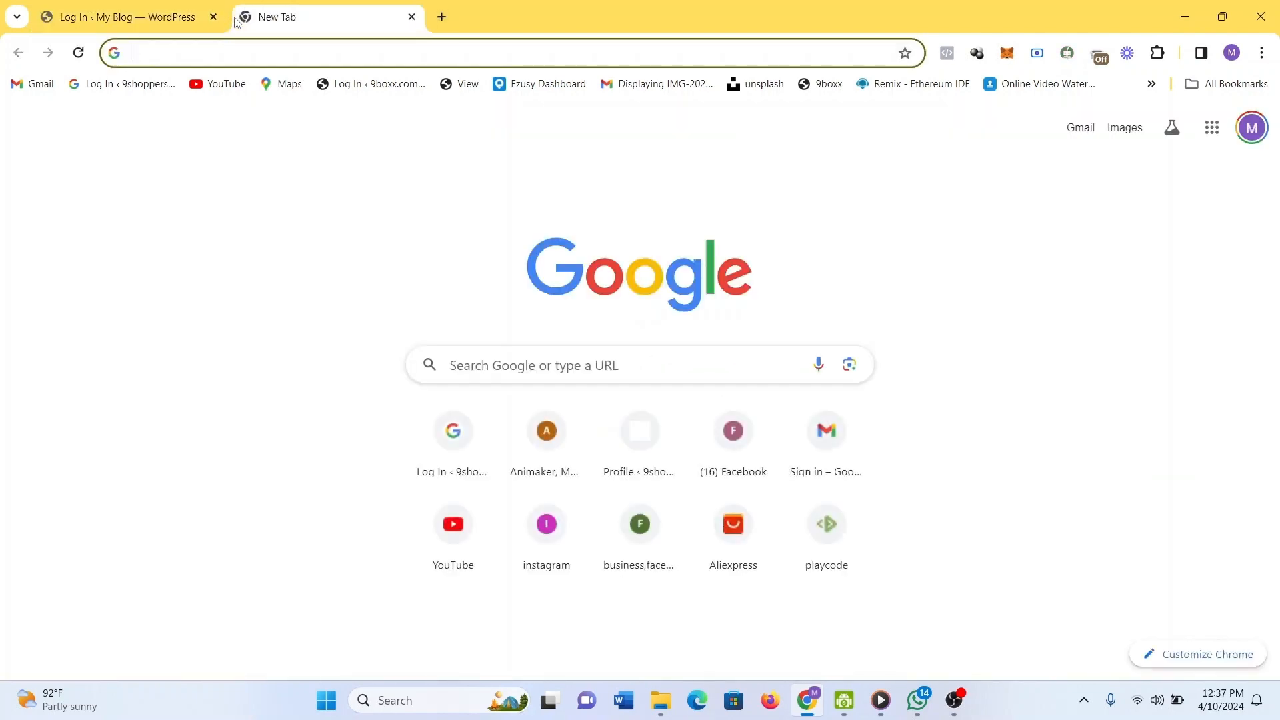
text(s)
key(Return)
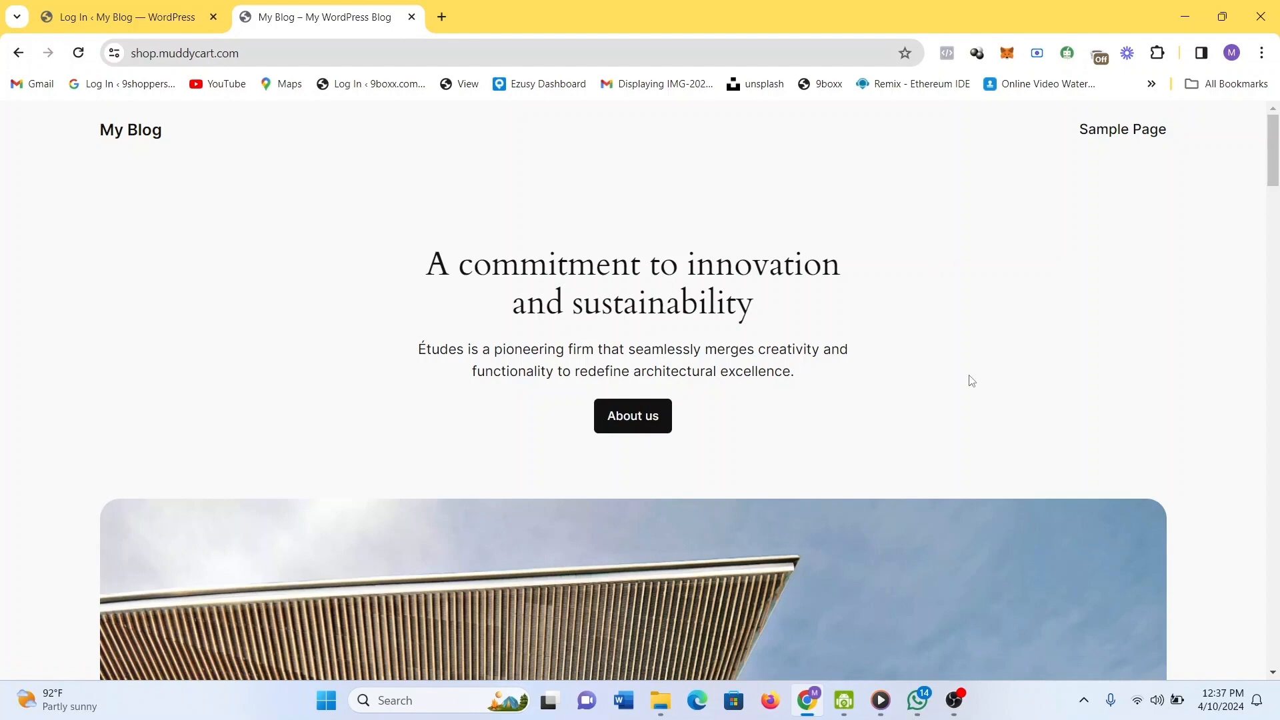
scroll(969, 377, down, 7)
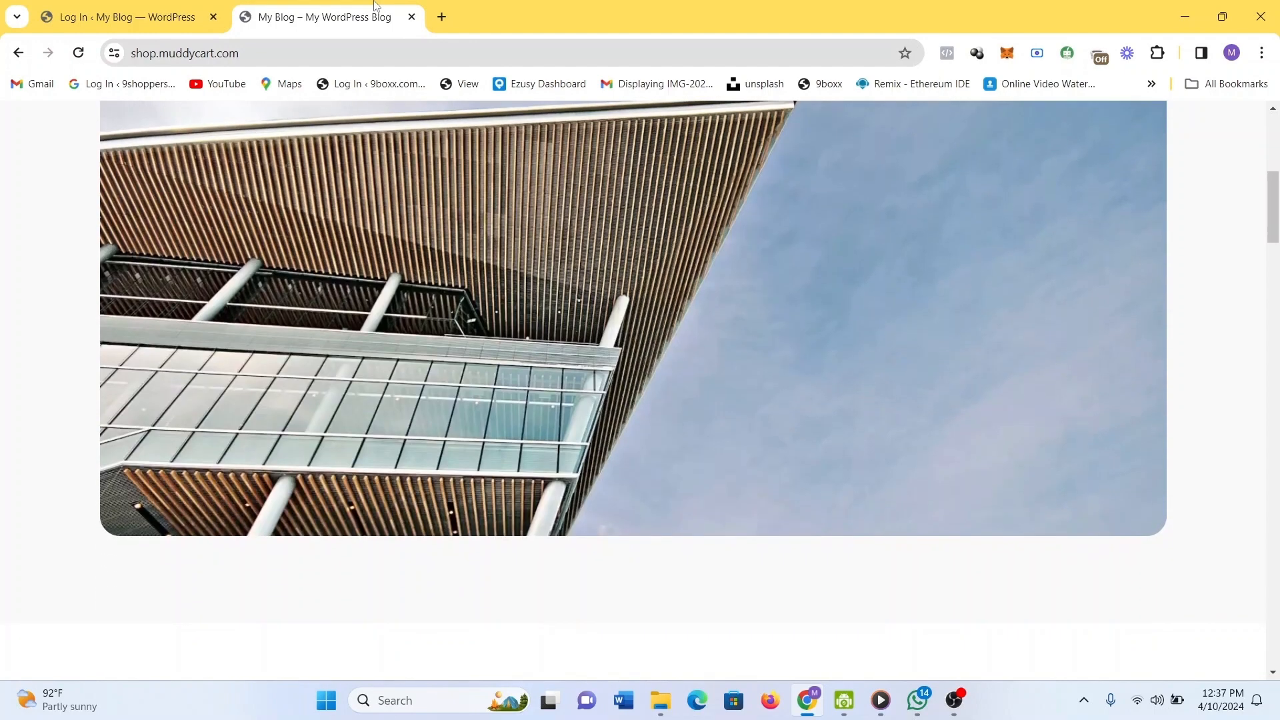
click(131, 6)
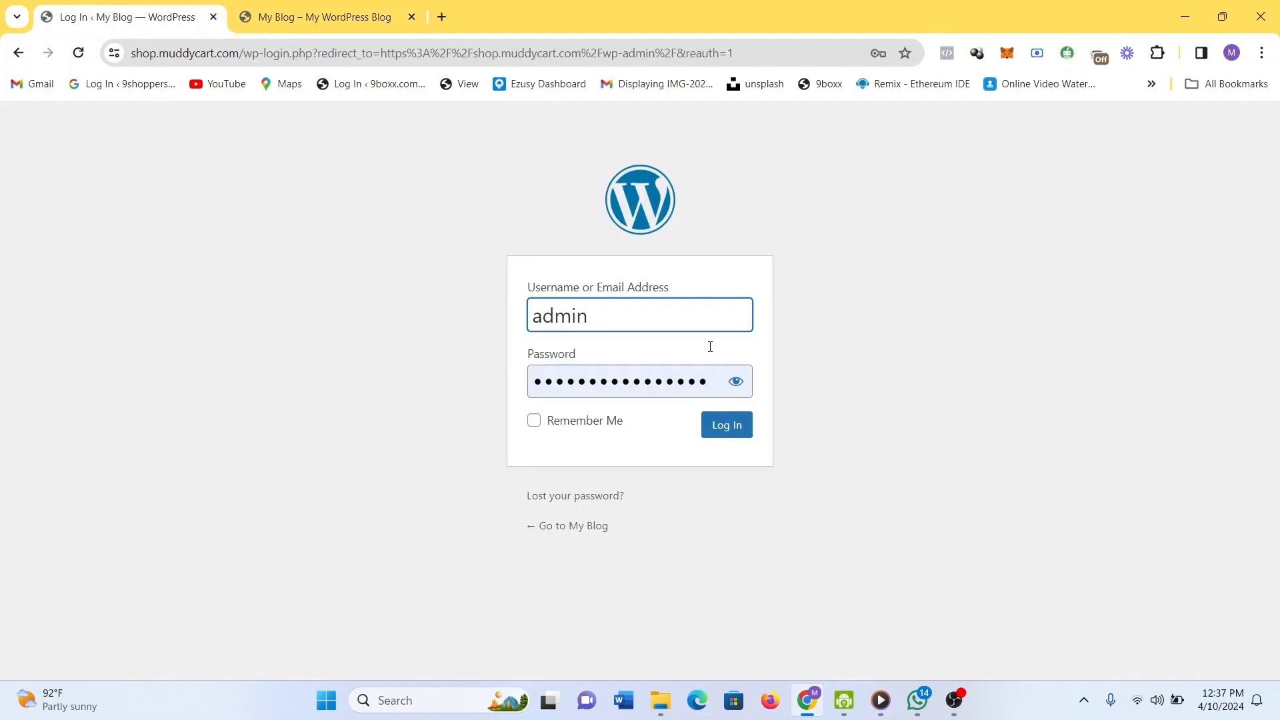
Paste the saved password from clipboard history into the password field and log in.
click(677, 387)
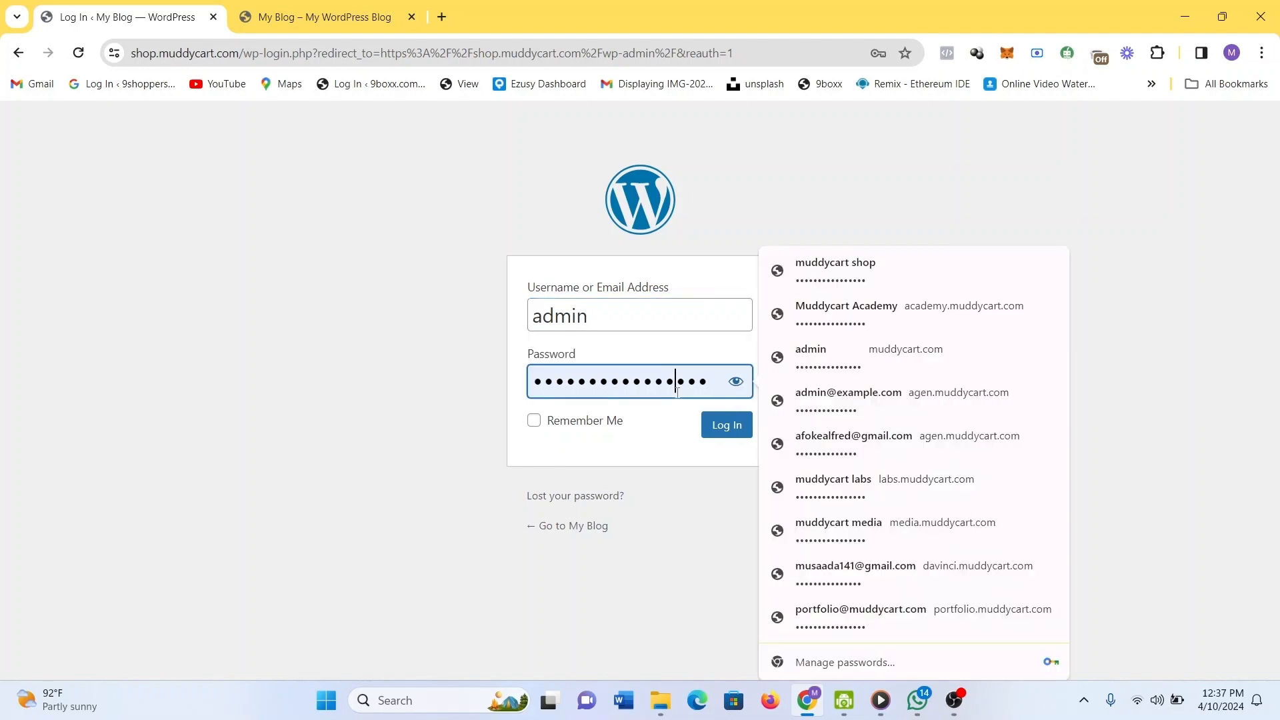
key(ctrl+a)
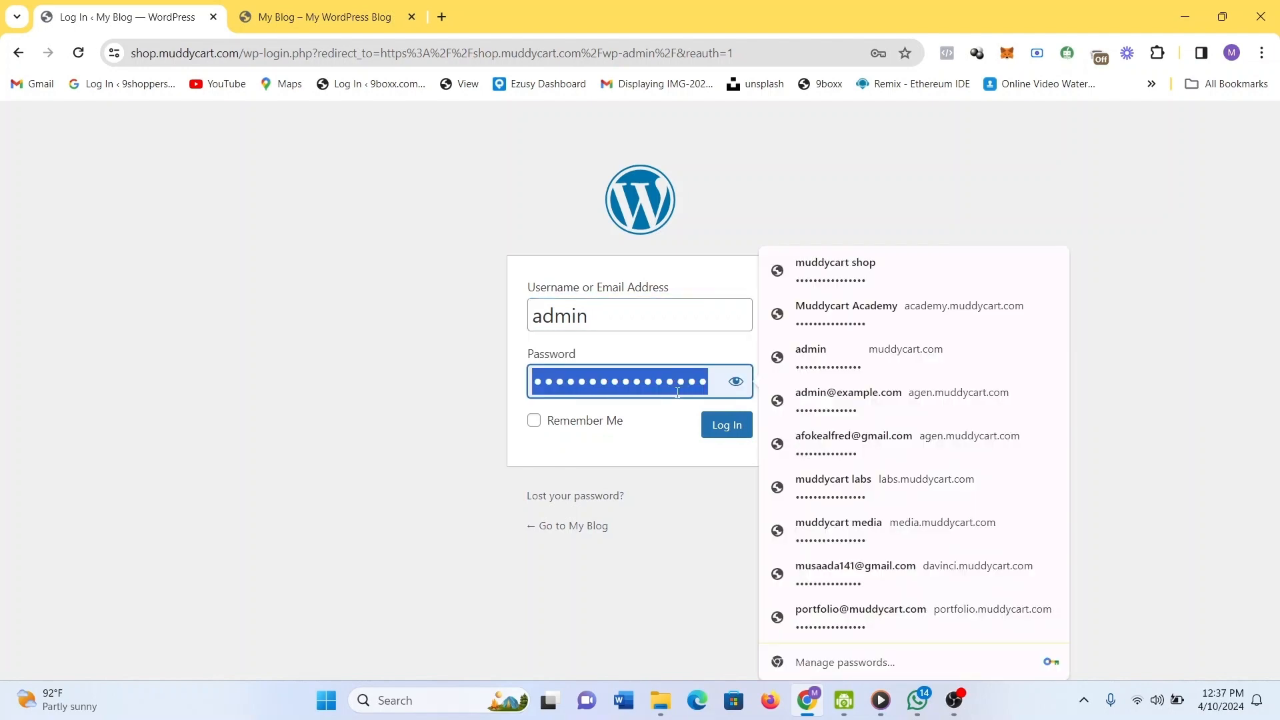
text(•)
key(BackSpace)
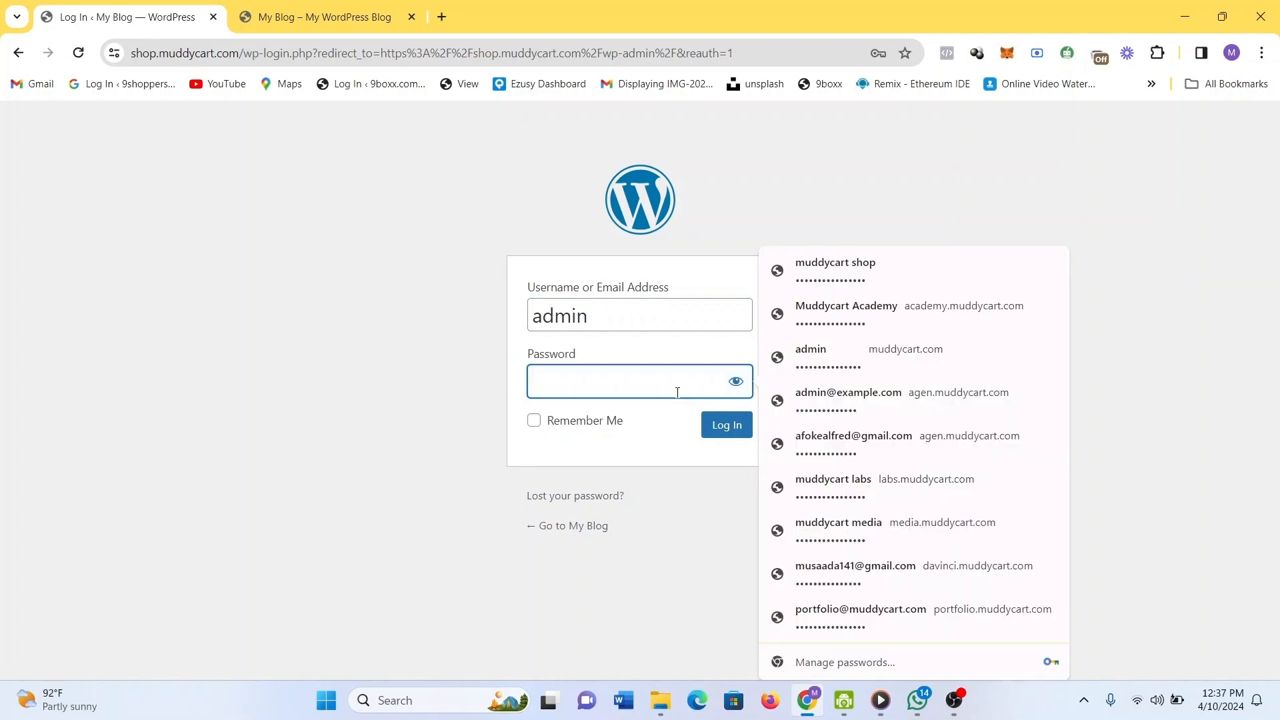
key(super)
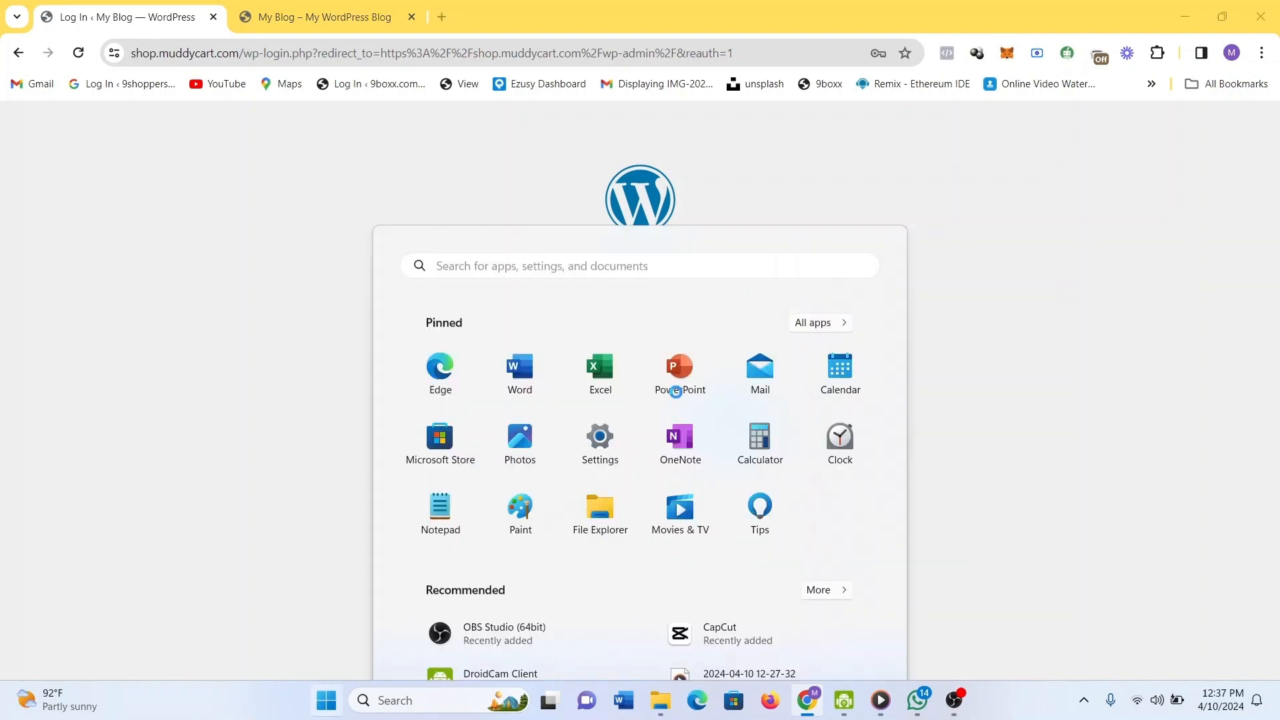
key(super)
key(super+v)
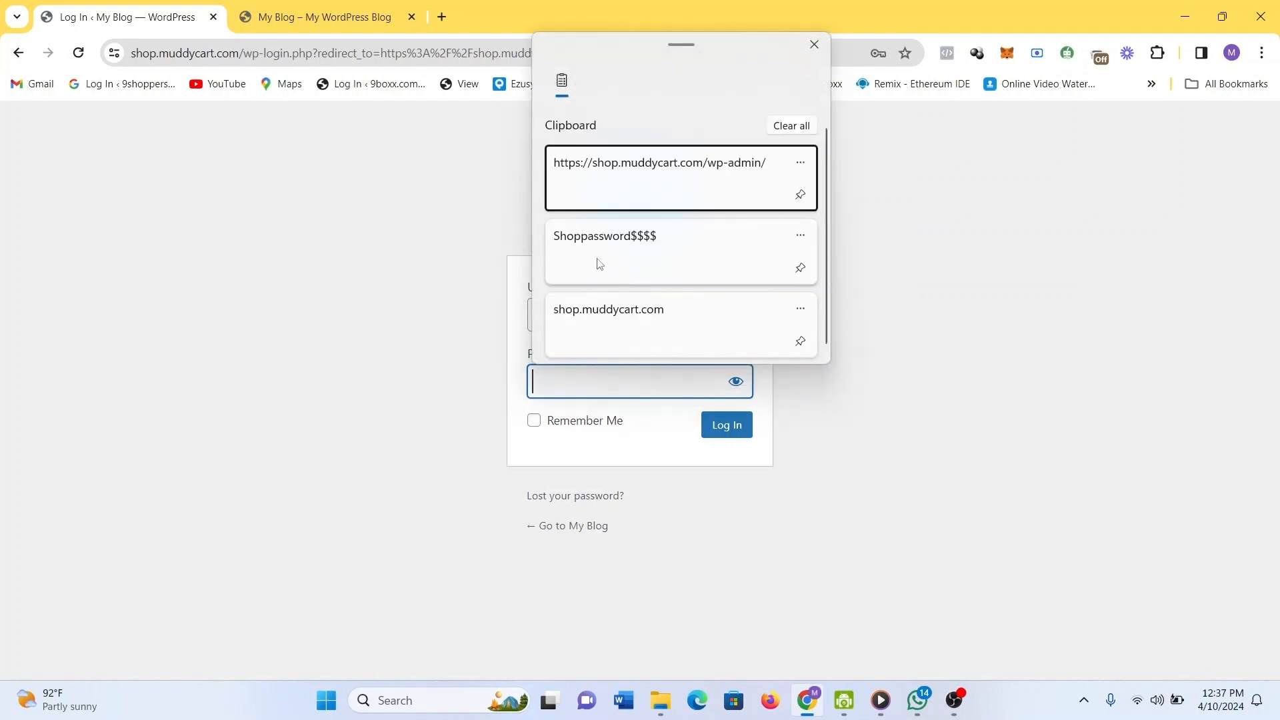
click(620, 277)
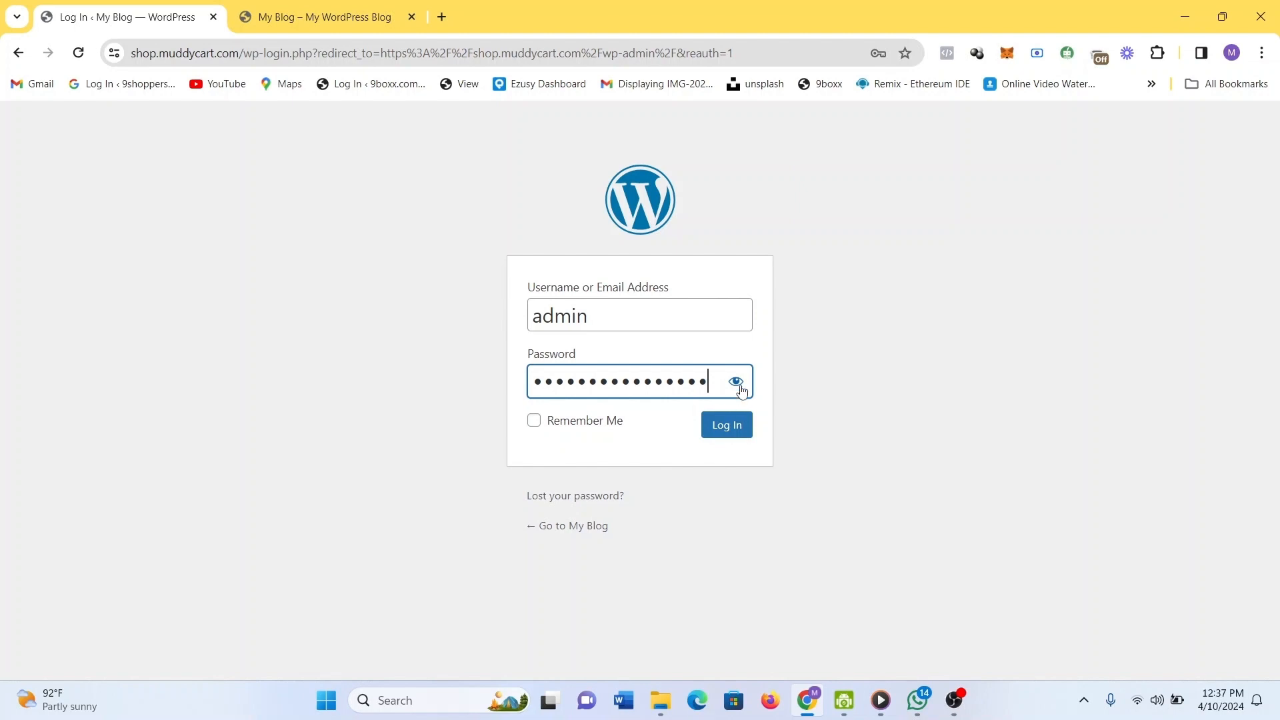
click(723, 437)
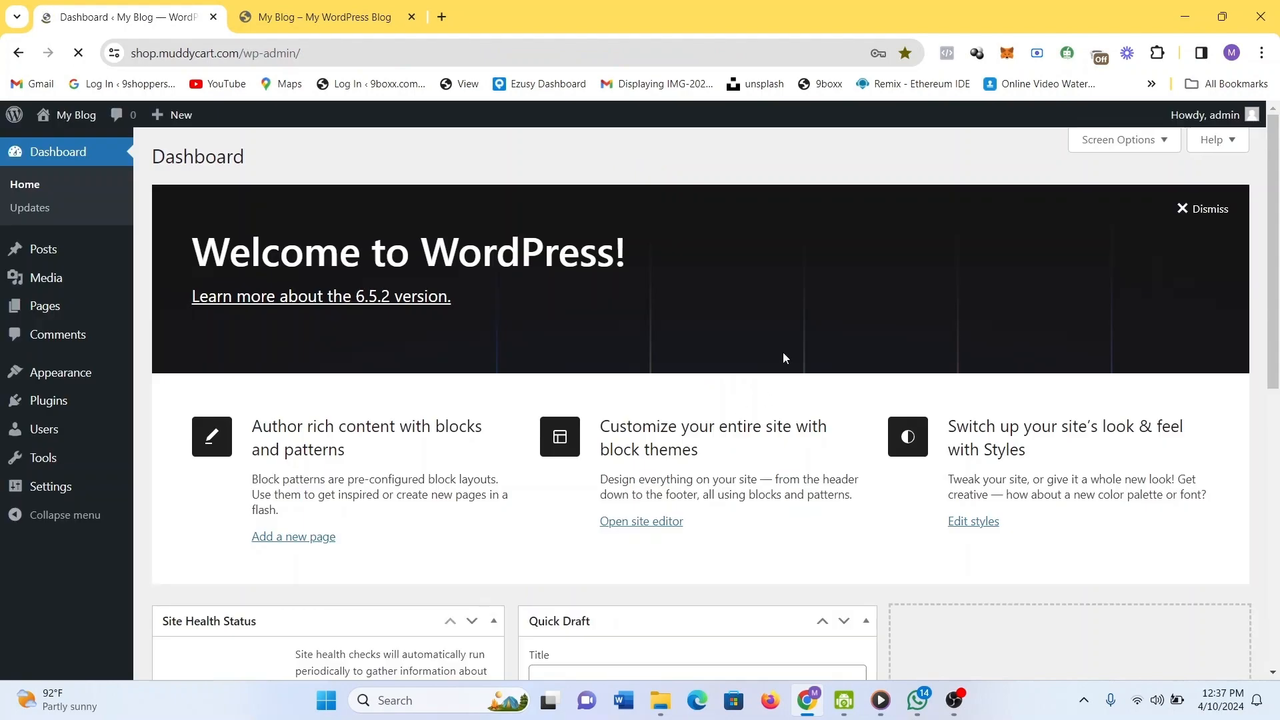
scroll(783, 358, down, 1)
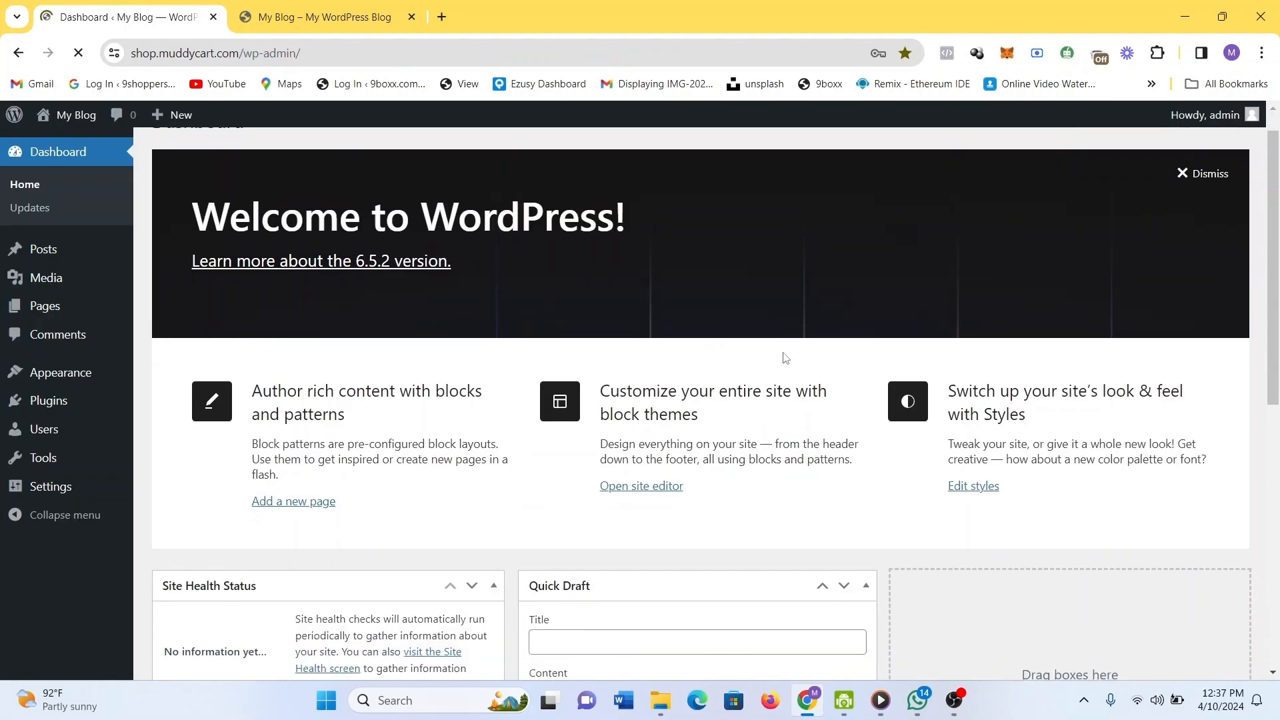
scroll(786, 359, down, 4)
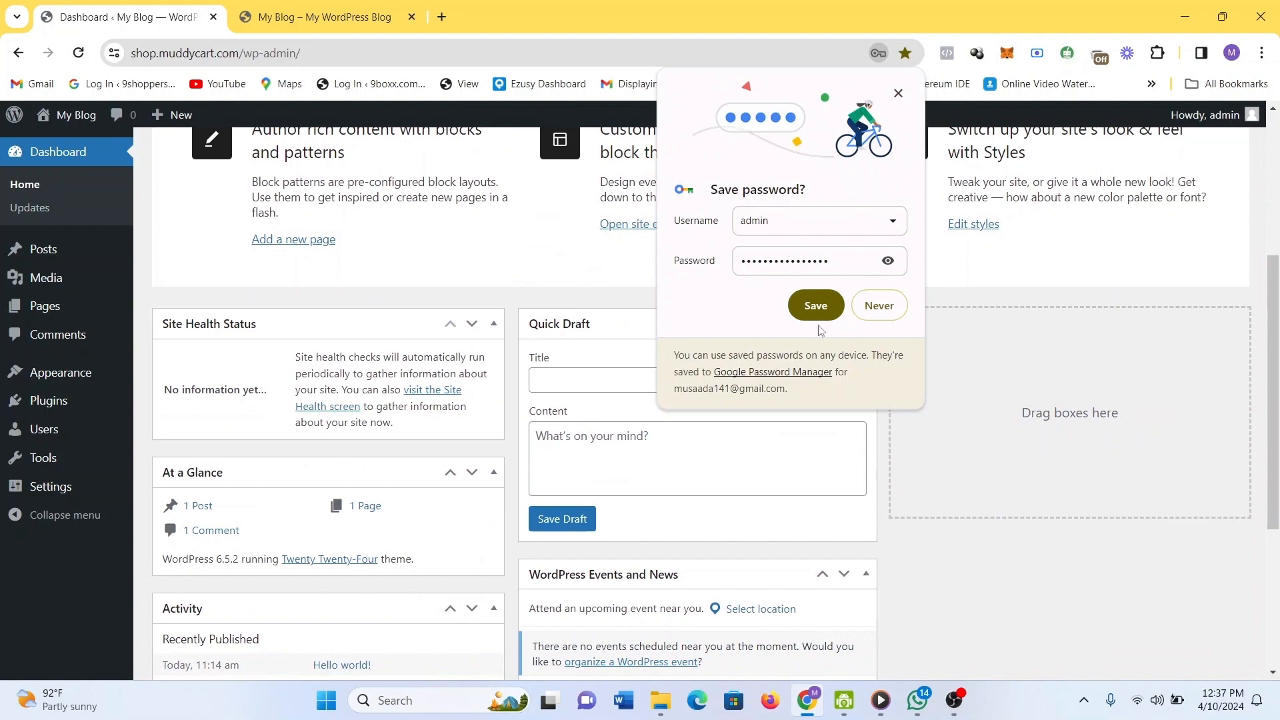
click(816, 305)
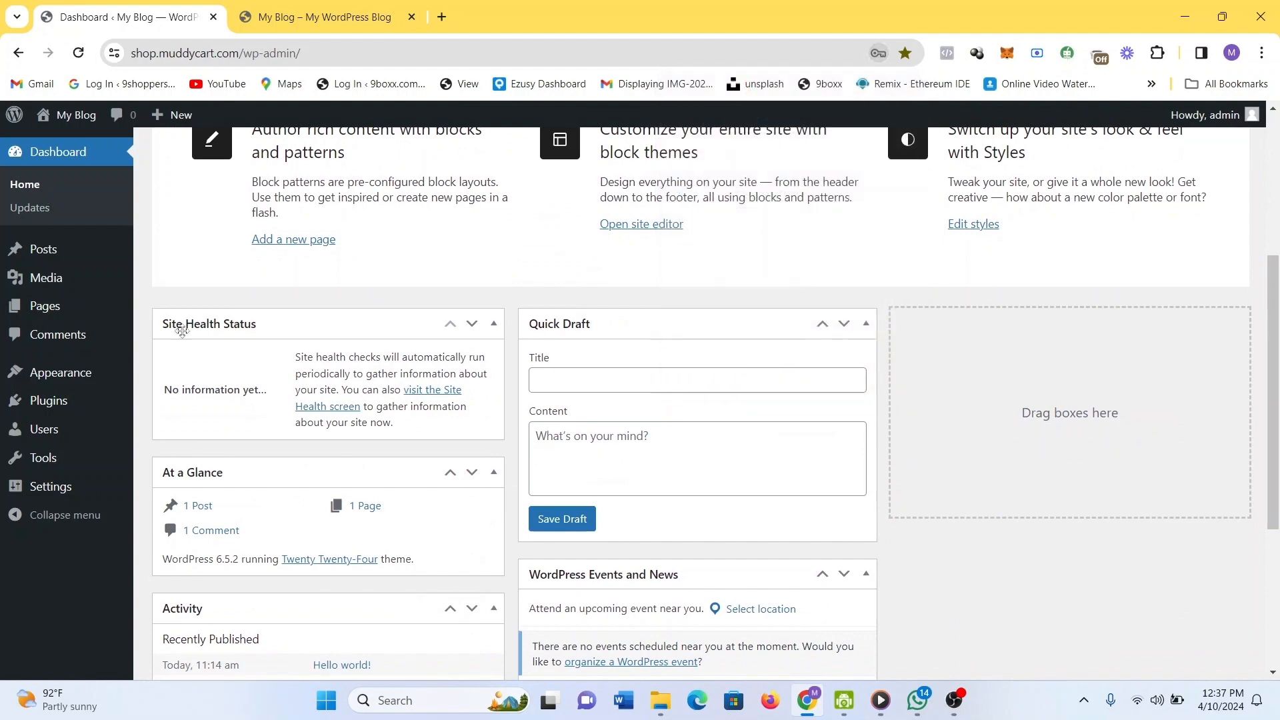
mouse_move(65, 488)
scroll(65, 489, up, 2)
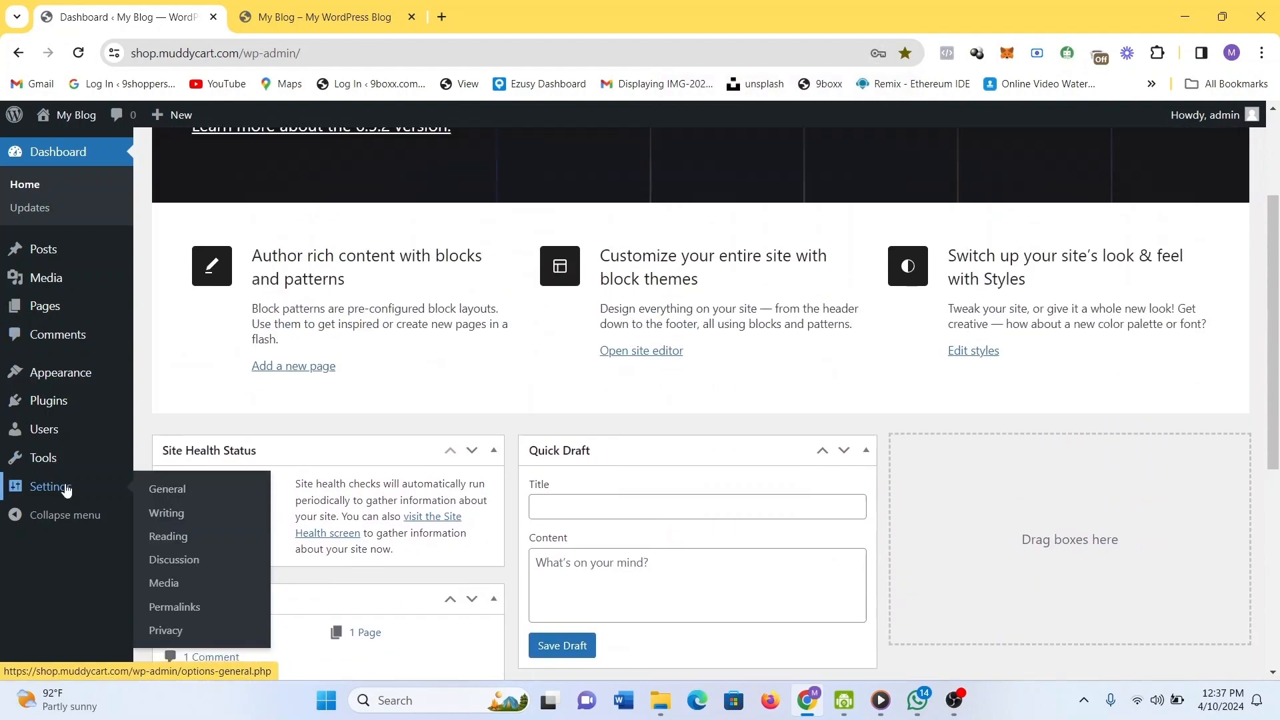
mouse_move(73, 298)
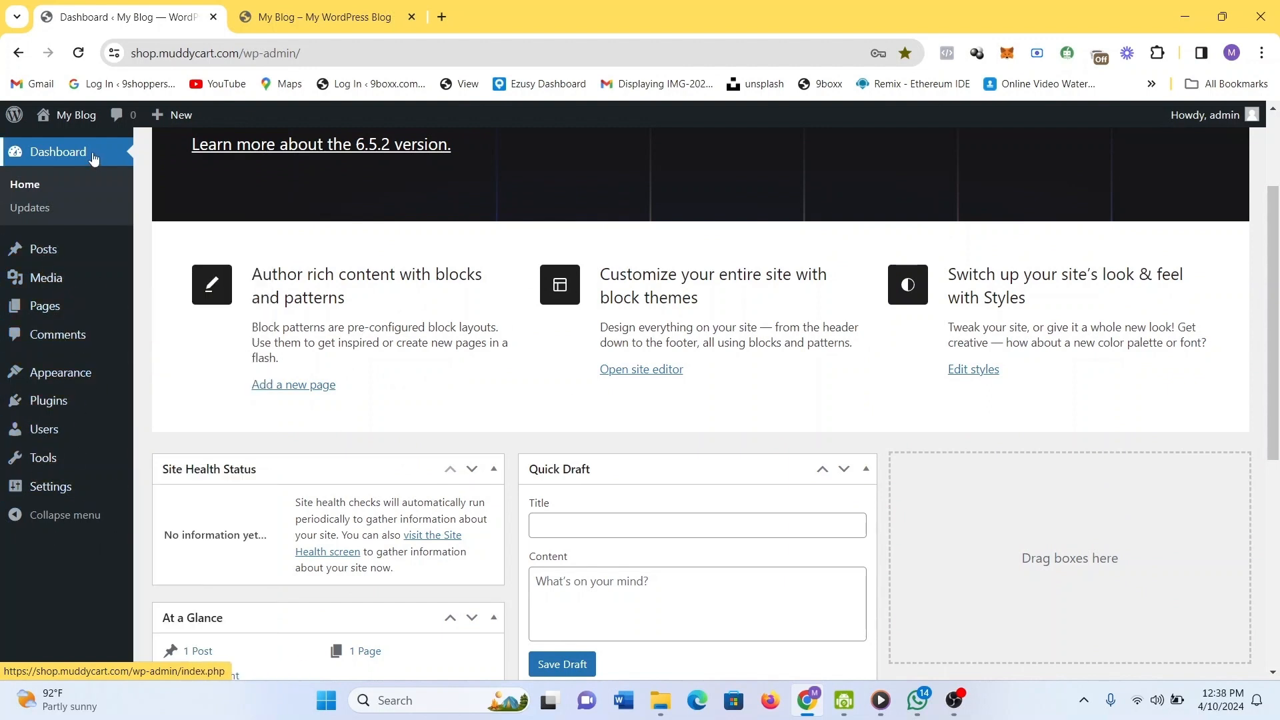
scroll(854, 561, down, 6)
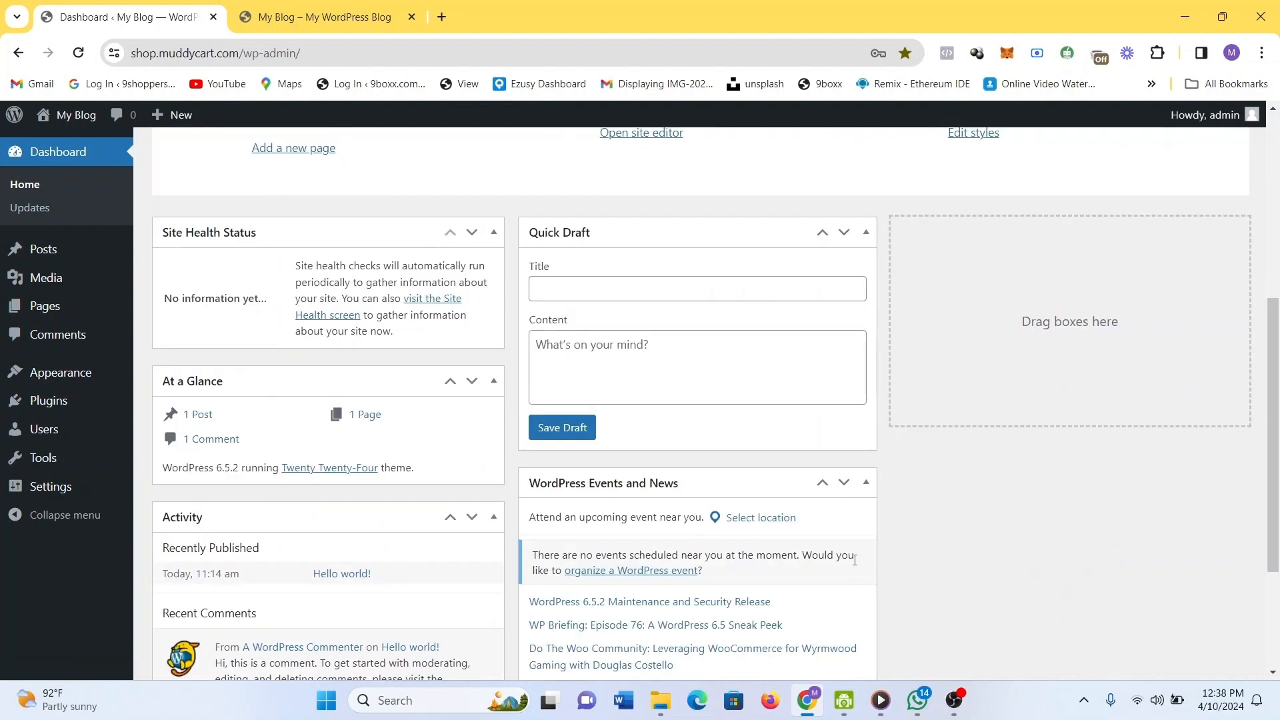
scroll(854, 562, up, 7)
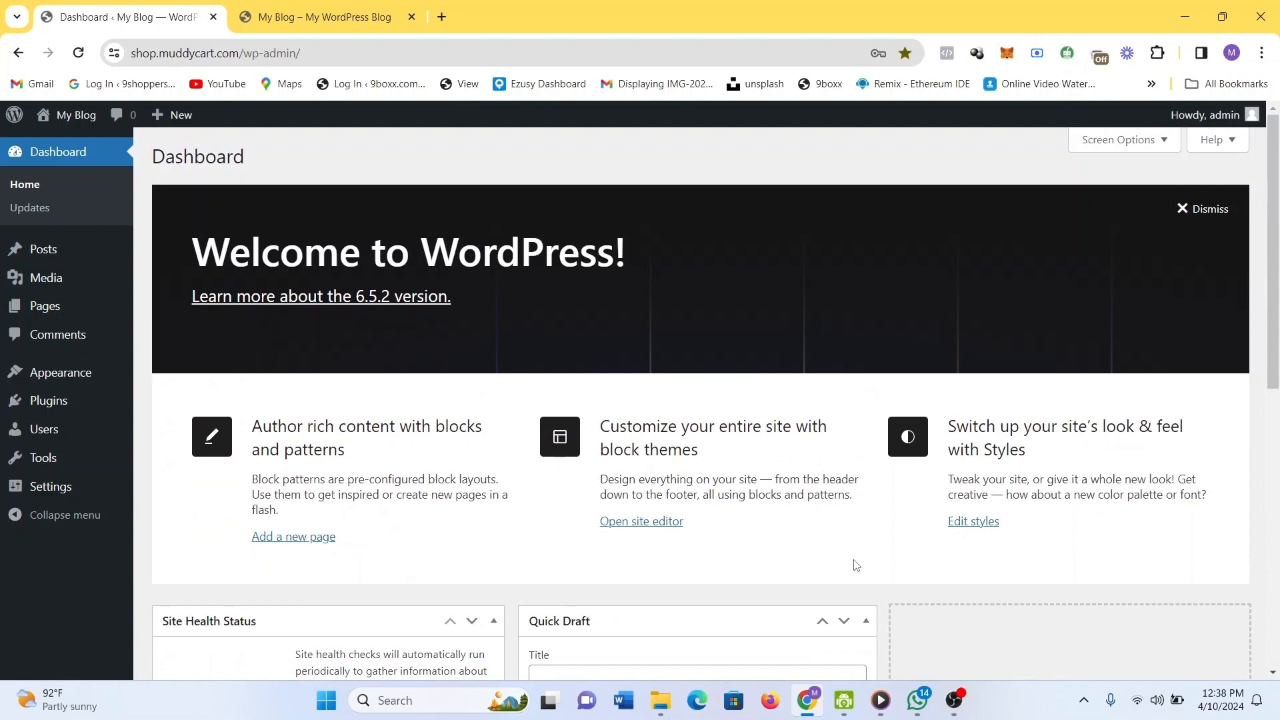
View the Hello world! post on the live site from the Posts list, then go back.
click(66, 251)
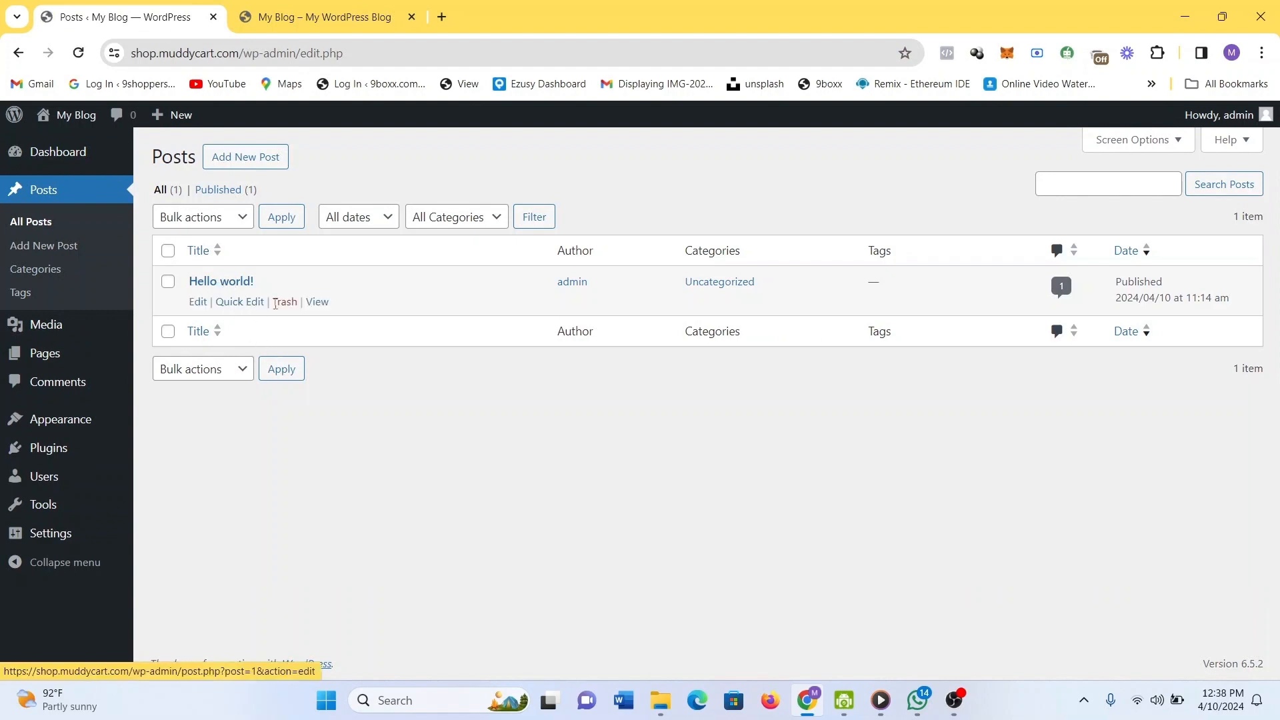
click(320, 308)
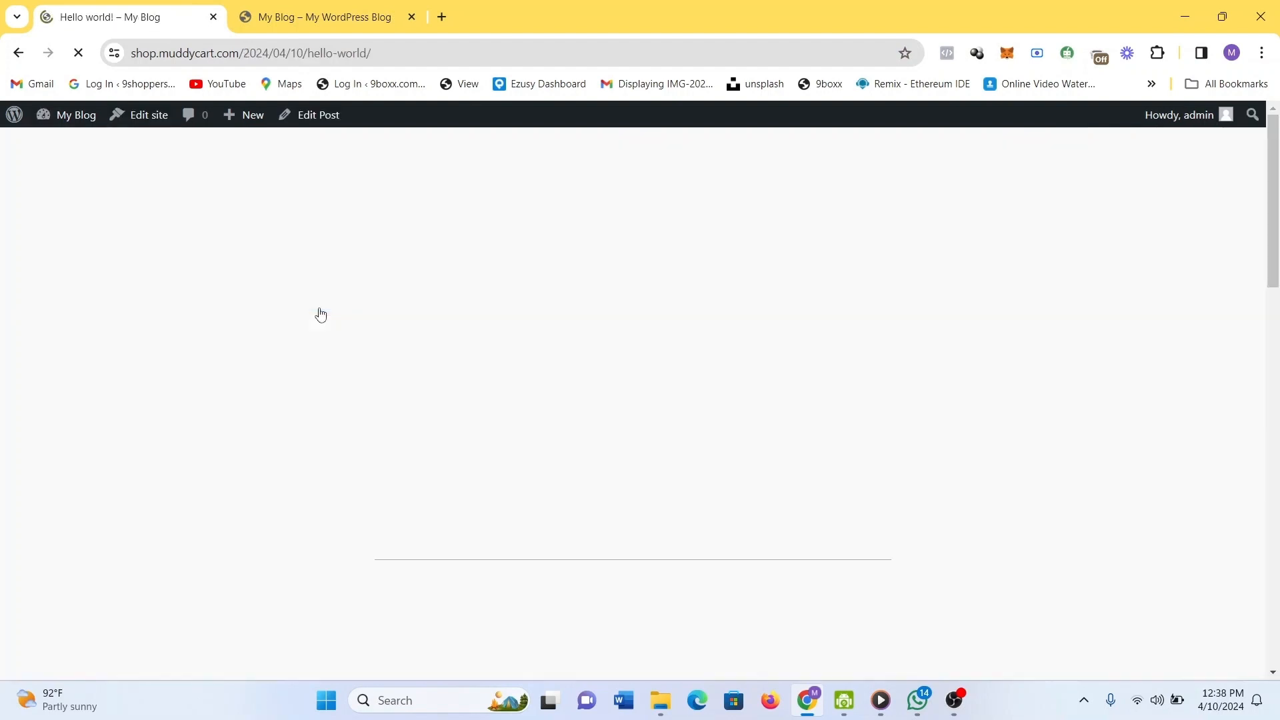
scroll(653, 323, down, 7)
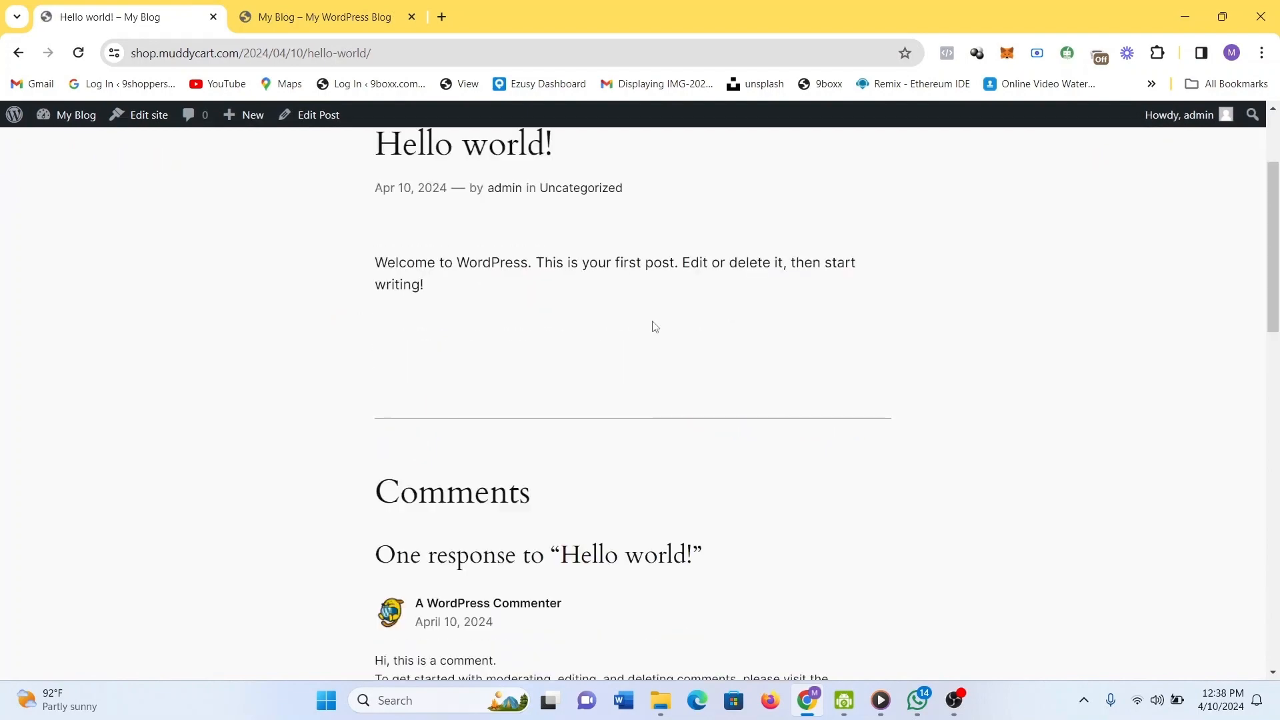
scroll(653, 327, up, 8)
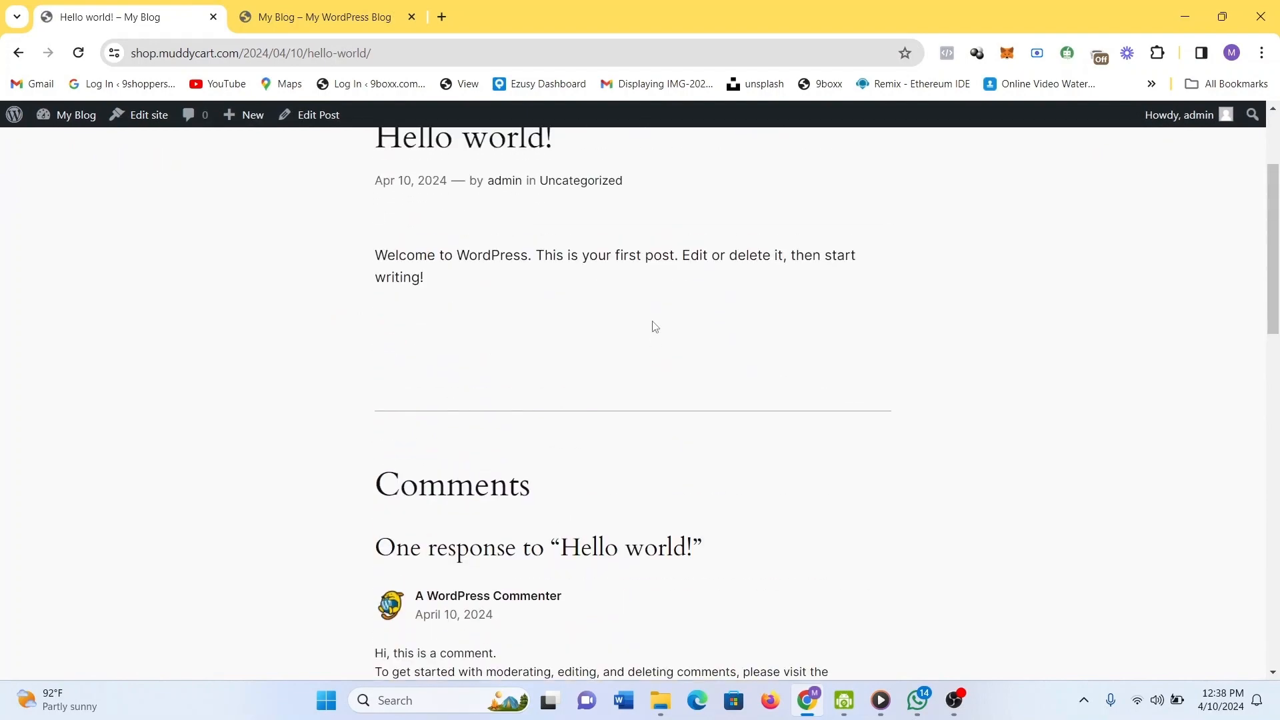
click(17, 53)
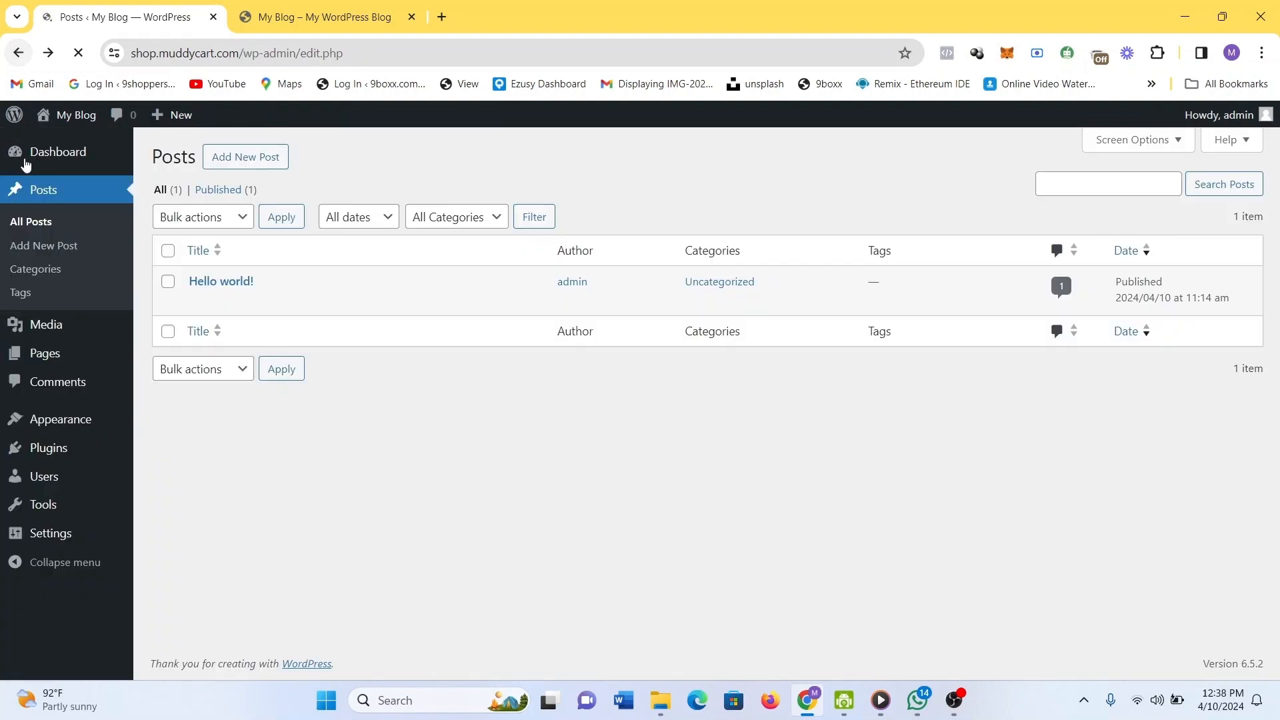
Glance at the empty Media Library, then open the Appearance Themes page.
click(66, 327)
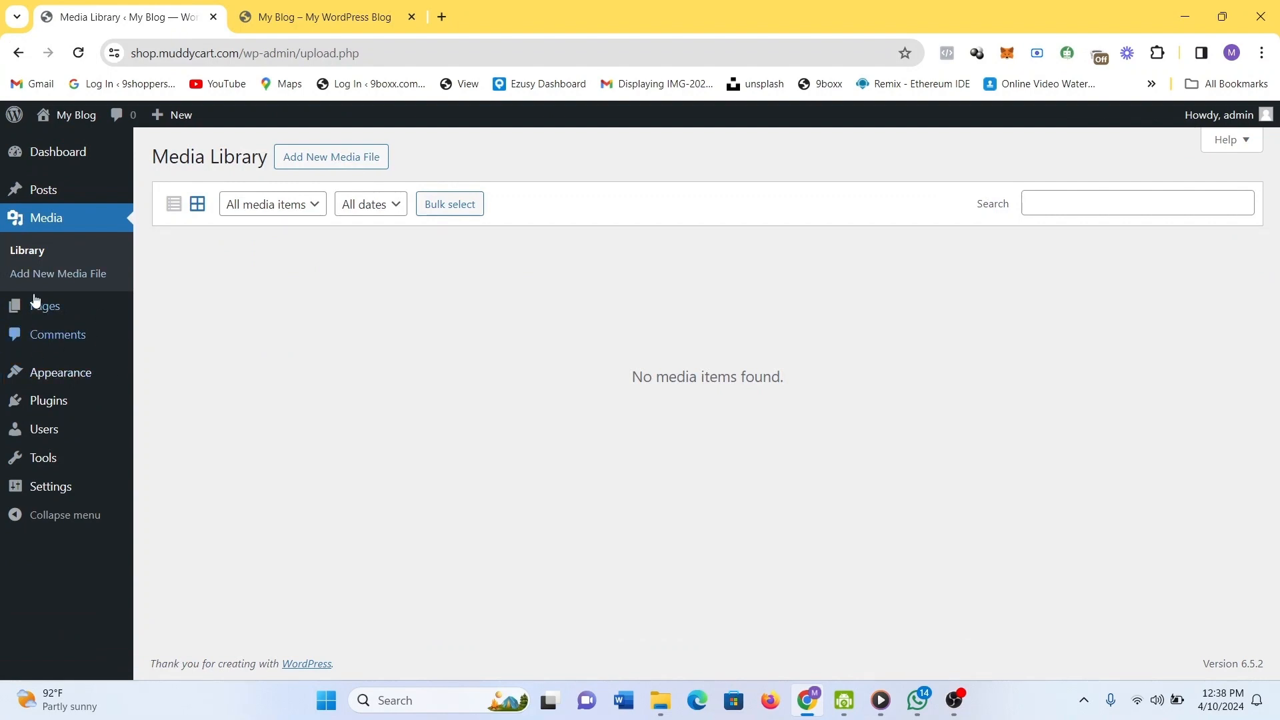
mouse_move(58, 158)
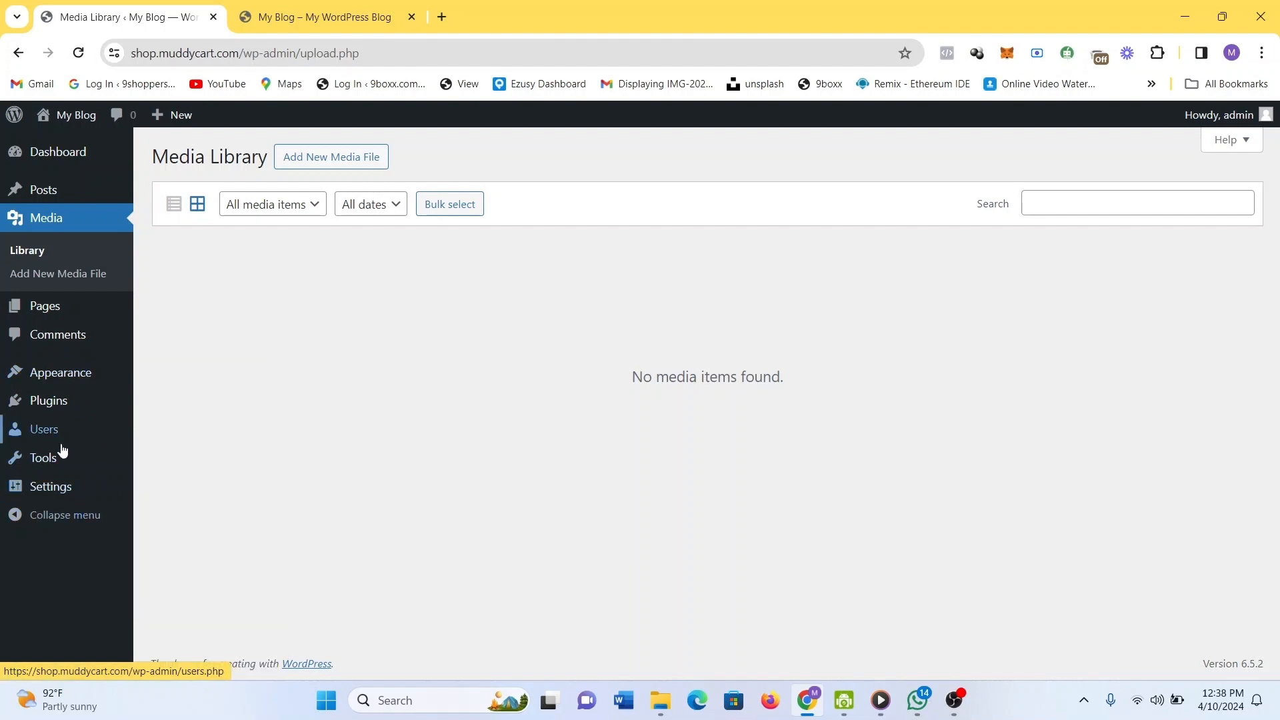
mouse_move(58, 414)
click(65, 384)
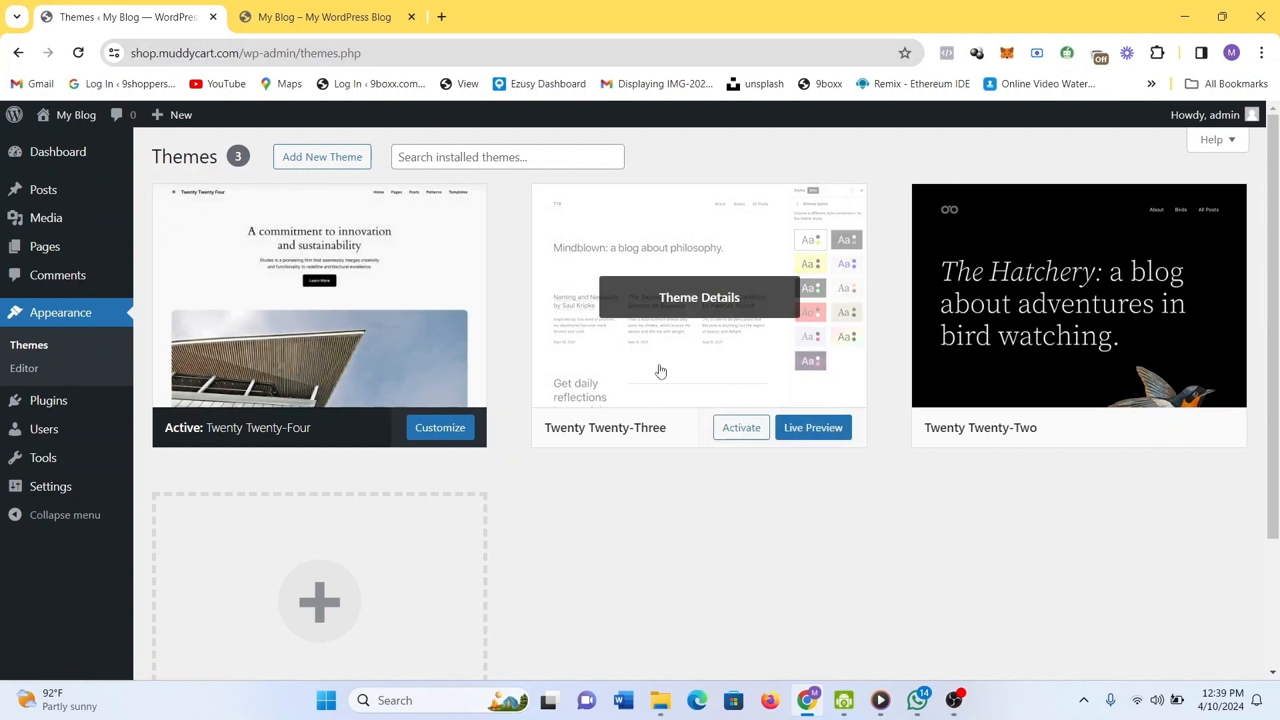
click(810, 429)
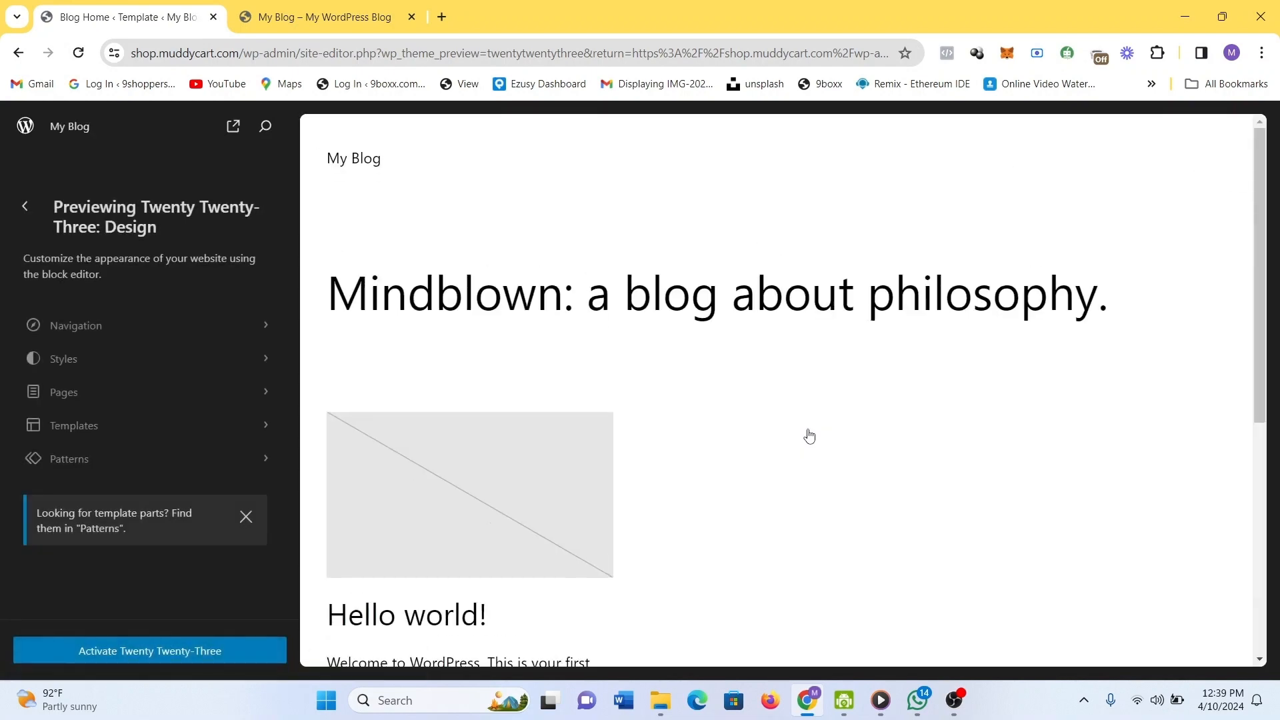
scroll(809, 434, down, 5)
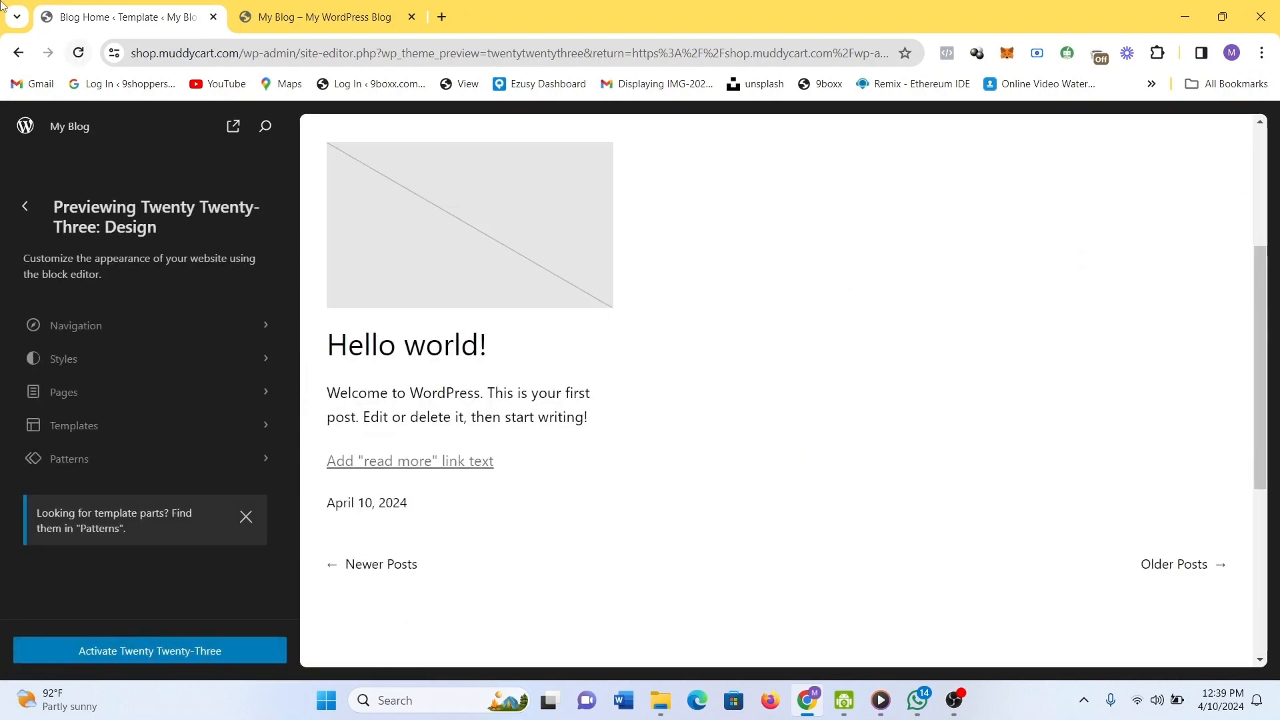
click(19, 56)
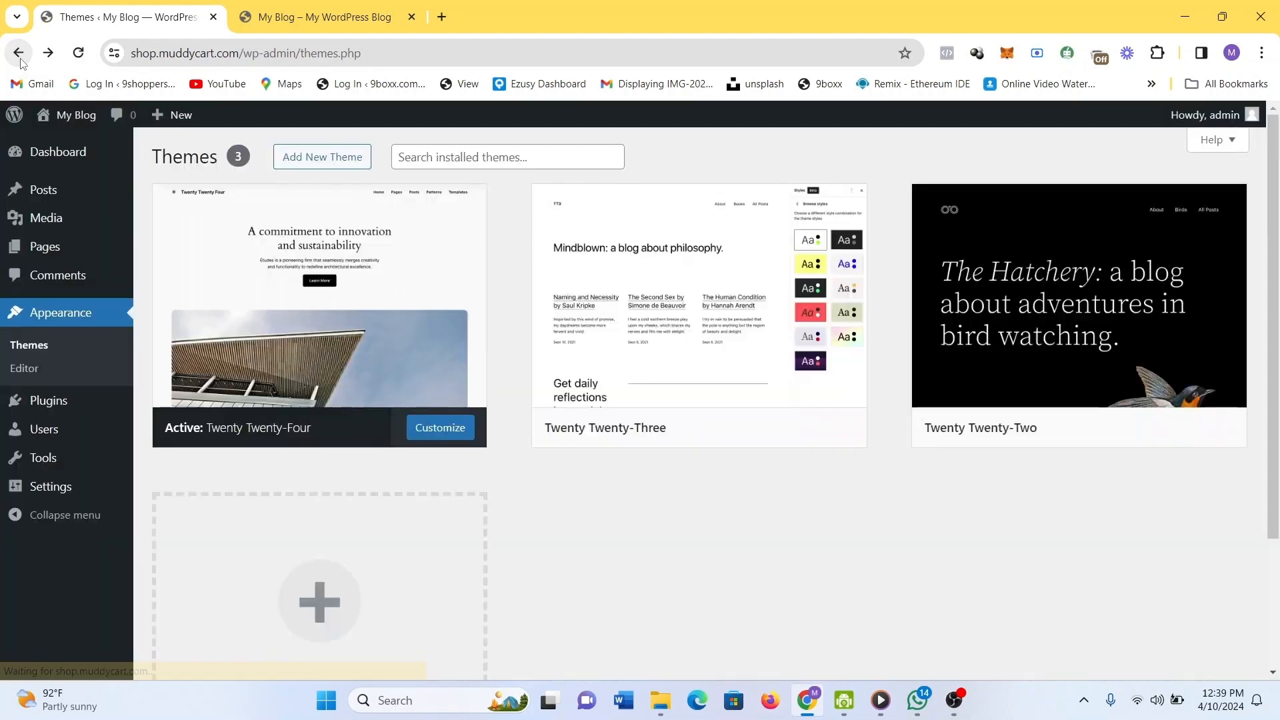
mouse_move(52, 424)
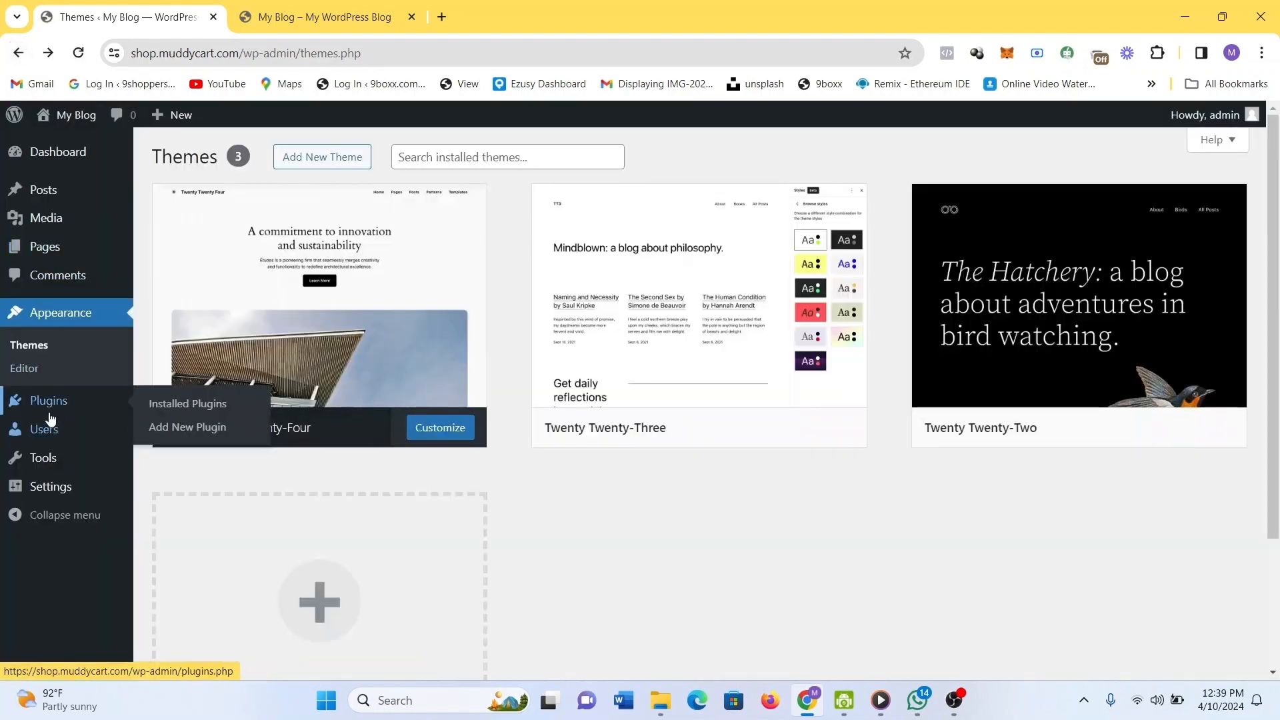
Open Plugins to see inactive Akismet Anti-spam 5.3.2 and Hello Dolly 1.7.2.
click(51, 417)
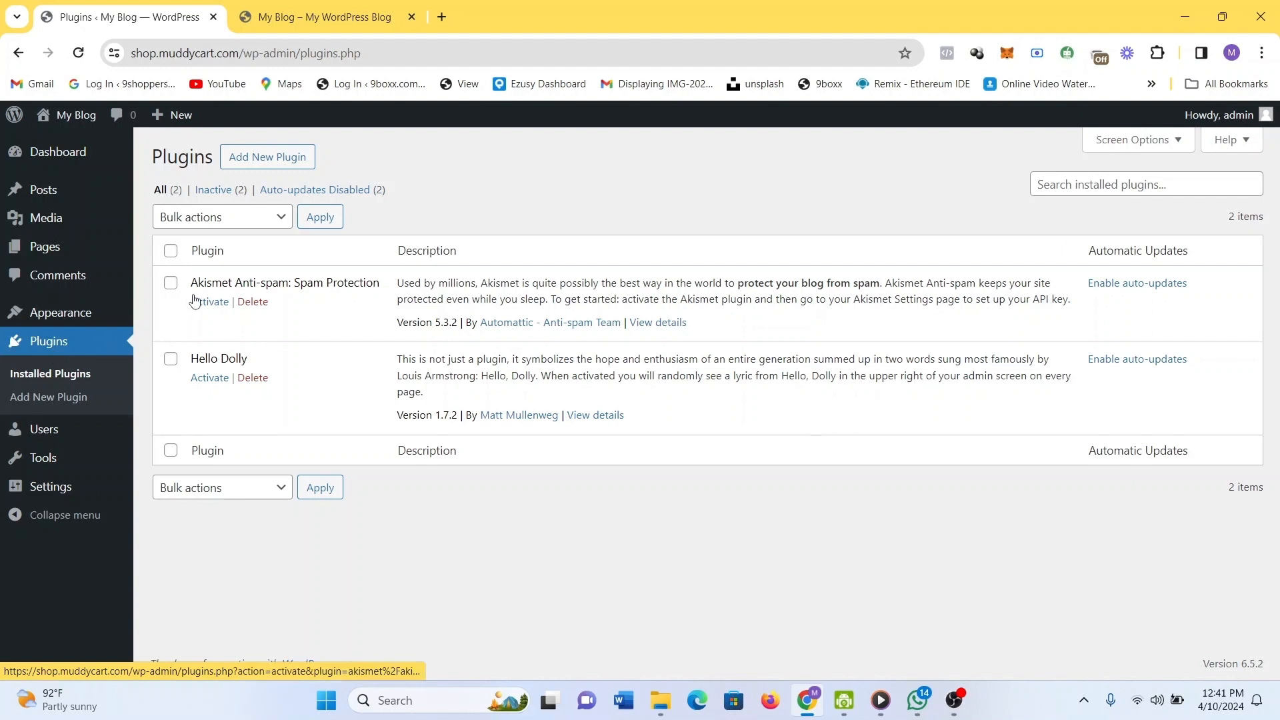
Open Add New Plugin and browse featured plugins like Classic Editor, Jetpack and BuddyPress.
click(302, 163)
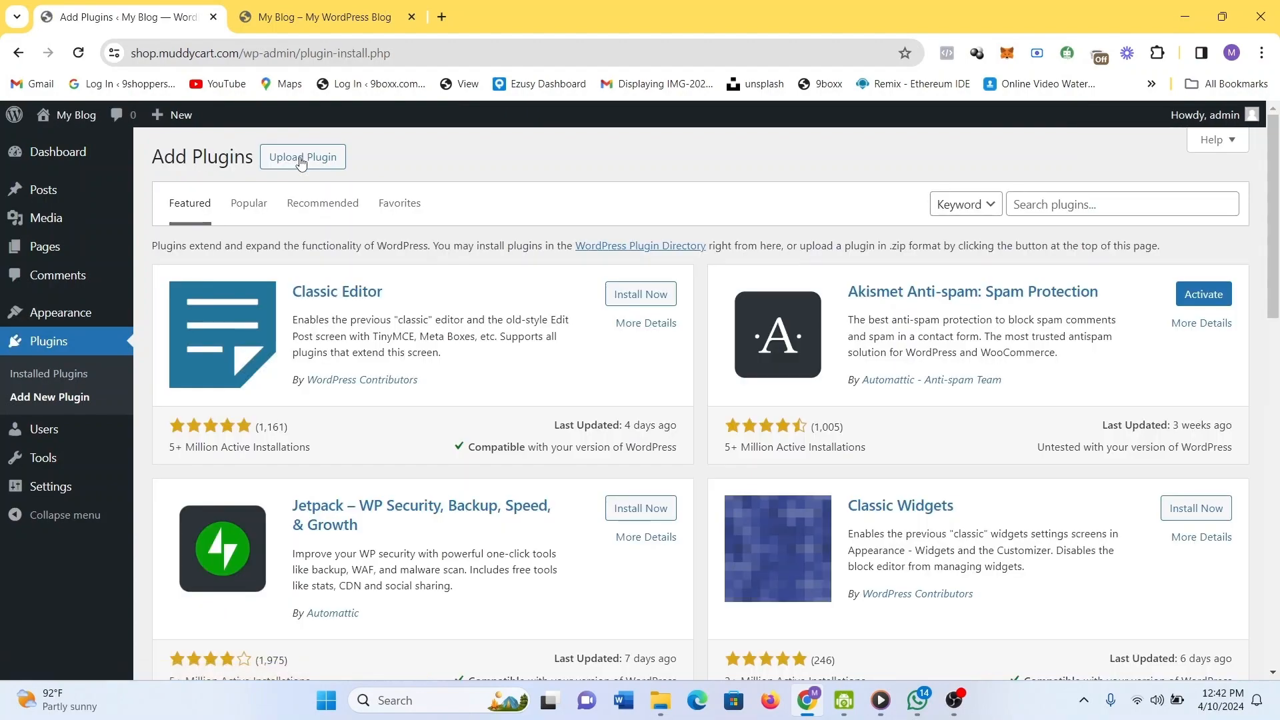
scroll(854, 426, down, 8)
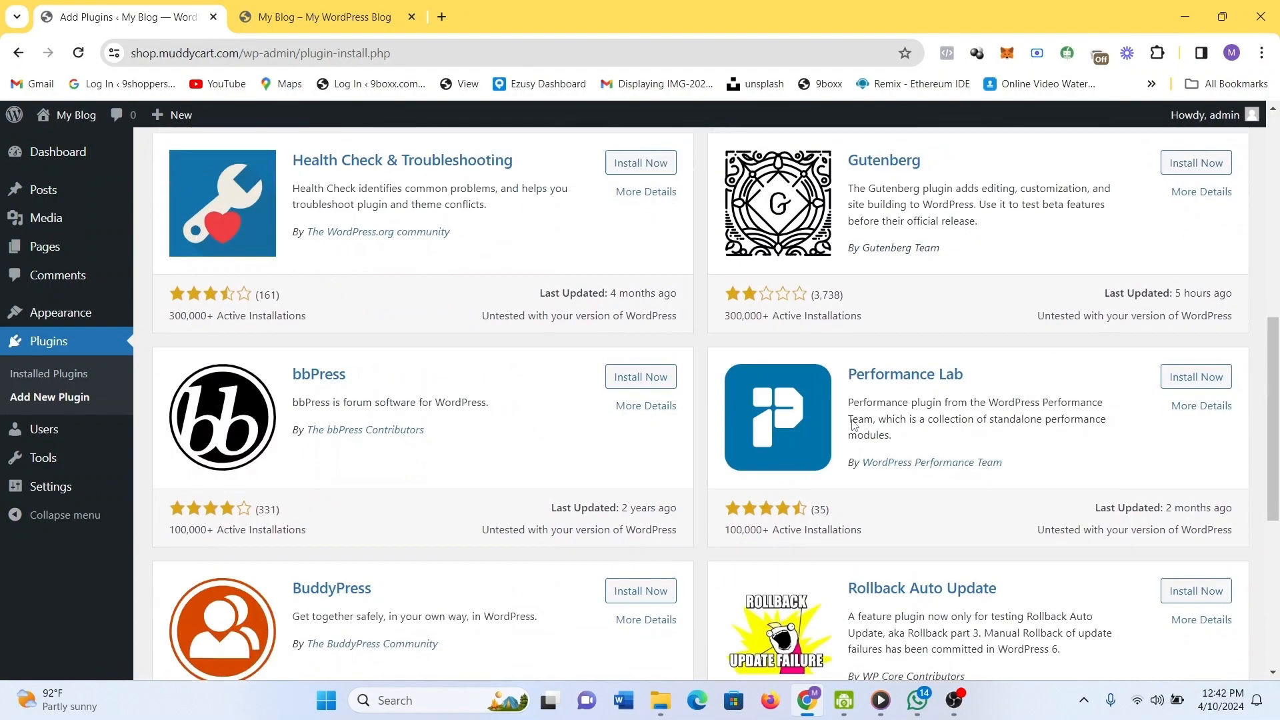
scroll(854, 425, down, 6)
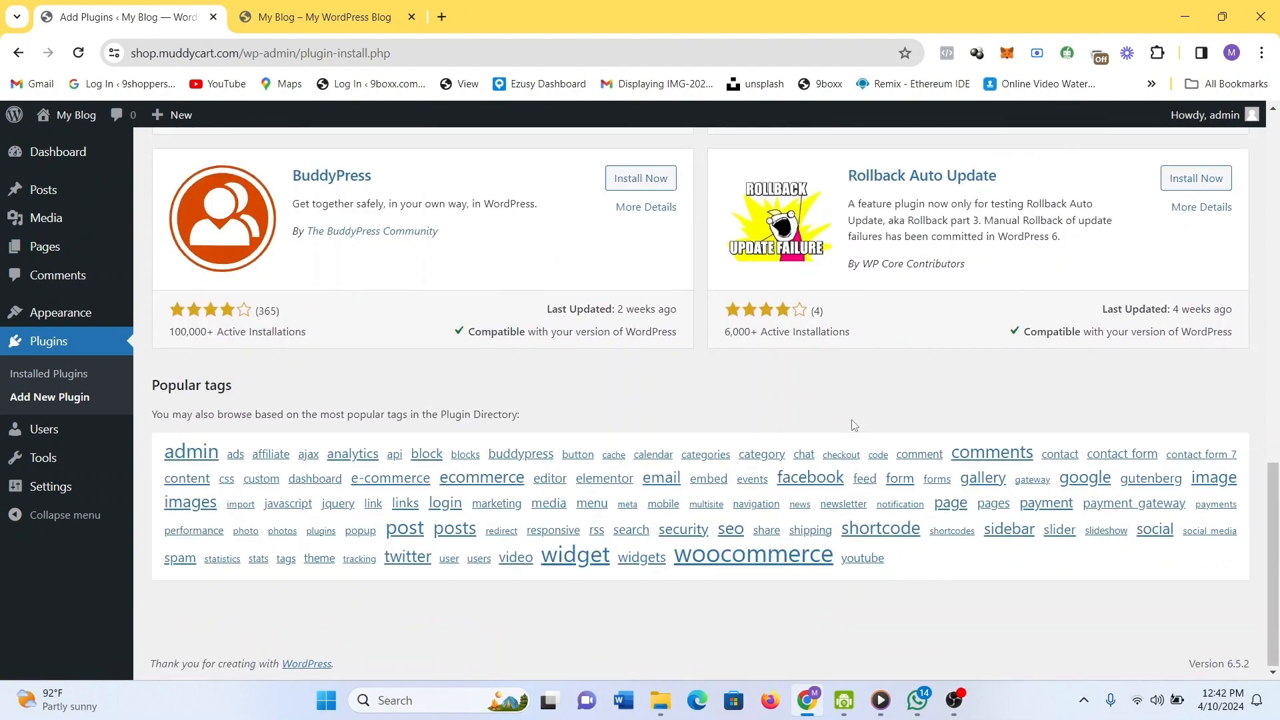
scroll(854, 425, up, 14)
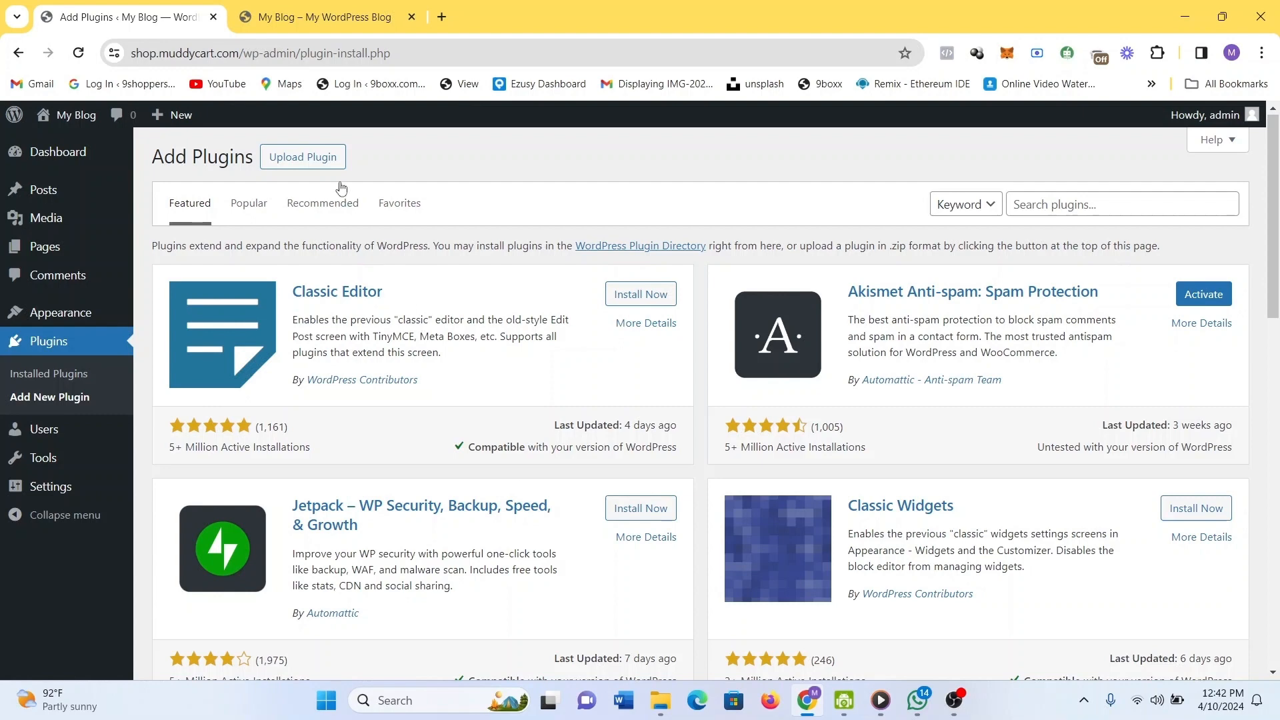
Choose the codecanyon OpenAI Davinci zip from Downloads in the Upload Plugin form.
click(320, 168)
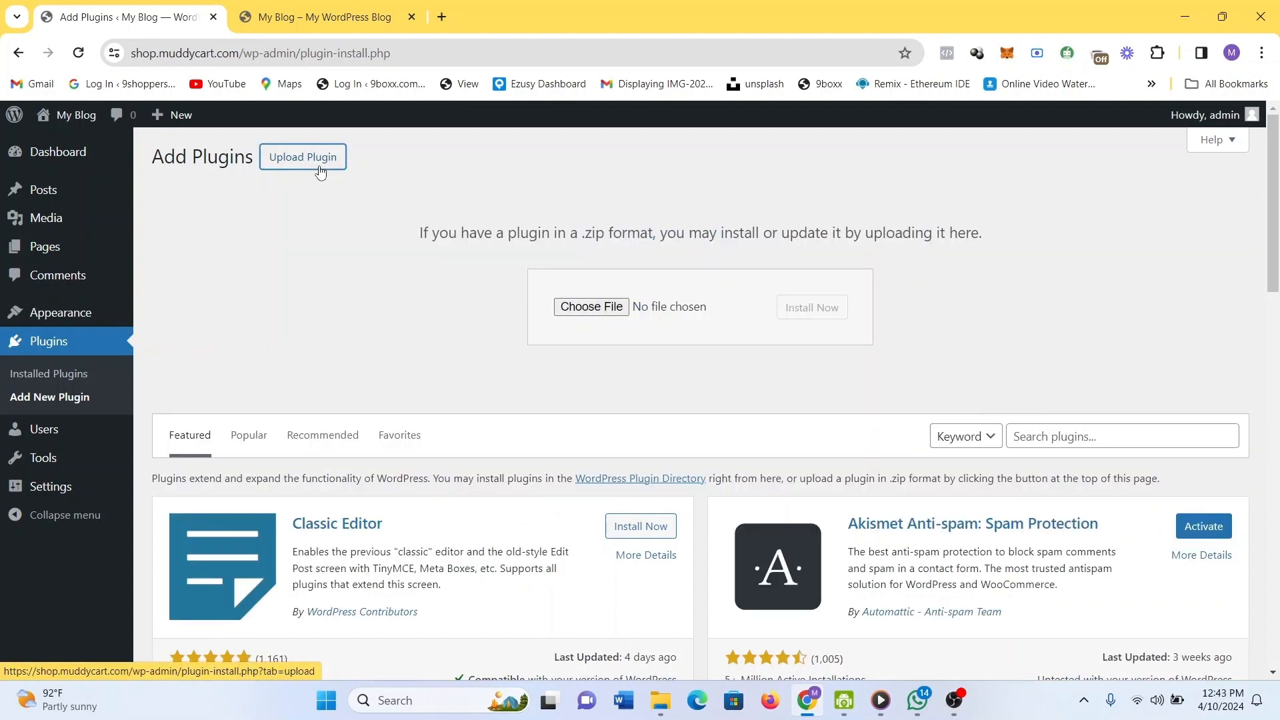
click(577, 318)
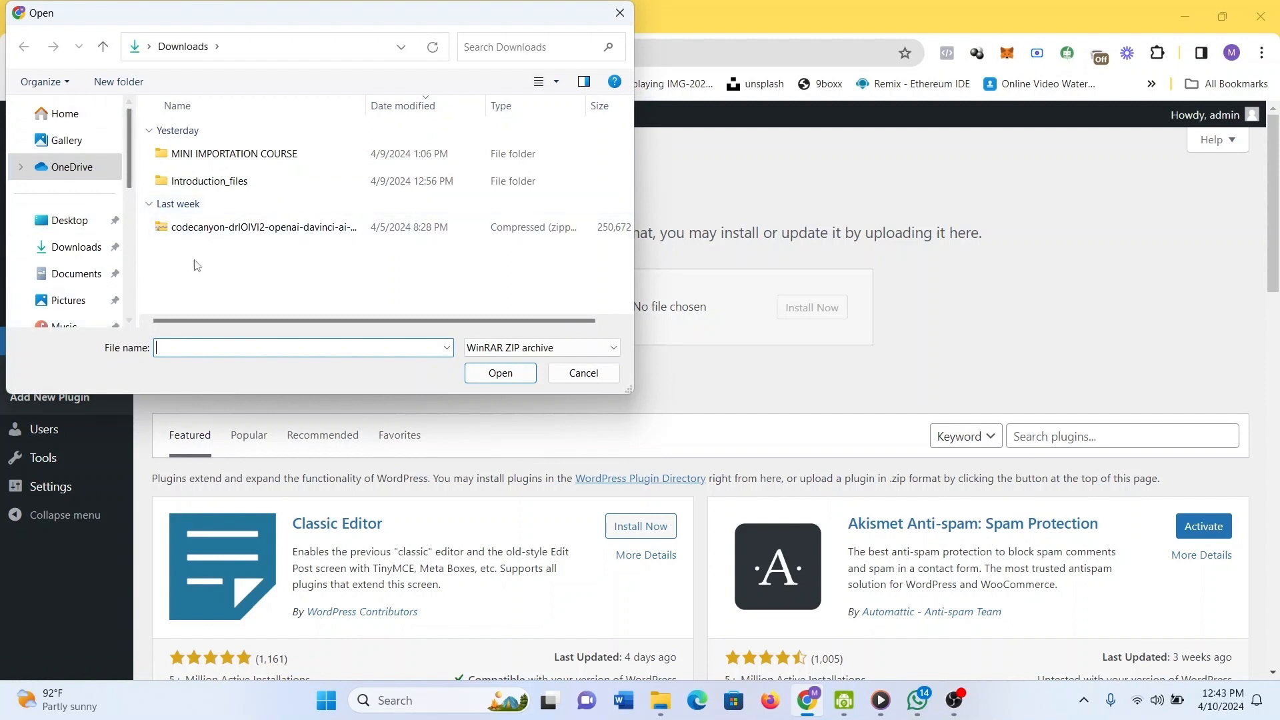
click(209, 227)
click(505, 381)
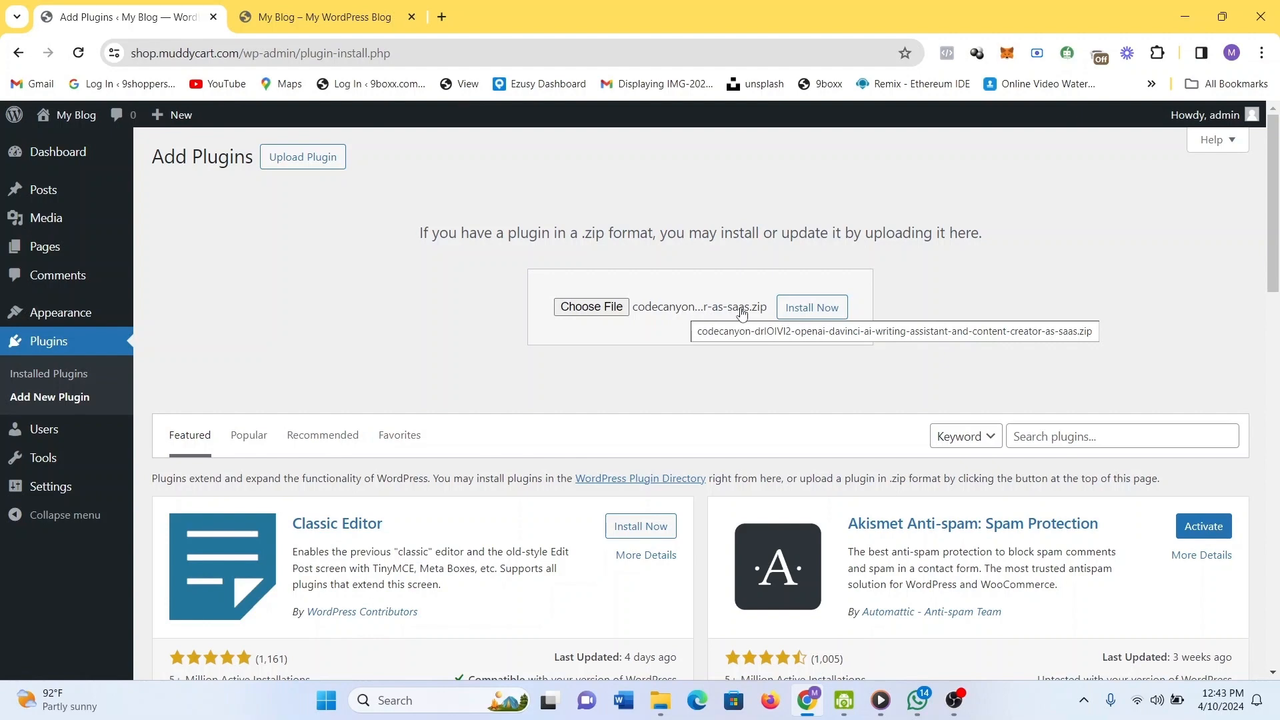
Search the plugin directory for 'woocommerce' and scroll to the WooCommerce result.
scroll(889, 335, up, 1)
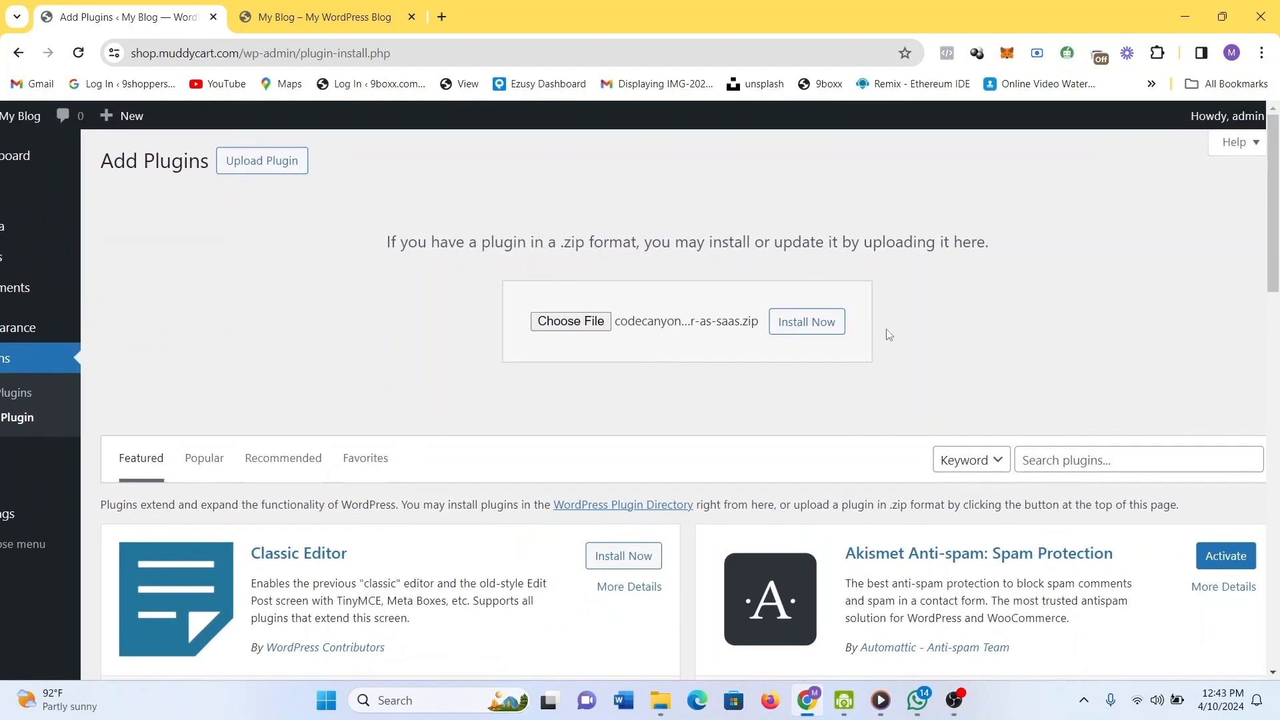
scroll(889, 334, down, 1)
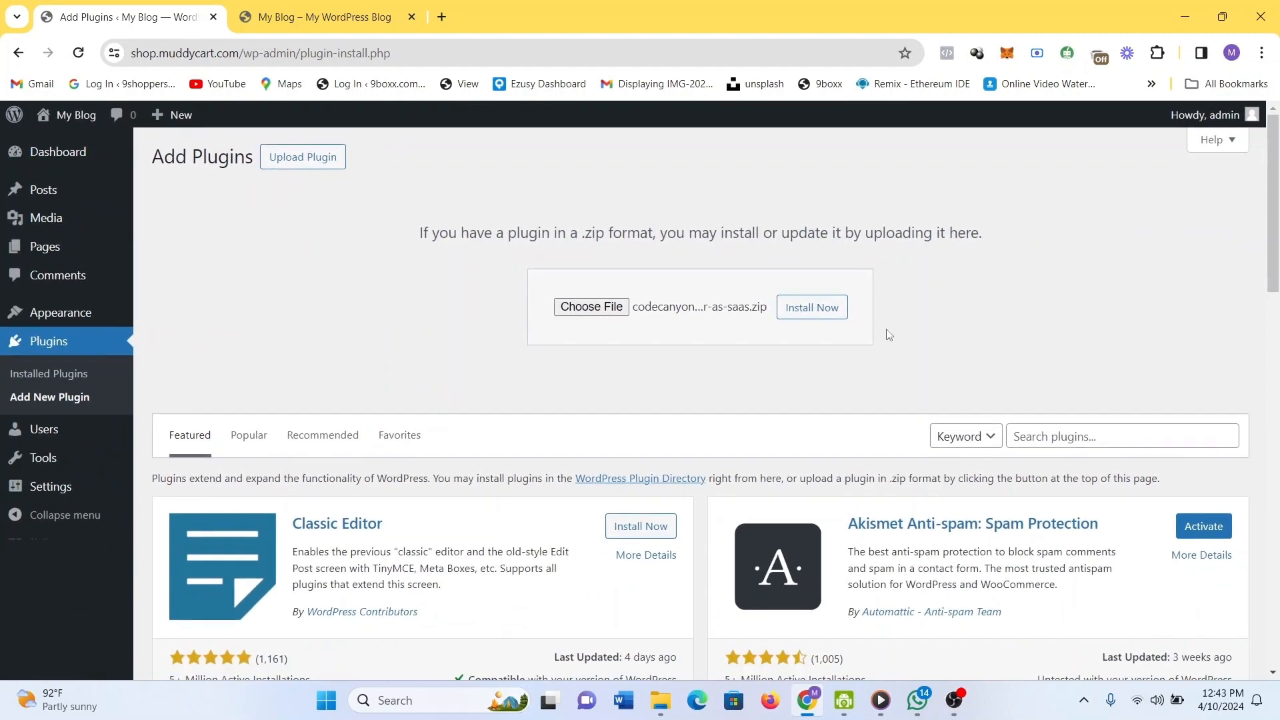
click(1061, 434)
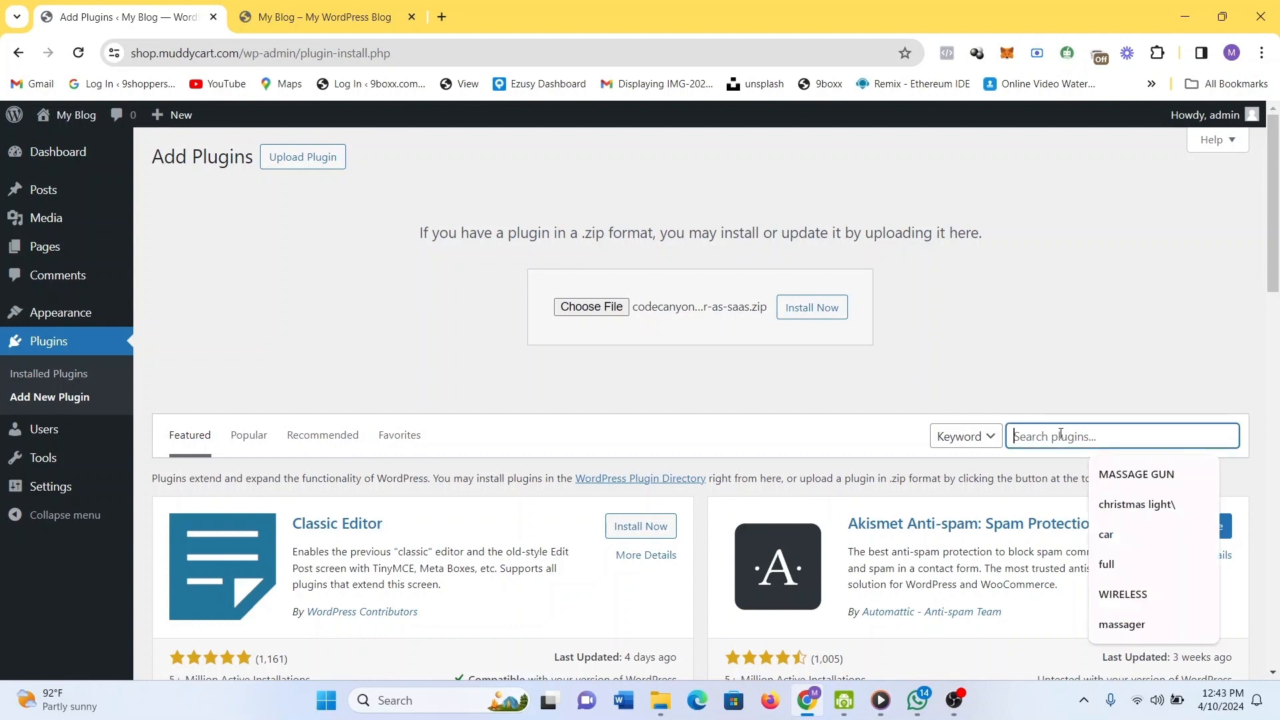
text(wo)
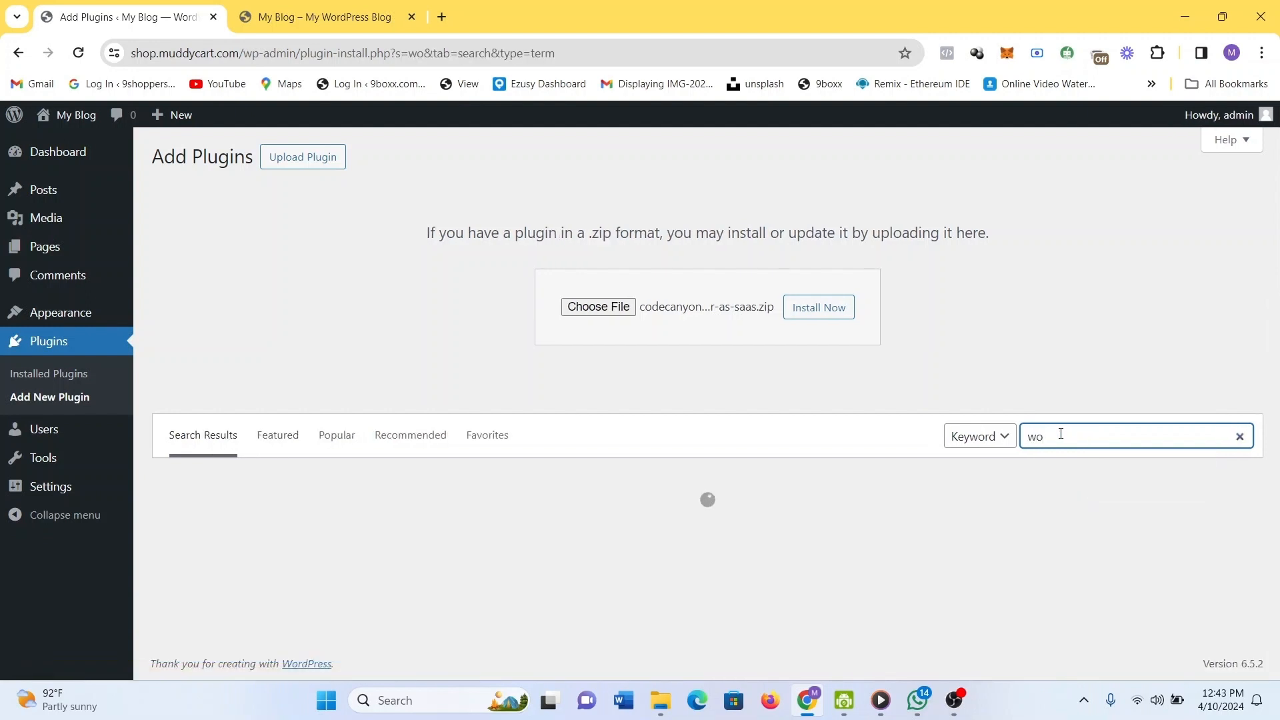
text(ocomm)
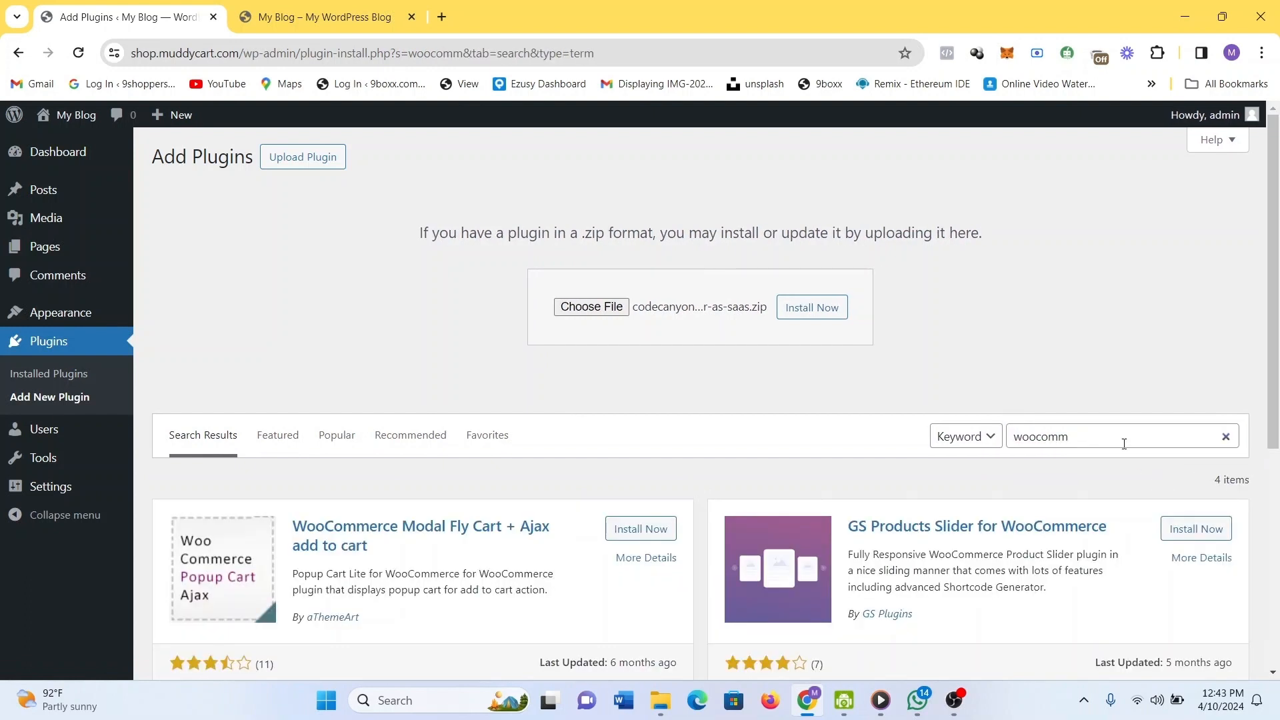
click(1125, 444)
text(erce)
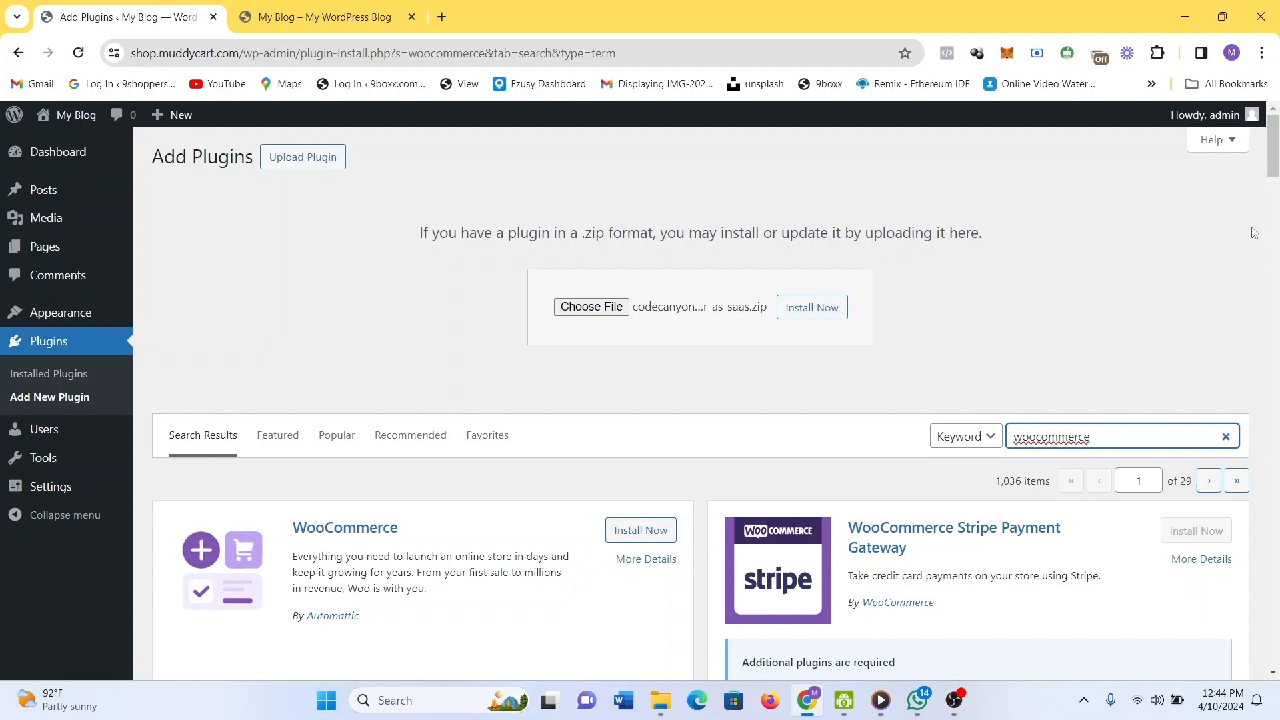
scroll(674, 300, down, 3)
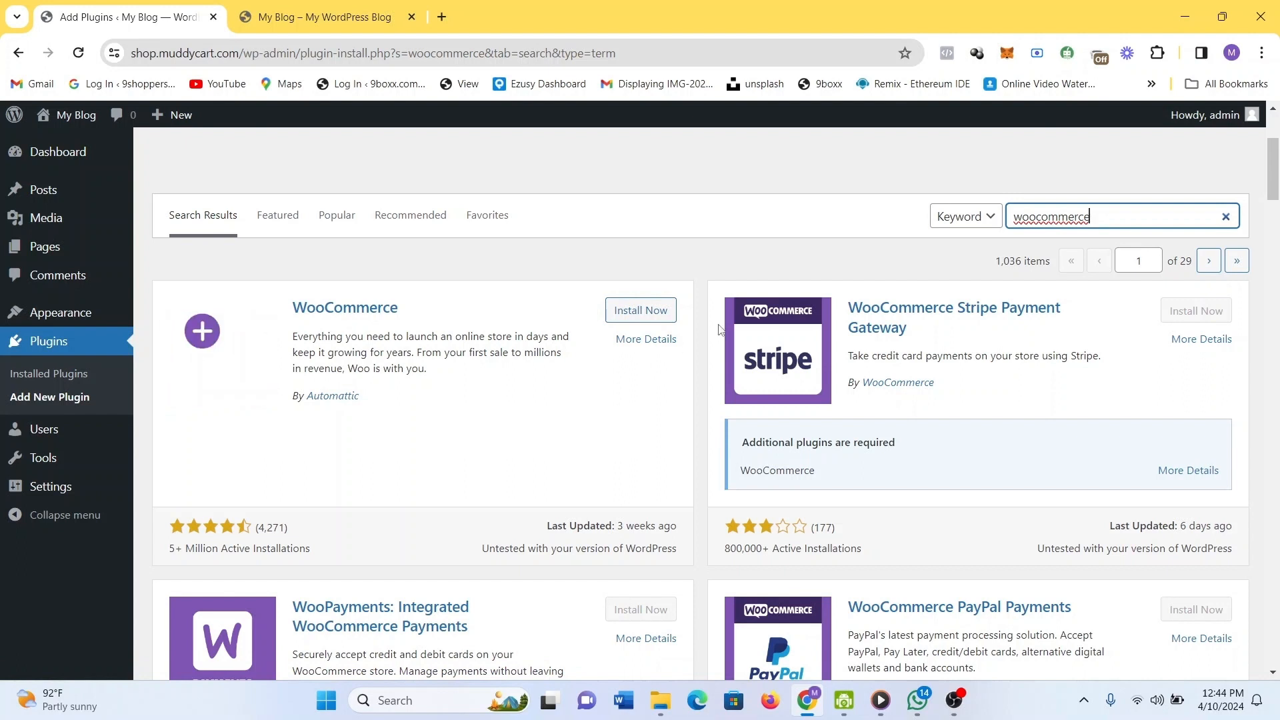
Install and activate WooCommerce, then reload so its Welcome to Woo! wizard appears.
click(640, 313)
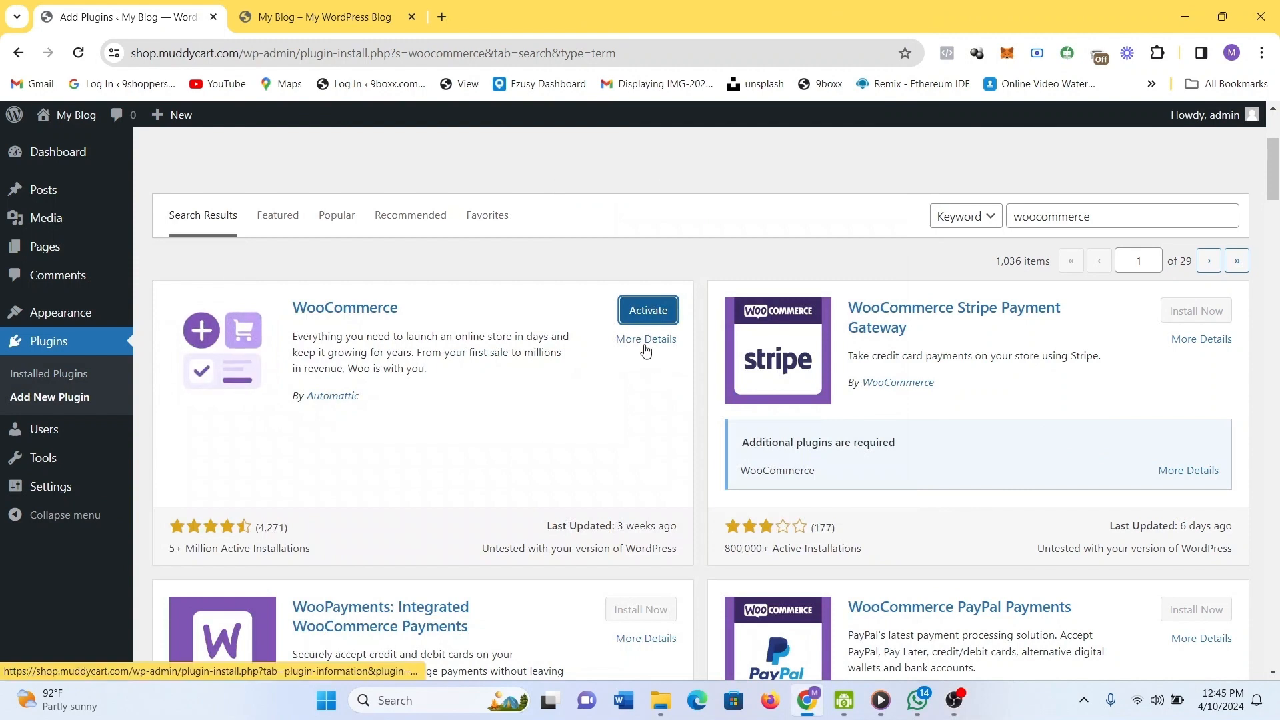
click(652, 311)
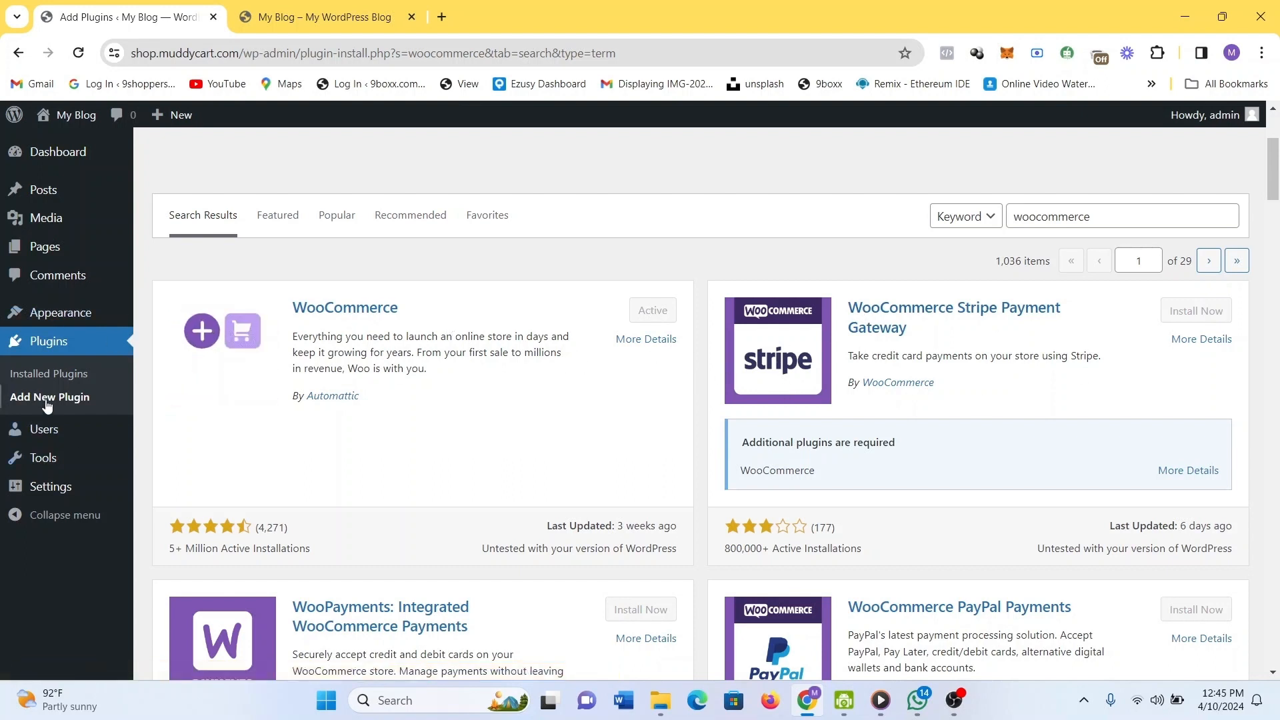
click(85, 55)
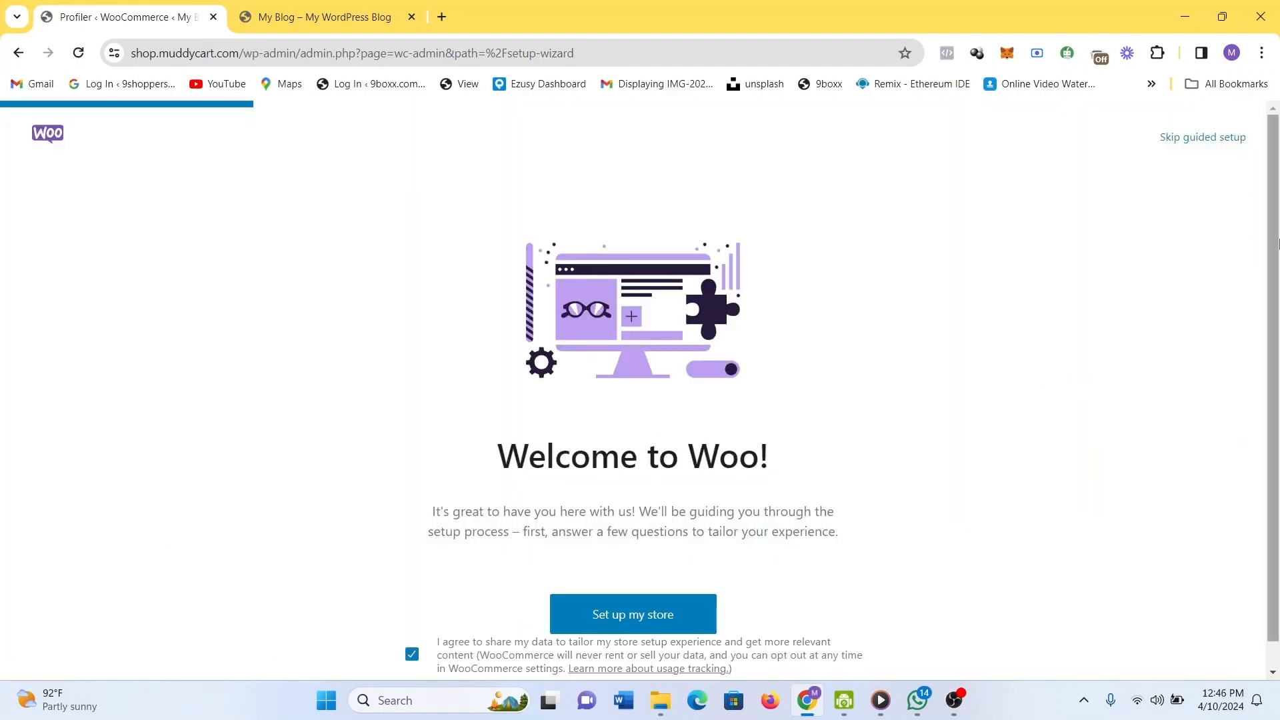
Start the WooCommerce store setup, indicating you're just starting a business.
drag(1278, 243, 1278, 291)
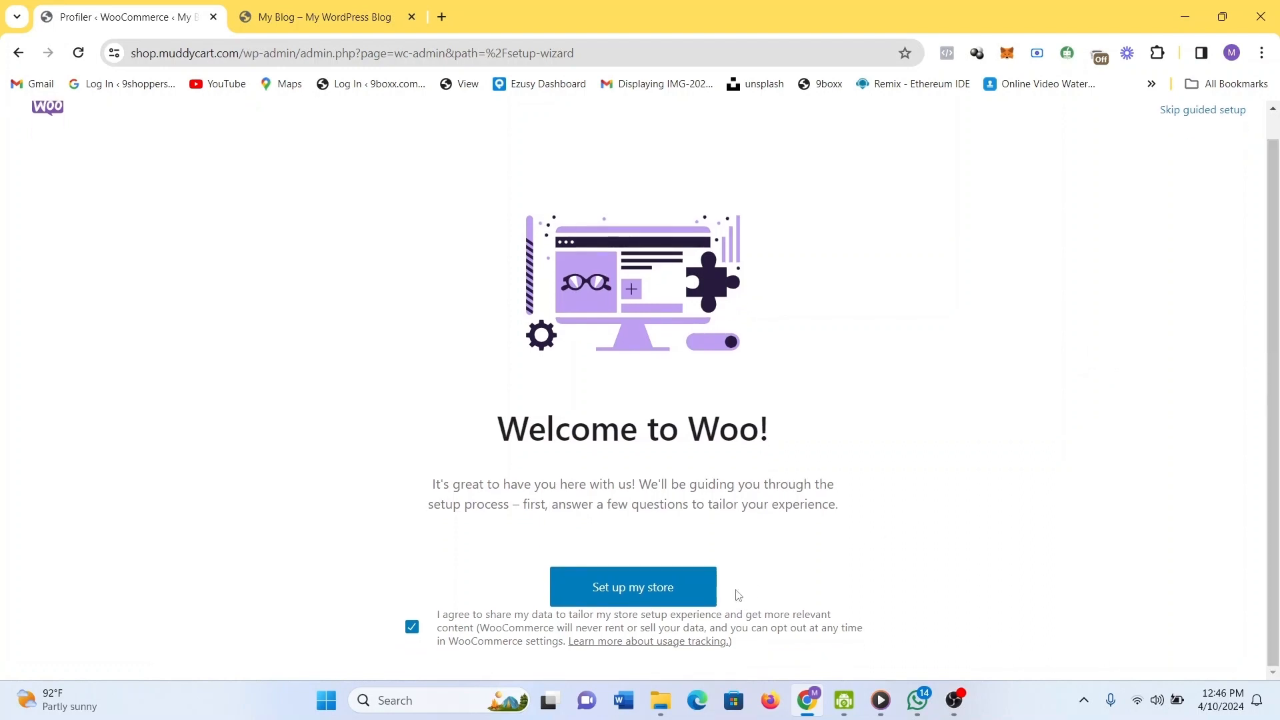
click(687, 588)
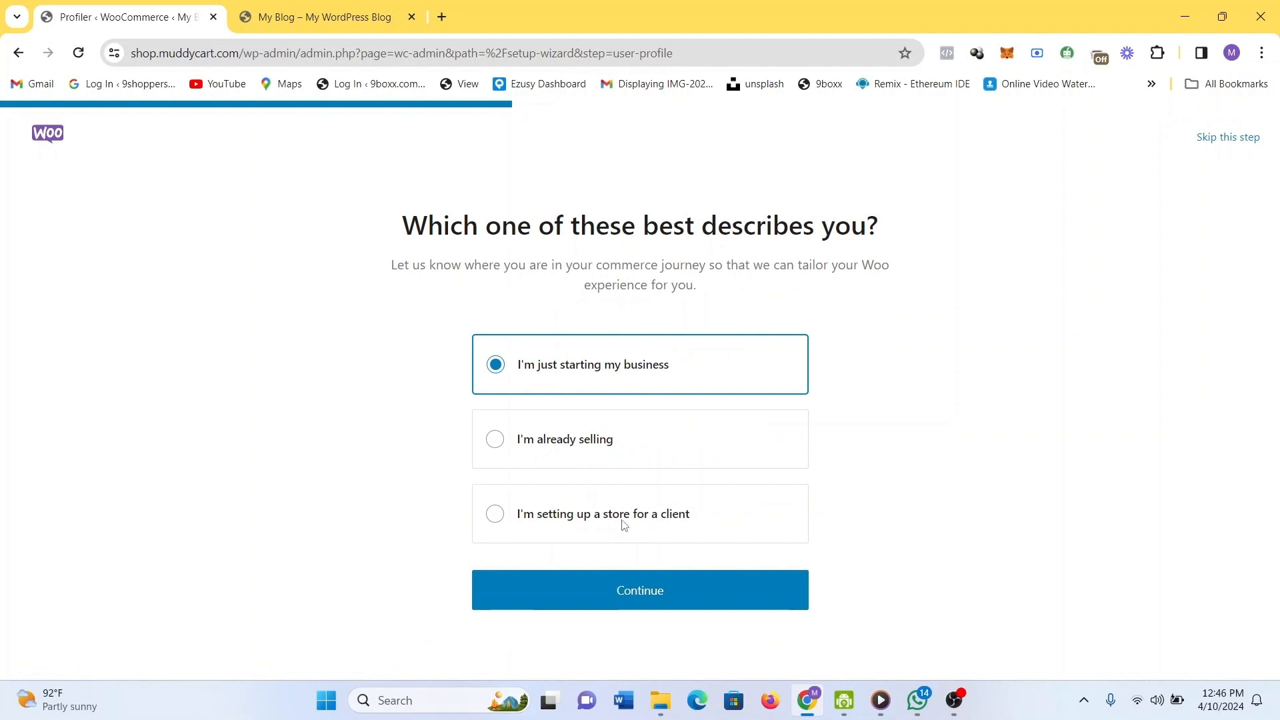
click(598, 588)
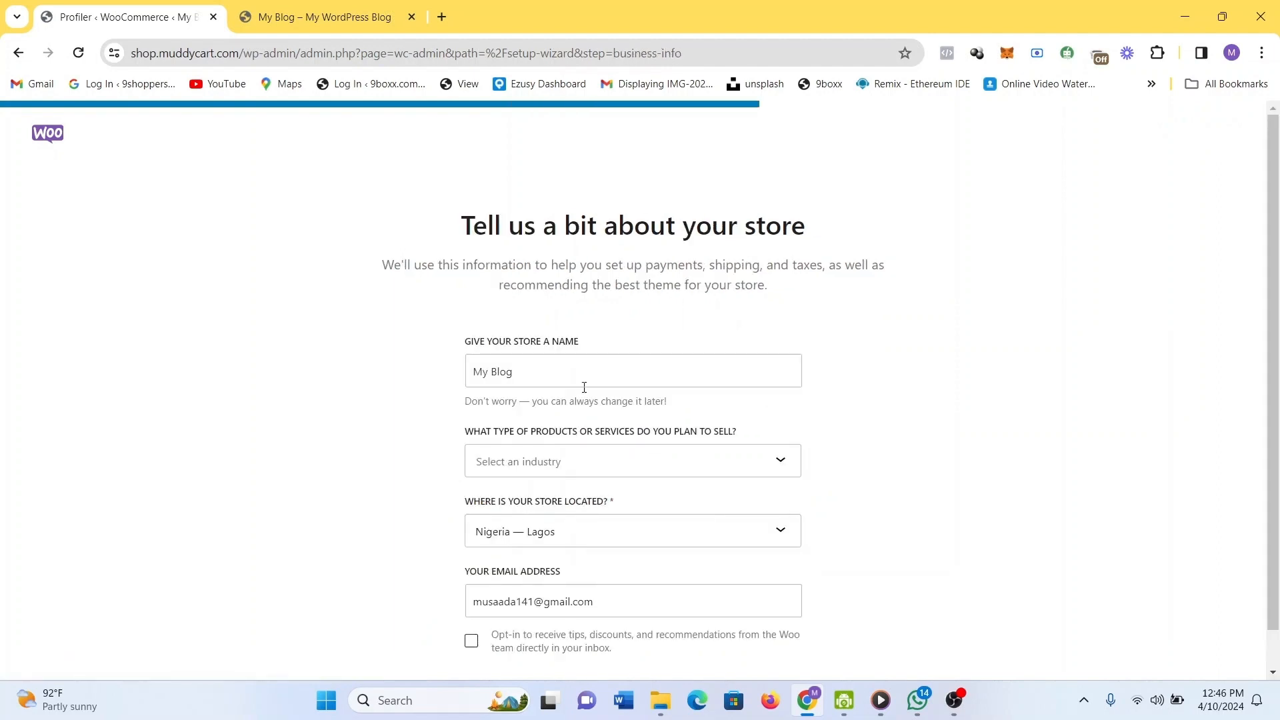
Name the store 'Shop for Muddycart', set industry to Home, furniture and garden, and continue.
click(585, 387)
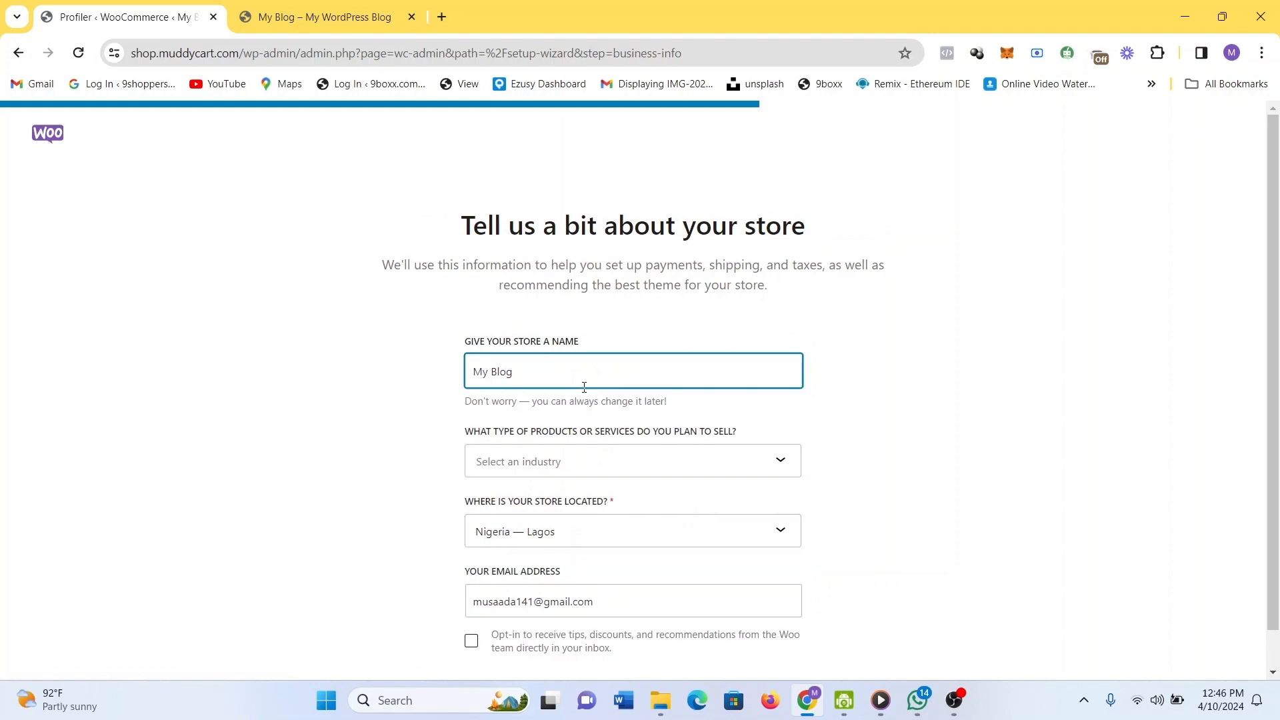
key(ctrl+a)
text(Shop for Muddycart)
scroll(1044, 419, down, 1)
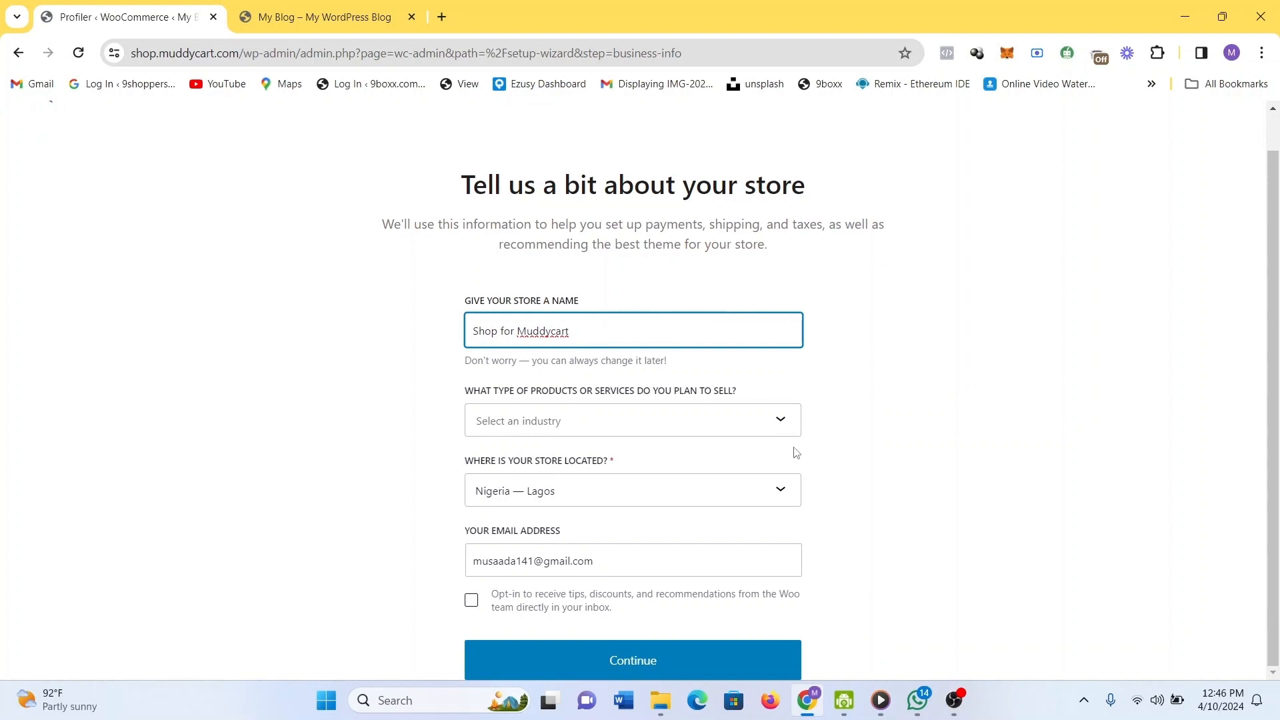
click(729, 434)
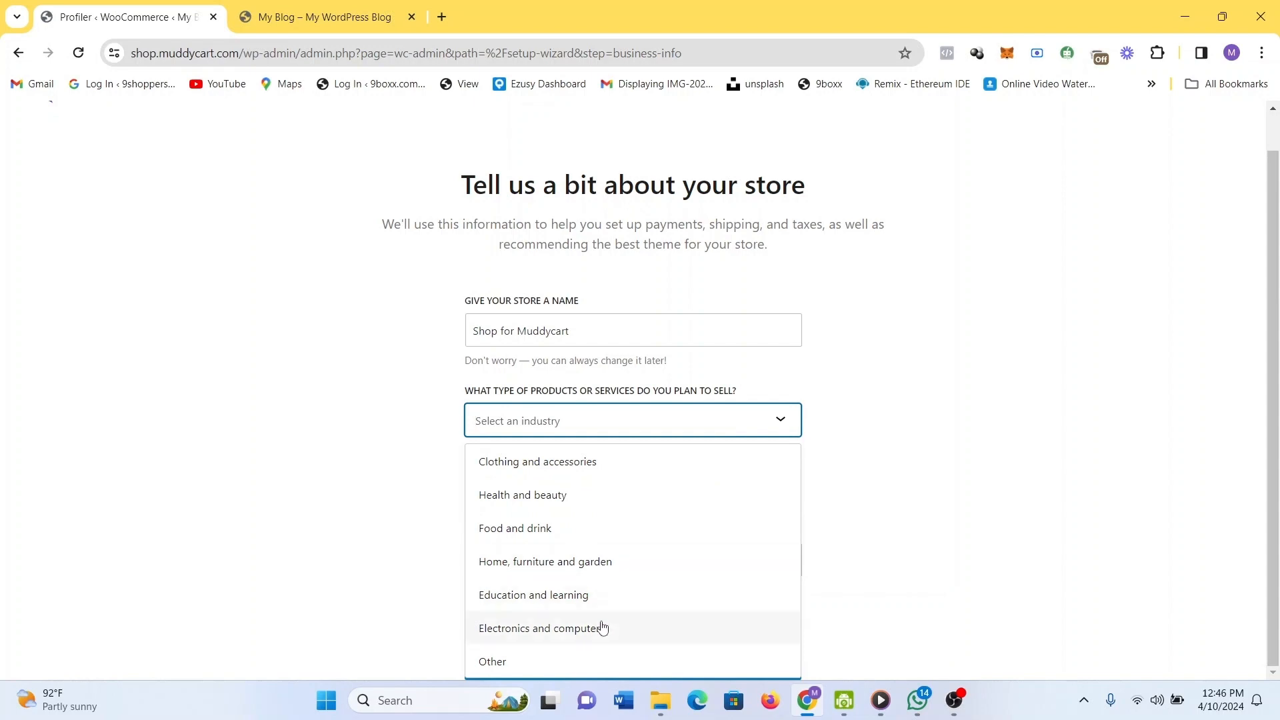
click(579, 563)
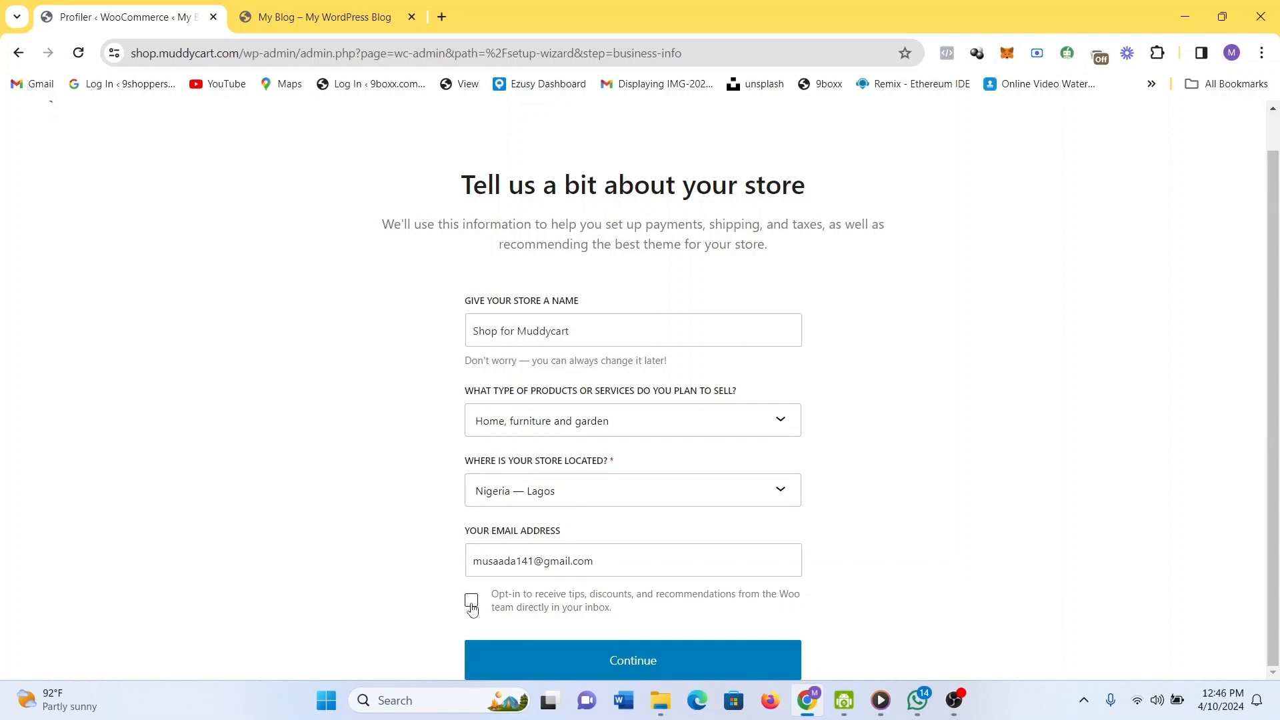
click(617, 662)
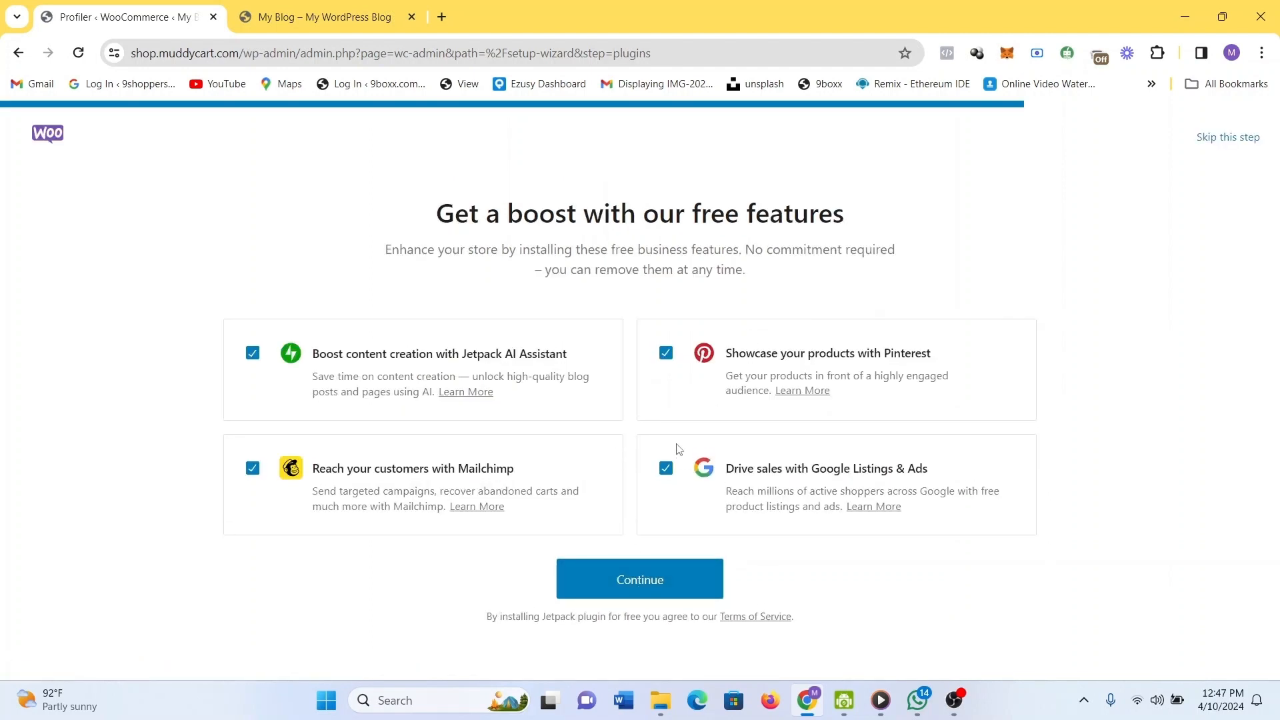
Keep all four suggested free features selected and continue to the Jetpack Connect sign-up page.
click(646, 572)
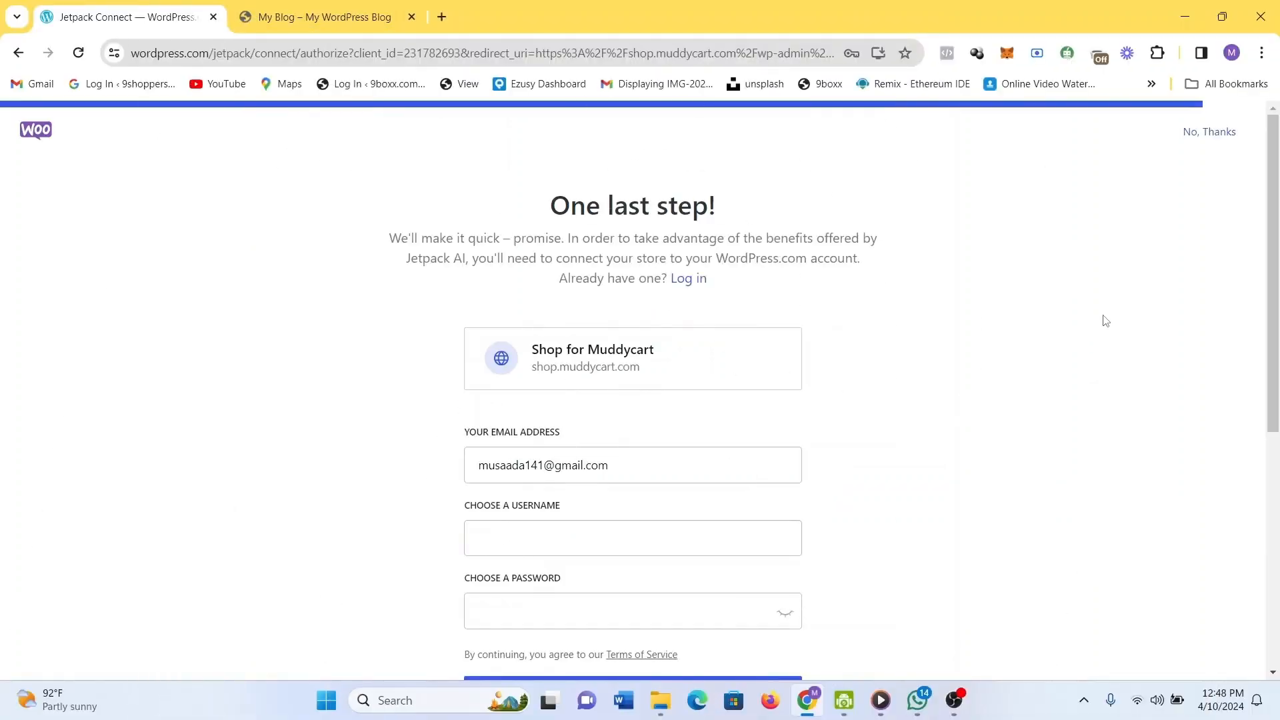
Fill in a saved username suggestion and paste the saved password from clipboard history.
scroll(935, 298, down, 2)
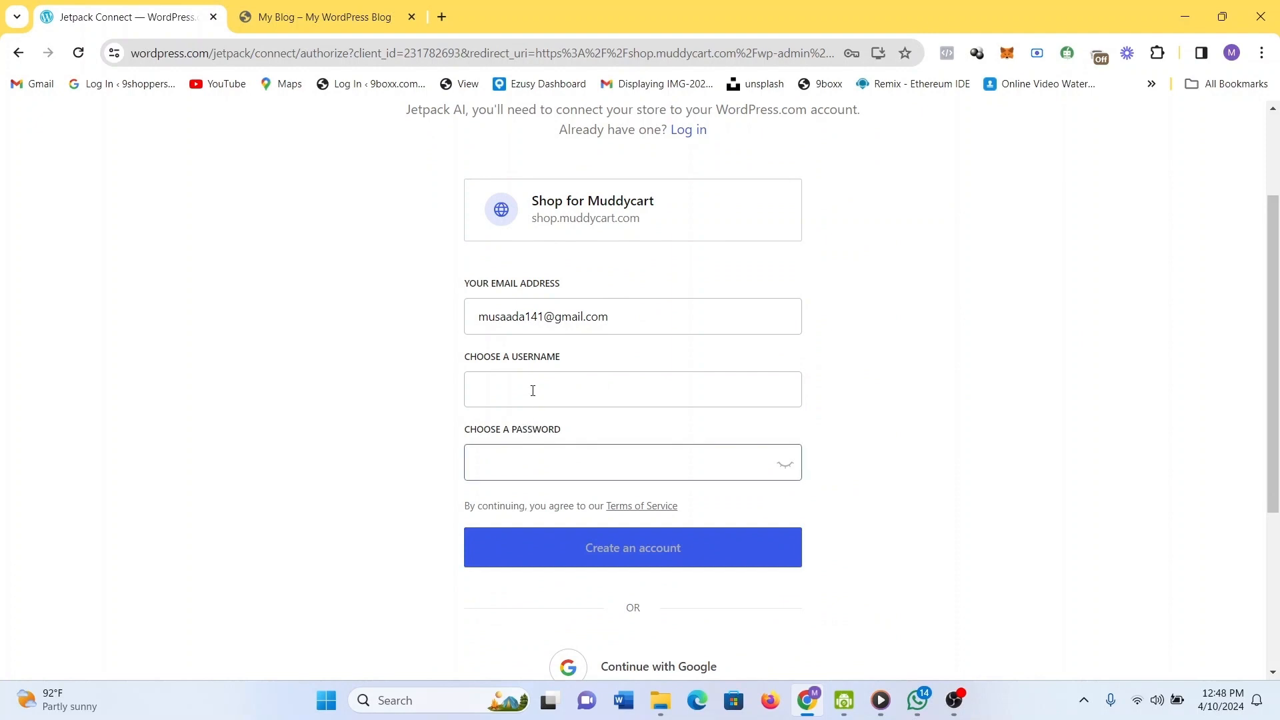
click(508, 379)
click(507, 378)
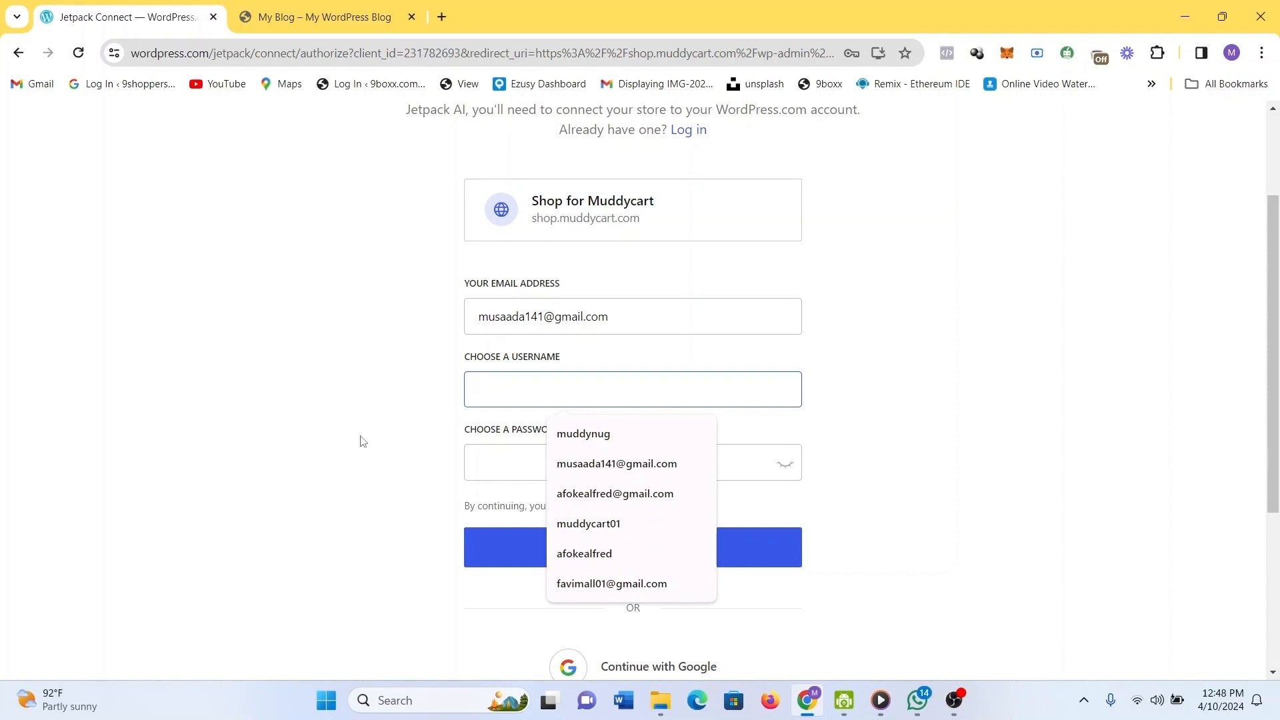
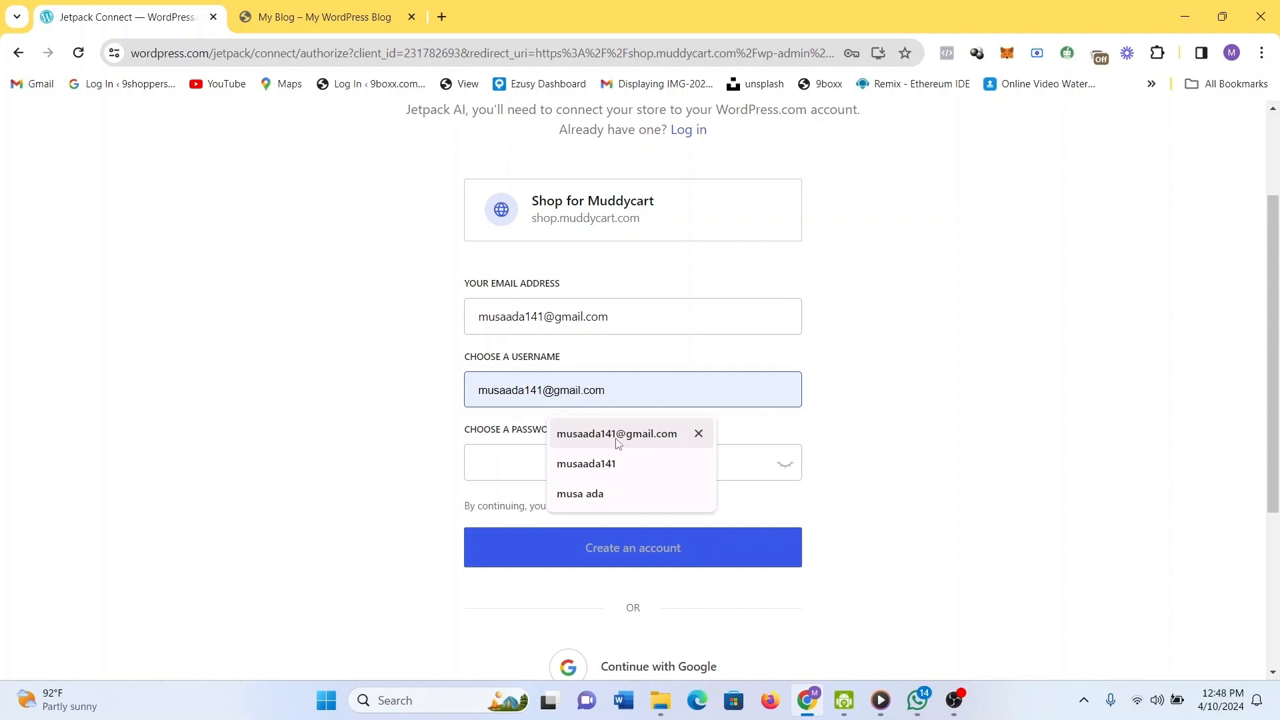
click(586, 463)
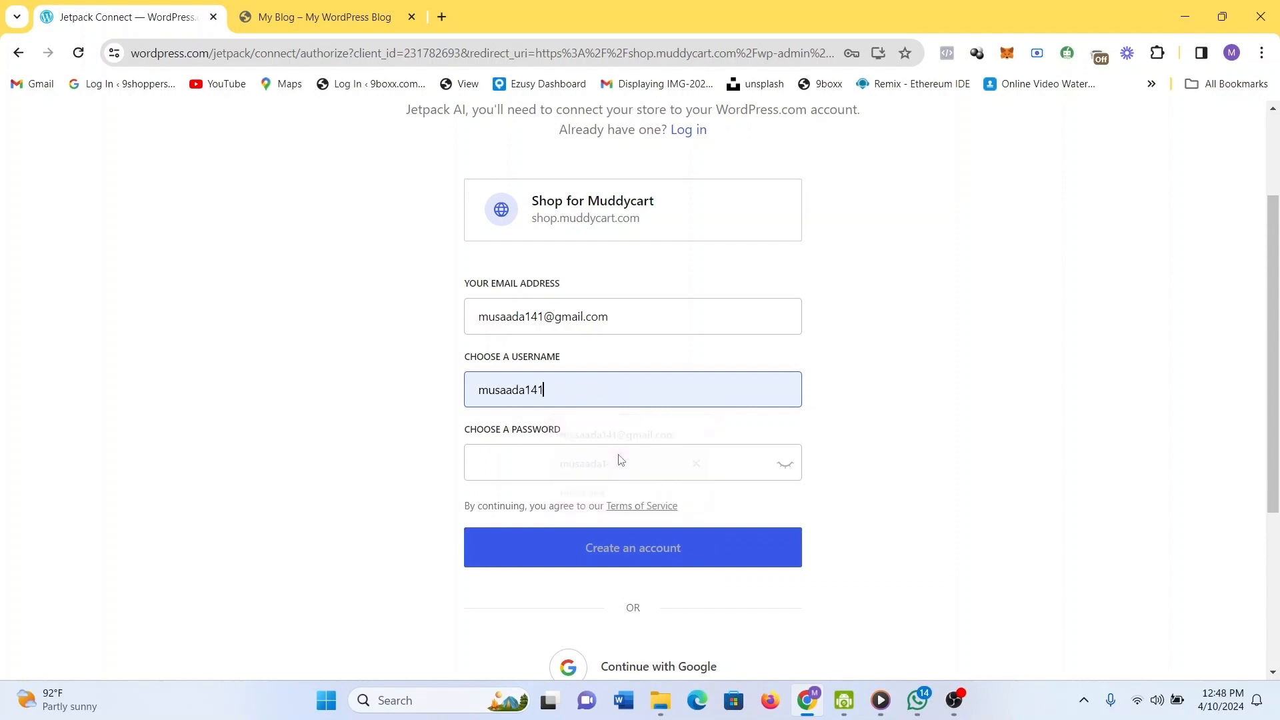
click(607, 455)
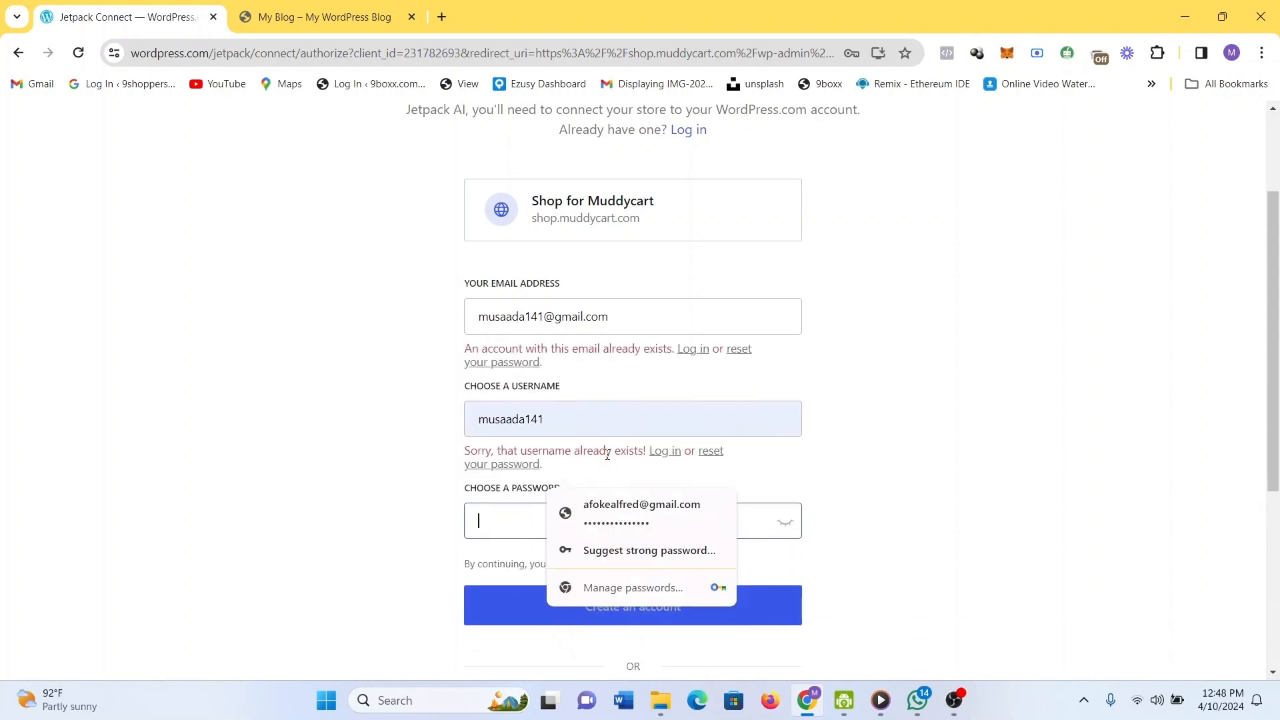
key(super+v)
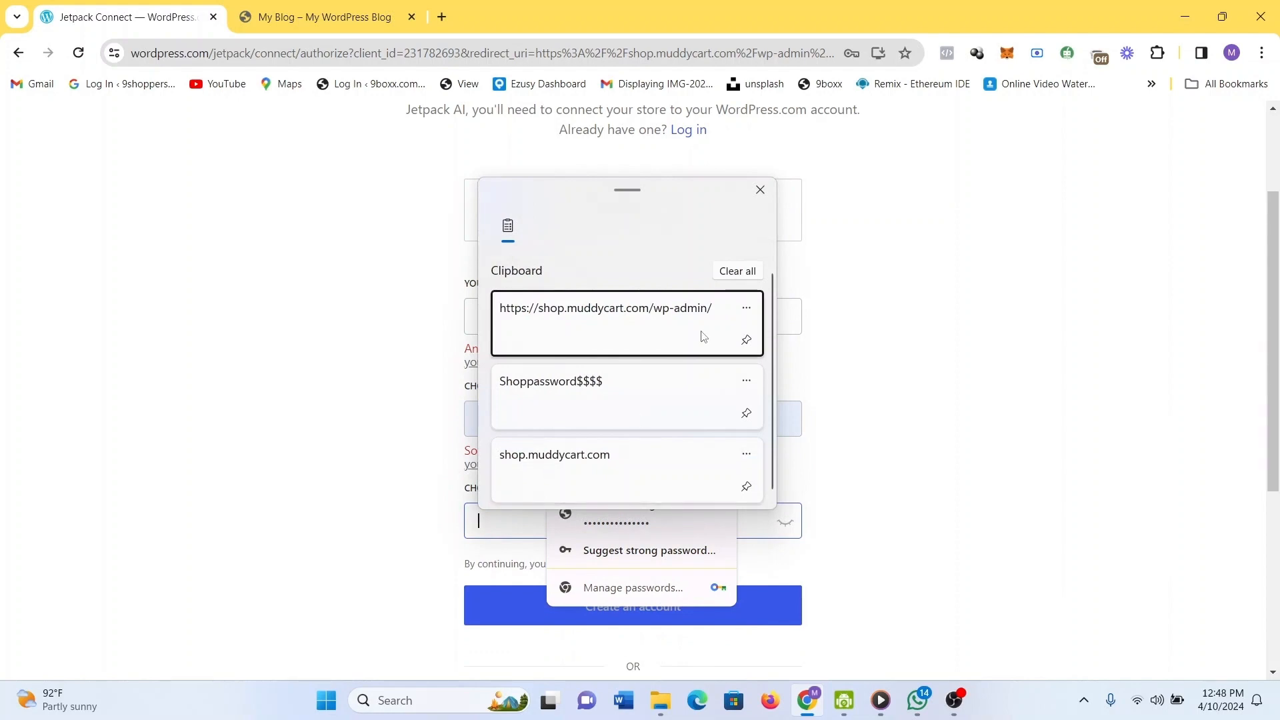
click(667, 378)
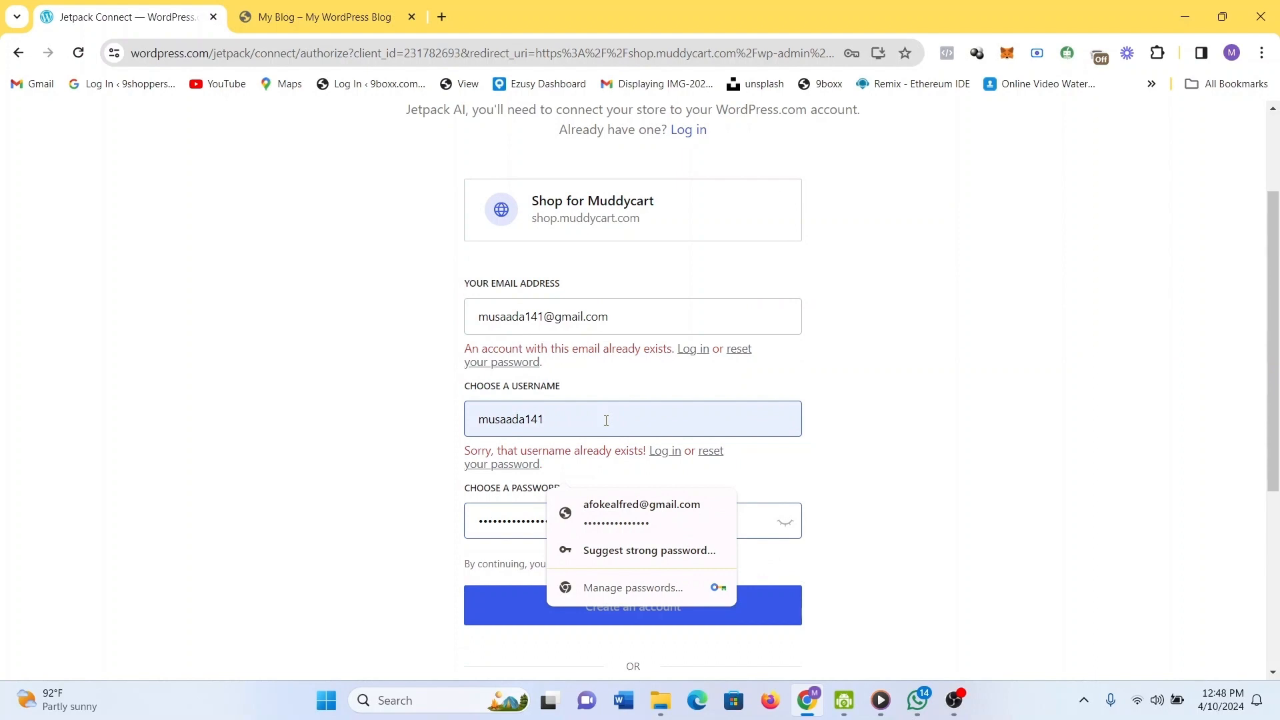
Replace the rejected username with a new shop-based username.
drag(606, 421, 478, 423)
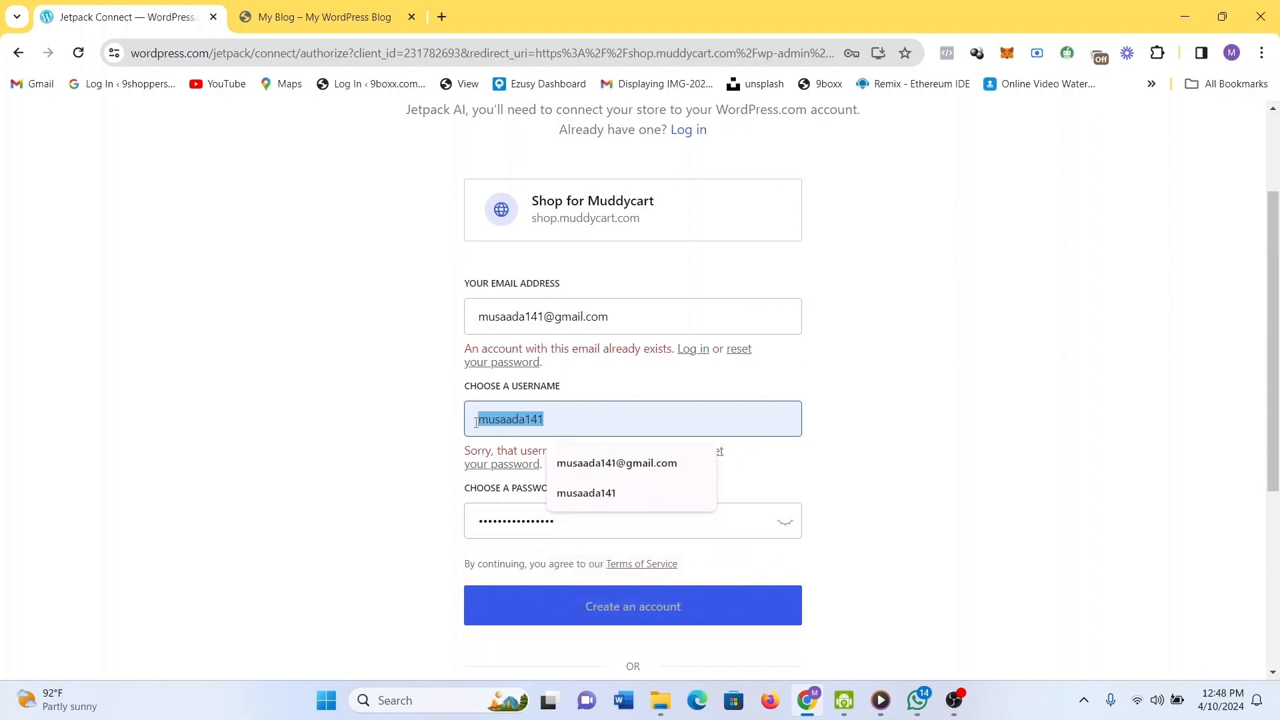
text(sgop)
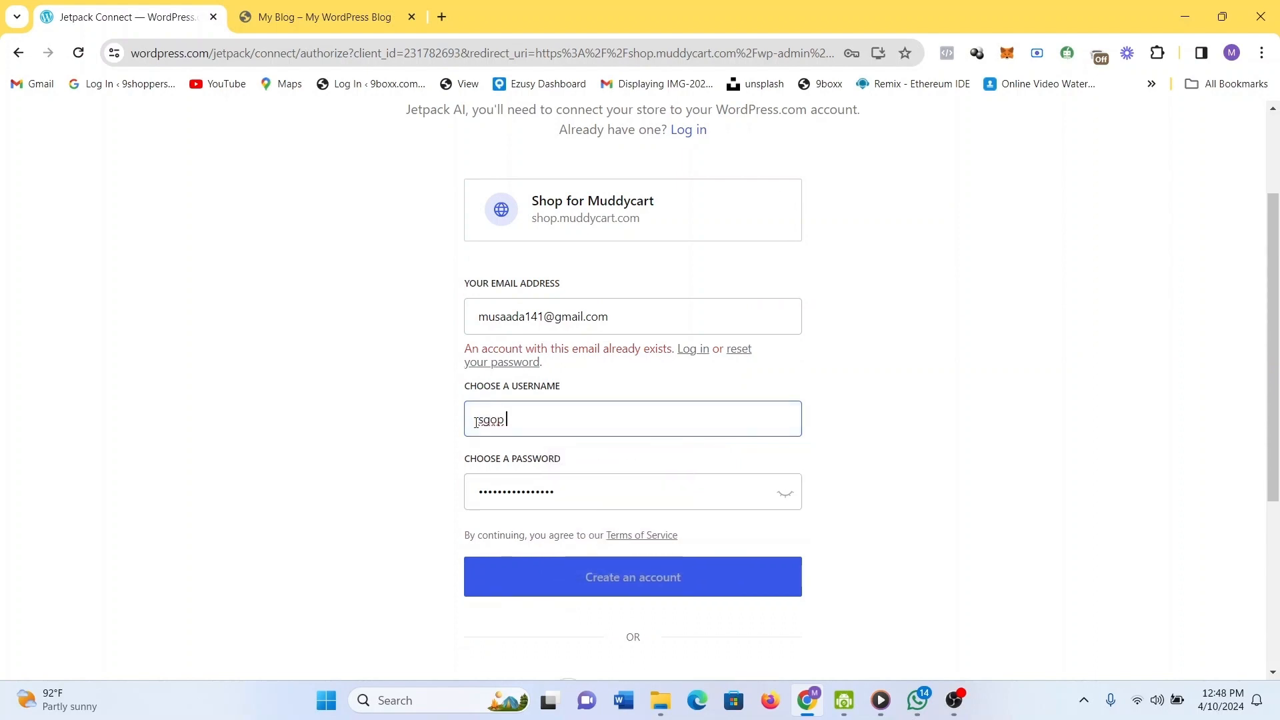
key(BackSpace)
key(BackSpace)
key(BackSpace)
text(hop4muddycart)
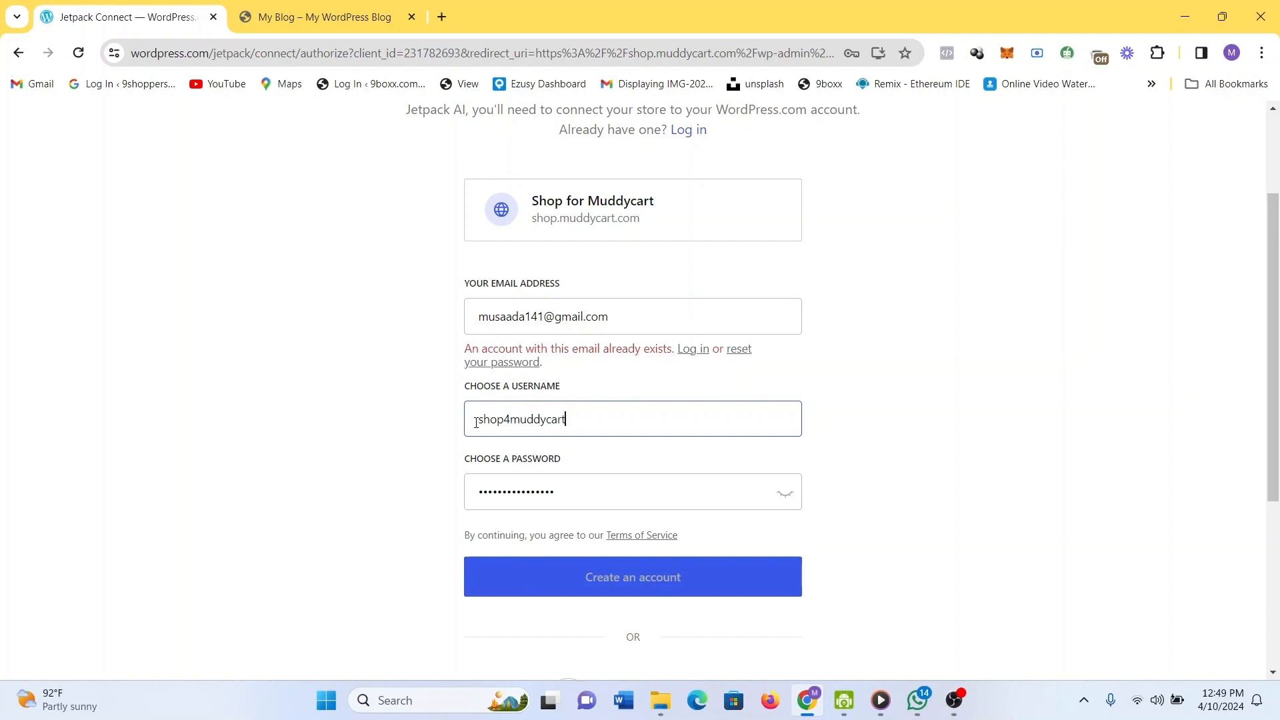
scroll(845, 593, down, 3)
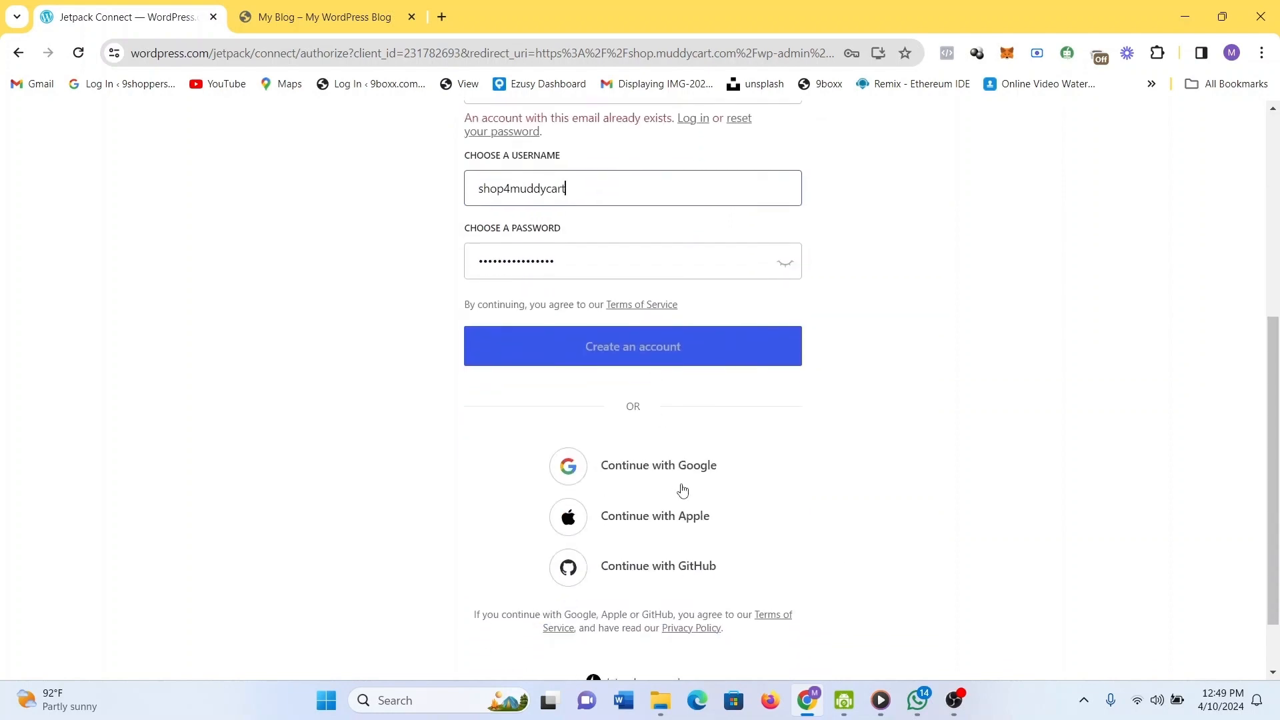
click(670, 348)
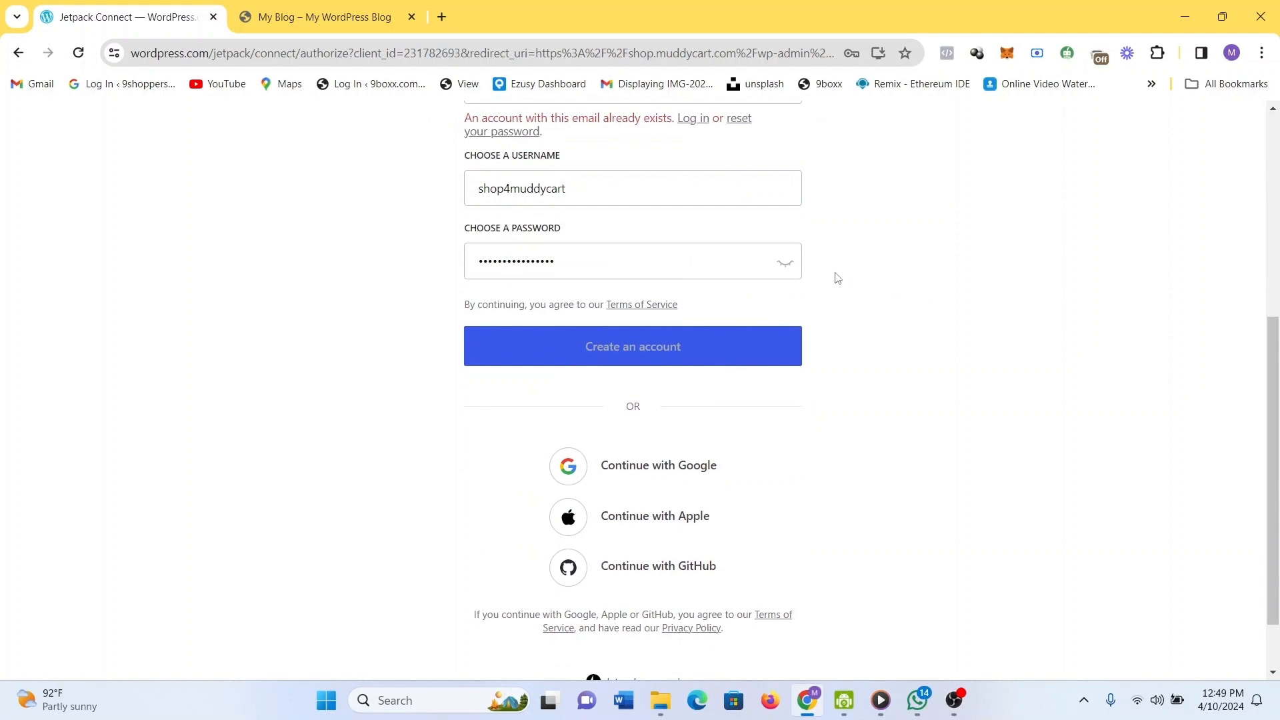
scroll(959, 355, down, 1)
scroll(958, 355, up, 1)
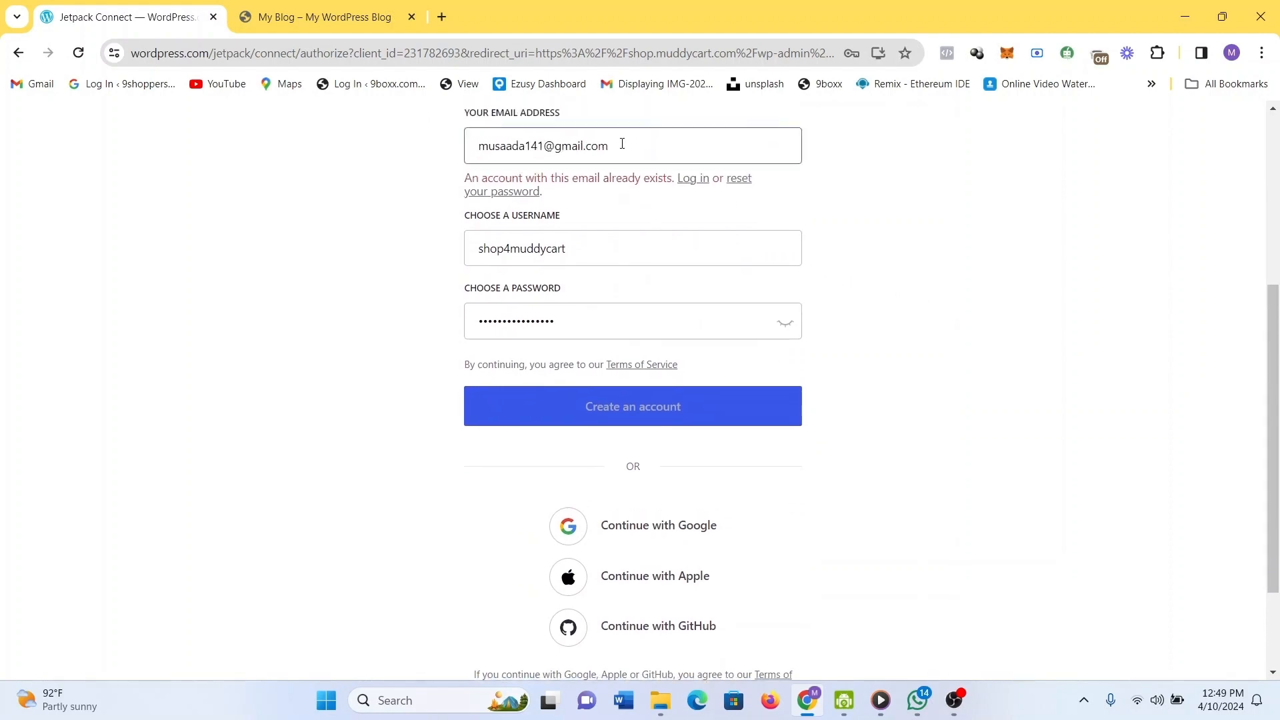
Replace the email with a saved address and reselect the email and password fields.
drag(623, 144, 470, 160)
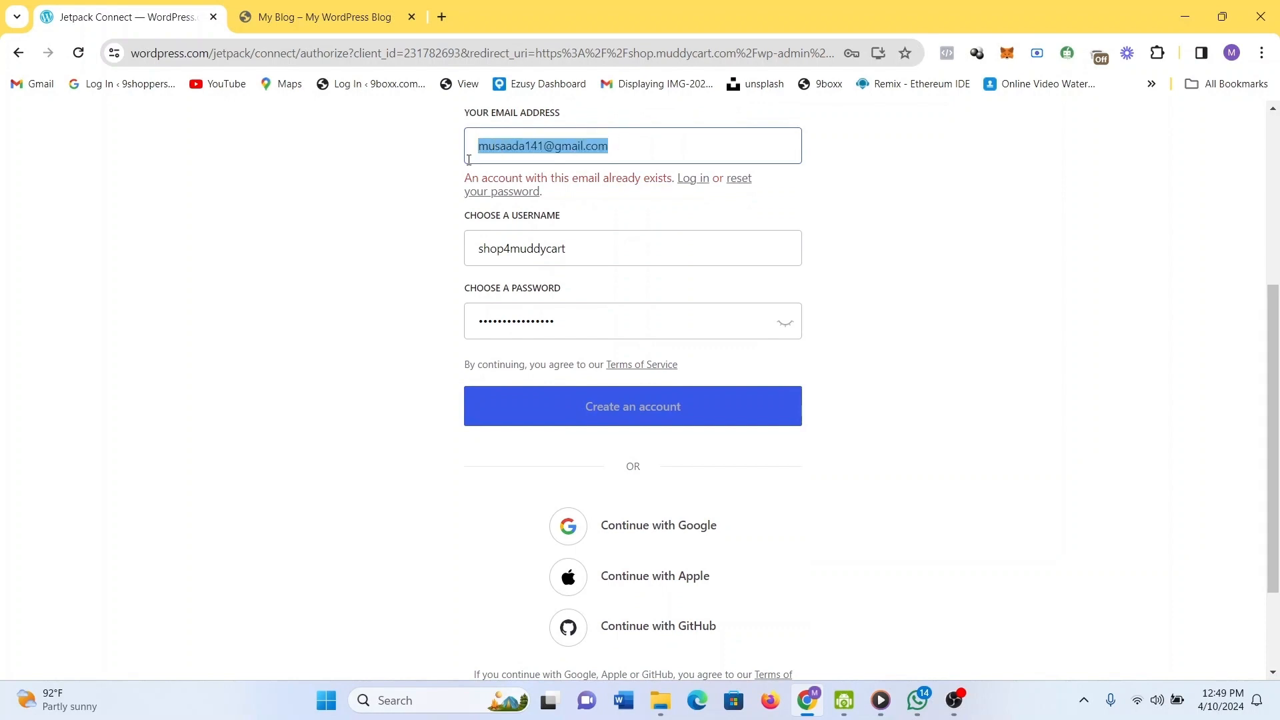
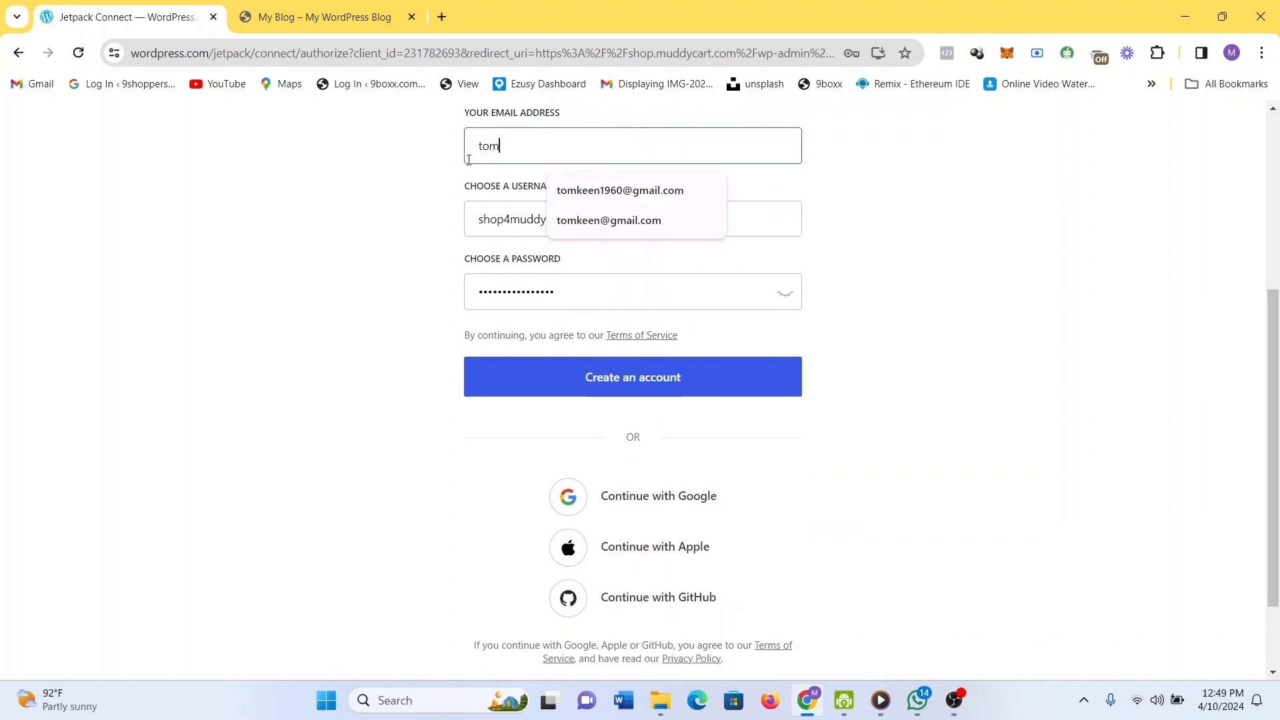
click(577, 190)
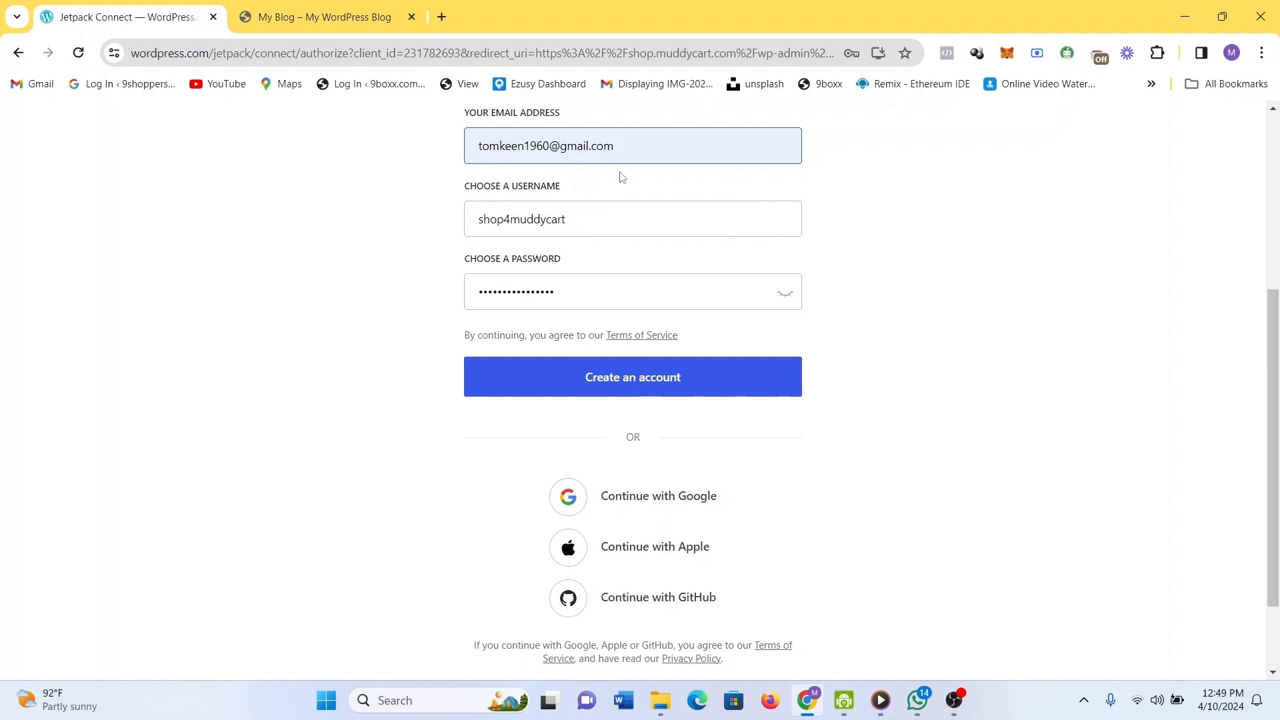
drag(619, 150, 462, 168)
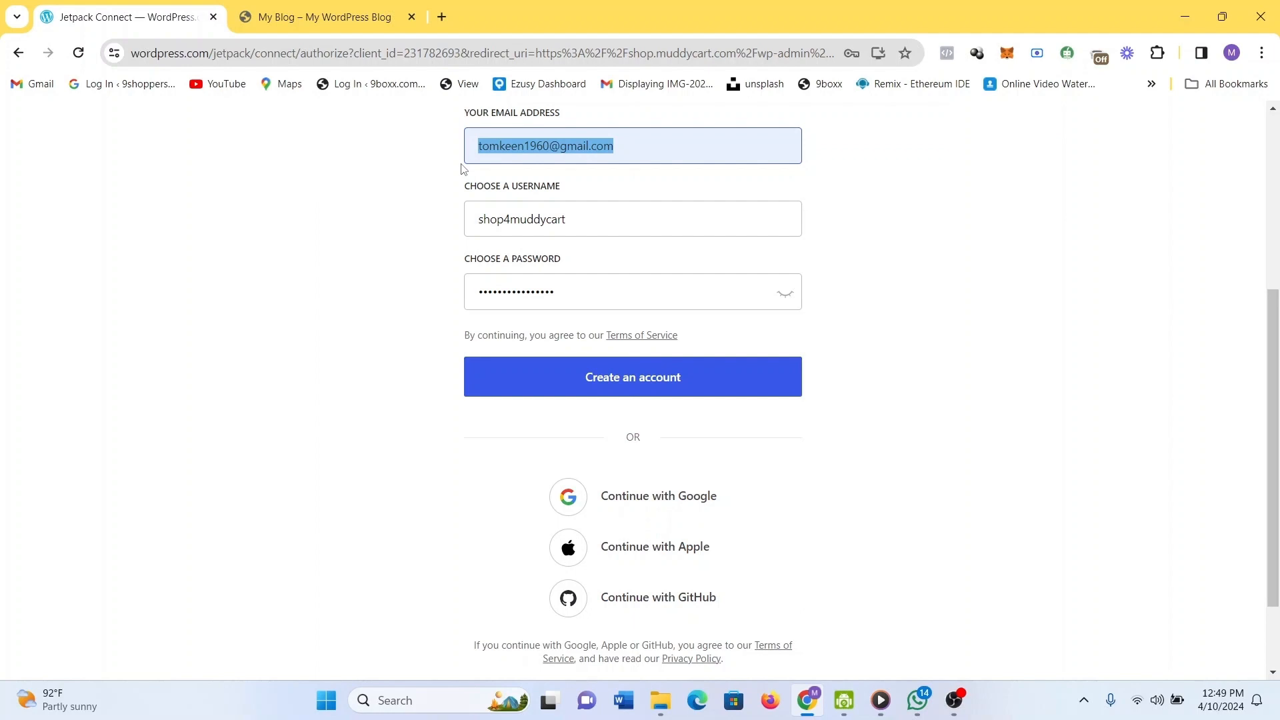
click(678, 285)
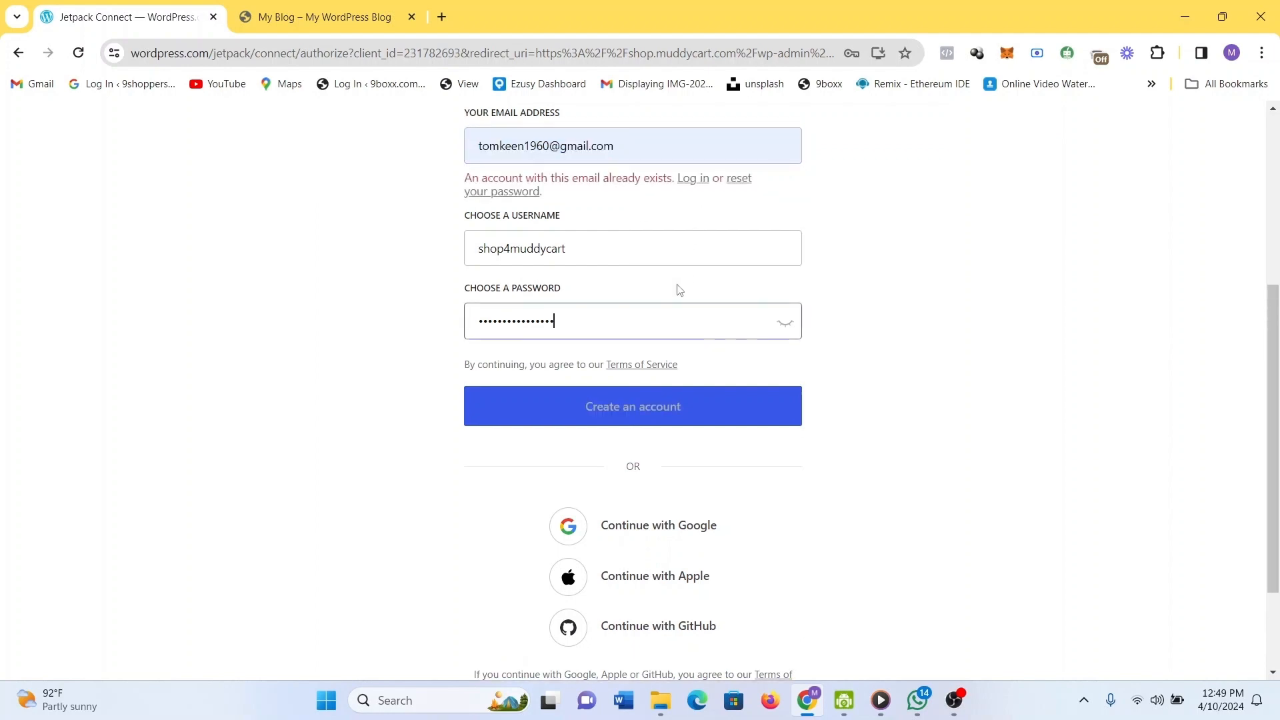
key(ctrl+a)
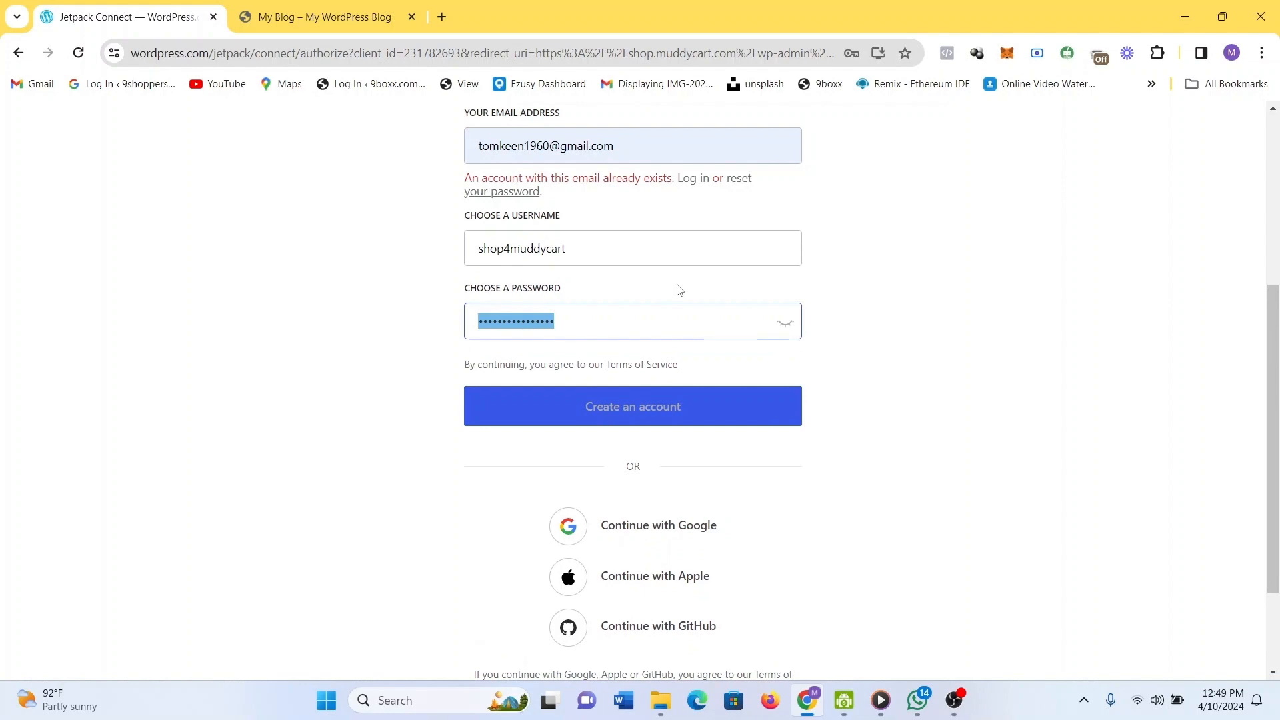
drag(644, 146, 451, 158)
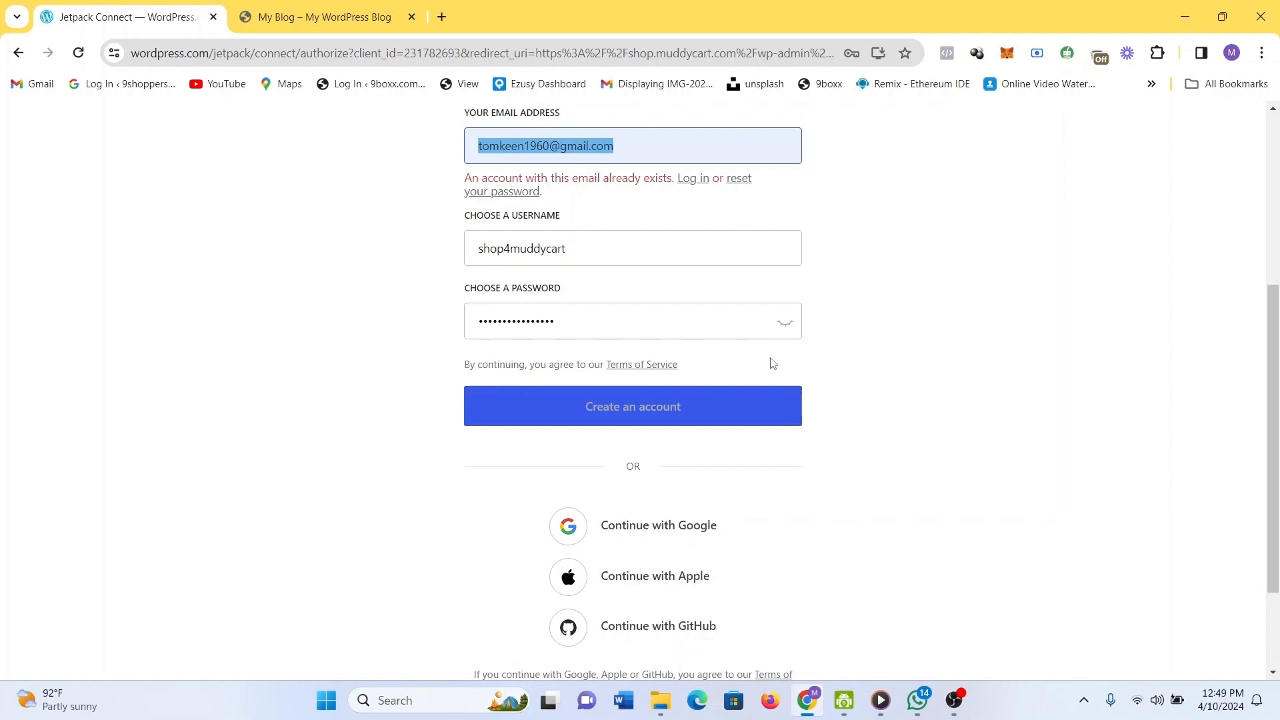
Dismiss the Google sign-in popup, enter an unused saved email, and create the account.
click(683, 526)
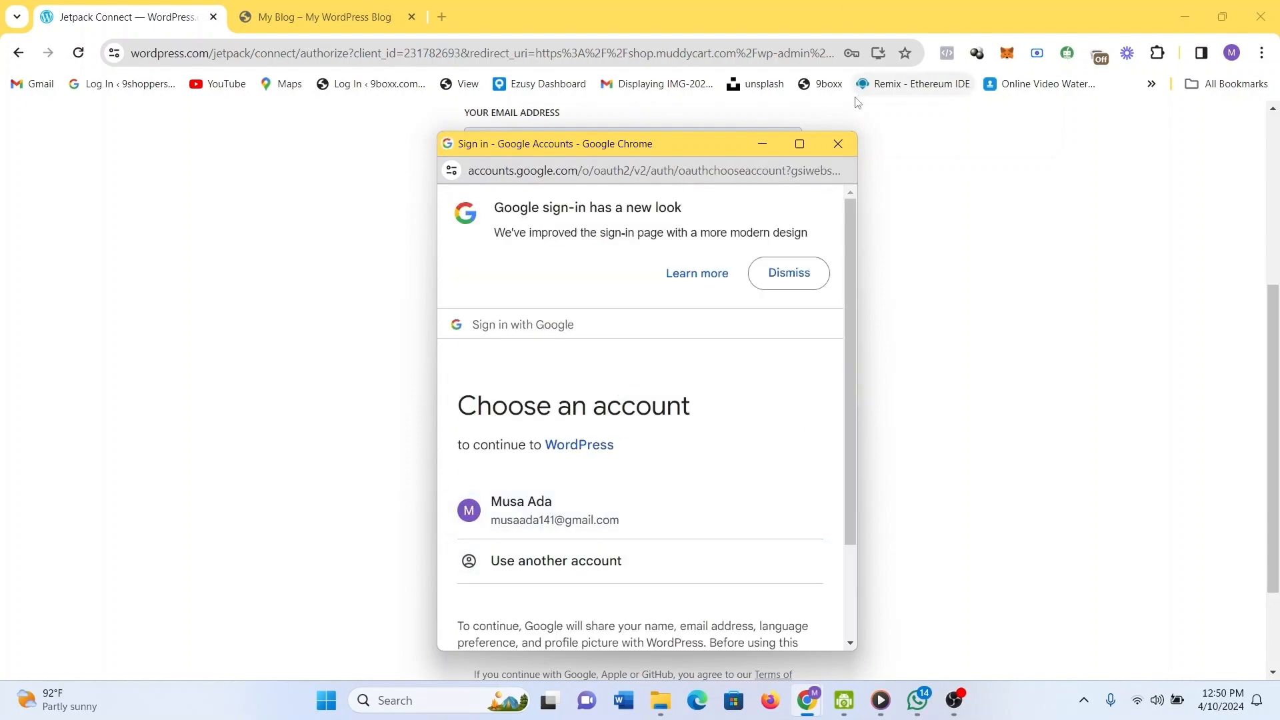
click(838, 144)
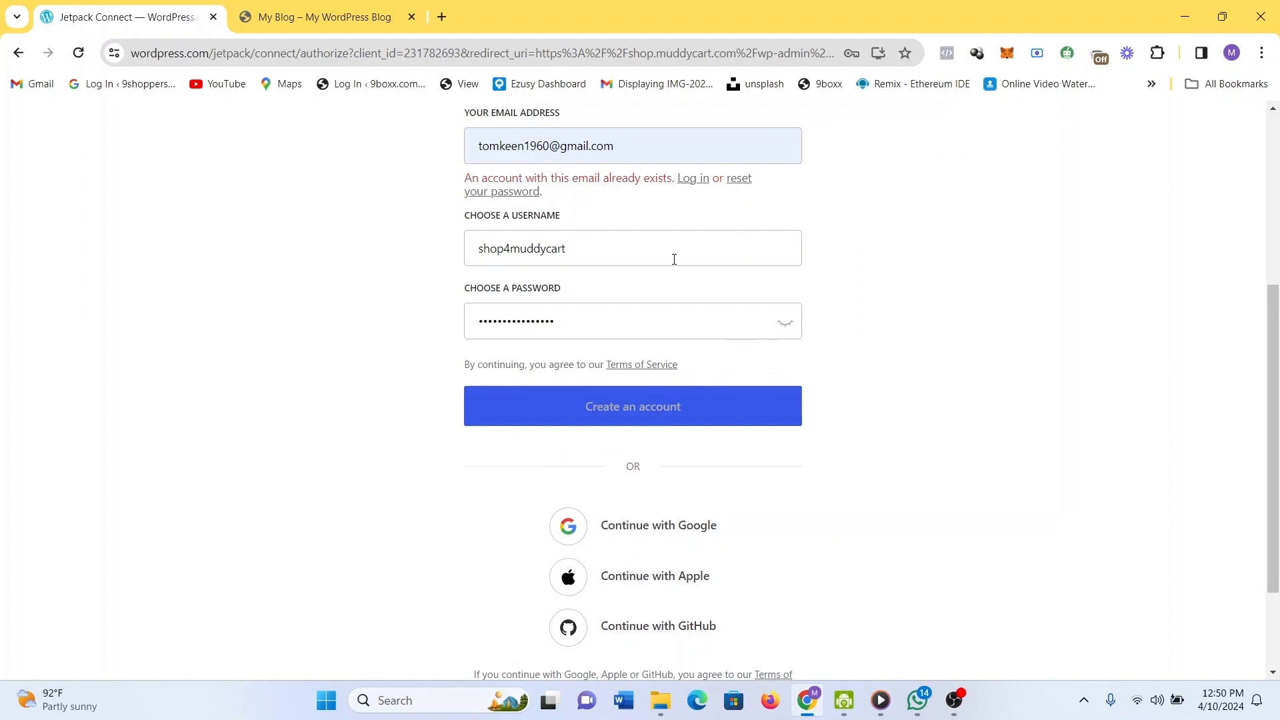
triple_click(657, 154)
drag(658, 153, 516, 161)
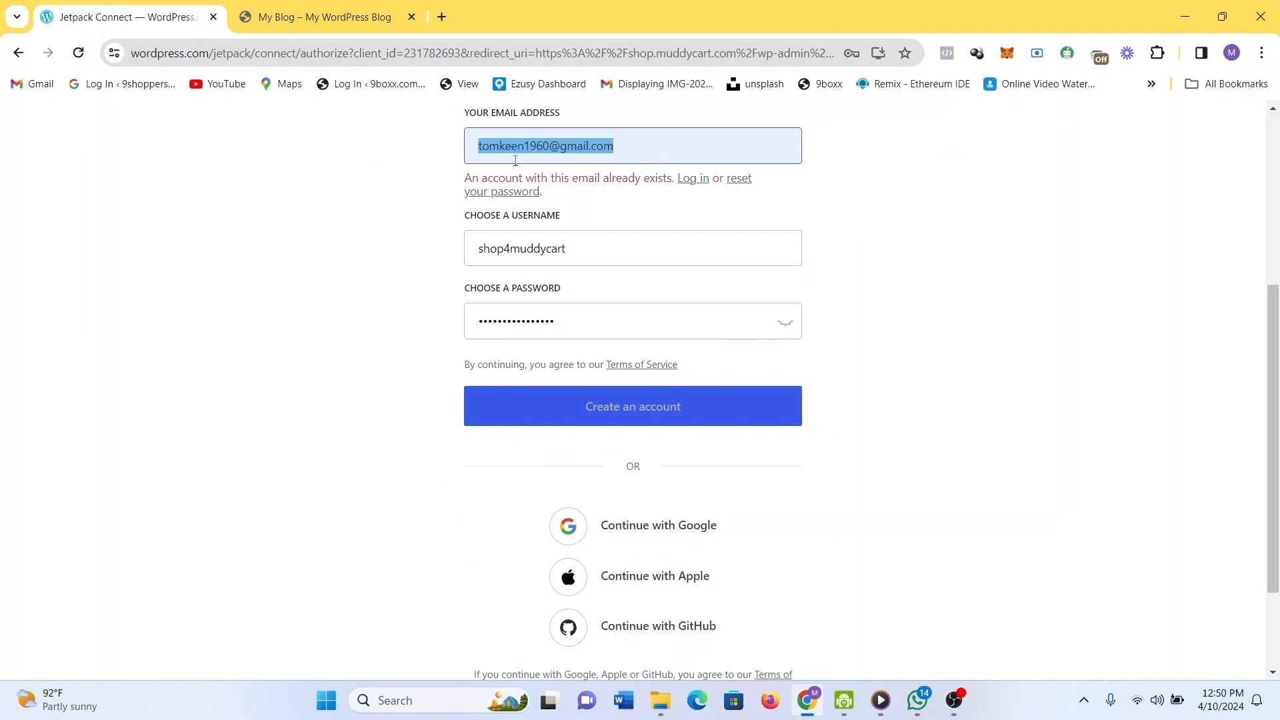
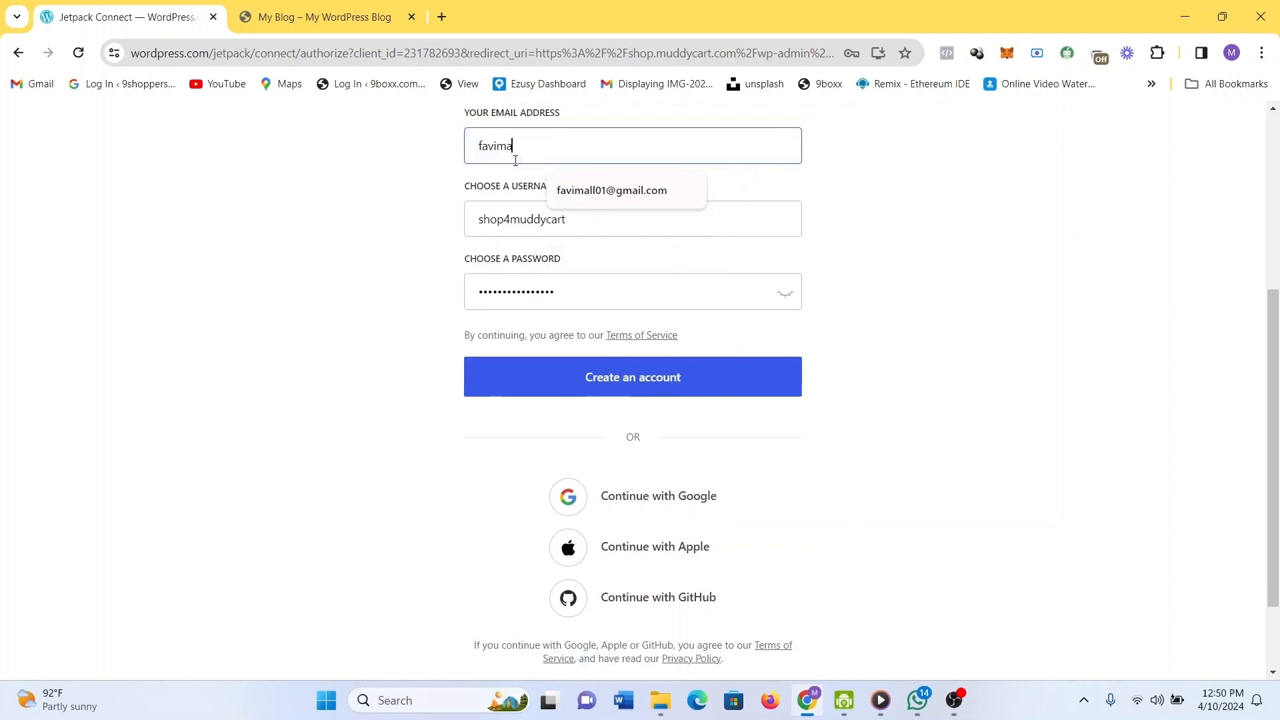
click(608, 205)
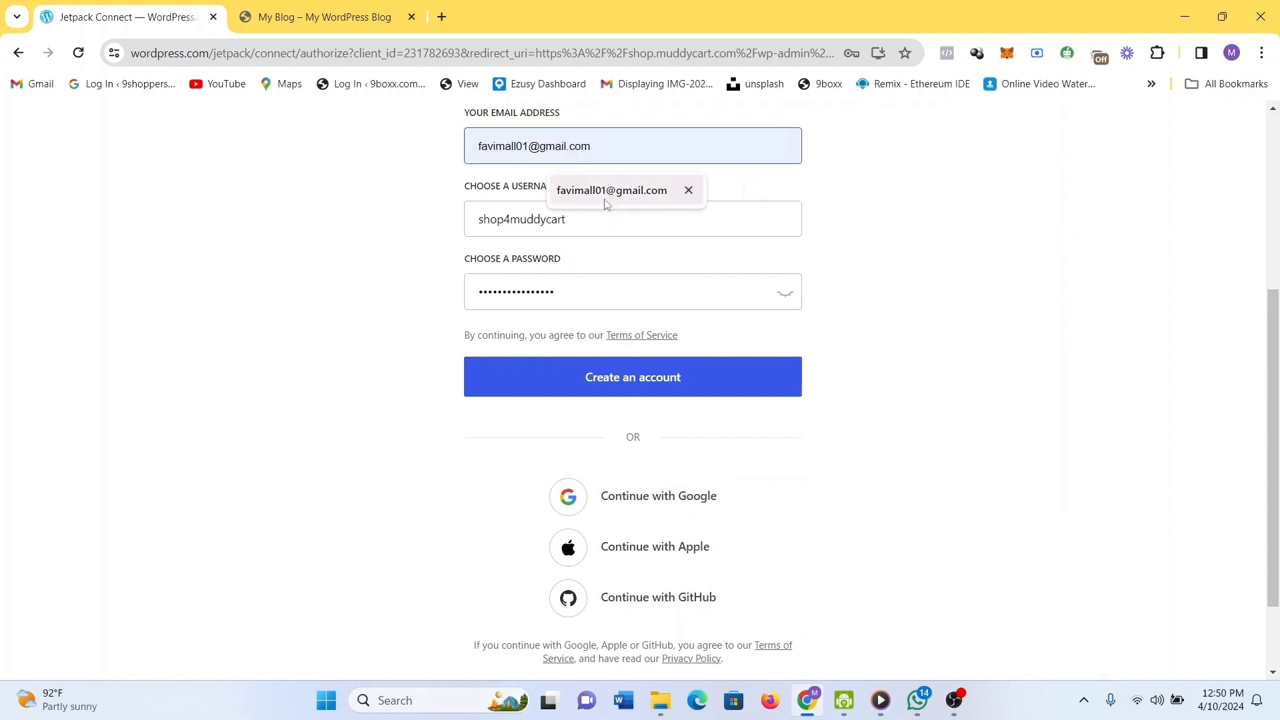
drag(592, 287, 443, 298)
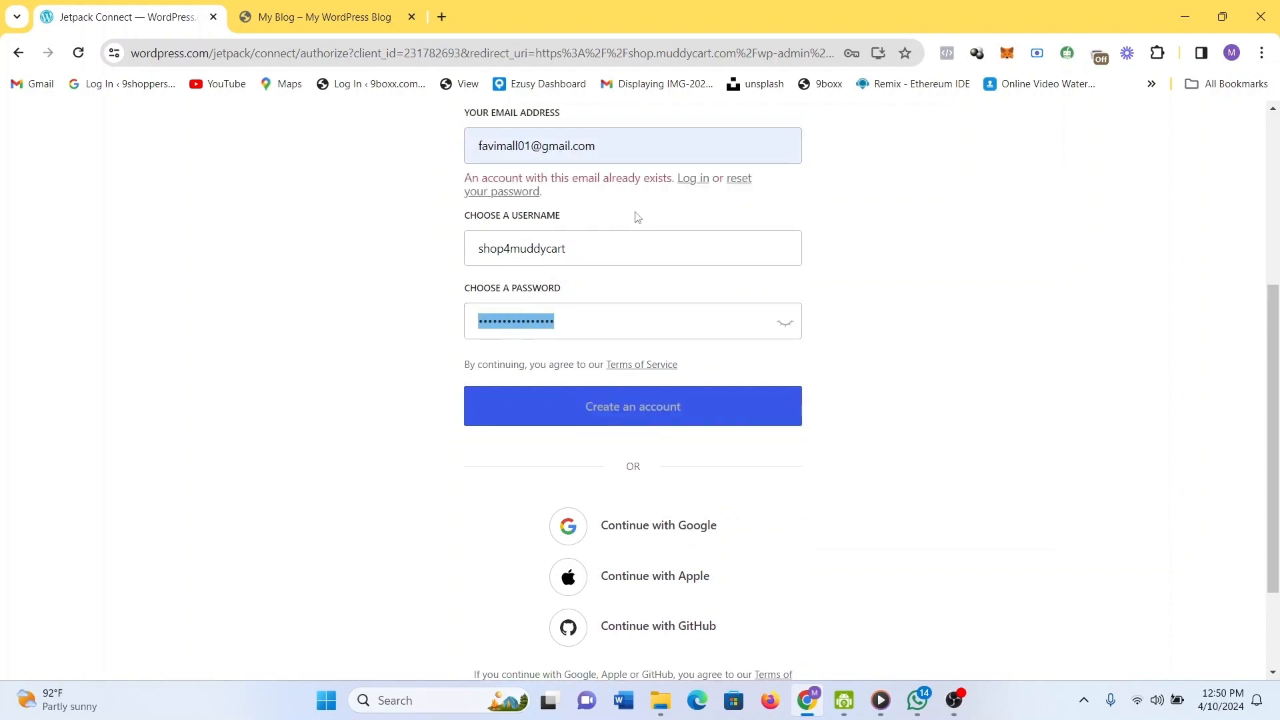
drag(630, 175, 474, 151)
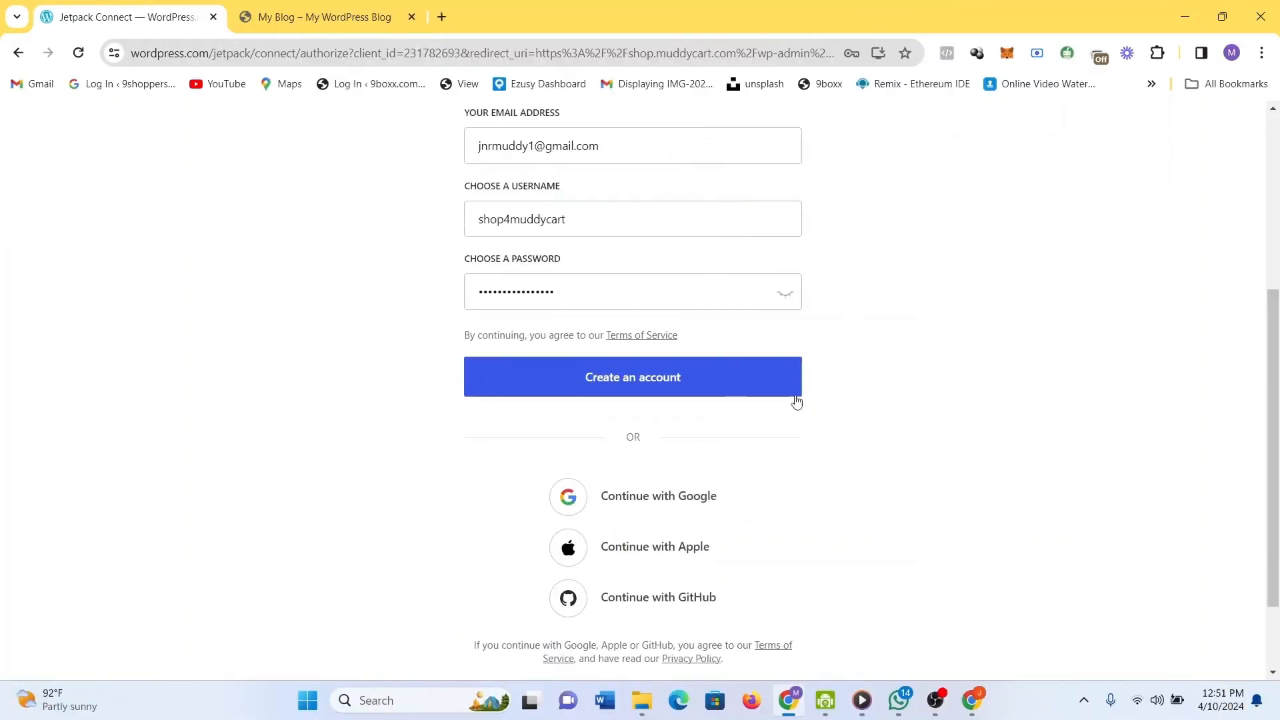
click(715, 385)
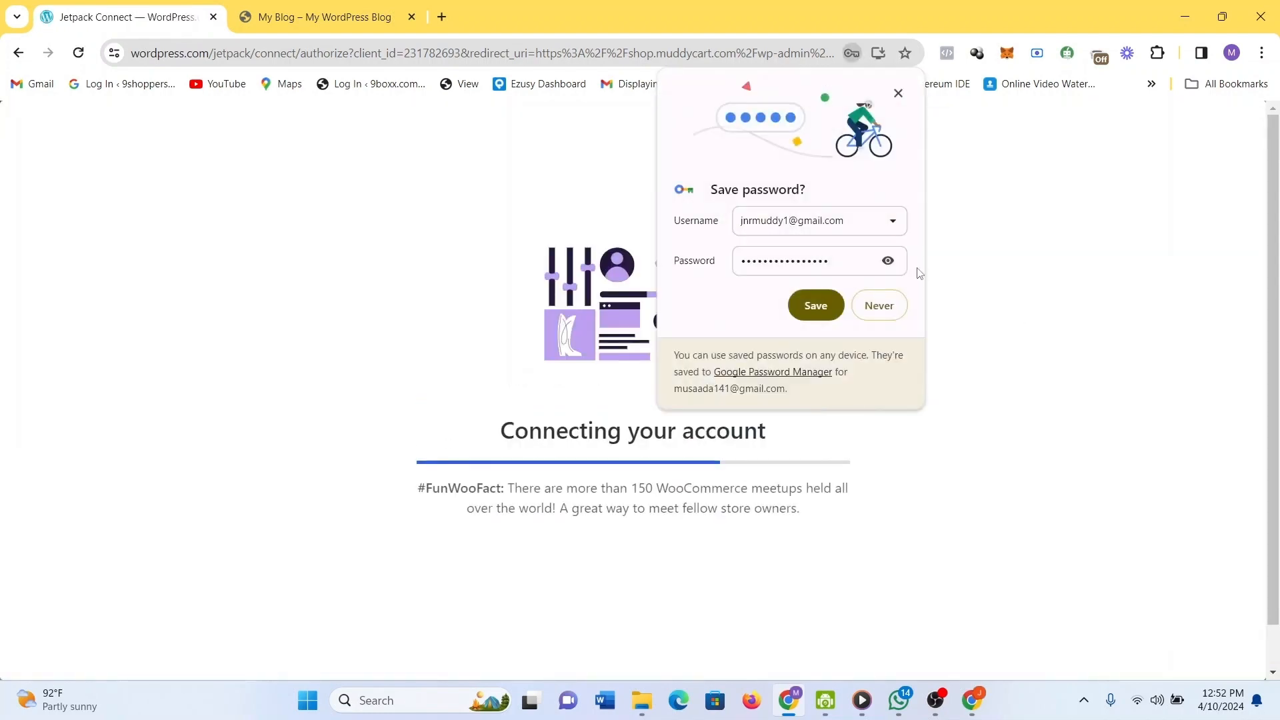
Dismiss Chrome's save-password prompt and let the WooCommerce Home dashboard load.
click(898, 93)
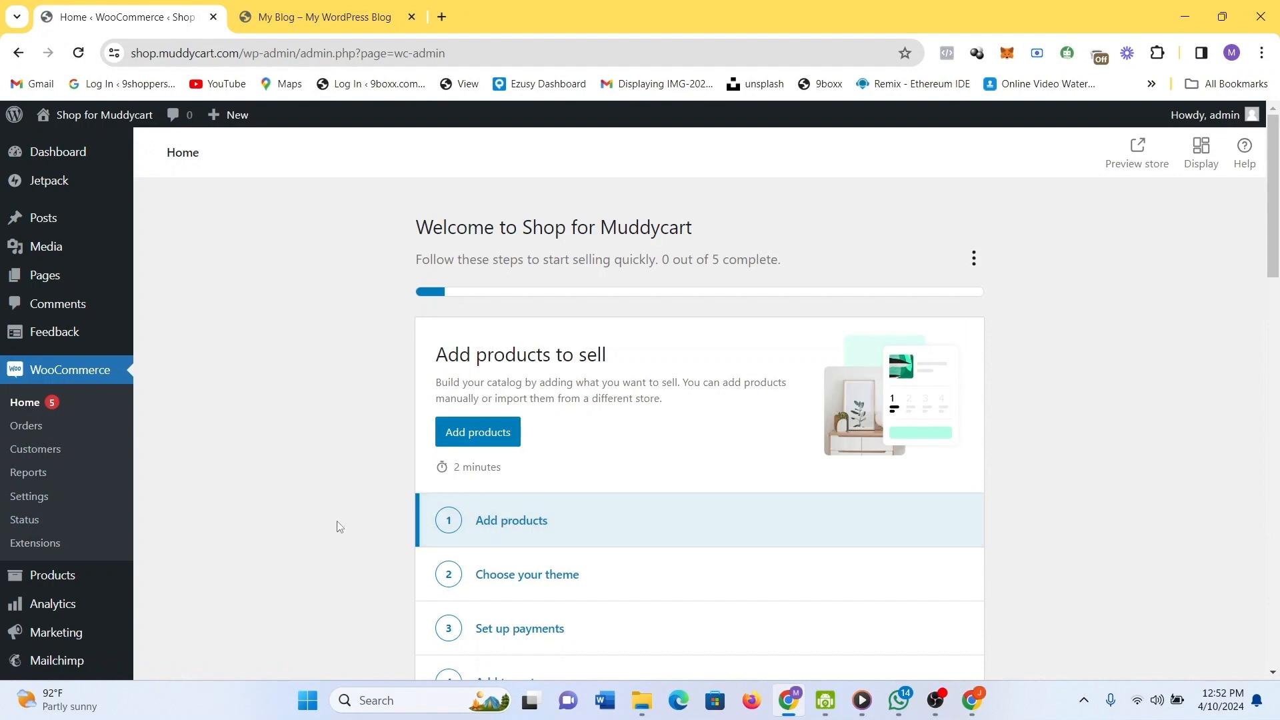
scroll(336, 526, down, 1)
scroll(337, 527, down, 4)
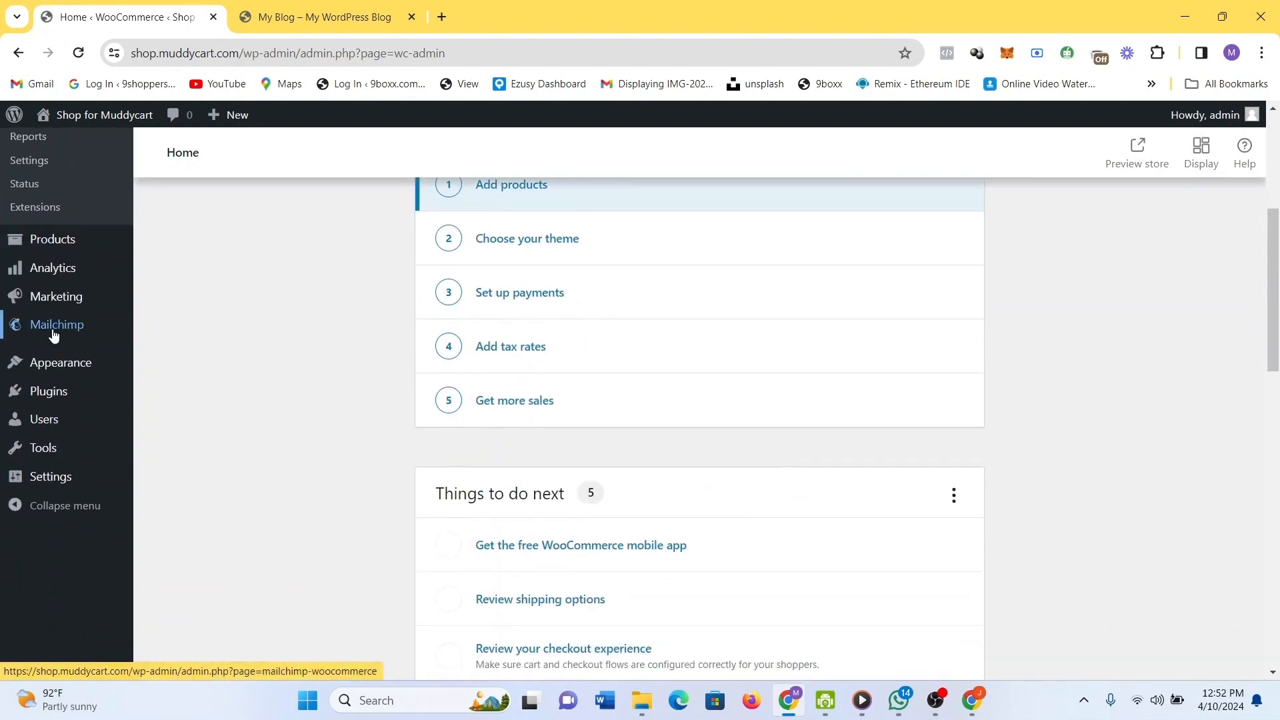
Go from the installed Plugins list to the Add New Plugin page.
scroll(54, 336, up, 1)
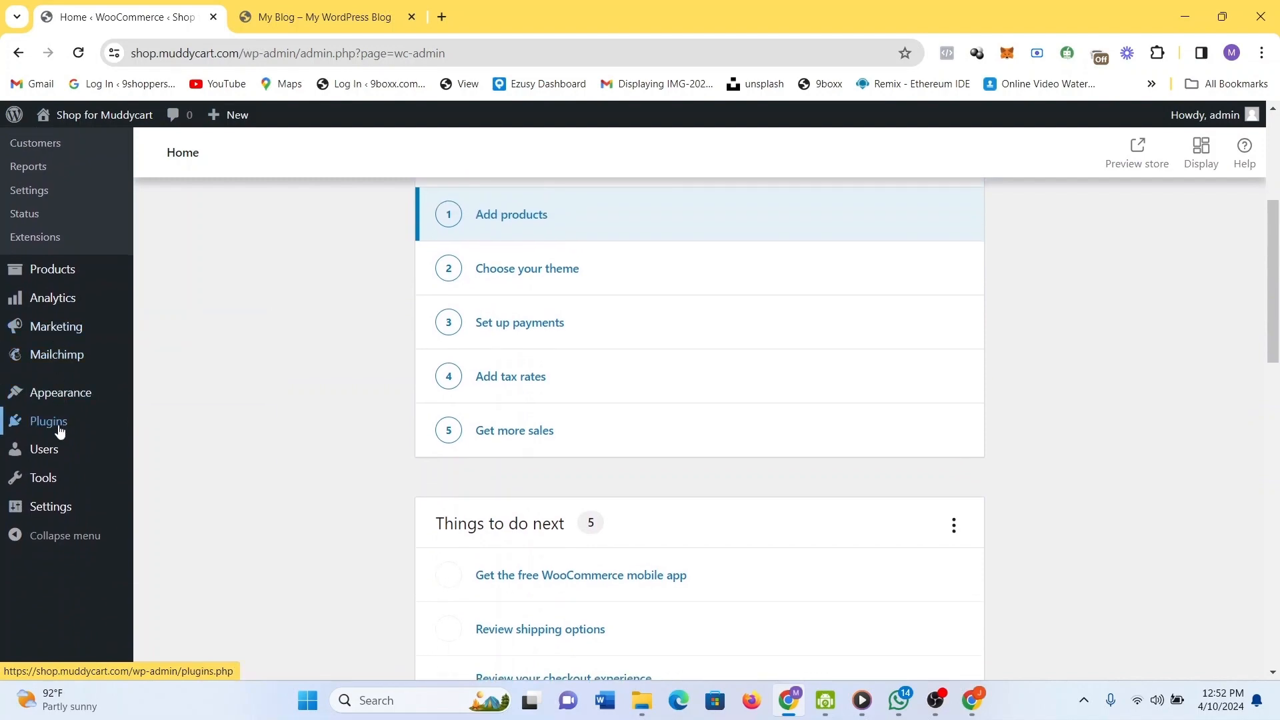
click(59, 430)
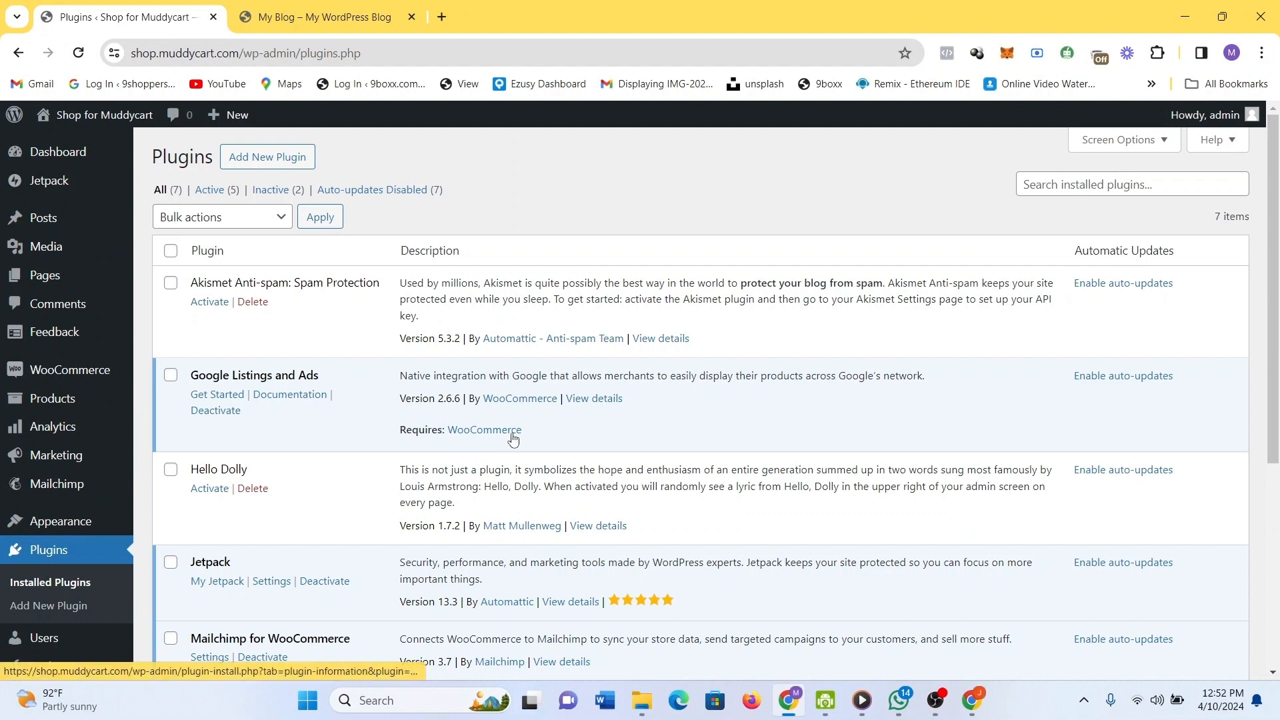
scroll(514, 439, down, 1)
scroll(513, 439, up, 1)
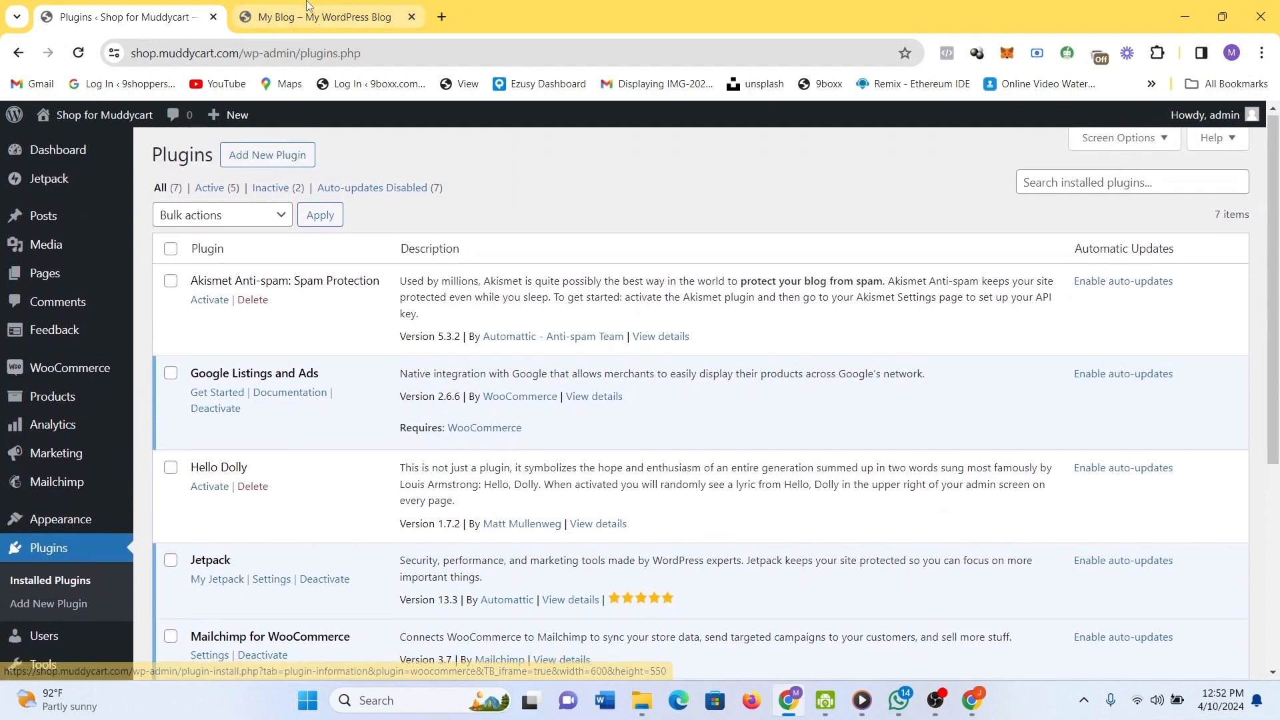
click(264, 156)
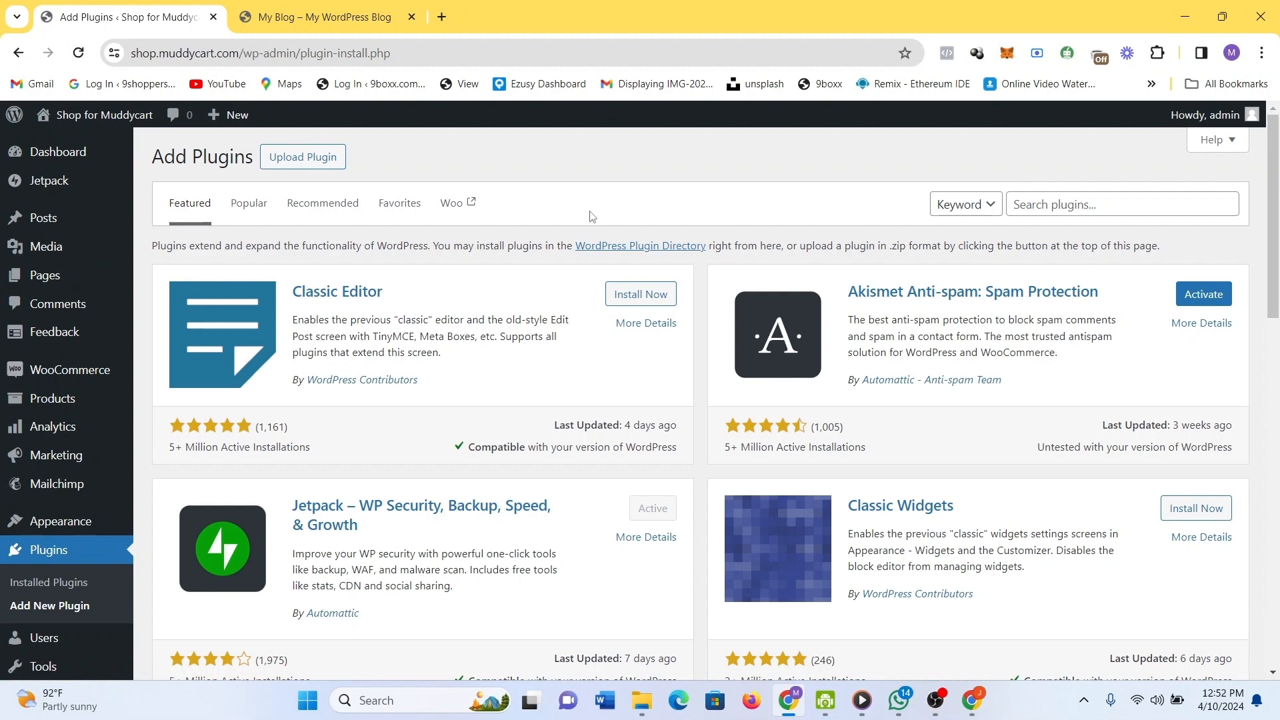
Search the plugin directory for 'elementor'.
mouse_move(1276, 259)
mouse_down()
mouse_move(1278, 466)
mouse_move(1278, 260)
mouse_up()
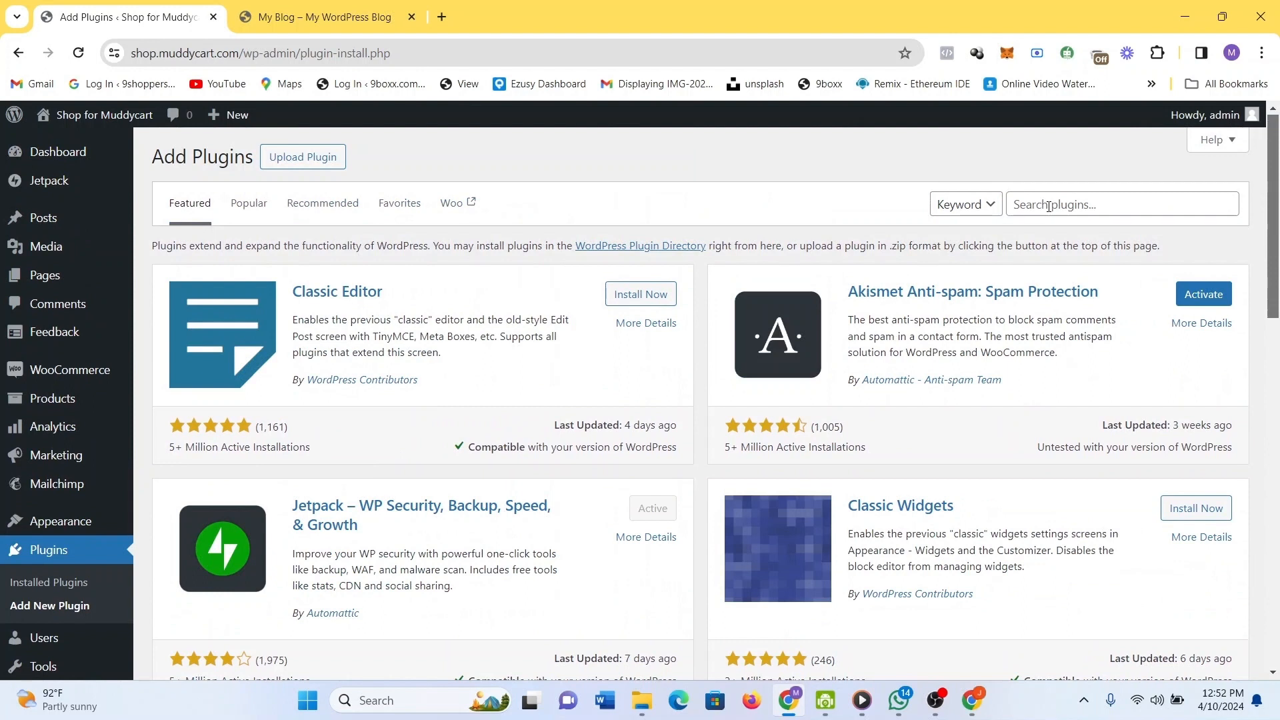
click(1112, 211)
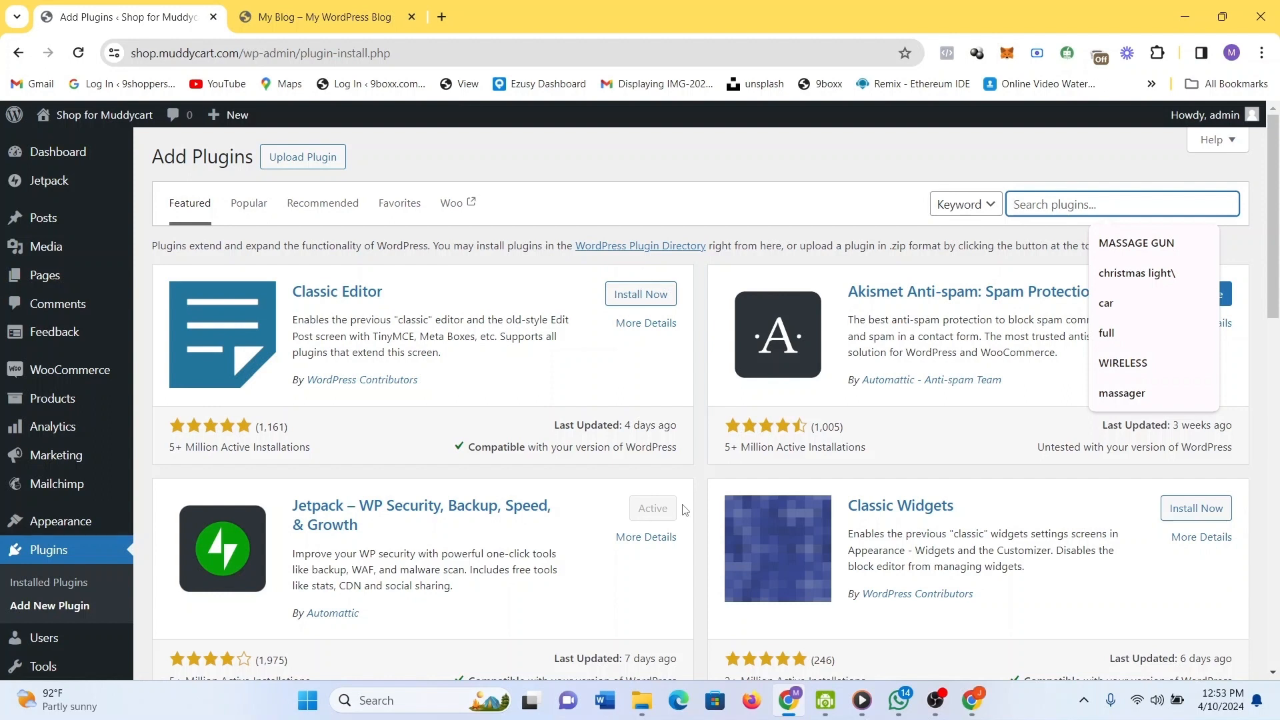
text(element)
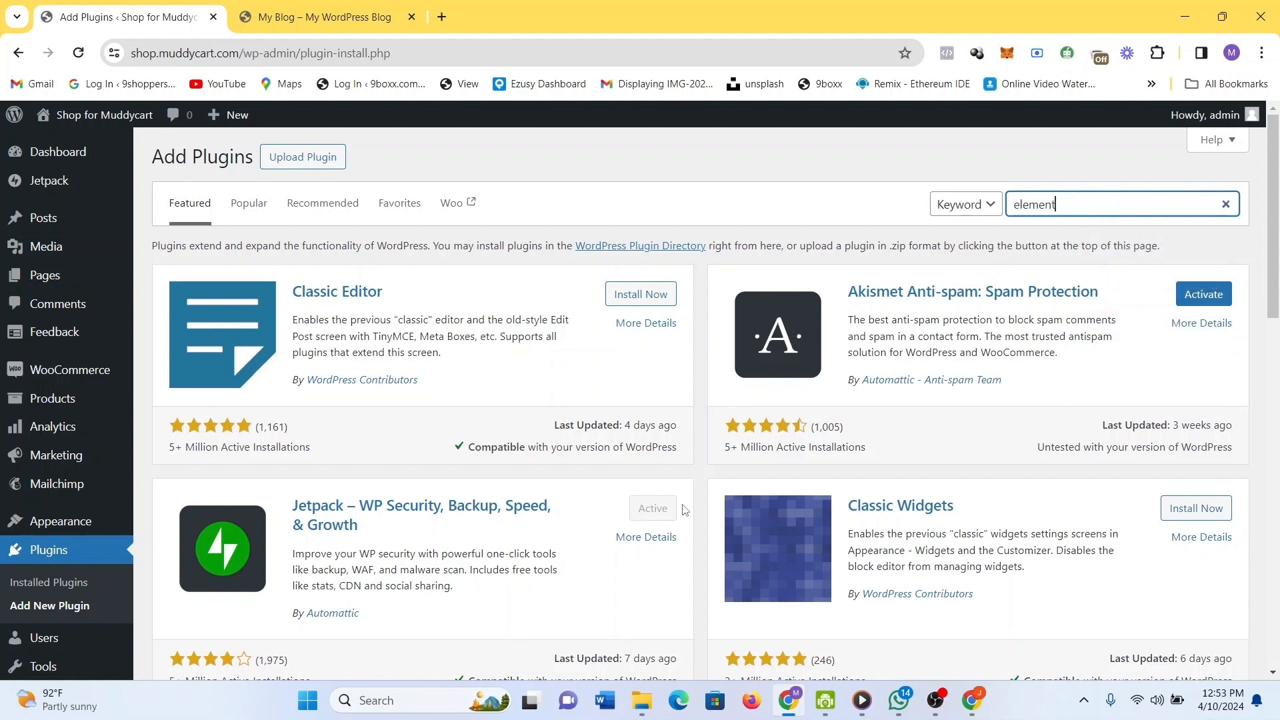
text(or)
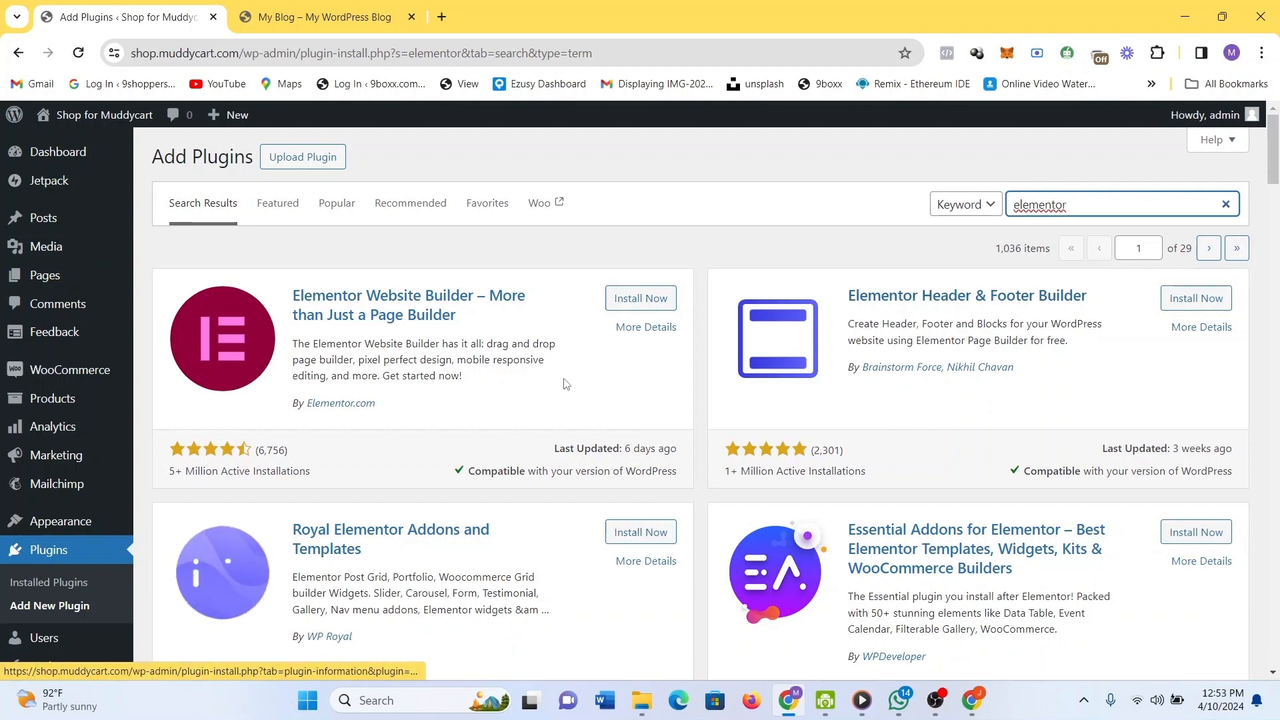
Install Elementor Website Builder and Essential Addons for Elementor from the search results.
click(644, 305)
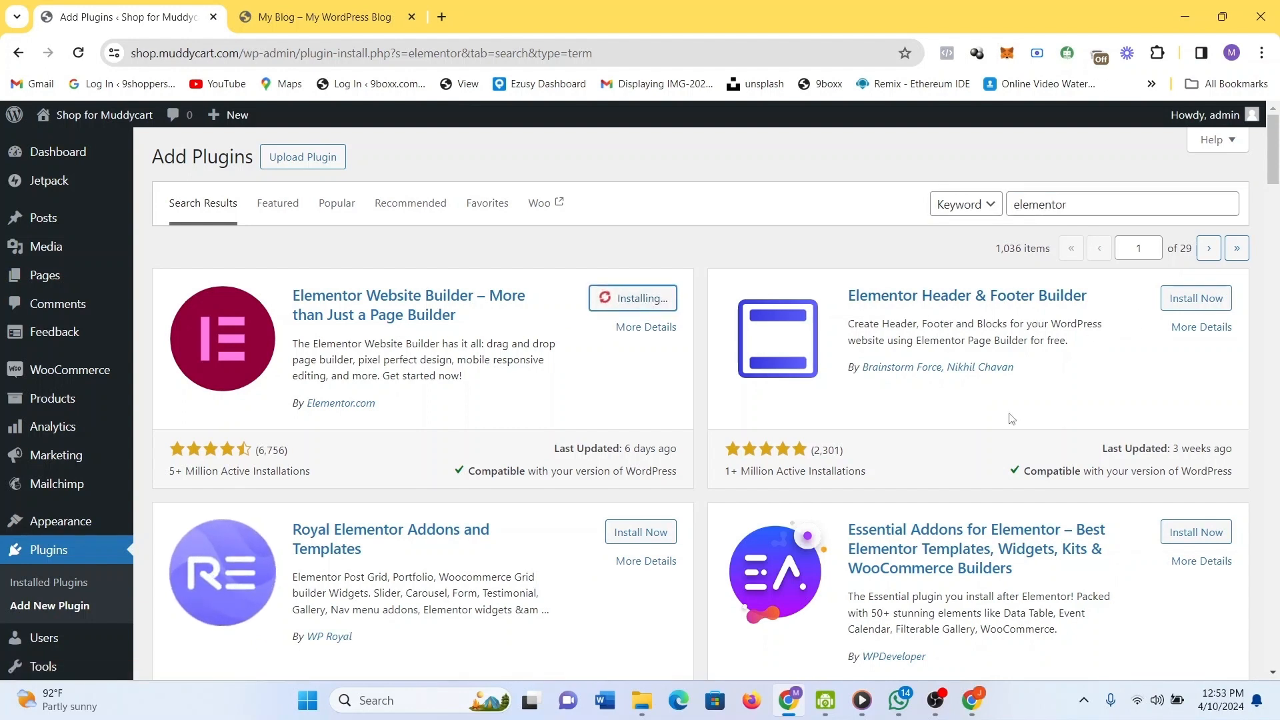
scroll(1093, 427, down, 1)
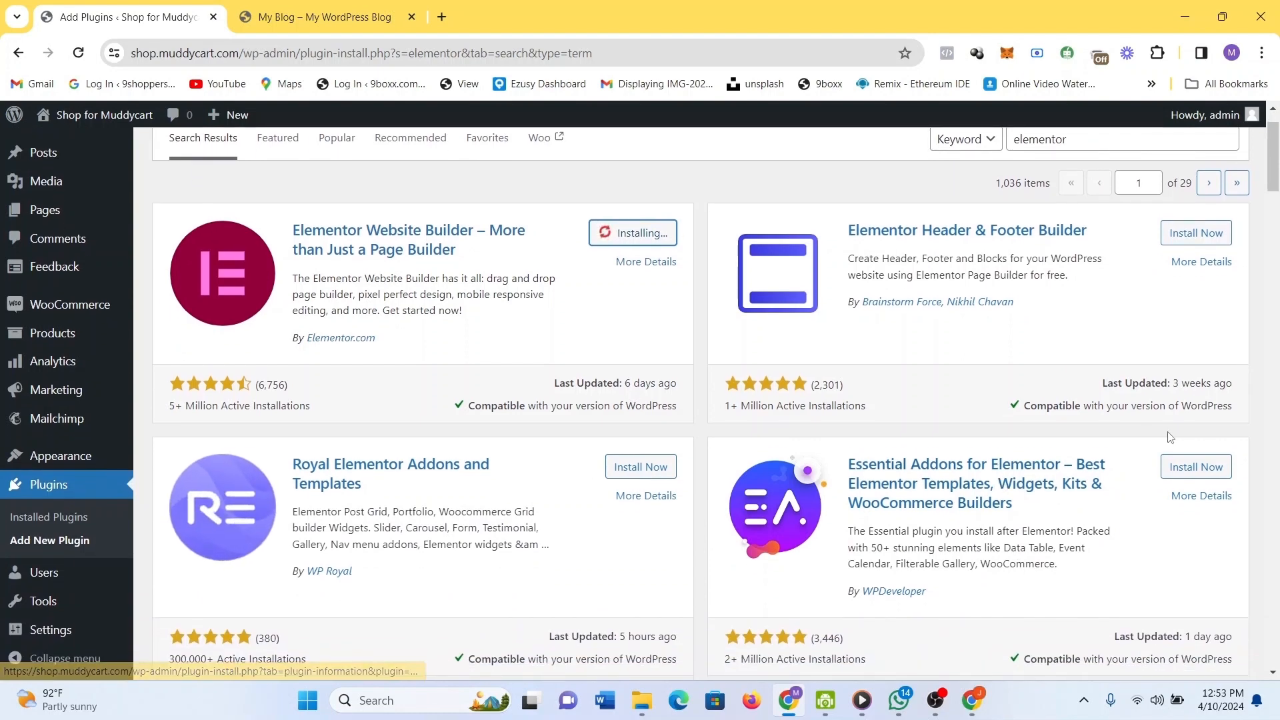
click(1200, 468)
scroll(939, 441, down, 1)
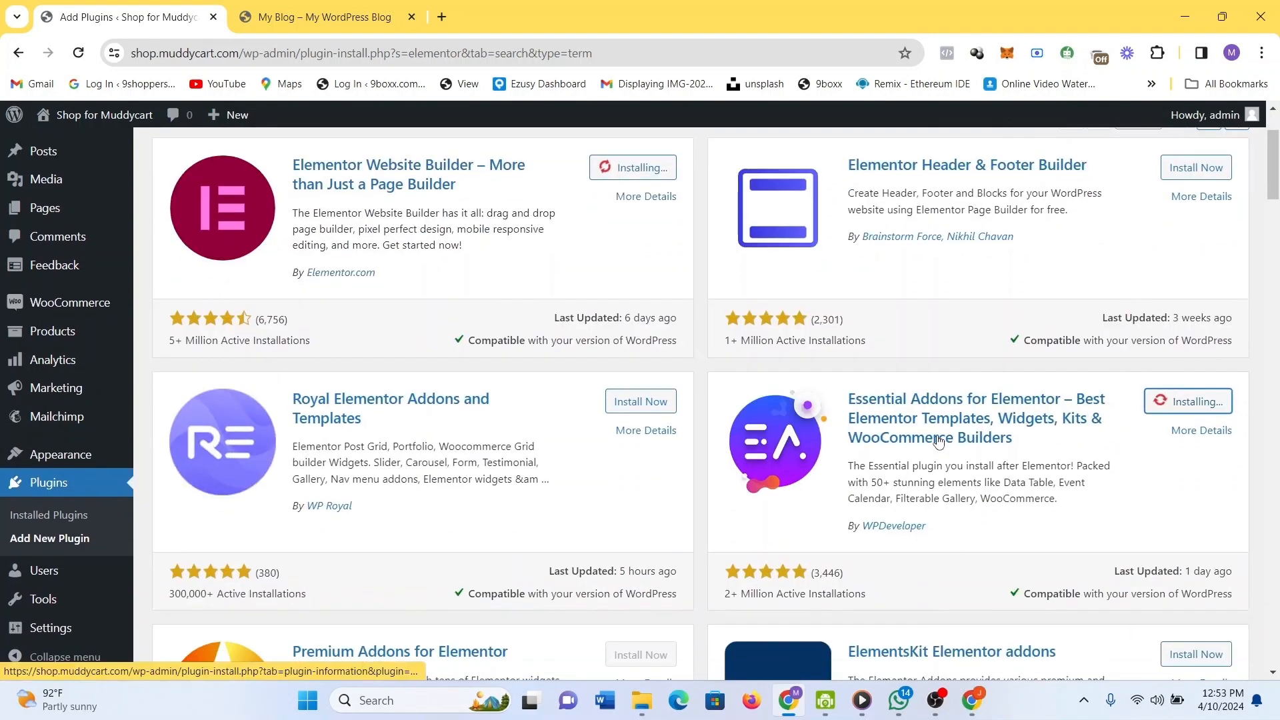
scroll(938, 441, down, 5)
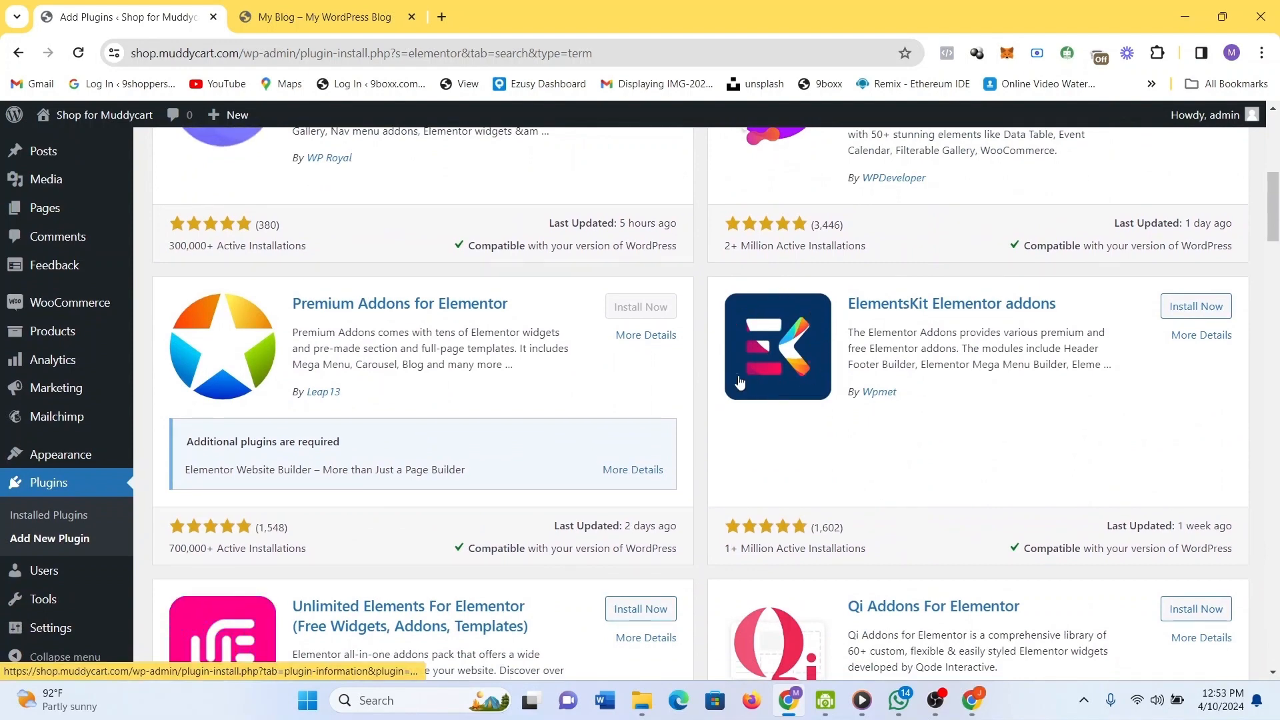
scroll(739, 382, down, 7)
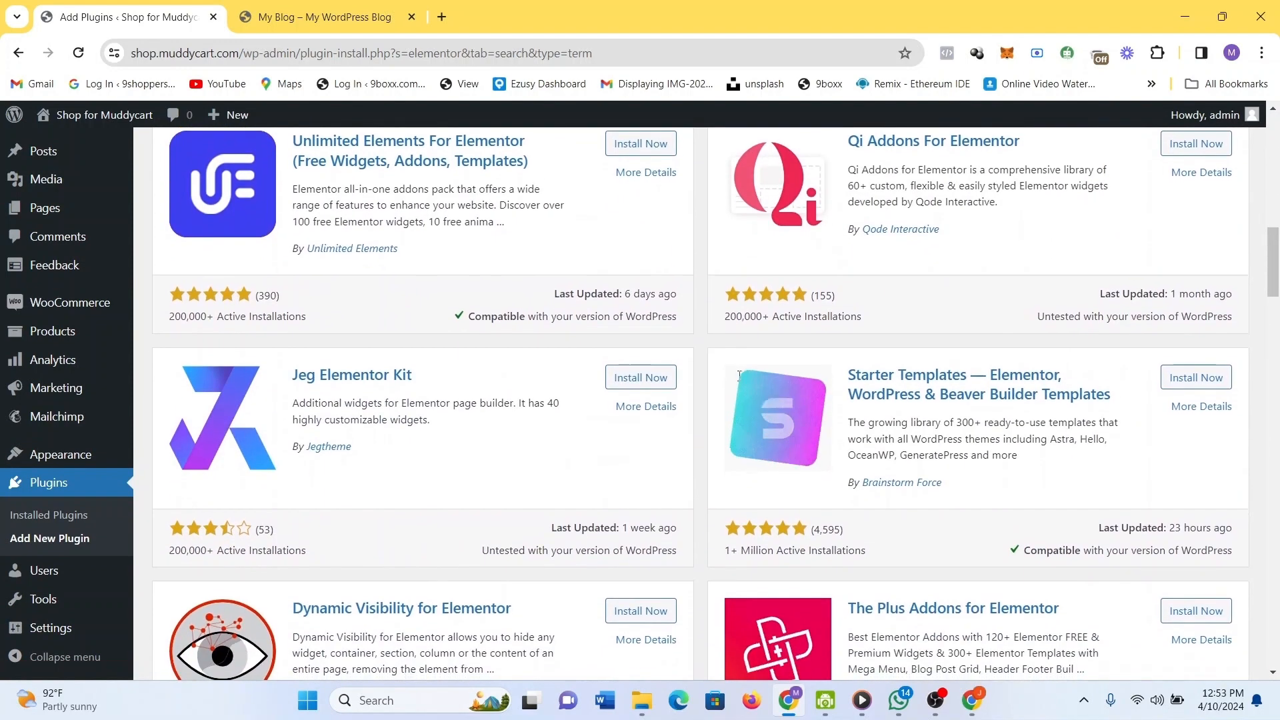
scroll(743, 333, down, 3)
scroll(756, 280, down, 6)
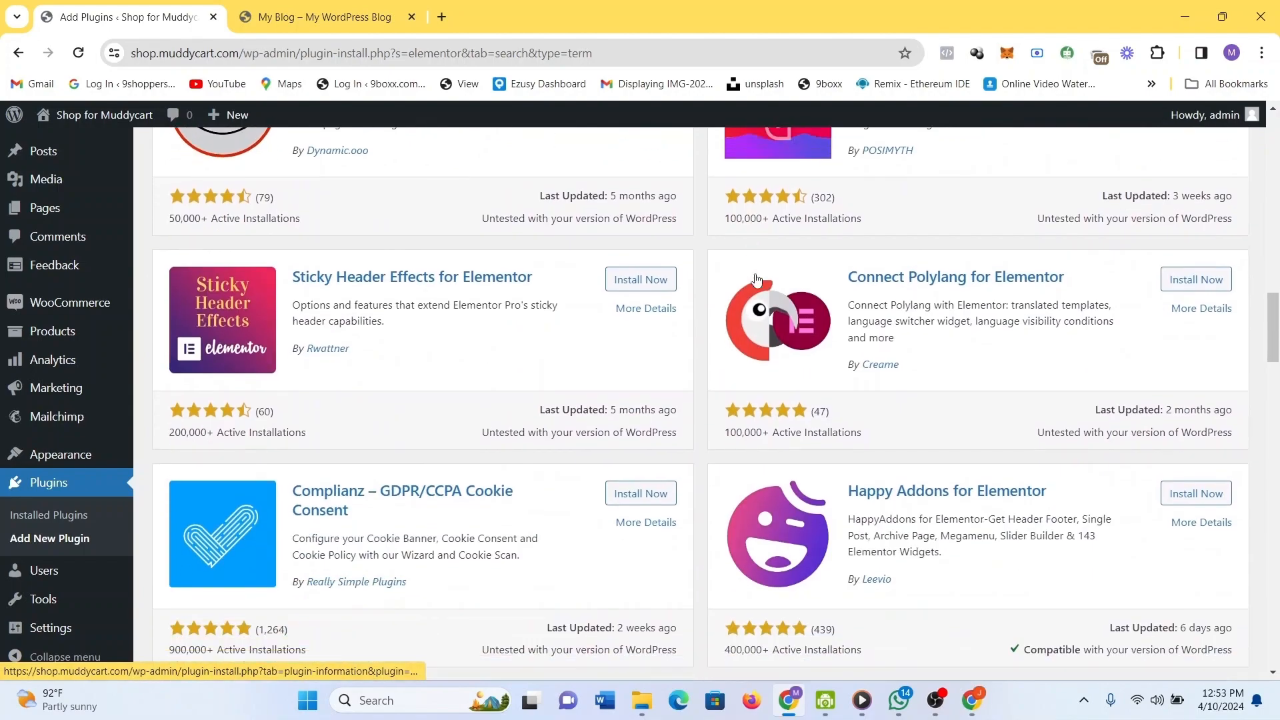
scroll(757, 280, up, 18)
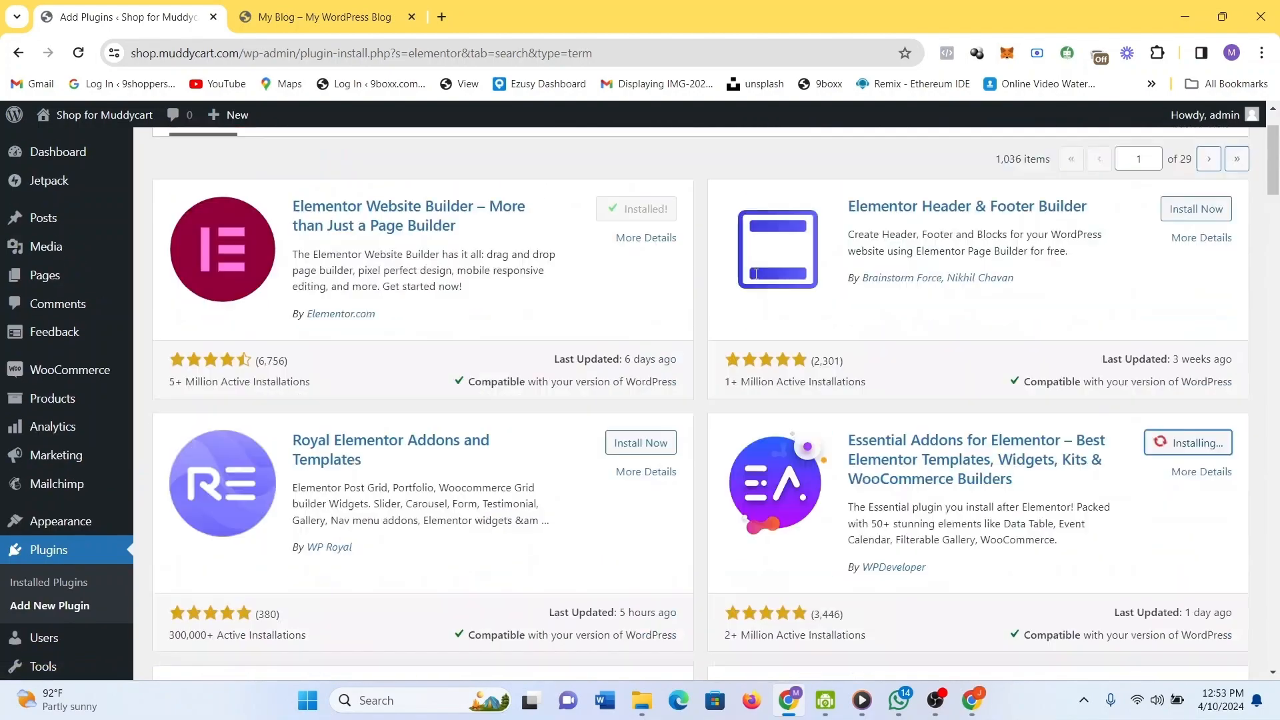
scroll(756, 274, up, 2)
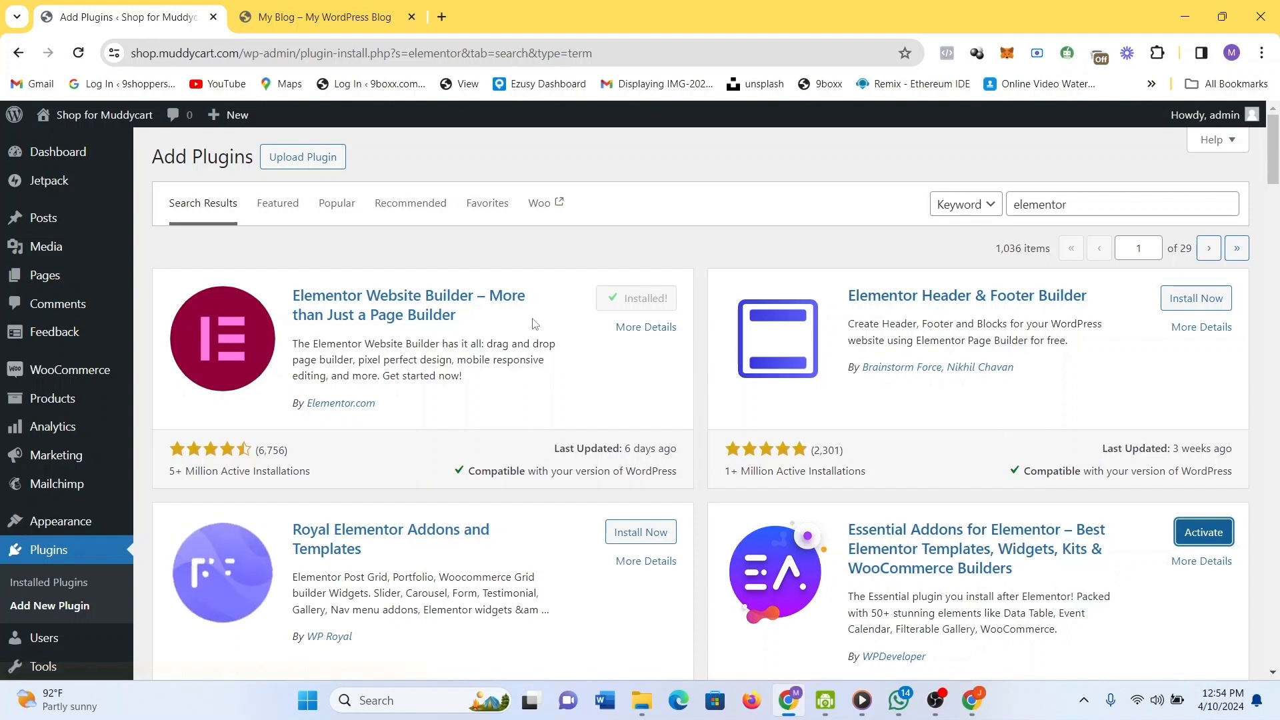
Install Starter Templates from the results, then switch to the live shop homepage tab.
scroll(951, 478, down, 10)
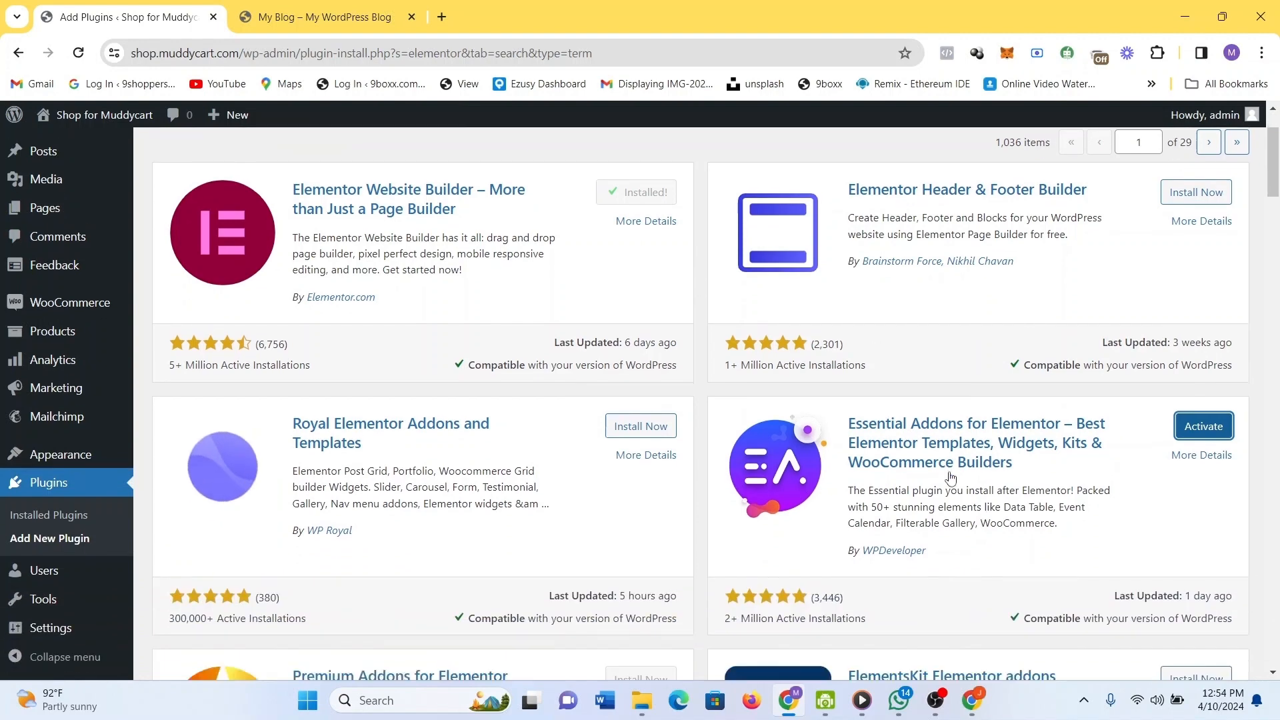
scroll(951, 478, down, 3)
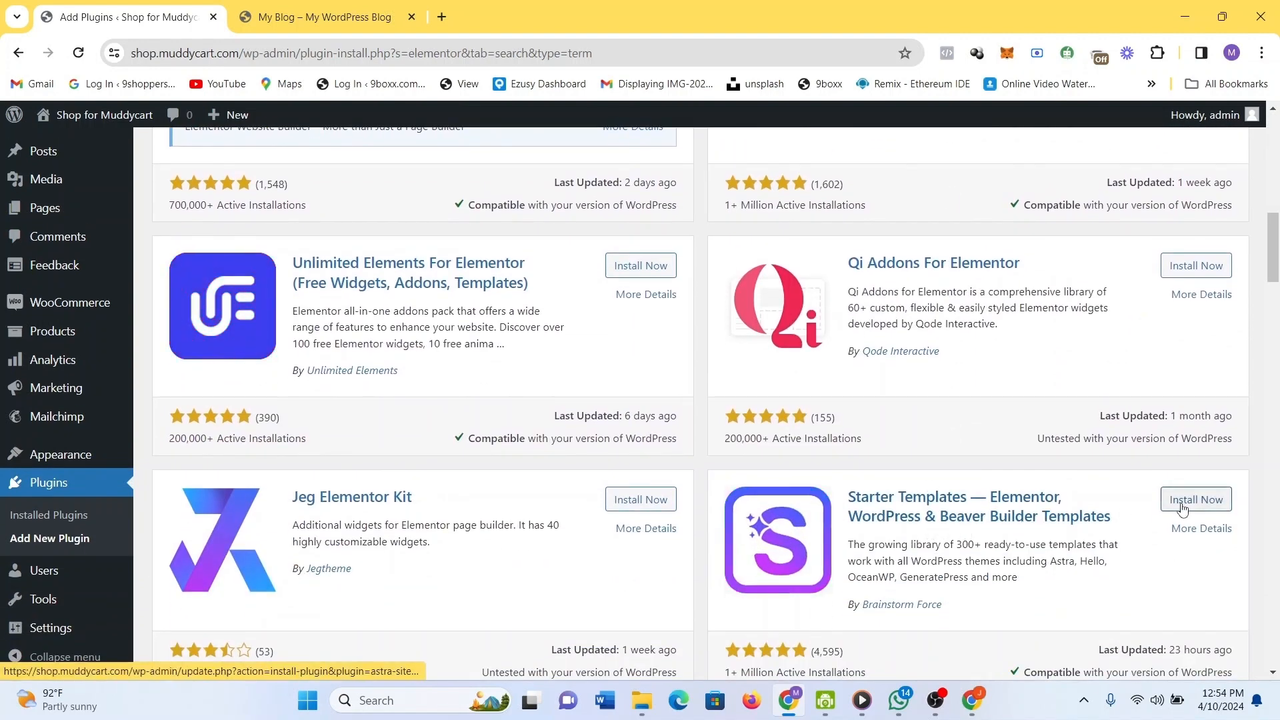
click(1197, 501)
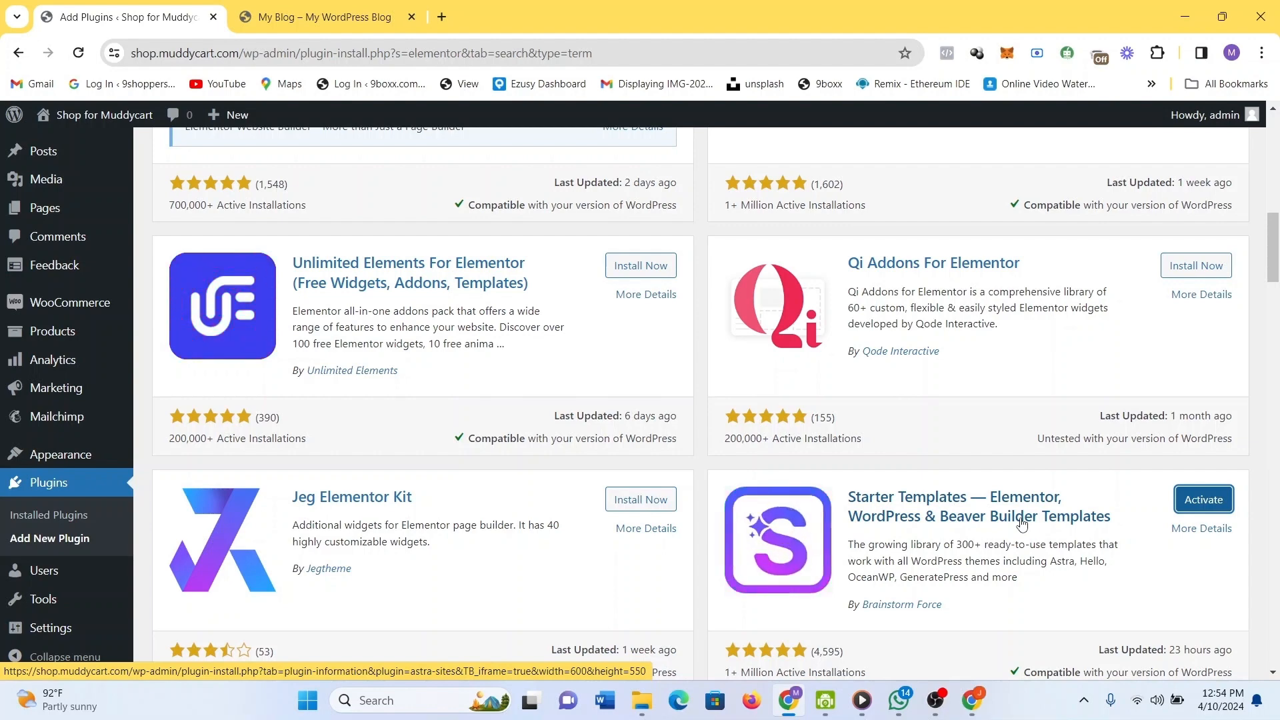
click(320, 20)
Load portfolio.muddycart.com in a new browser tab.
scroll(980, 455, down, 6)
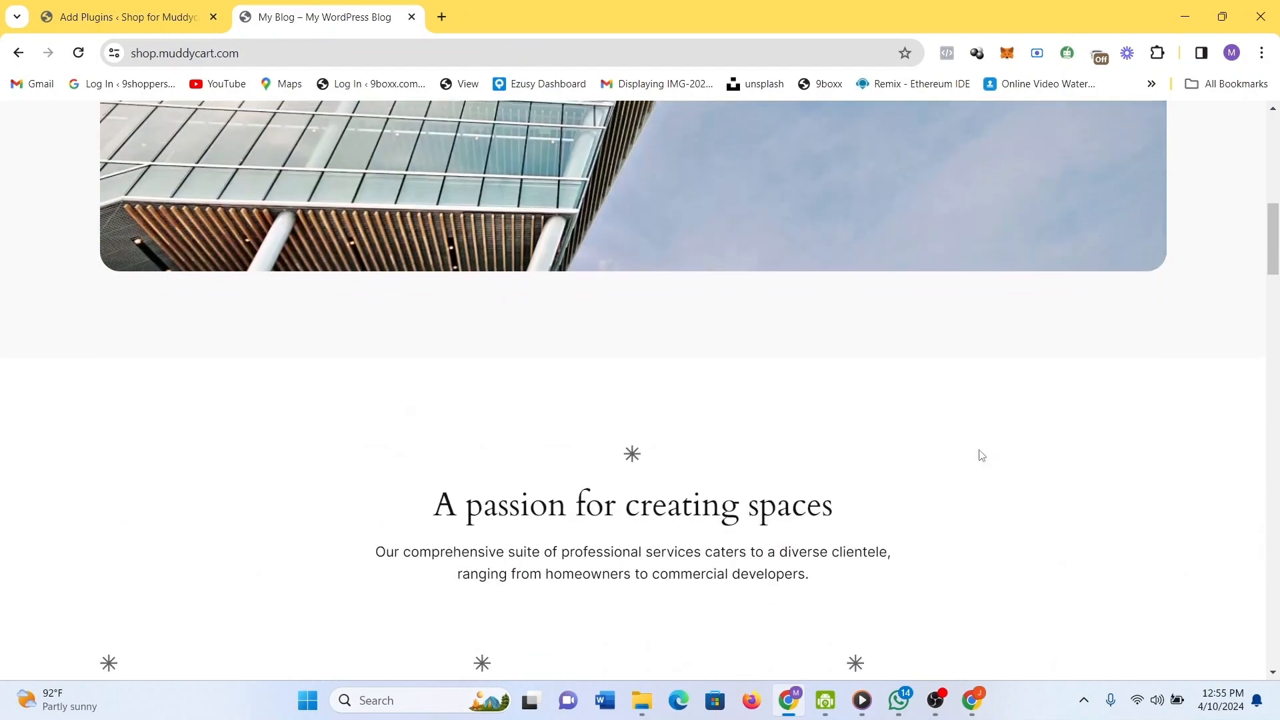
click(450, 18)
text(portfolio.muddycart.com)
key(Return)
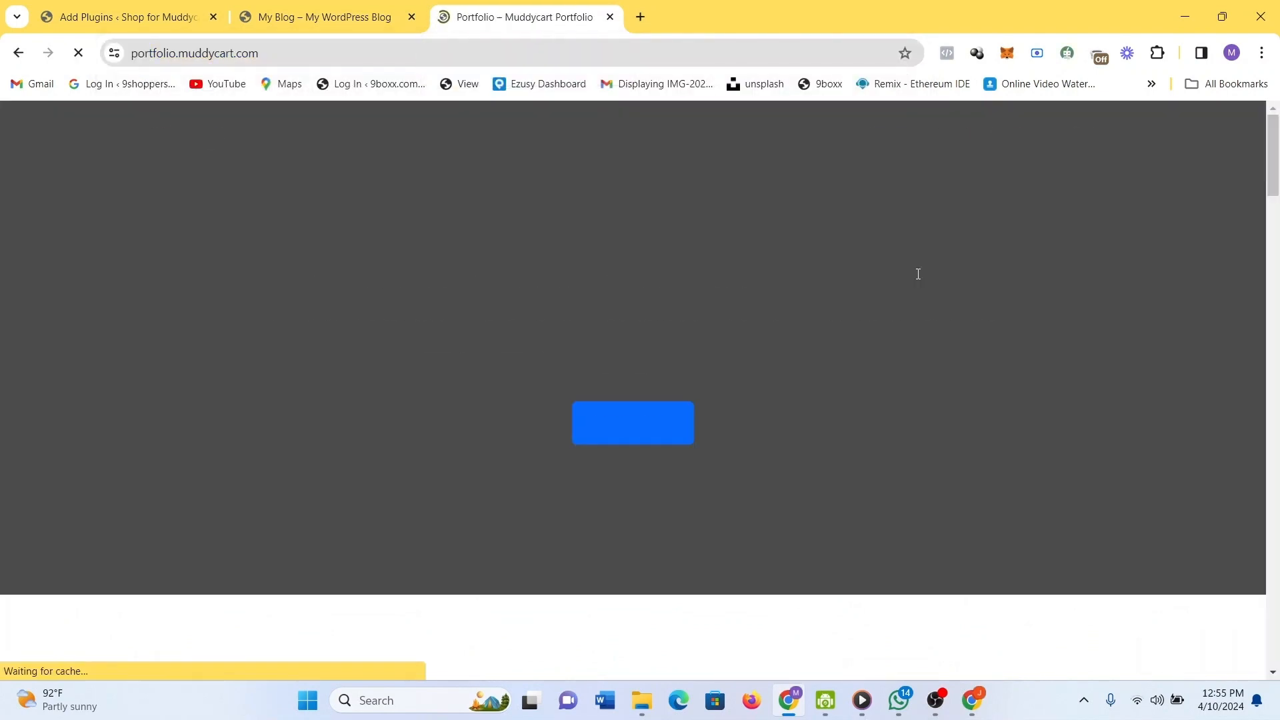
Scroll through the portfolio site, then return to the Add Plugins tab.
scroll(918, 274, down, 2)
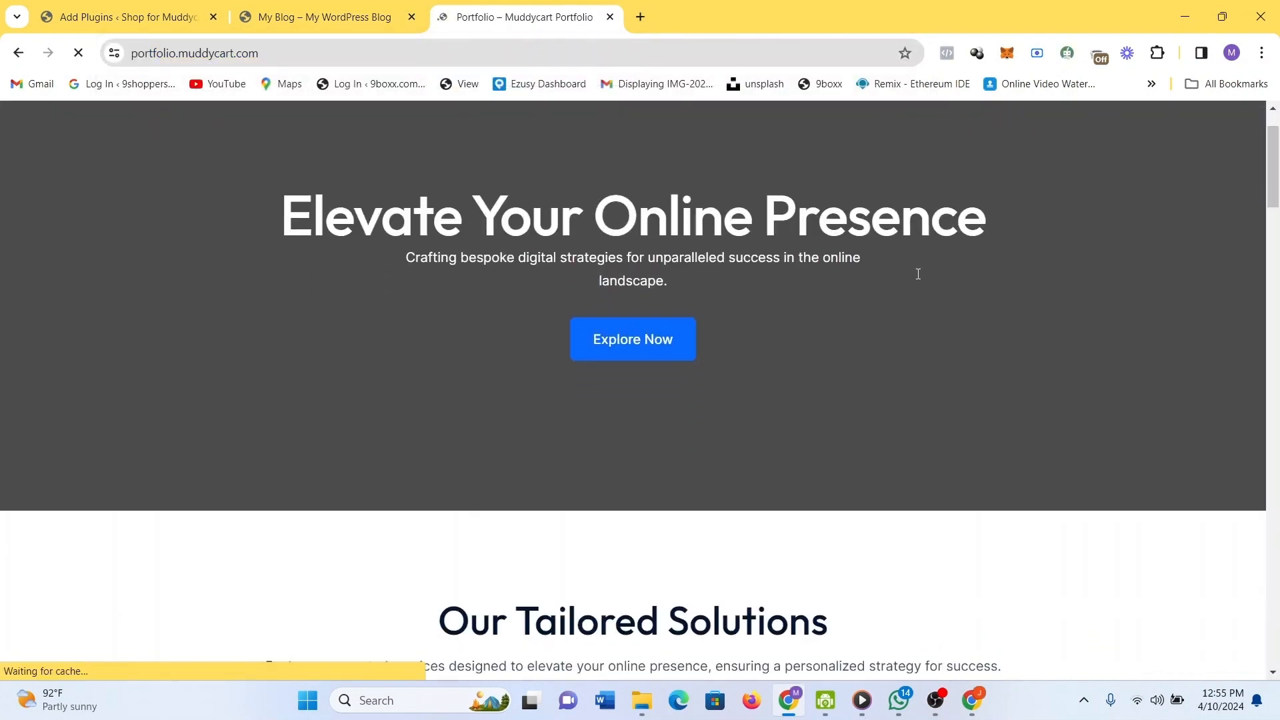
scroll(964, 410, down, 4)
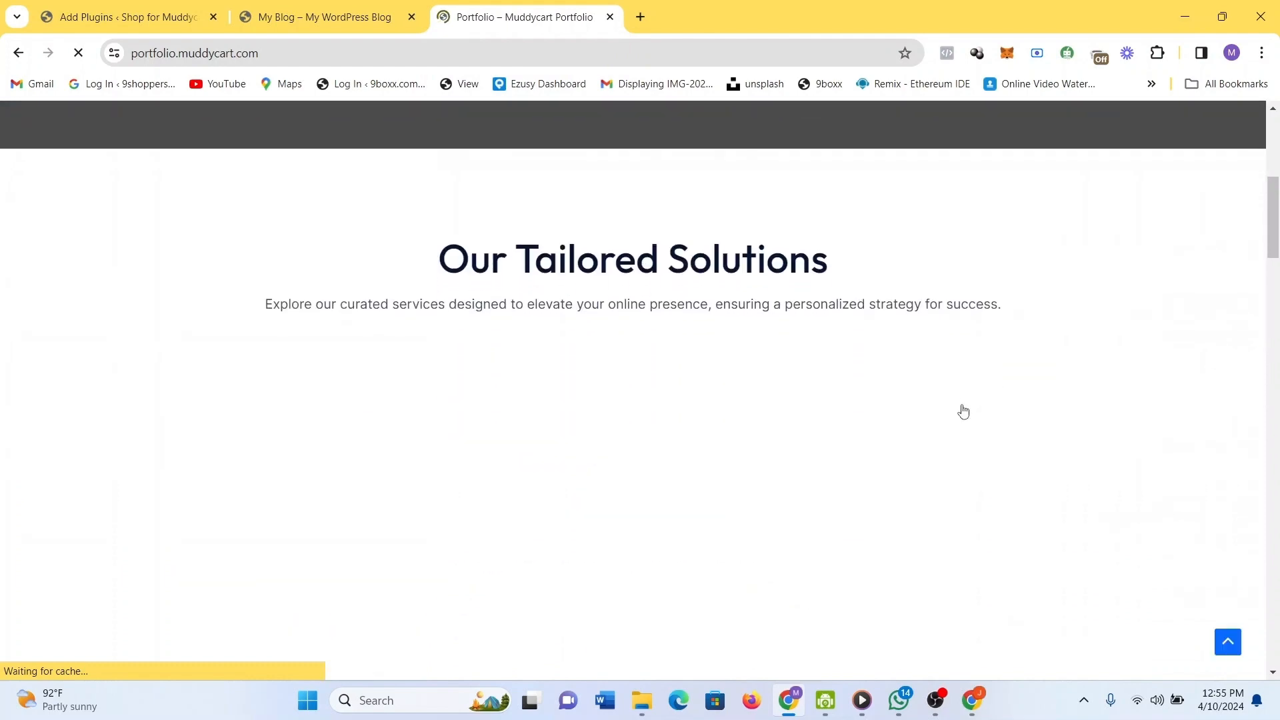
scroll(964, 410, up, 1)
scroll(965, 411, down, 1)
scroll(964, 410, up, 2)
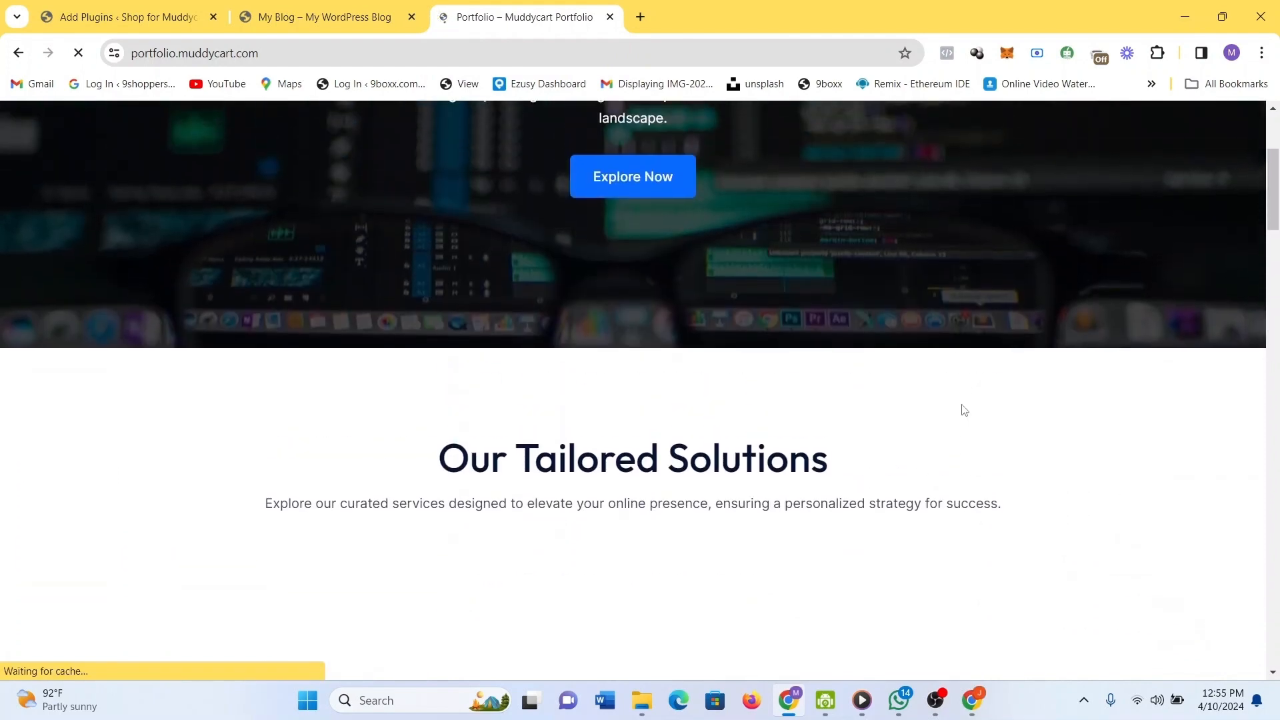
scroll(965, 411, down, 1)
scroll(965, 410, up, 5)
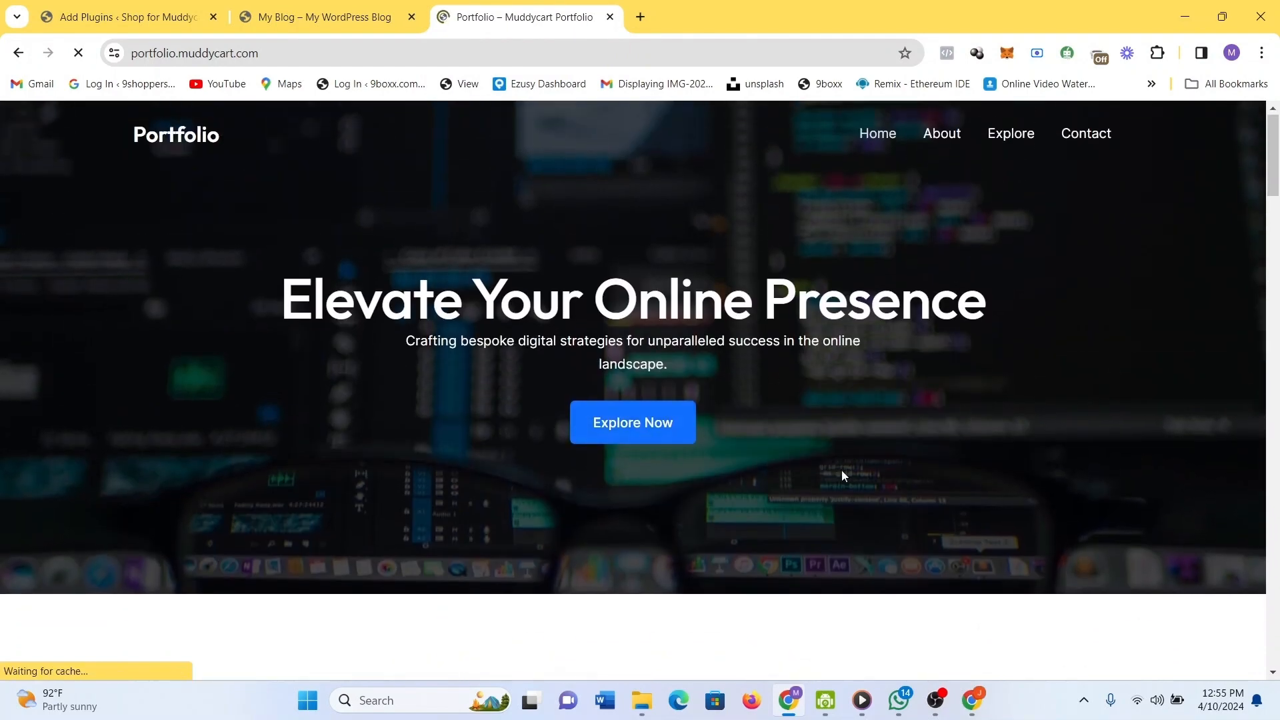
scroll(913, 569, down, 8)
scroll(914, 569, down, 9)
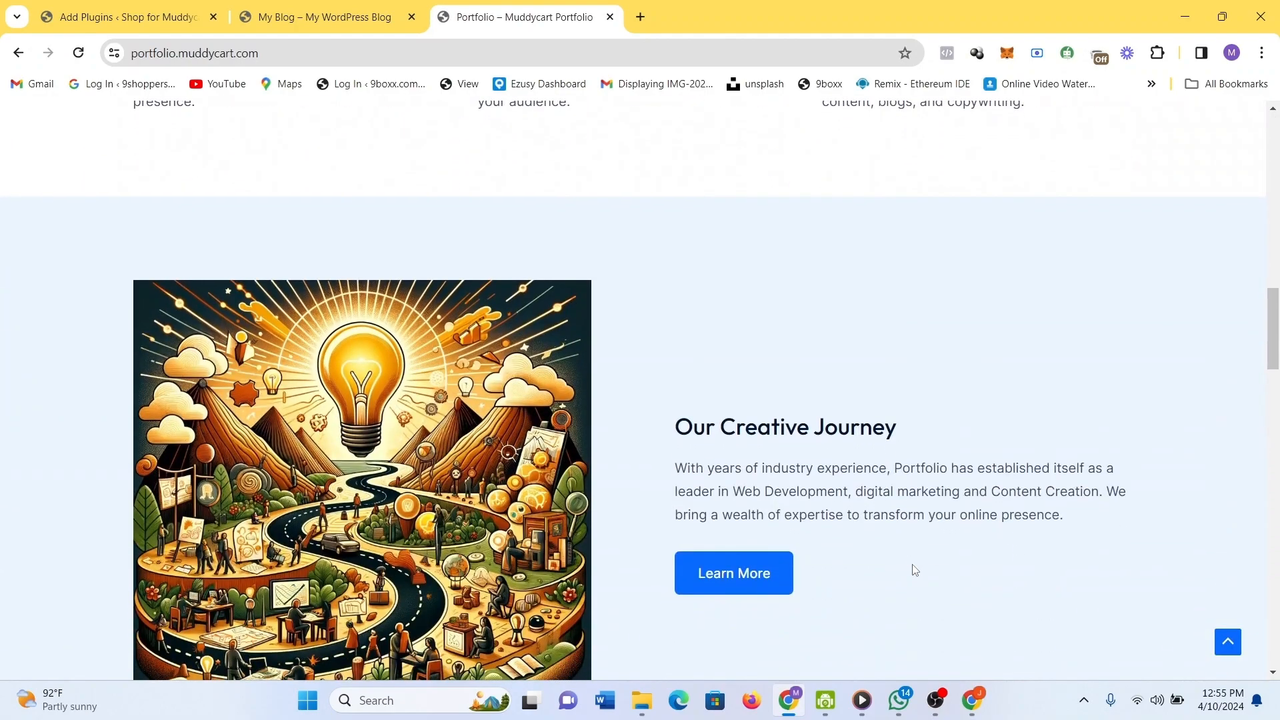
scroll(915, 569, down, 3)
scroll(915, 569, down, 12)
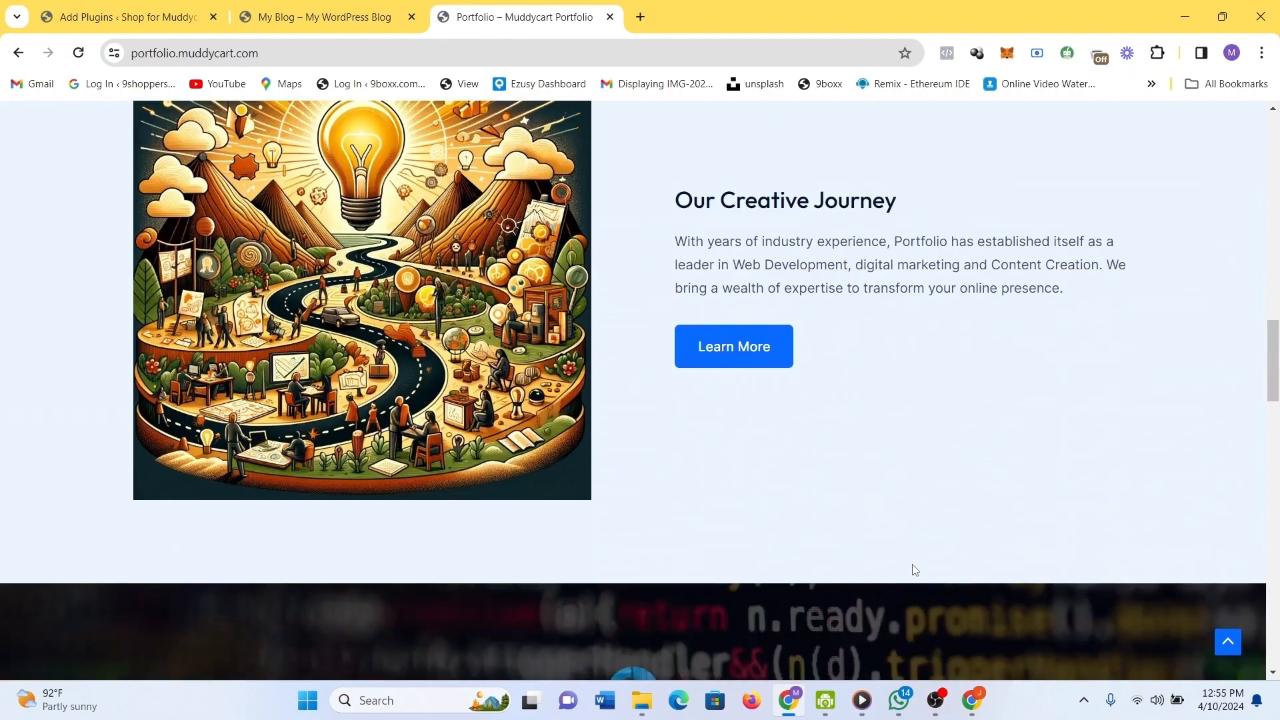
scroll(913, 570, down, 15)
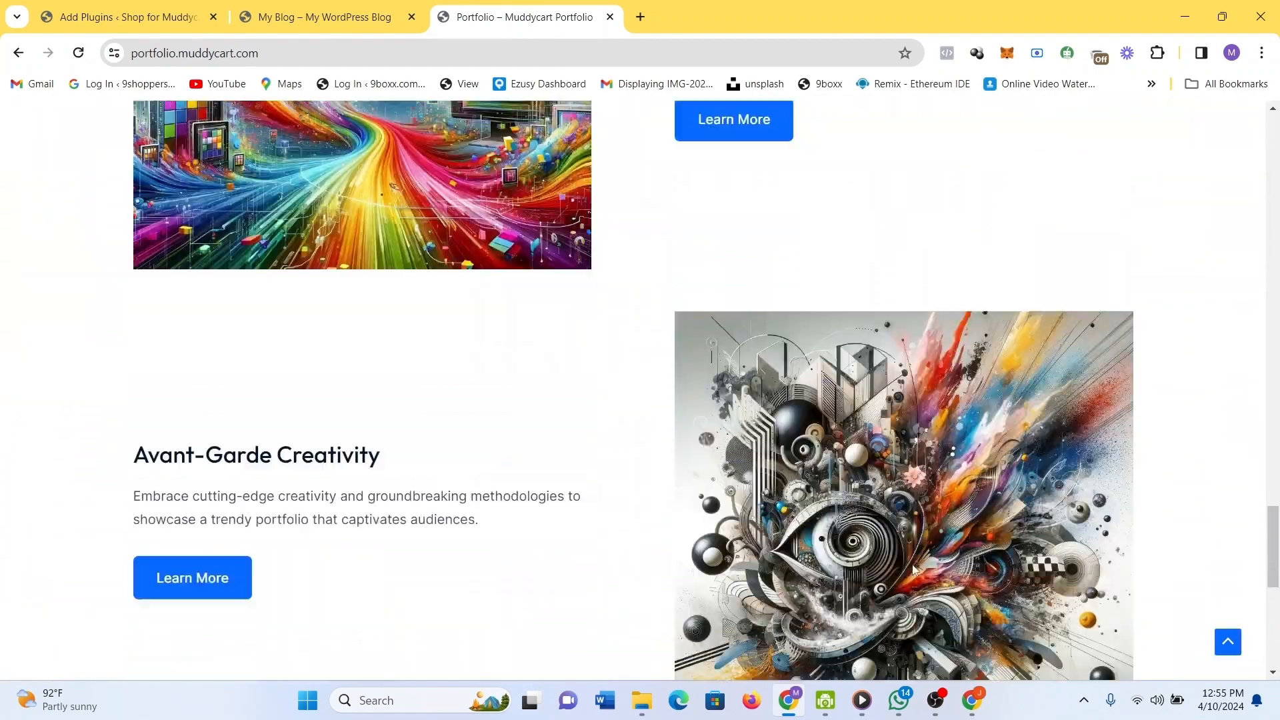
scroll(914, 570, up, 10)
scroll(913, 568, up, 20)
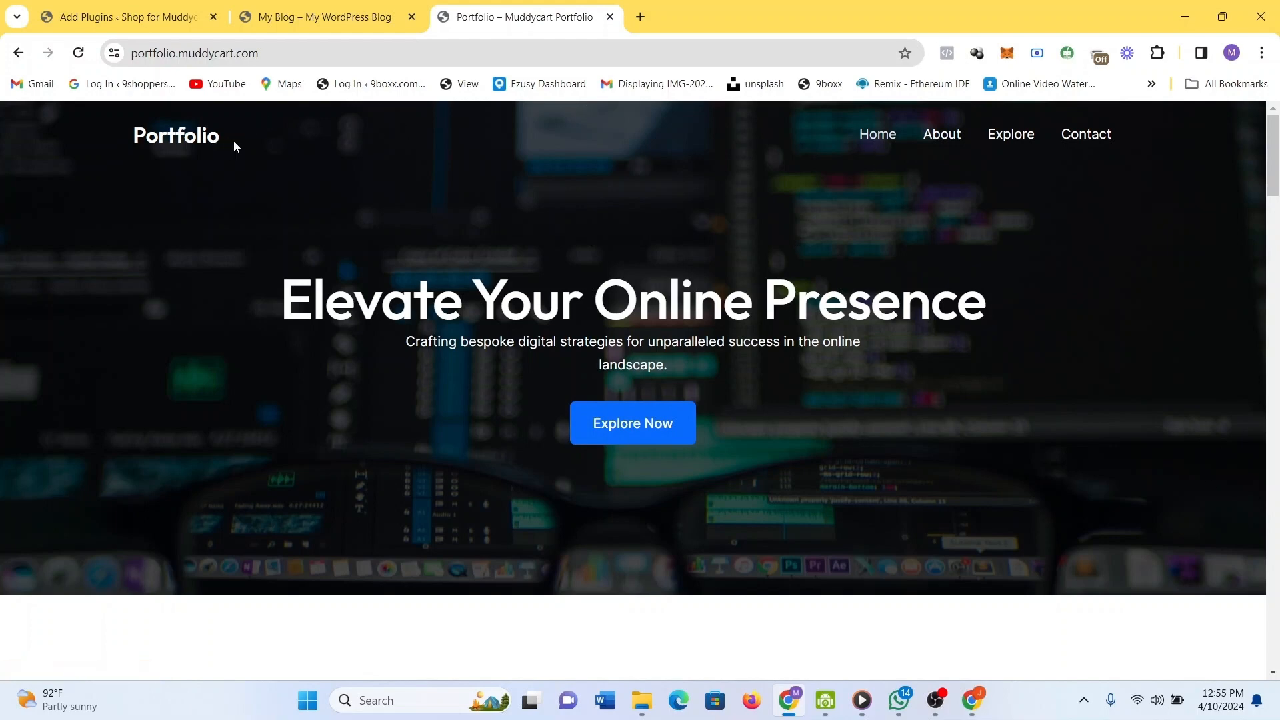
click(319, 4)
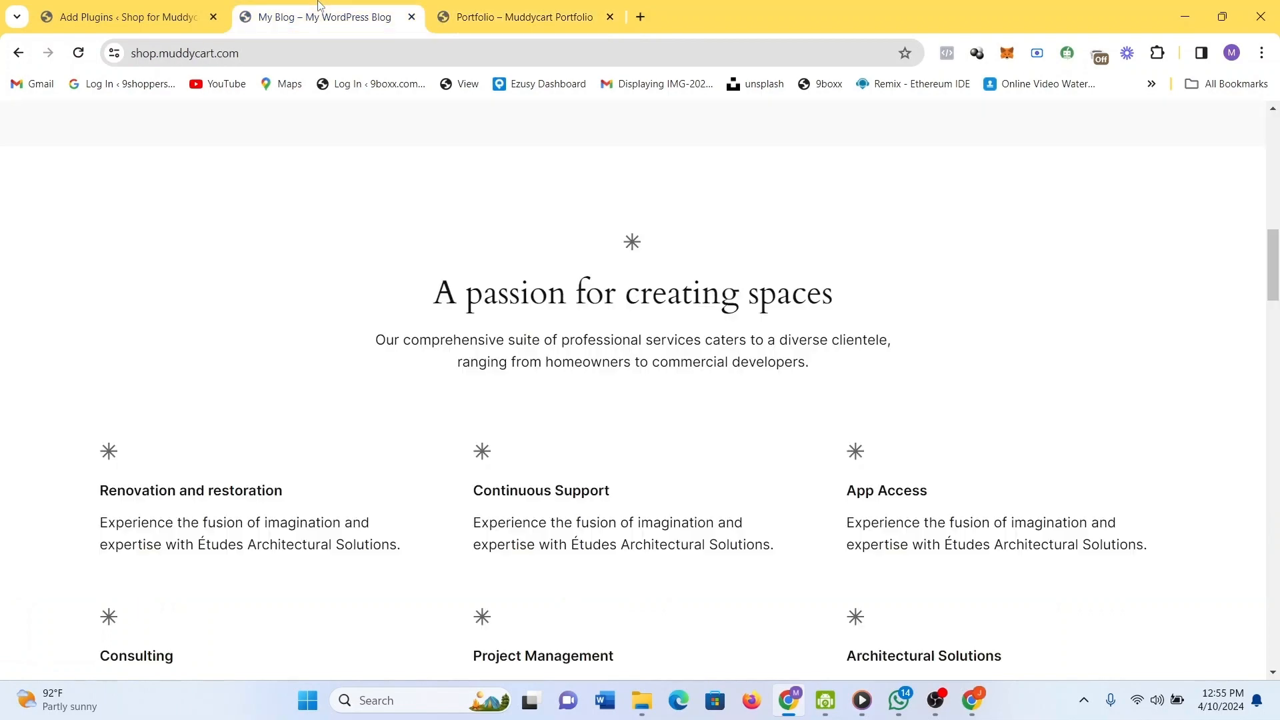
click(139, 15)
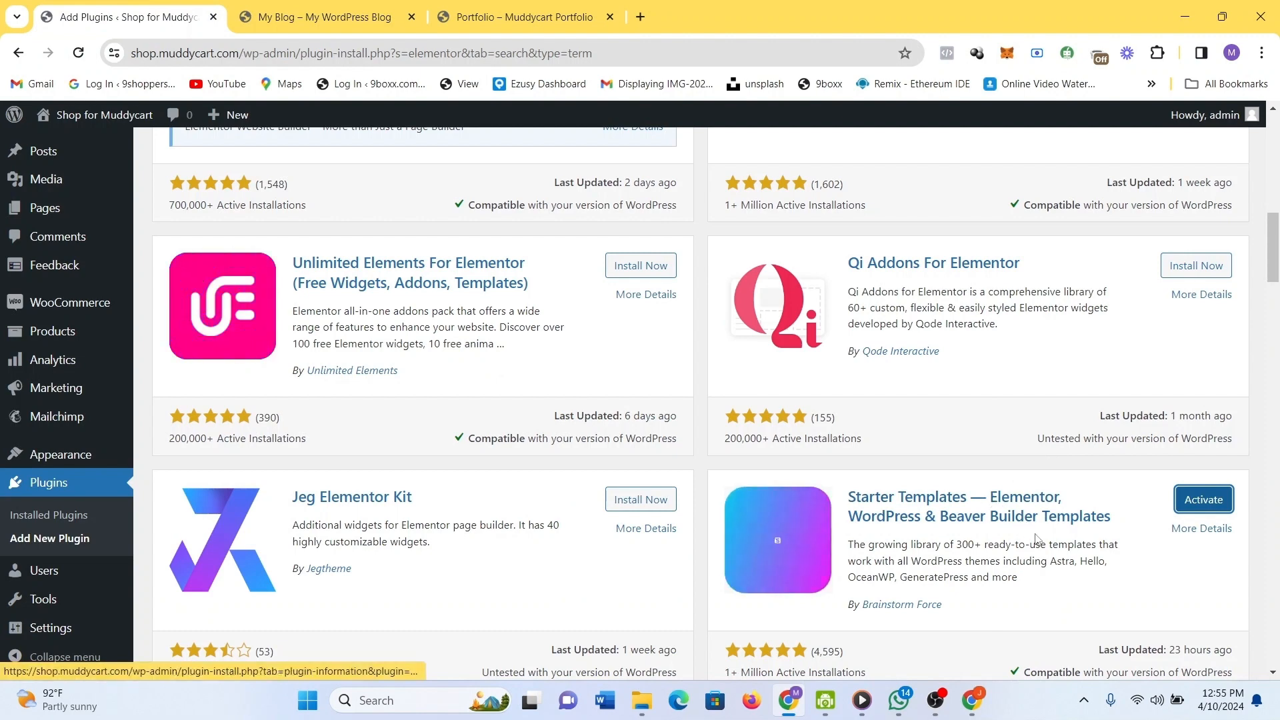
Switch to the 'Portfolio – Muddycart Portfolio' tab showing the portfolio homepage.
click(568, 7)
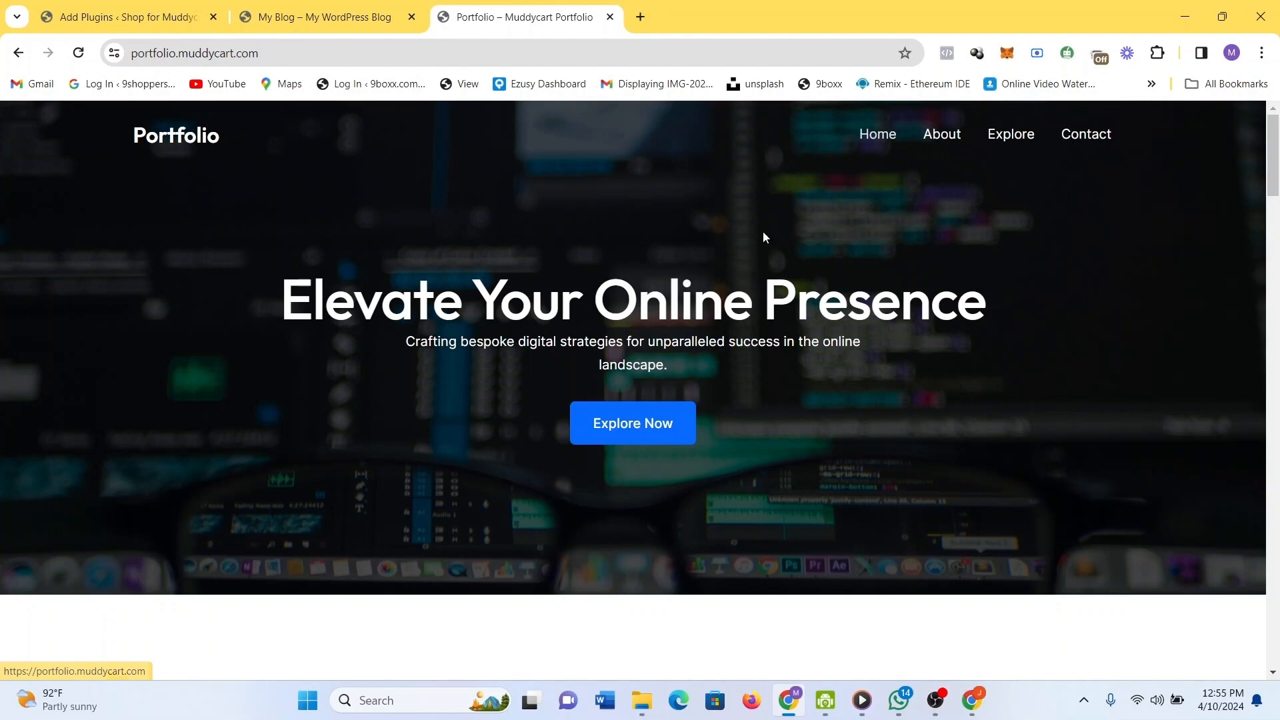
Scroll through the portfolio site, then switch back to the elementor Add Plugins results tab.
scroll(891, 494, down, 2)
scroll(894, 496, up, 2)
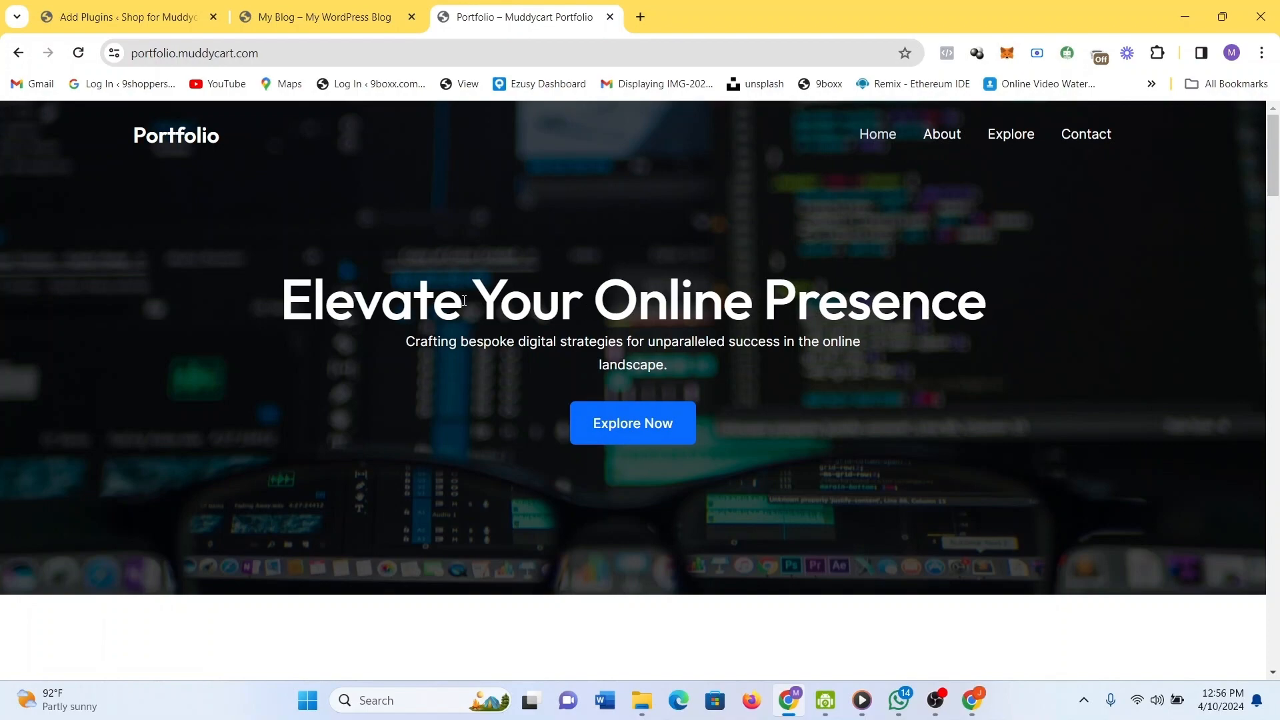
scroll(803, 474, down, 8)
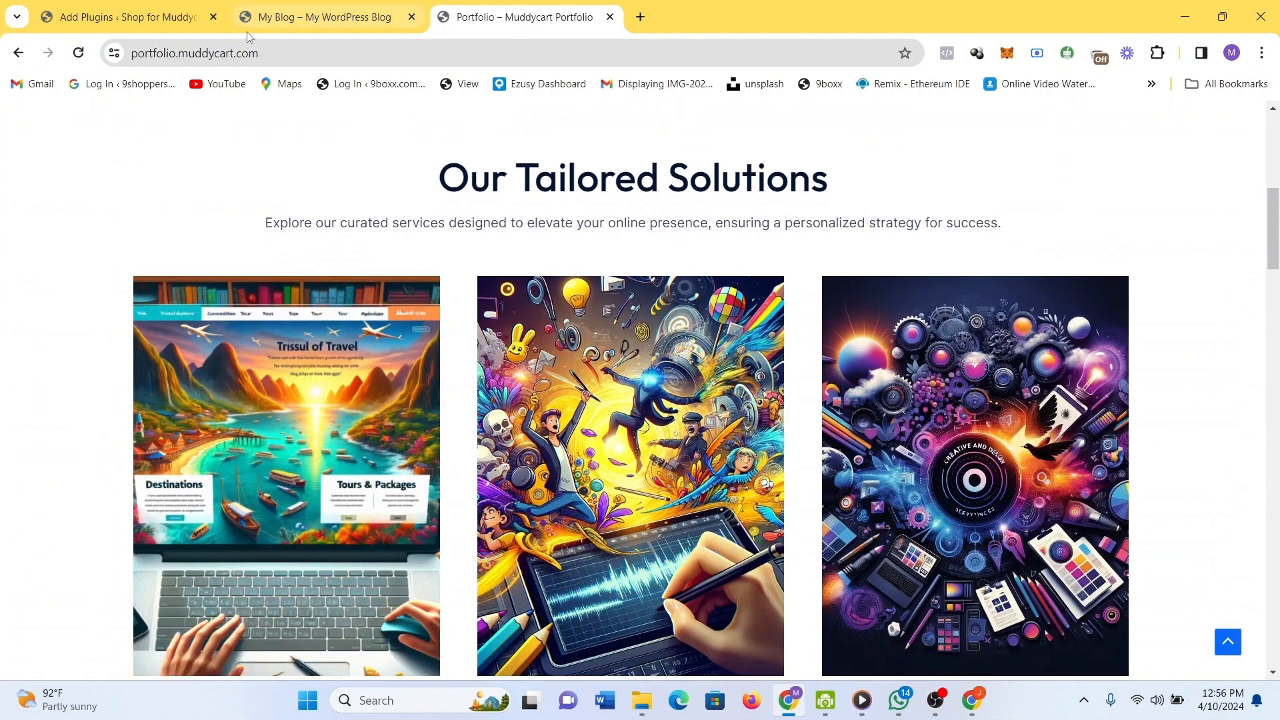
click(187, 6)
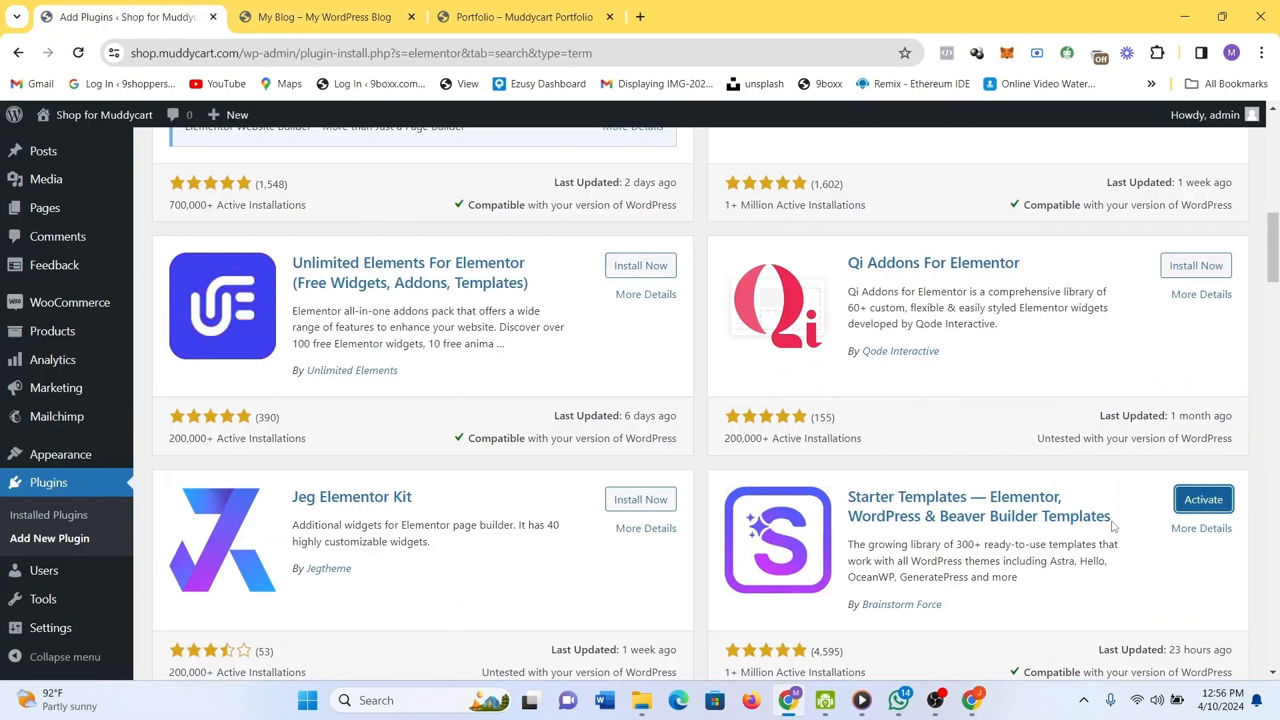
Activate Starter Templates, then try activating Essential Addons for Elementor, which fails with an error.
click(1212, 497)
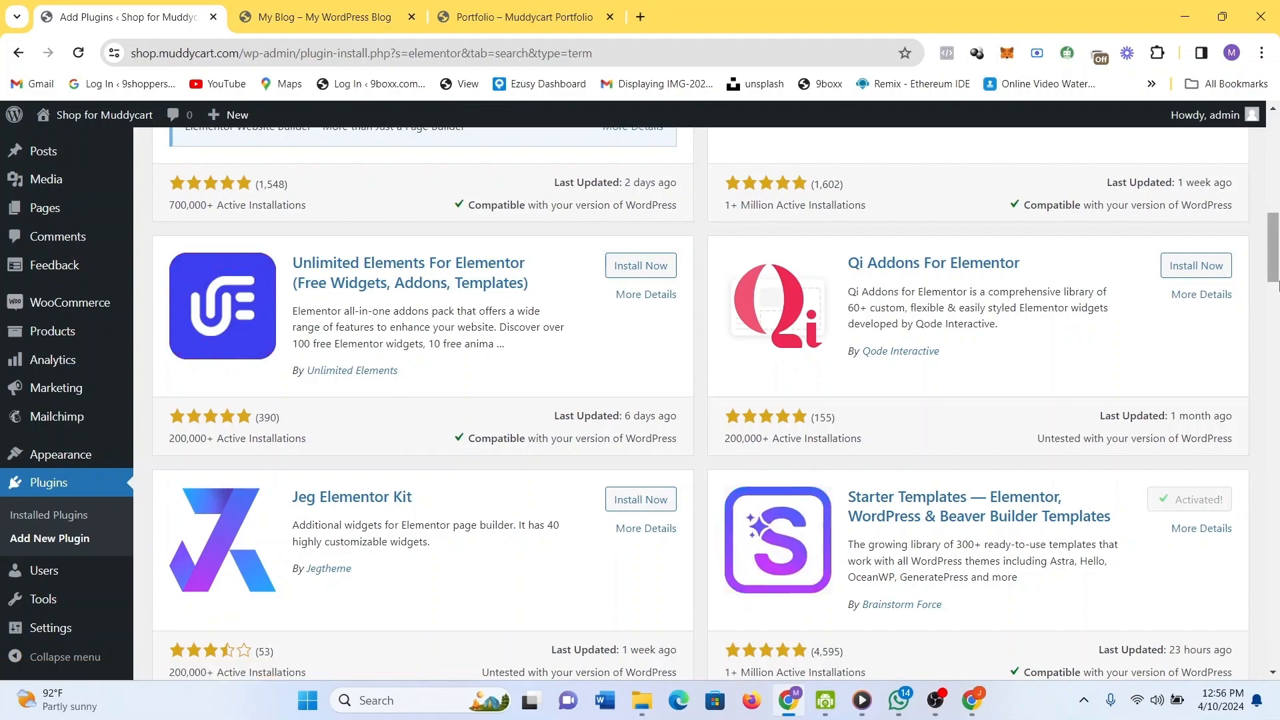
drag(1275, 286, 1277, 100)
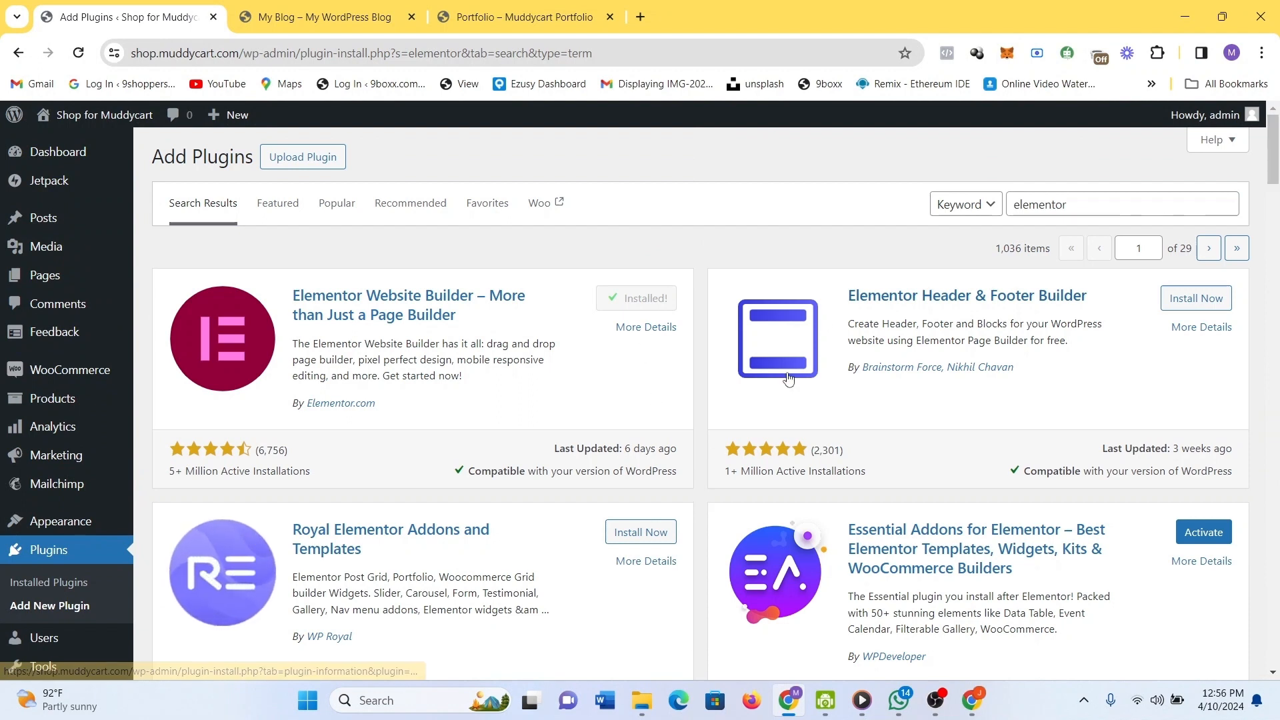
click(1192, 538)
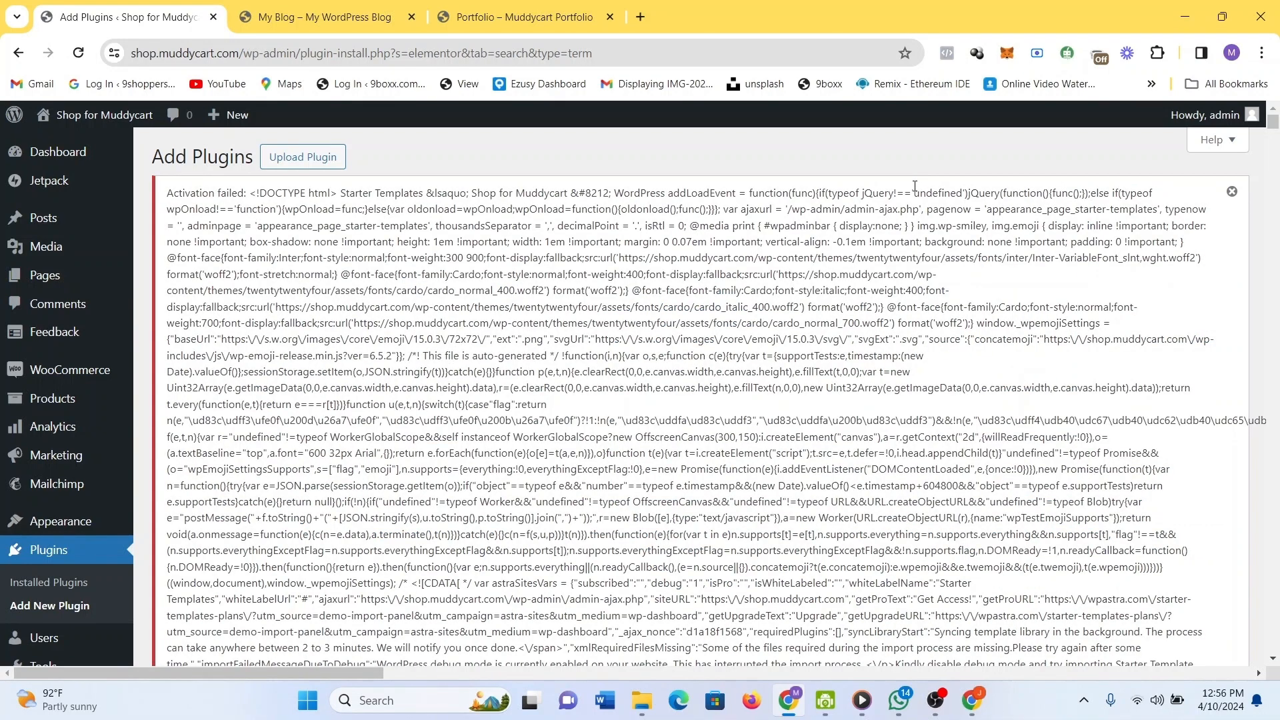
Reload the Add Plugins page to clear the 'Activation failed' error.
click(78, 53)
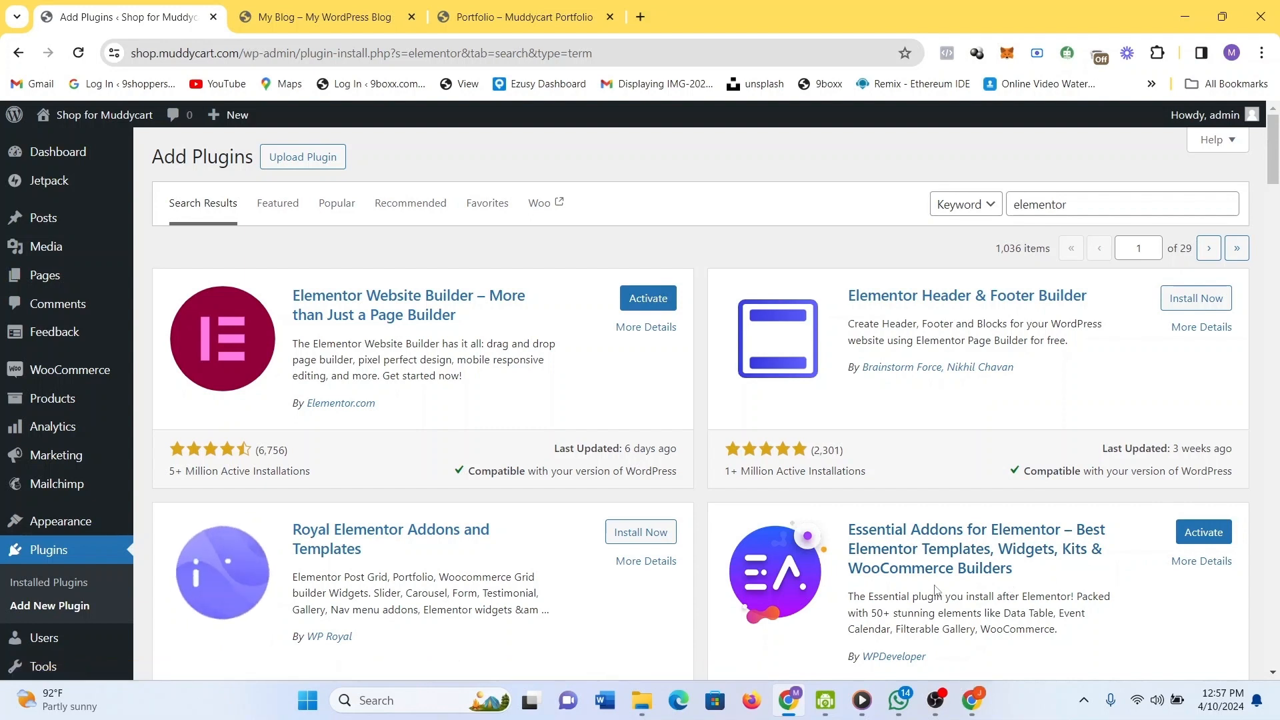
Activate Elementor Website Builder and Essential Addons for Elementor from the elementor search results.
click(647, 299)
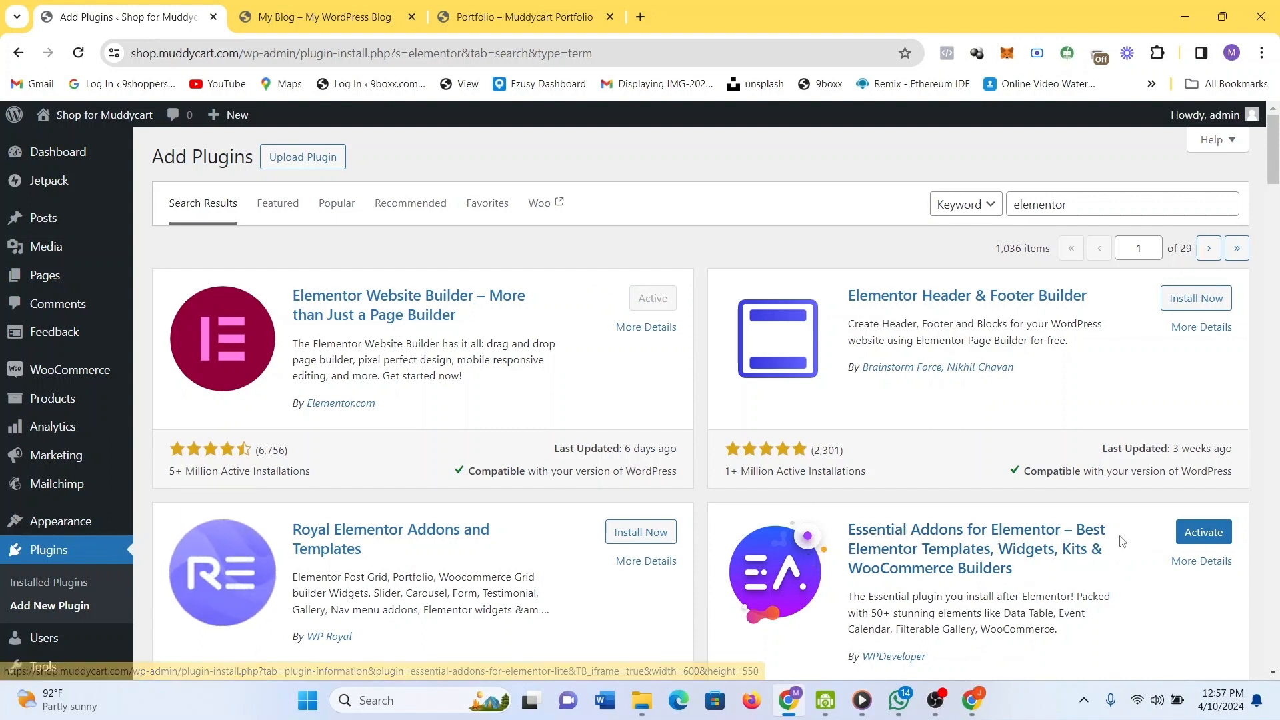
click(1191, 533)
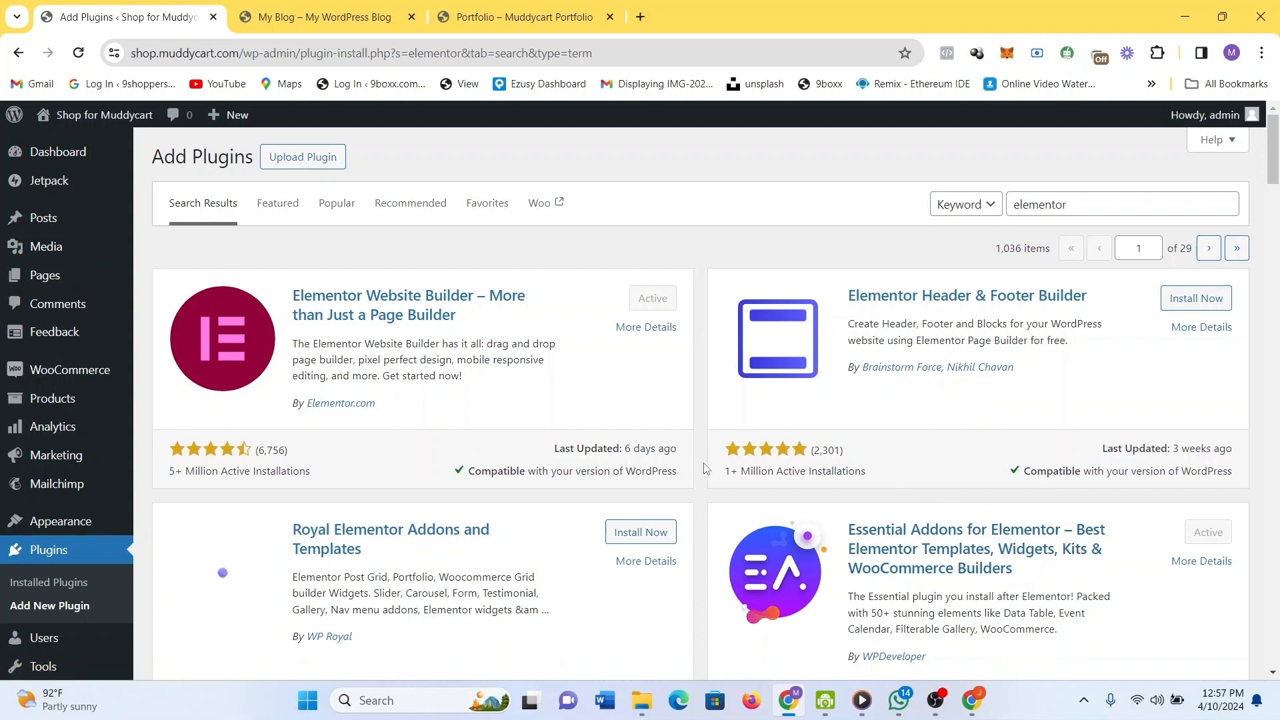
drag(1092, 203, 1005, 203)
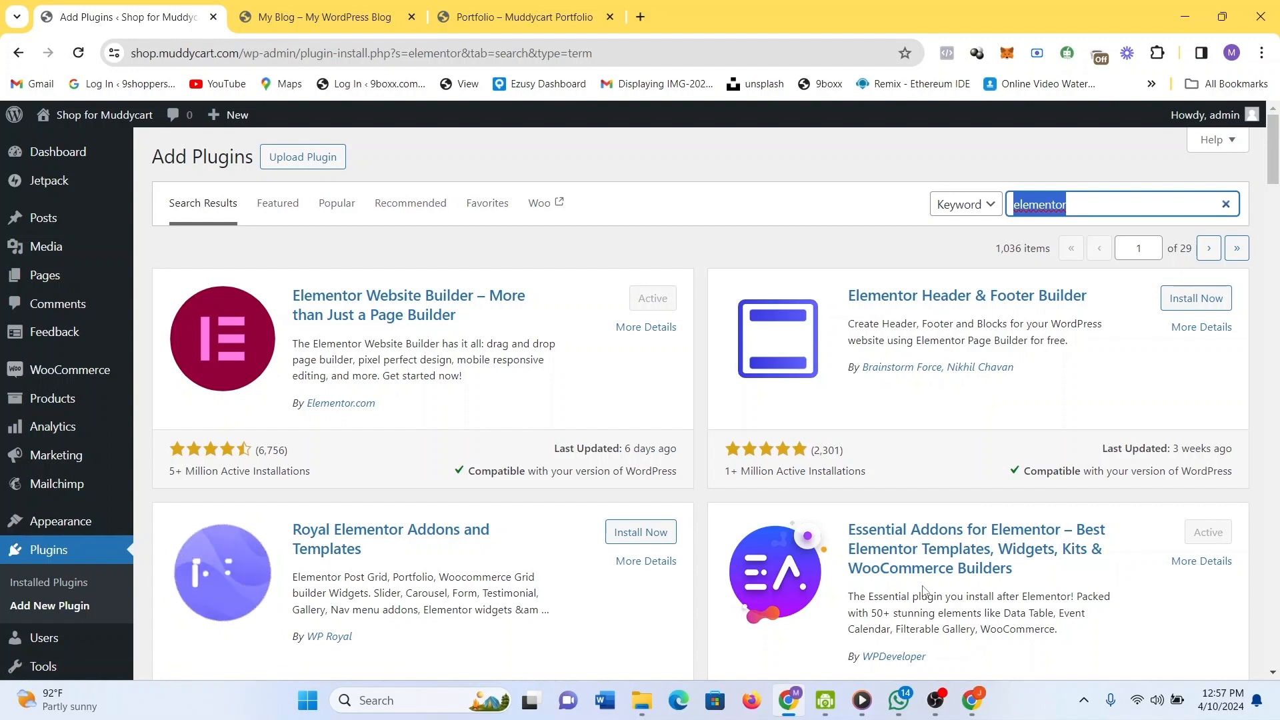
text(astra)
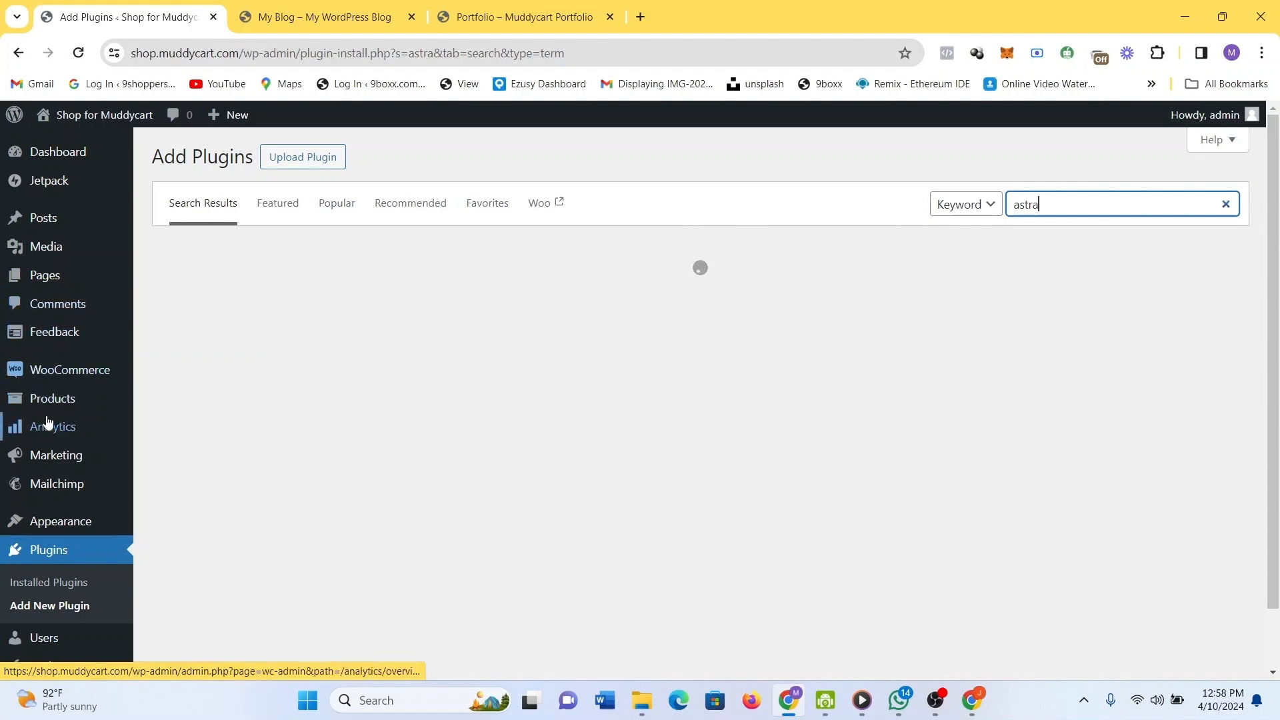
mouse_move(47, 423)
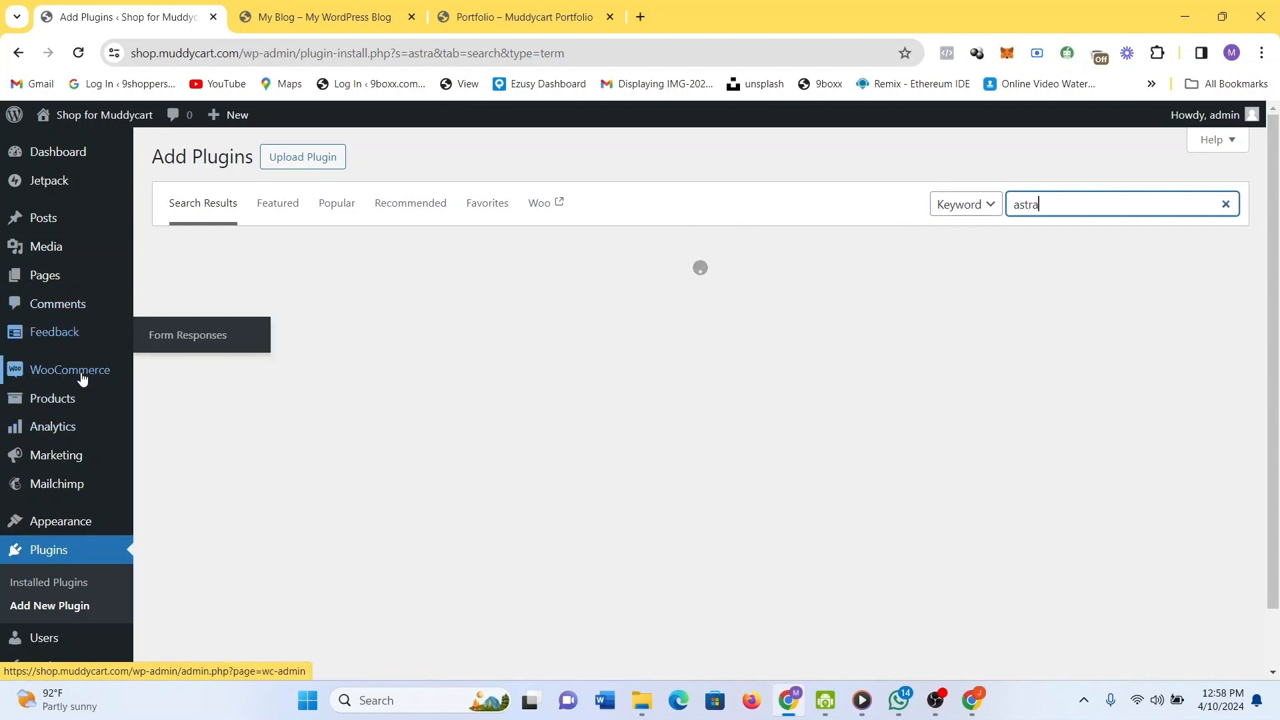
mouse_move(40, 371)
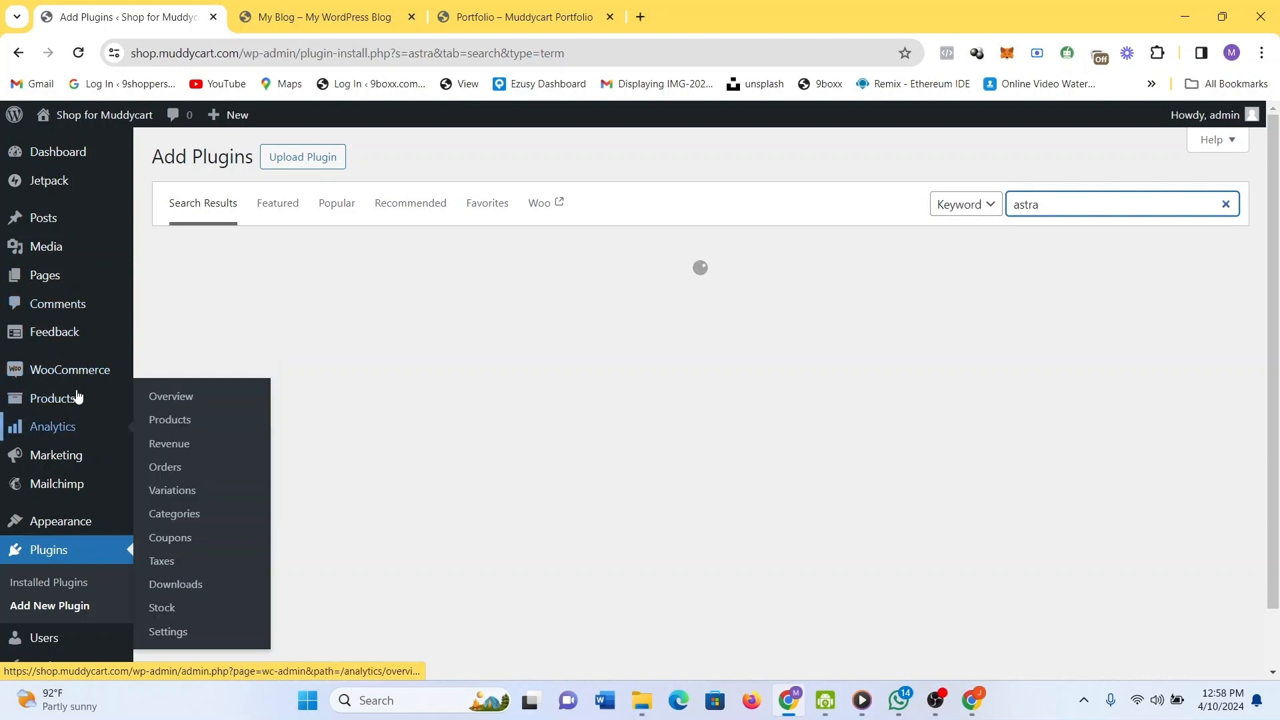
scroll(65, 426, down, 2)
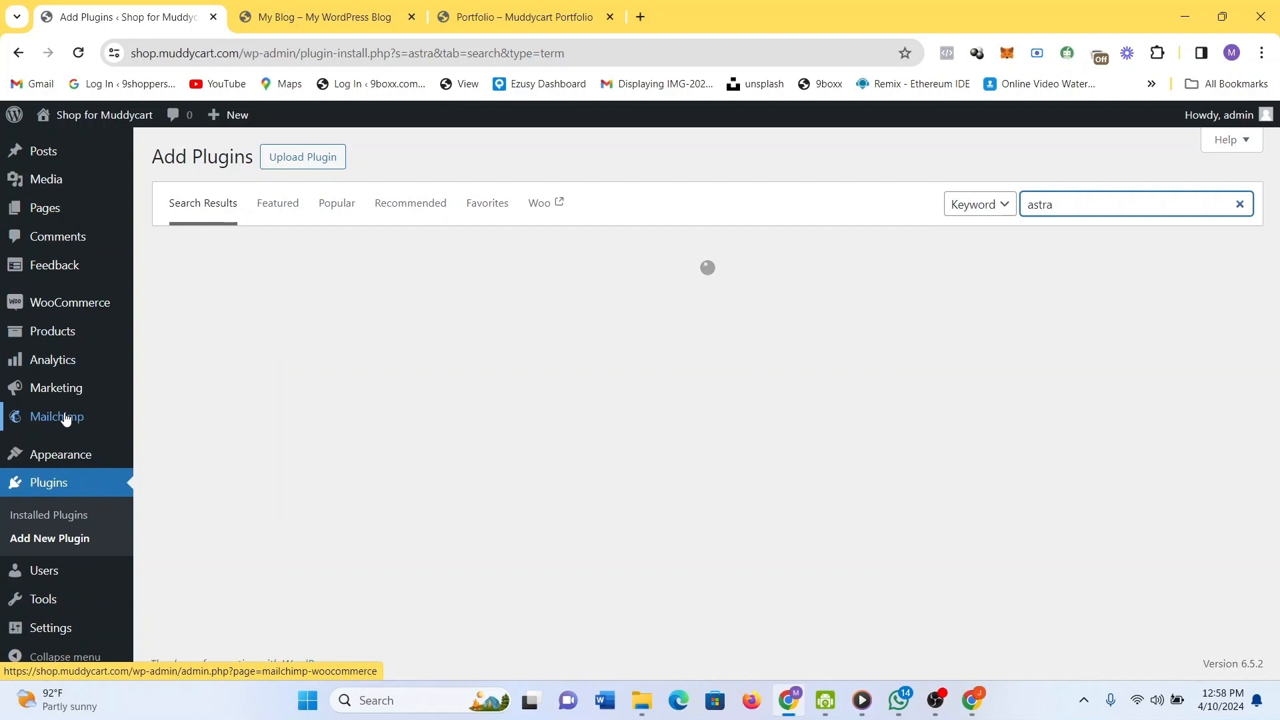
click(79, 54)
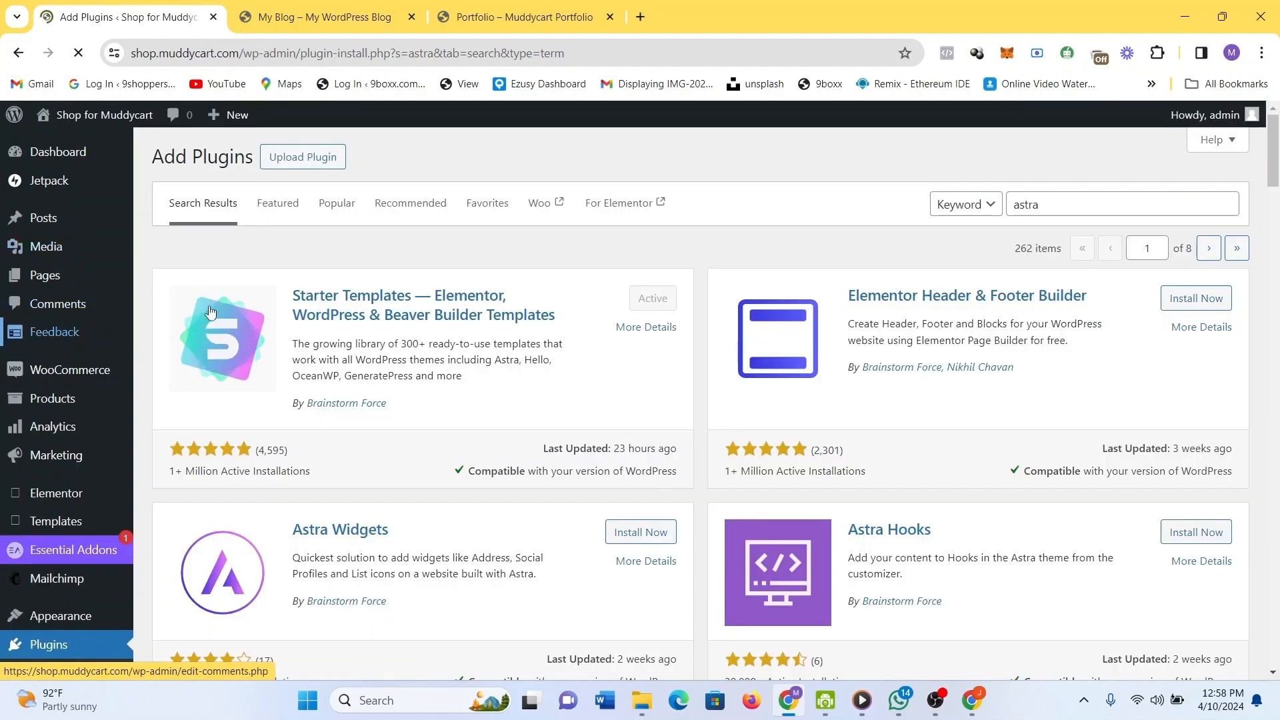
scroll(50, 377, down, 1)
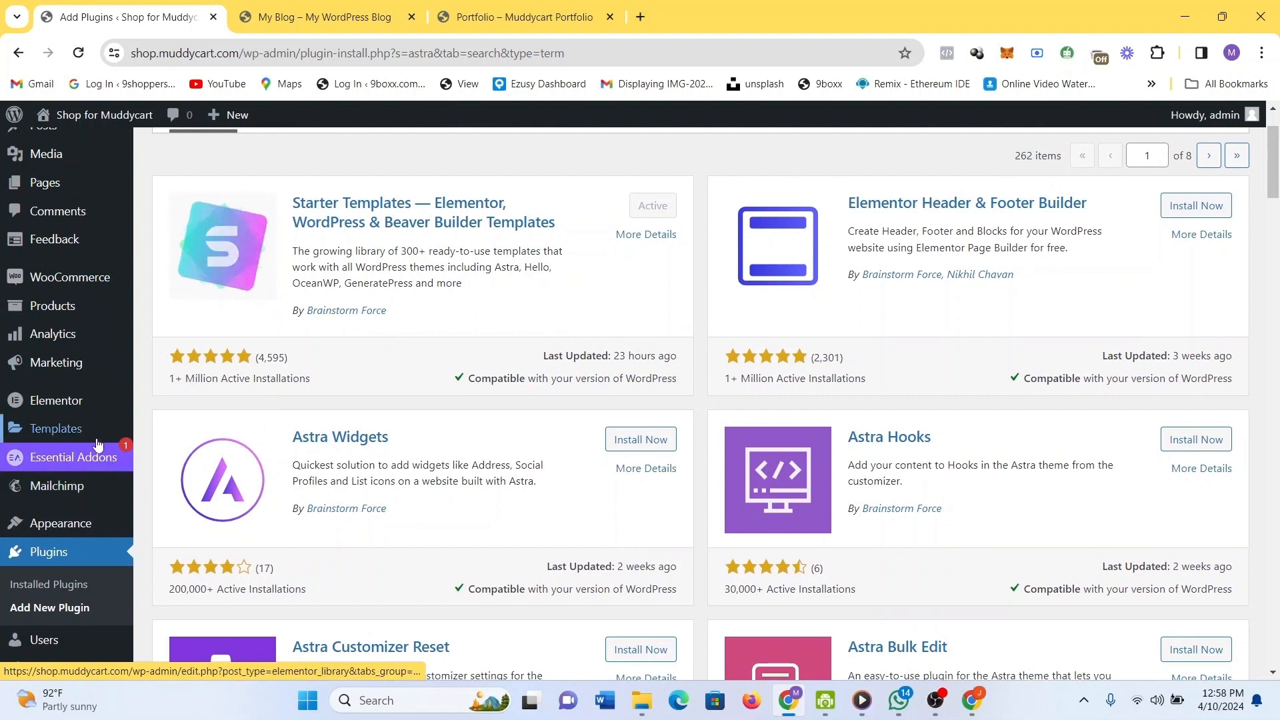
mouse_move(82, 459)
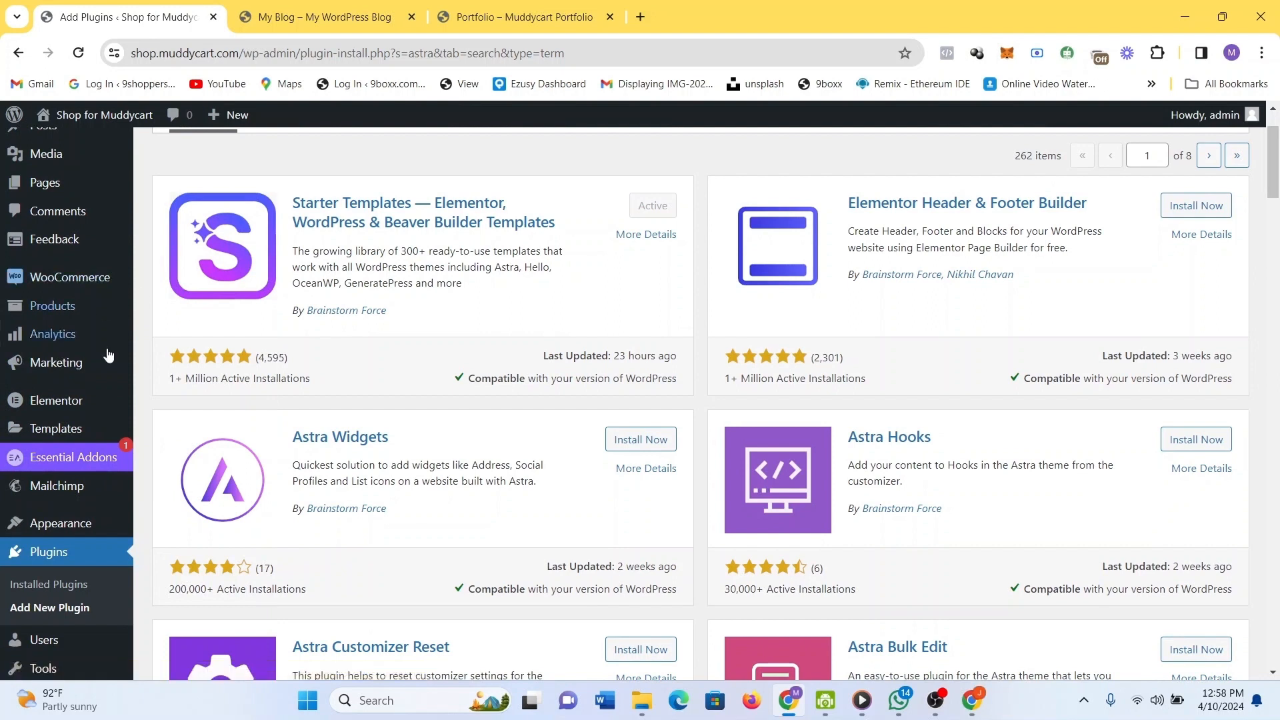
mouse_move(107, 277)
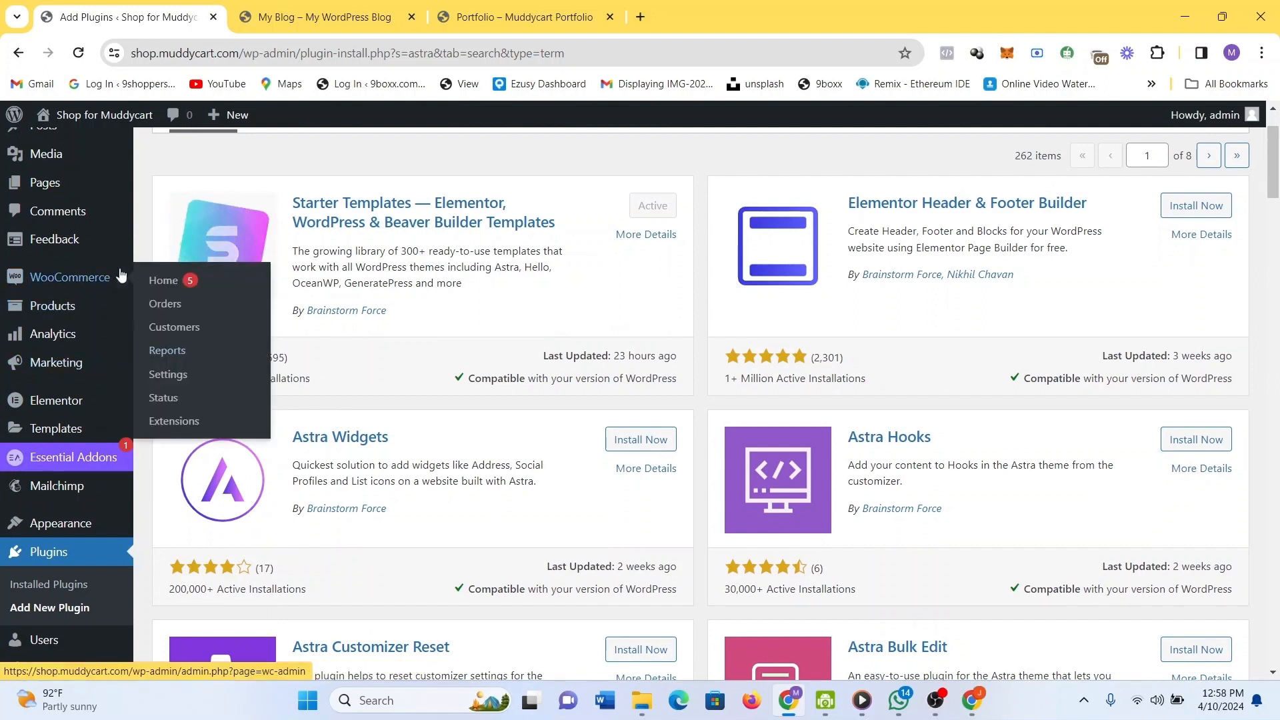
mouse_move(119, 248)
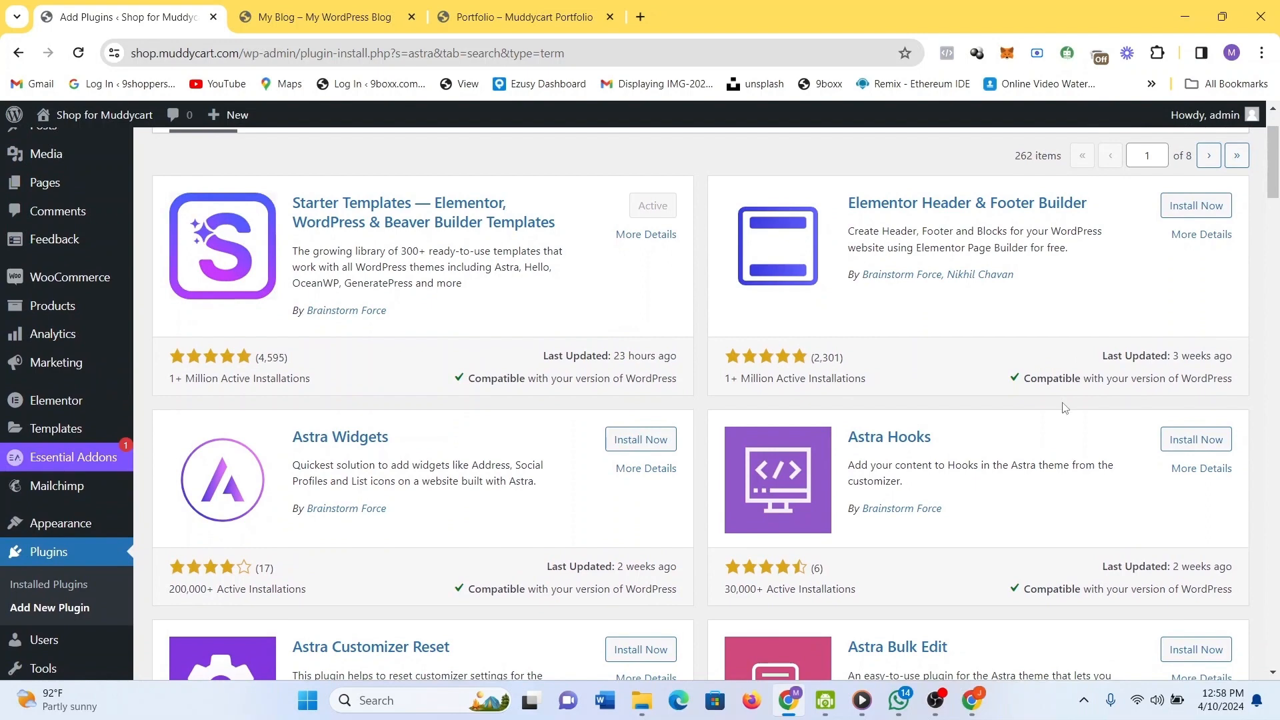
scroll(1065, 405, down, 5)
scroll(1065, 408, down, 5)
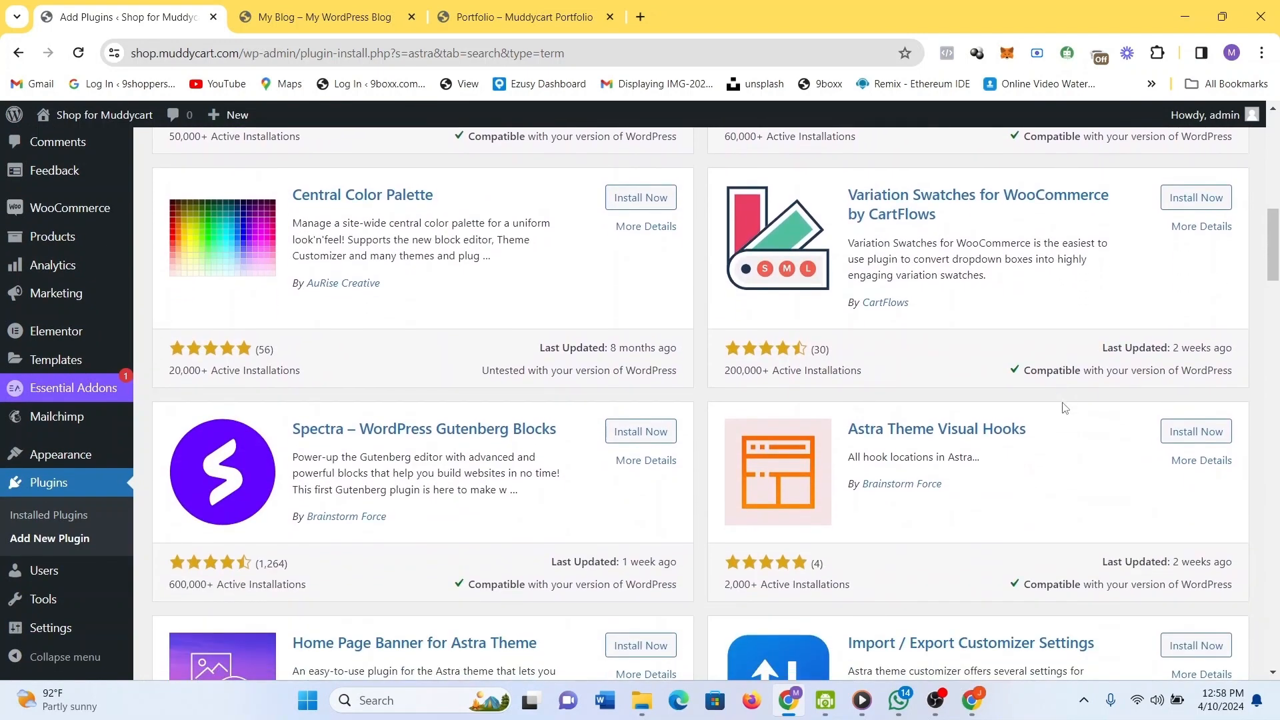
scroll(812, 447, down, 5)
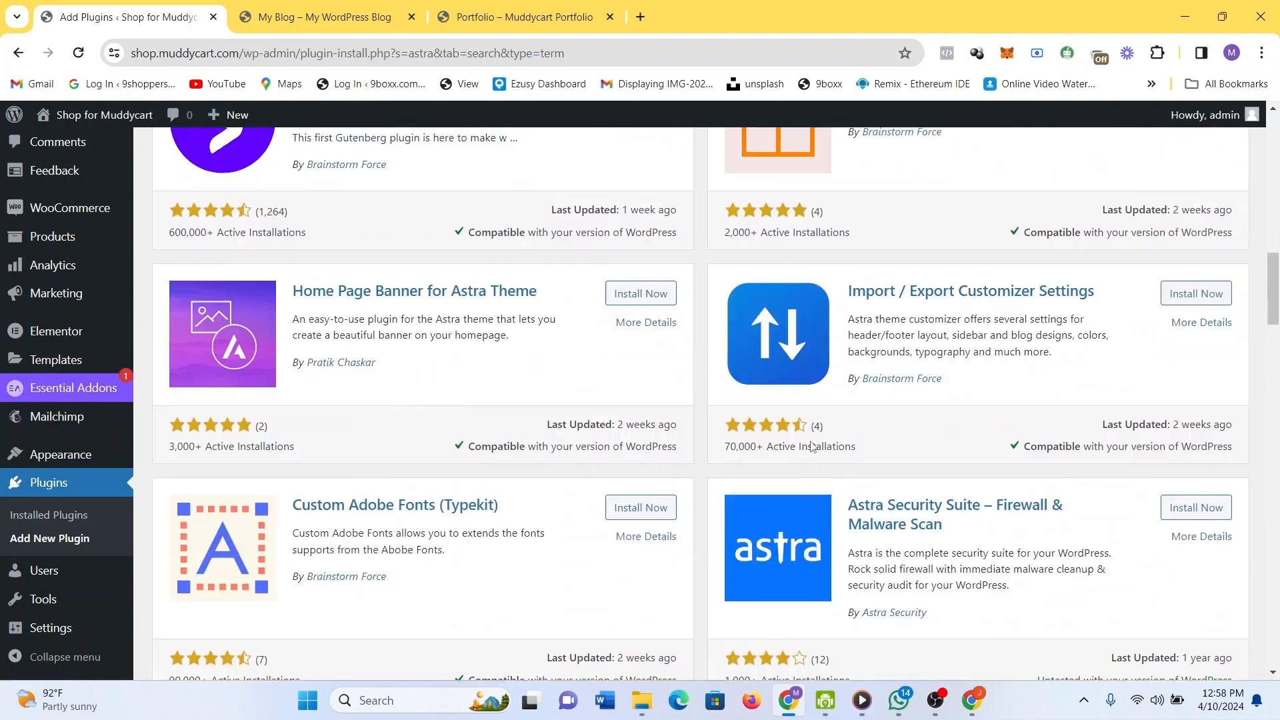
scroll(812, 447, down, 2)
scroll(812, 446, down, 3)
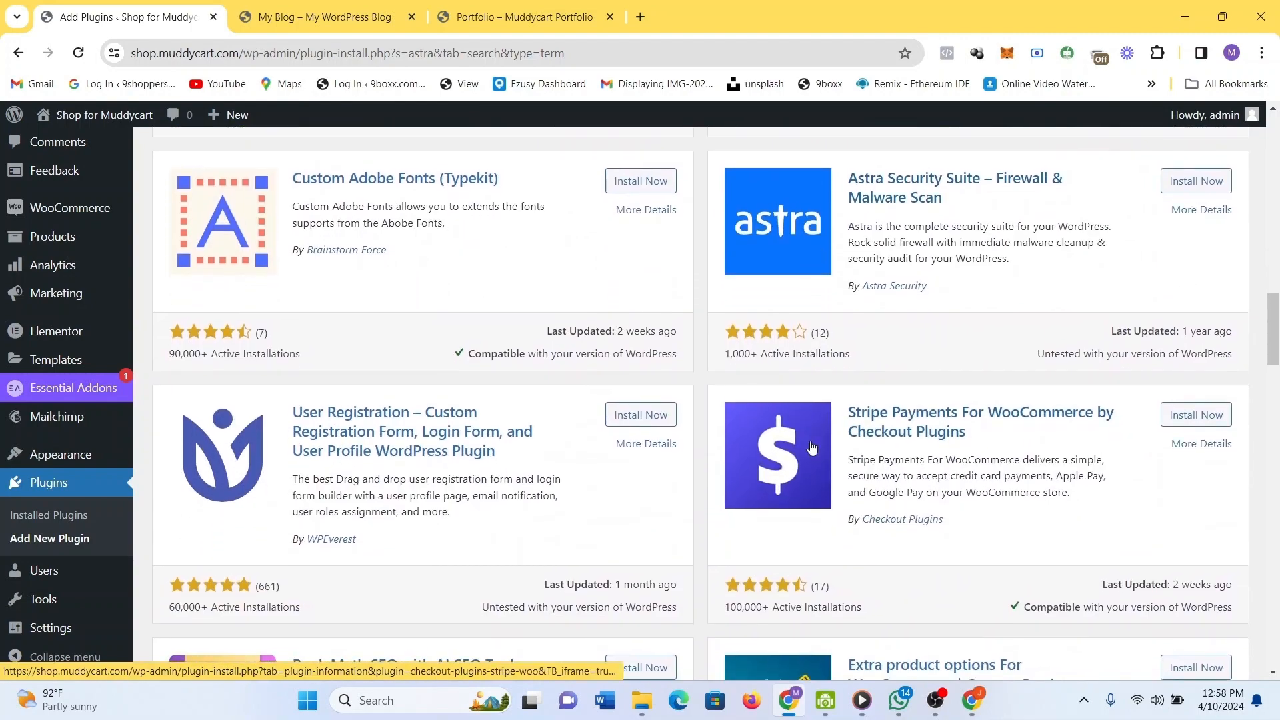
scroll(813, 446, down, 2)
scroll(812, 446, down, 4)
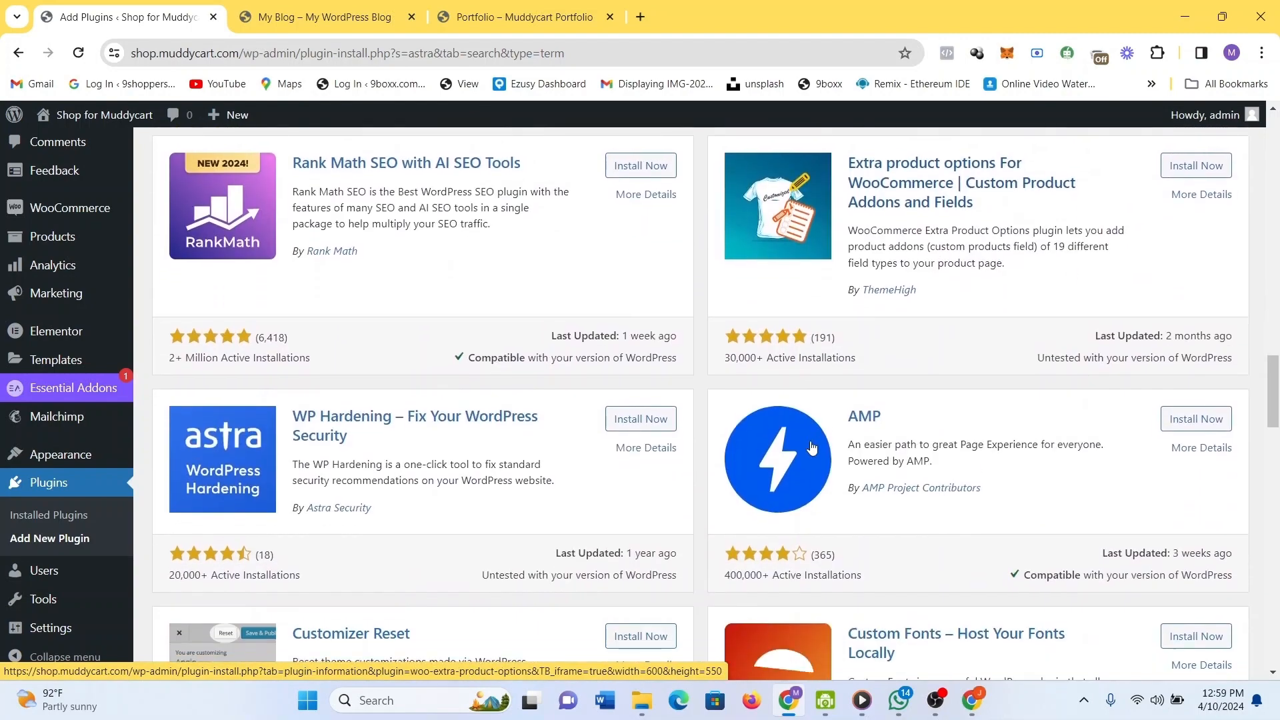
scroll(812, 446, up, 10)
scroll(812, 447, up, 15)
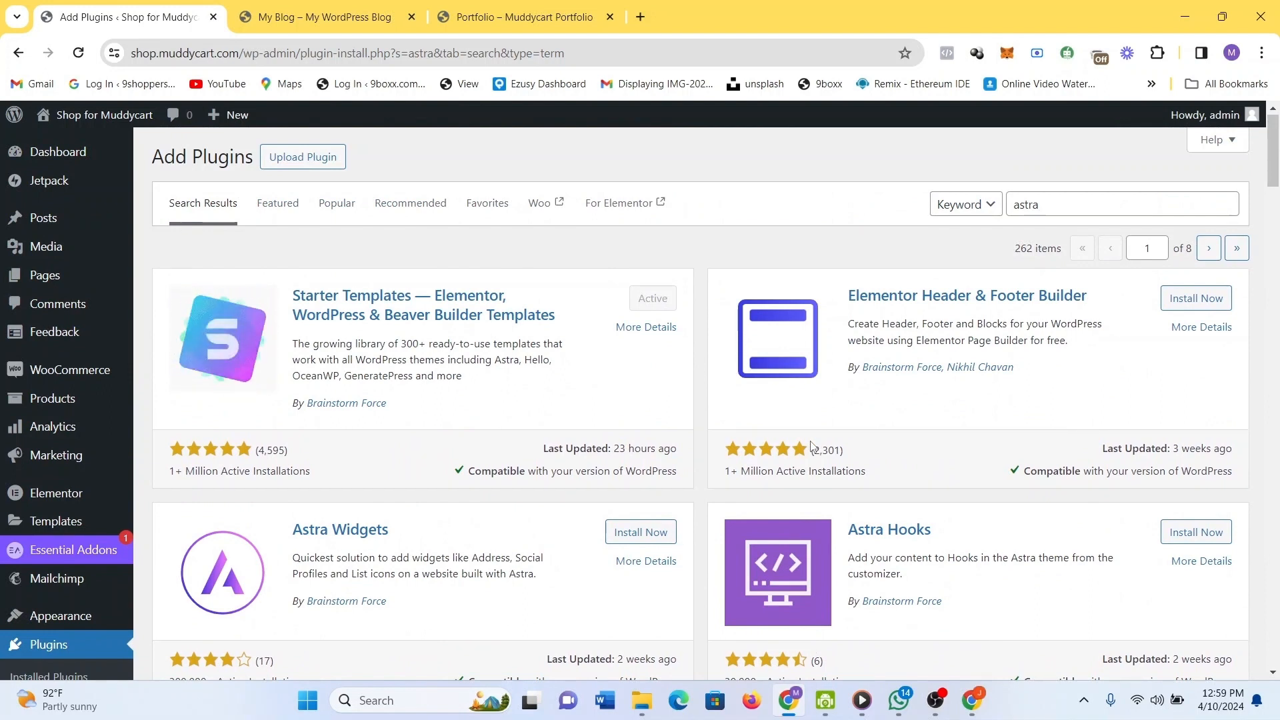
Search plugins for 'kadence' and install Gutenberg Blocks by Kadence Blocks.
click(1059, 206)
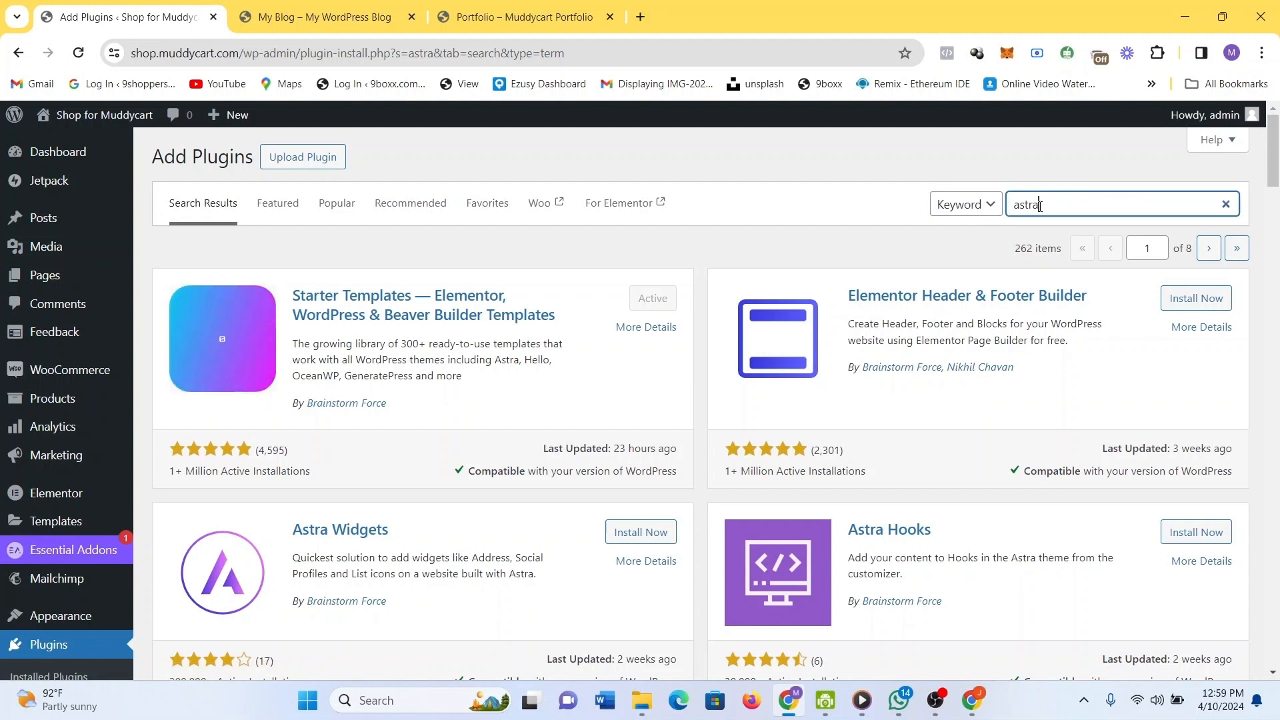
drag(1060, 206, 1009, 208)
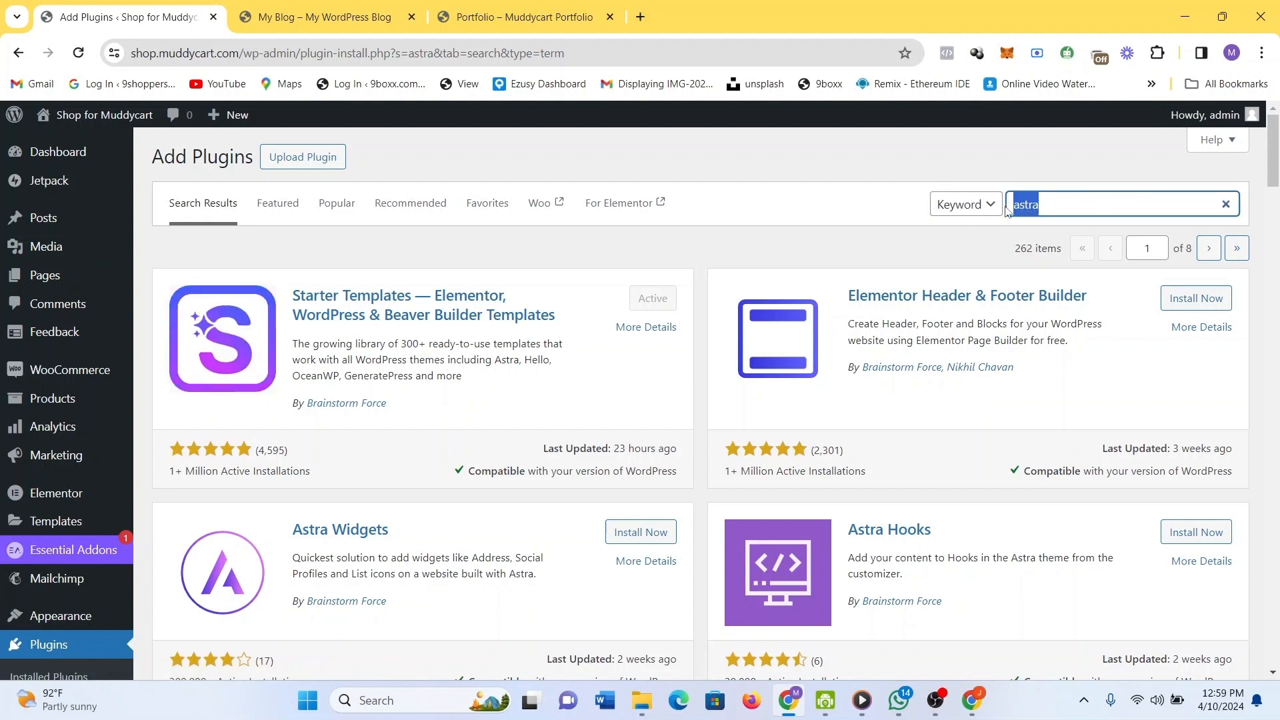
text(kadence)
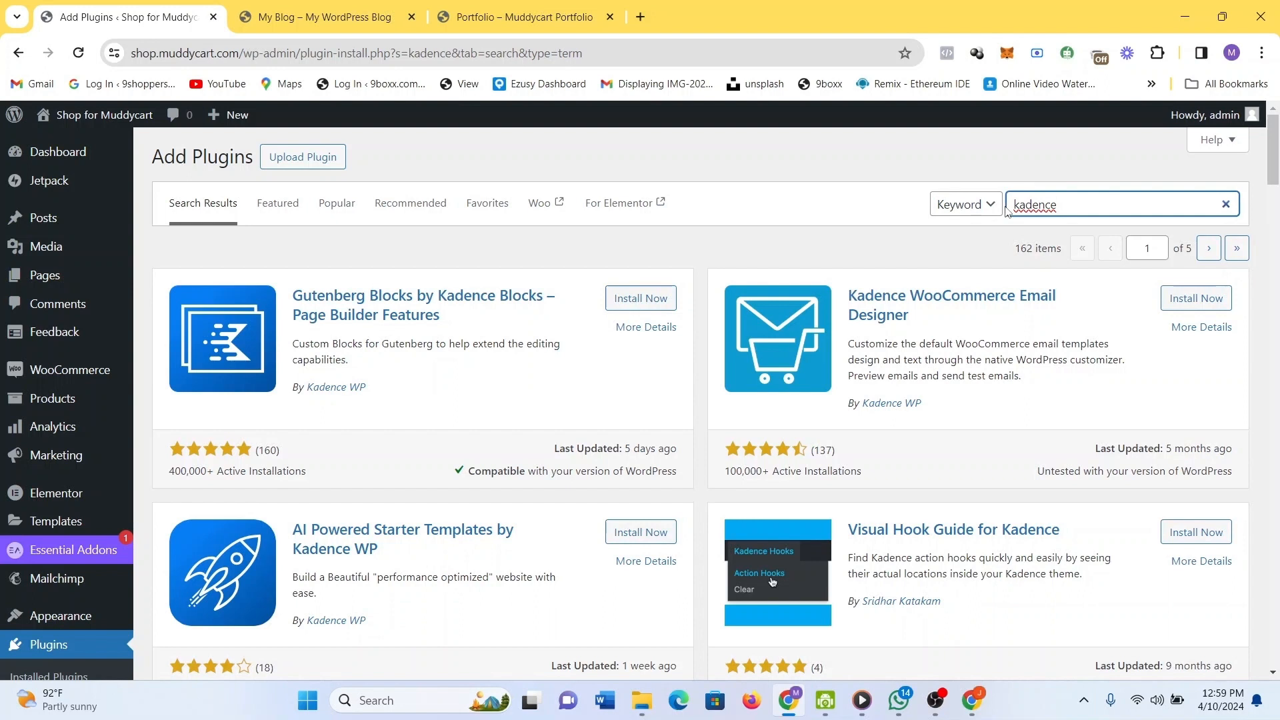
click(646, 300)
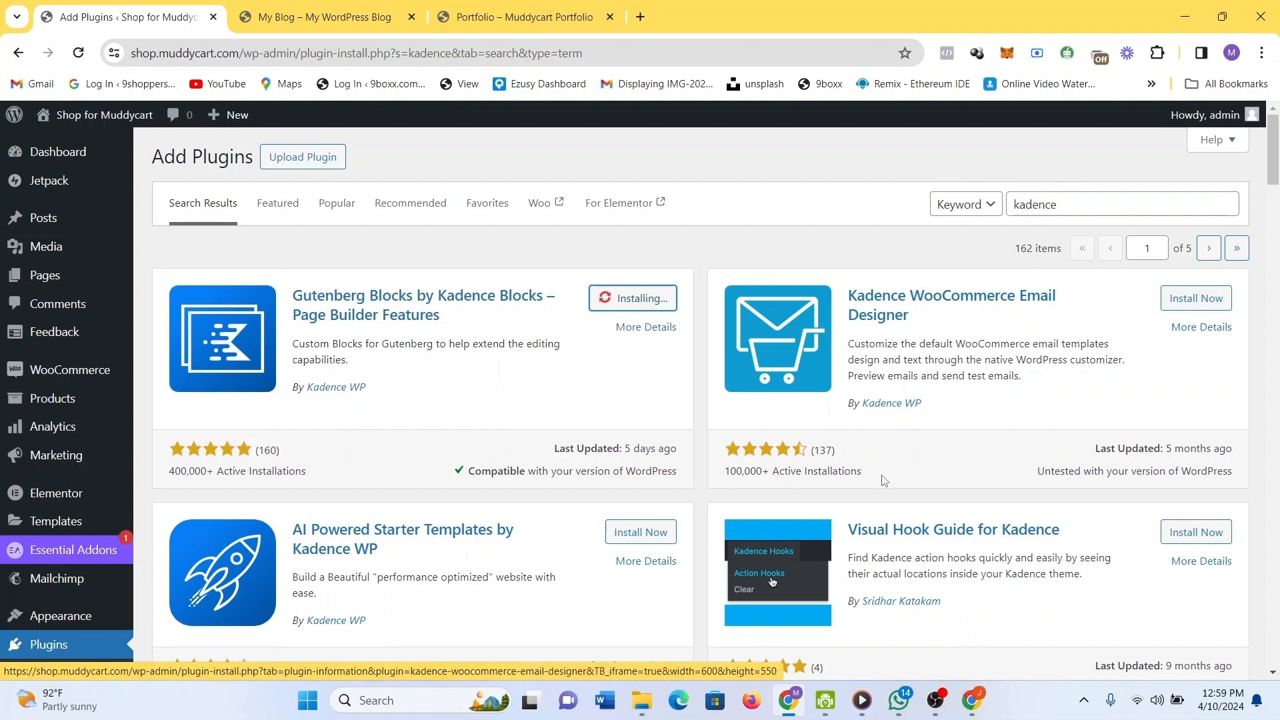
scroll(884, 480, down, 3)
scroll(884, 480, down, 7)
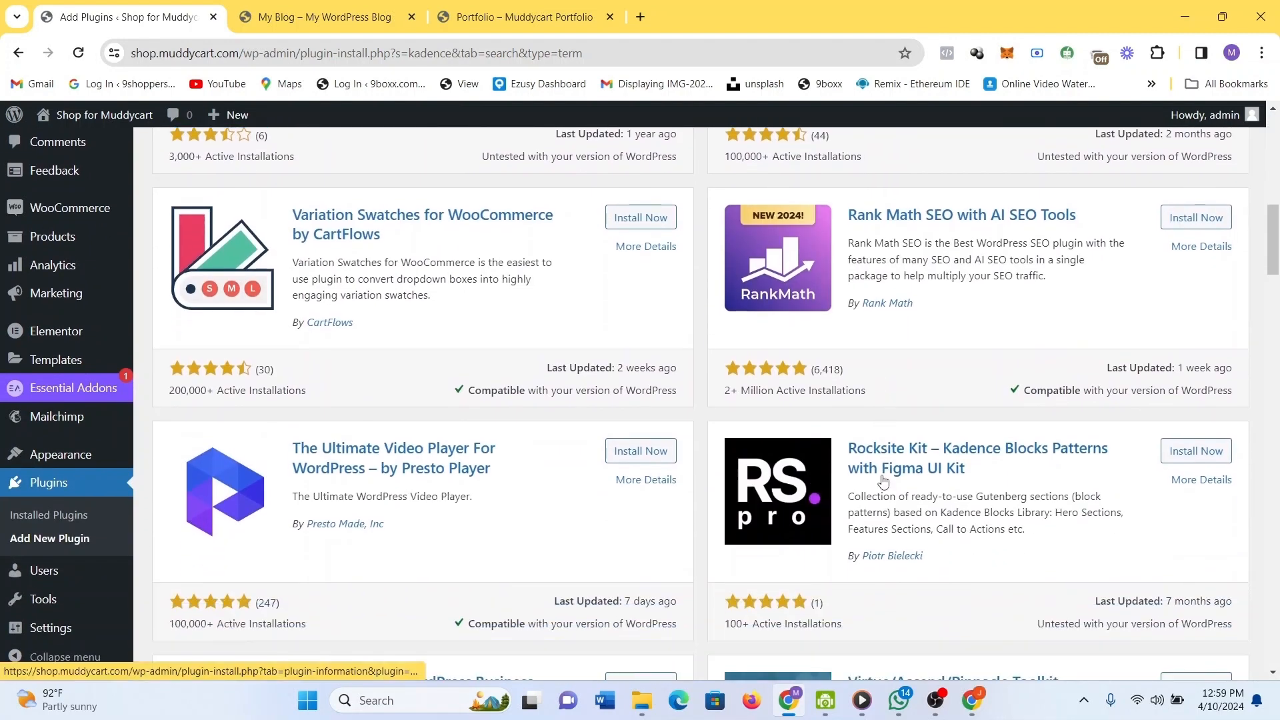
View the Rocksite Kit plugin's details, then close them.
click(884, 480)
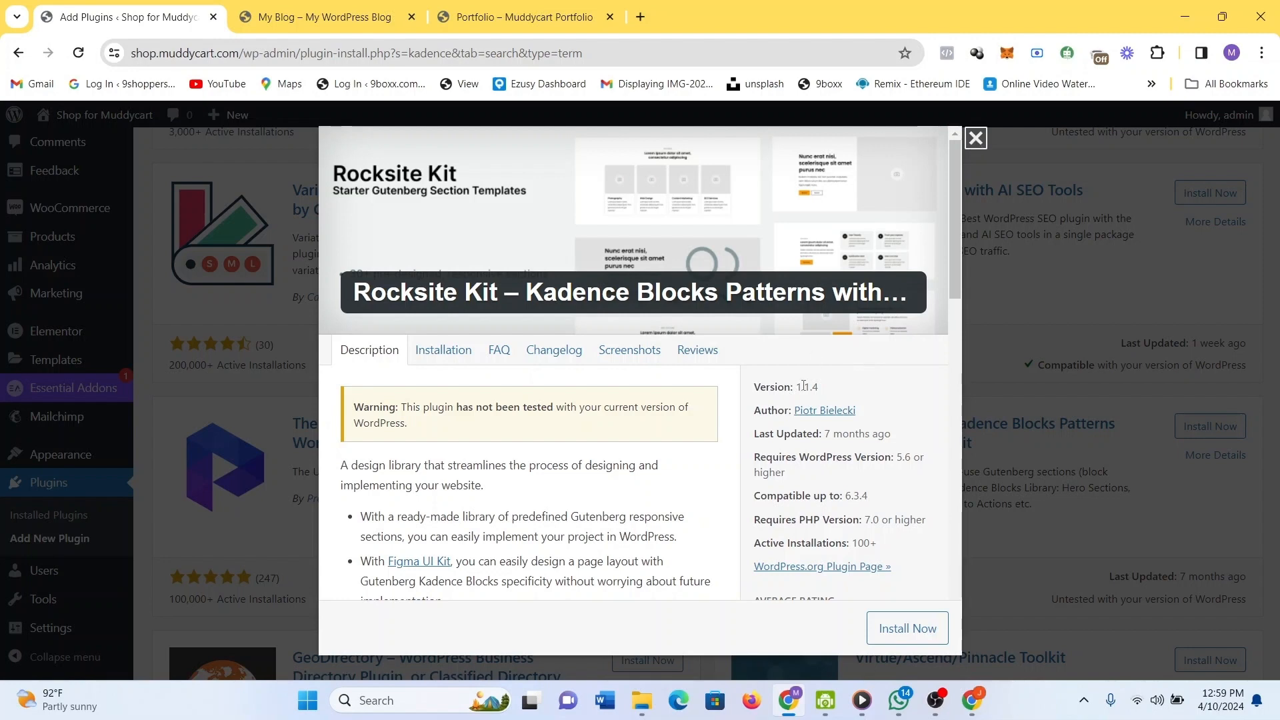
scroll(798, 354, down, 3)
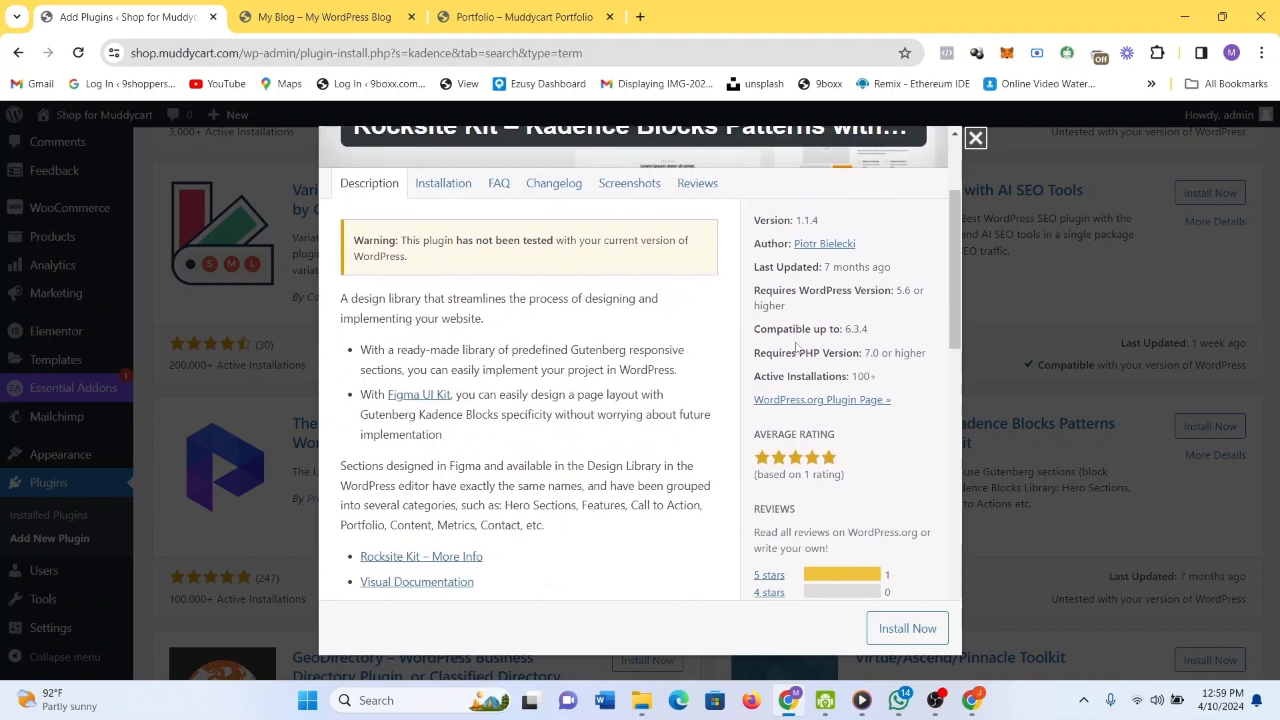
scroll(798, 349, up, 3)
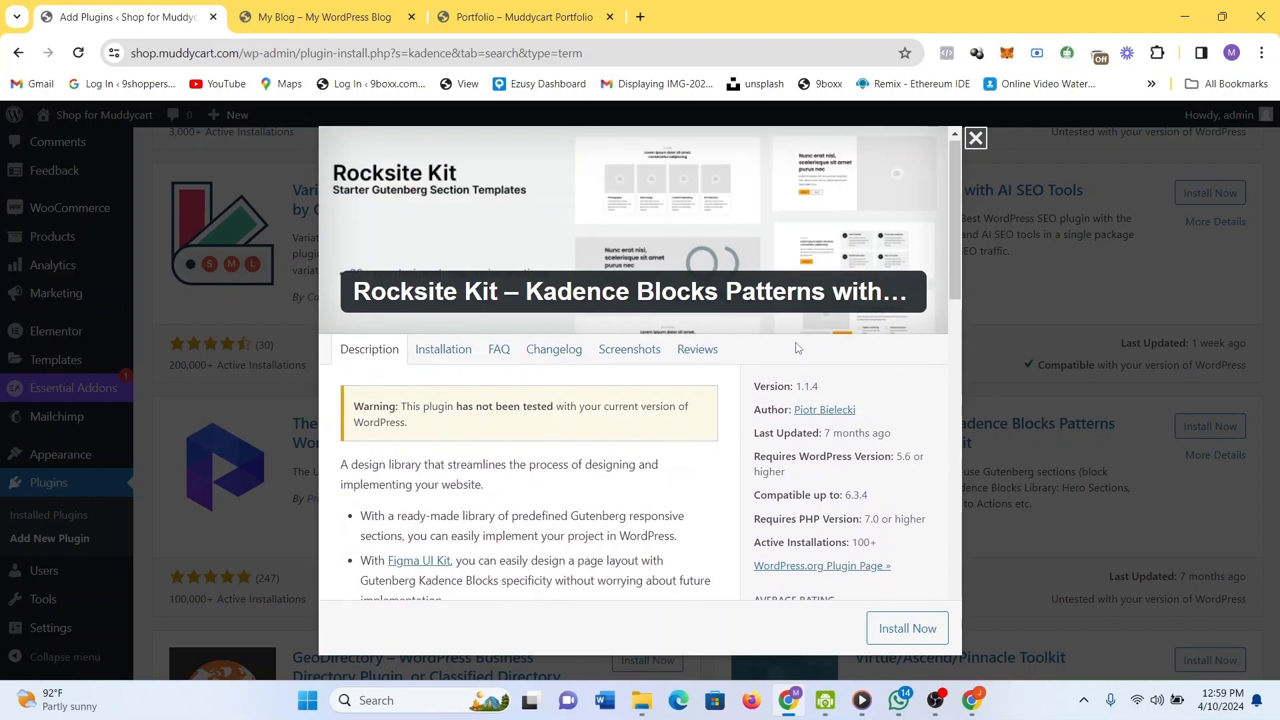
scroll(798, 348, down, 2)
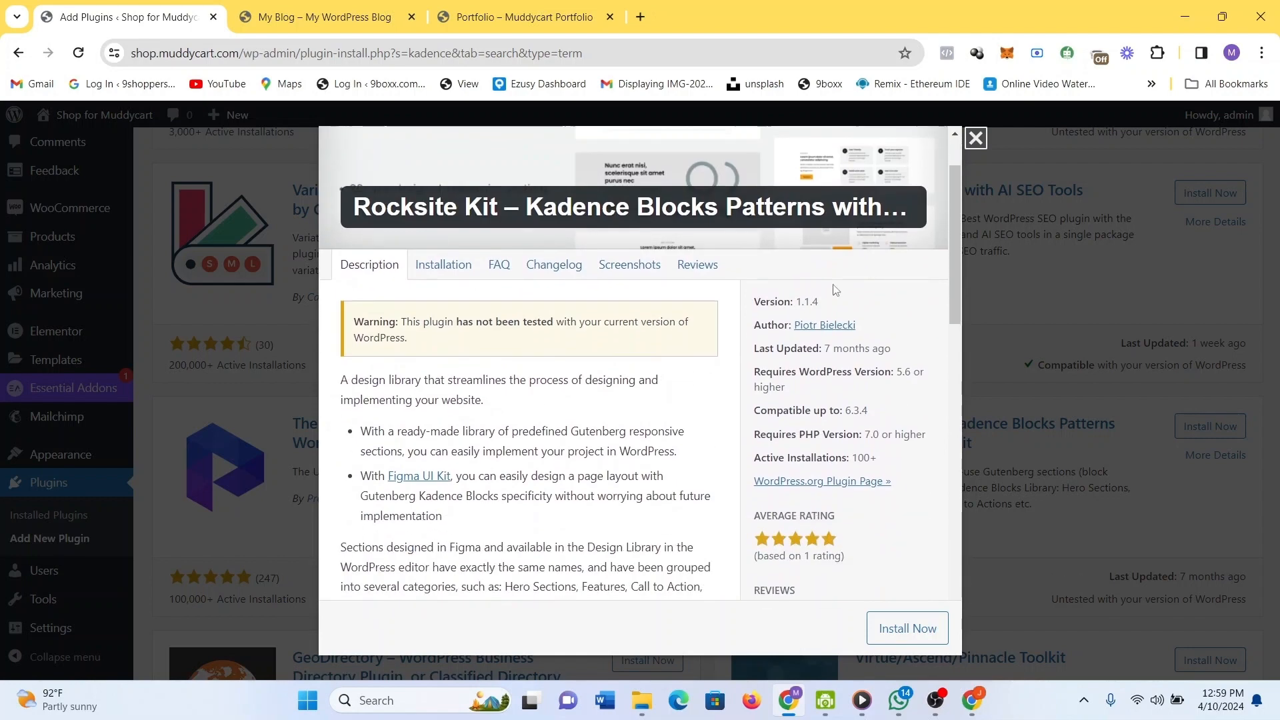
click(976, 138)
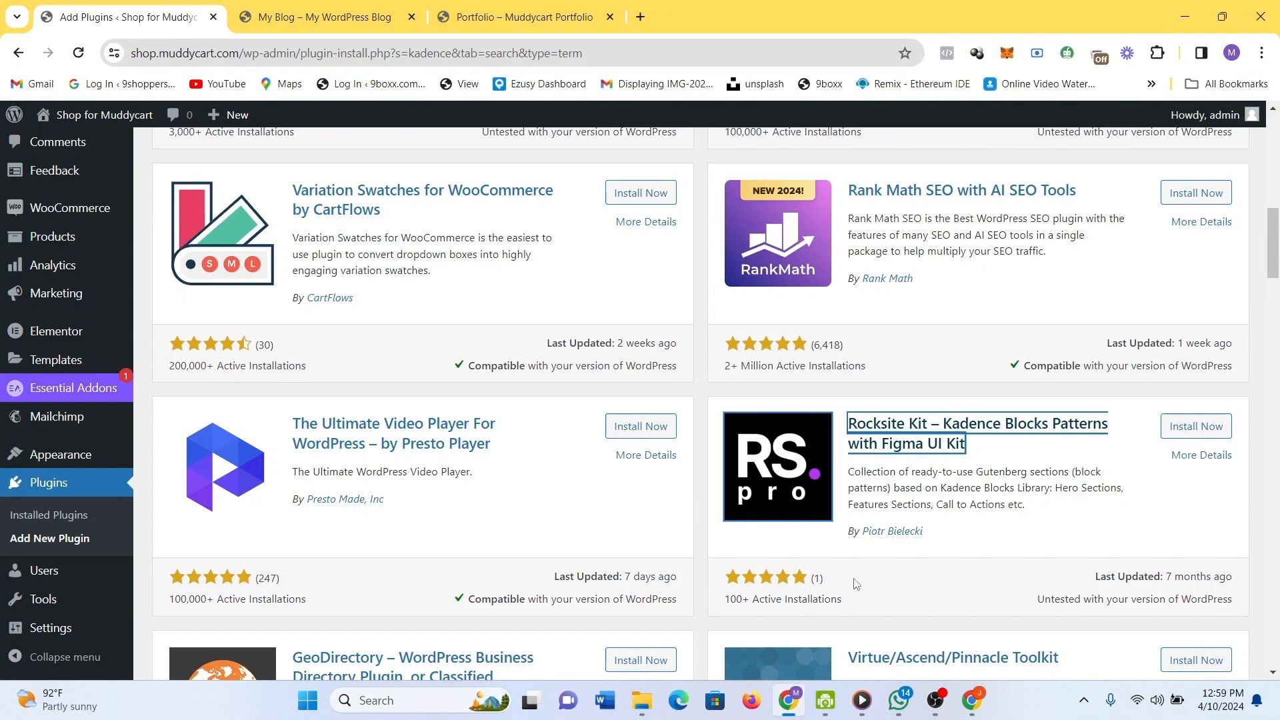
scroll(772, 587, down, 3)
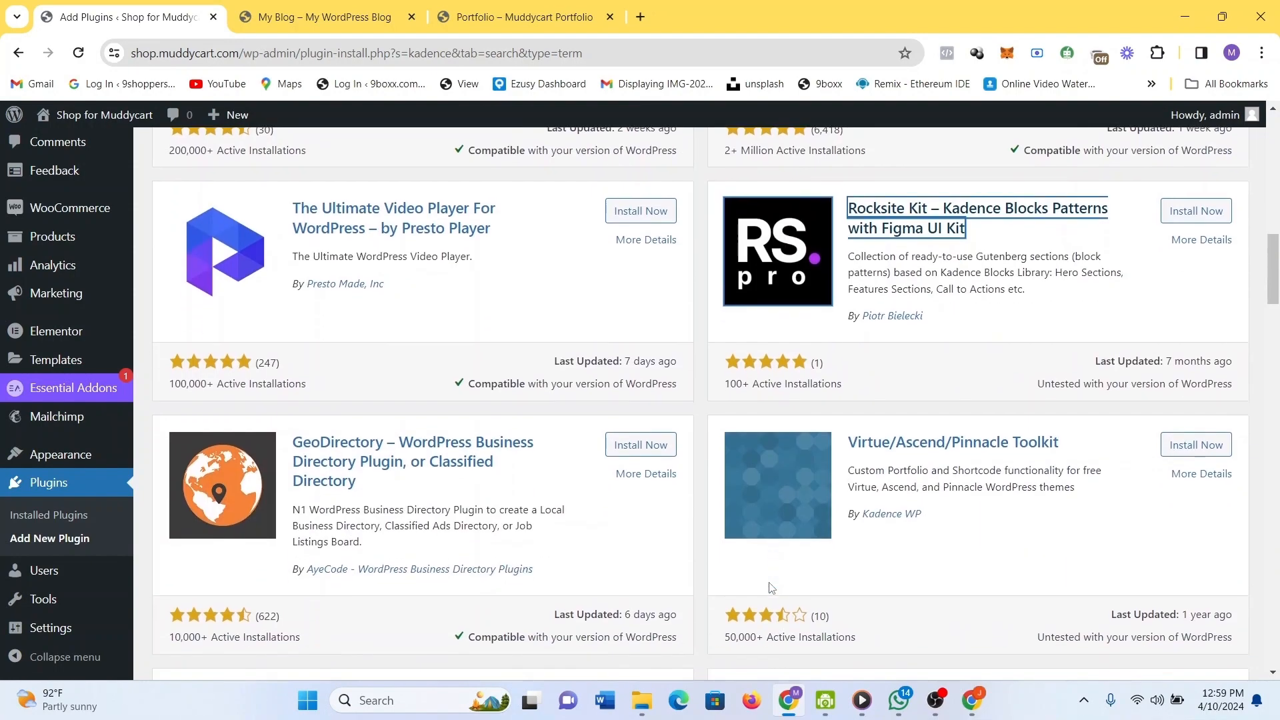
scroll(772, 589, up, 8)
scroll(772, 588, up, 4)
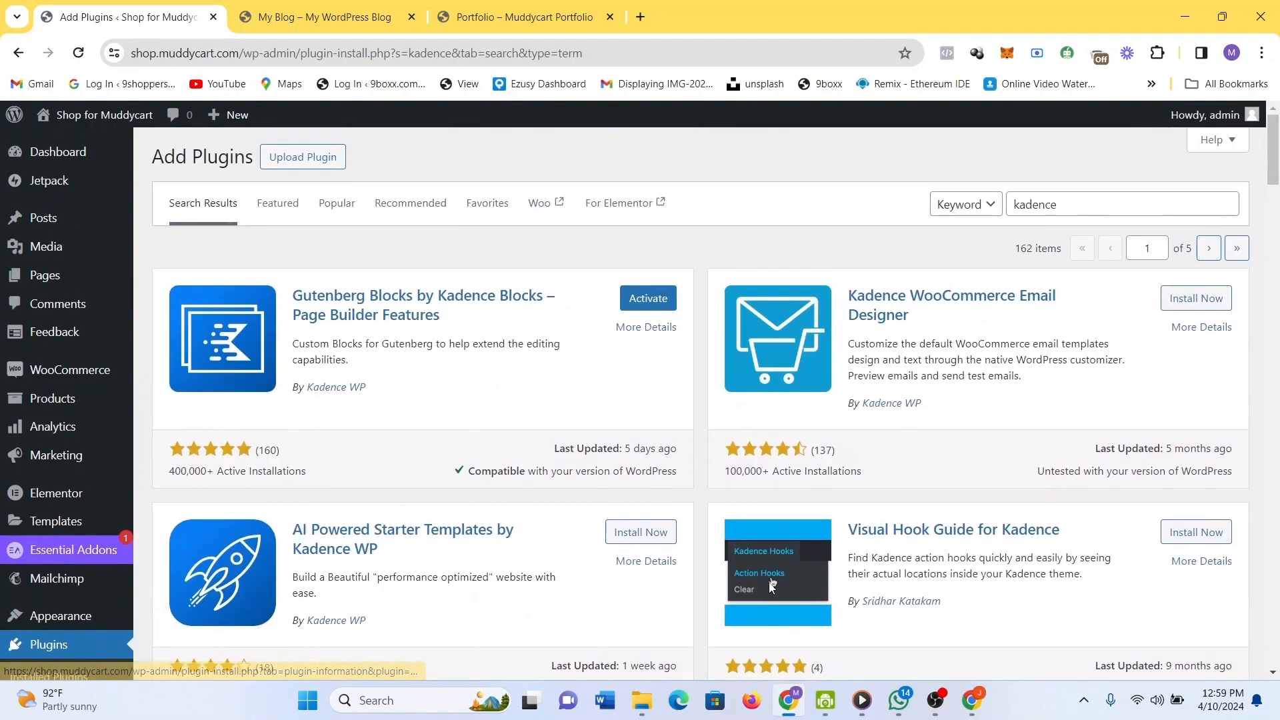
Activate Kadence Blocks and search plugins for 'astra'.
click(662, 305)
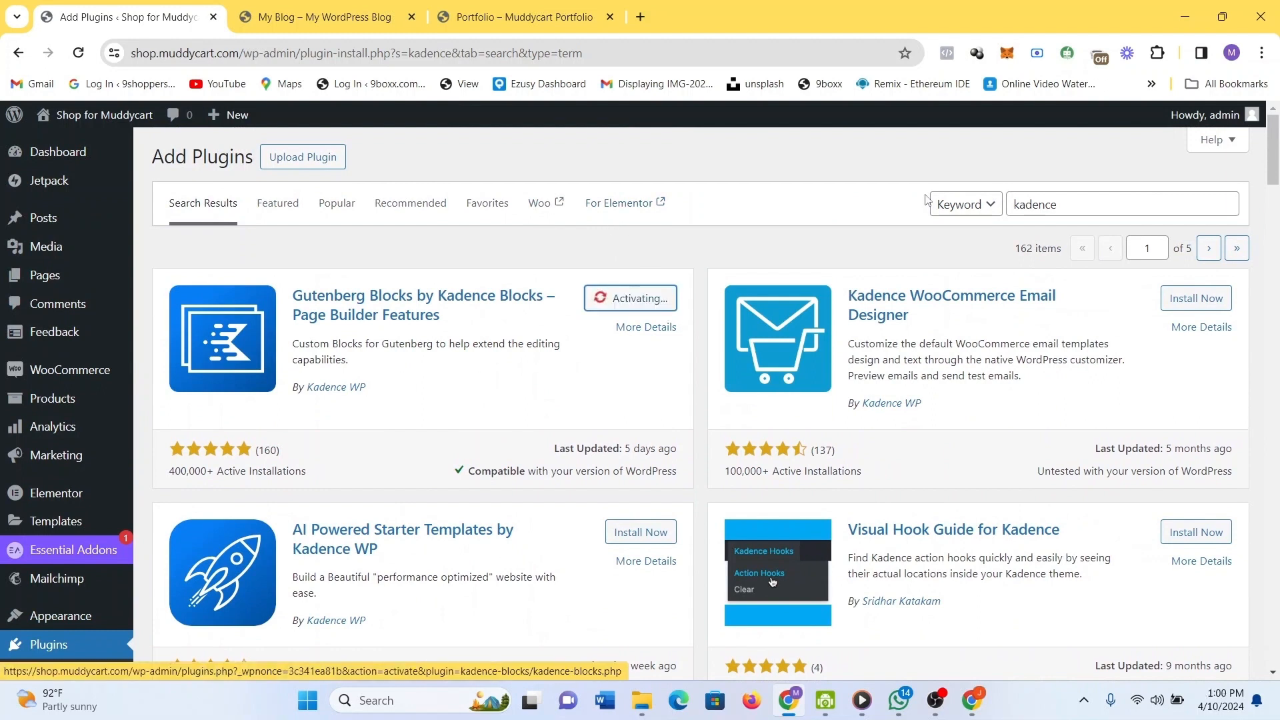
click(1073, 209)
key(ctrl+a)
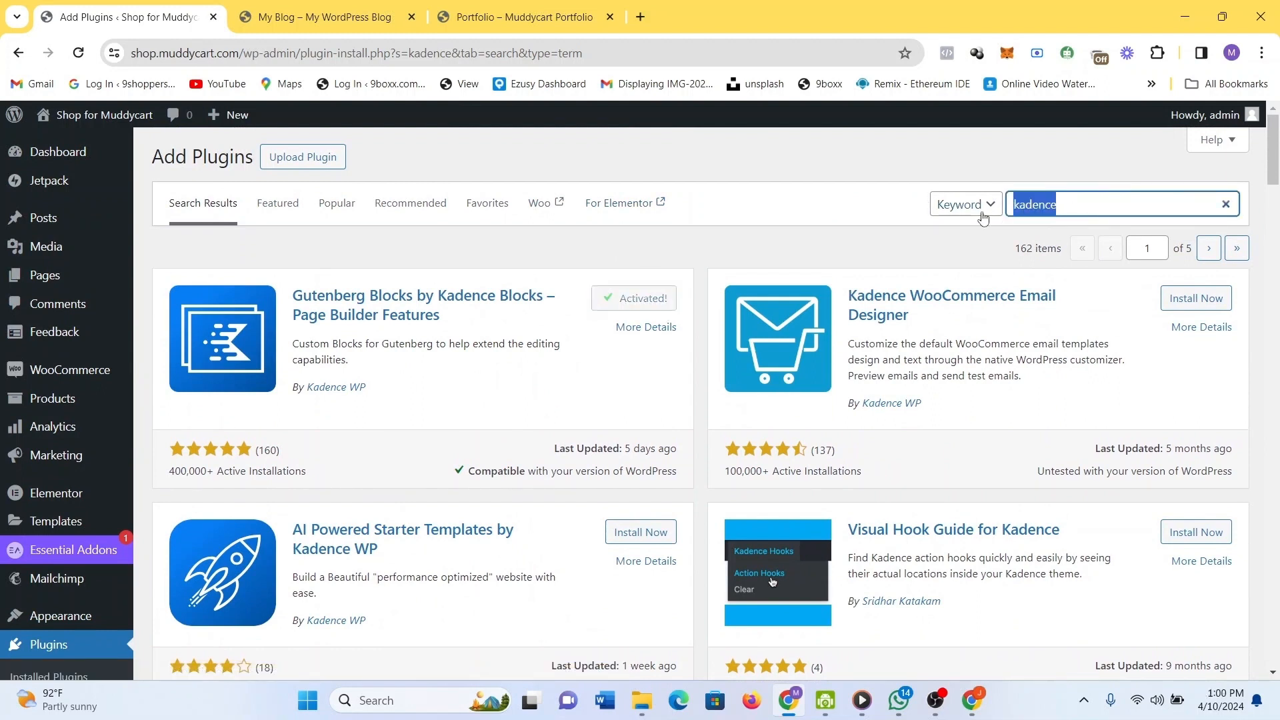
text(astra)
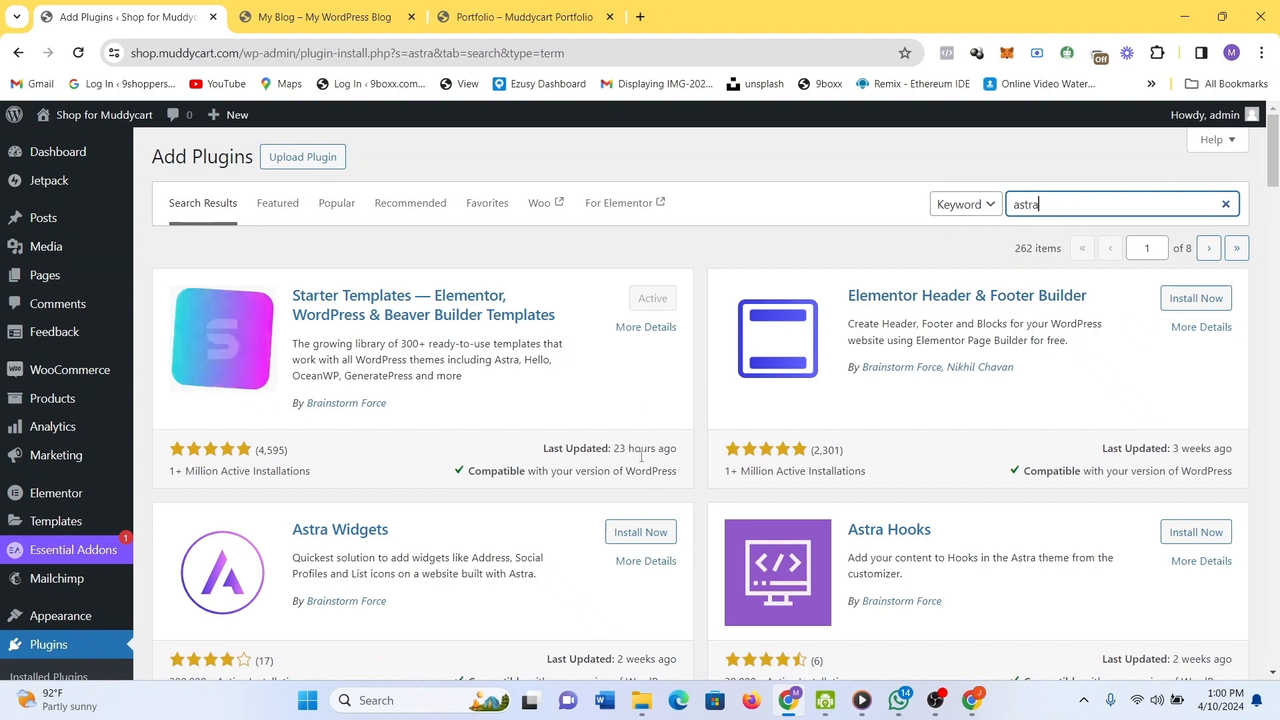
Install Astra Widgets from the 'astra' results and activate it.
scroll(960, 486, down, 2)
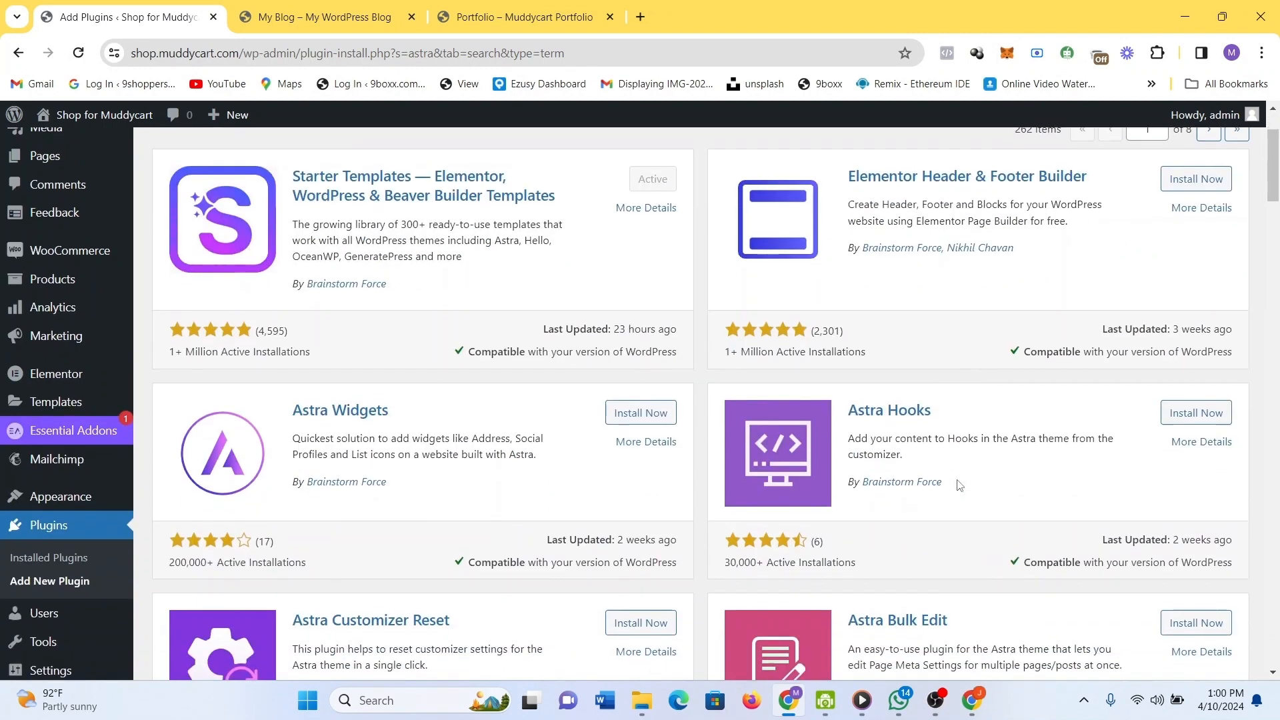
click(650, 414)
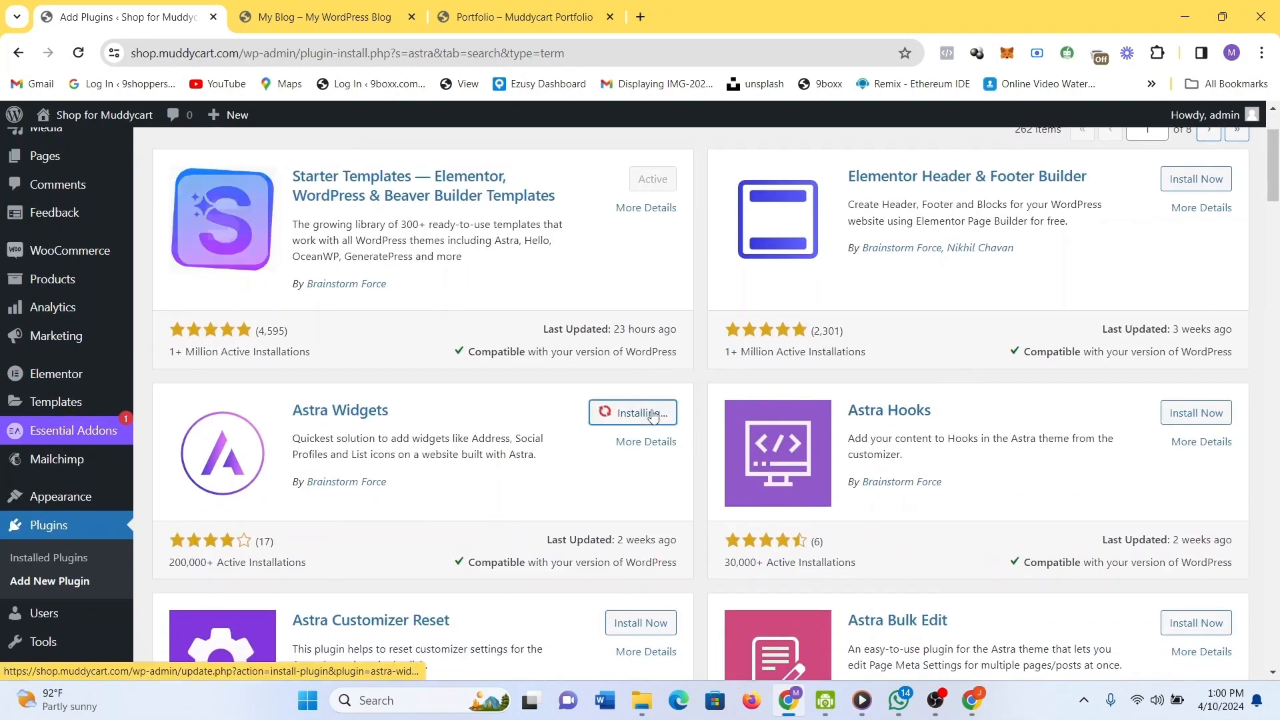
scroll(837, 429, down, 6)
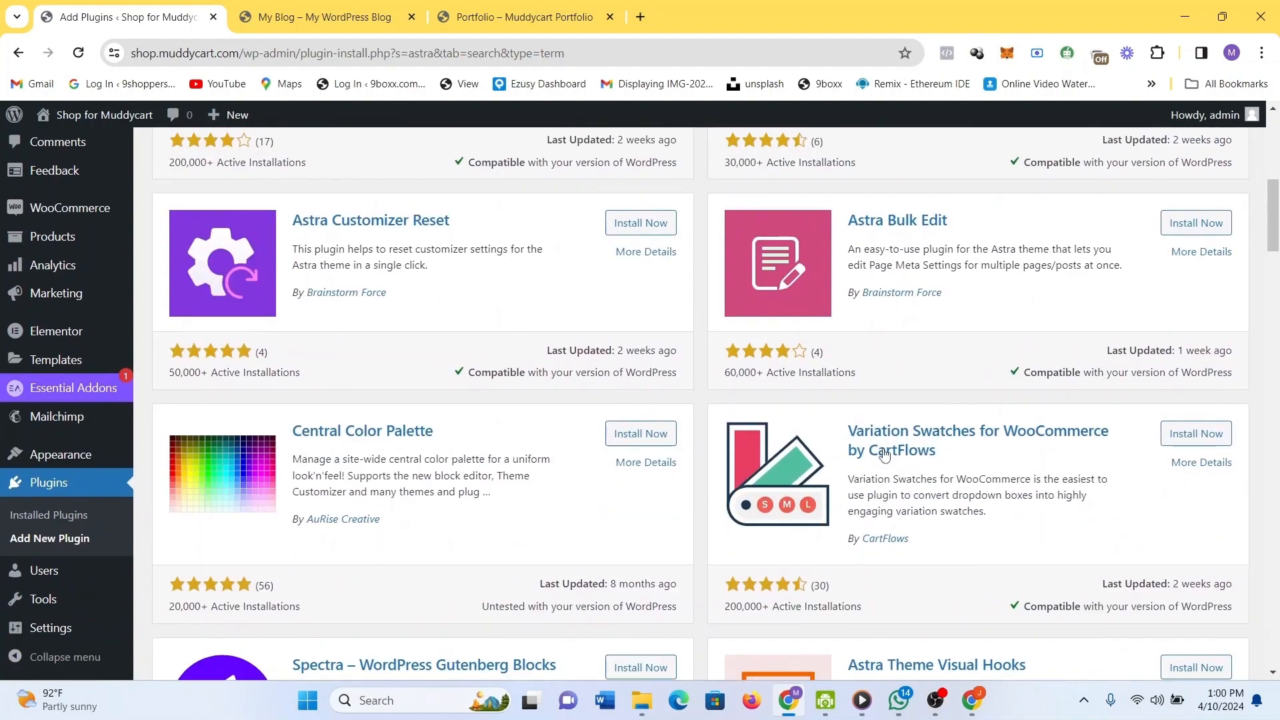
scroll(884, 447, down, 3)
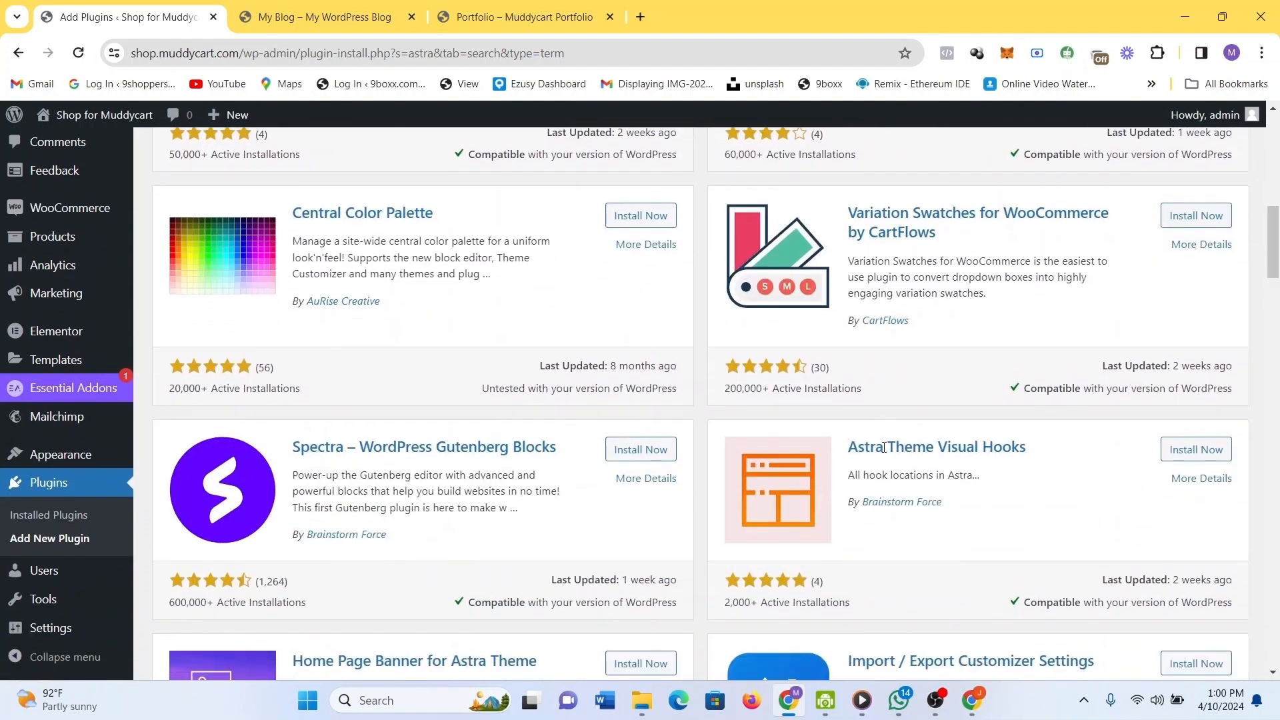
scroll(884, 446, down, 2)
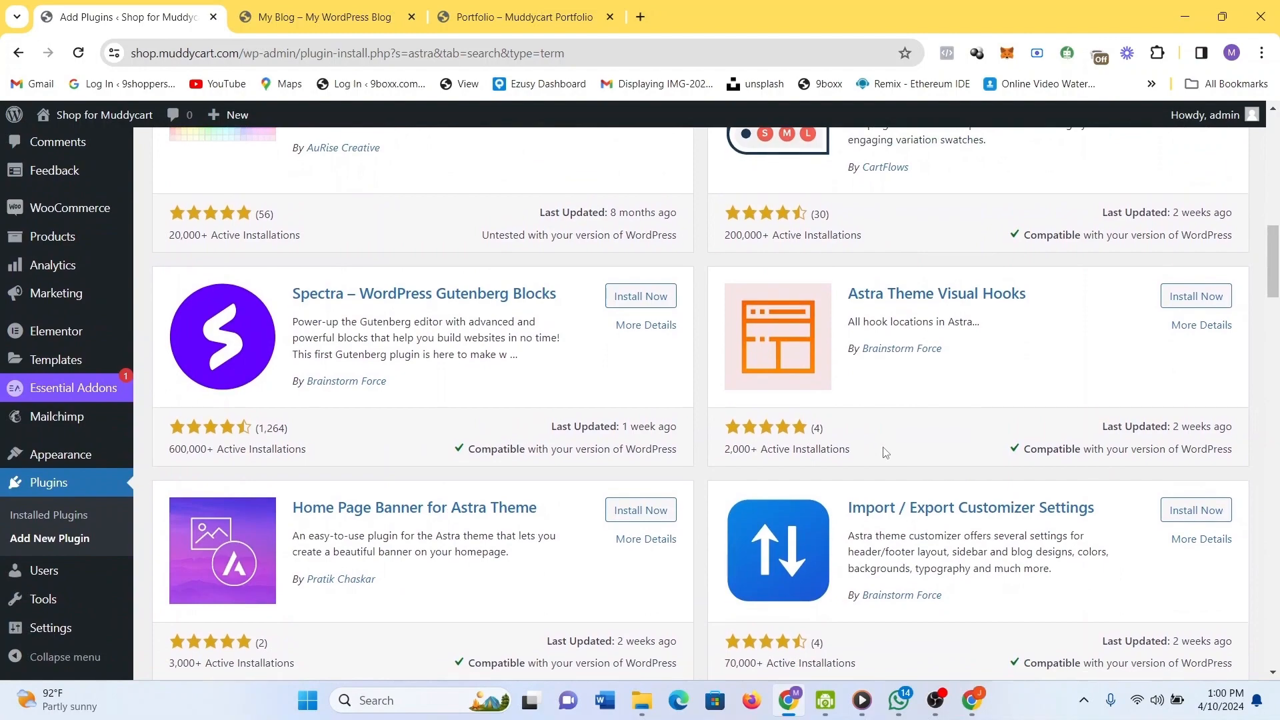
scroll(885, 453, down, 10)
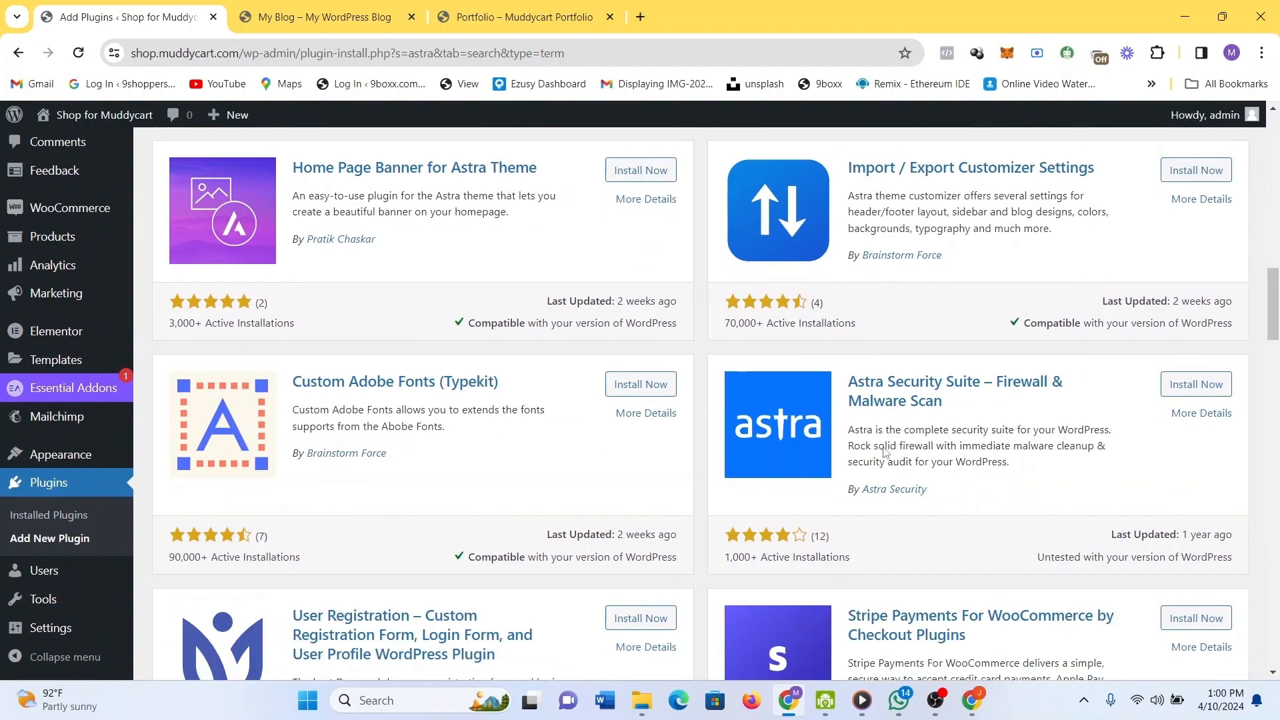
scroll(884, 452, down, 11)
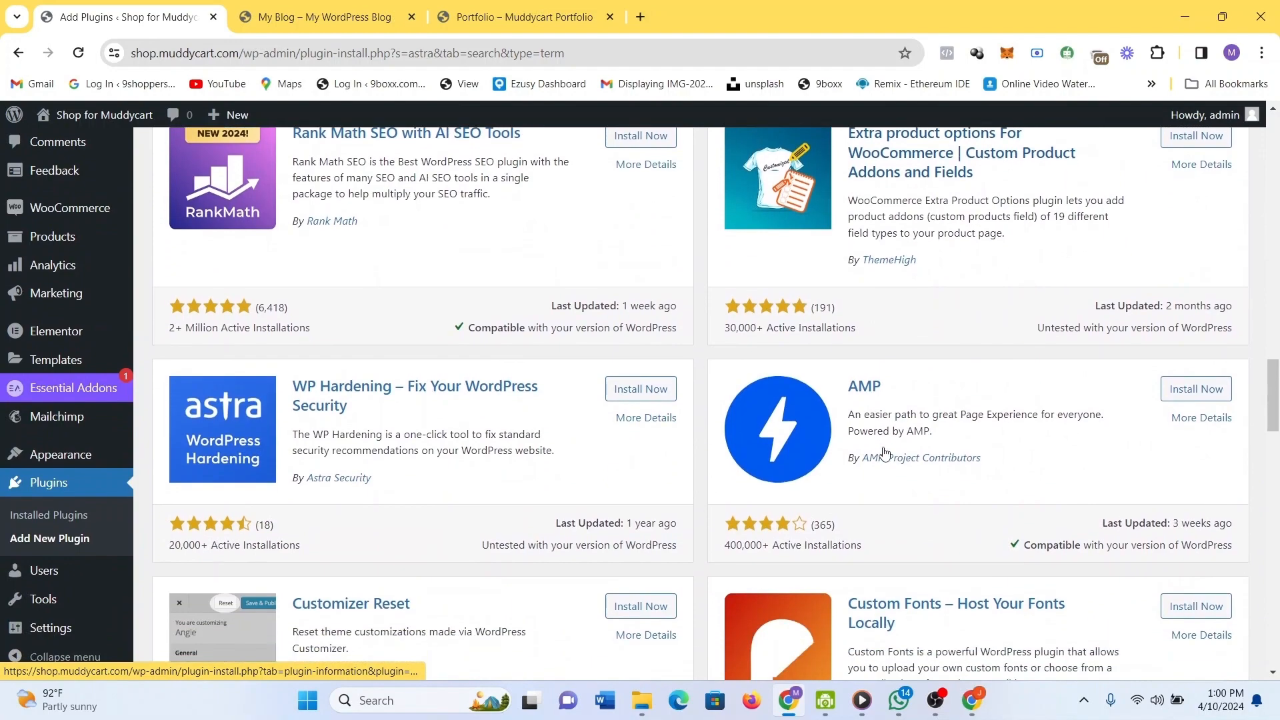
scroll(884, 447, down, 5)
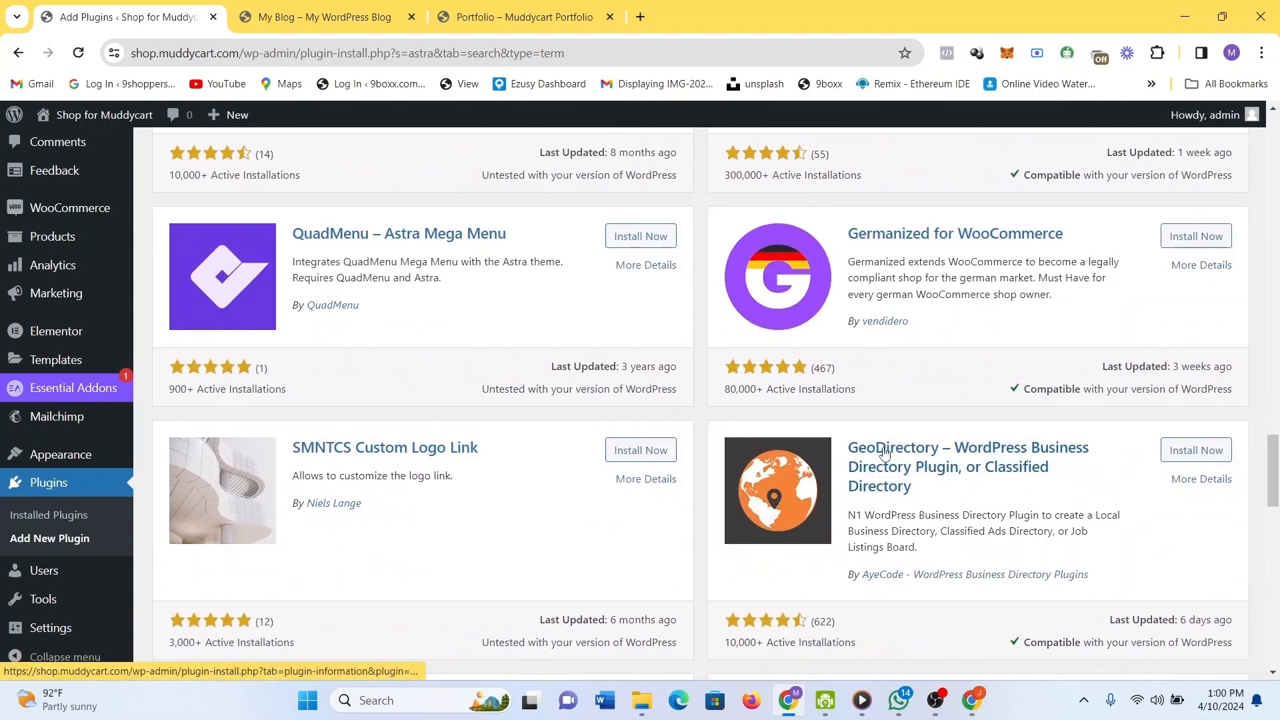
scroll(886, 453, down, 4)
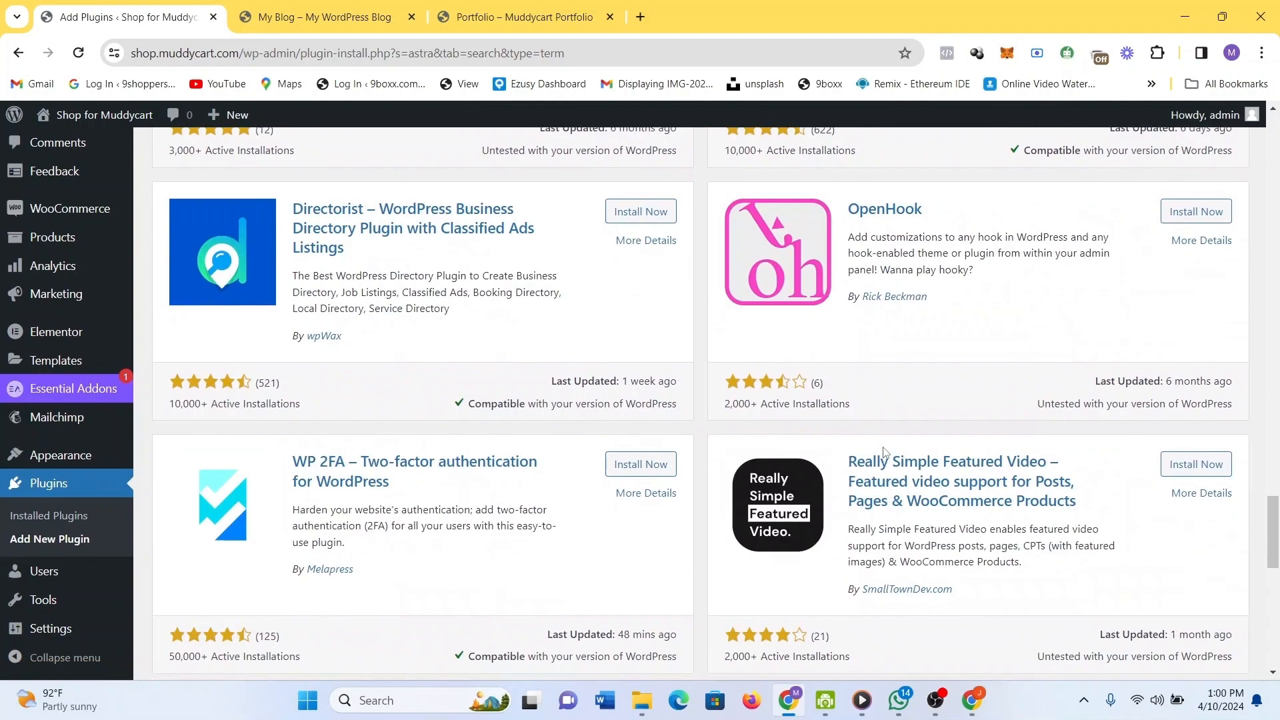
scroll(884, 452, up, 18)
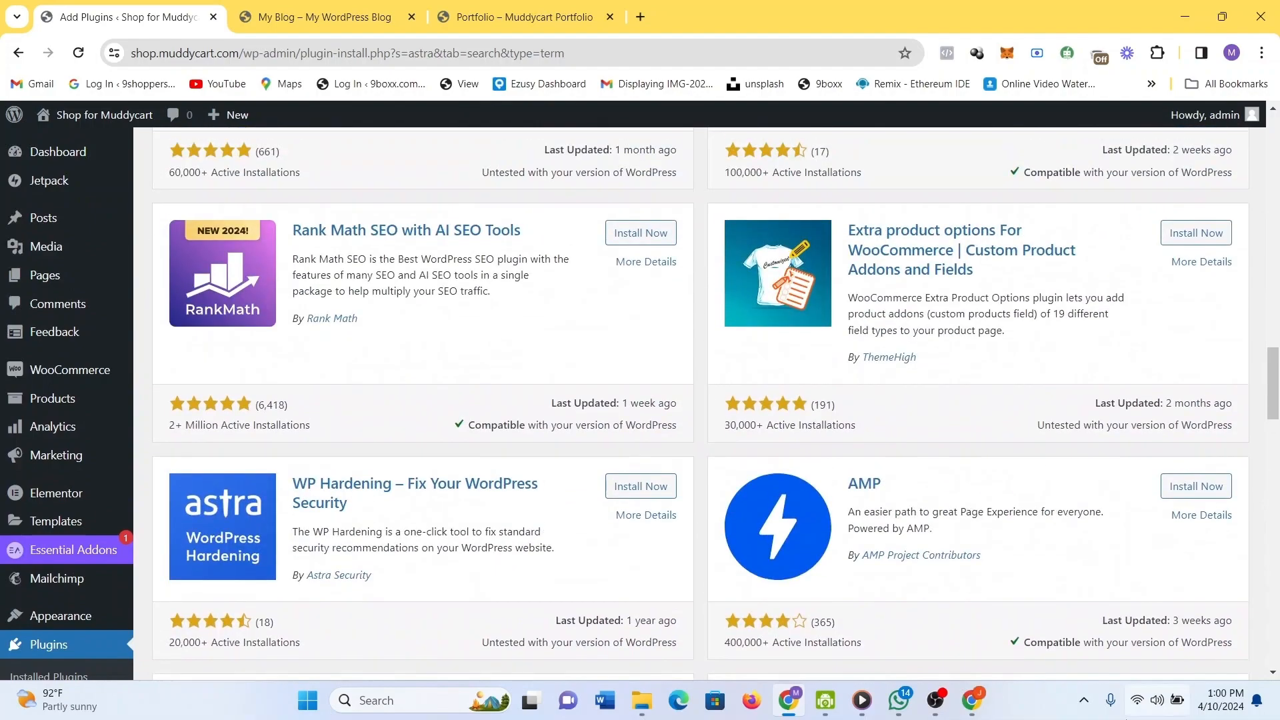
scroll(1077, 548, up, 12)
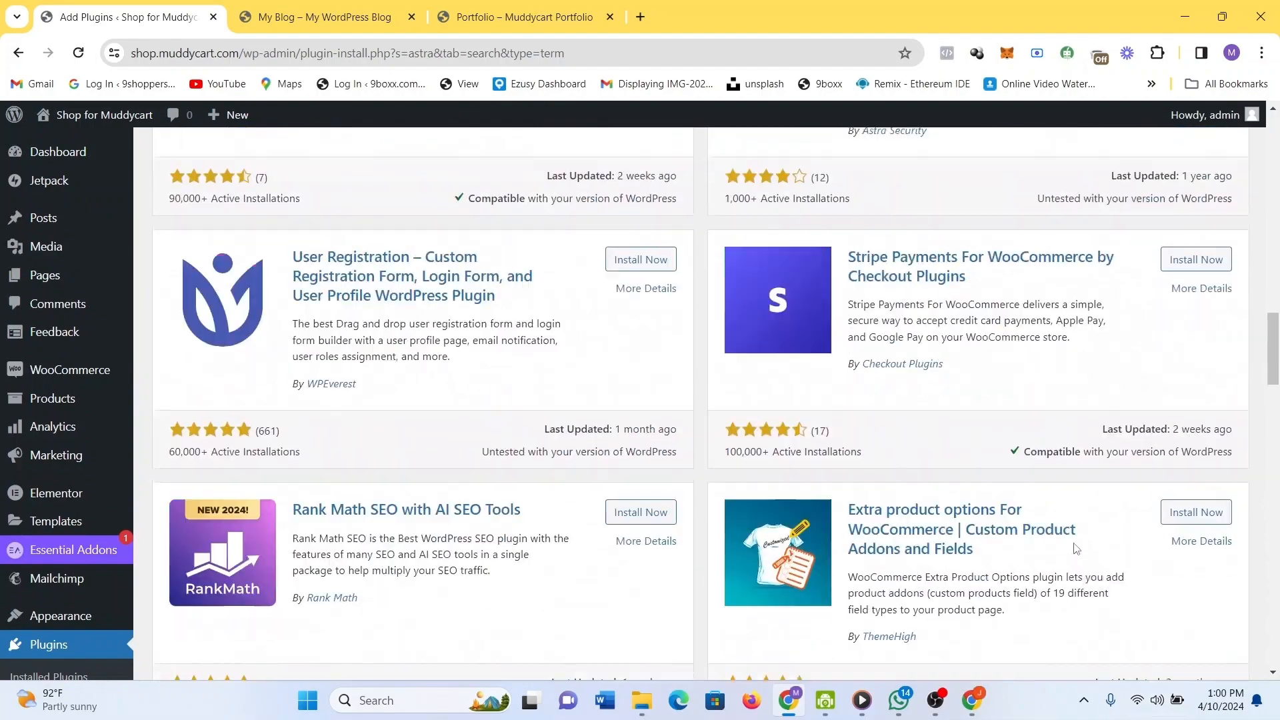
scroll(1075, 544, up, 8)
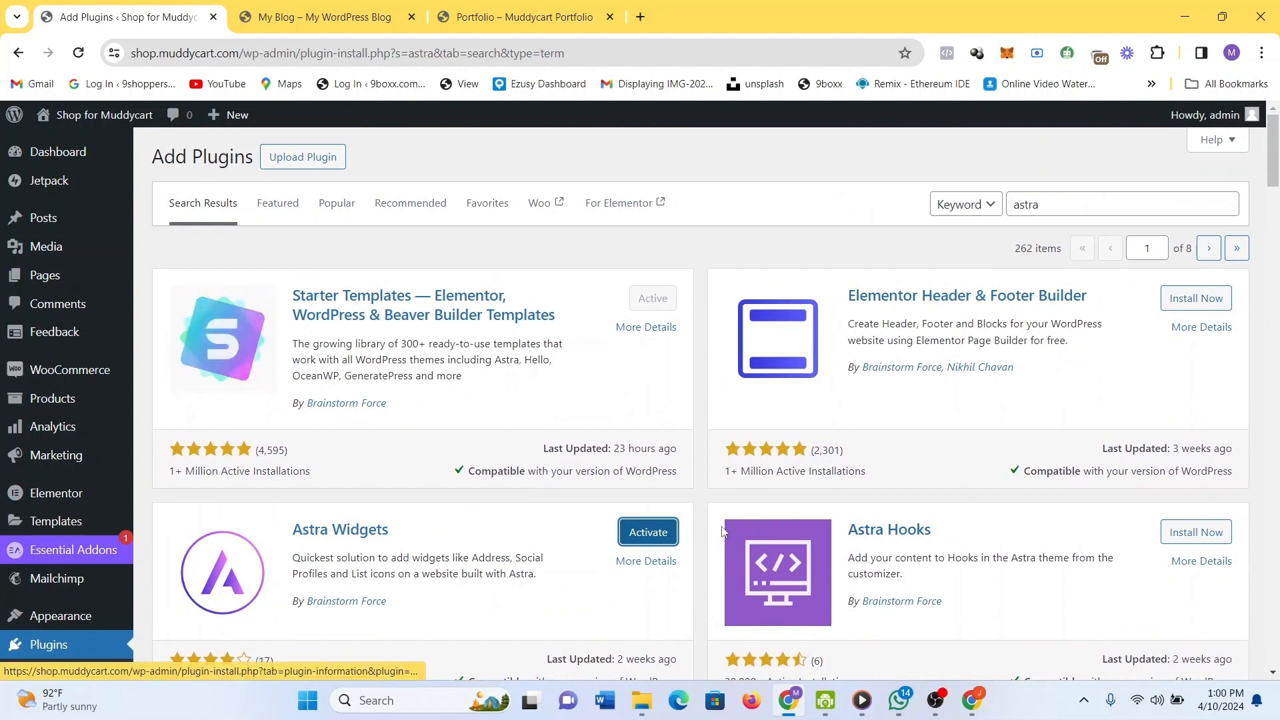
click(664, 534)
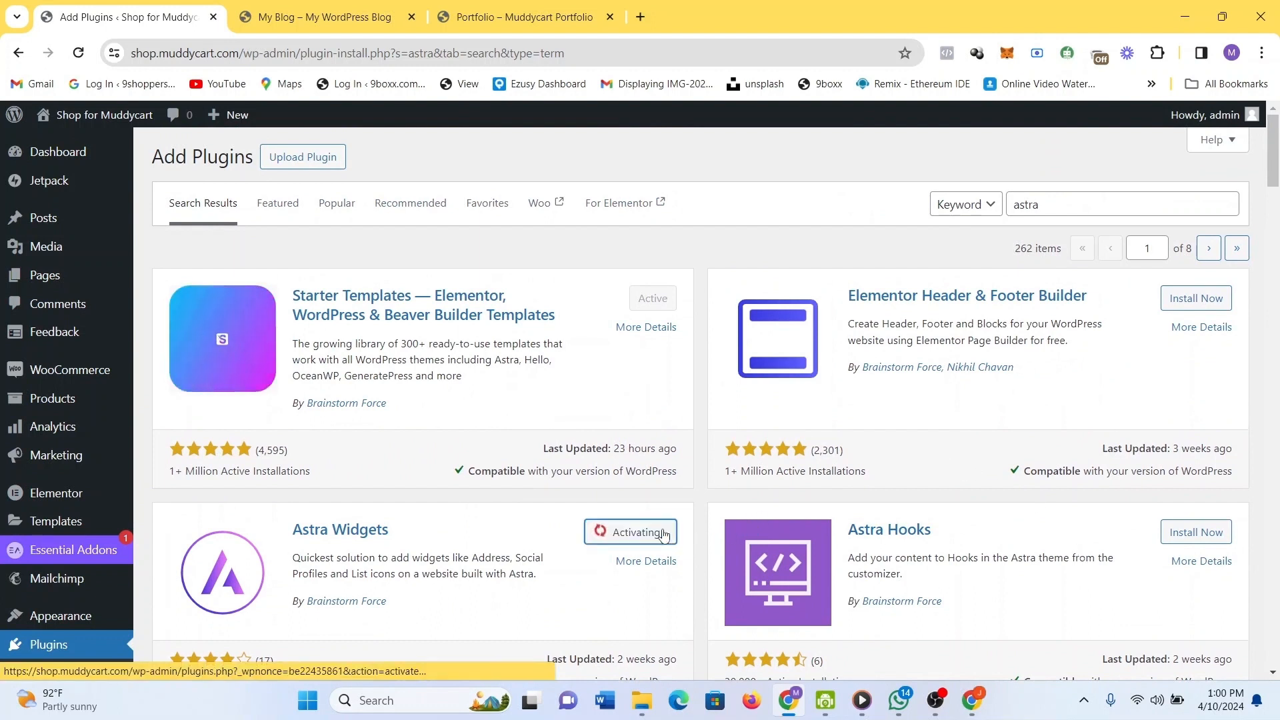
mouse_move(83, 526)
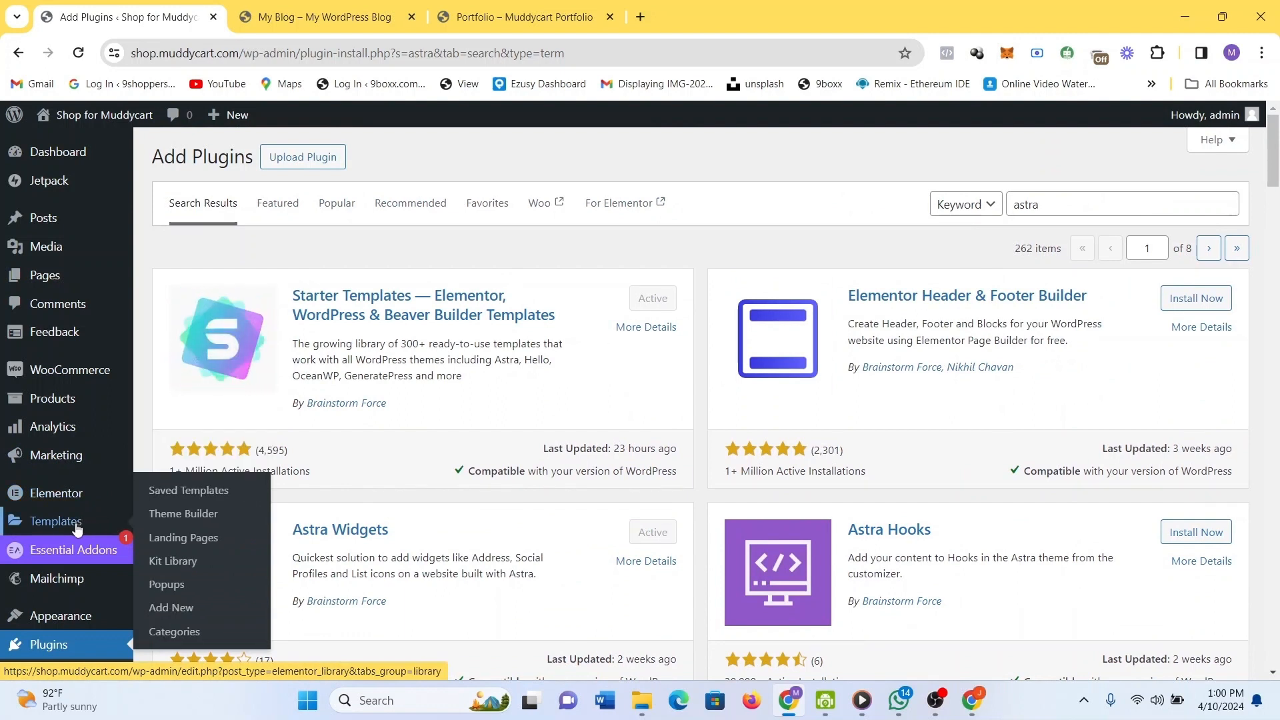
mouse_move(73, 471)
scroll(77, 476, down, 1)
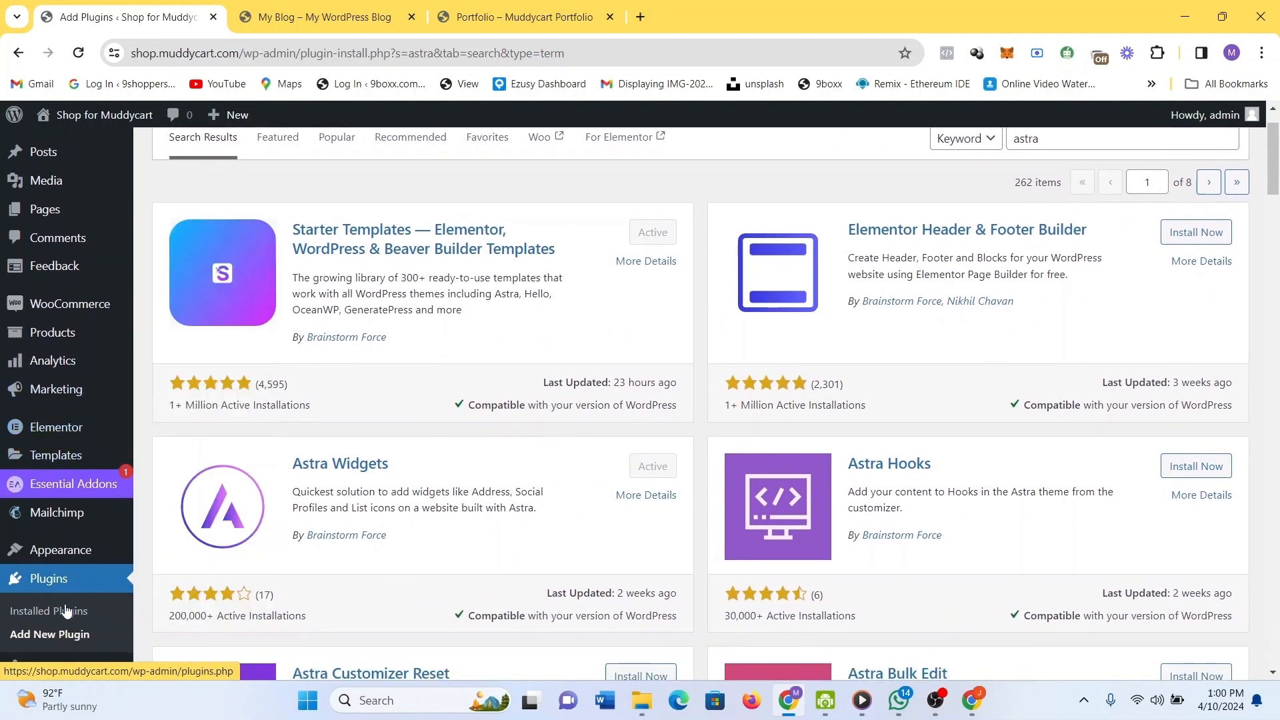
Open the installed Plugins list and launch the Essential Addons for Elementor 'Go Pro' pricing page.
click(54, 590)
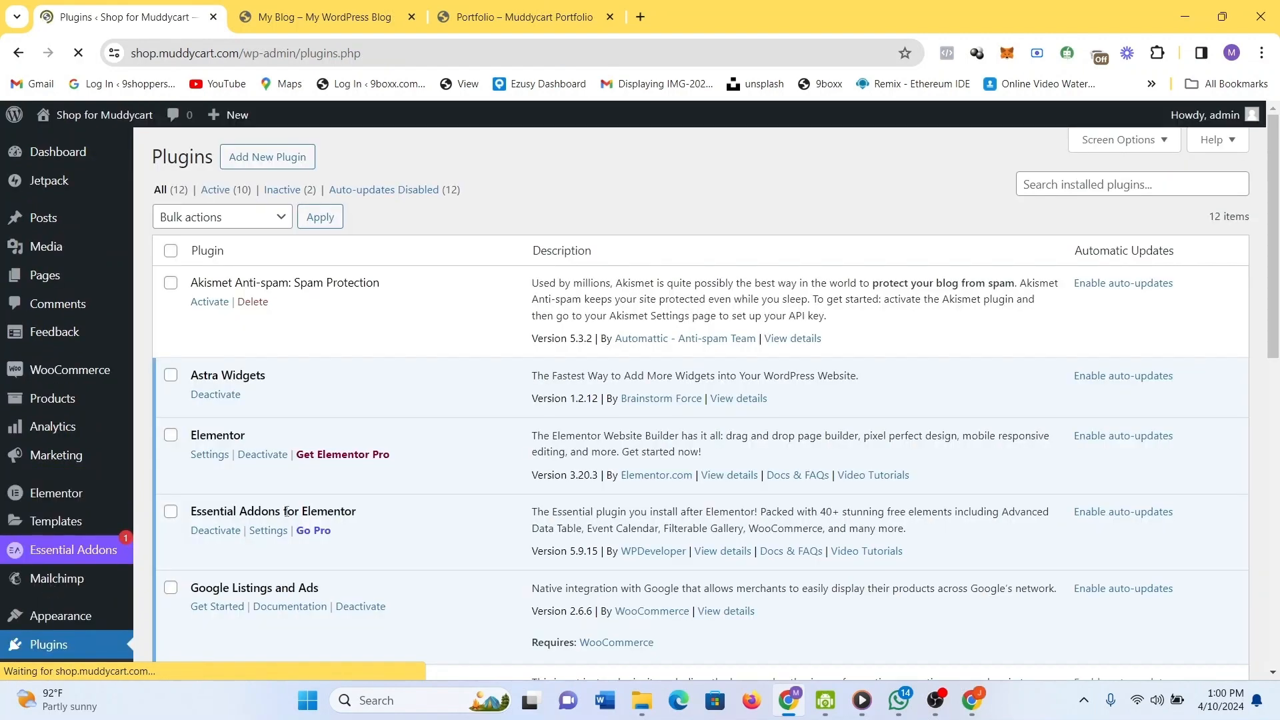
scroll(281, 459, down, 1)
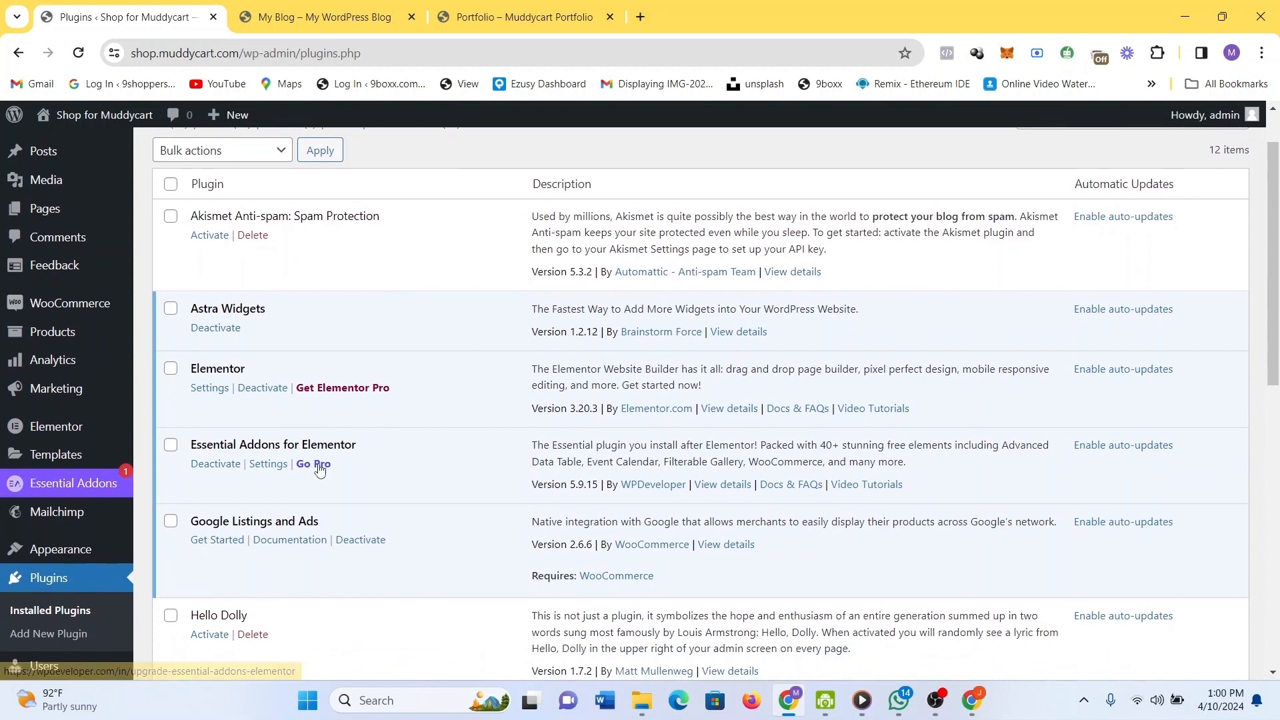
click(319, 465)
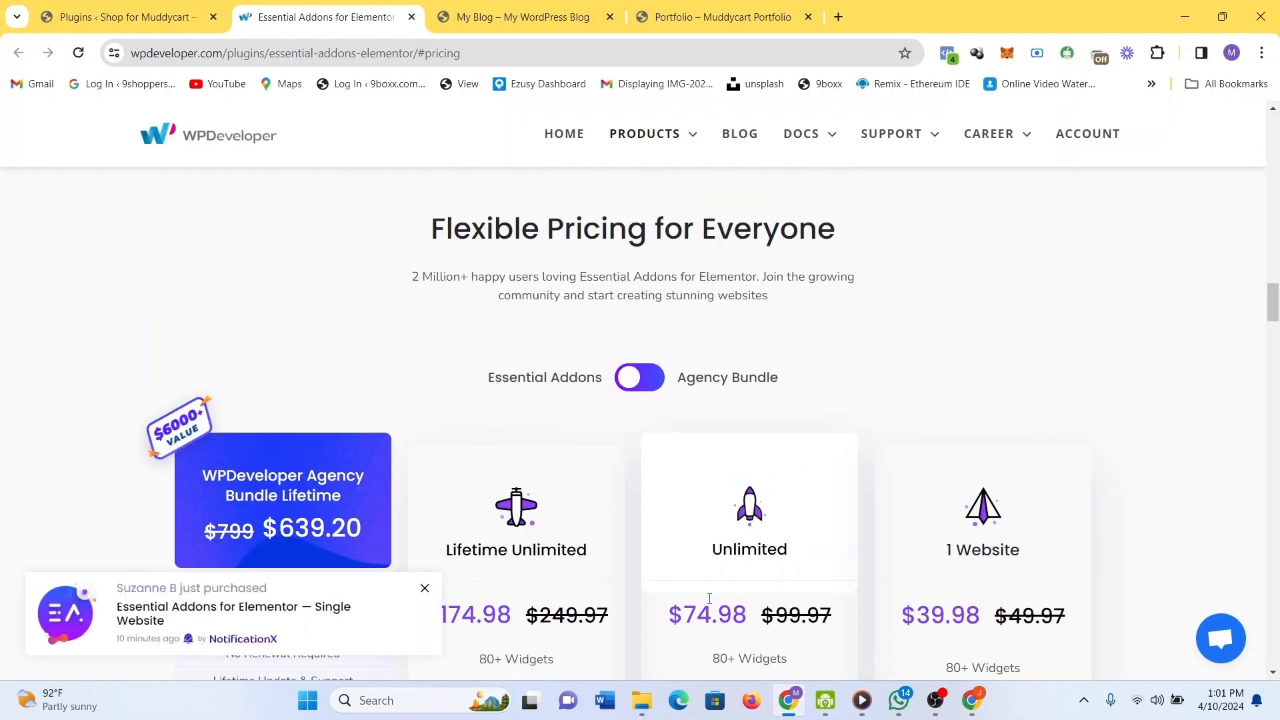
Scroll through the pricing plans, from $39.98 per website to the $639.20 Agency Bundle Lifetime.
scroll(794, 560, down, 1)
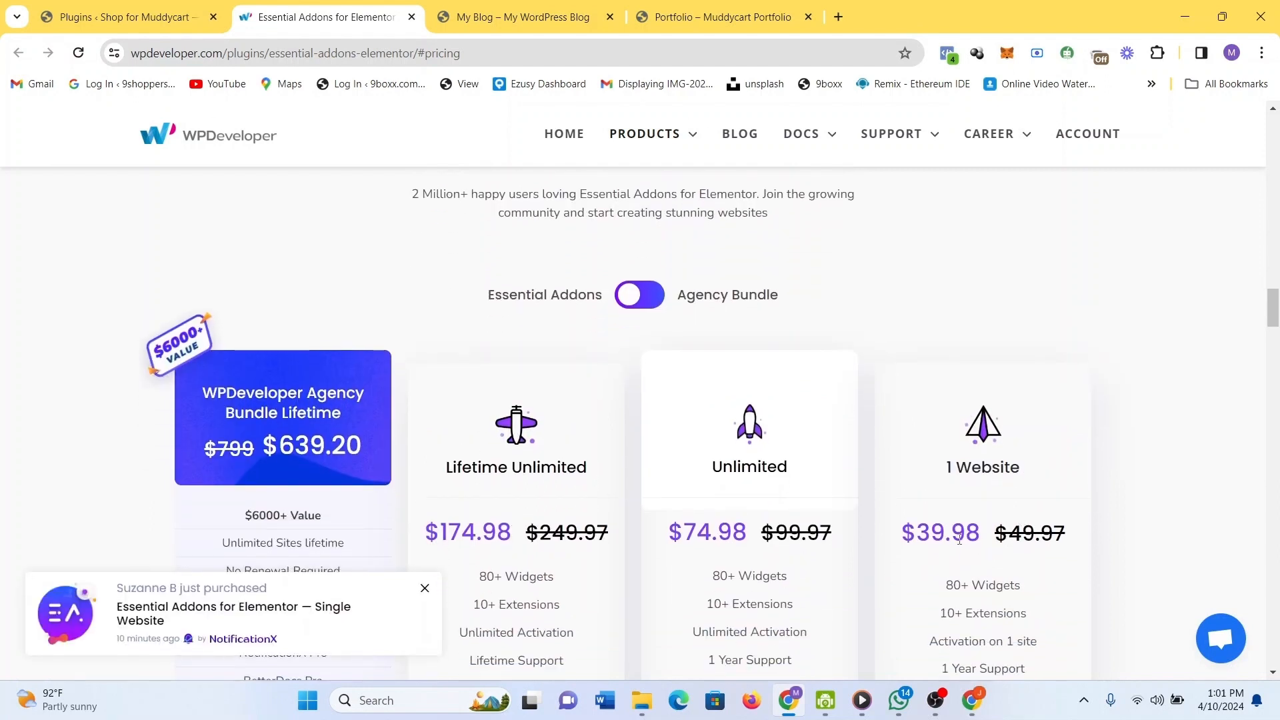
scroll(974, 482, down, 2)
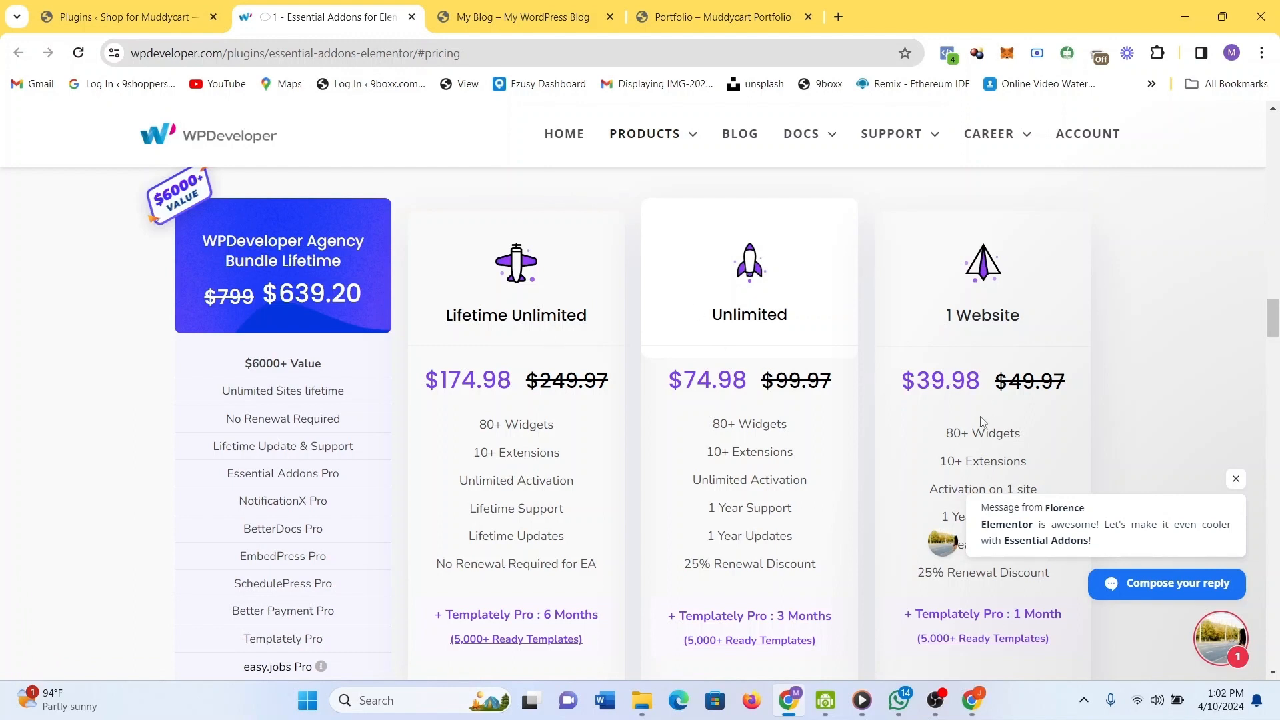
Close the pricing tab and reload the Plugins list, now showing 12 plugins, 10 active.
click(413, 17)
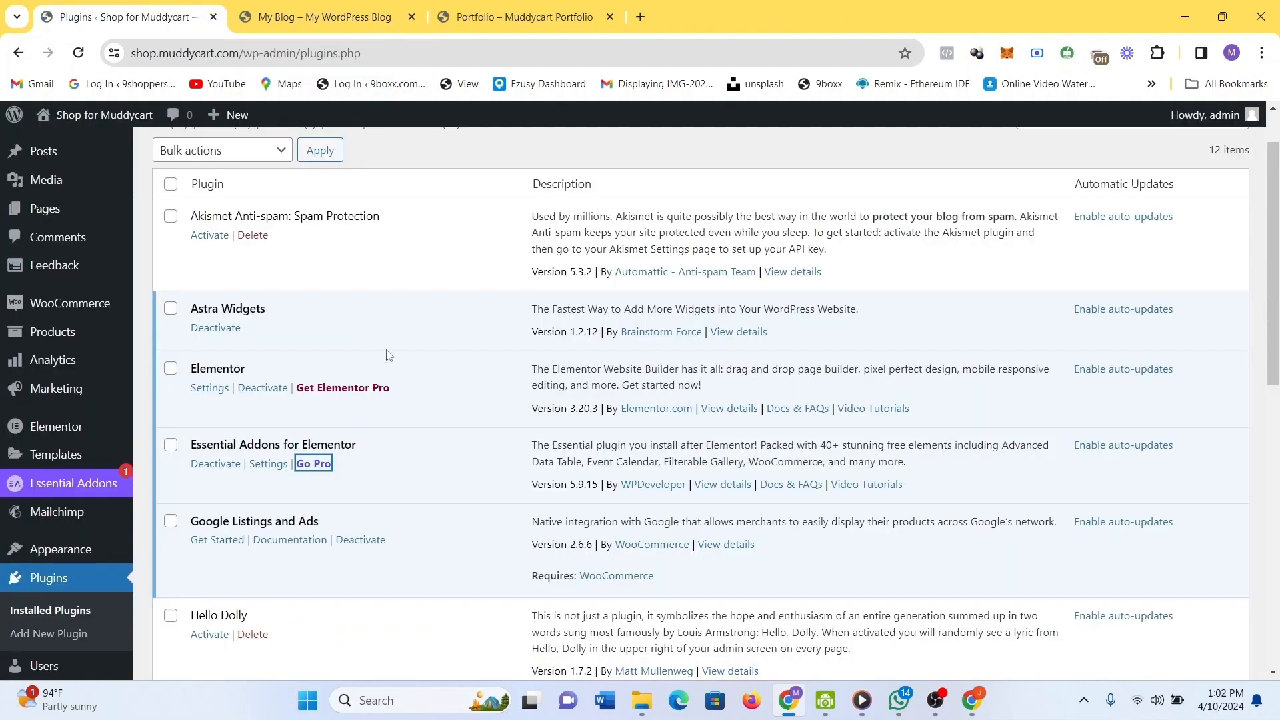
scroll(389, 356, down, 6)
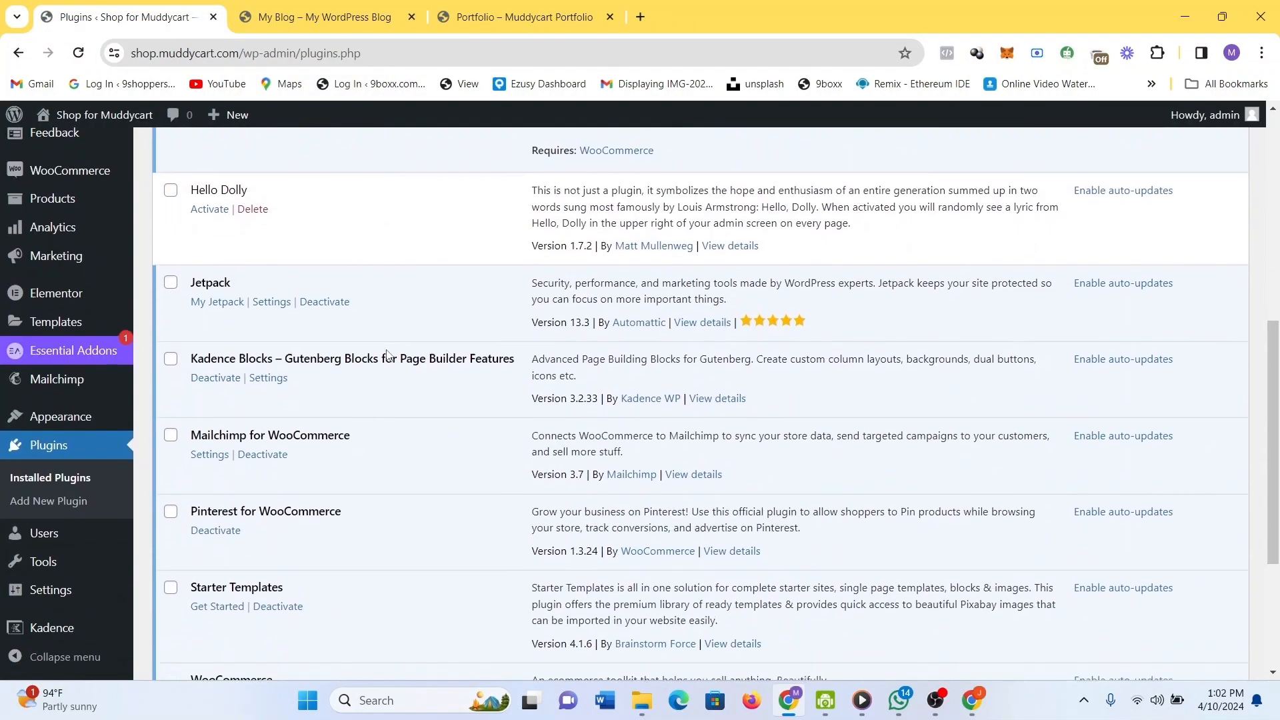
scroll(387, 351, down, 4)
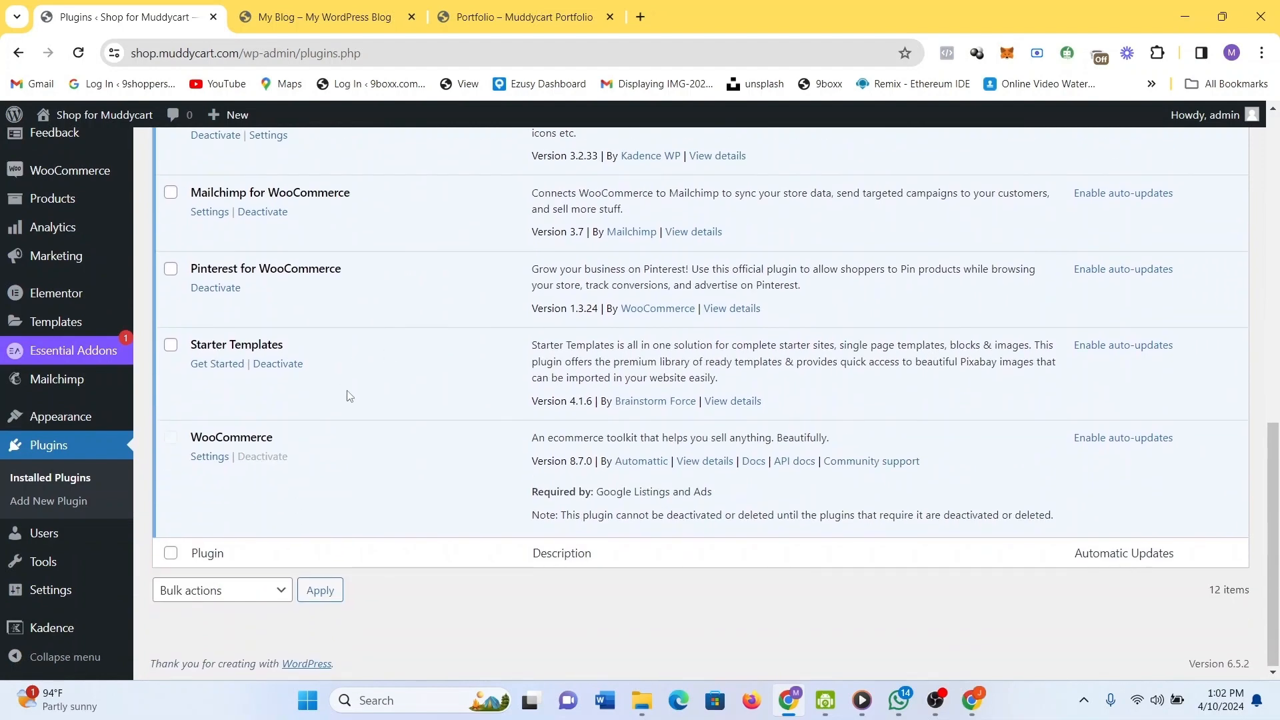
scroll(350, 396, up, 1)
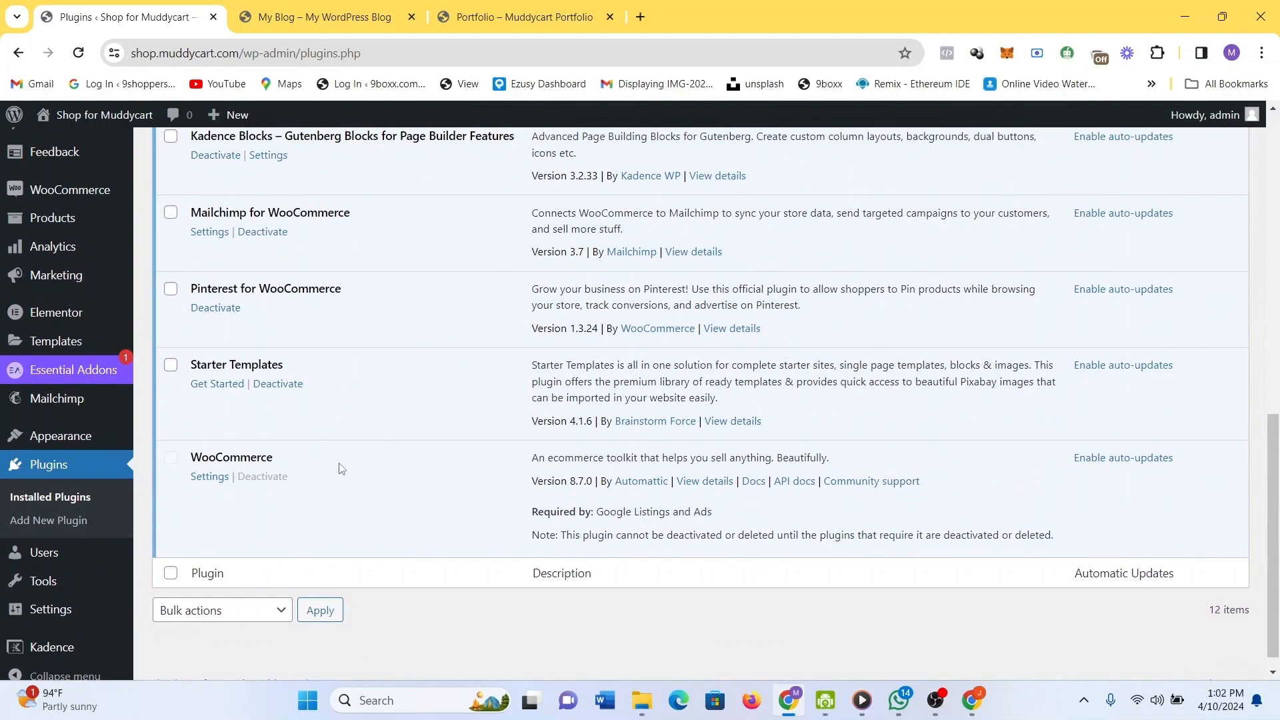
scroll(340, 469, down, 1)
scroll(278, 338, up, 10)
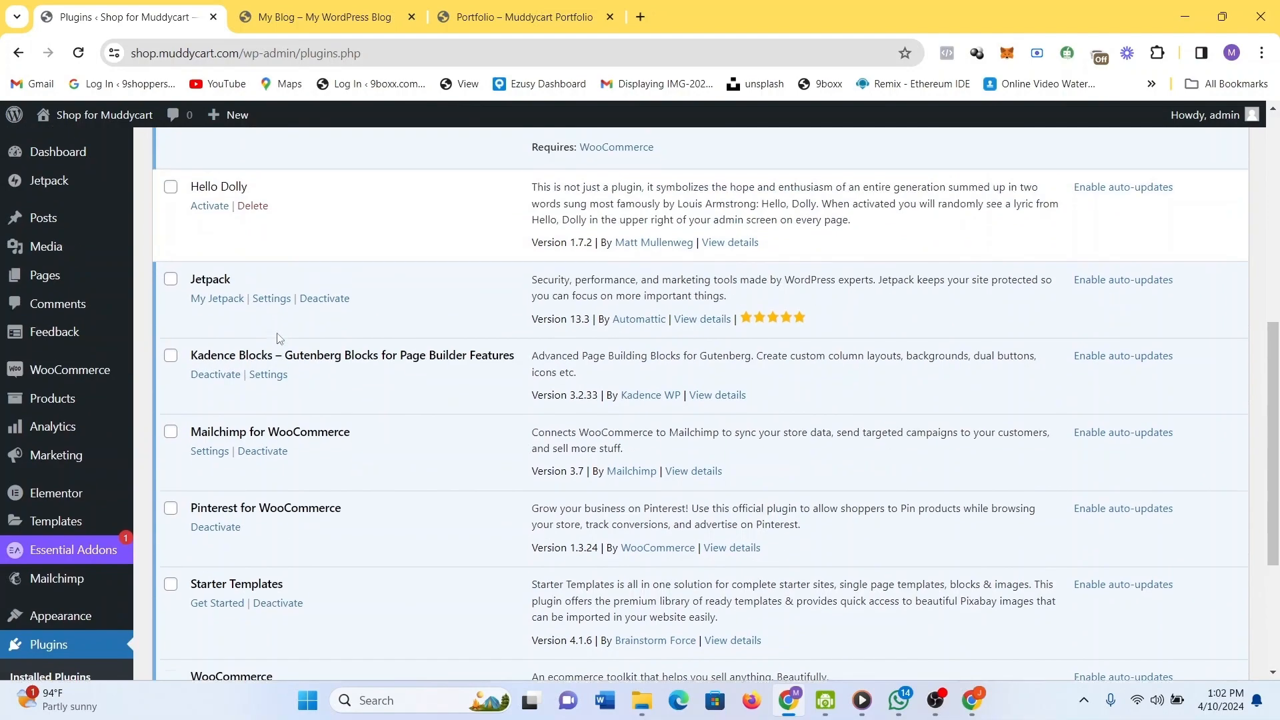
scroll(278, 338, down, 1)
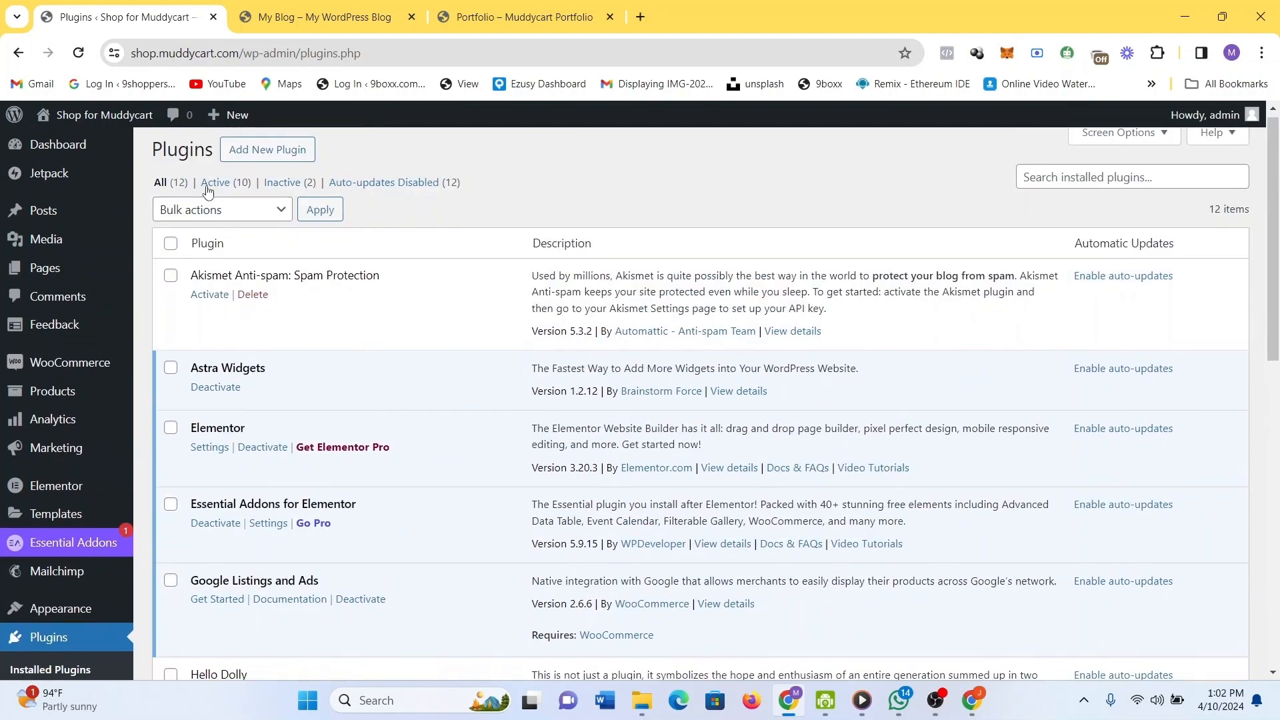
scroll(159, 356, down, 2)
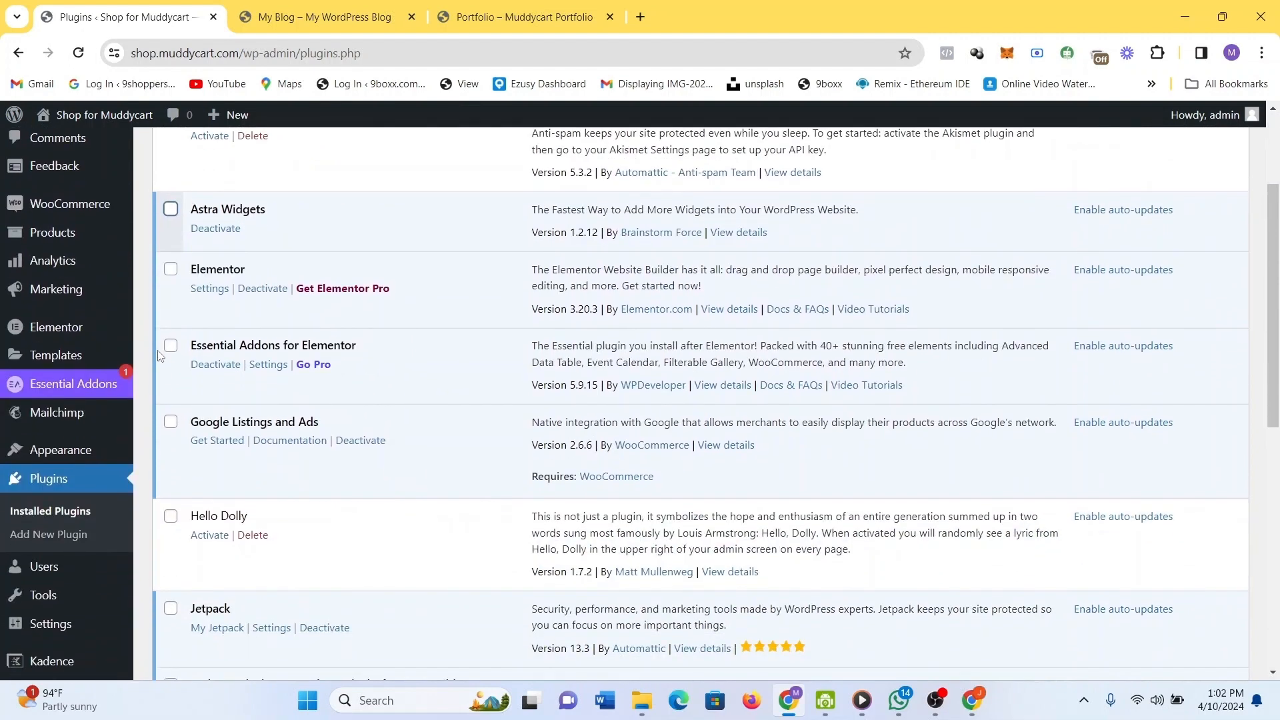
scroll(110, 551, down, 2)
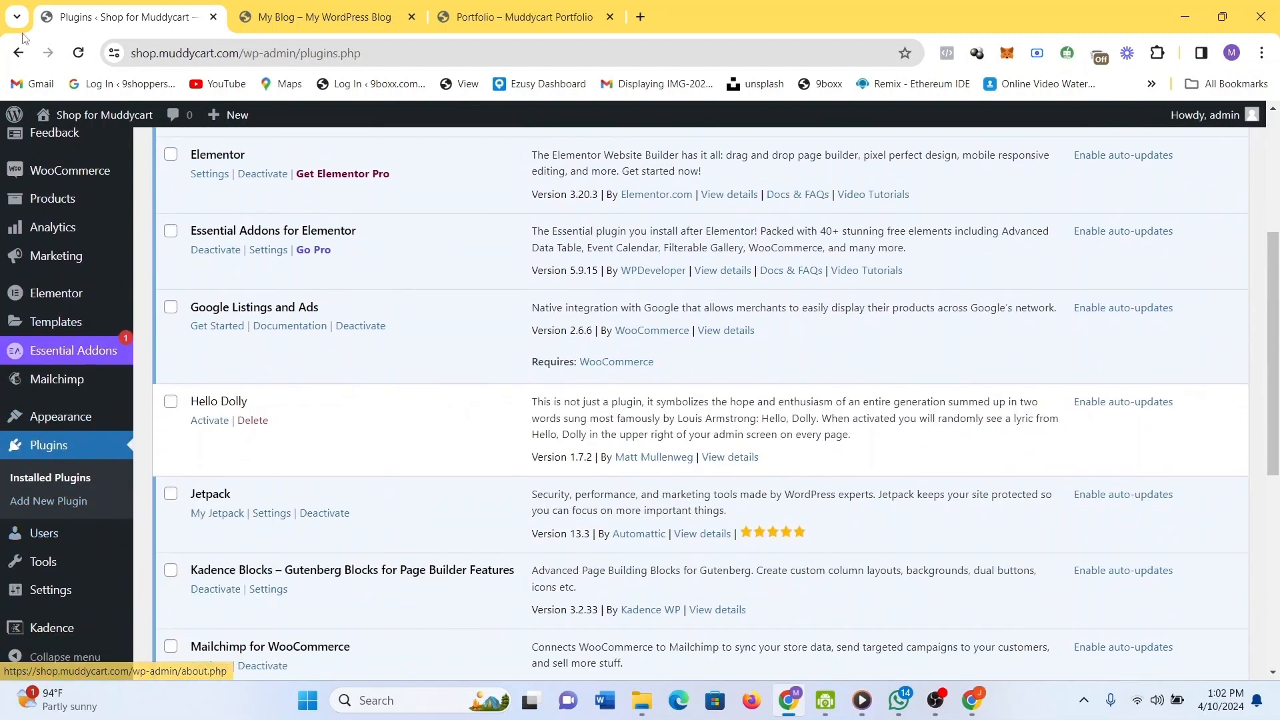
click(84, 58)
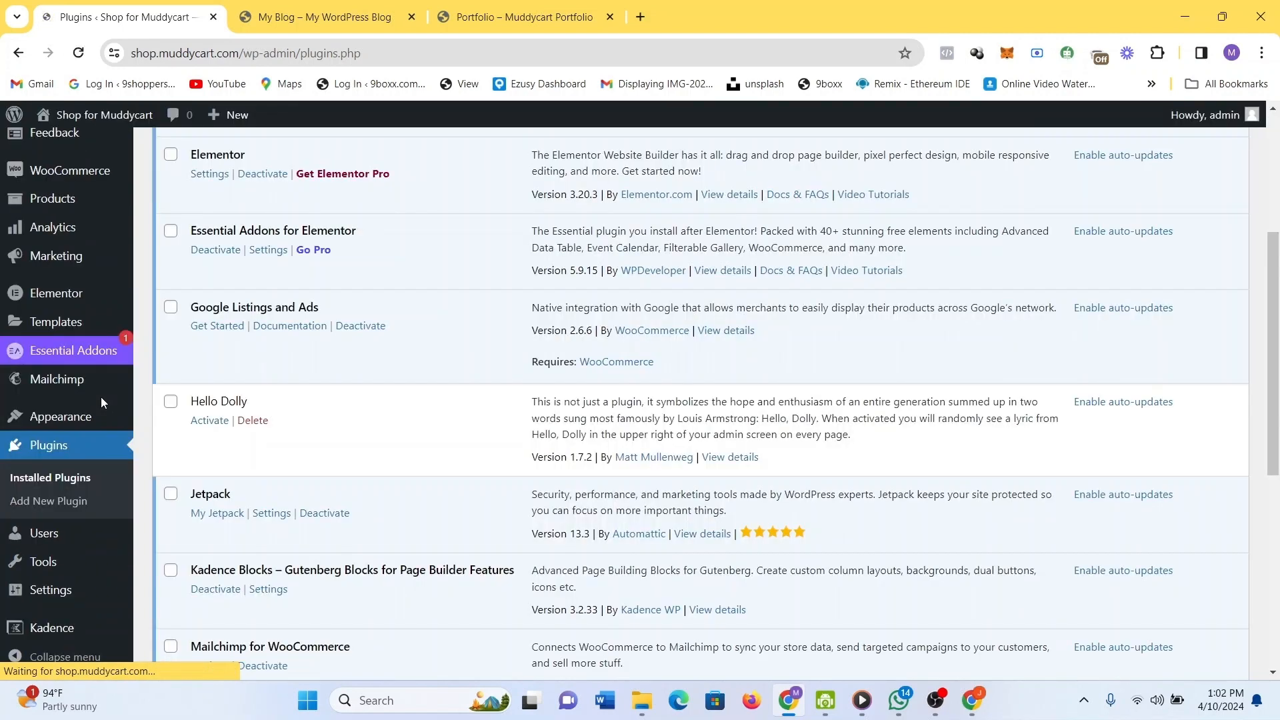
Check Elementor's empty Saved Templates page, return to Plugins, and start the Starter Templates setup.
click(72, 321)
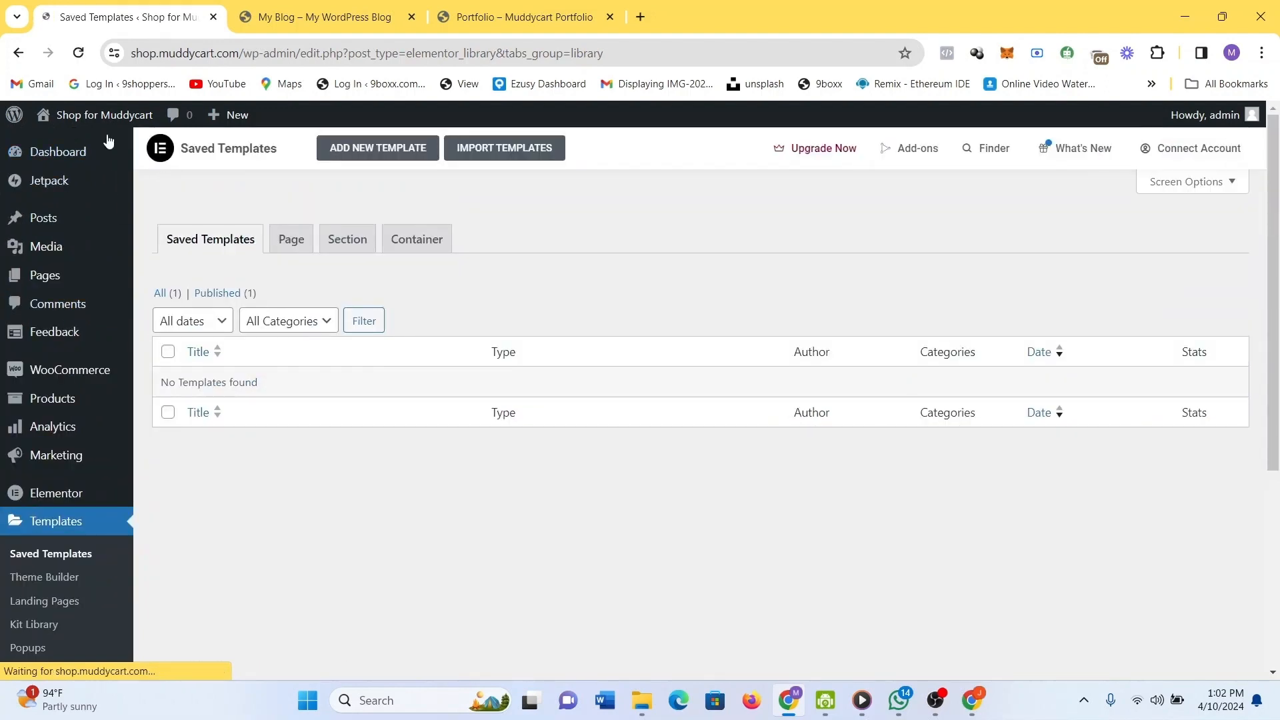
click(22, 50)
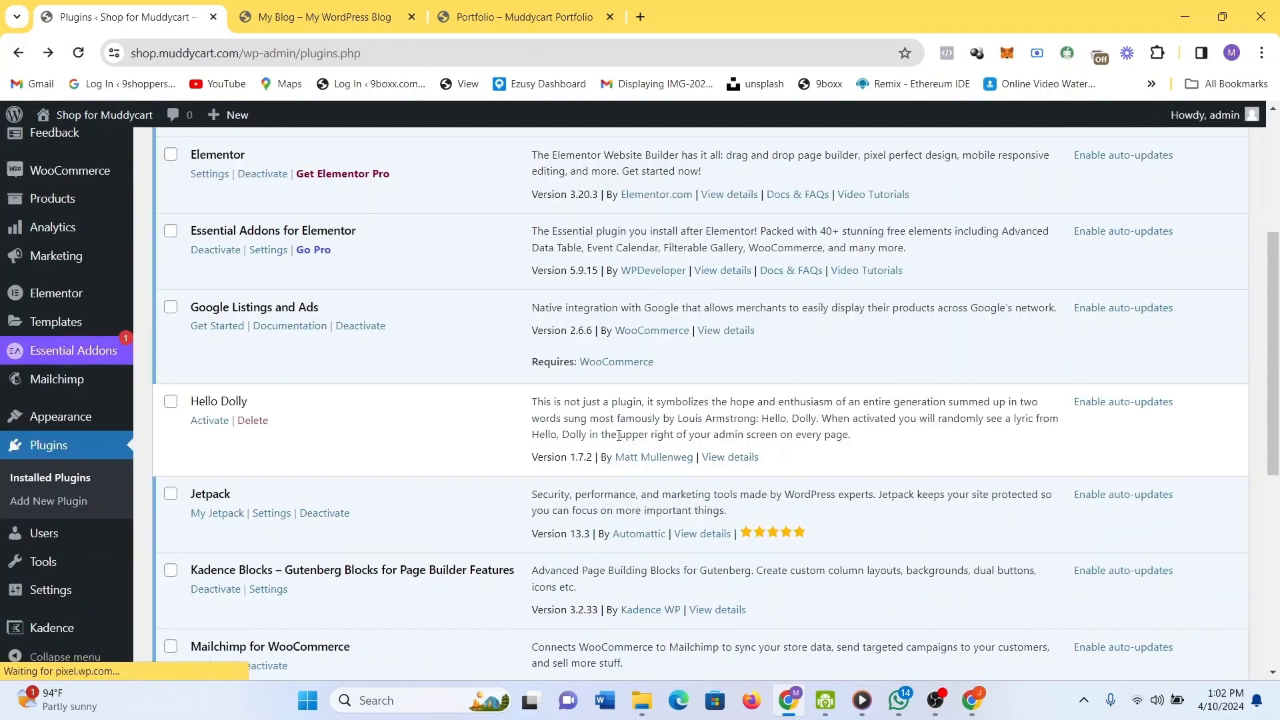
scroll(619, 435, down, 7)
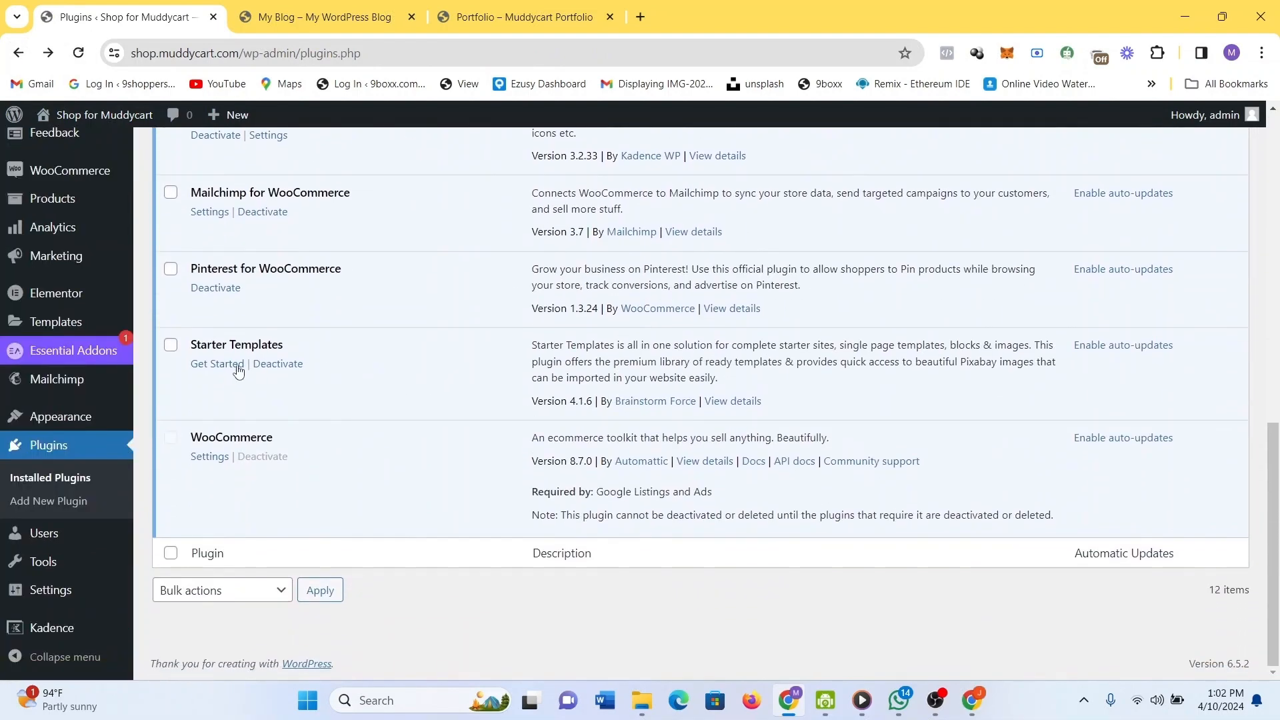
click(234, 369)
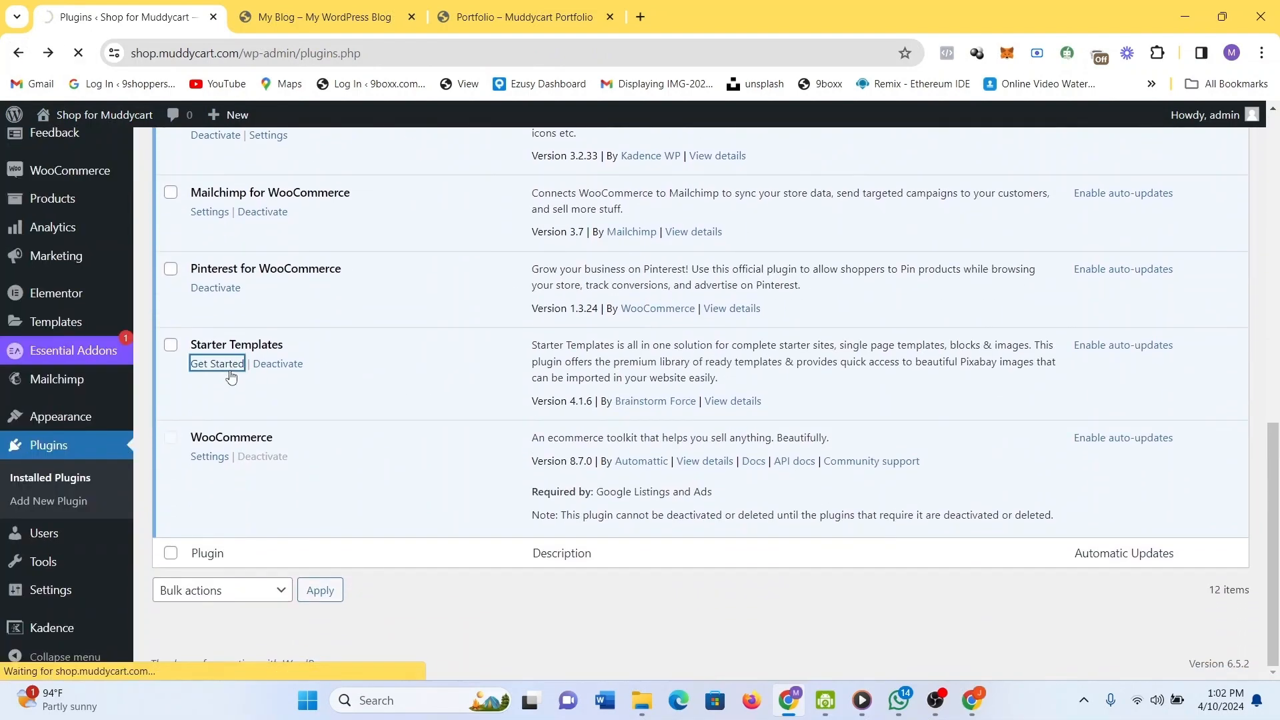
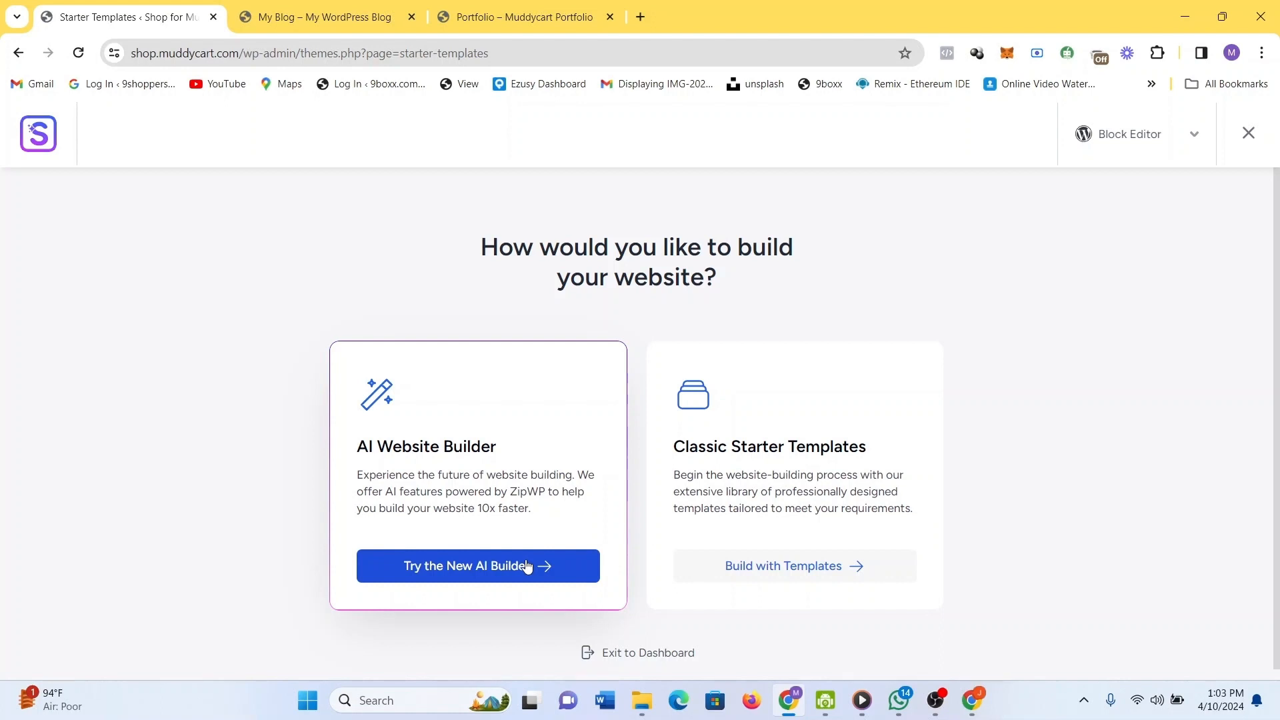
Choose the new AI builder and get started to reach ZipWP's Create an Account page.
click(526, 566)
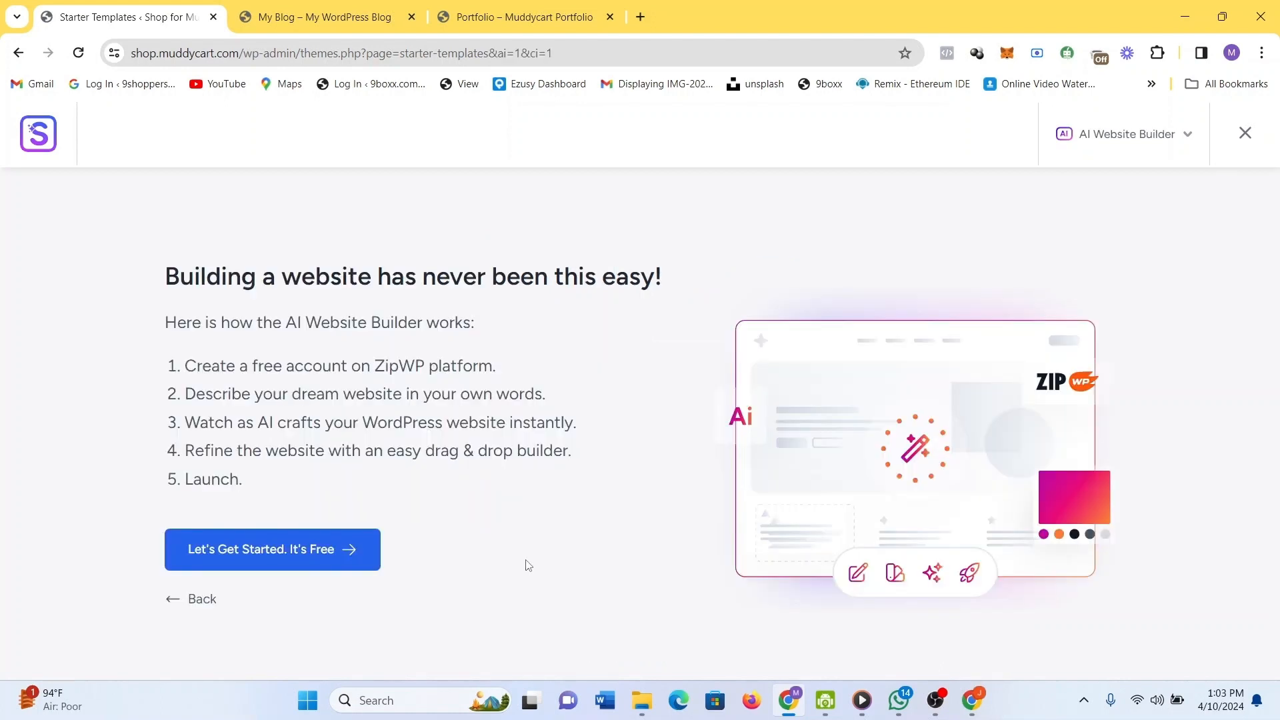
click(343, 545)
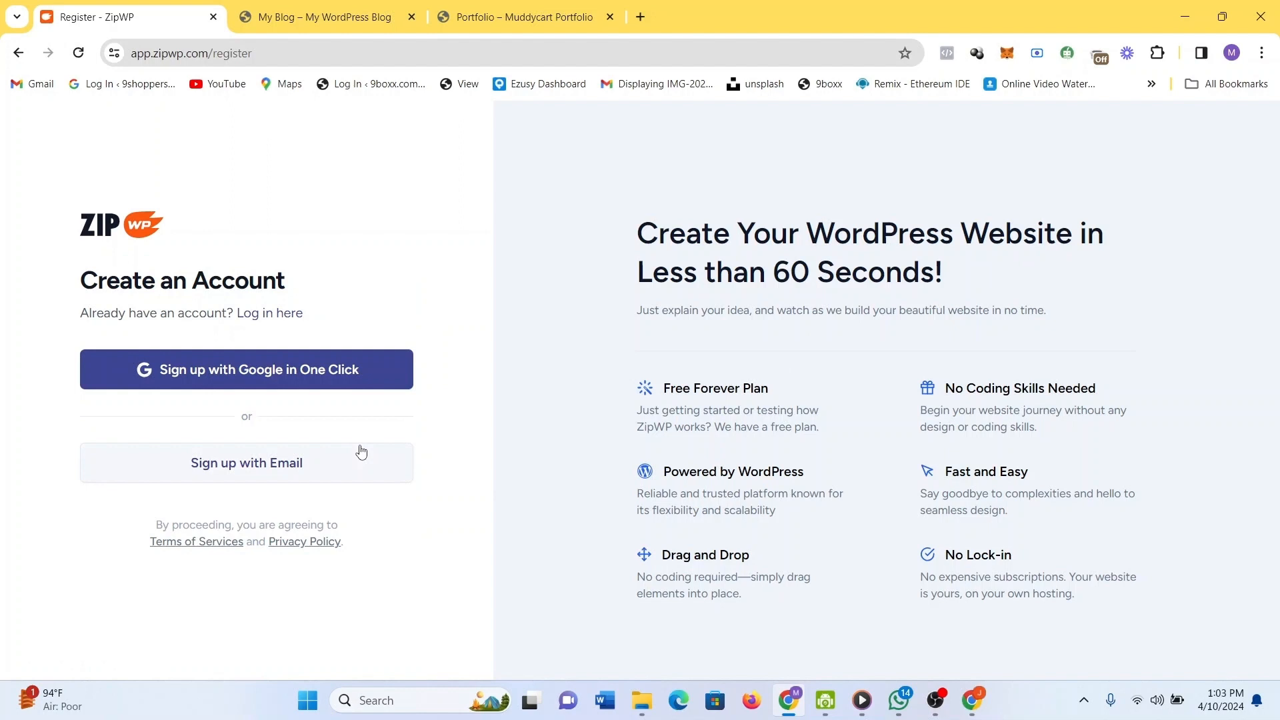
Sign up for ZipWP with Google and authorize linking the account to the shop site.
click(306, 389)
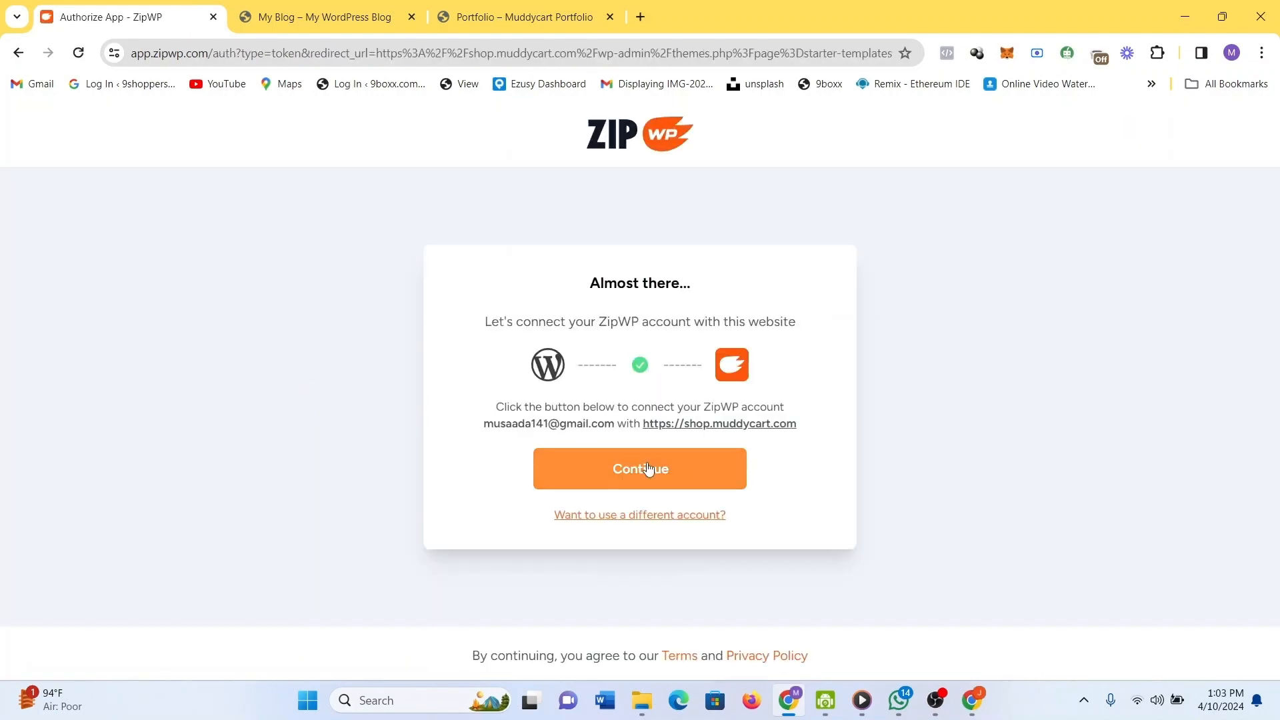
click(648, 468)
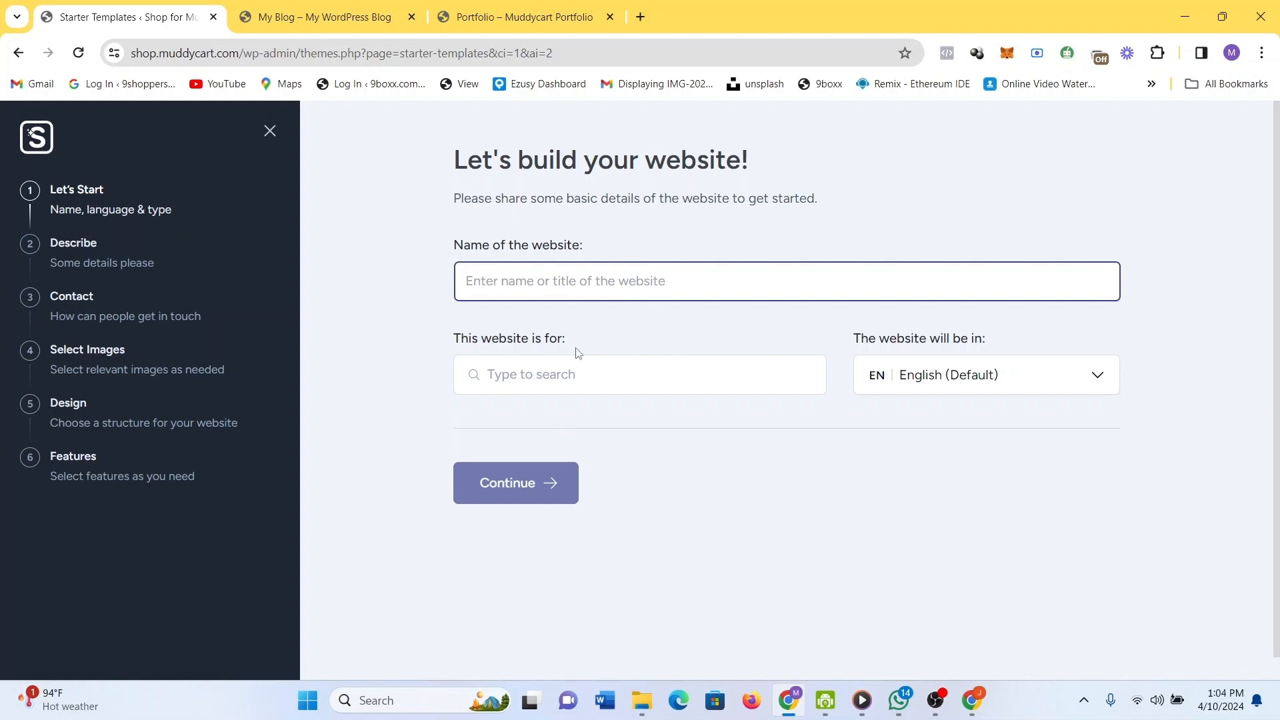
Enter 'Shop@Muddycart' as the website name.
text(Shop by)
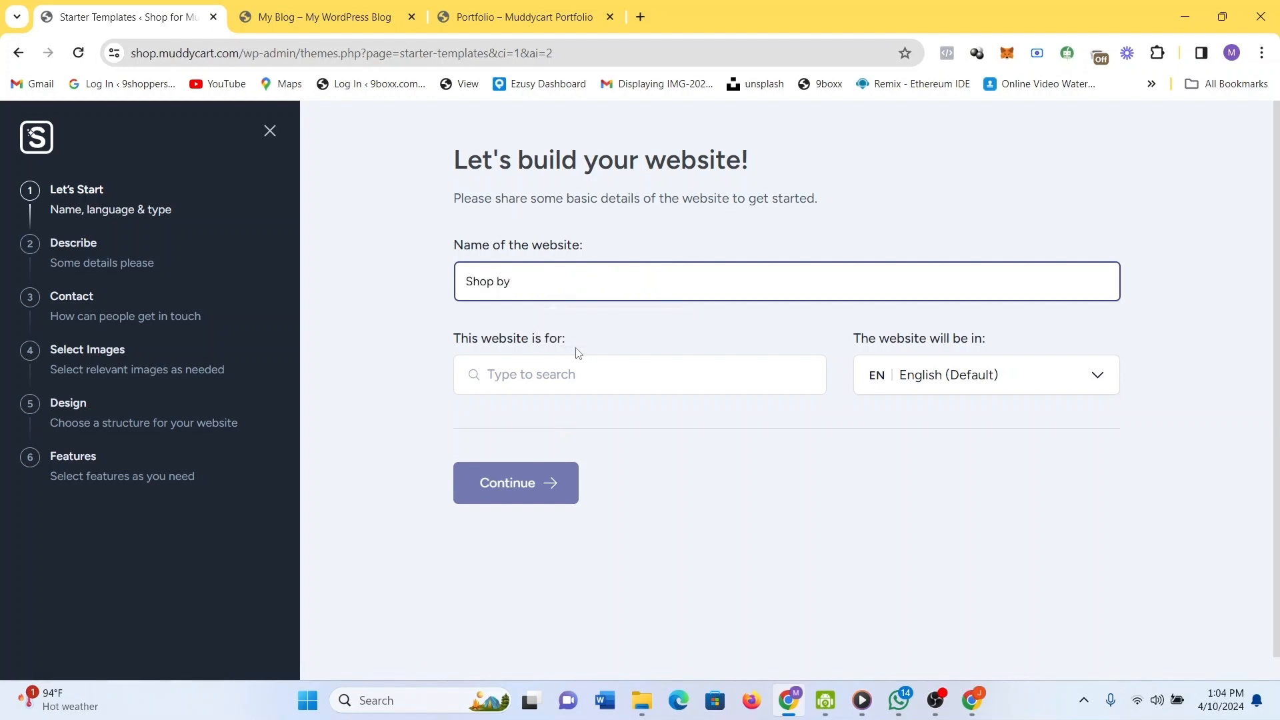
key(BackSpace)
key(BackSpace)
text(#)
key(BackSpace)
text(@)
text(Mi)
key(BackSpace)
text(Muddyv)
key(BackSpace)
text(cart)
Set the website category to E-Commerce and continue.
click(645, 371)
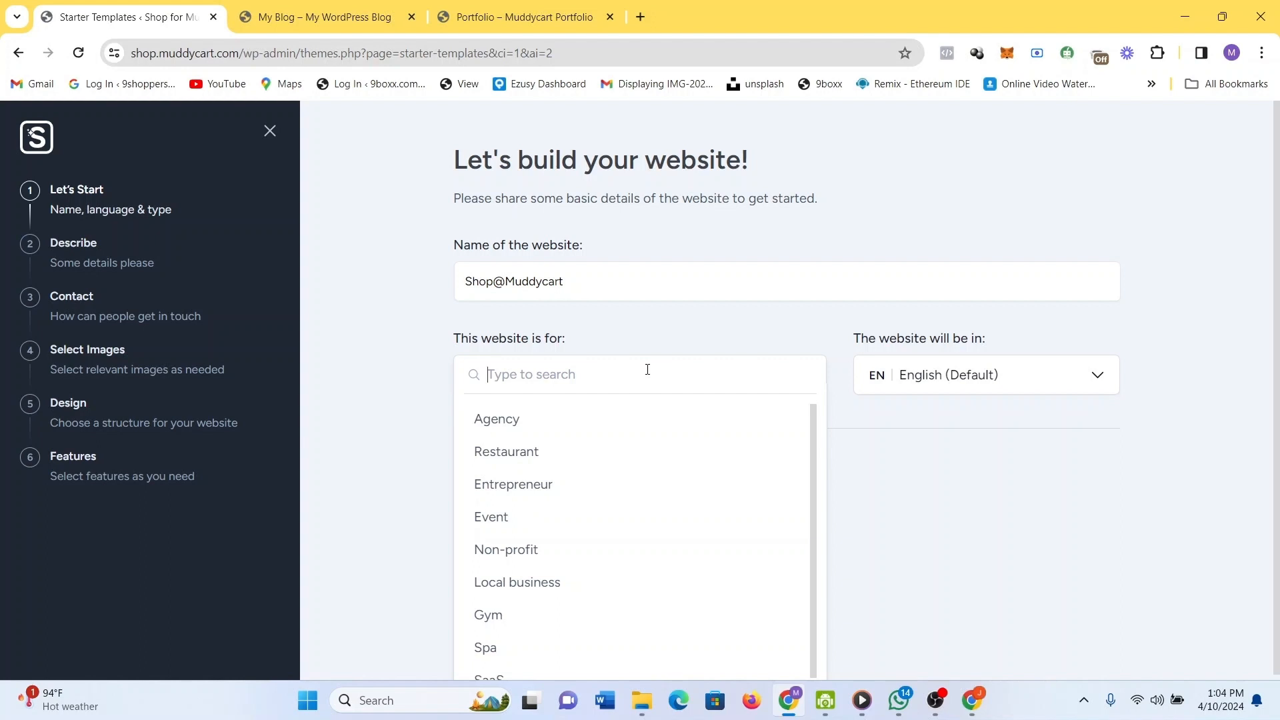
text(e)
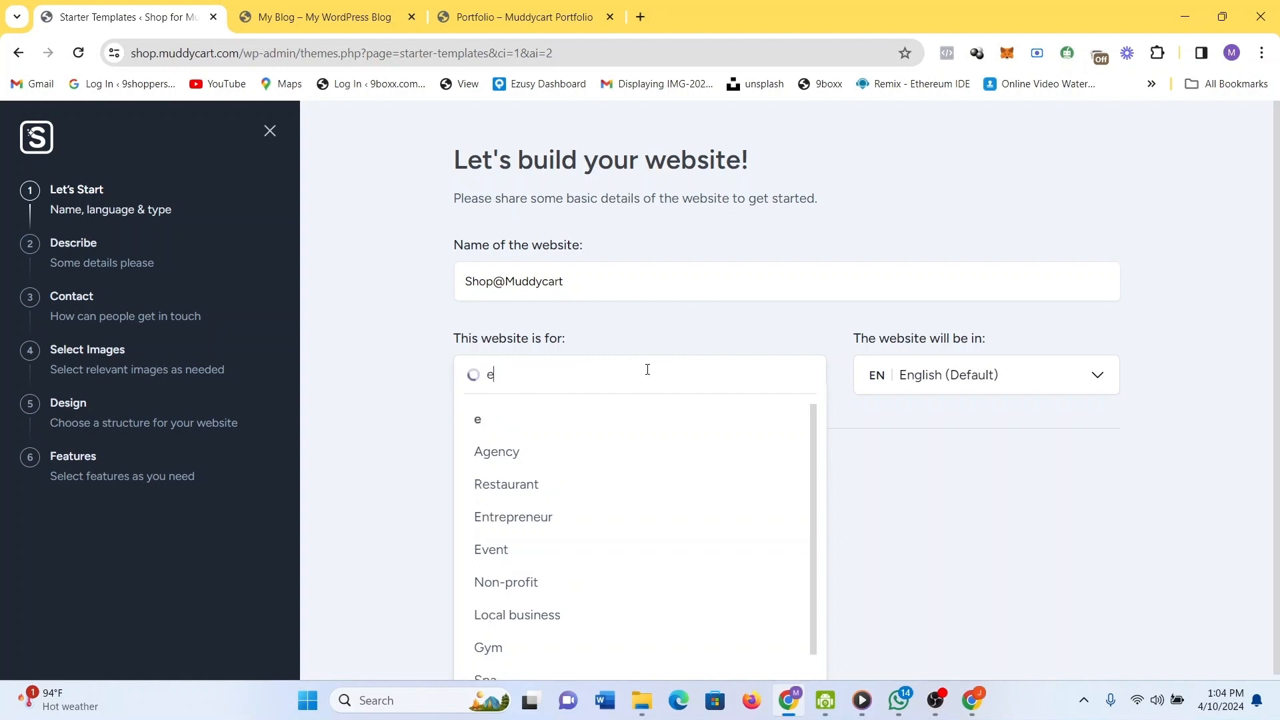
text(comm)
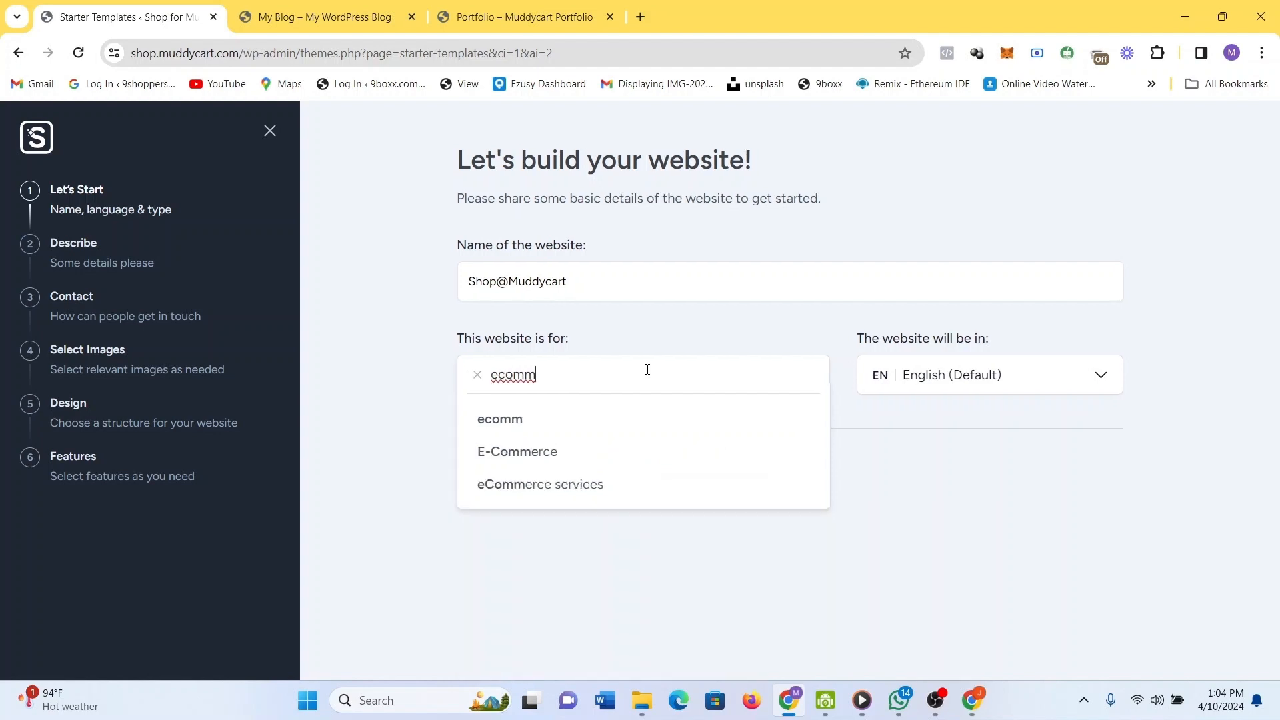
click(592, 454)
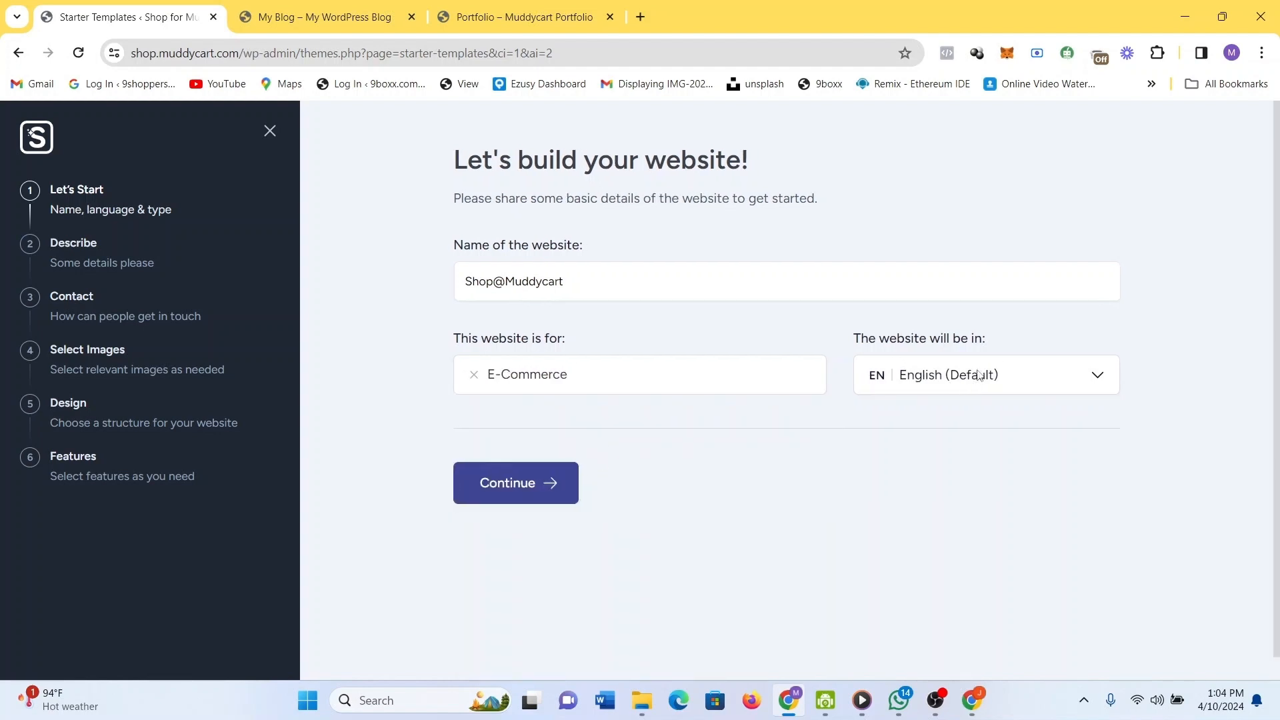
click(560, 483)
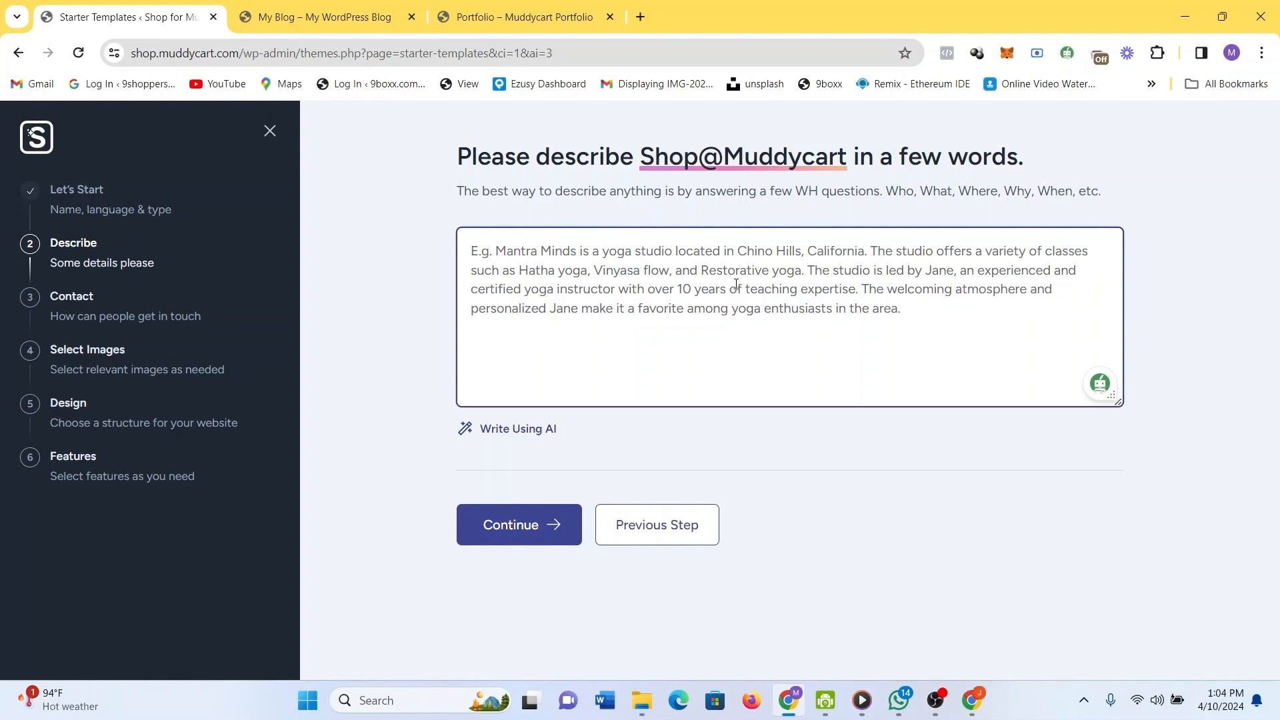
Start the description: an ecommerce store based in Lagos, Nigeria offering various products and services.
text(I)
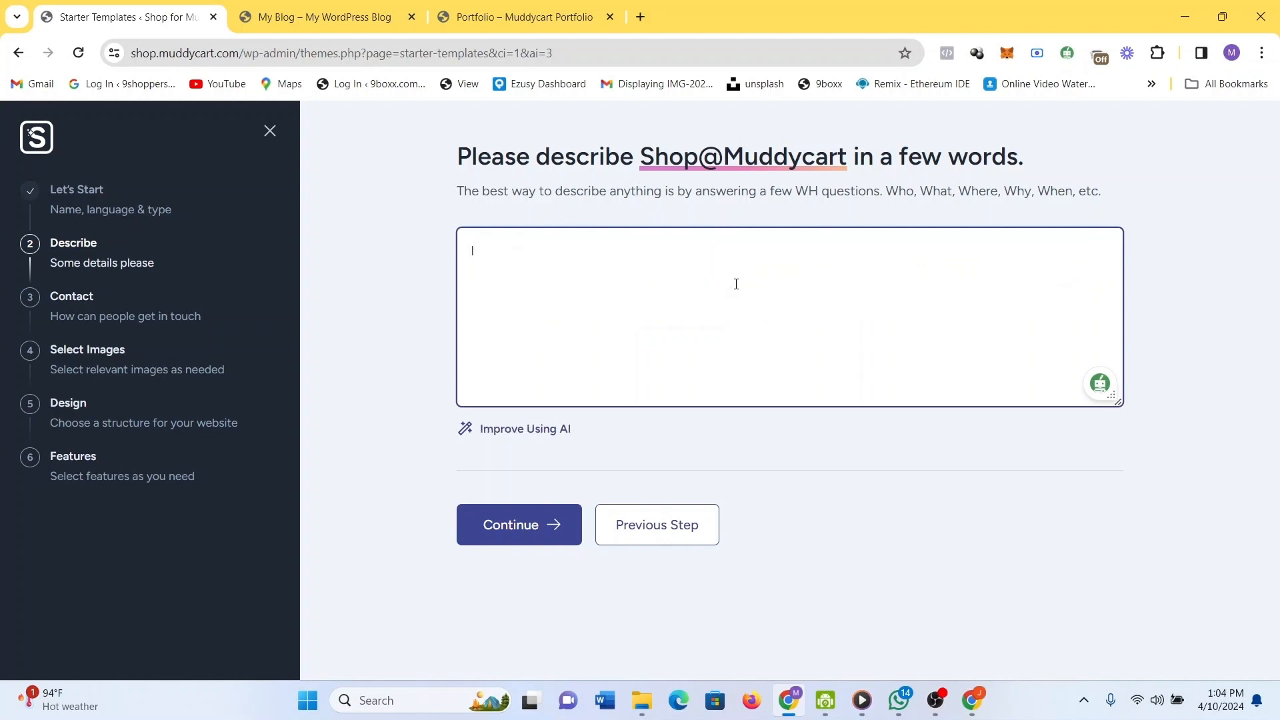
key(BackSpace)
text(This is an ecommerce )
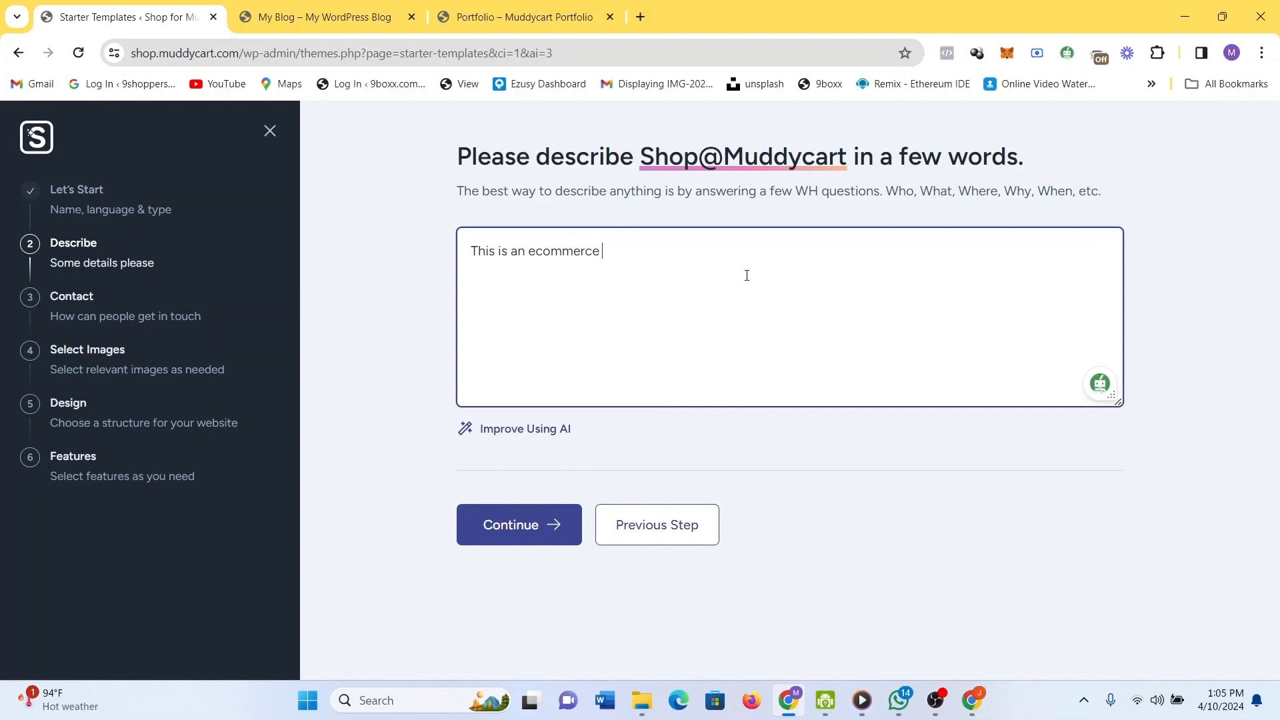
text(store )
text(with)
key(BackSpace)
key(BackSpace)
key(BackSpace)
key(BackSpace)
text(based in Lagos,)
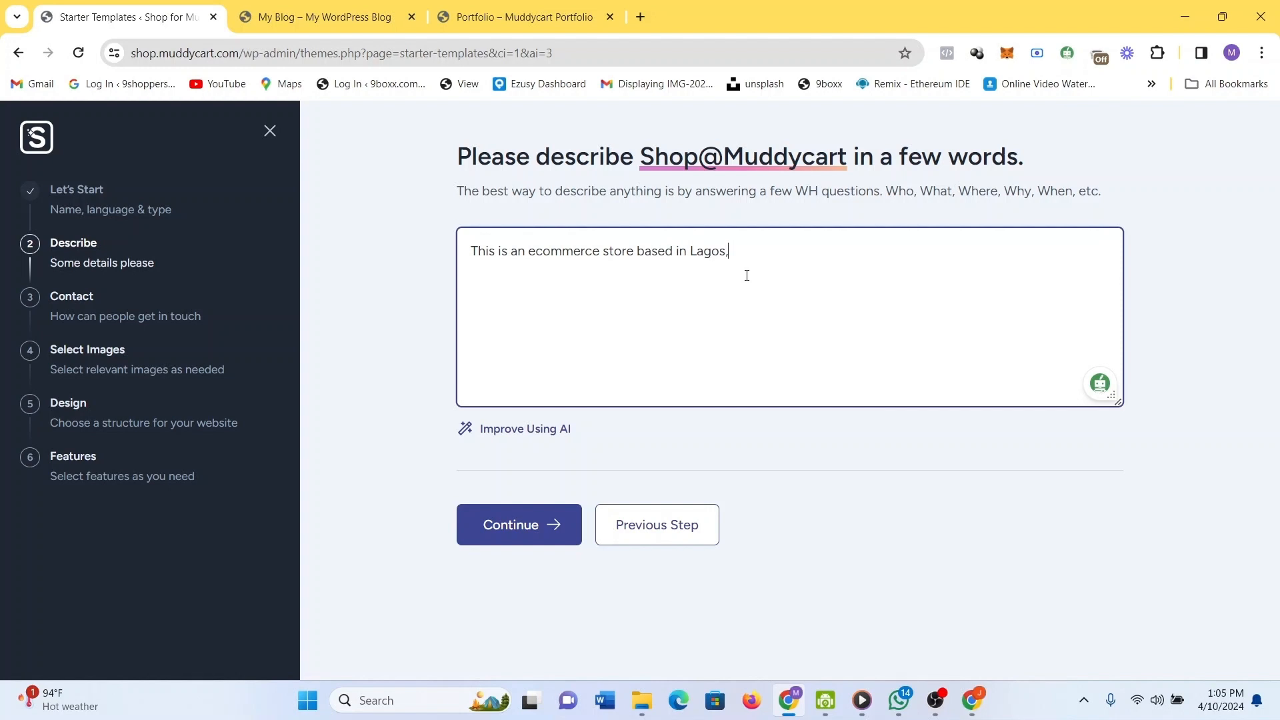
text( Nigeria)
text(.  I)
text(t)
text( s)
text(off)
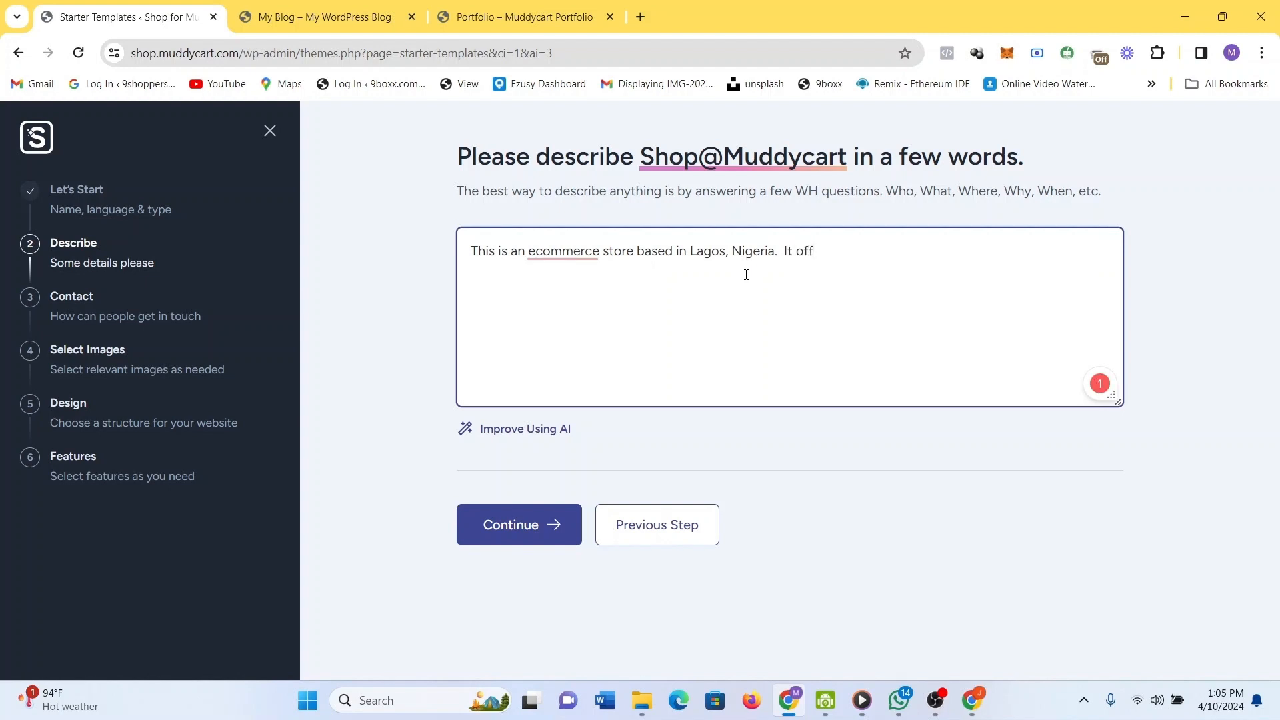
text(ers various p)
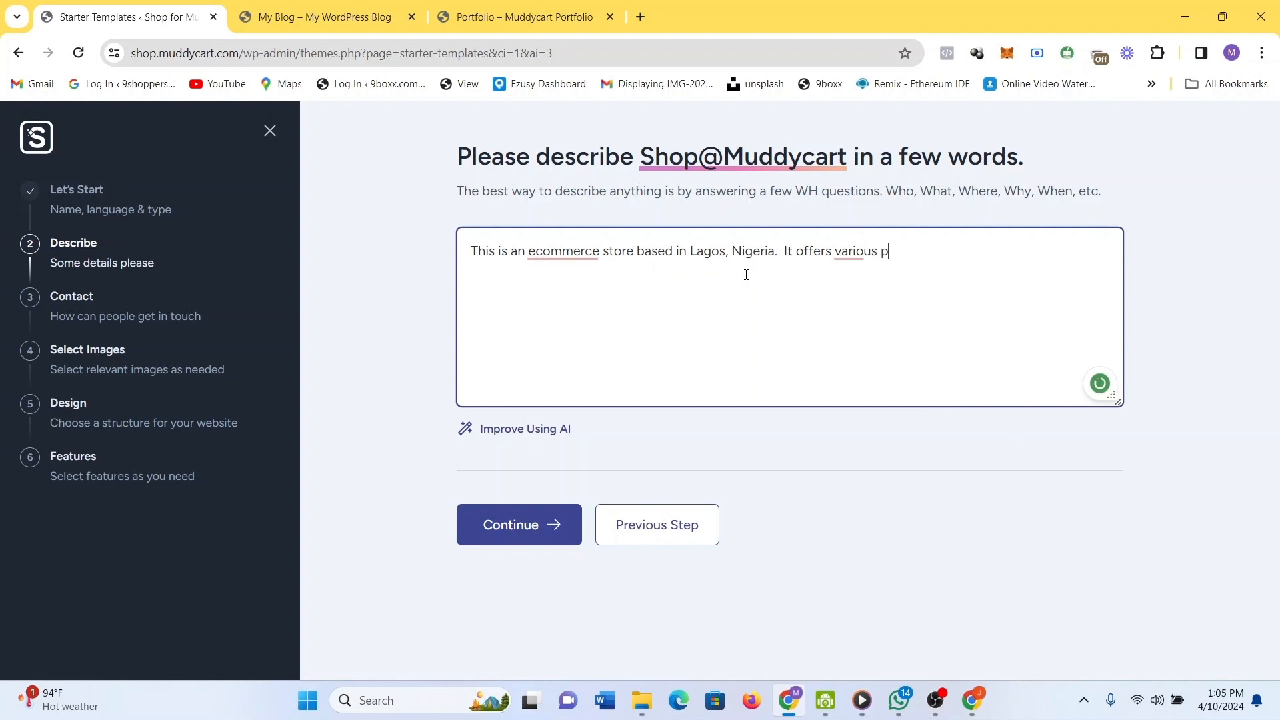
text(roducts and service)
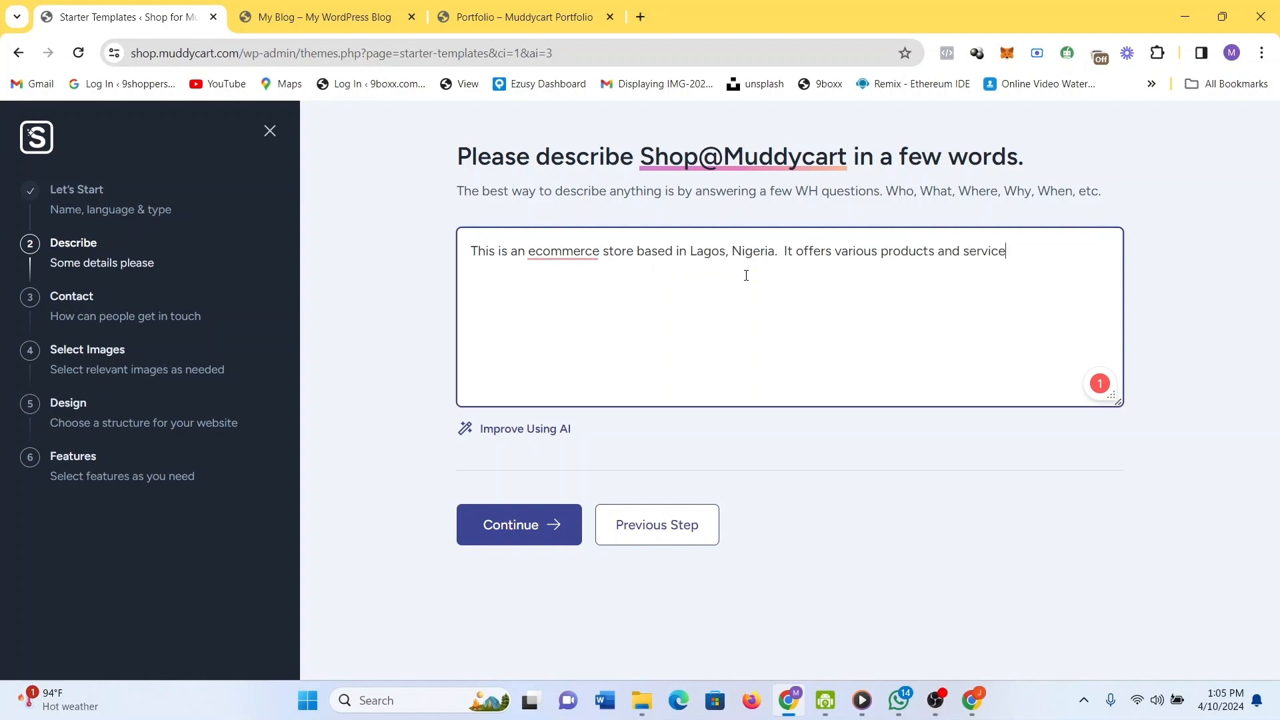
text(s from house)
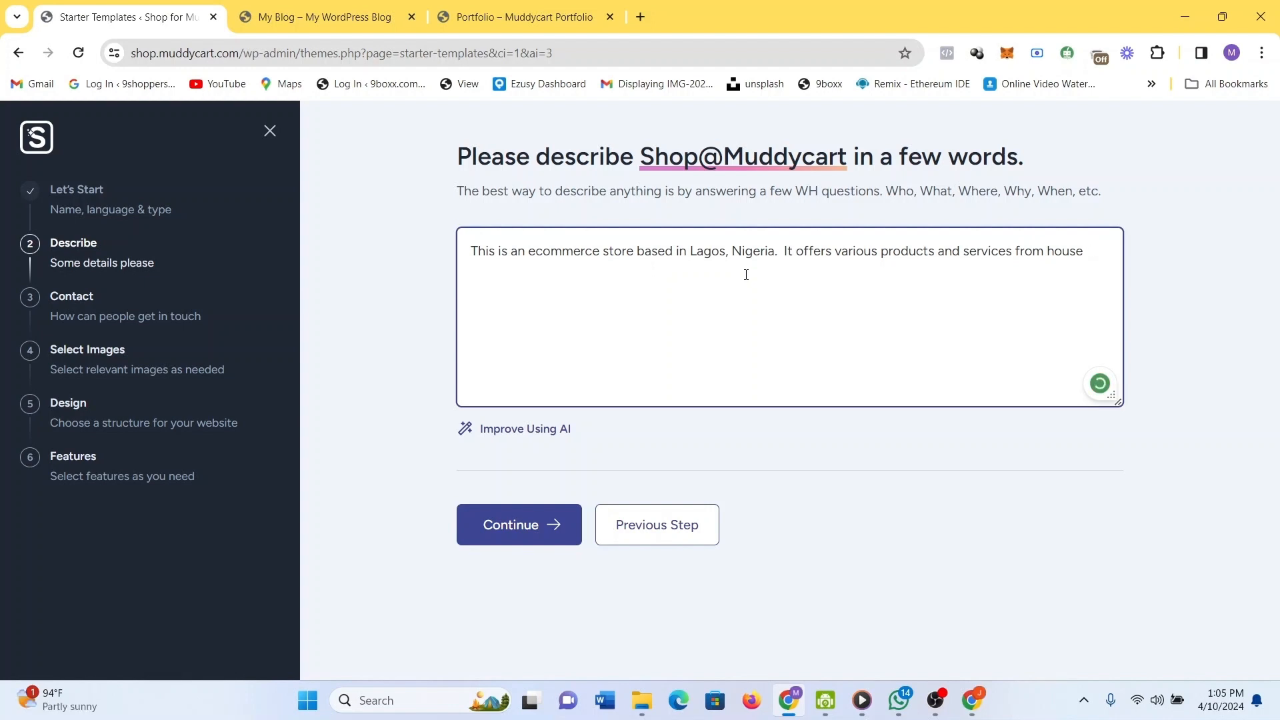
Add households, decor, electronics and gadgets, easy navigation and beautiful designs, then continue.
text(holds, )
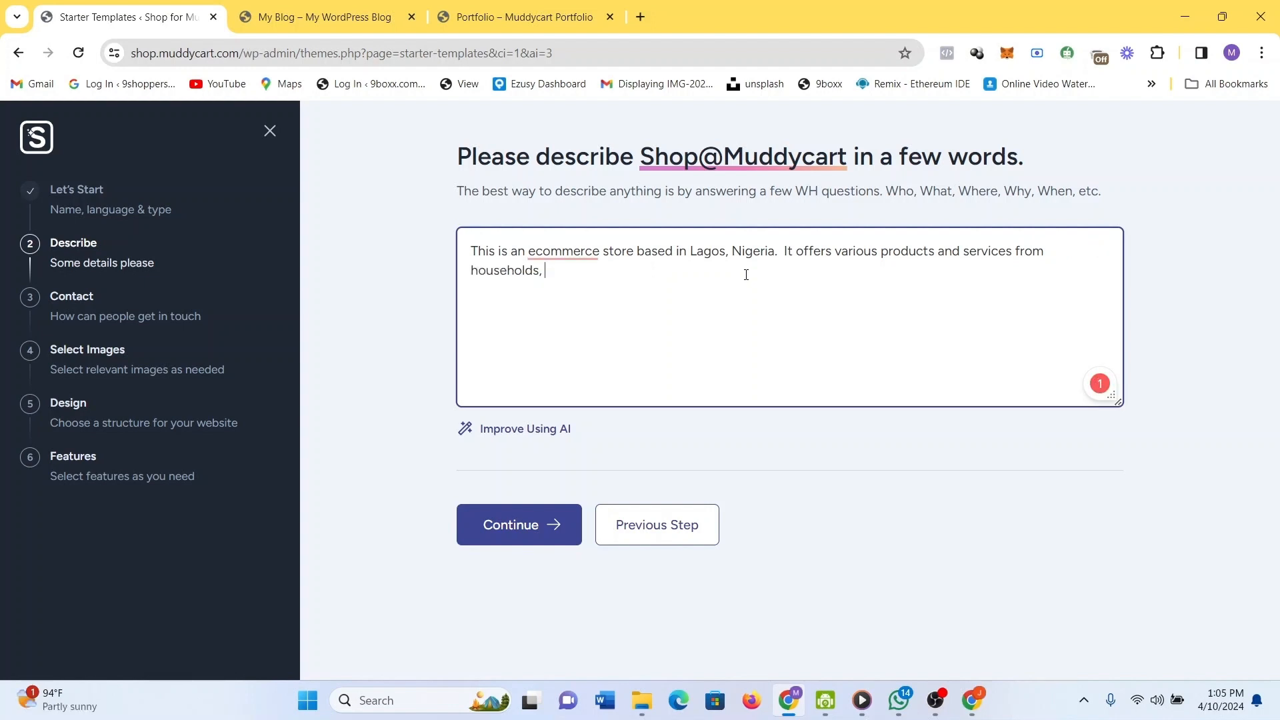
text(decor, elecr)
key(BackSpace)
text(tro)
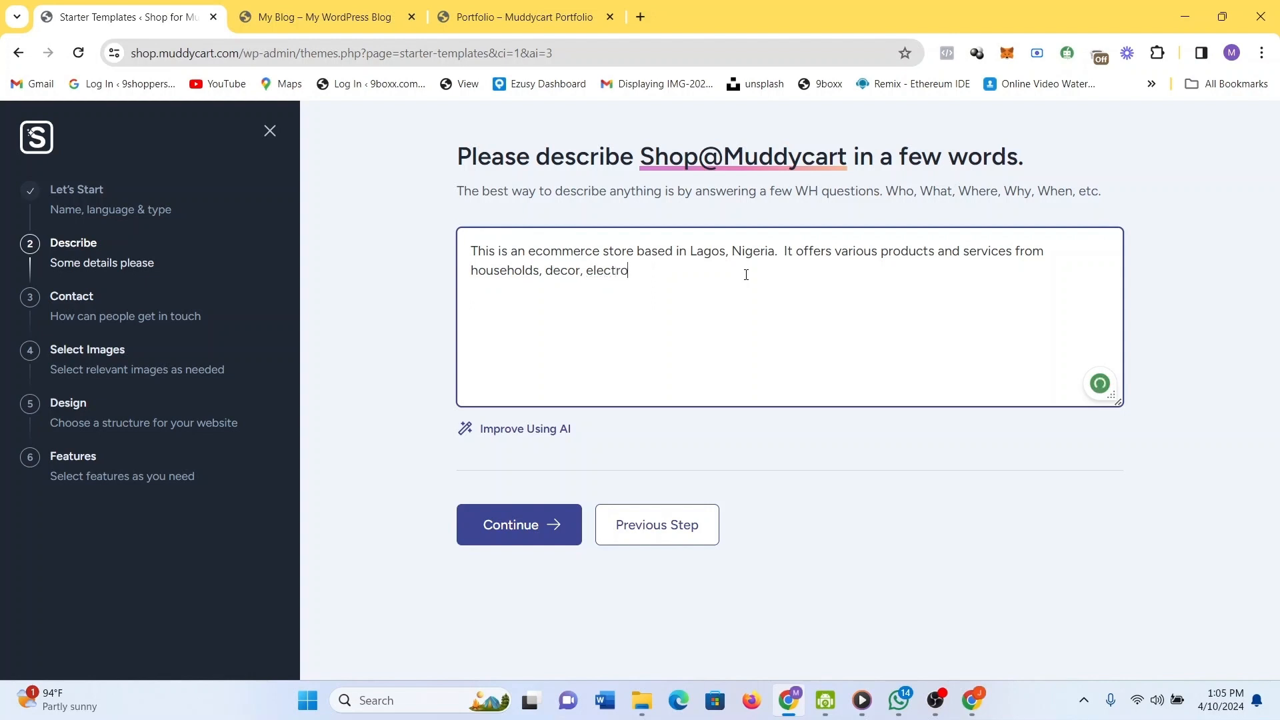
text(nics, gagert)
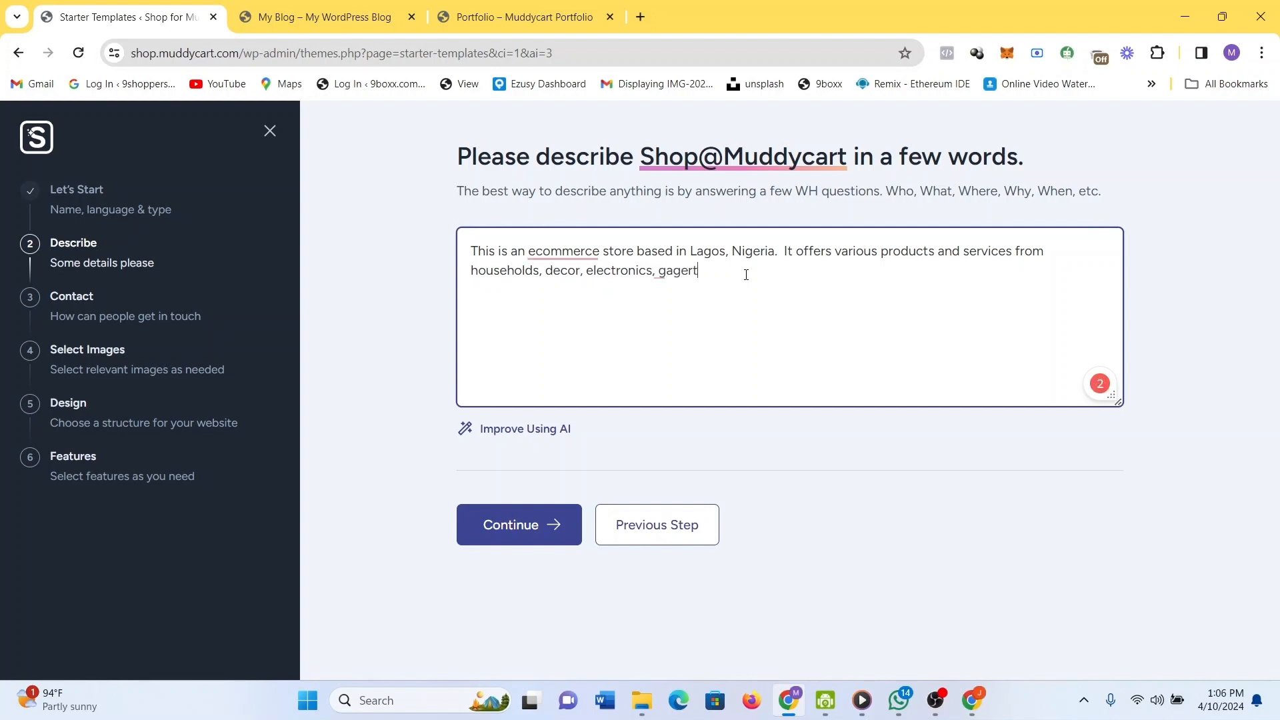
key(BackSpace)
key(BackSpace)
text(dget. It is very easy)
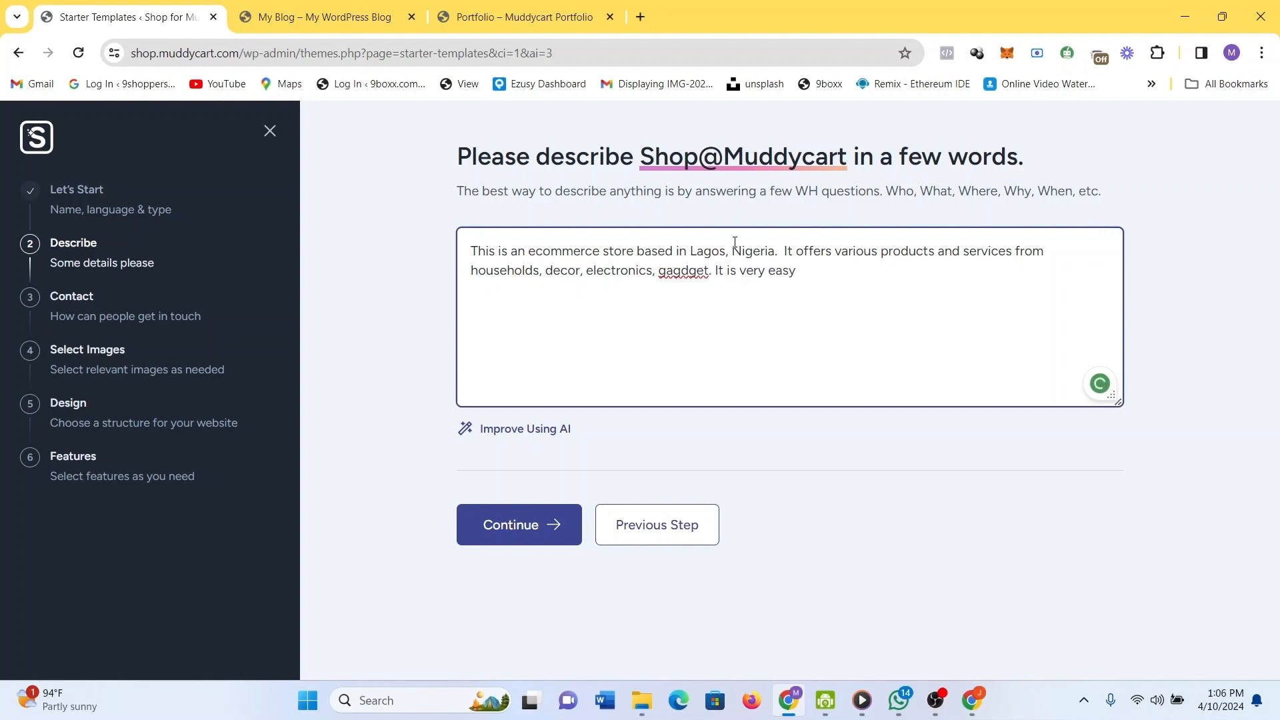
text( to nav)
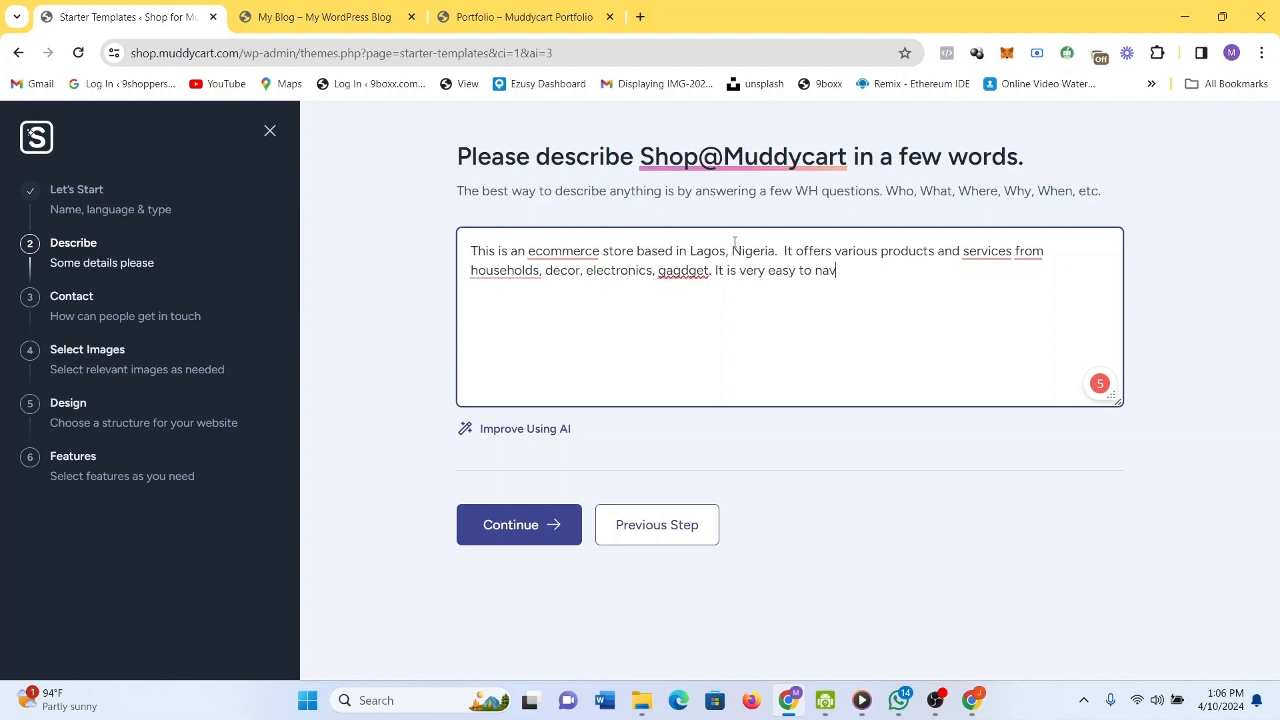
text(igate)
text(with bea)
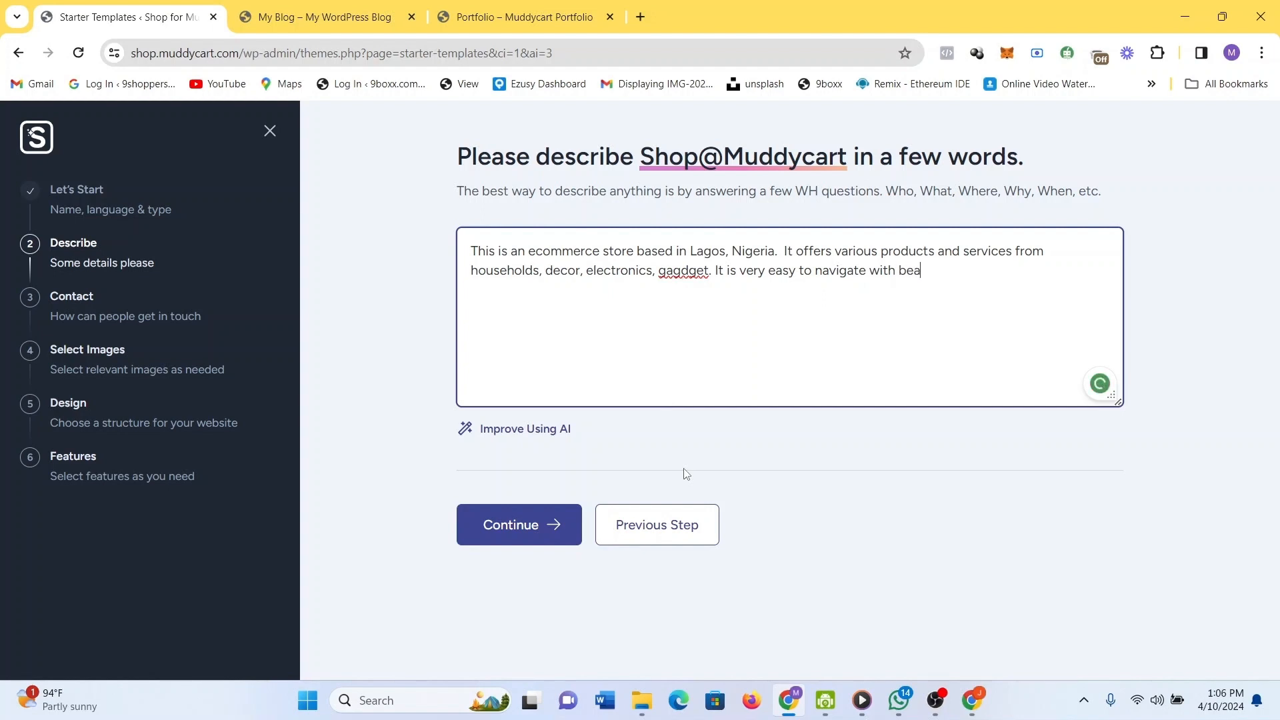
text(utifu)
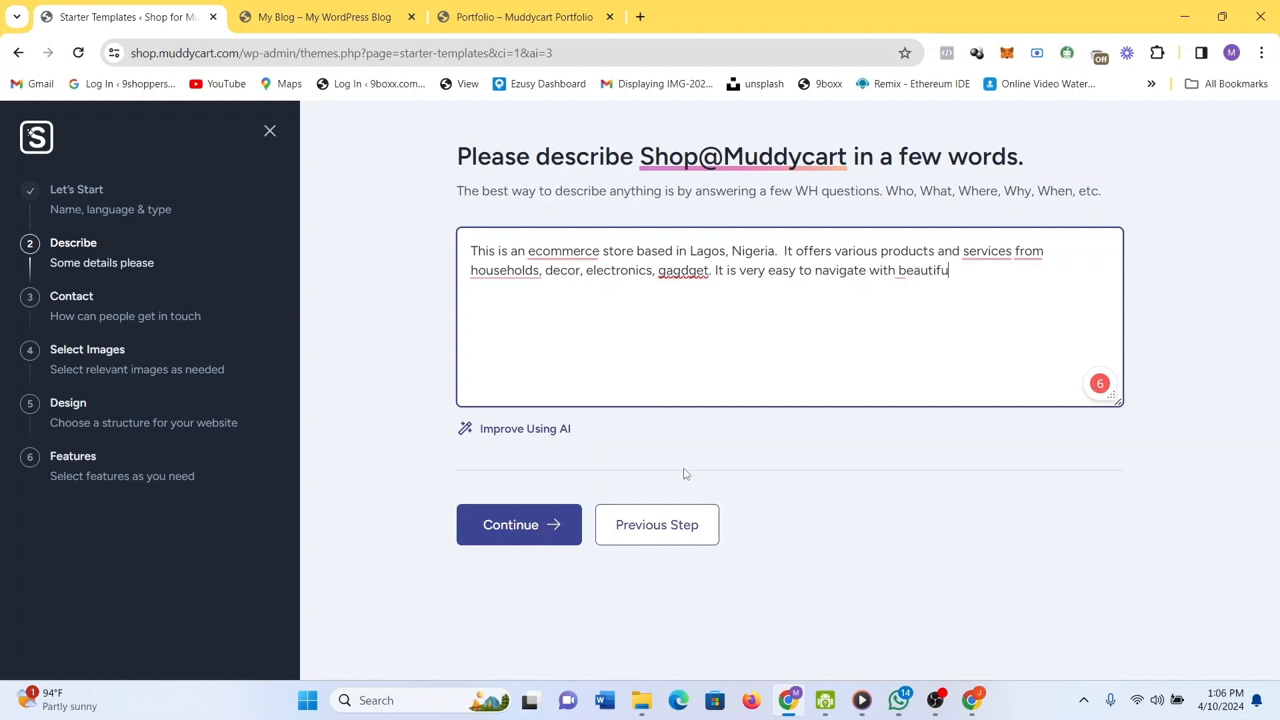
text(l designs)
click(540, 540)
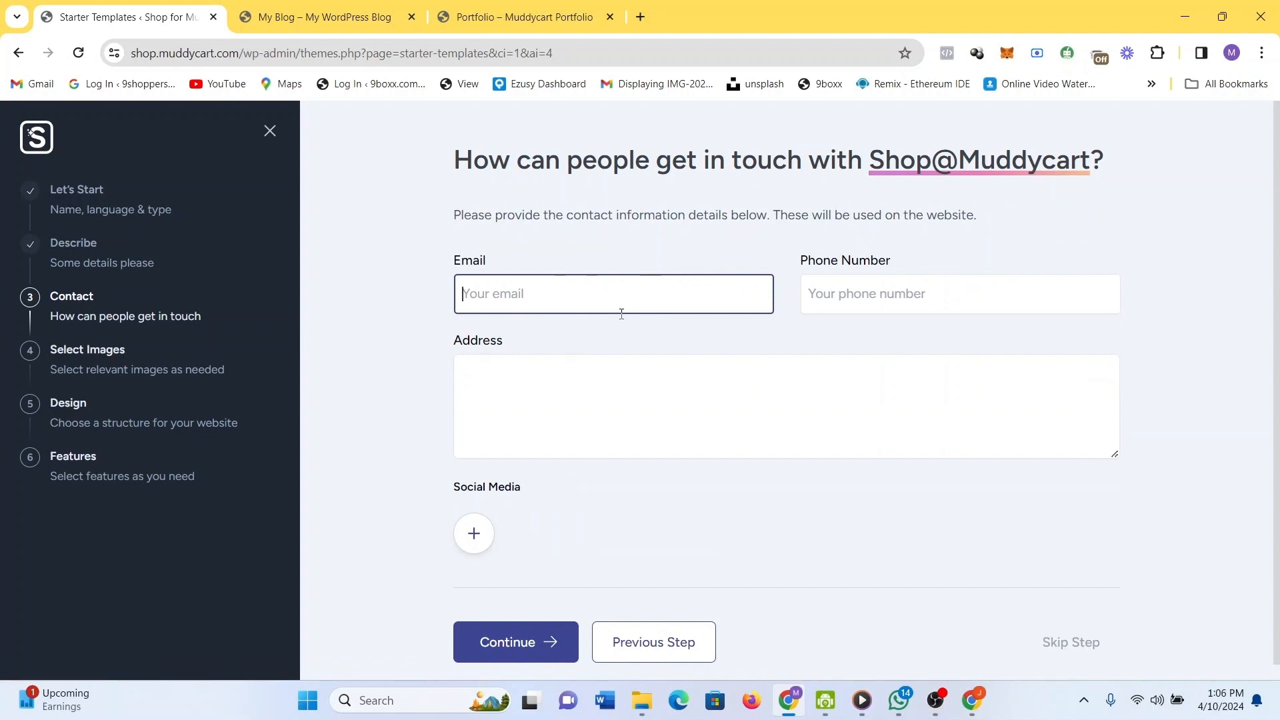
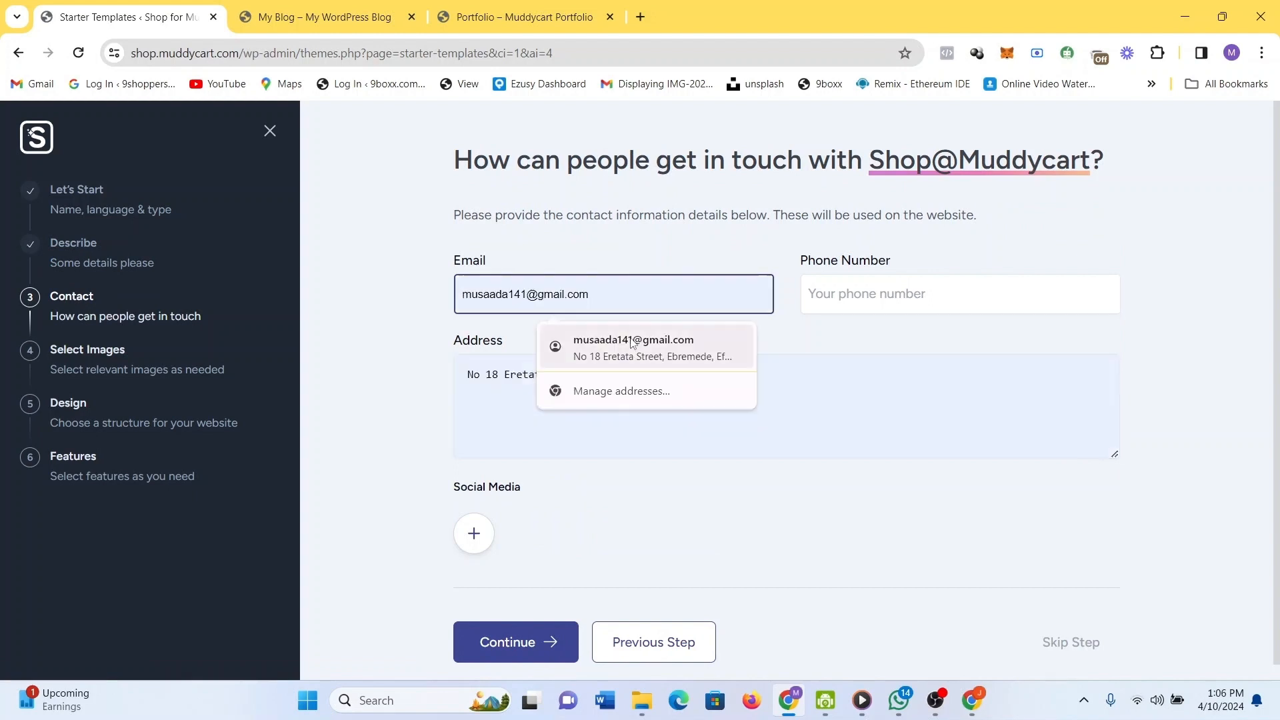
Autofill the contact email and clear the suggested address.
click(632, 344)
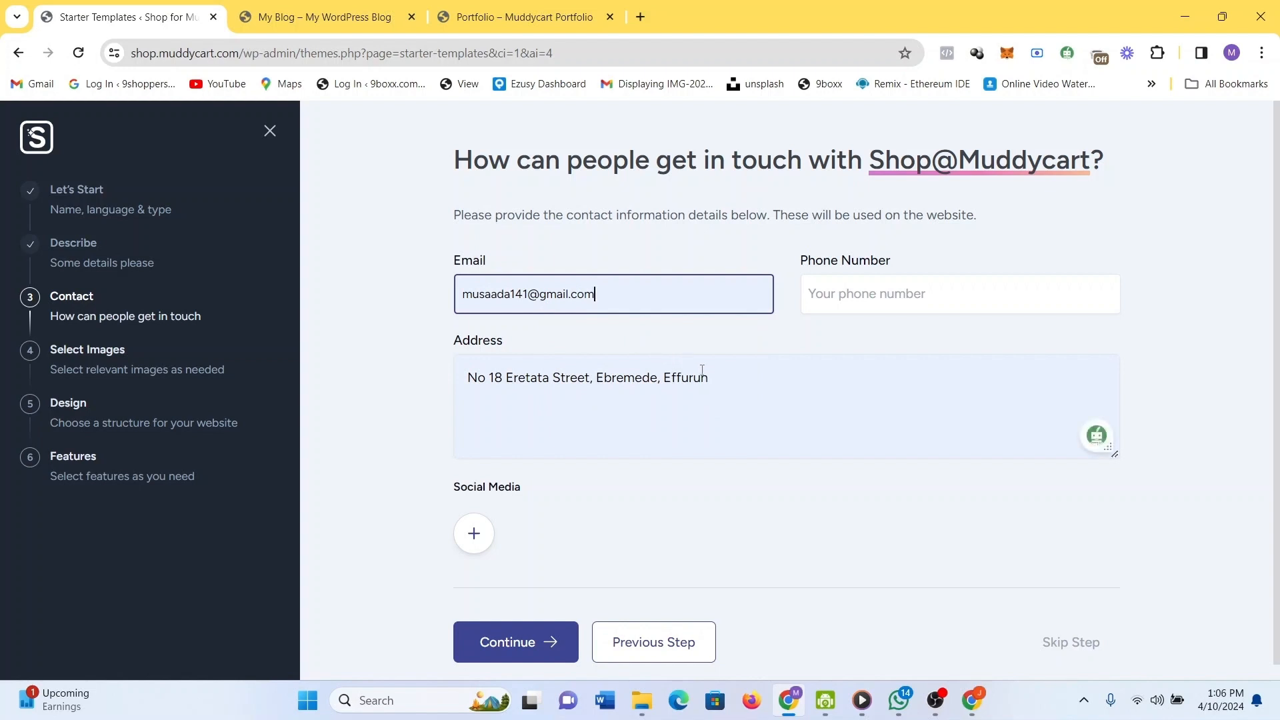
click(715, 377)
drag(560, 388, 460, 399)
key(BackSpace)
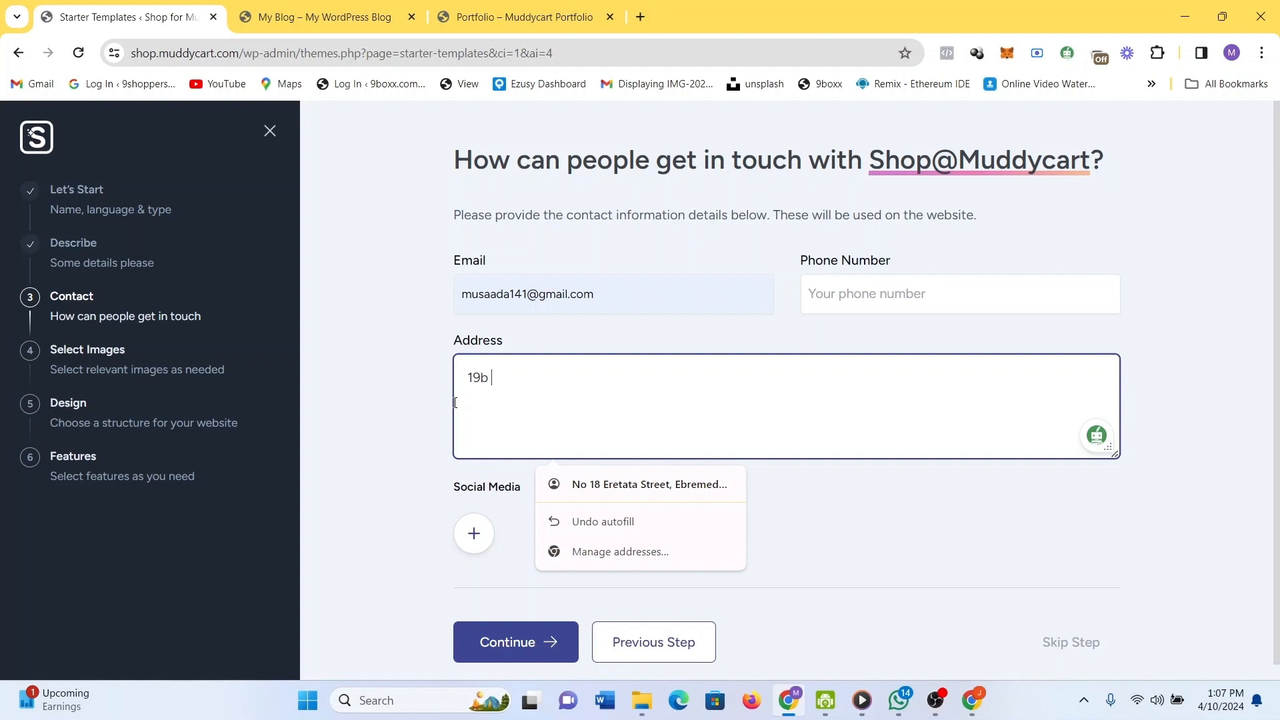
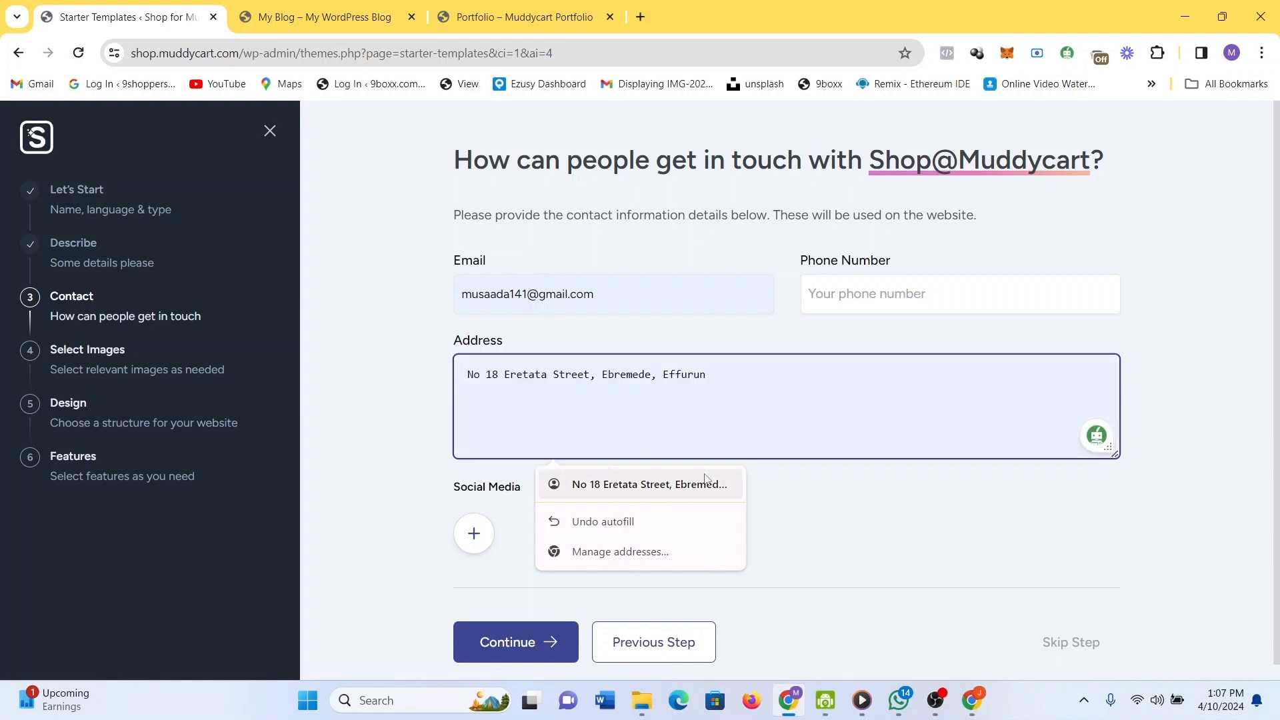
Type the store's street address in Lagos as the contact address.
click(909, 543)
Add a social media profile link and continue to image selection.
scroll(911, 545, down, 1)
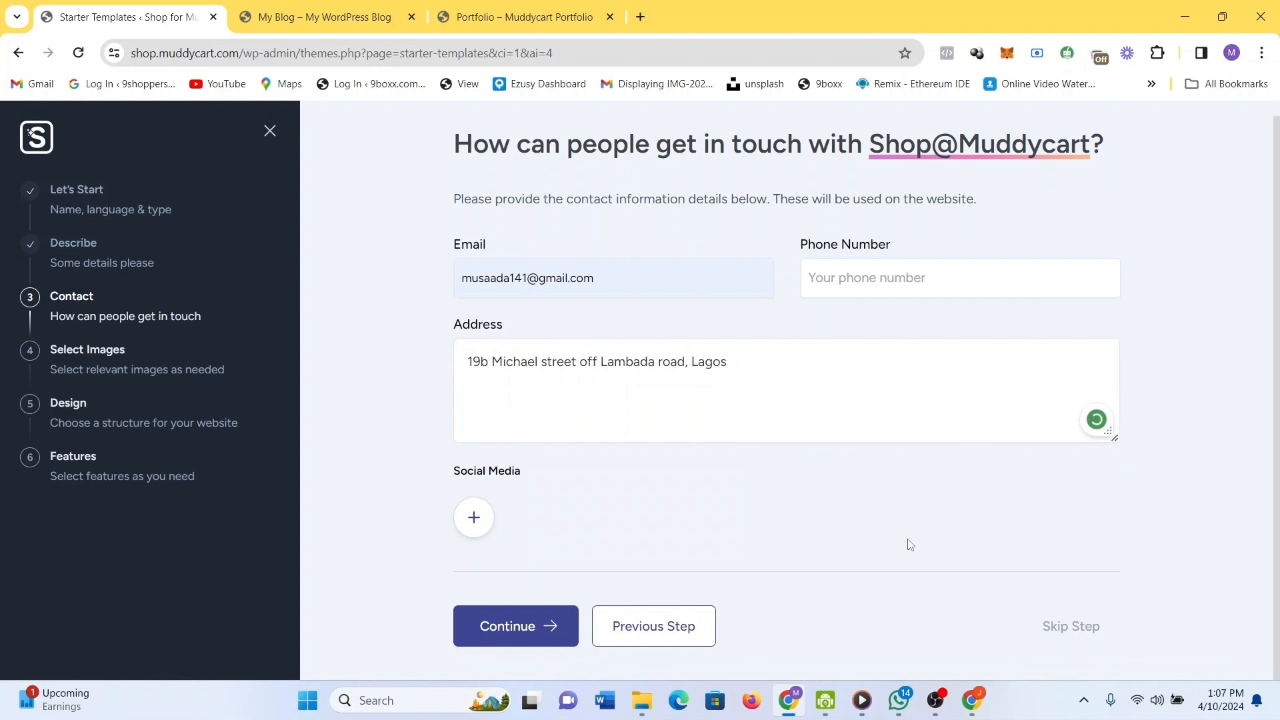
click(471, 518)
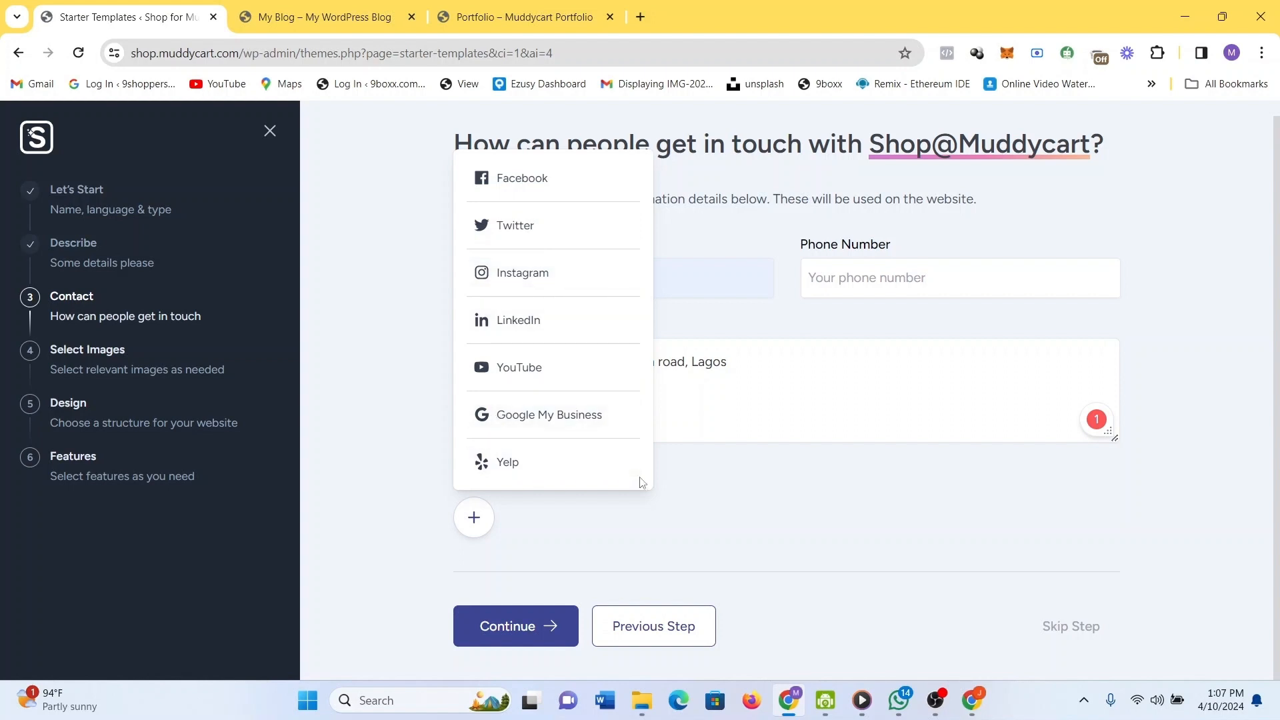
click(538, 615)
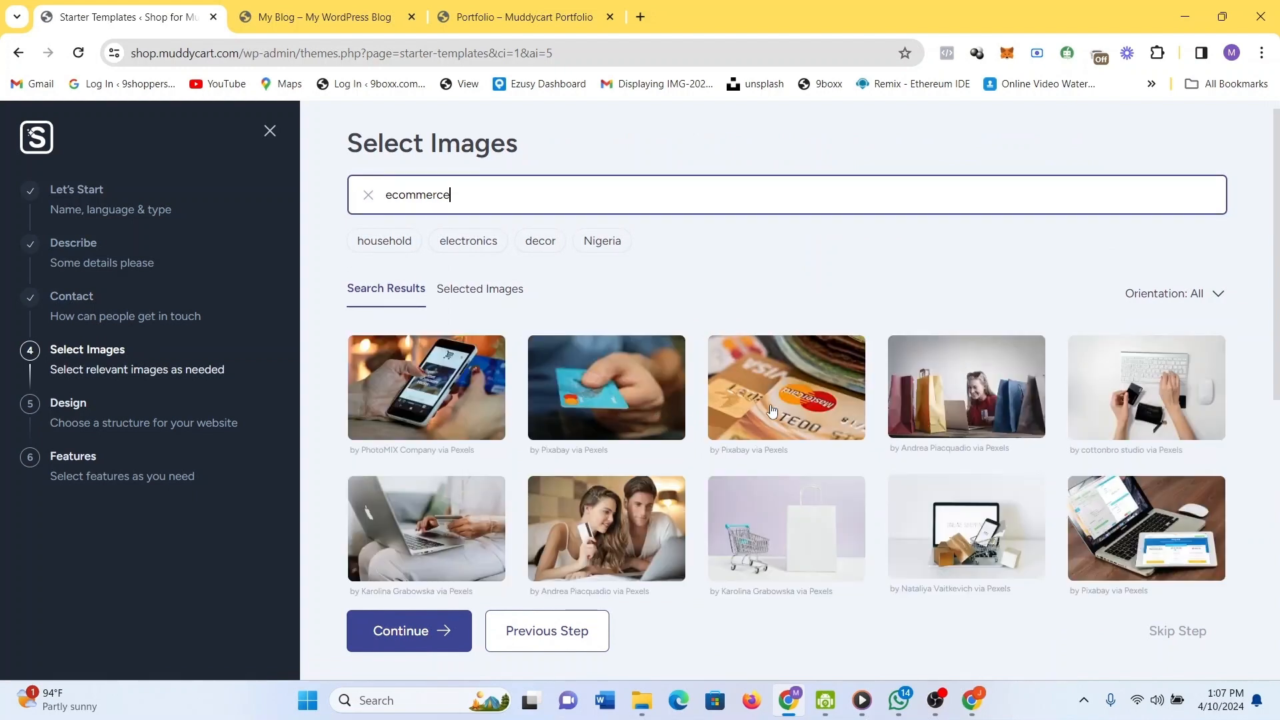
Select the card payment, kitchen laptop, cart with parcels and credit card close-up photos.
scroll(770, 407, down, 5)
scroll(772, 409, down, 1)
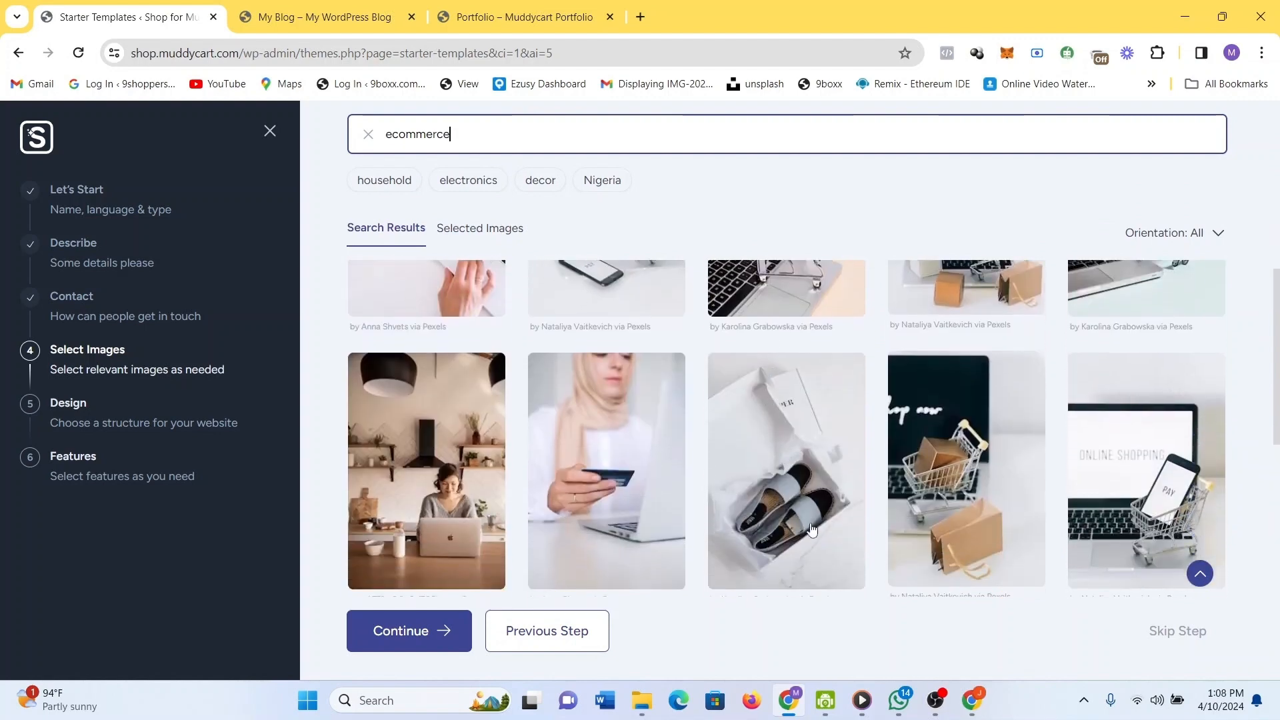
click(604, 571)
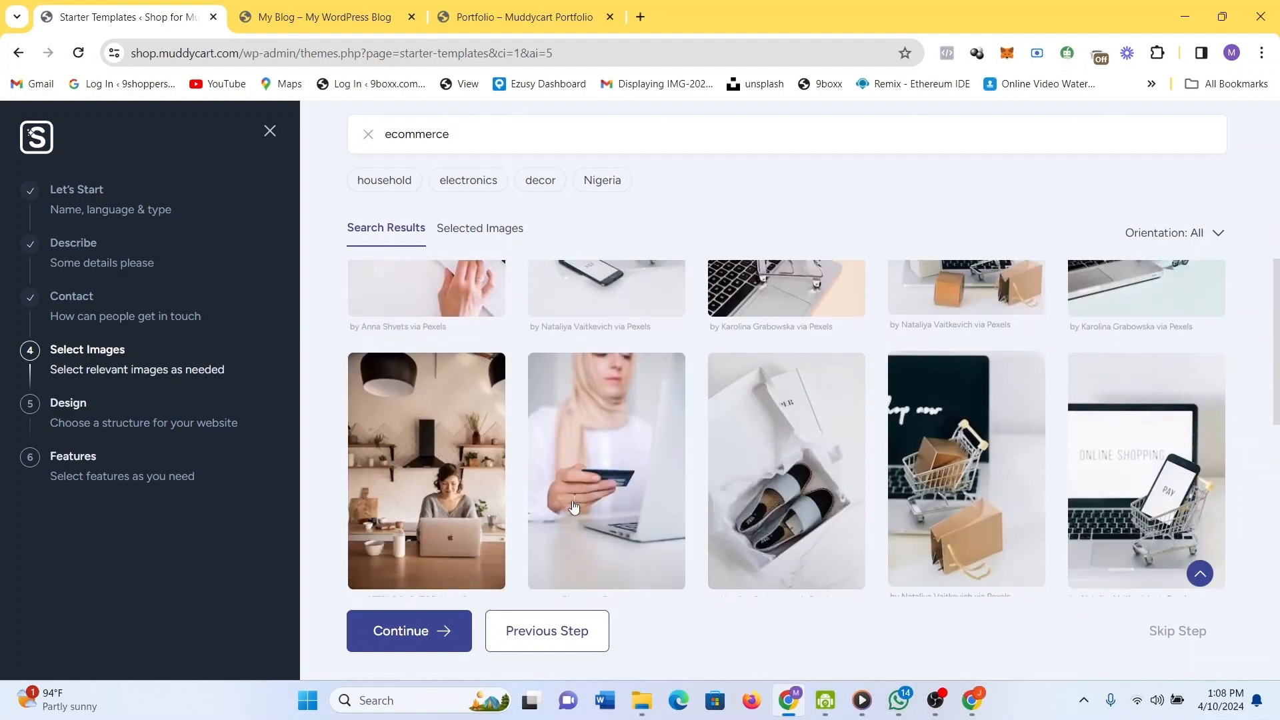
click(457, 449)
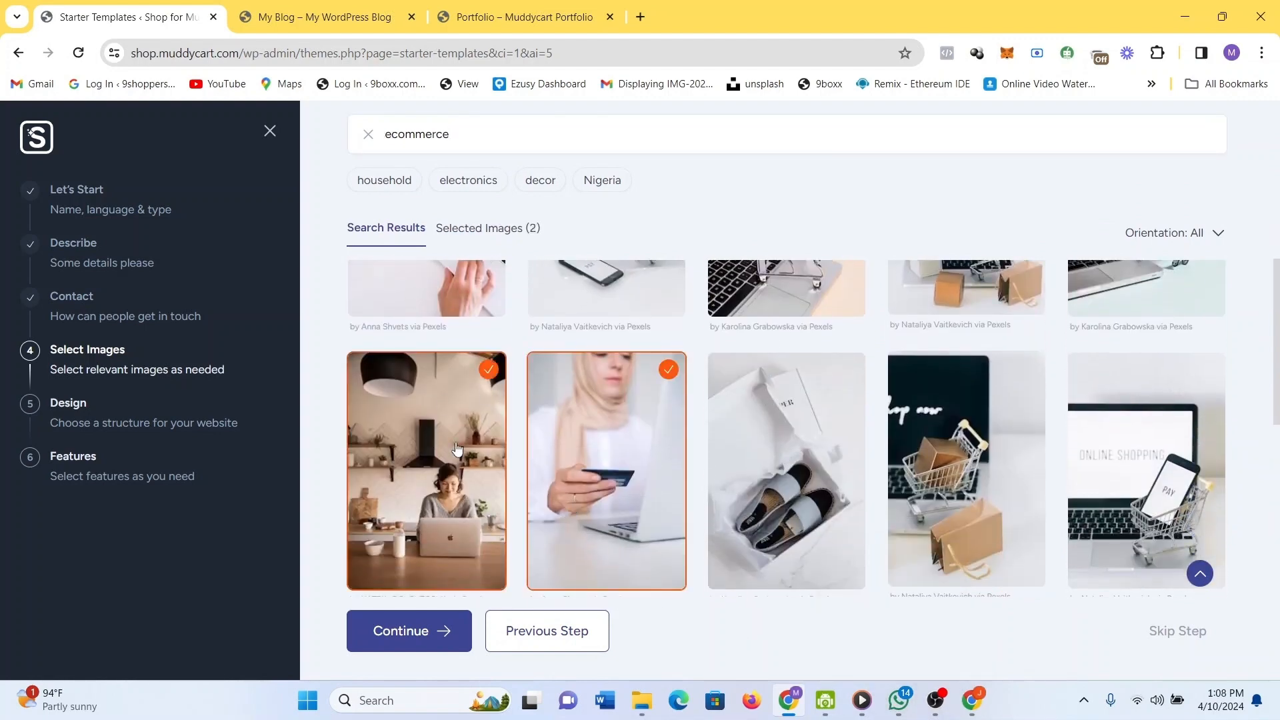
click(992, 475)
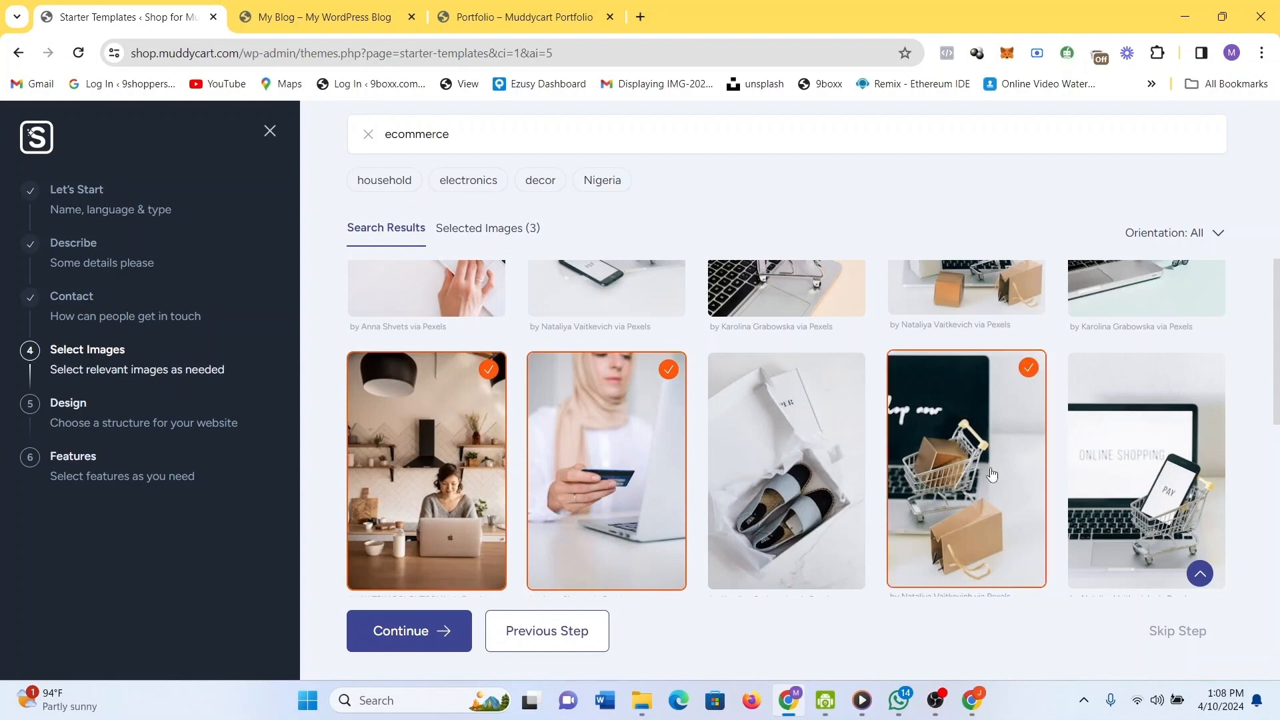
scroll(992, 475, down, 2)
scroll(992, 475, up, 6)
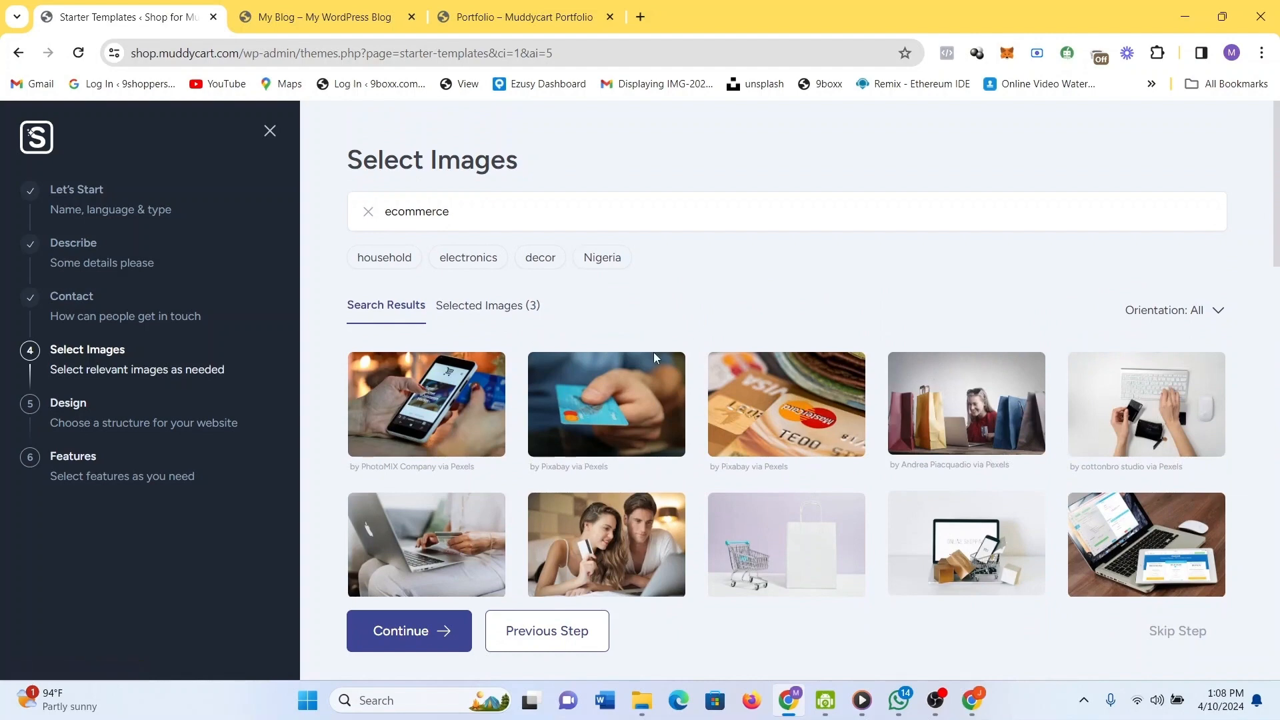
click(611, 372)
Add the map-covered laptop and yellow shopping bags photos, then submit the six images.
scroll(857, 472, down, 3)
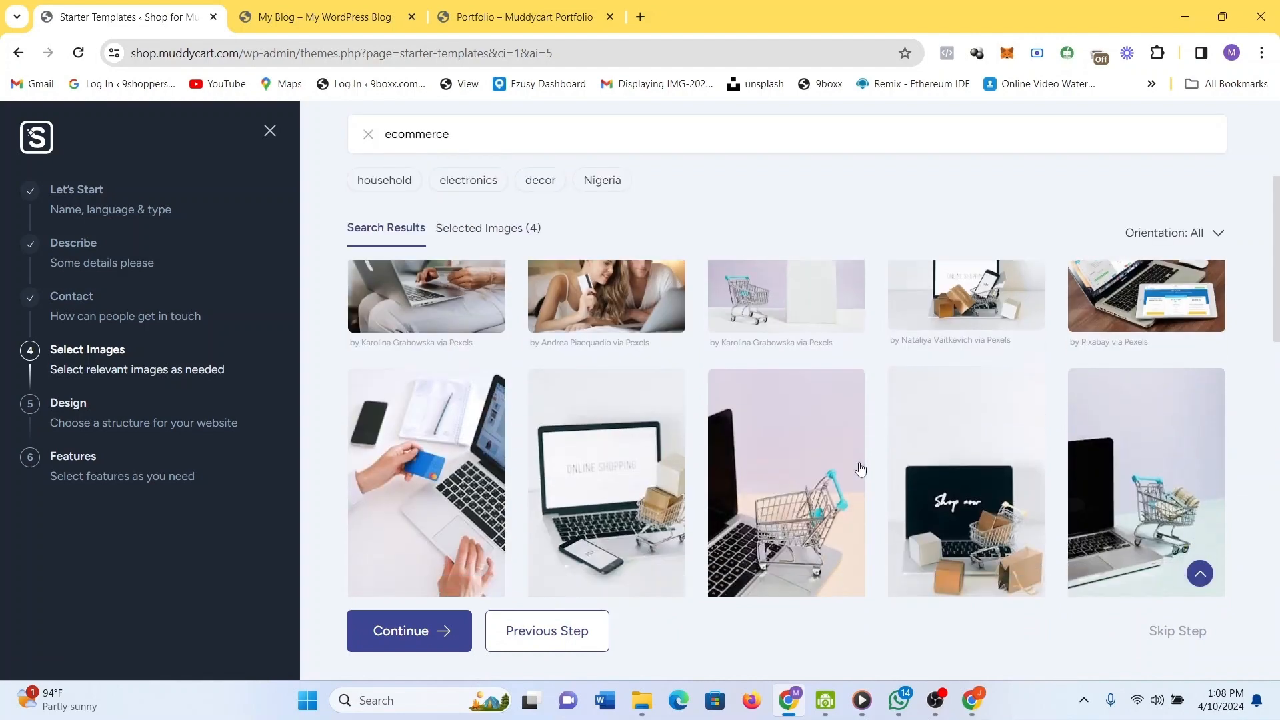
scroll(860, 468, down, 6)
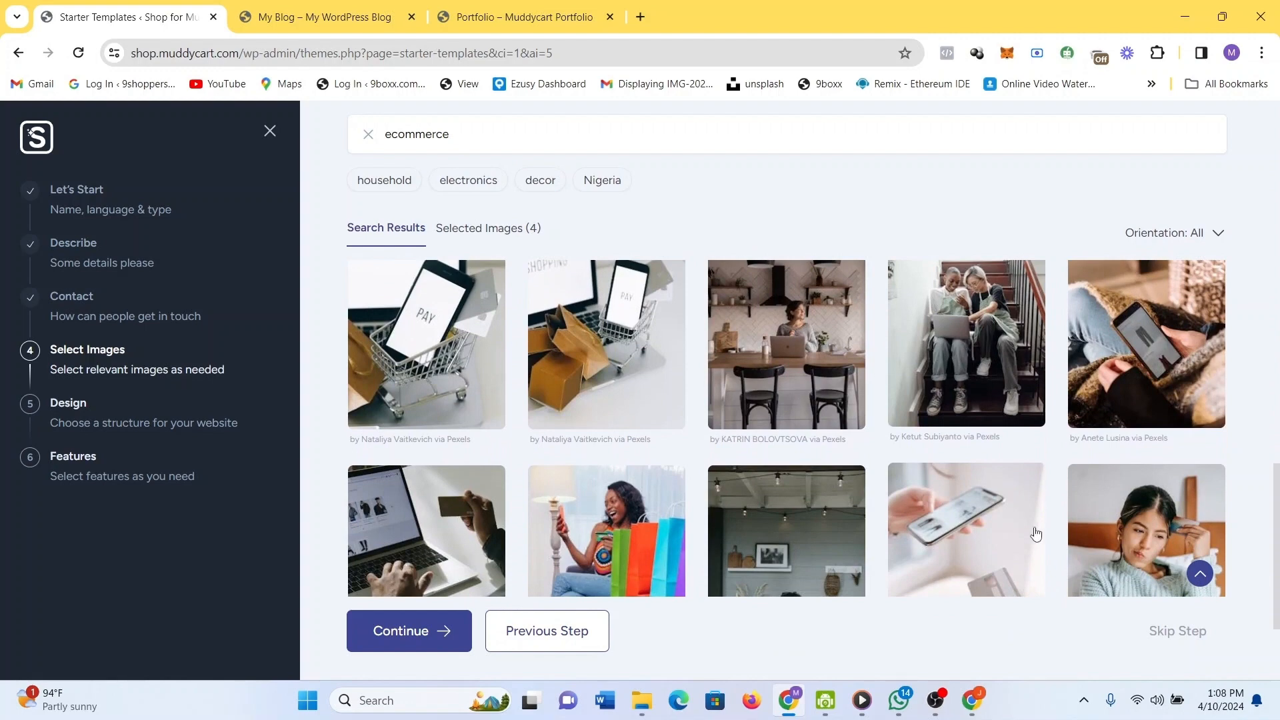
scroll(1035, 532, down, 3)
scroll(1034, 532, down, 5)
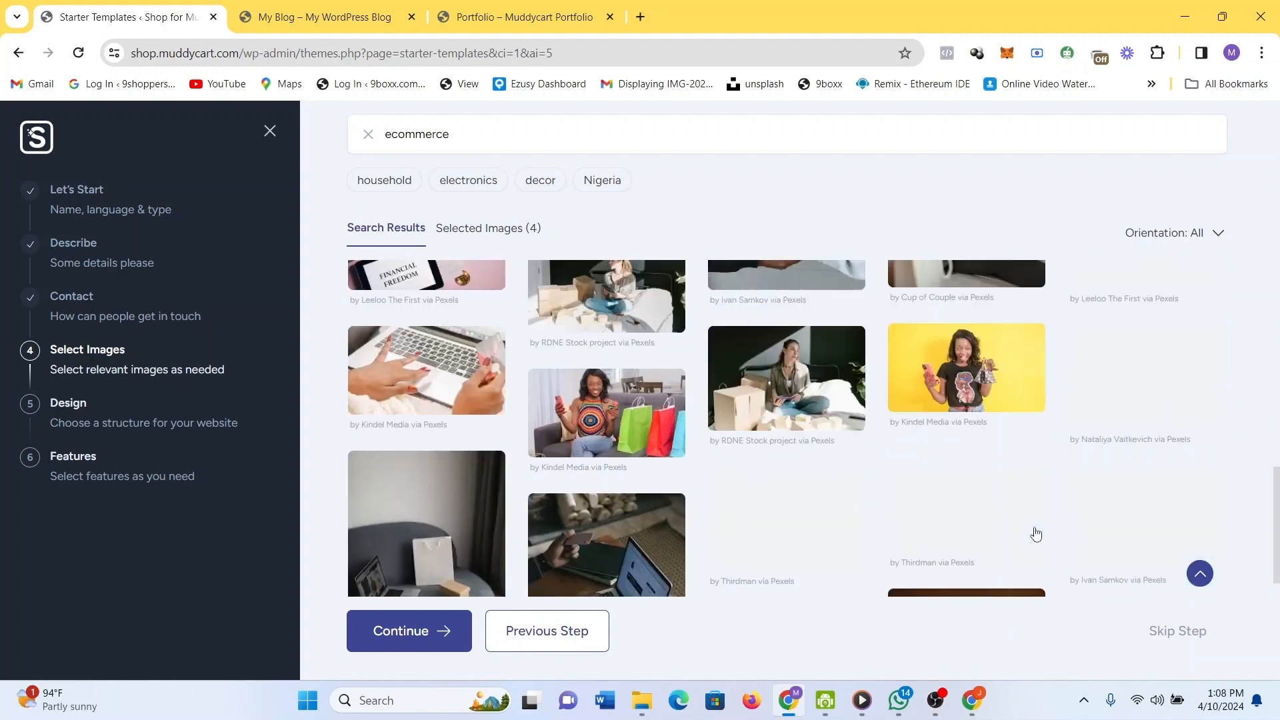
scroll(1036, 533, down, 6)
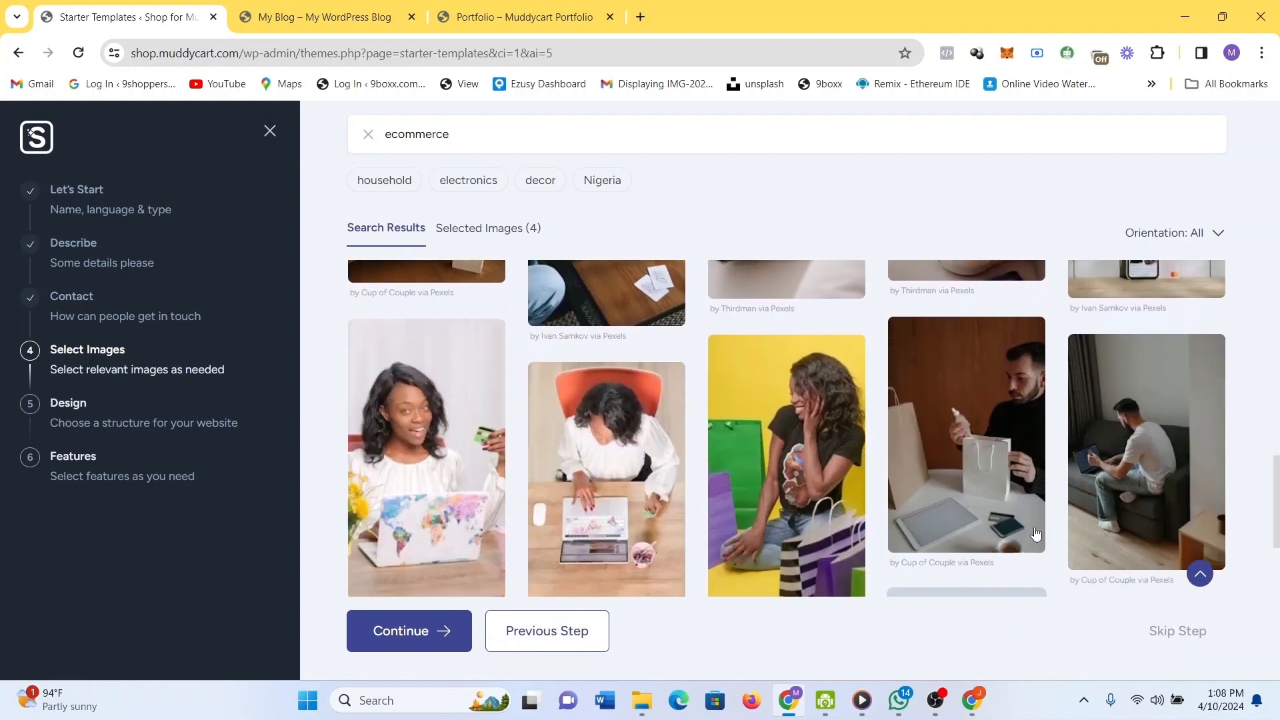
scroll(1036, 535, down, 1)
scroll(1036, 535, up, 2)
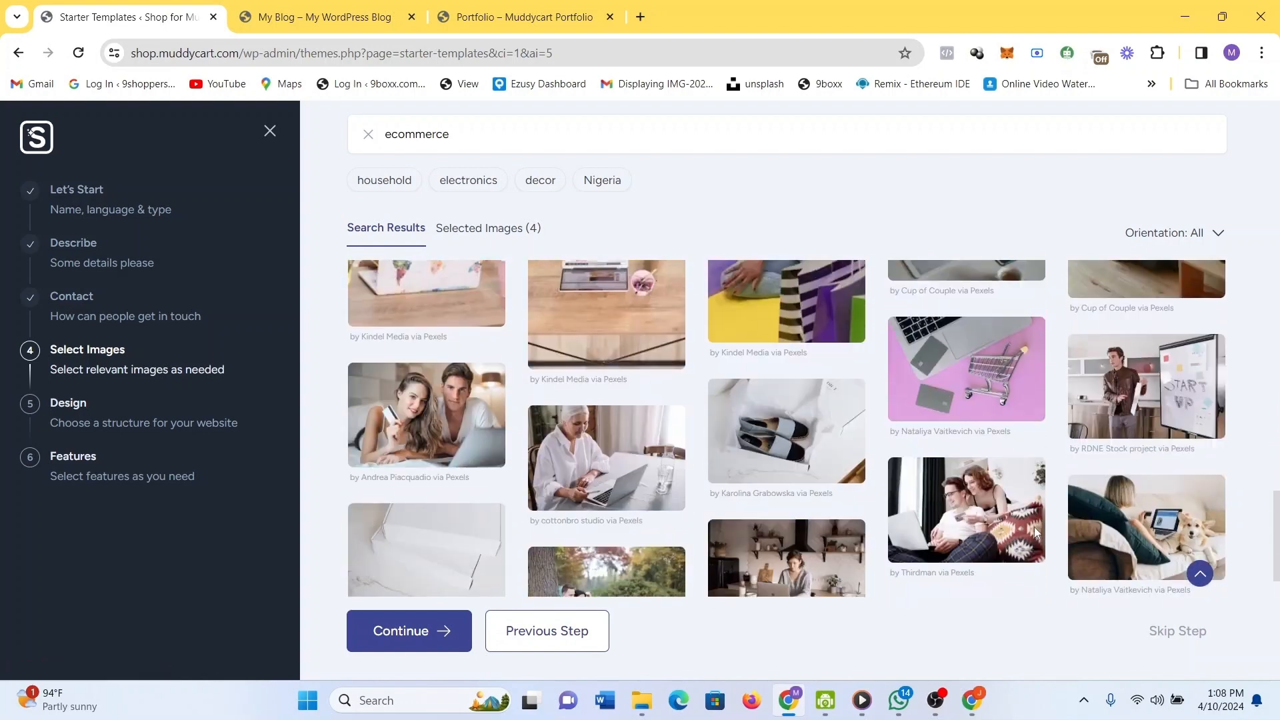
scroll(1036, 535, up, 1)
click(435, 352)
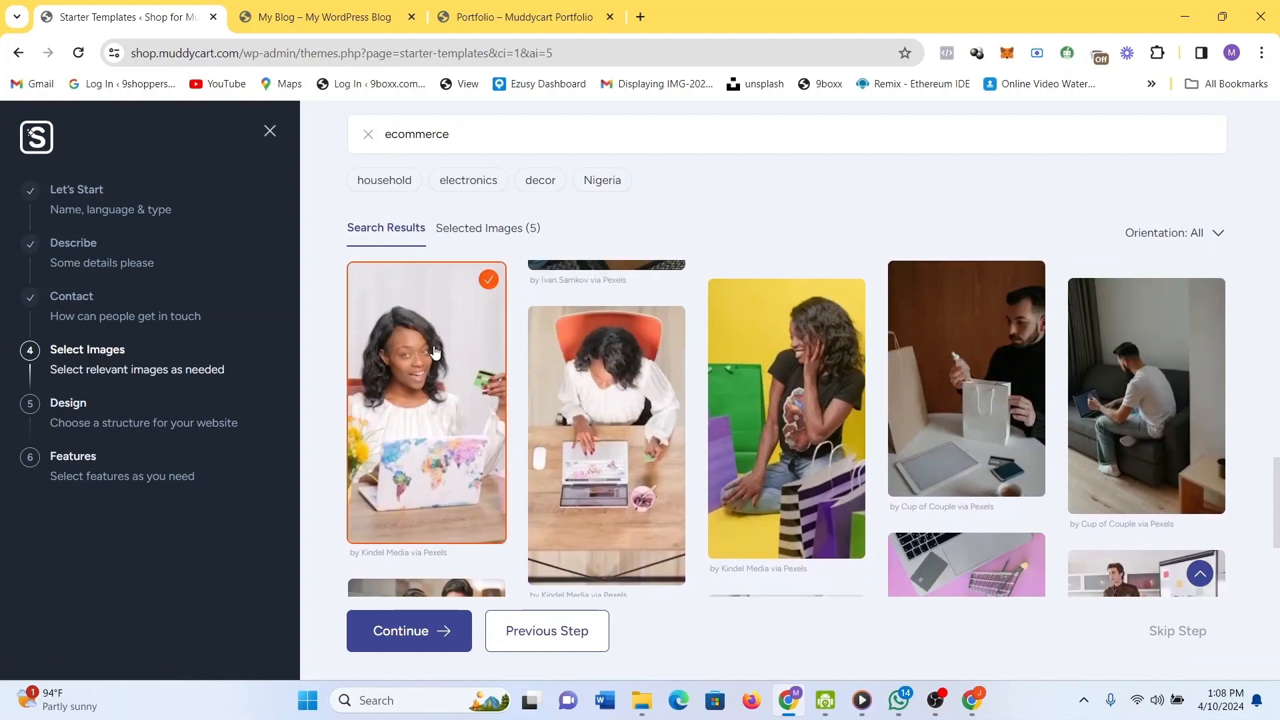
click(596, 390)
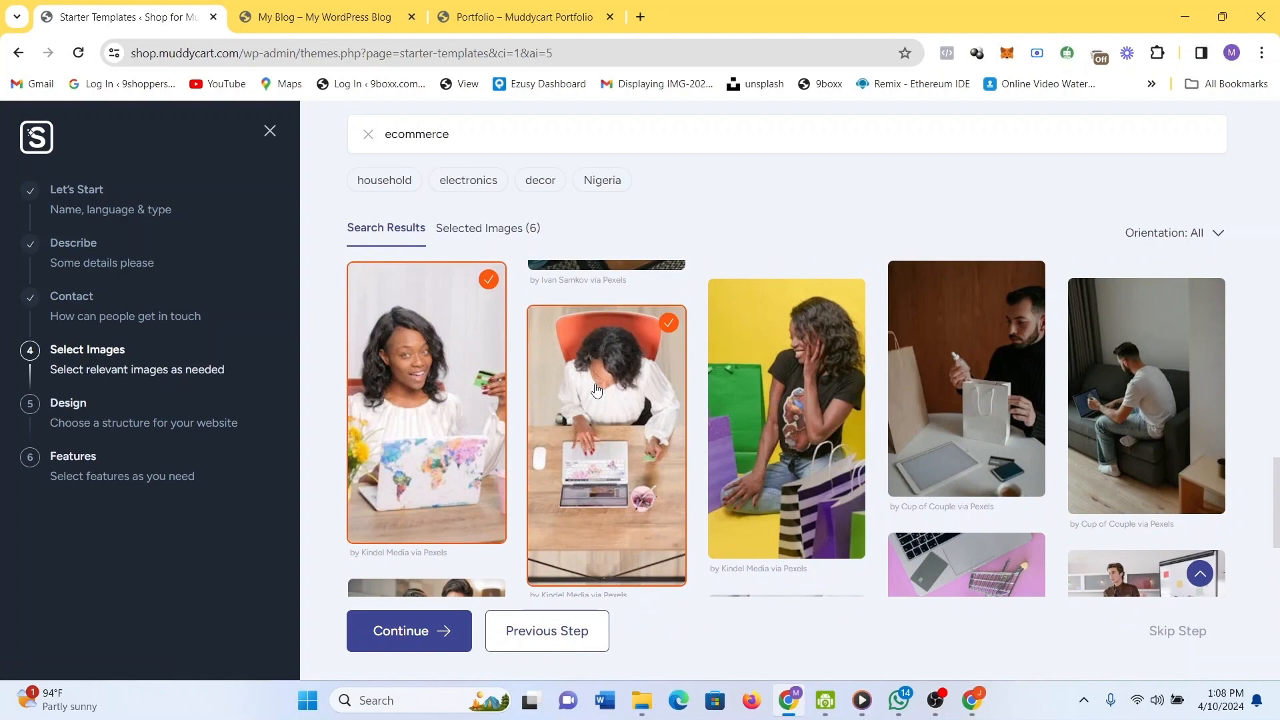
click(597, 391)
scroll(763, 416, down, 1)
click(820, 401)
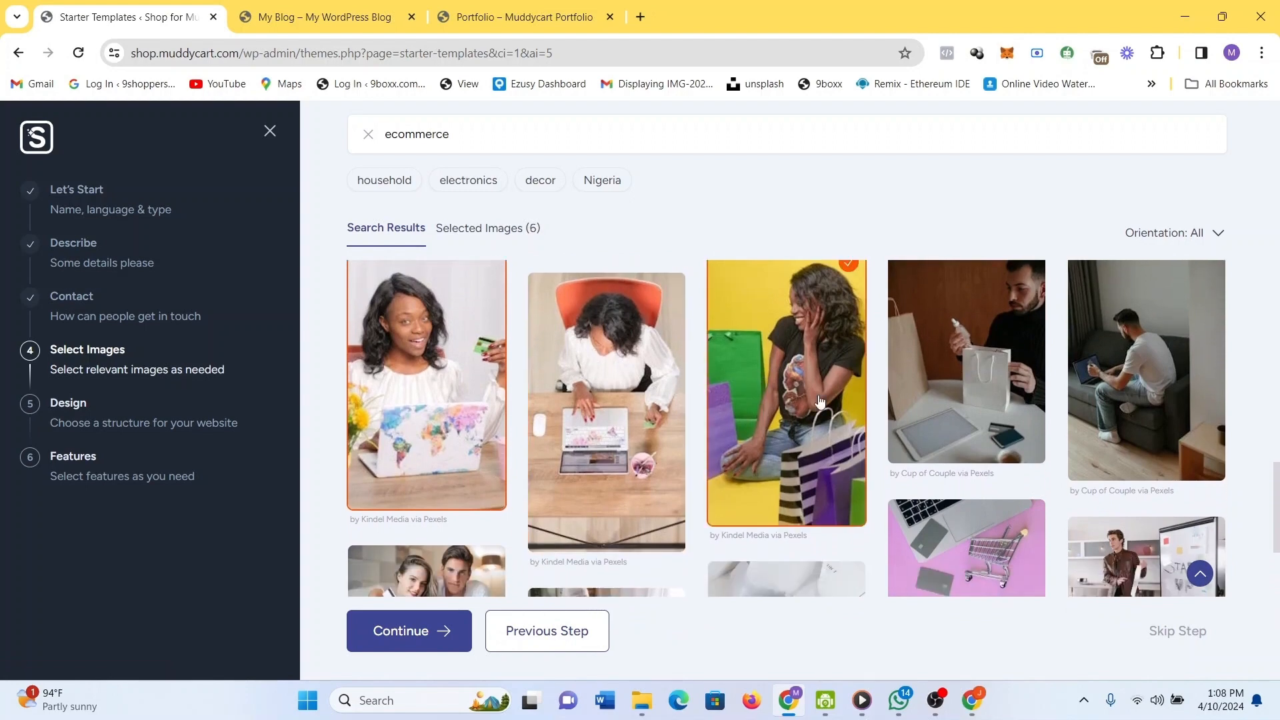
scroll(987, 435, down, 5)
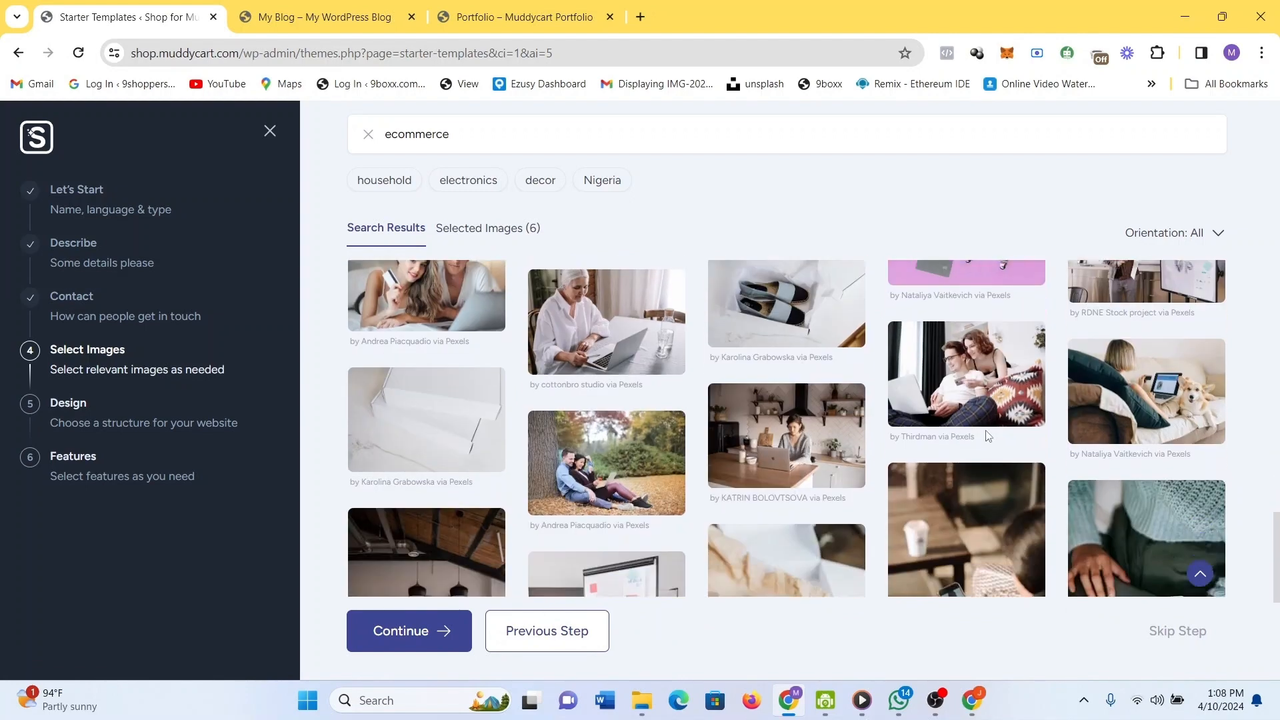
scroll(987, 435, down, 4)
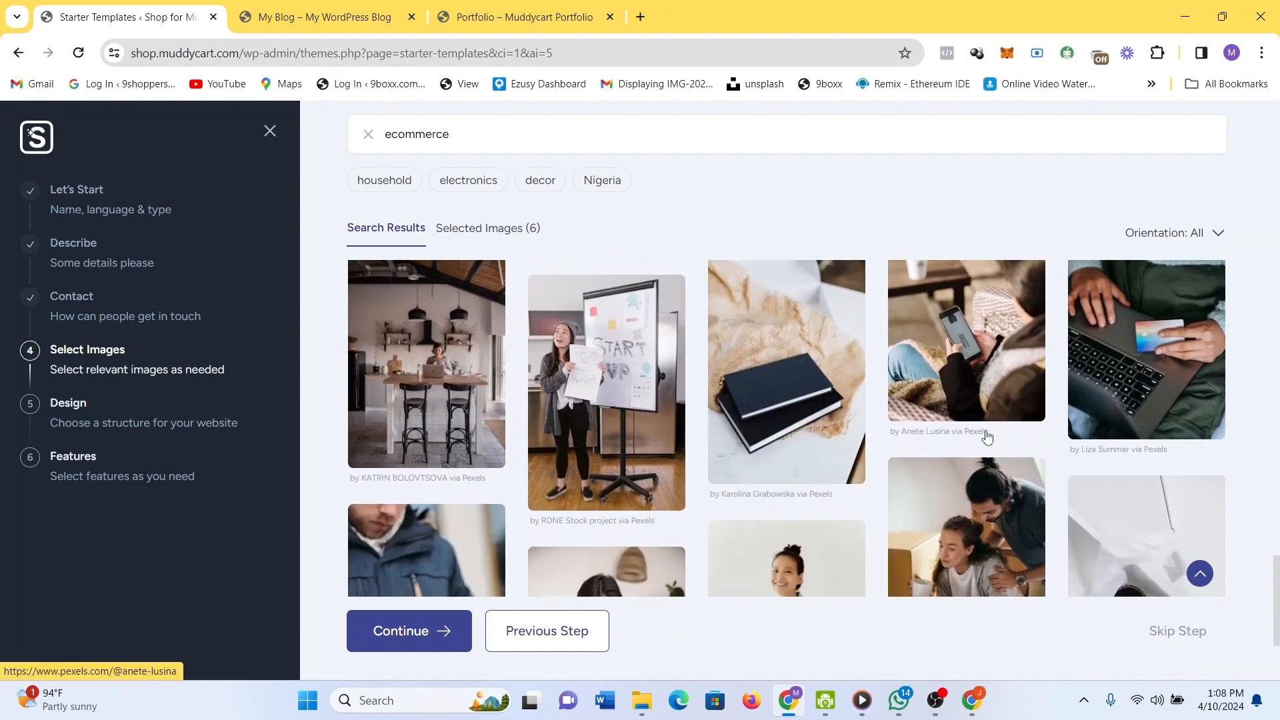
scroll(988, 437, down, 7)
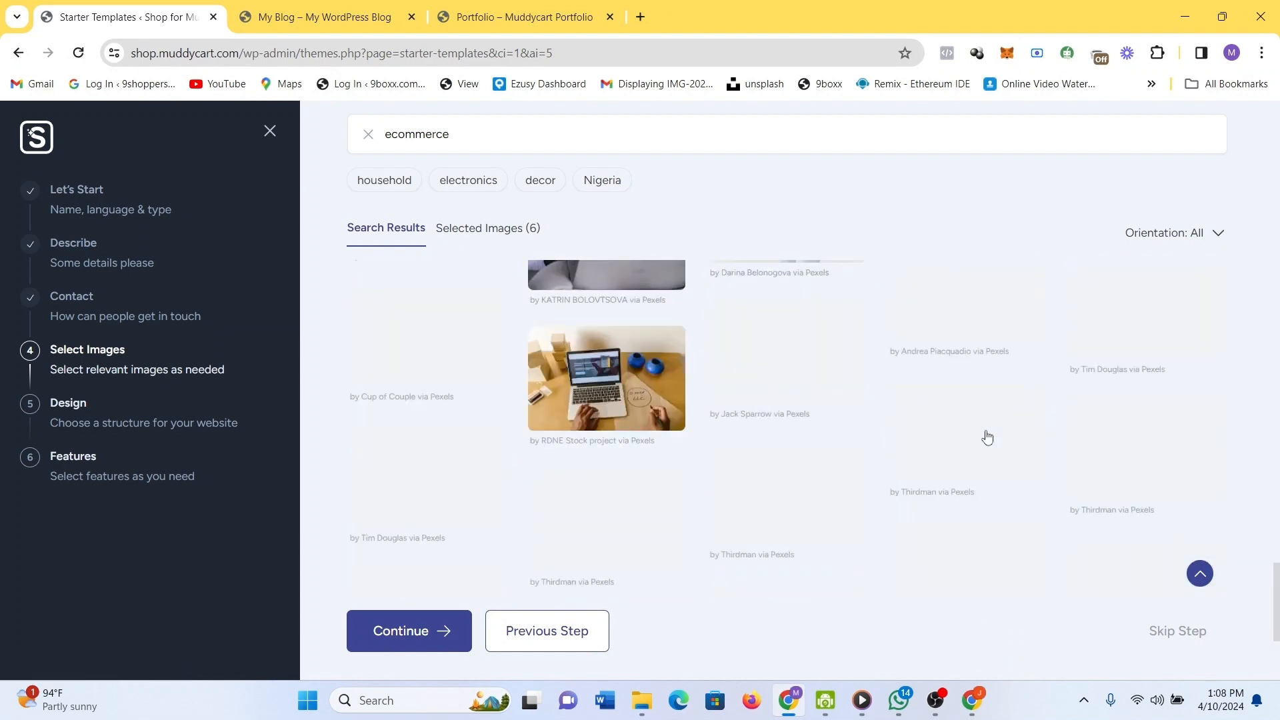
click(437, 622)
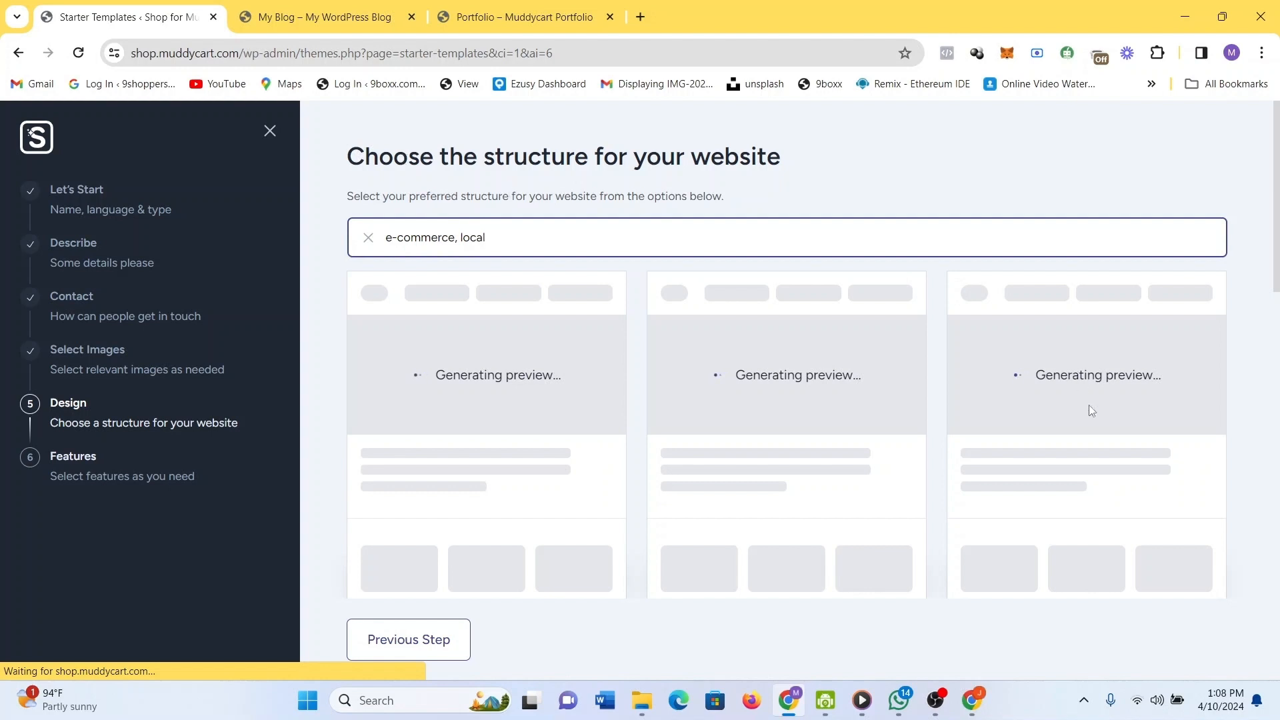
Scroll through the generated website structure options.
drag(1277, 261, 1277, 340)
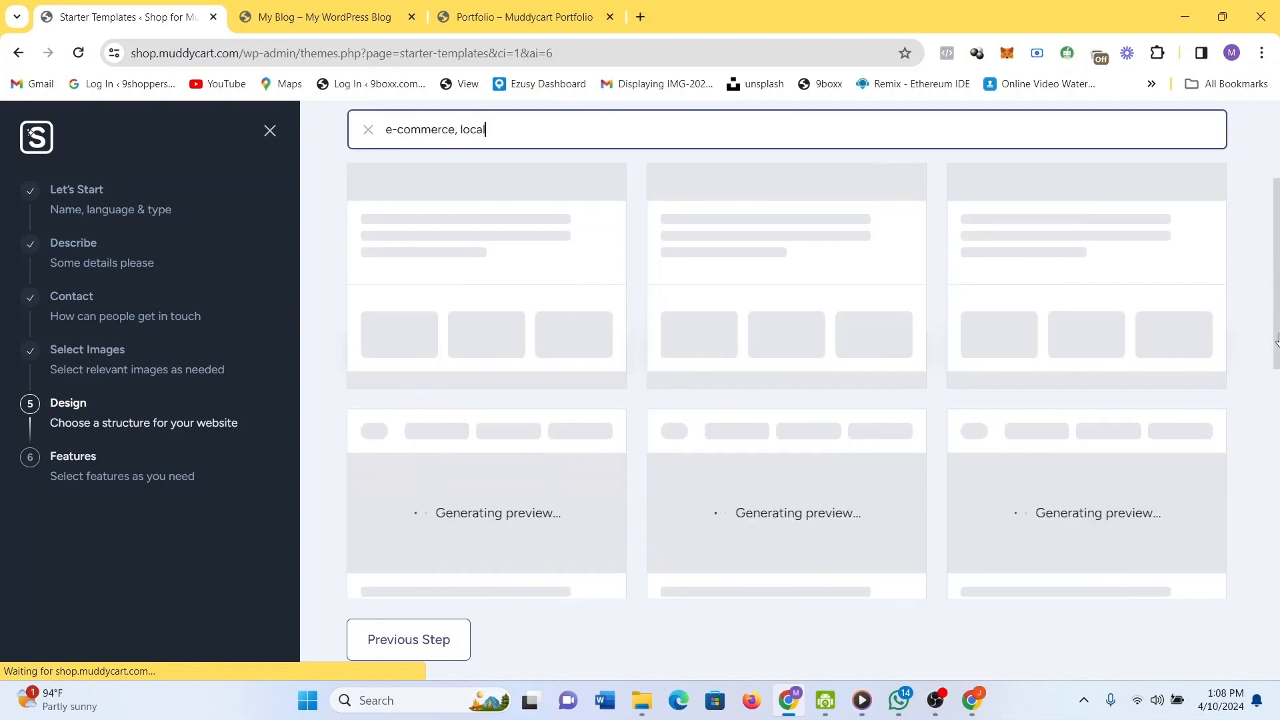
drag(1278, 407, 1253, 252)
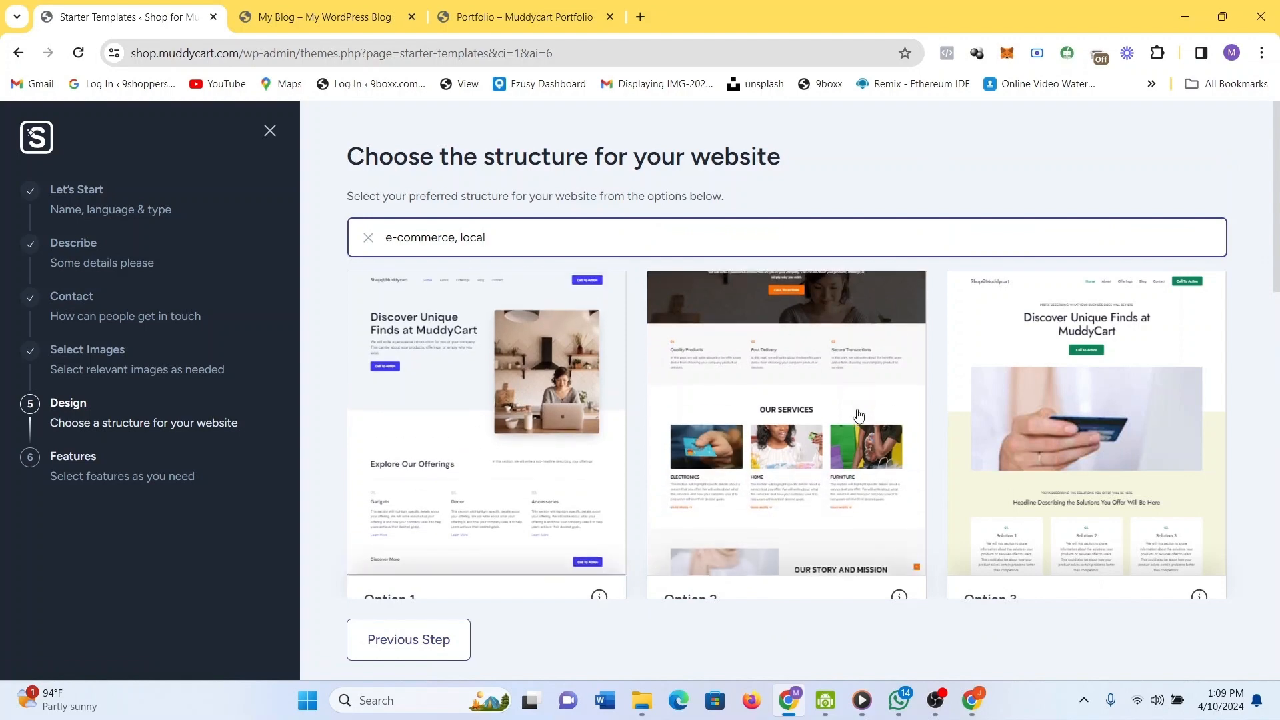
scroll(858, 416, down, 2)
scroll(859, 416, down, 6)
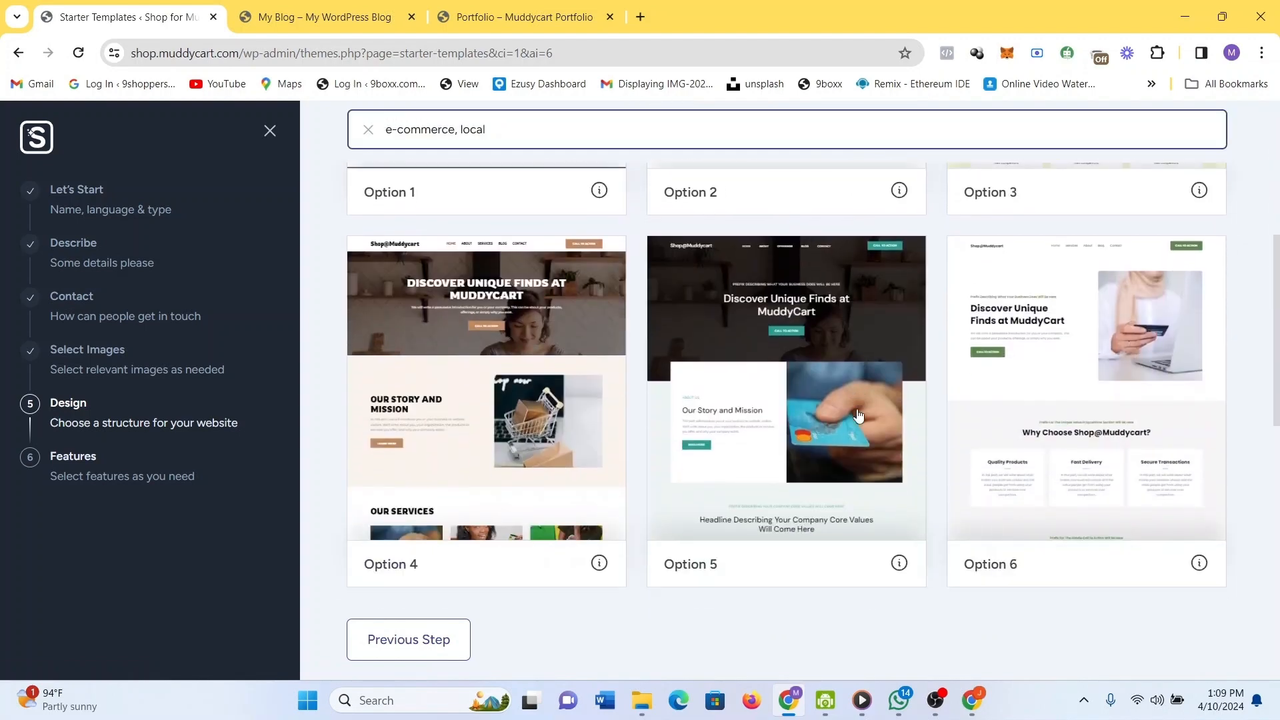
scroll(858, 416, down, 5)
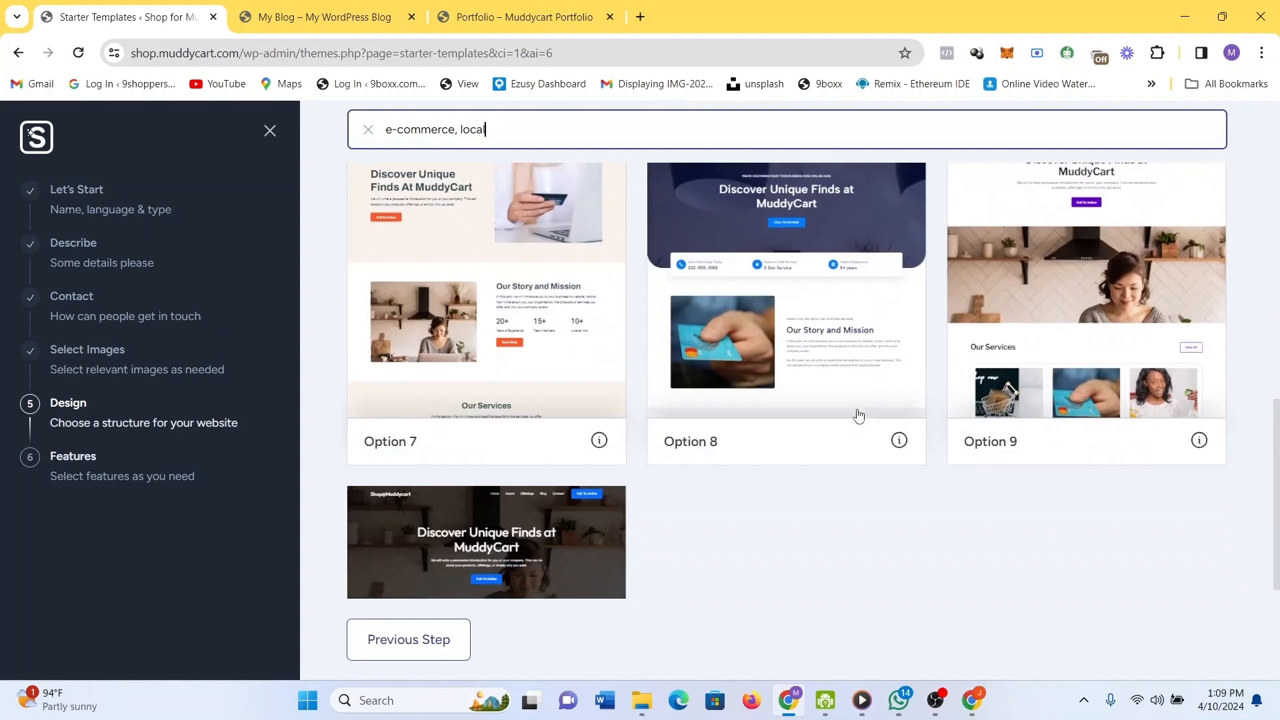
scroll(859, 416, down, 1)
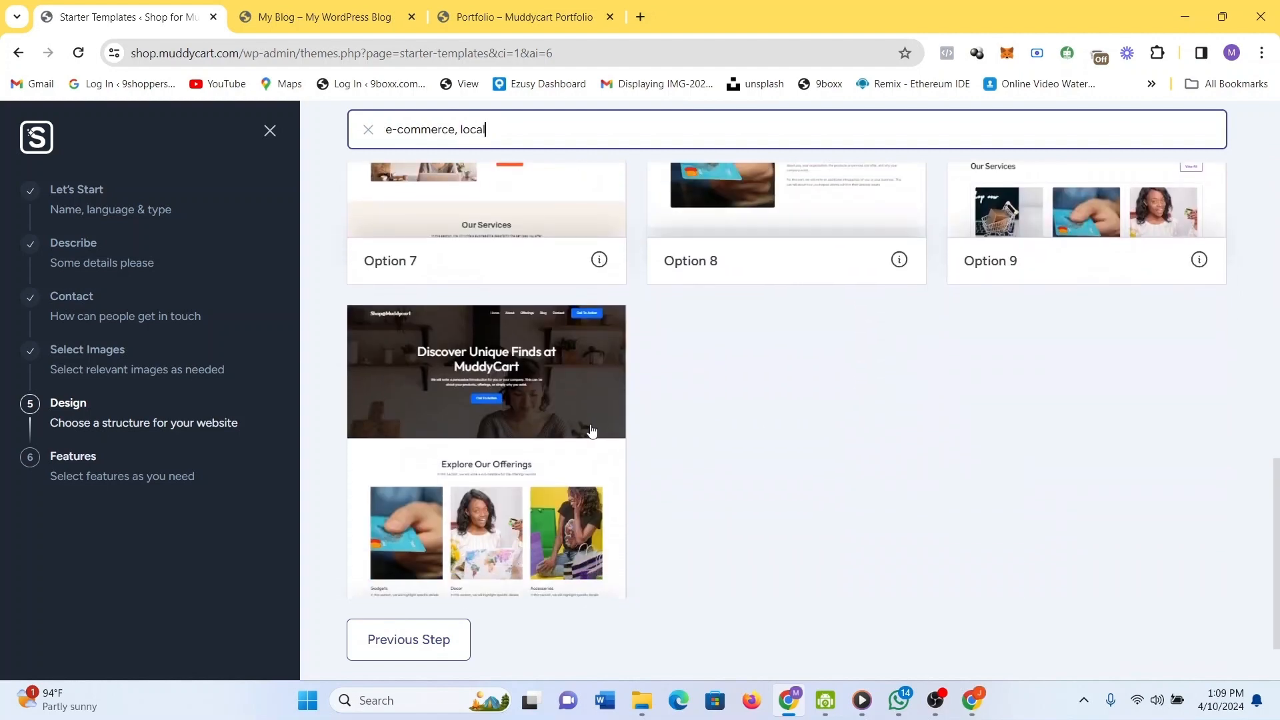
Glance at the Portfolio and My Blog sites, then return to compare the structure options.
click(500, 17)
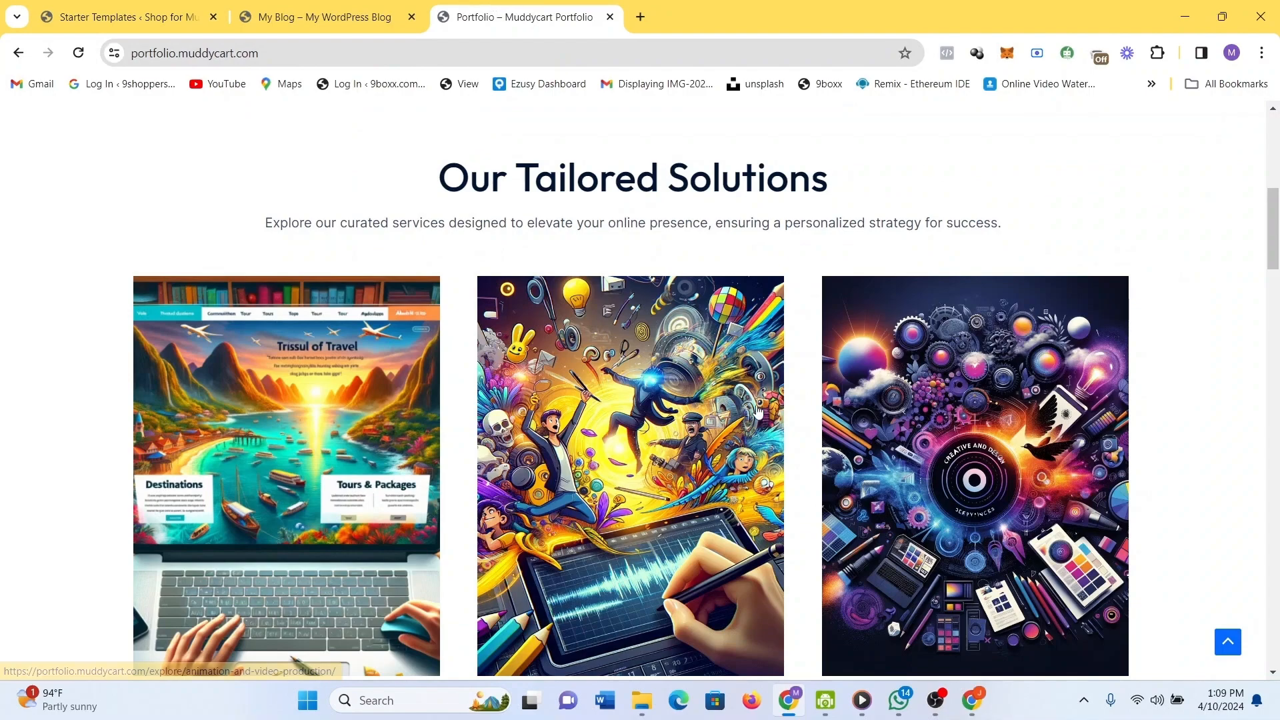
scroll(759, 411, down, 2)
scroll(757, 405, up, 9)
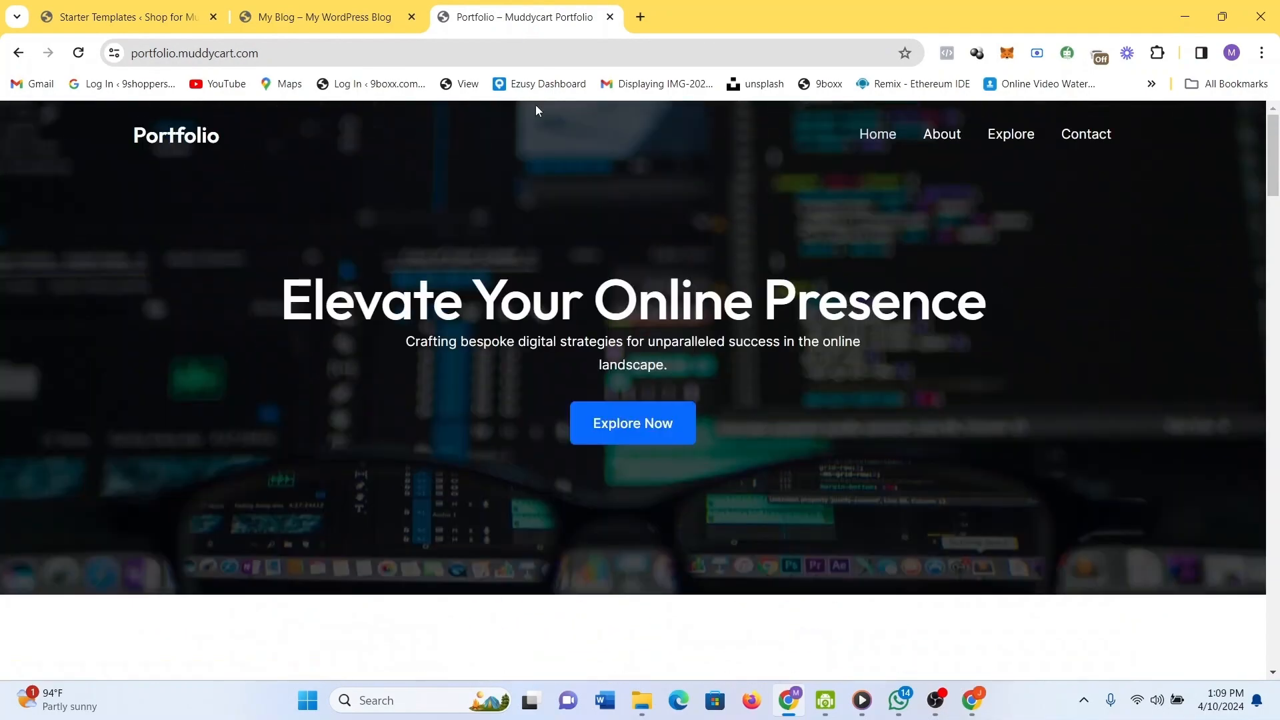
click(292, 7)
click(127, 13)
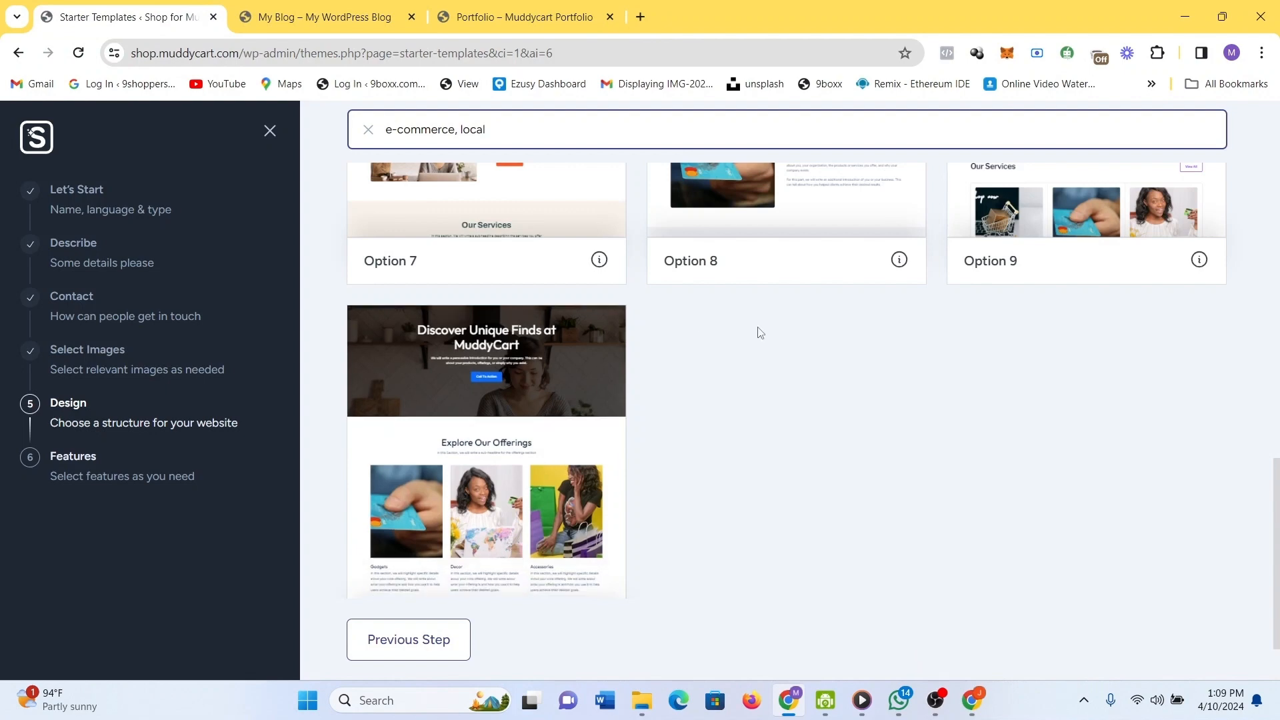
scroll(914, 347, up, 3)
scroll(916, 362, up, 2)
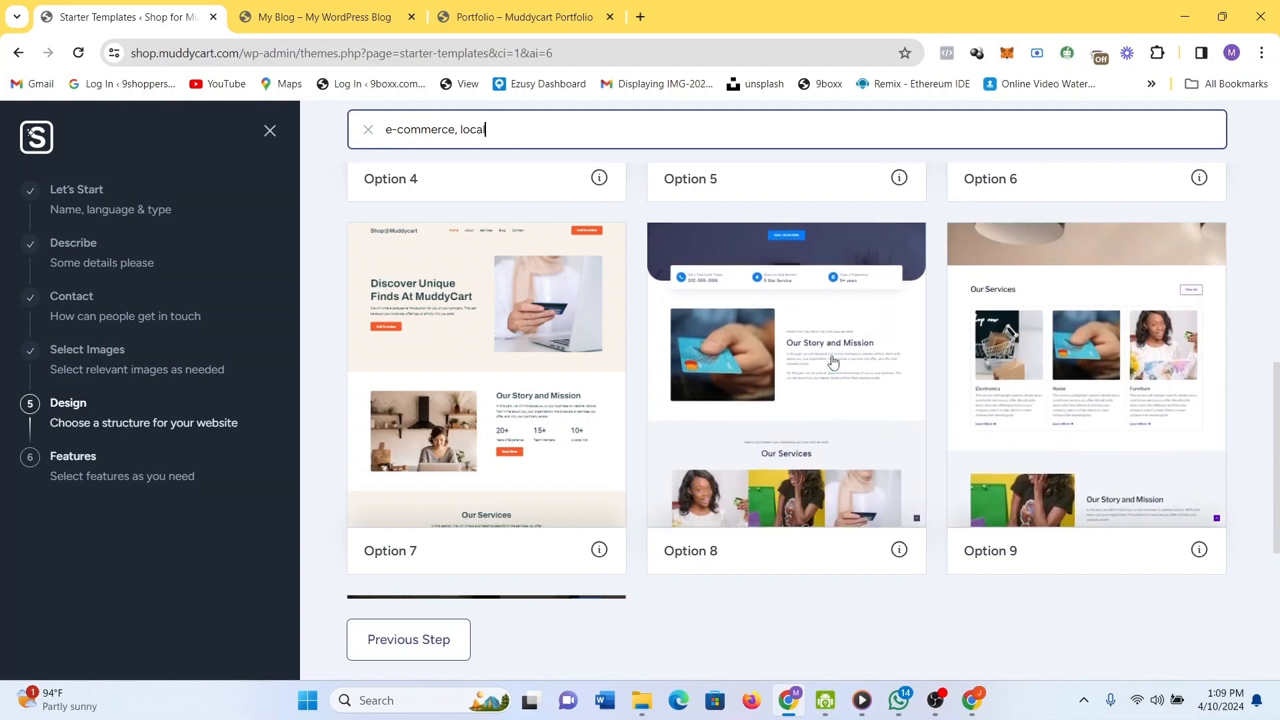
scroll(1134, 360, down, 2)
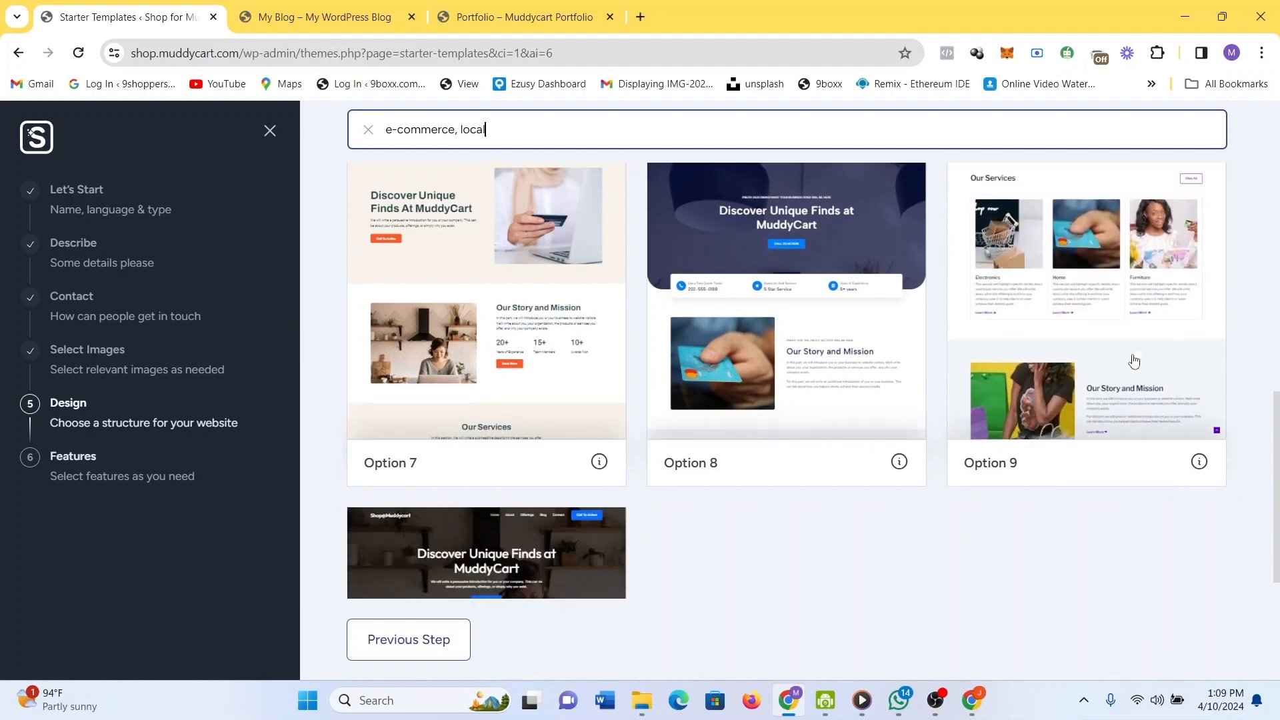
scroll(1134, 361, up, 3)
scroll(1133, 360, up, 2)
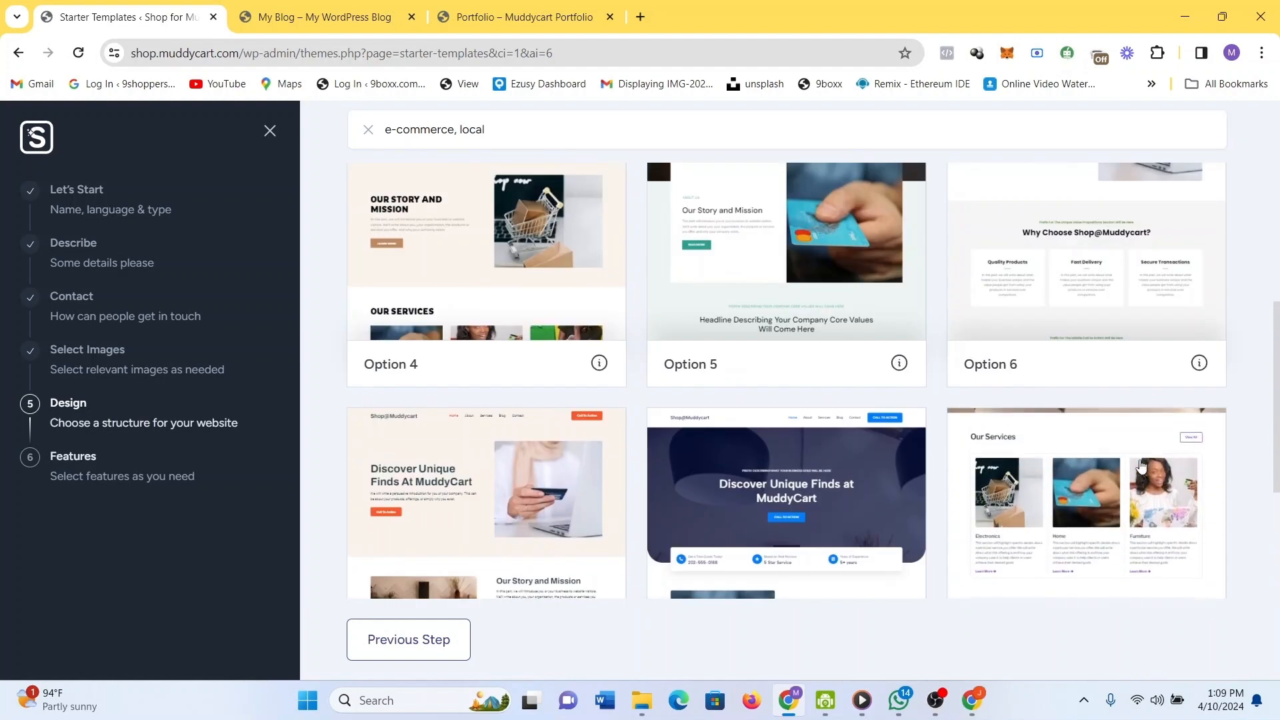
click(1141, 466)
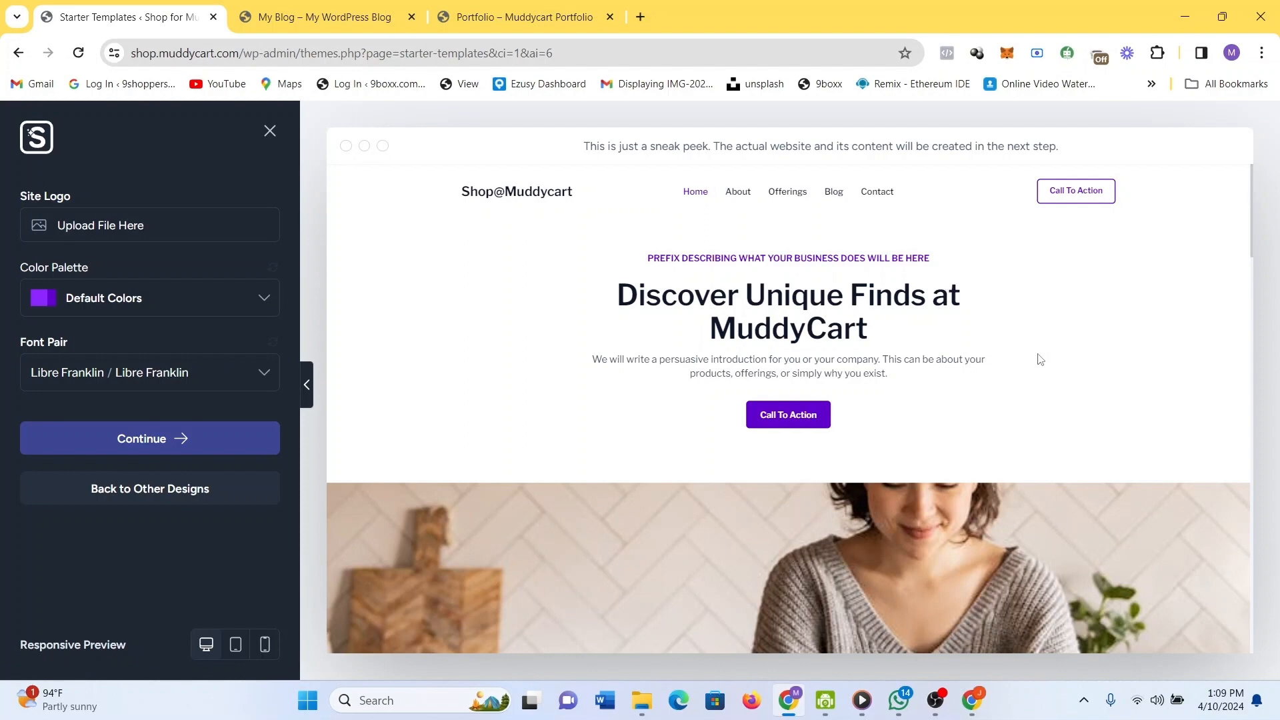
scroll(1039, 359, down, 10)
scroll(1039, 359, down, 8)
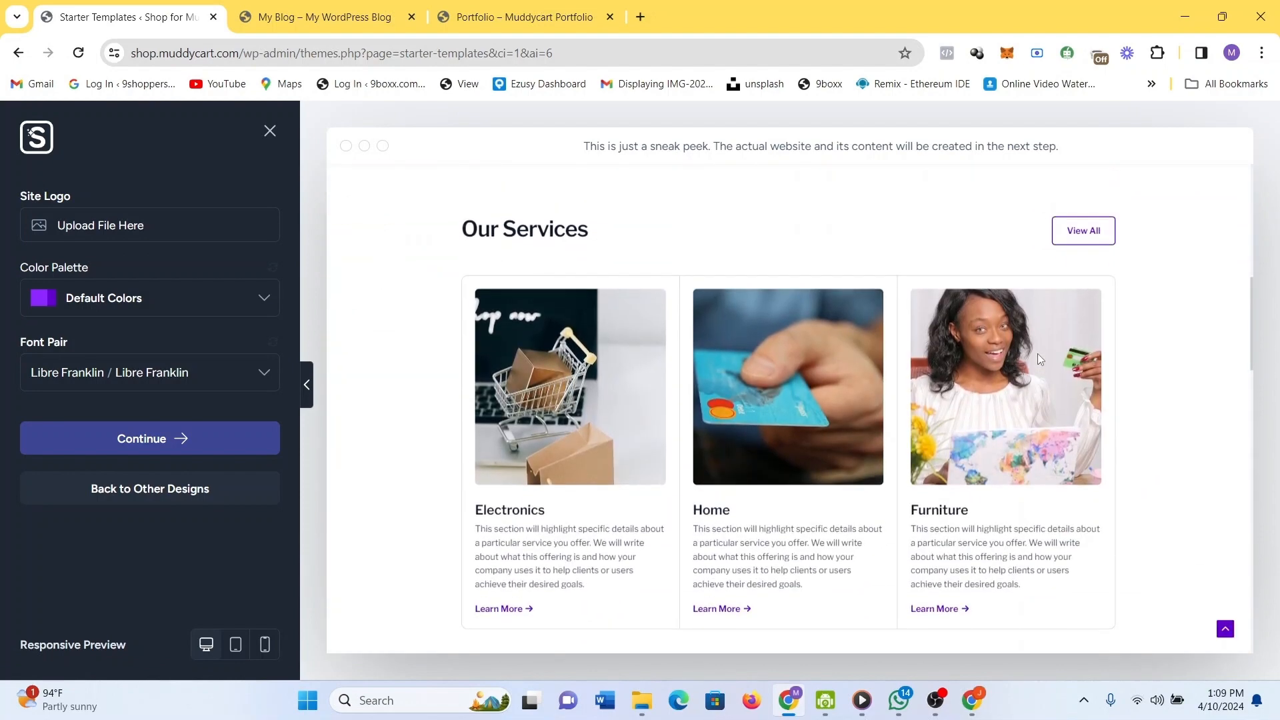
scroll(1039, 359, down, 6)
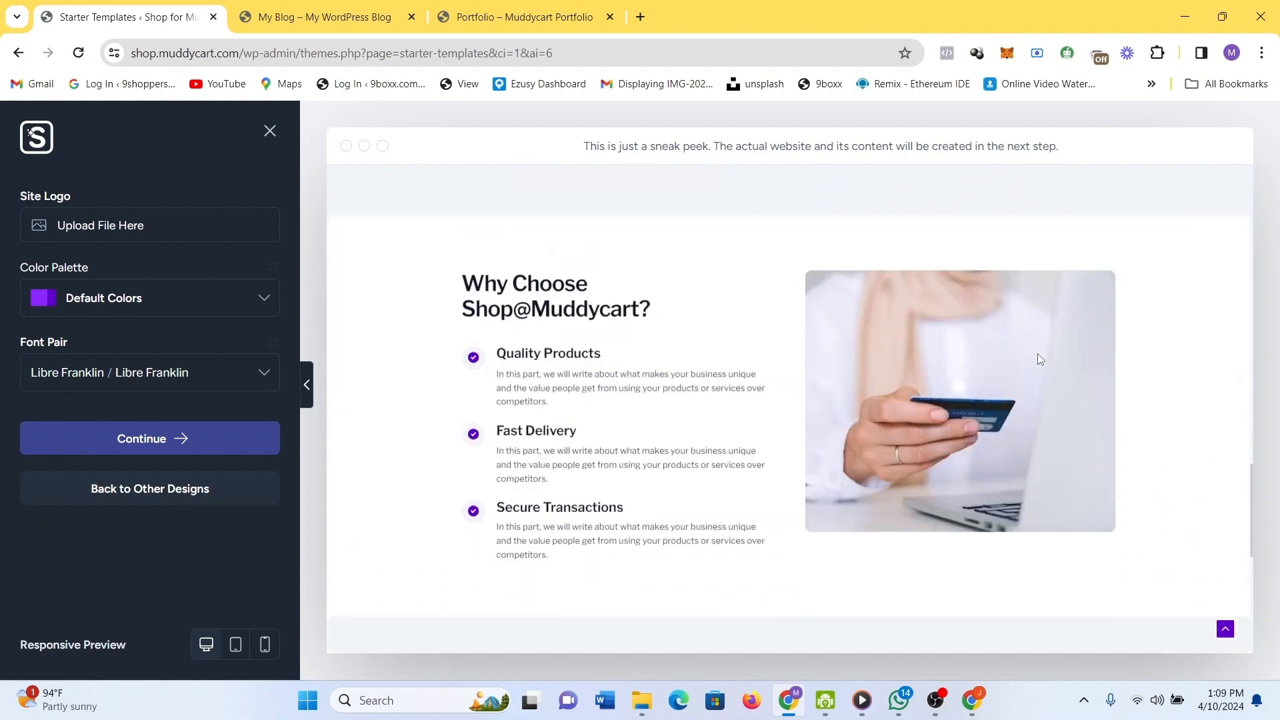
scroll(1040, 360, up, 20)
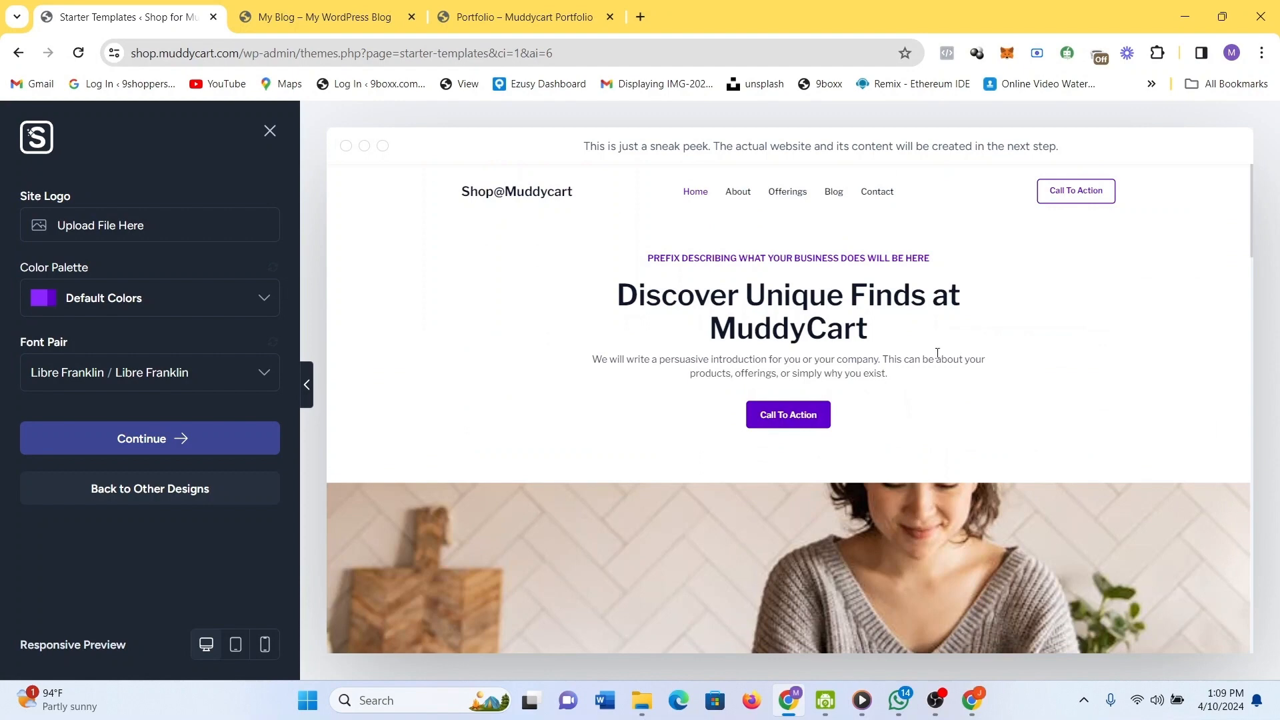
Keep this design, pick Sales Funnels, Automation & Integrations and Free Live Chat, and start building.
click(194, 437)
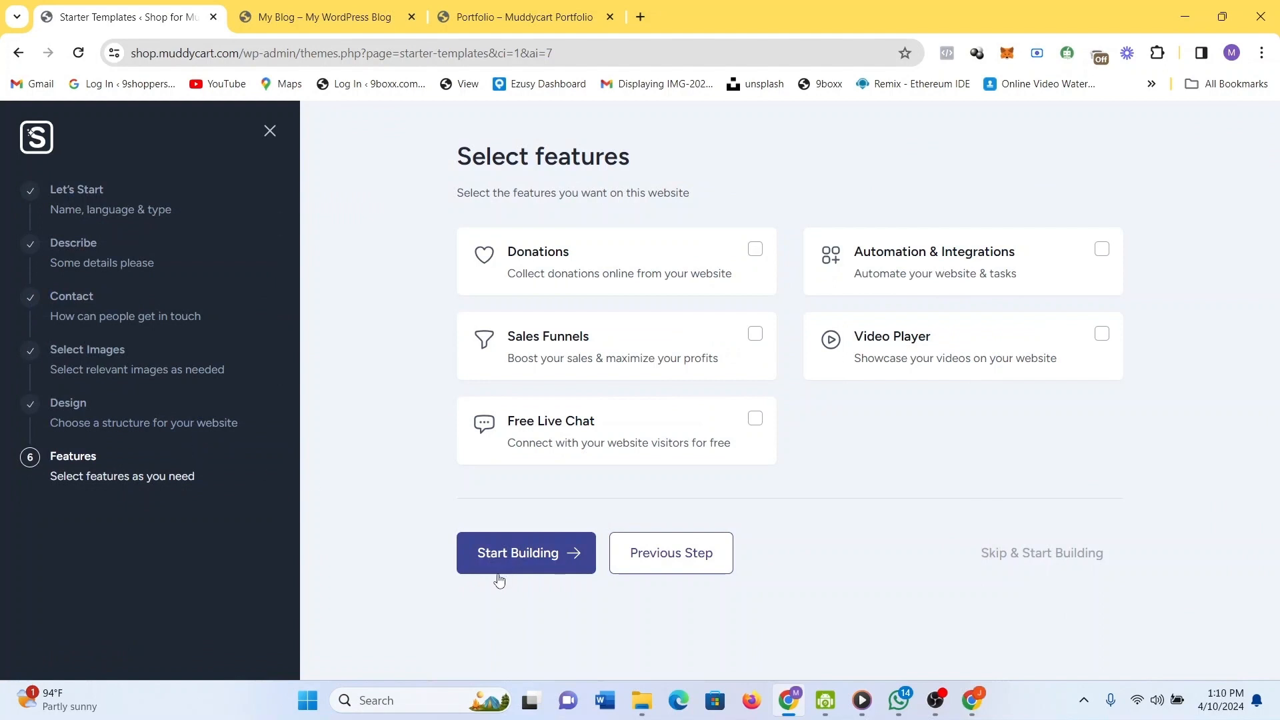
click(758, 354)
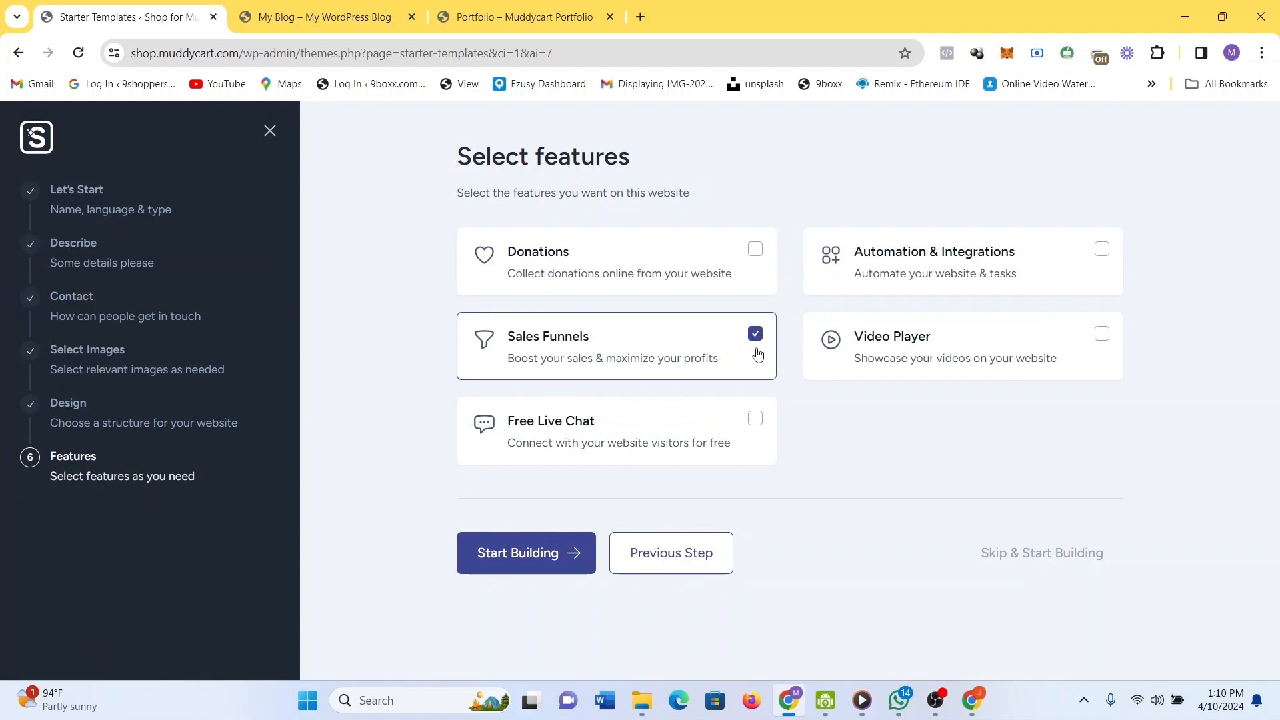
click(754, 255)
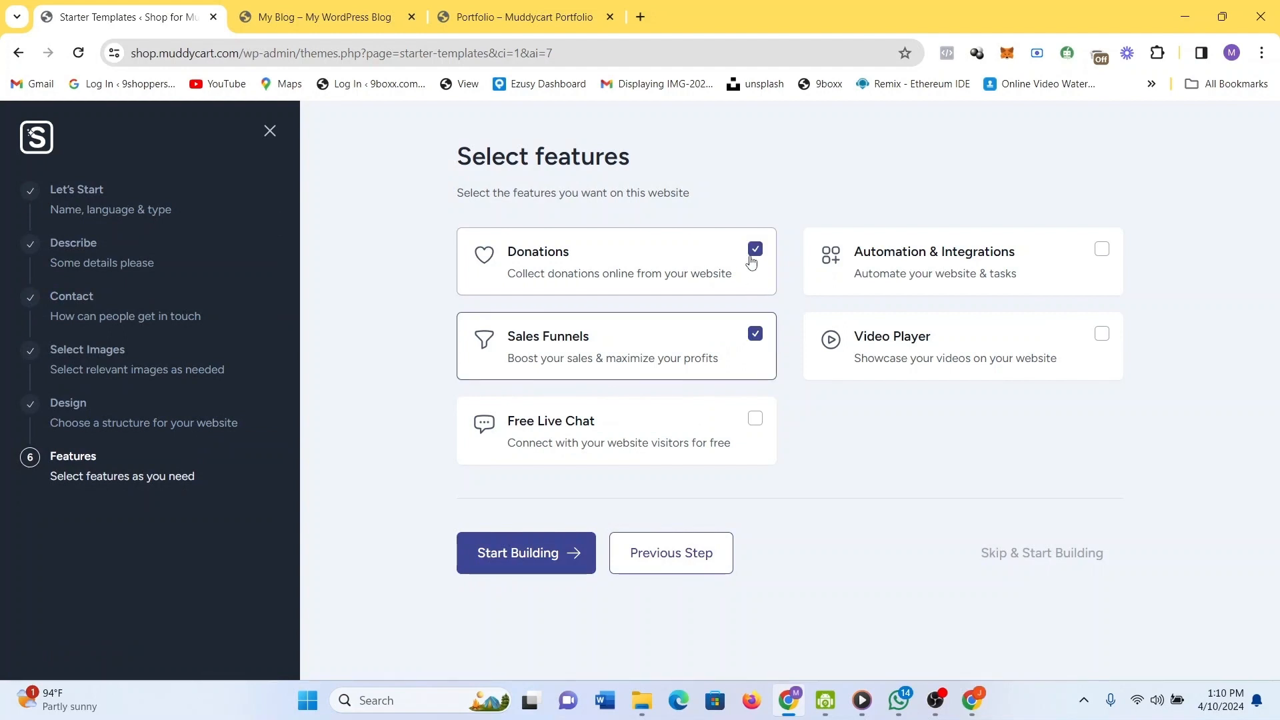
click(1052, 254)
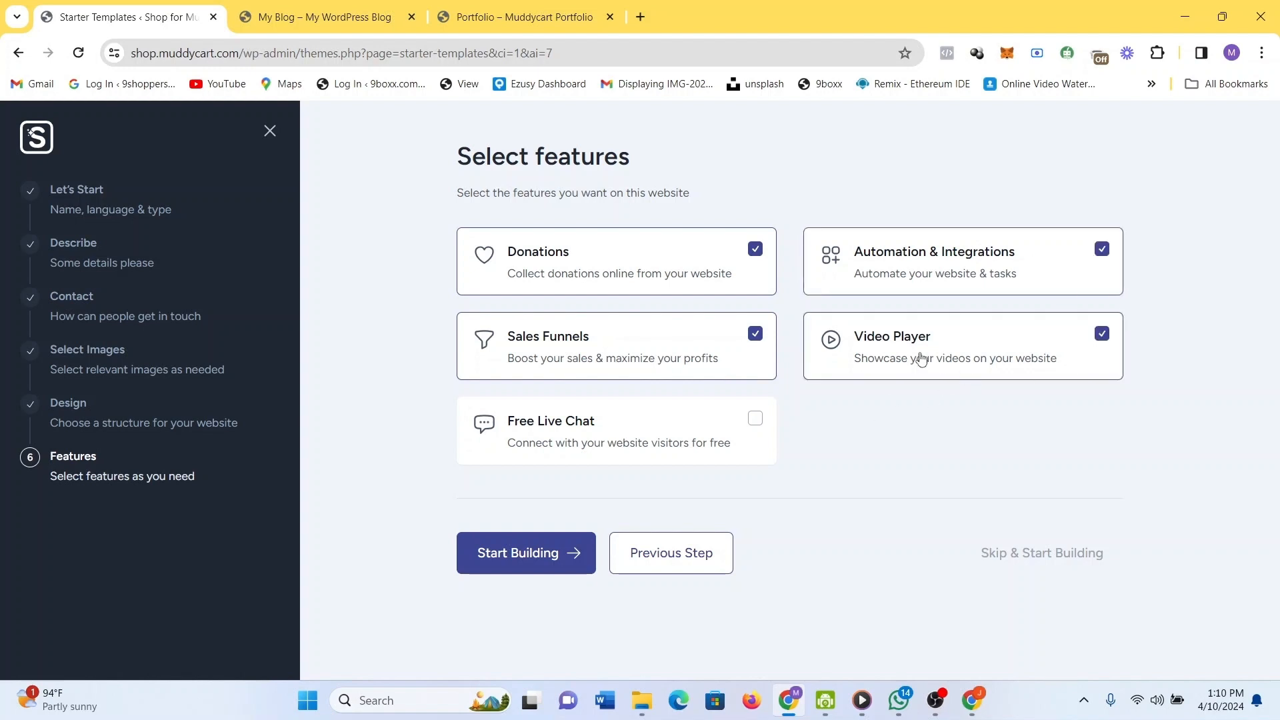
click(757, 426)
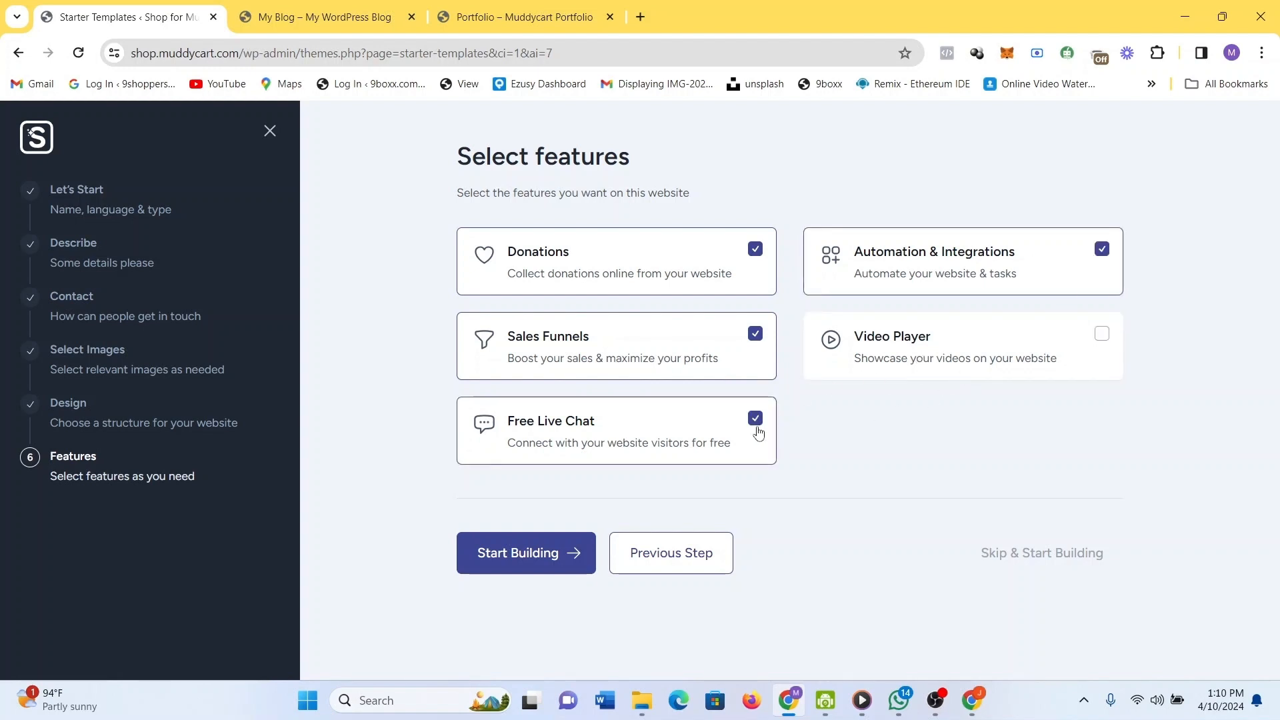
click(728, 261)
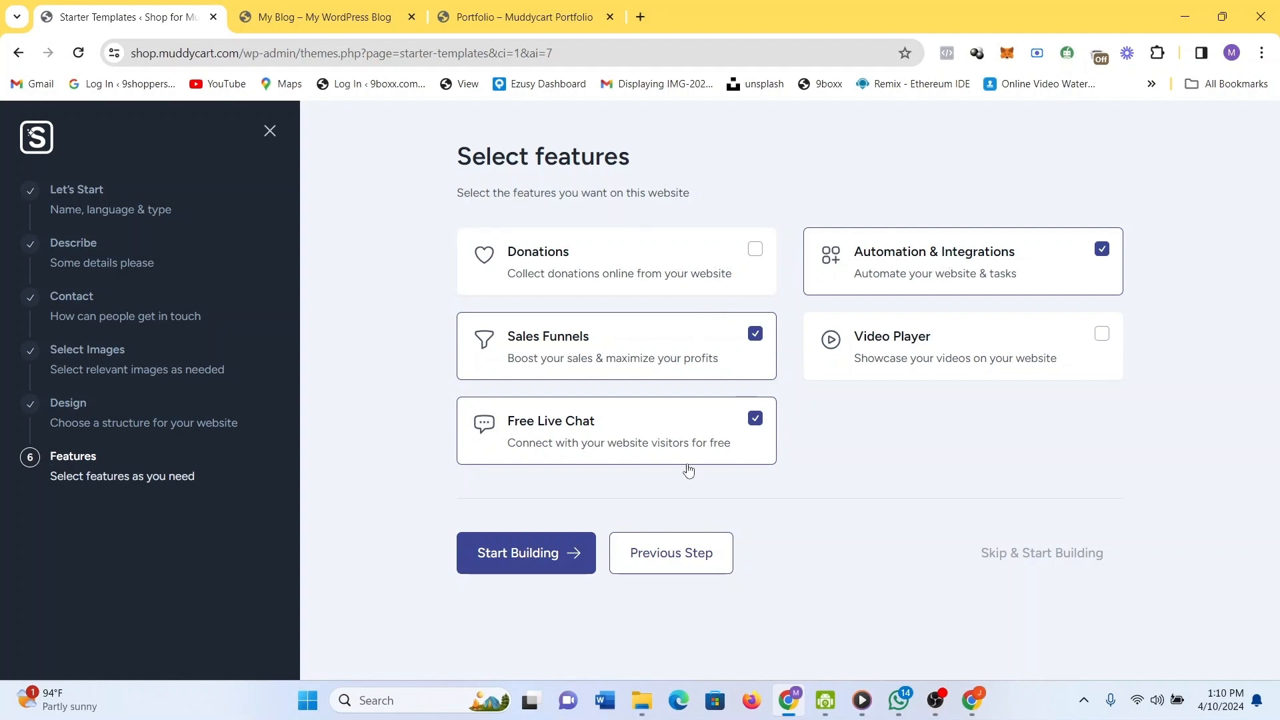
click(561, 553)
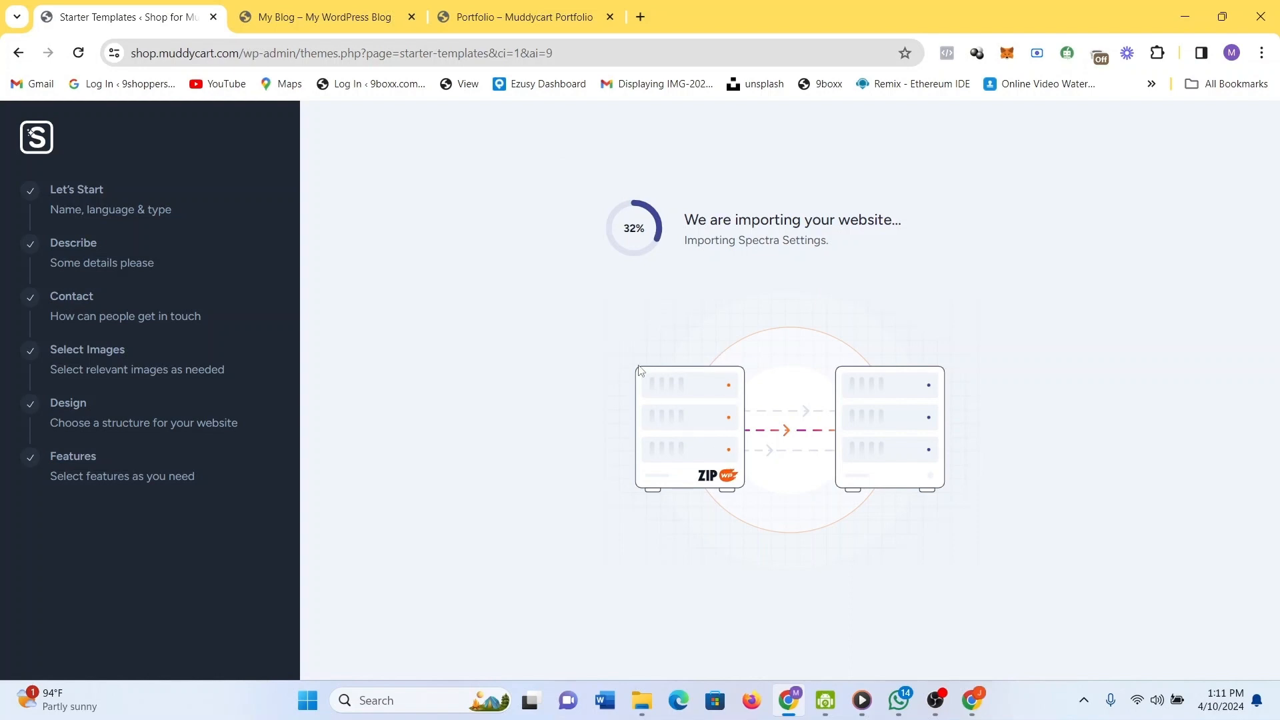
Switch to the My Blog tab to view the shop.muddycart.com front page.
click(288, 6)
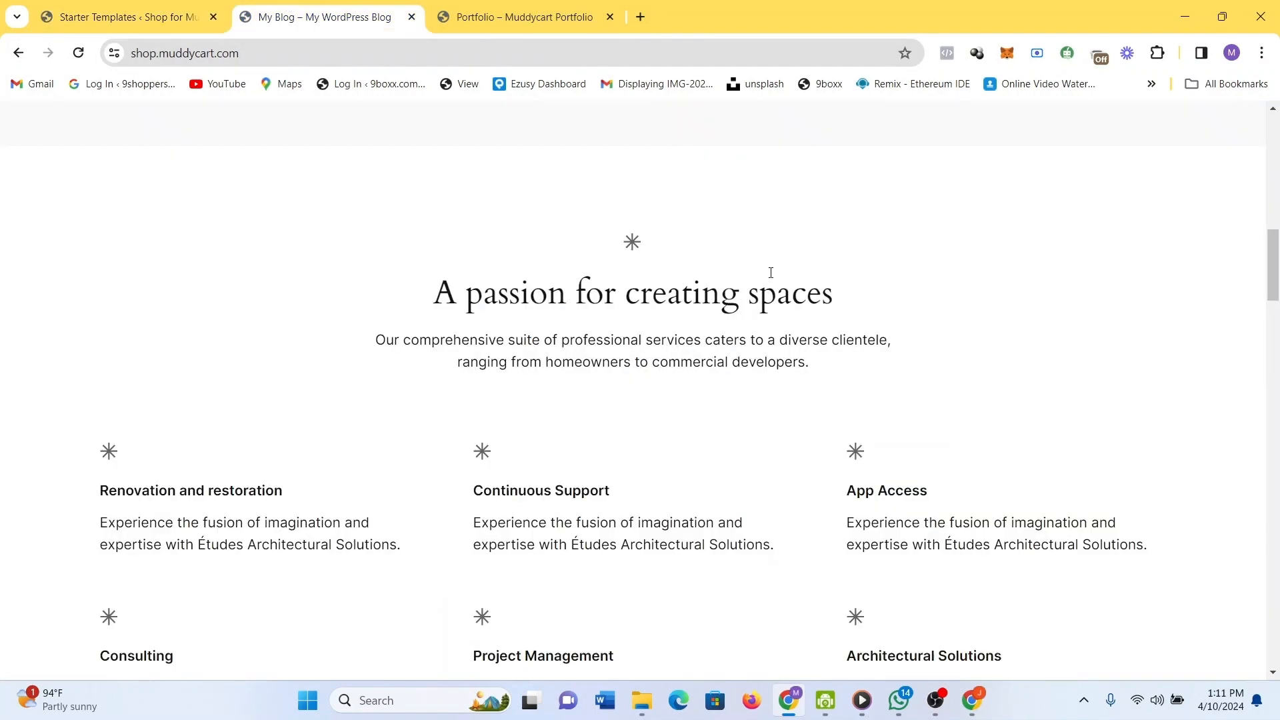
scroll(760, 246, down, 1)
scroll(749, 218, up, 2)
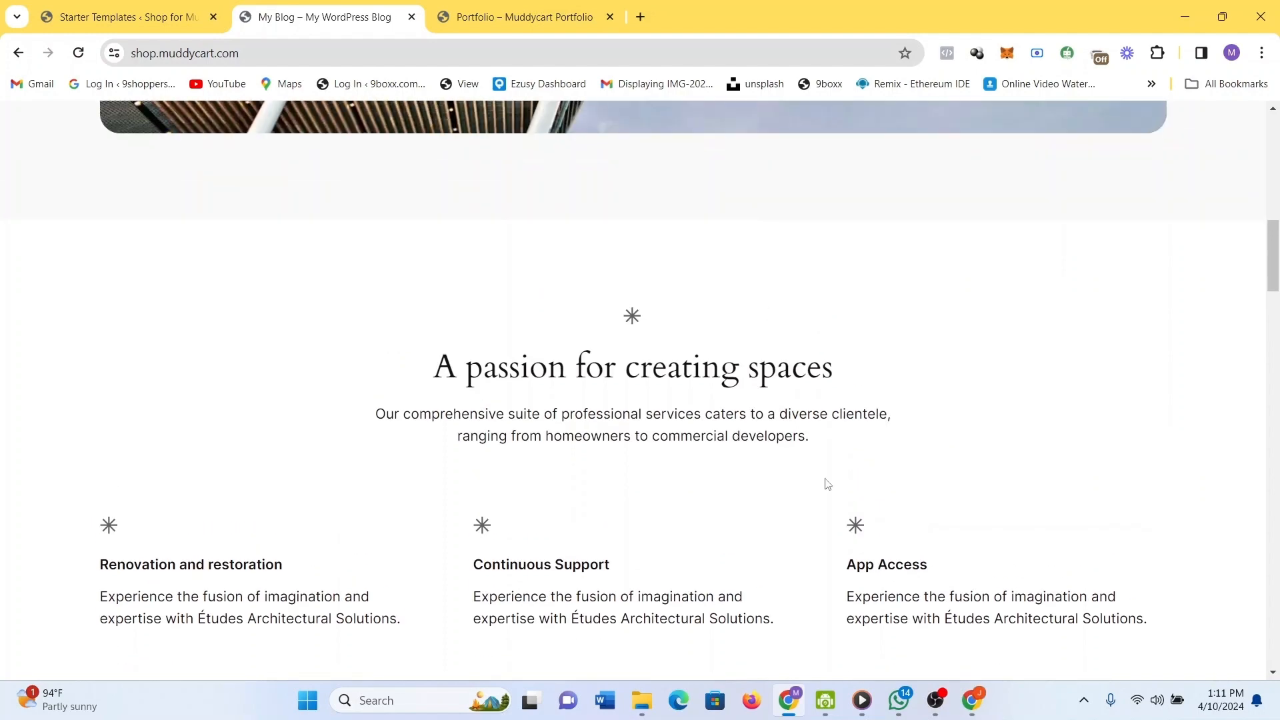
scroll(823, 477, down, 3)
scroll(814, 445, up, 1)
scroll(815, 446, up, 8)
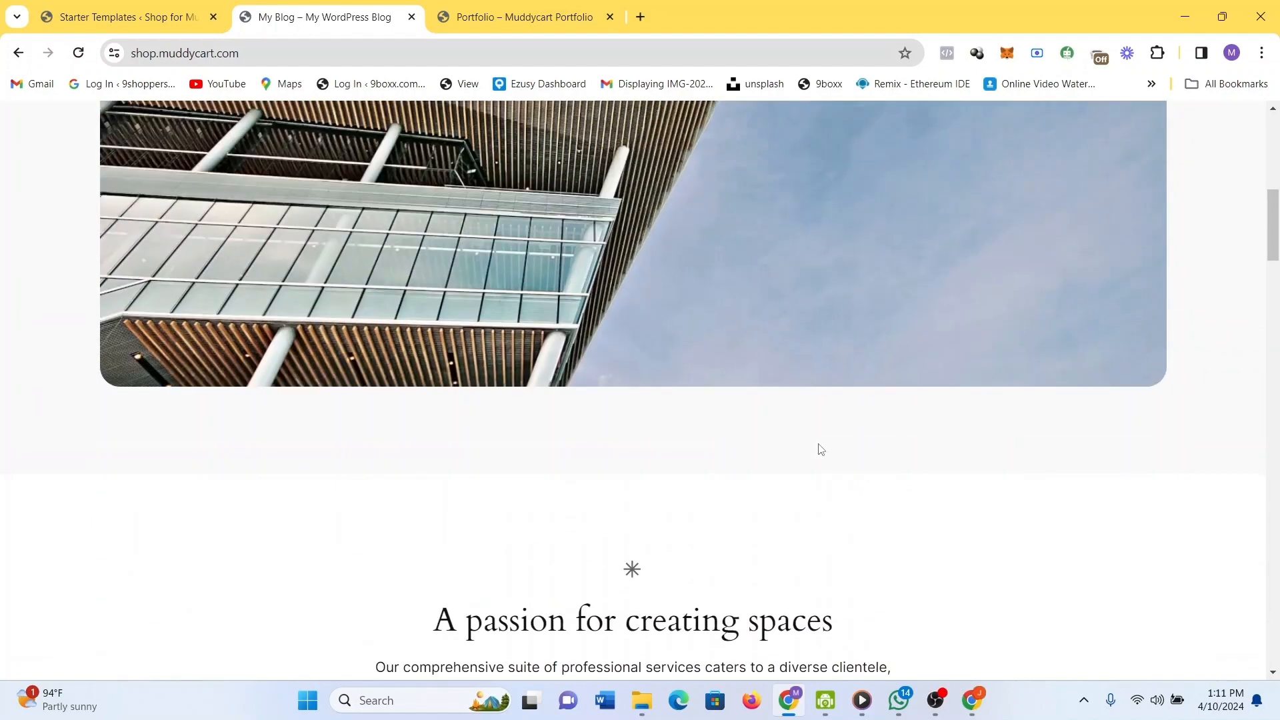
drag(1273, 207, 1269, 107)
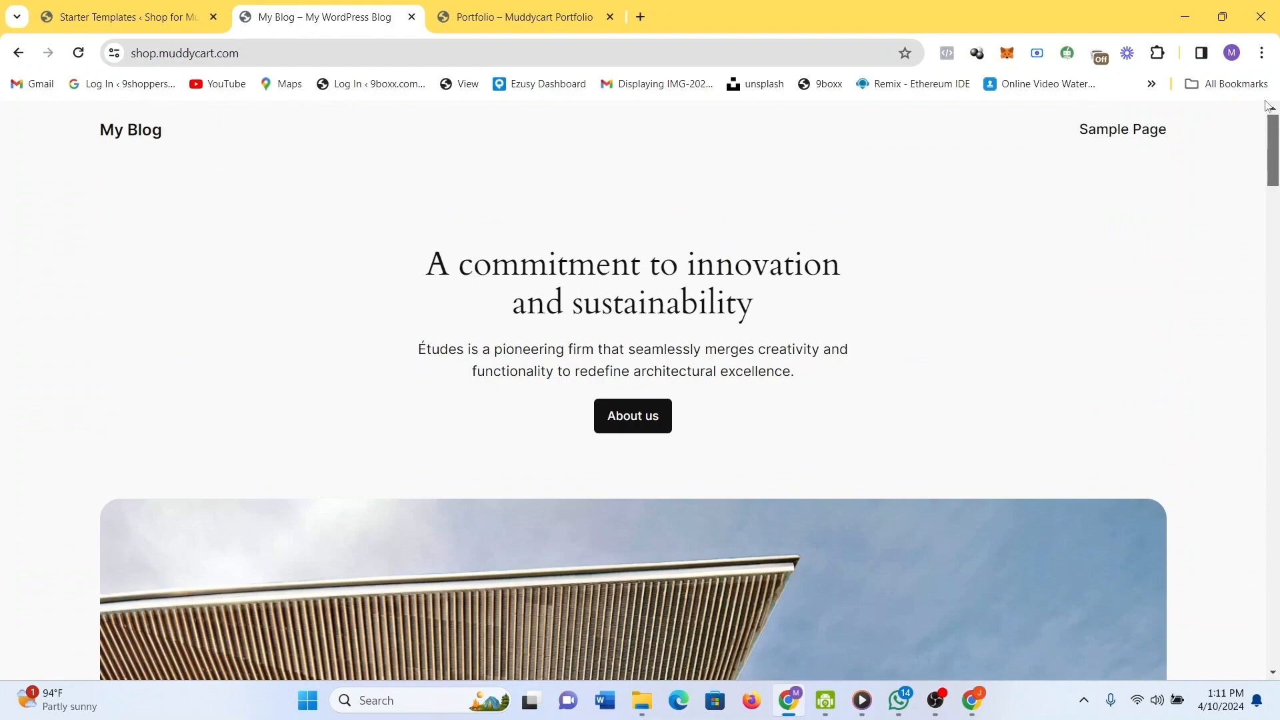
scroll(1127, 221, down, 15)
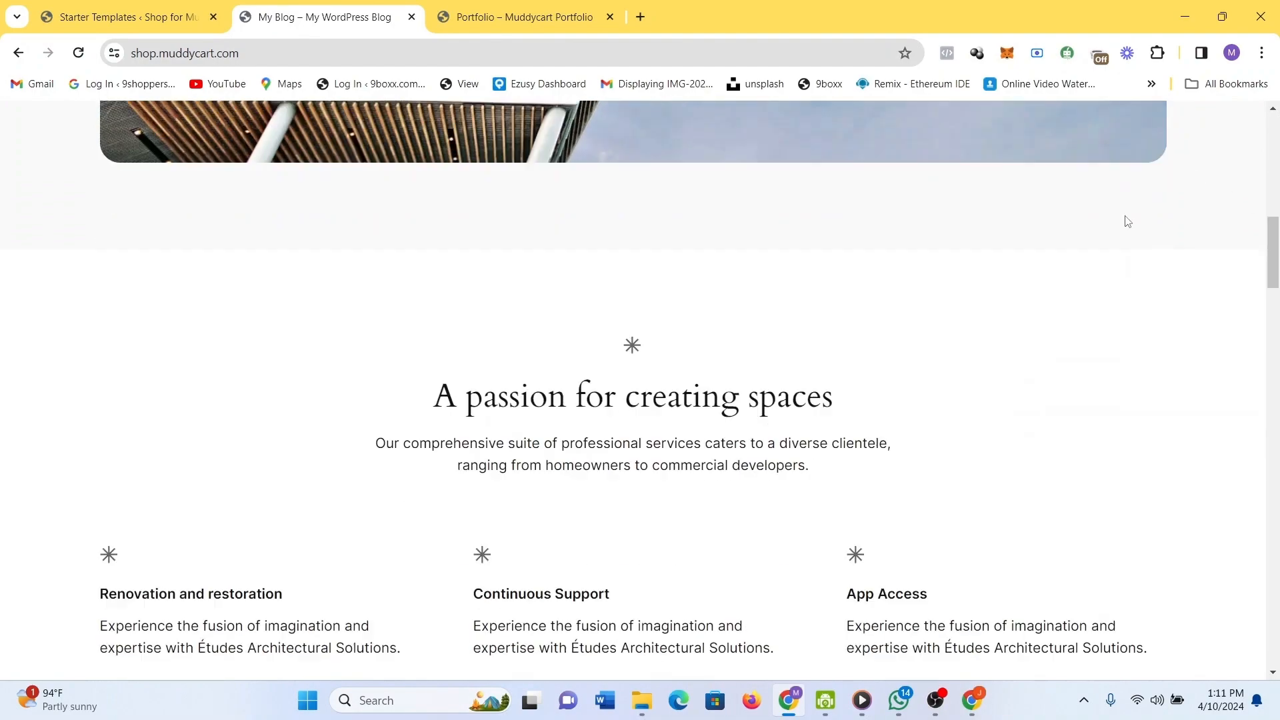
scroll(1127, 222, down, 10)
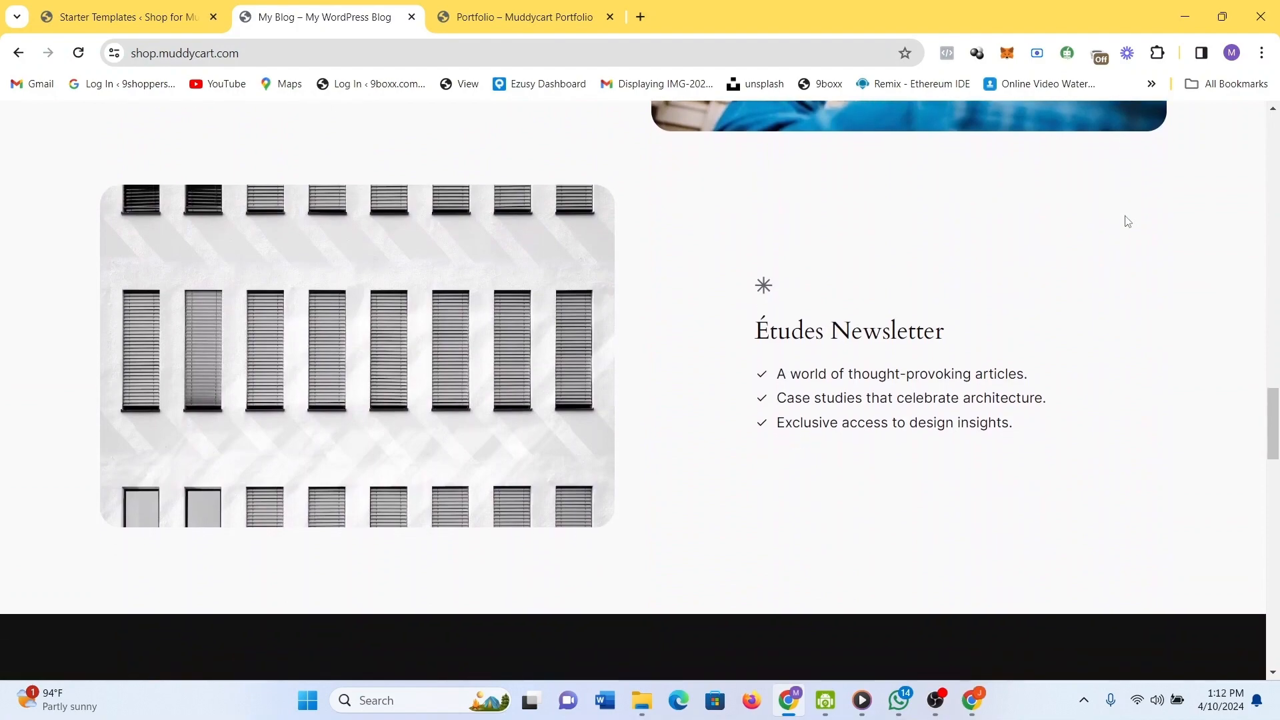
scroll(1127, 222, up, 12)
scroll(1147, 260, up, 6)
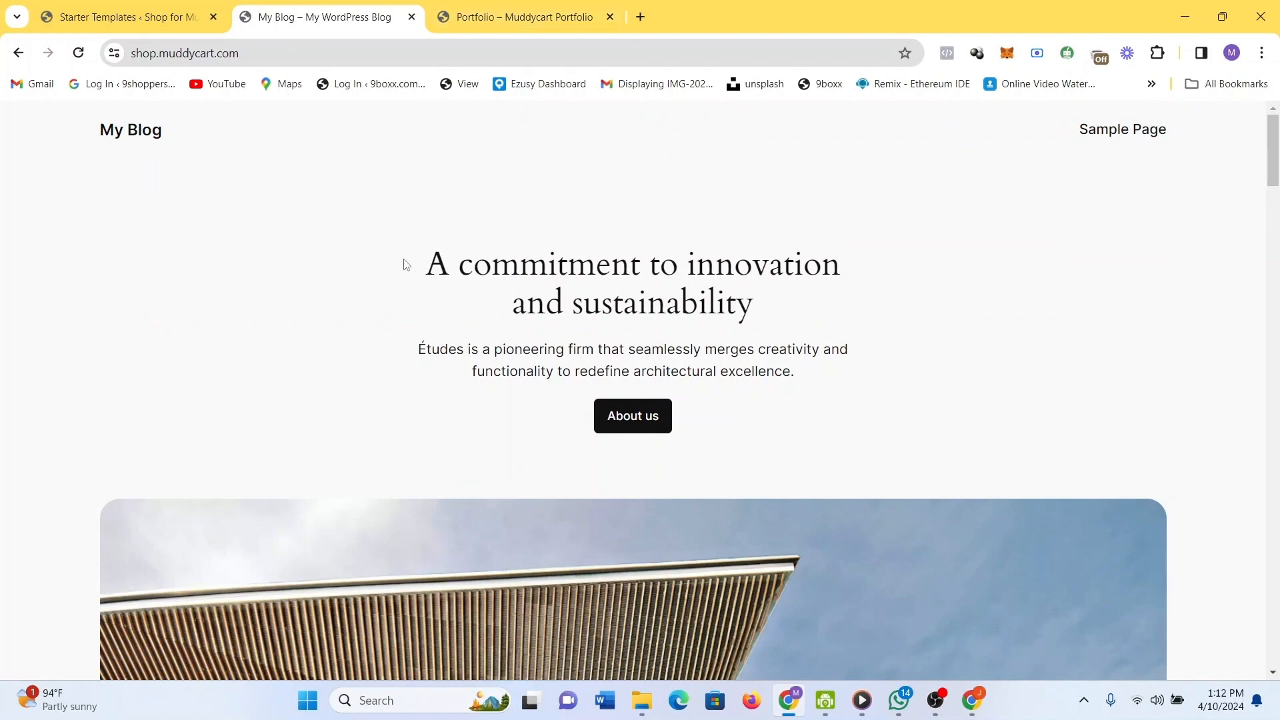
Wait for the import to report 'Woohoo, your website is ready!' and open the new site.
click(145, 5)
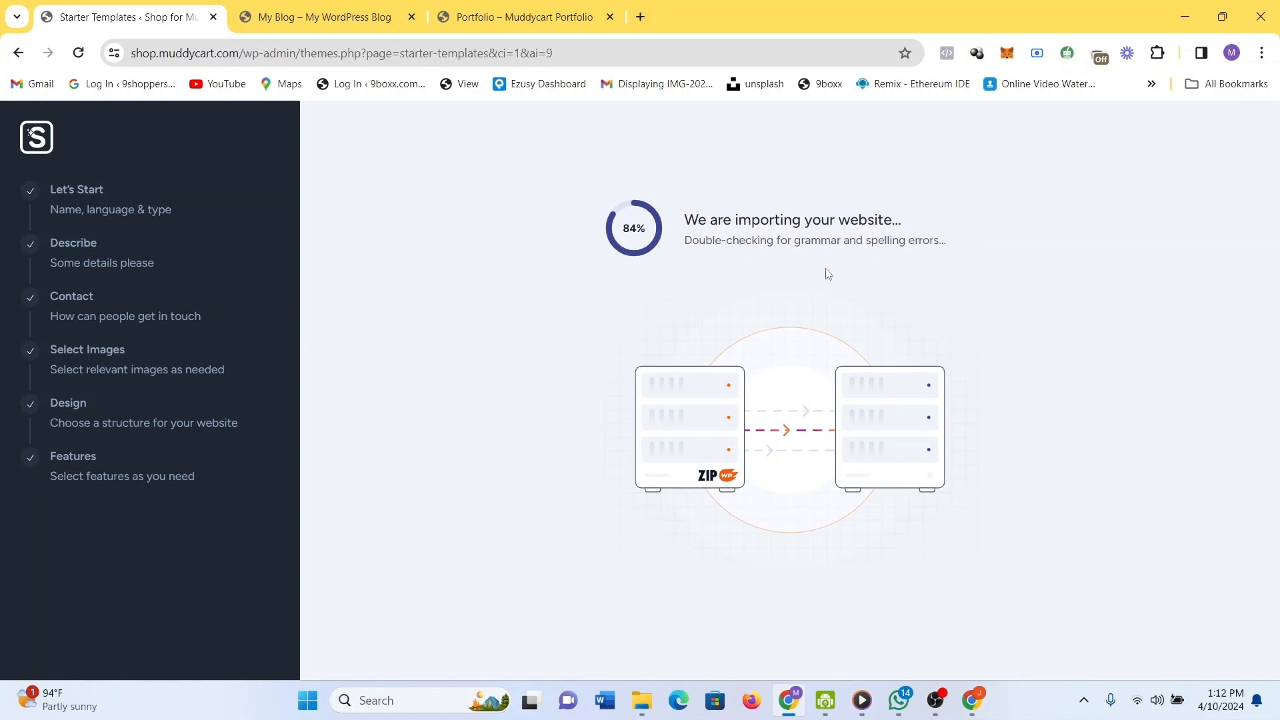
mouse_move(936, 716)
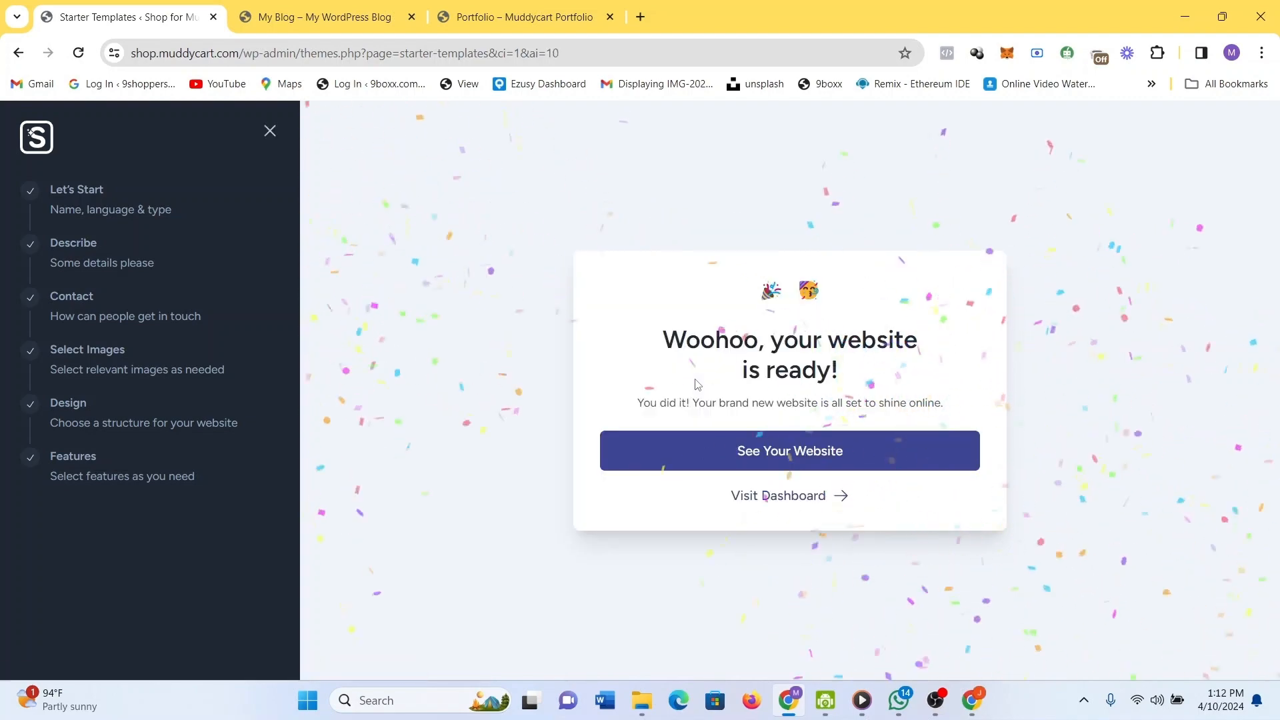
click(792, 452)
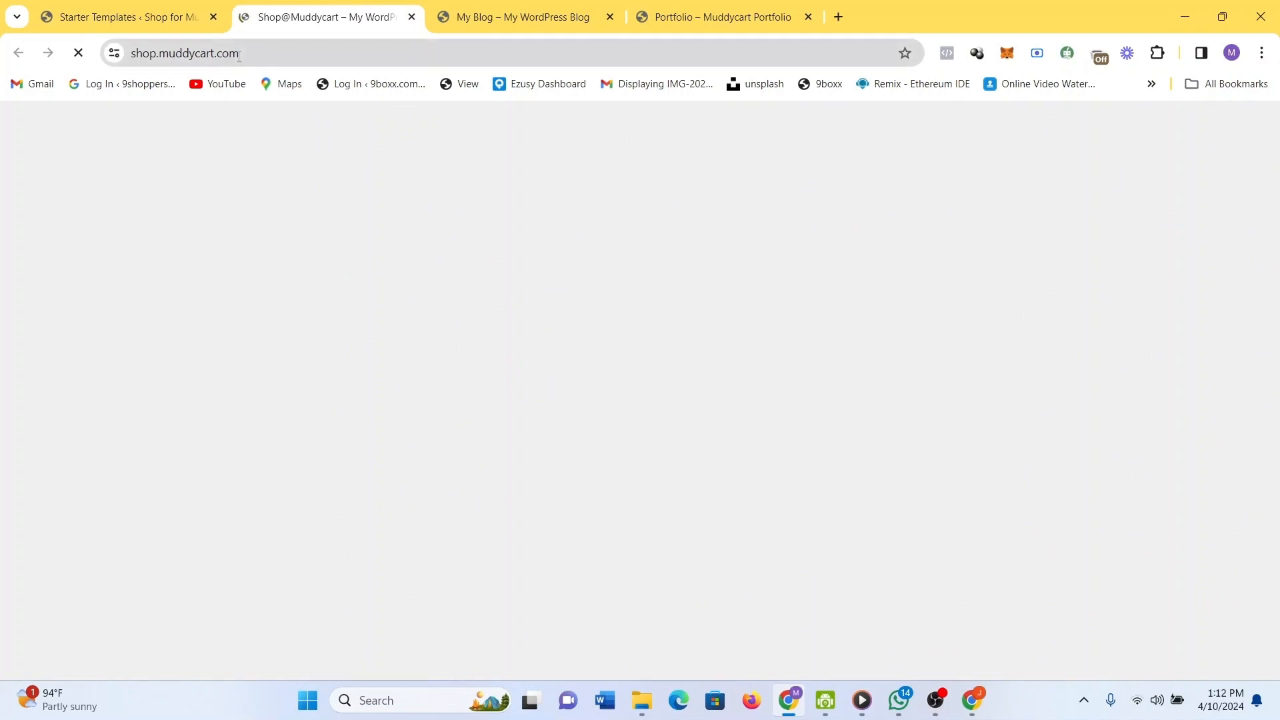
click(259, 55)
click(656, 287)
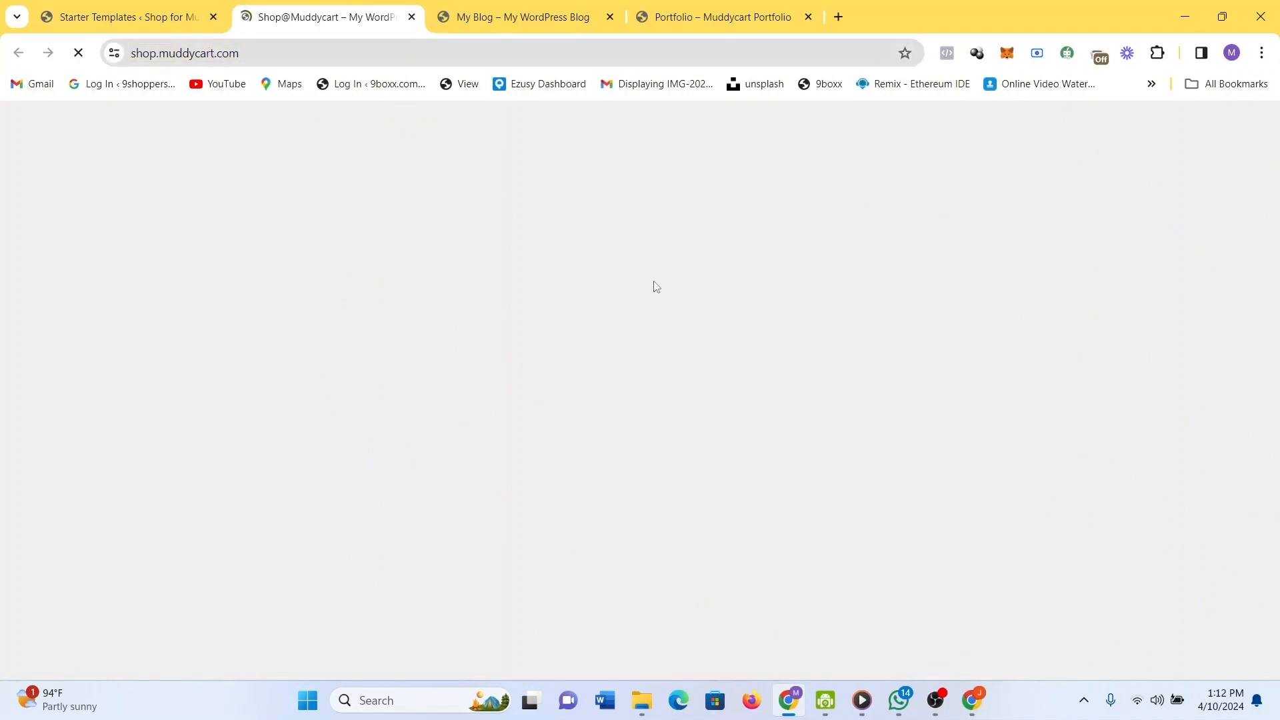
click(525, 17)
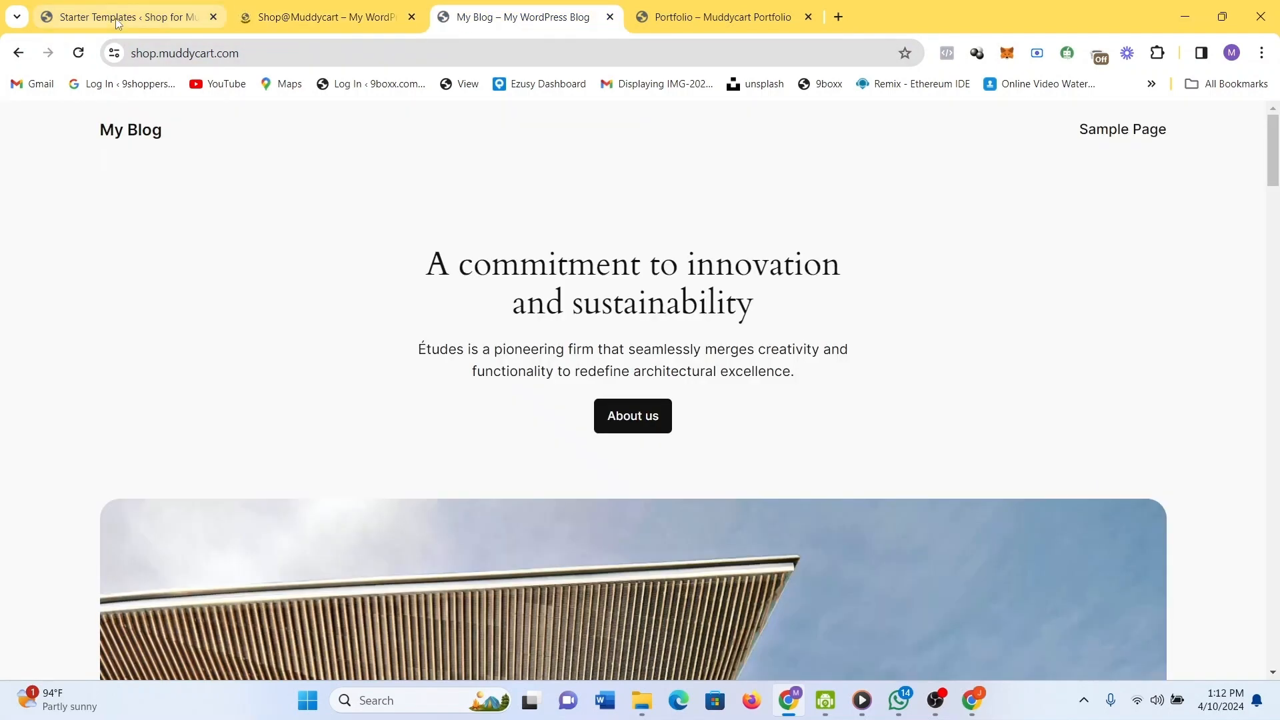
click(79, 65)
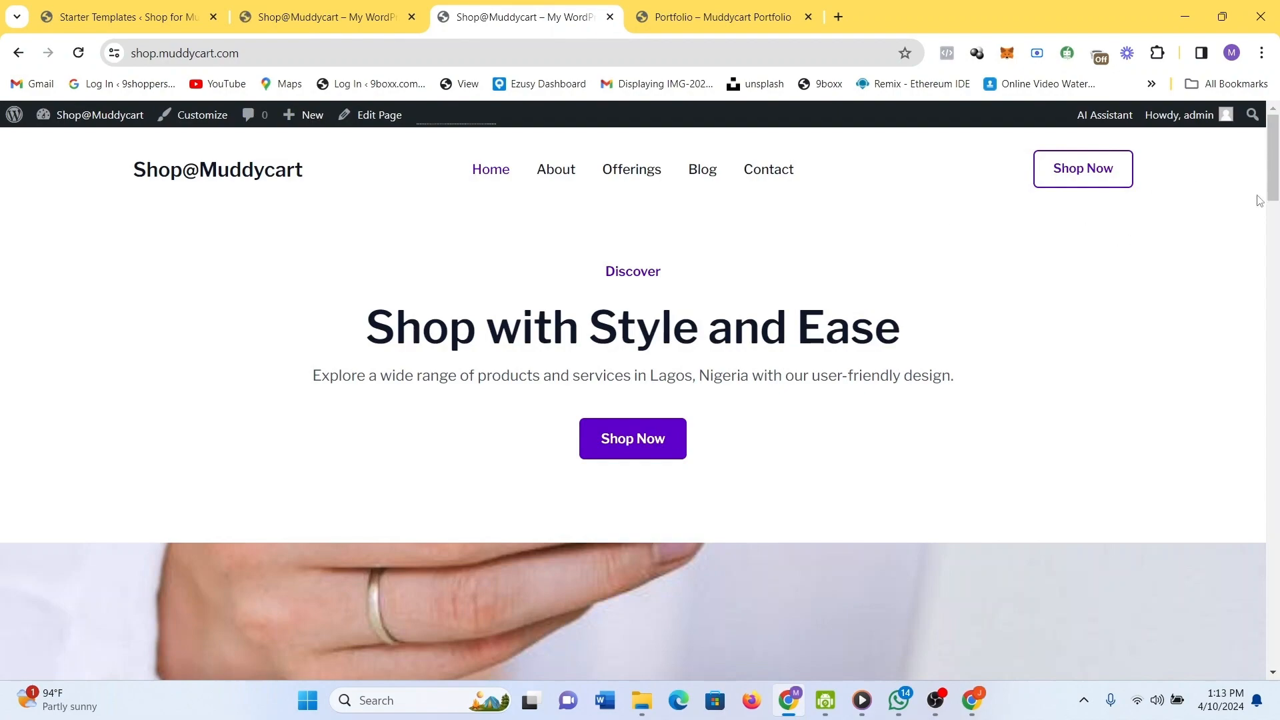
drag(1274, 176, 1277, 667)
click(1229, 643)
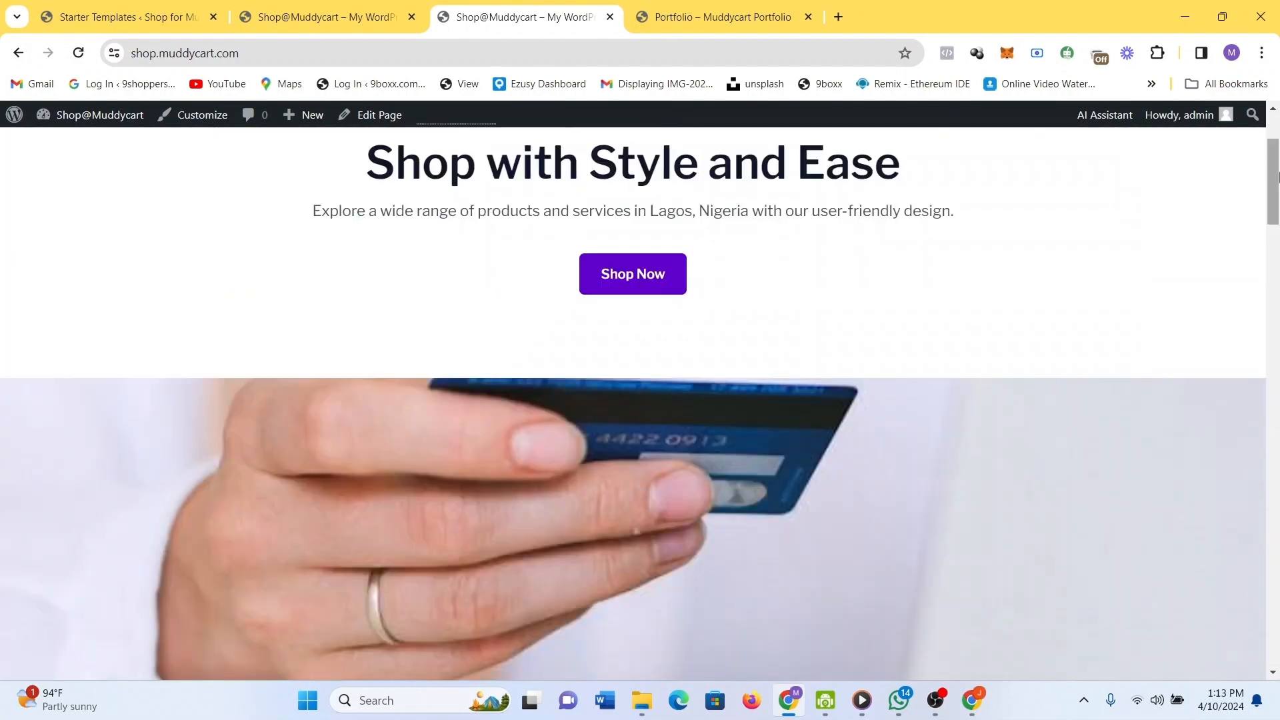
click(1081, 177)
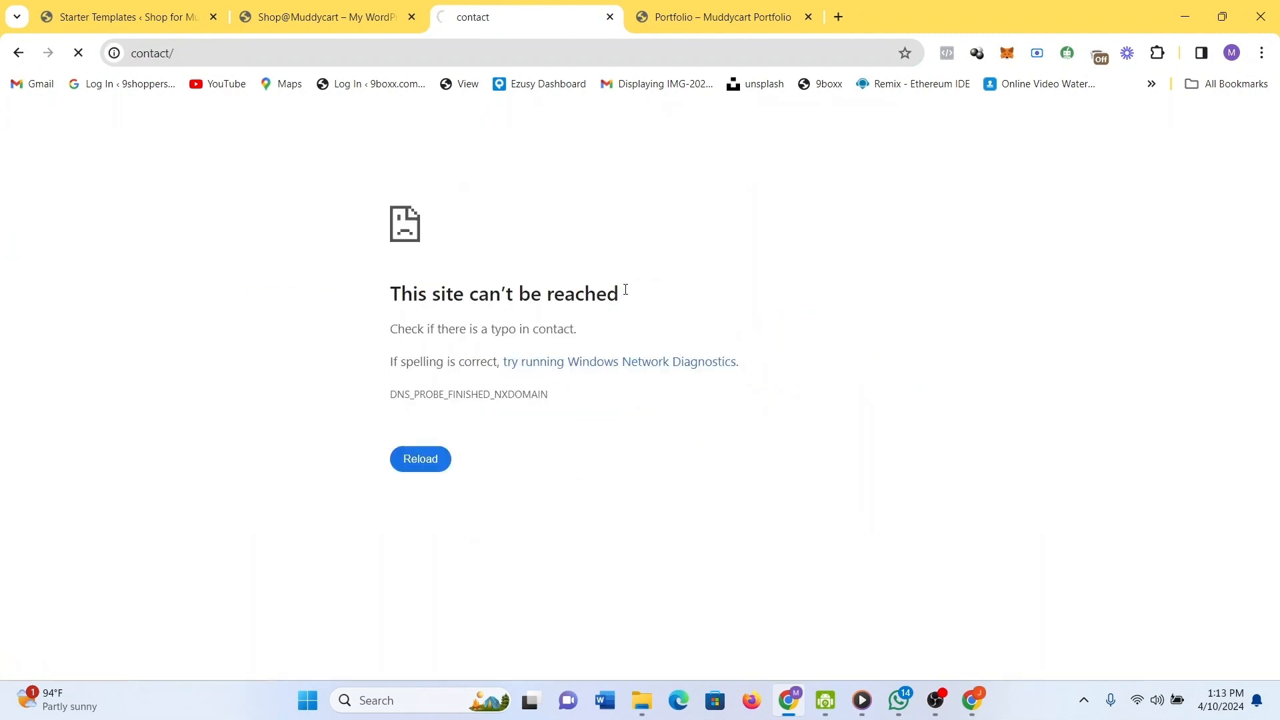
click(607, 19)
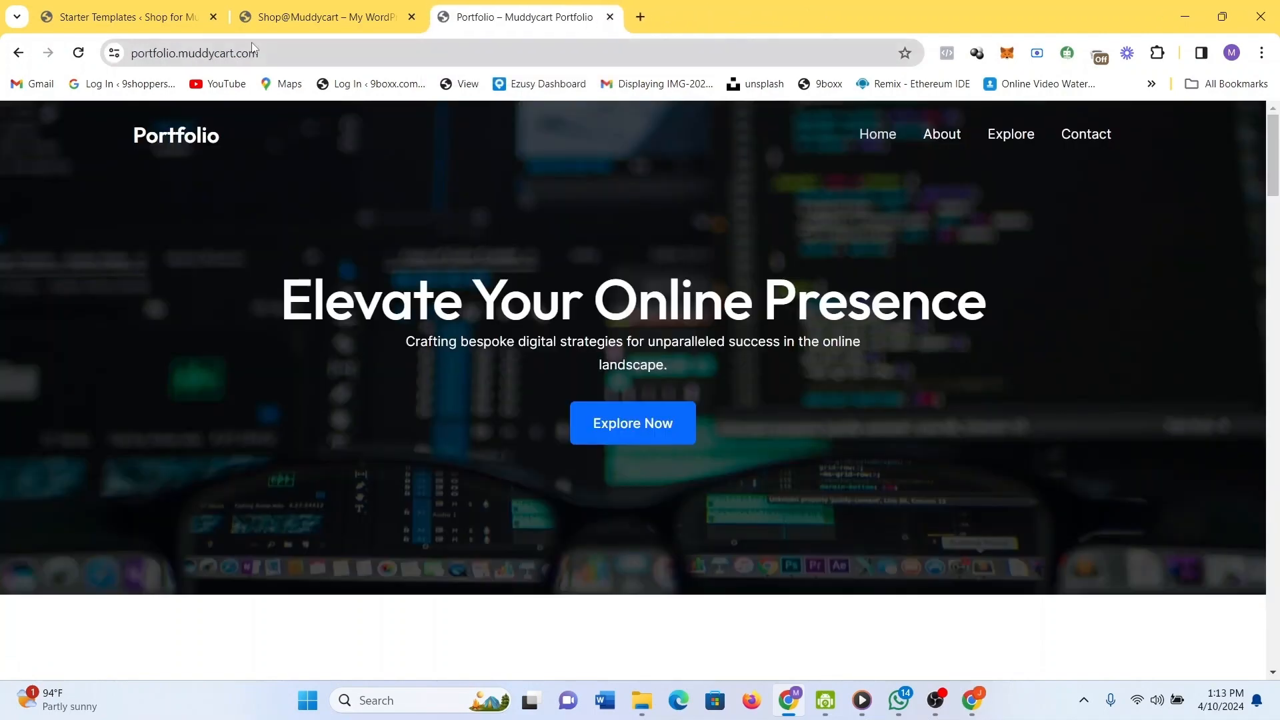
click(335, 10)
scroll(608, 392, down, 2)
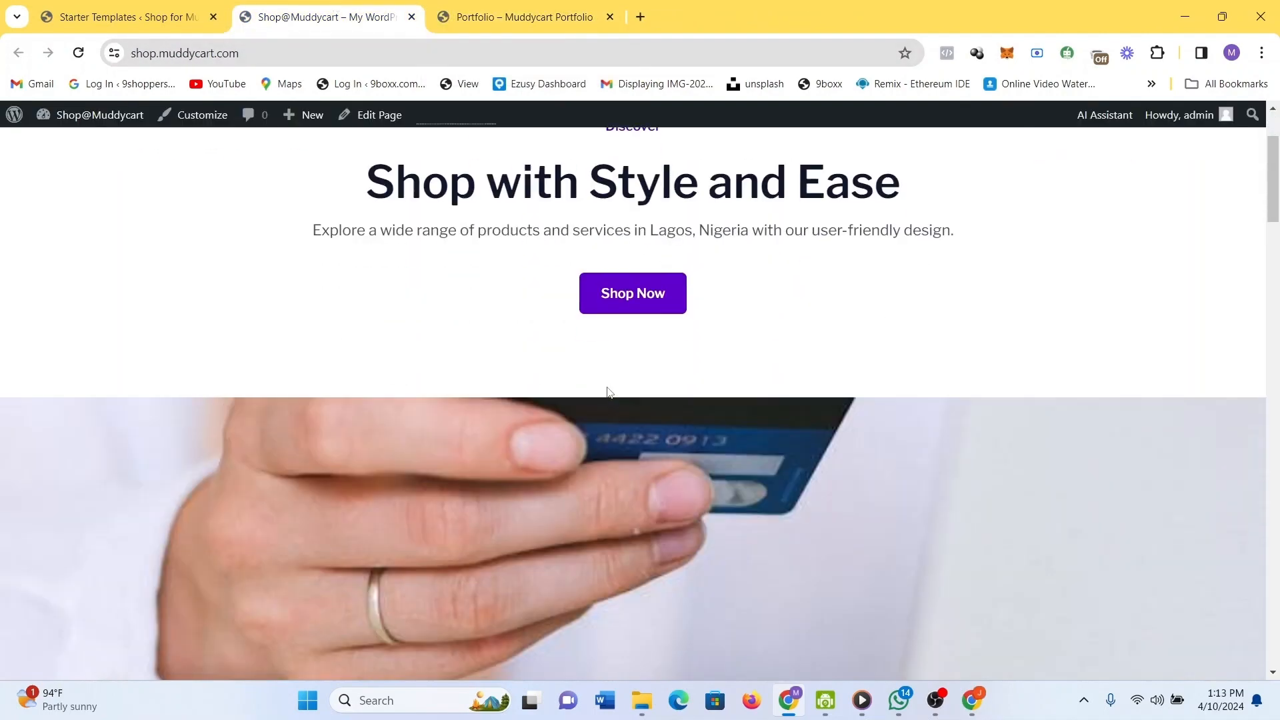
scroll(609, 392, down, 10)
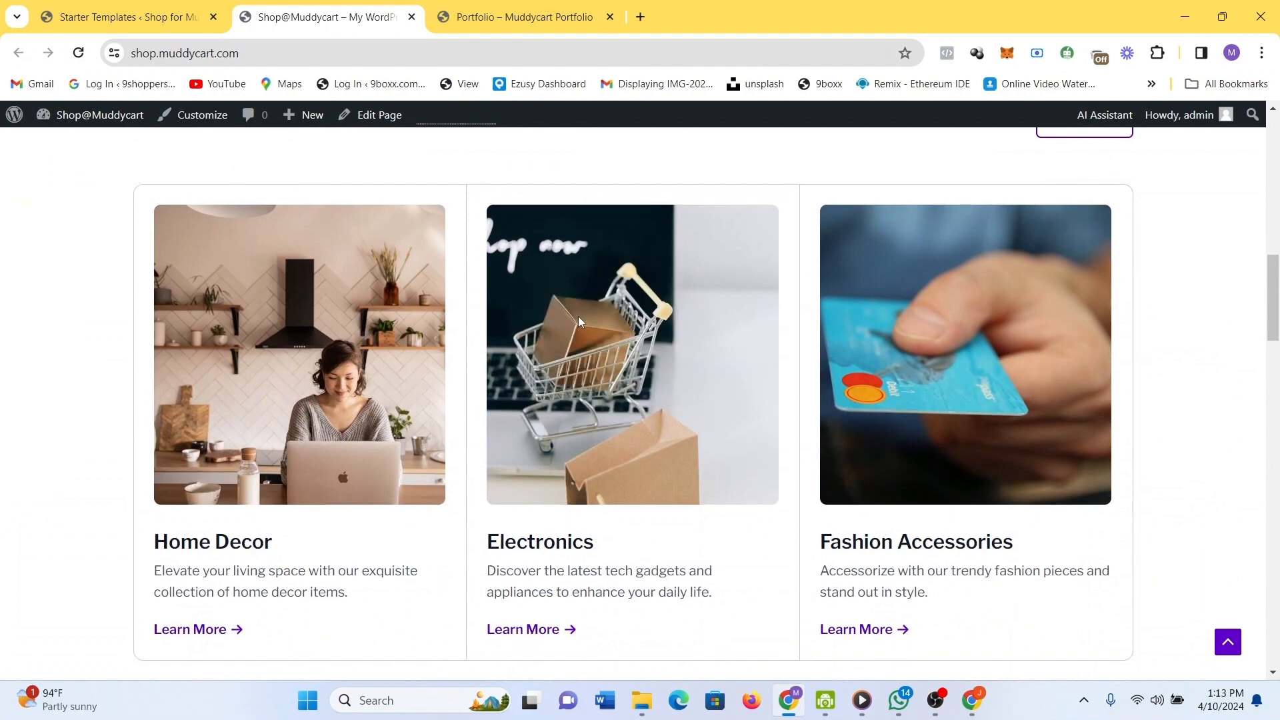
scroll(598, 335, up, 1)
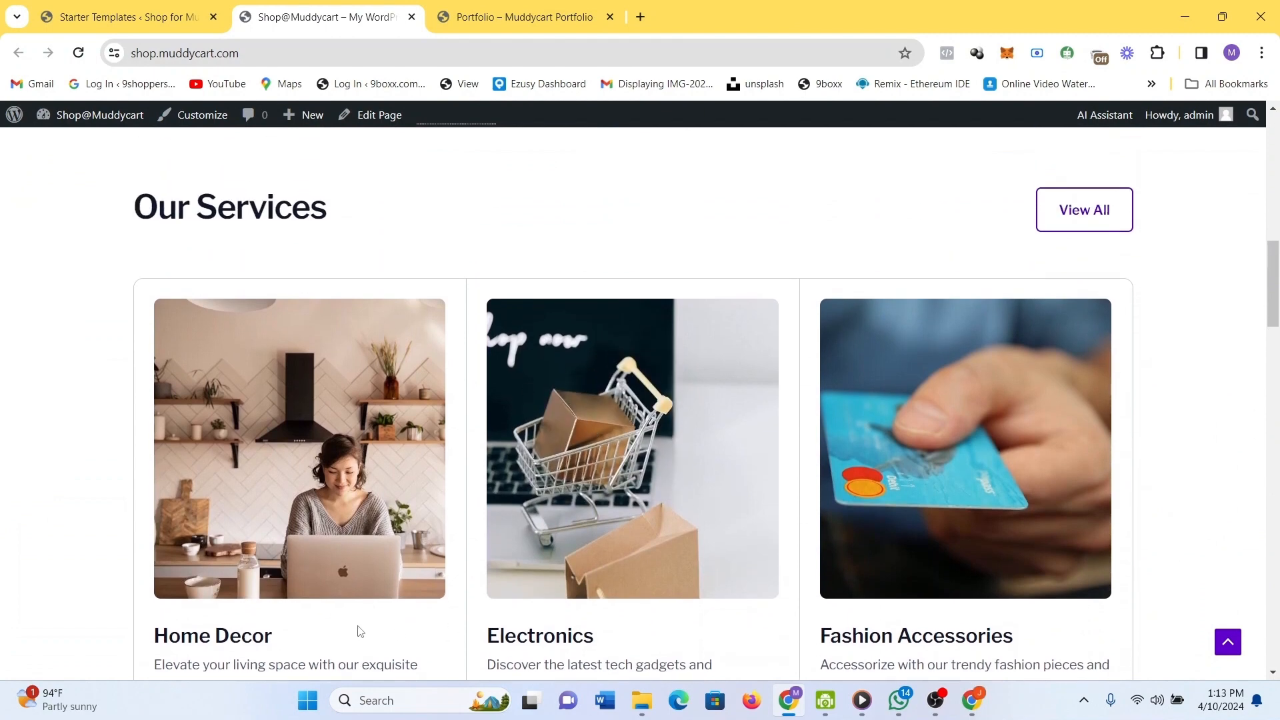
scroll(477, 560, down, 2)
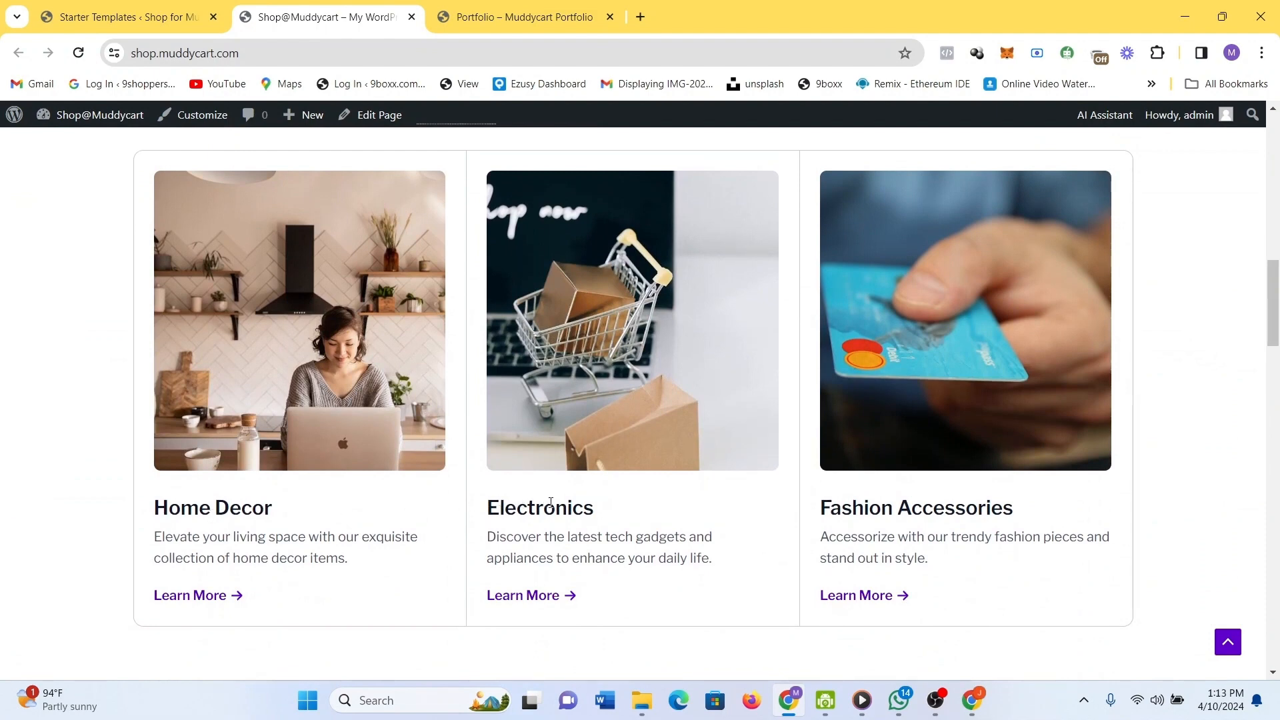
scroll(959, 500, down, 7)
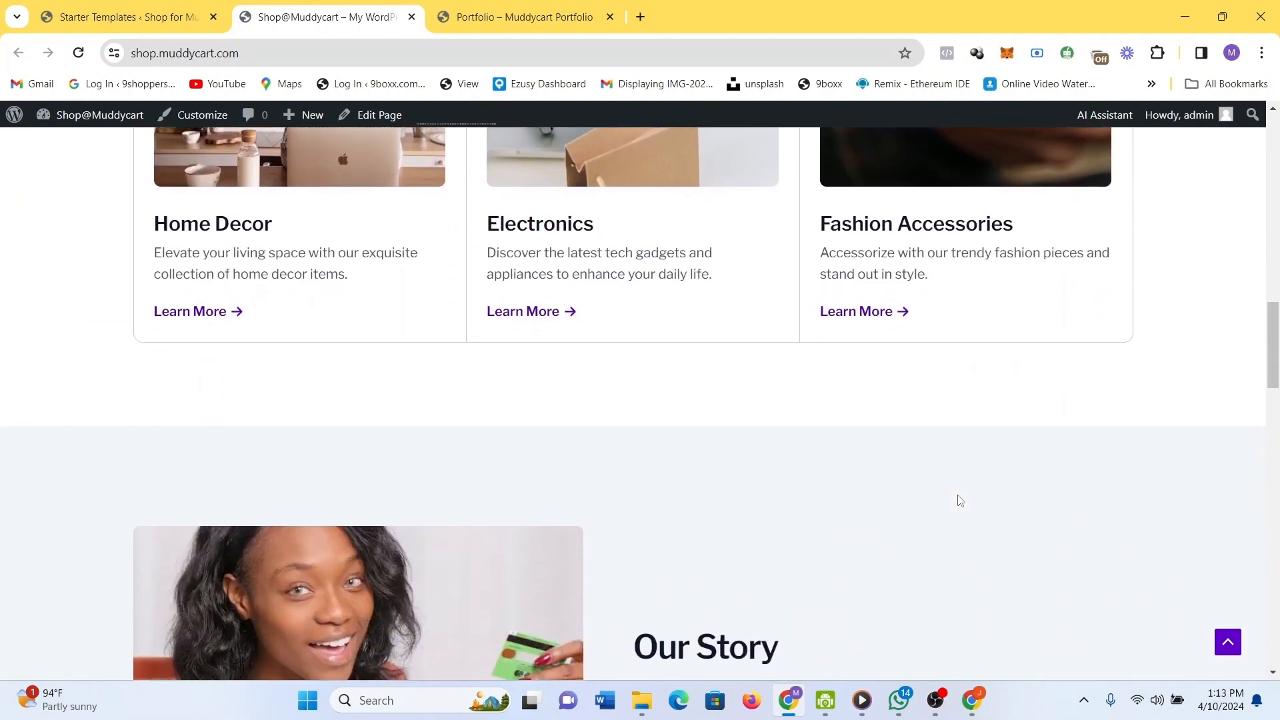
scroll(959, 500, down, 4)
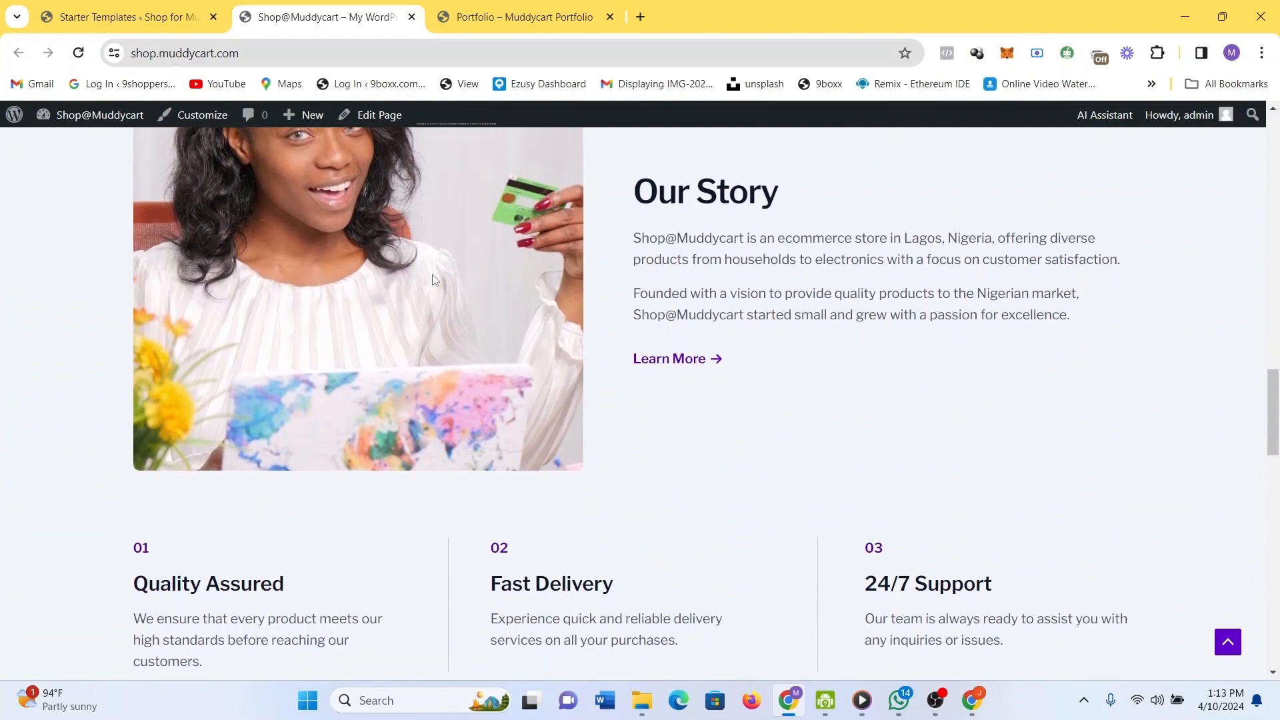
scroll(443, 226, up, 2)
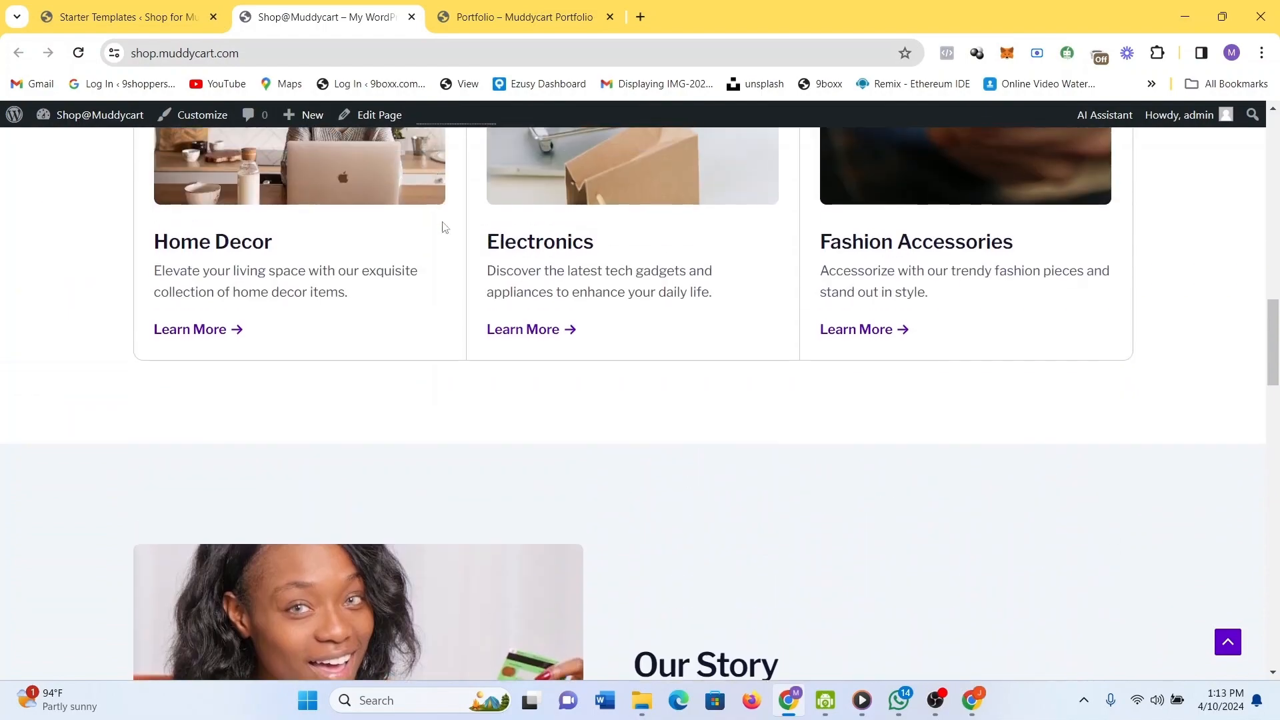
scroll(452, 238, down, 2)
scroll(455, 238, up, 5)
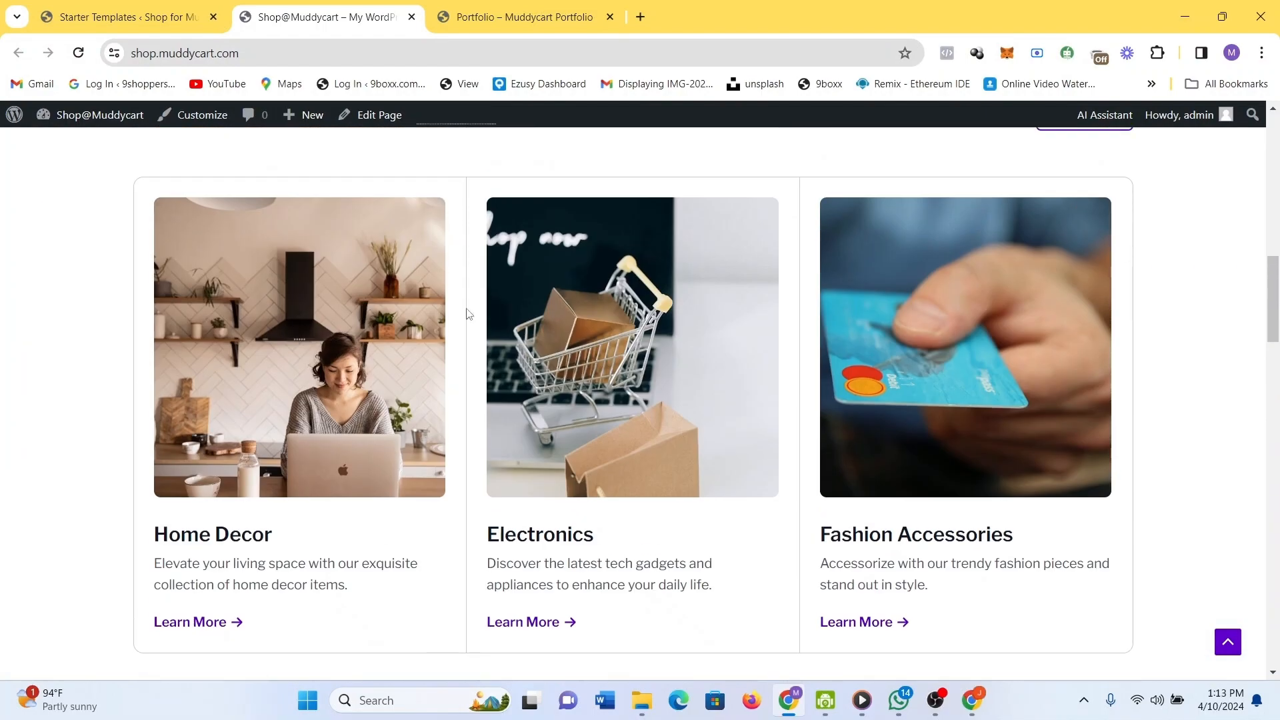
scroll(883, 311, down, 1)
scroll(883, 310, up, 5)
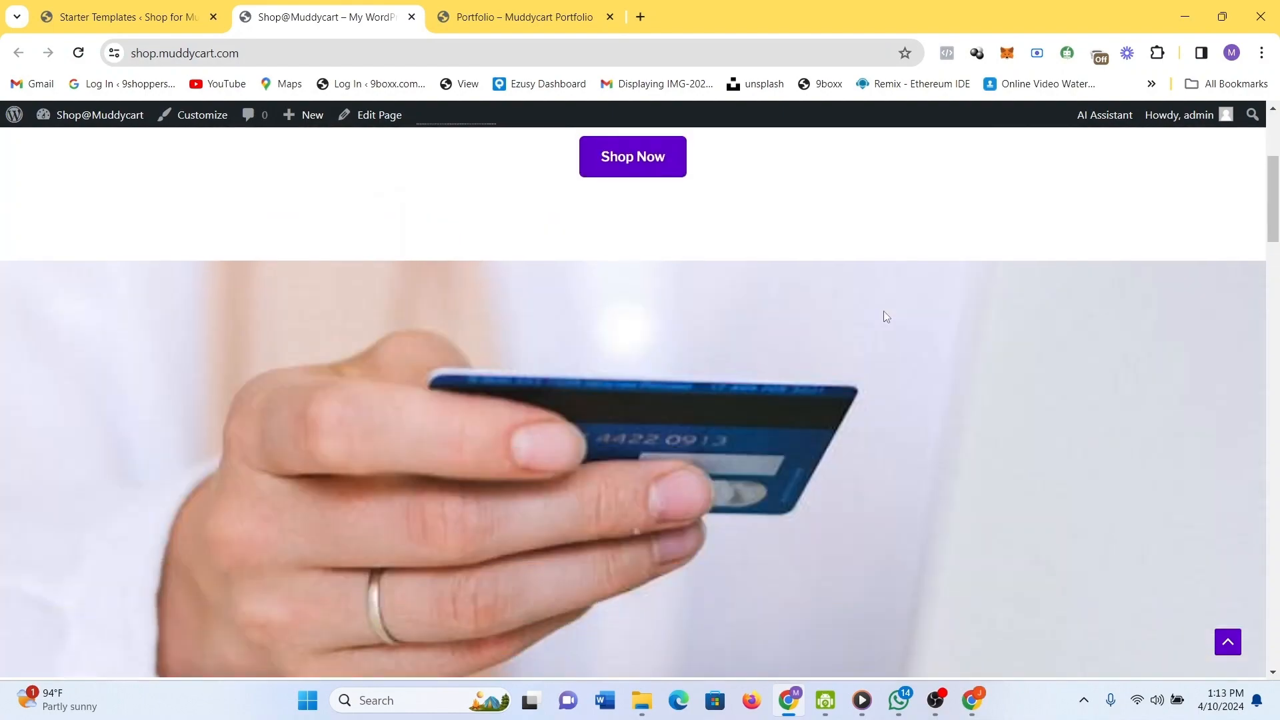
scroll(882, 310, up, 5)
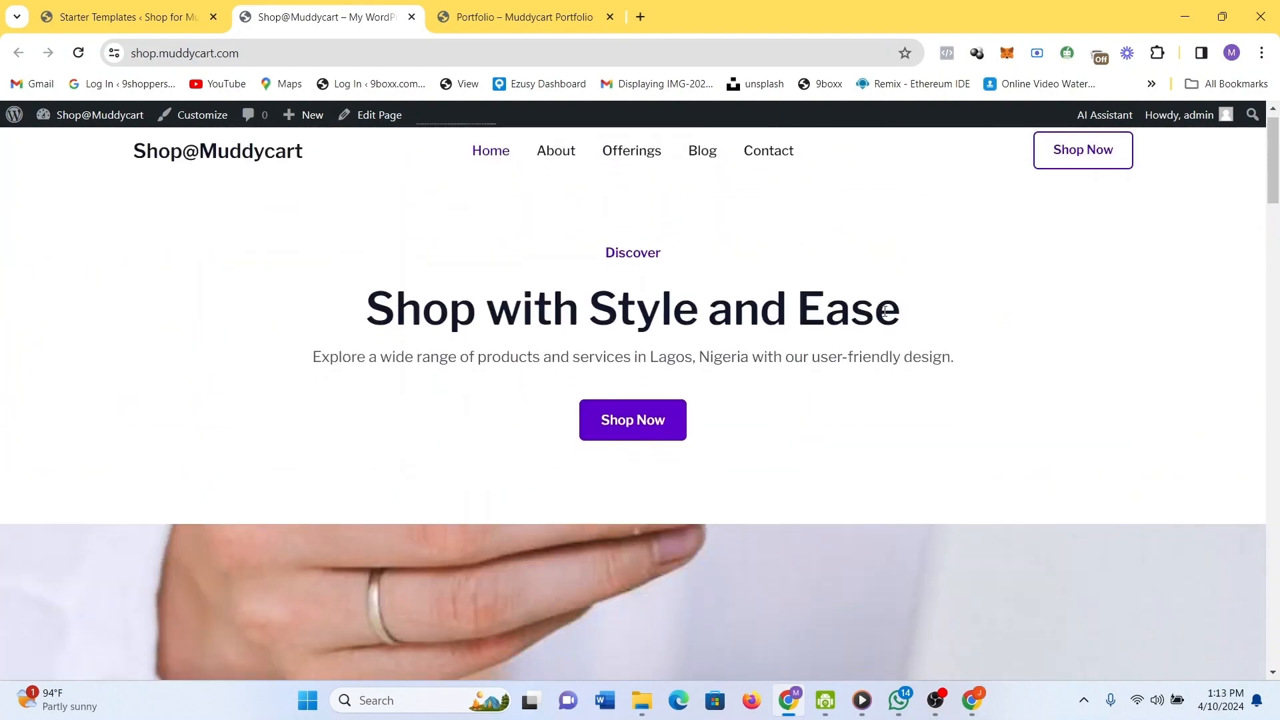
scroll(884, 311, down, 10)
scroll(885, 311, up, 5)
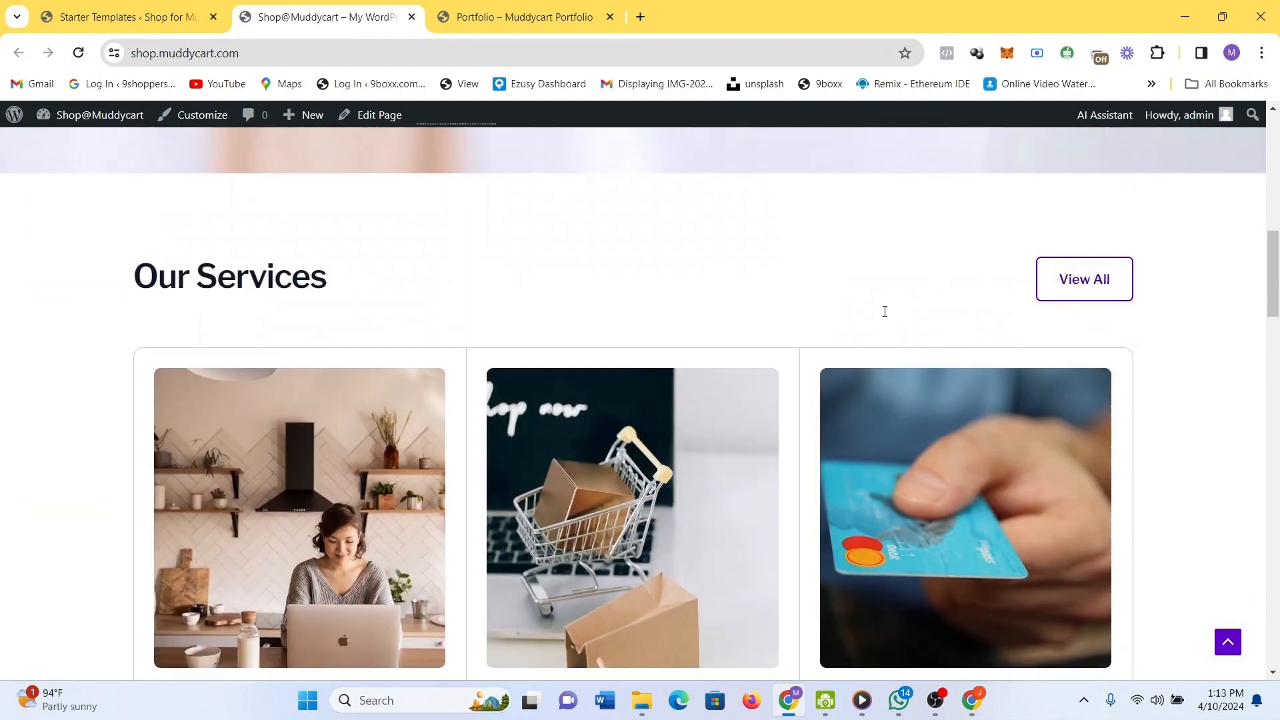
scroll(885, 312, up, 5)
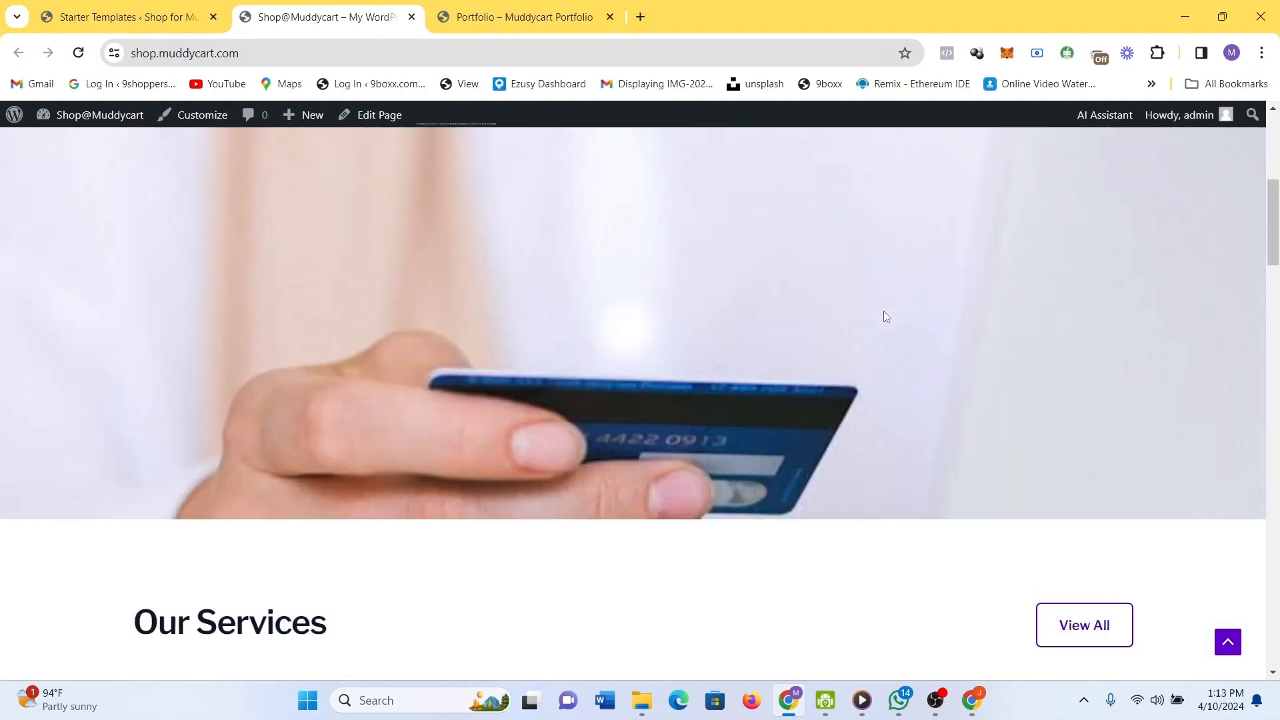
scroll(837, 230, down, 7)
right_click(838, 230)
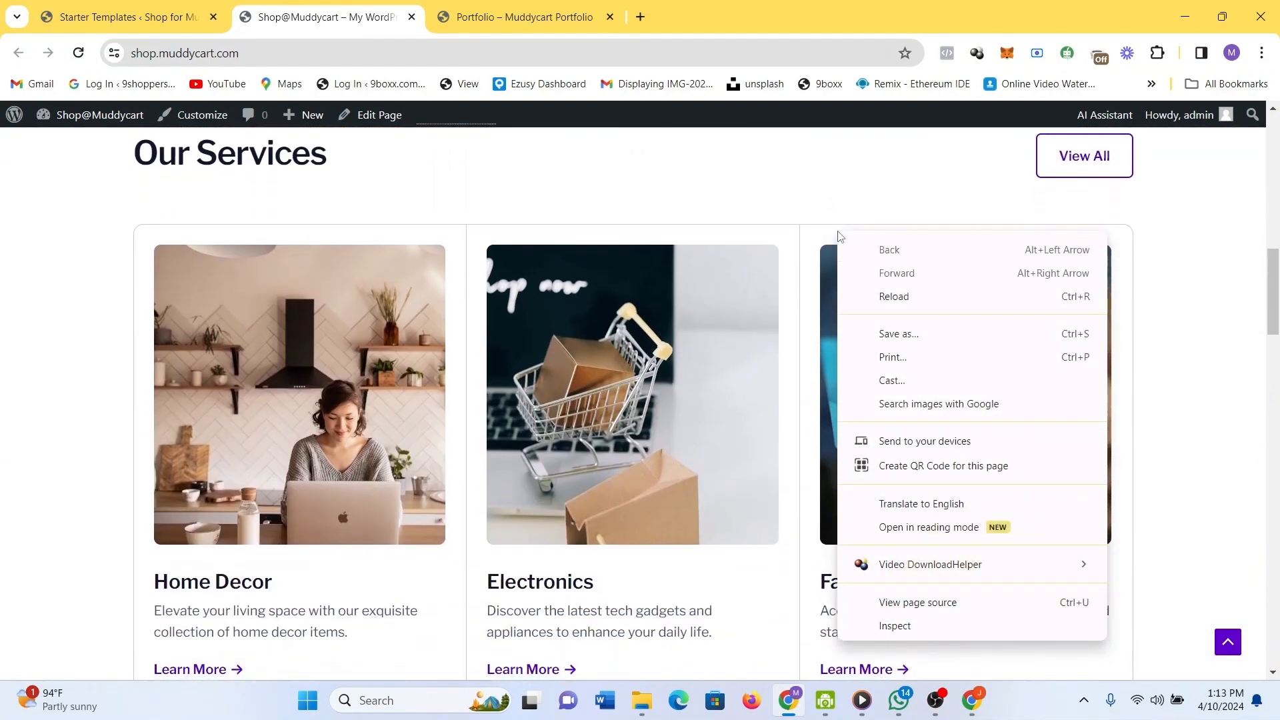
click(702, 186)
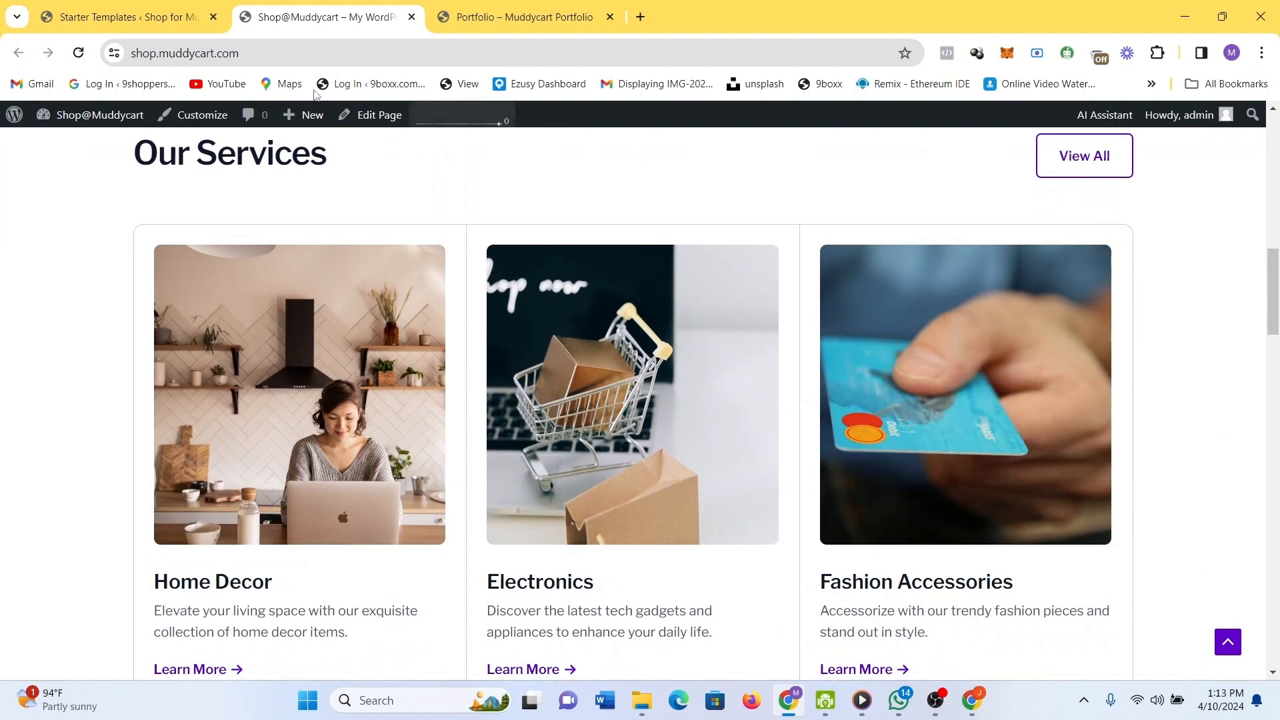
click(207, 116)
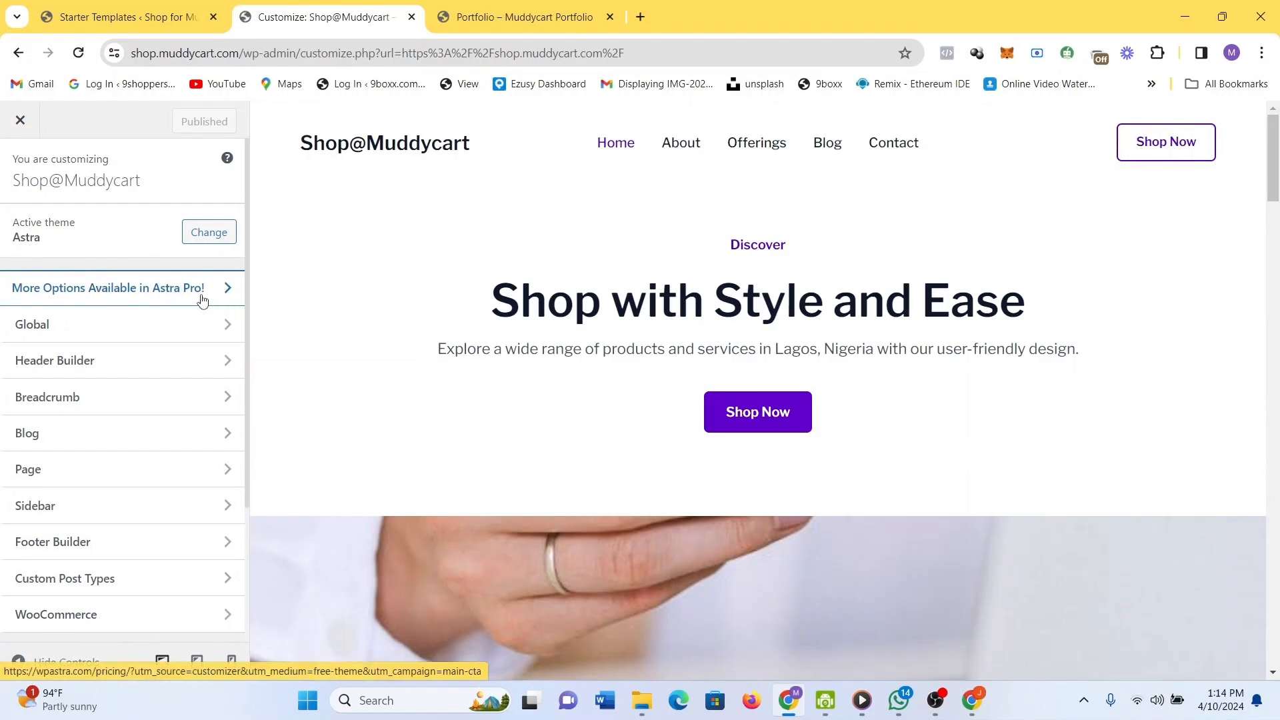
scroll(518, 344, down, 4)
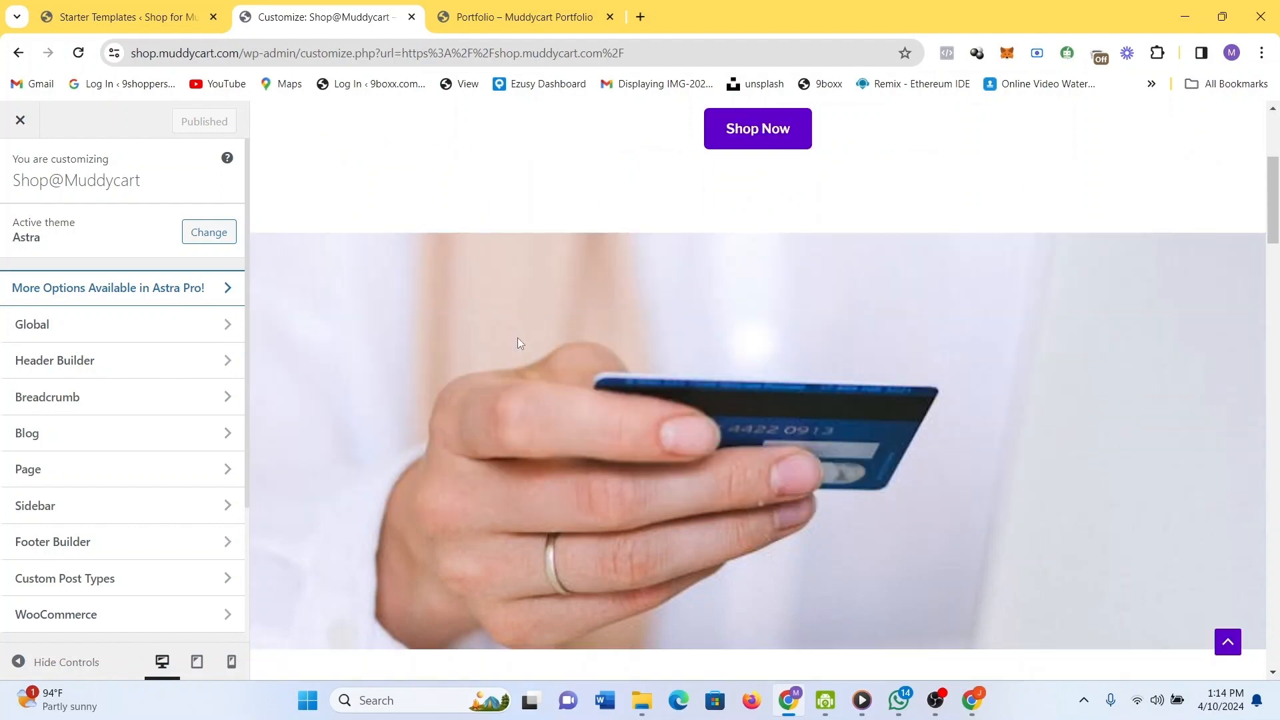
scroll(520, 343, down, 8)
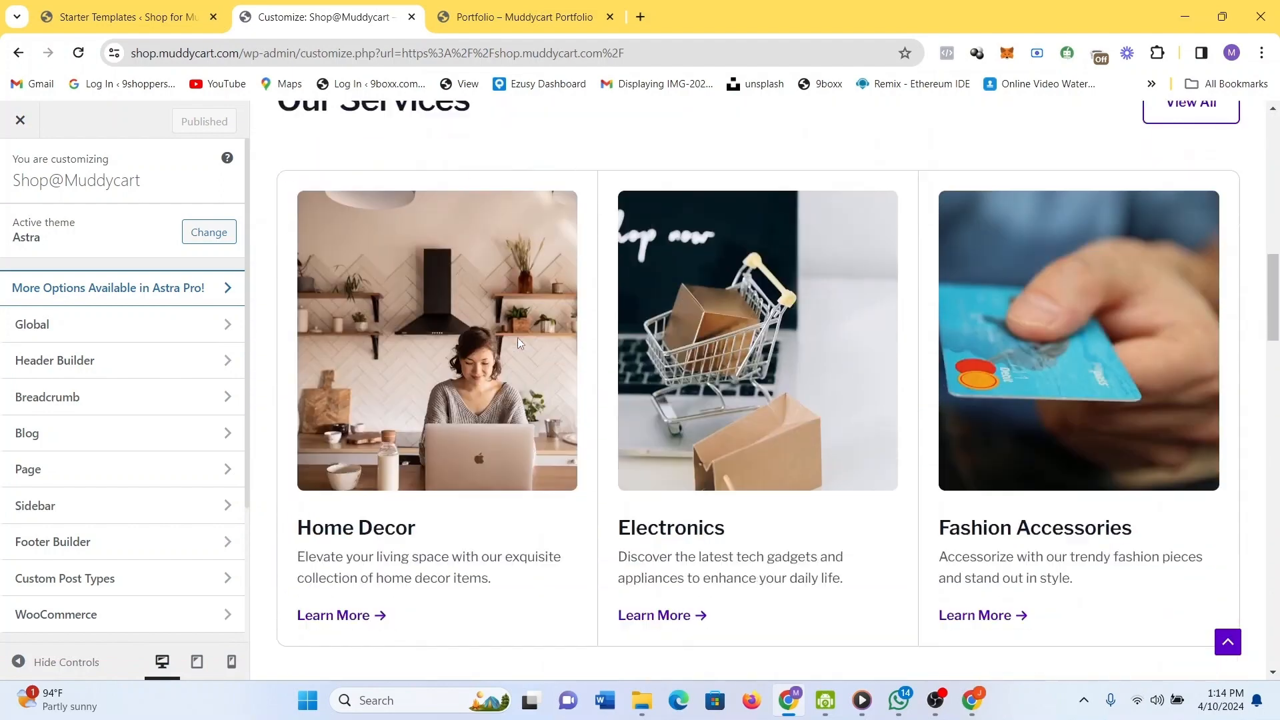
scroll(519, 342, down, 1)
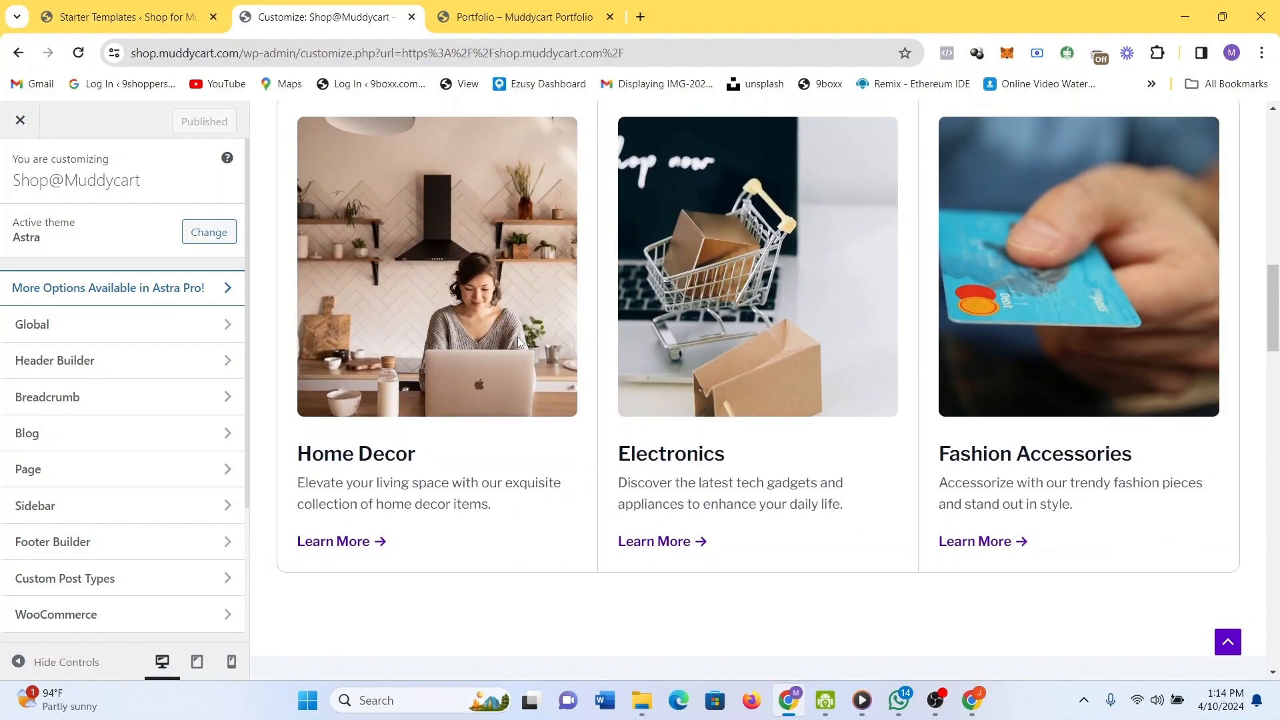
scroll(407, 268, down, 1)
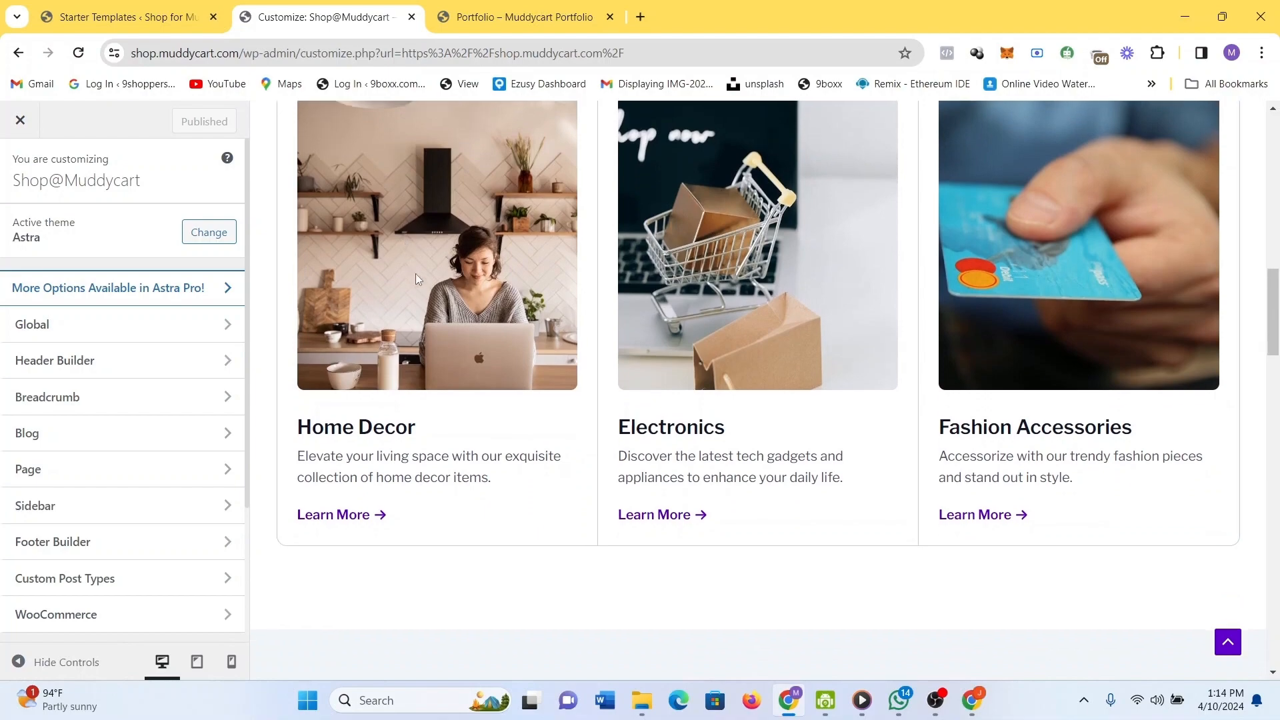
scroll(460, 361, down, 3)
scroll(460, 366, down, 2)
scroll(461, 366, up, 7)
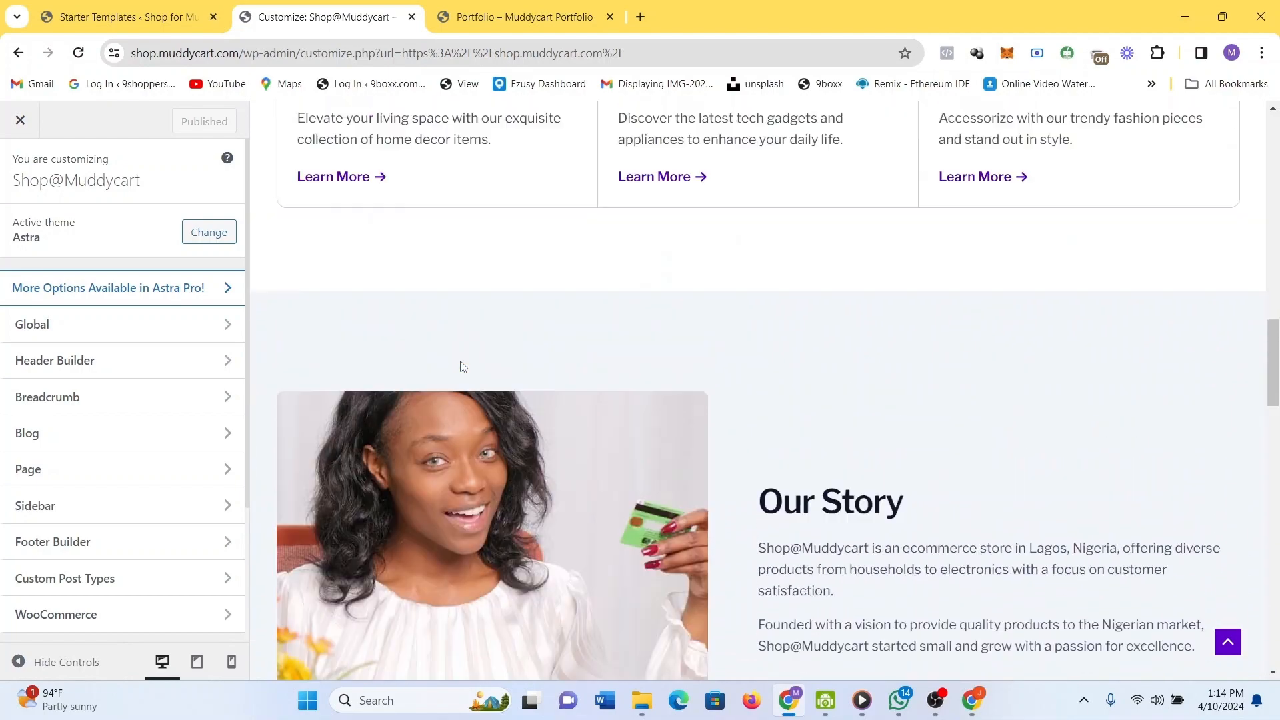
scroll(460, 361, up, 6)
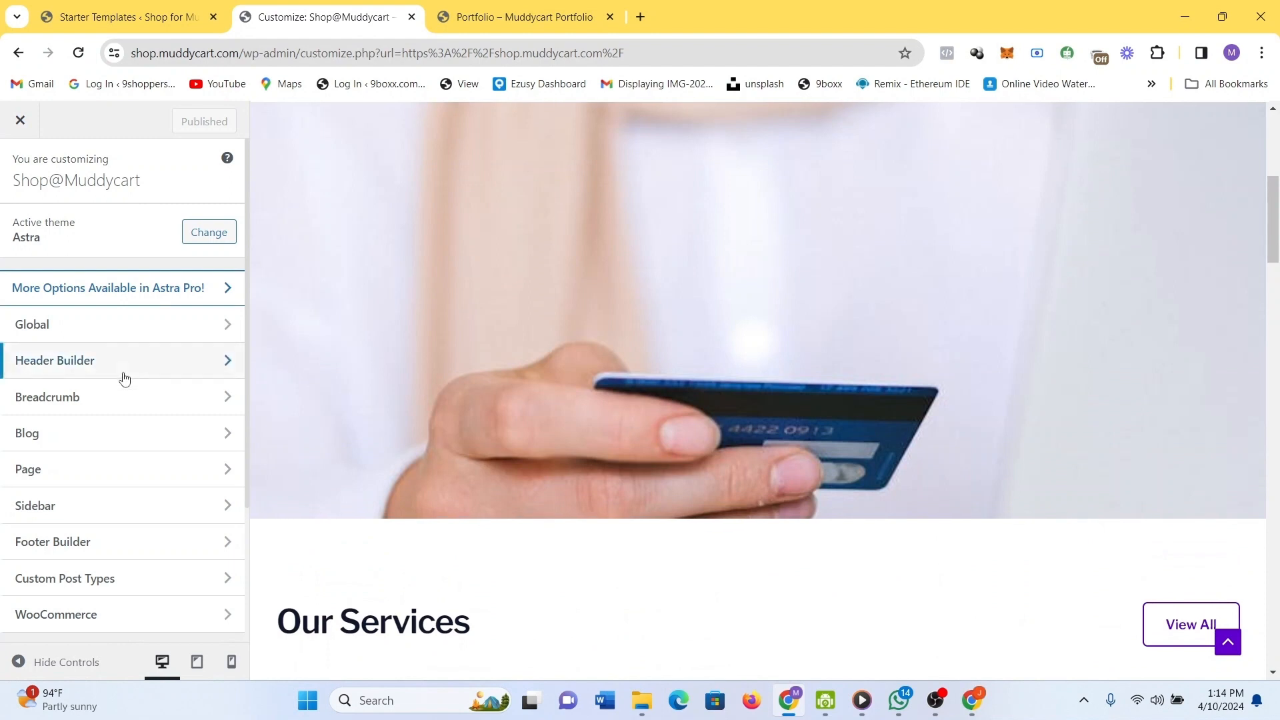
click(98, 432)
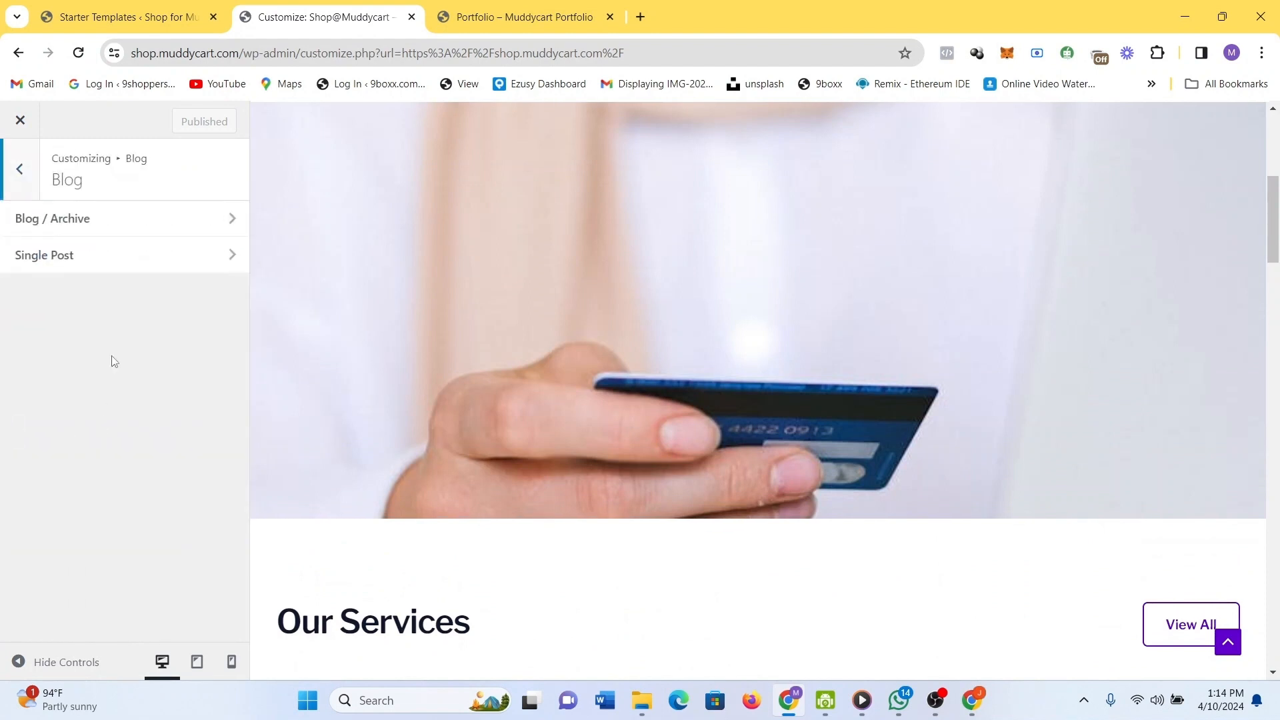
click(20, 172)
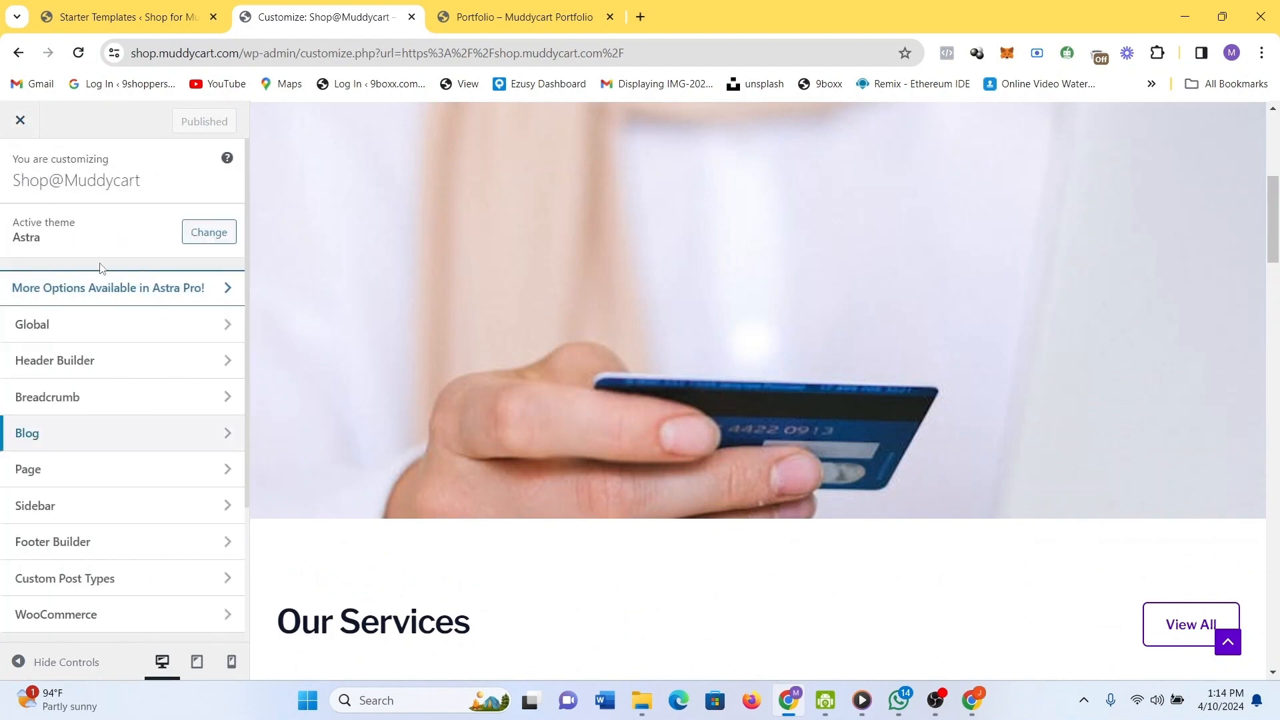
click(115, 341)
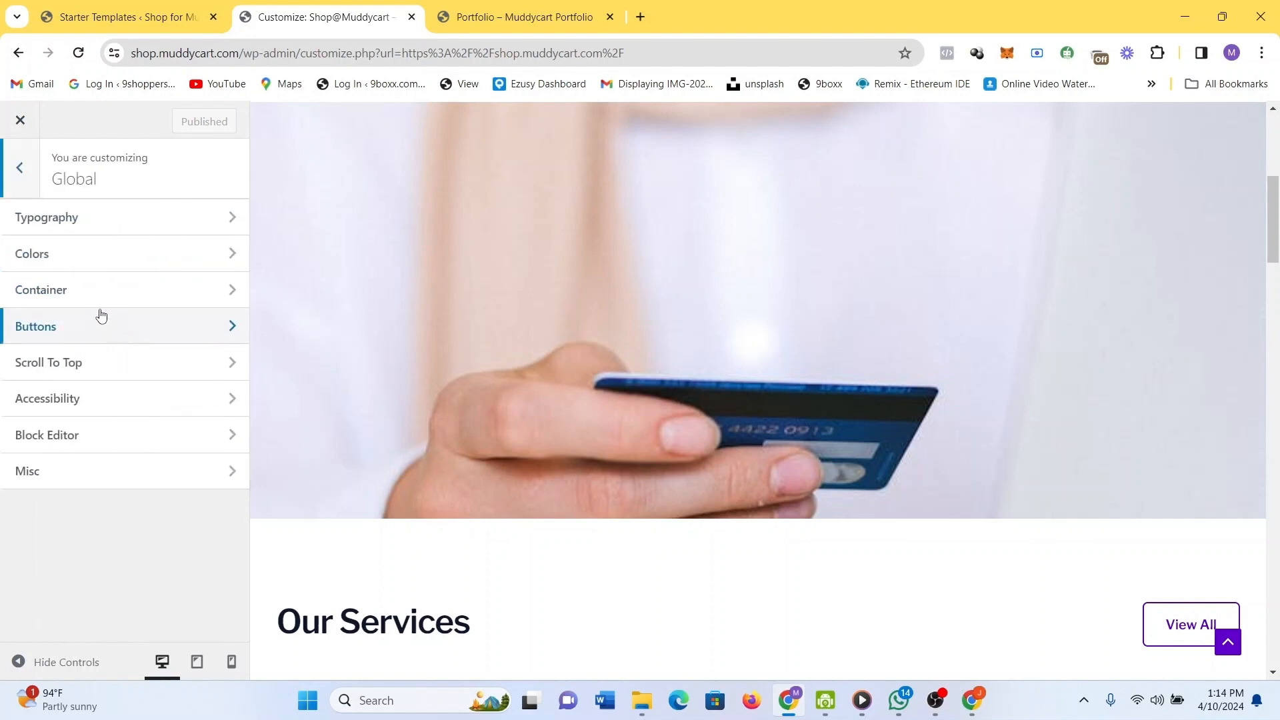
click(20, 121)
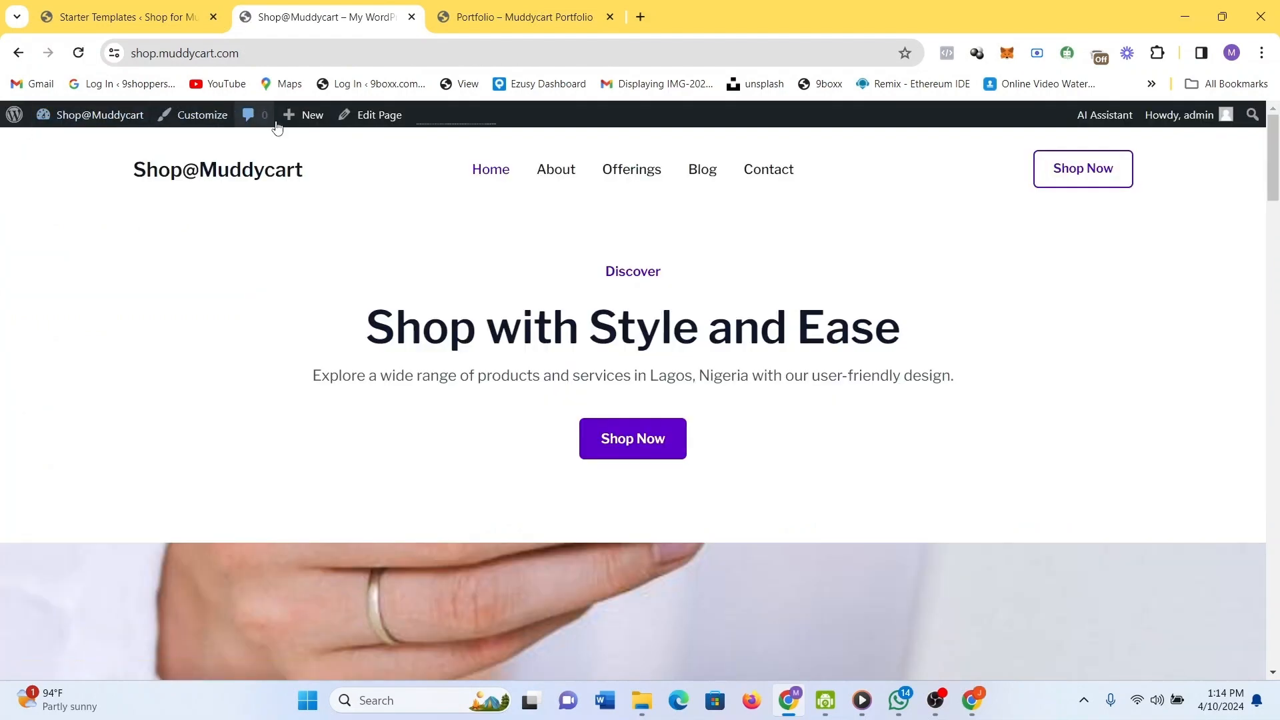
Open the Home page in the block editor and step through then close the welcome guide.
click(393, 116)
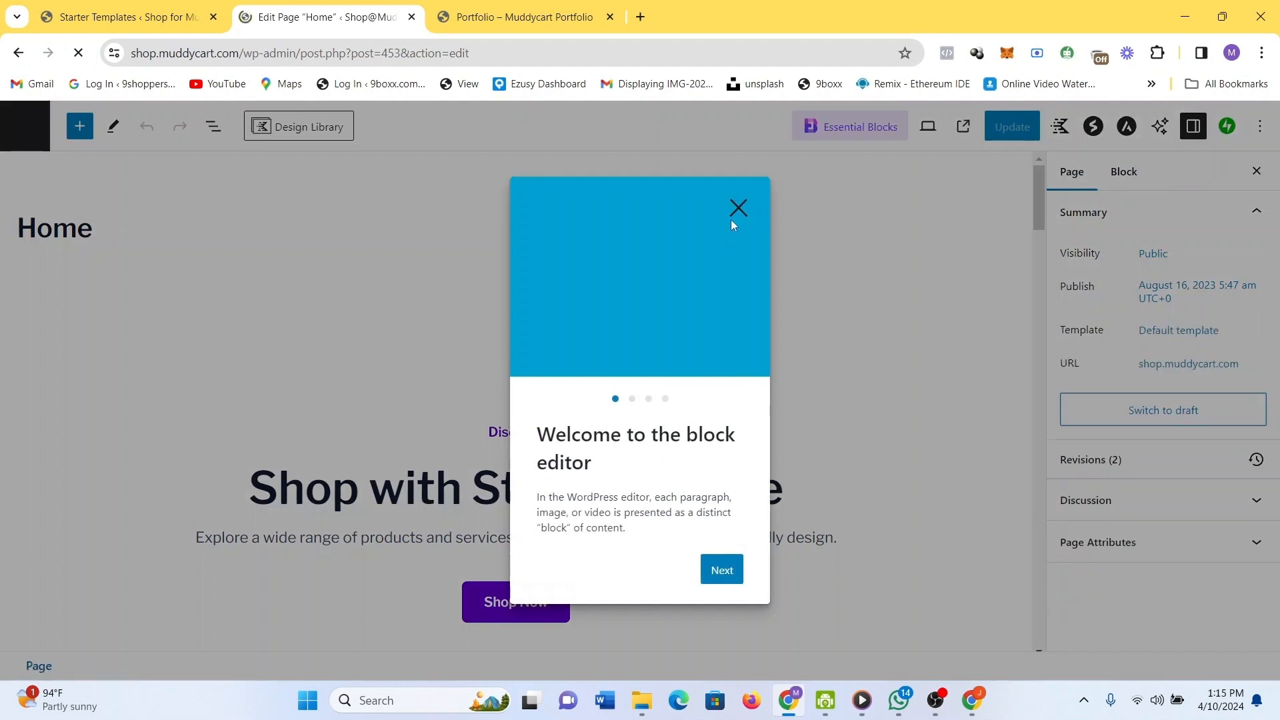
click(729, 572)
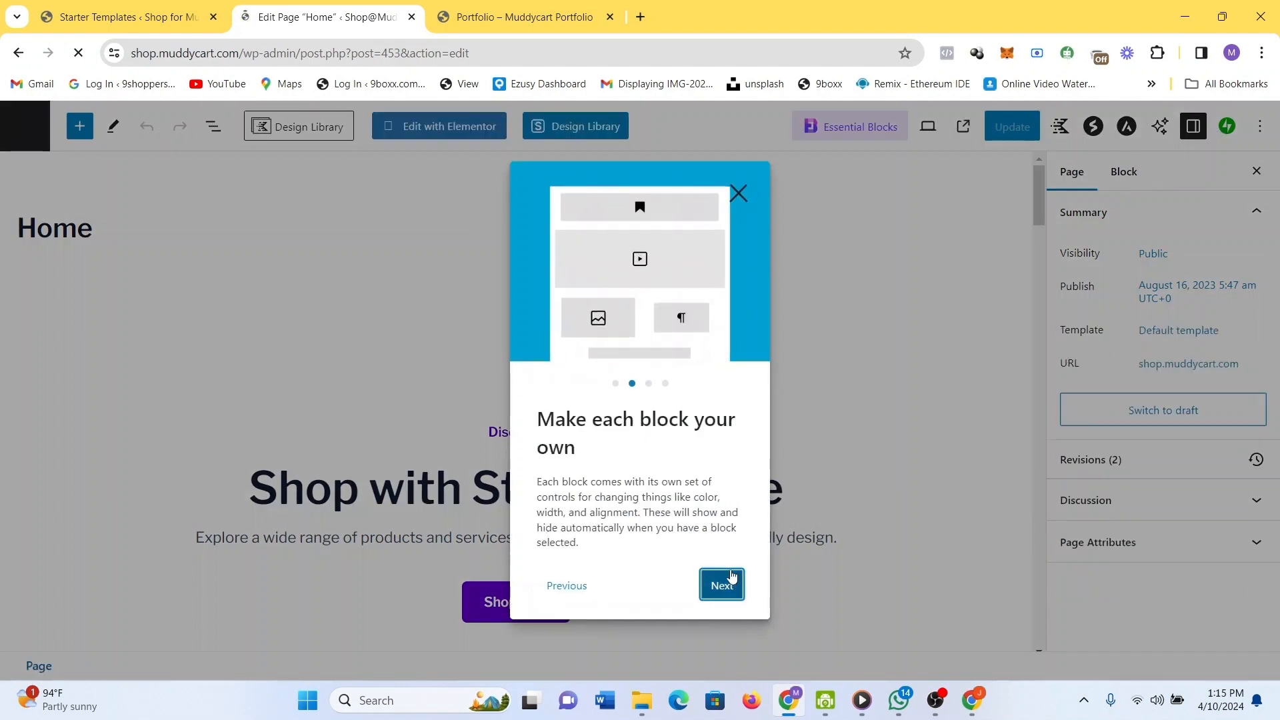
click(731, 574)
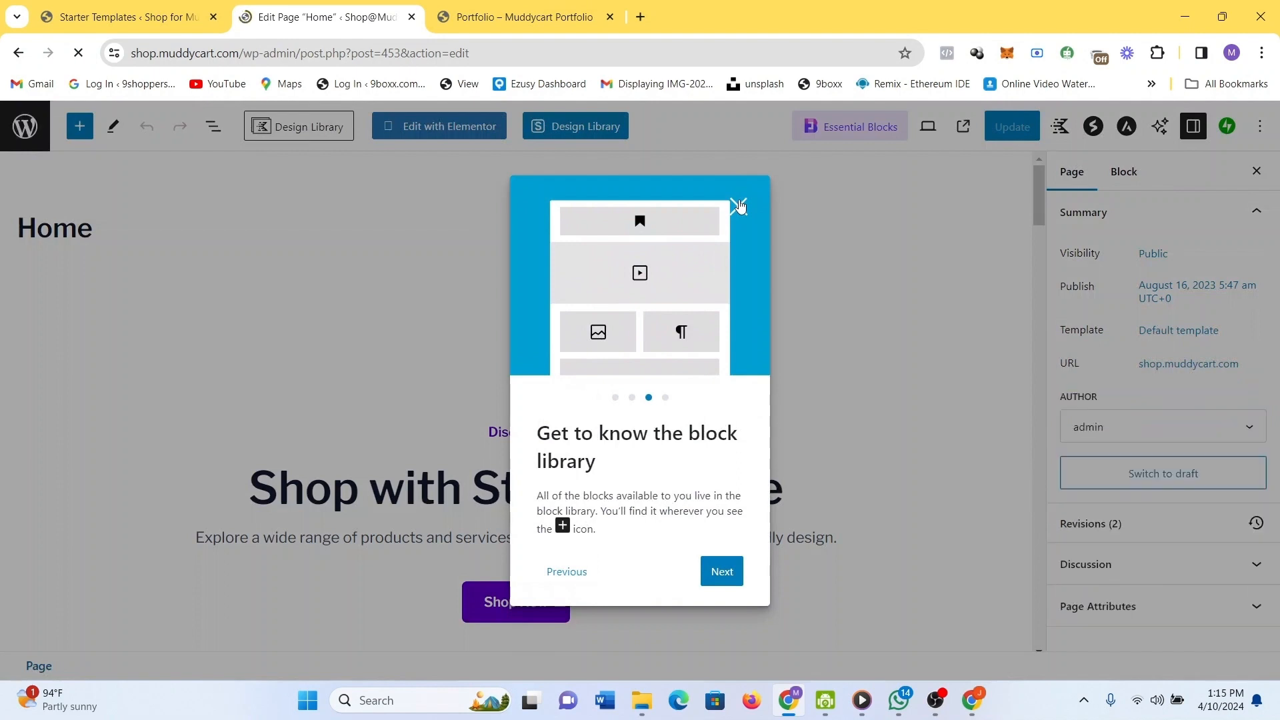
click(739, 206)
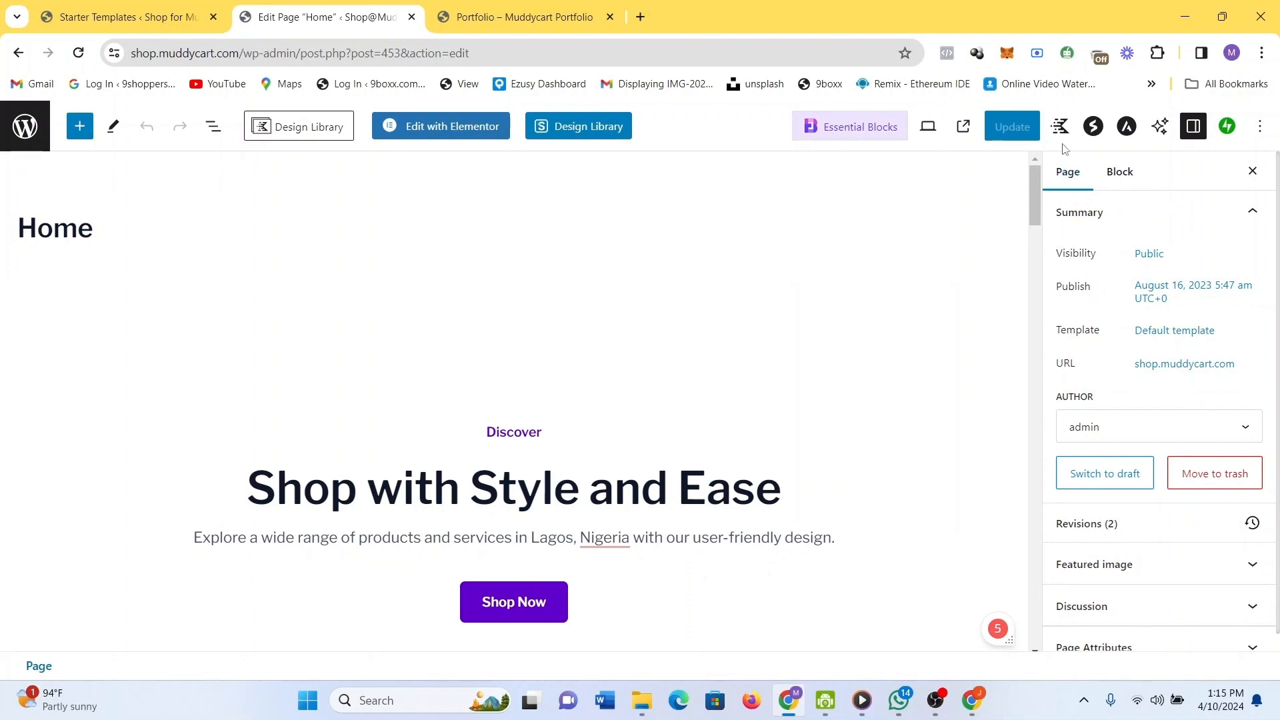
Look at the Essential Blocks offering and dismiss its promotion modal.
click(843, 126)
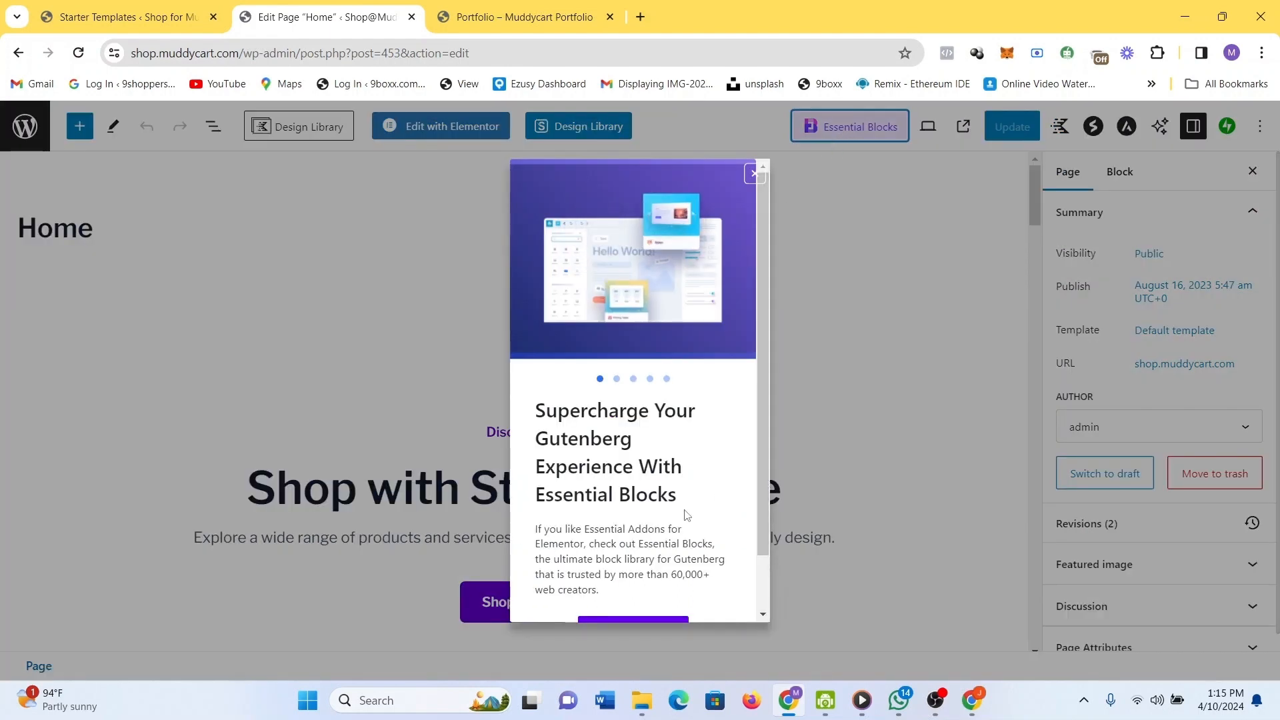
scroll(667, 560, down, 1)
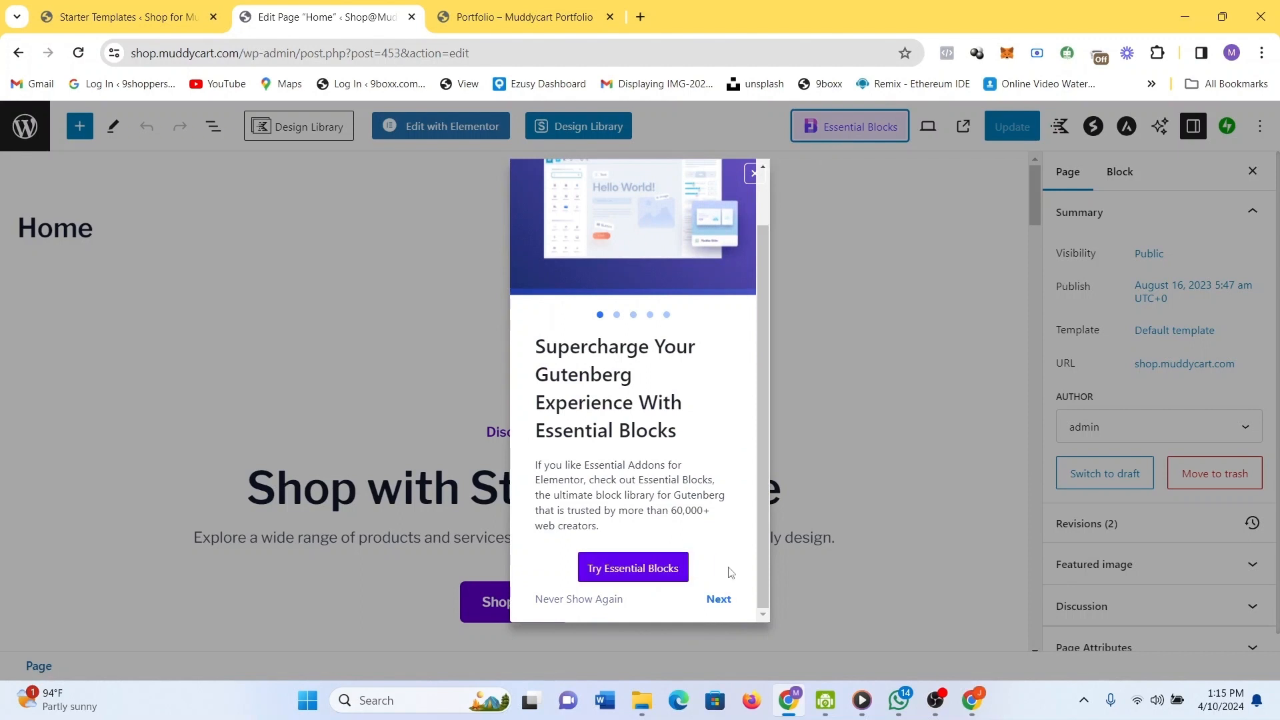
click(808, 242)
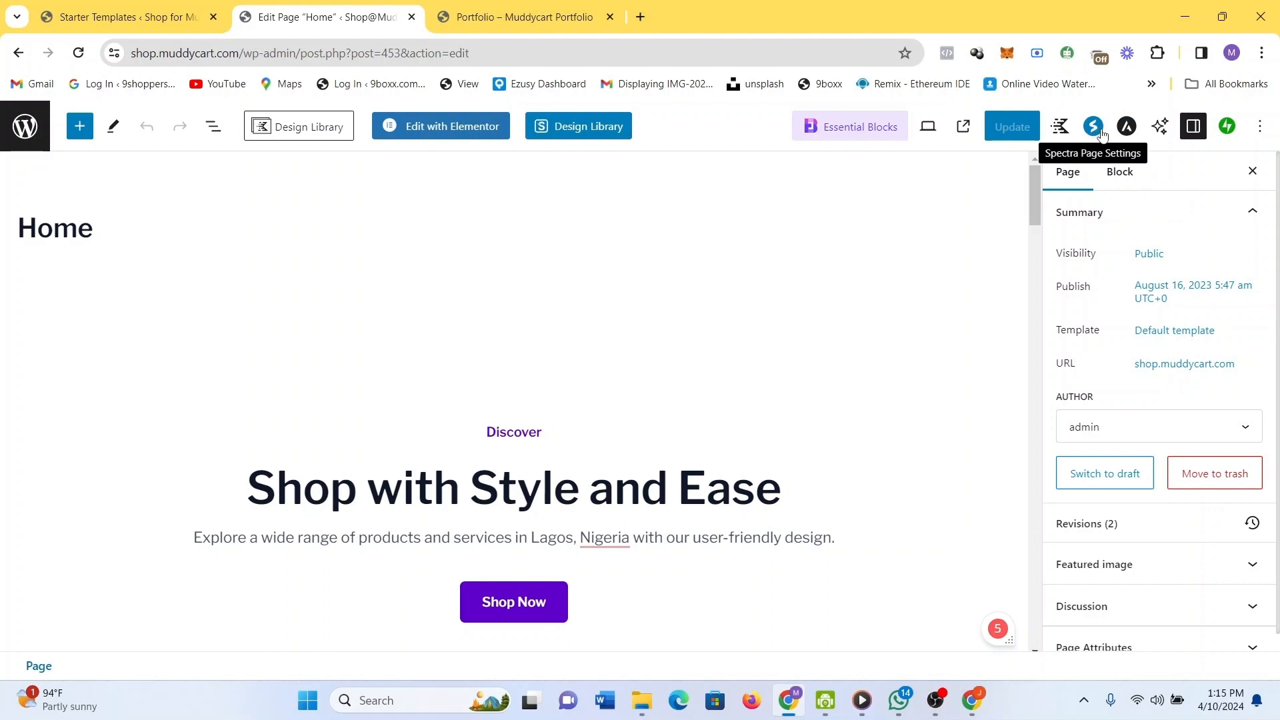
Replace the hero heading 'Shop with Style and Ease' with 'Your One Stop Shop'.
scroll(707, 347, down, 1)
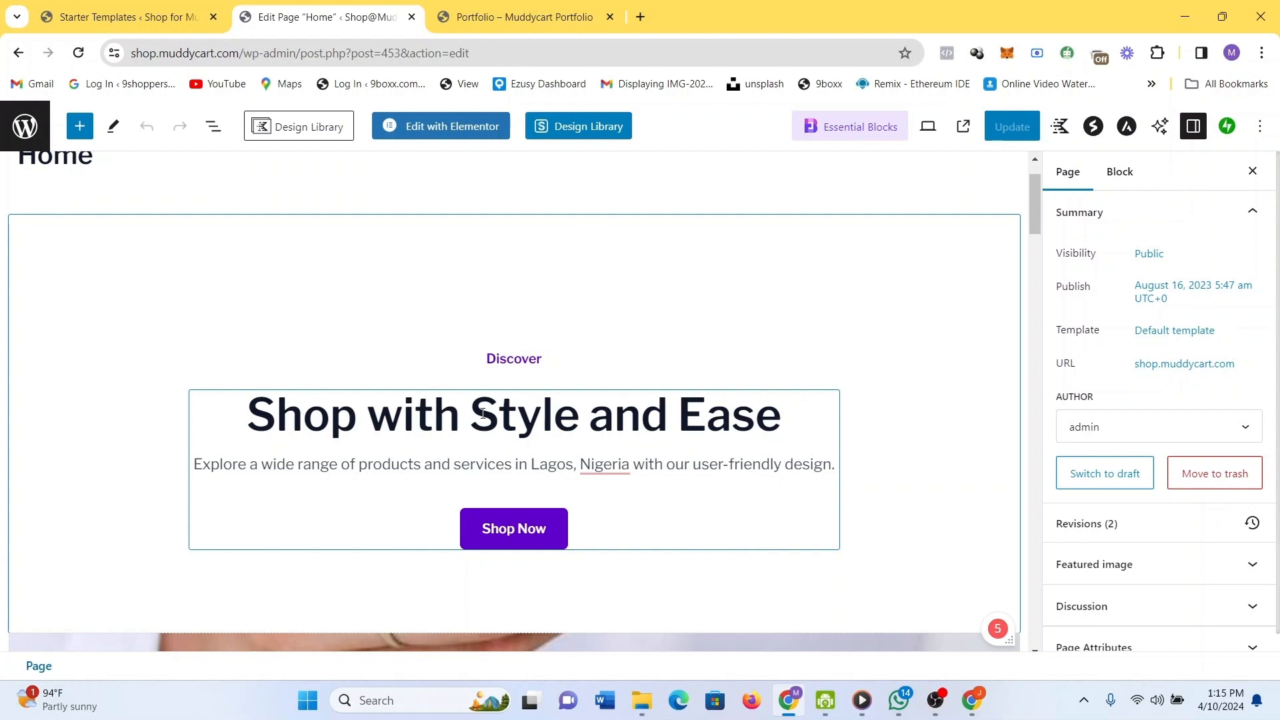
drag(782, 415, 471, 411)
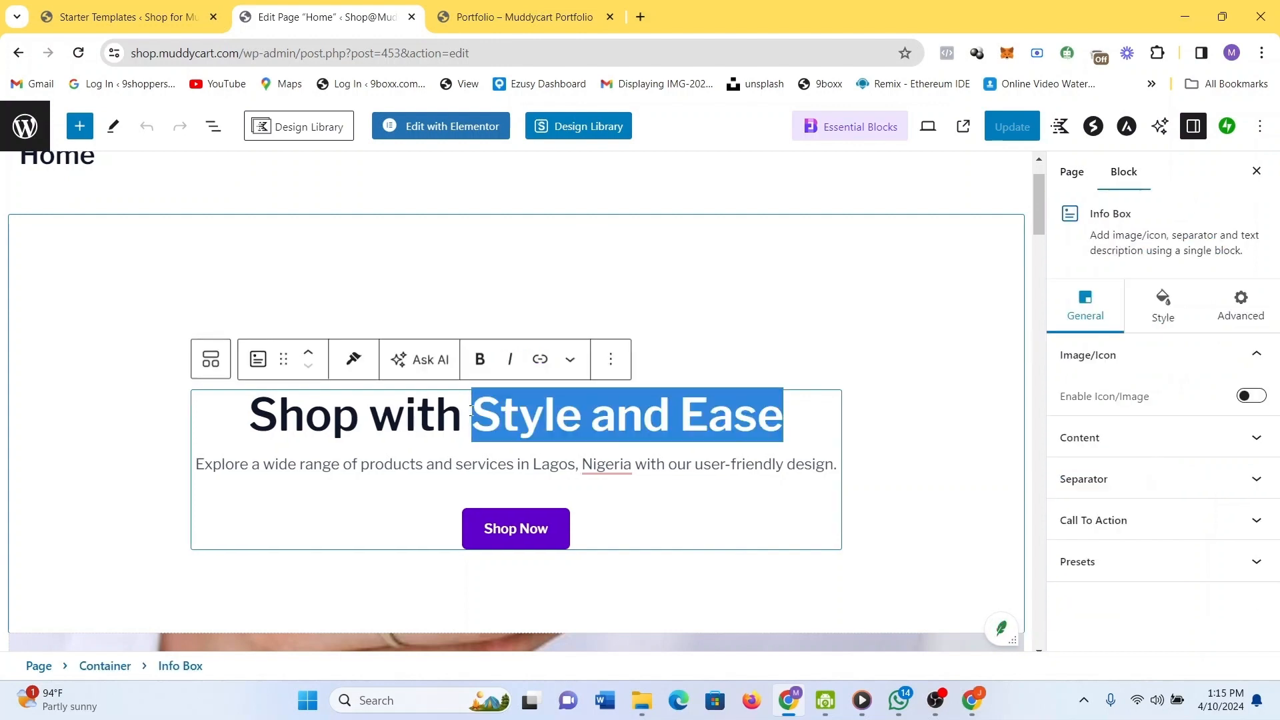
key(BackSpace)
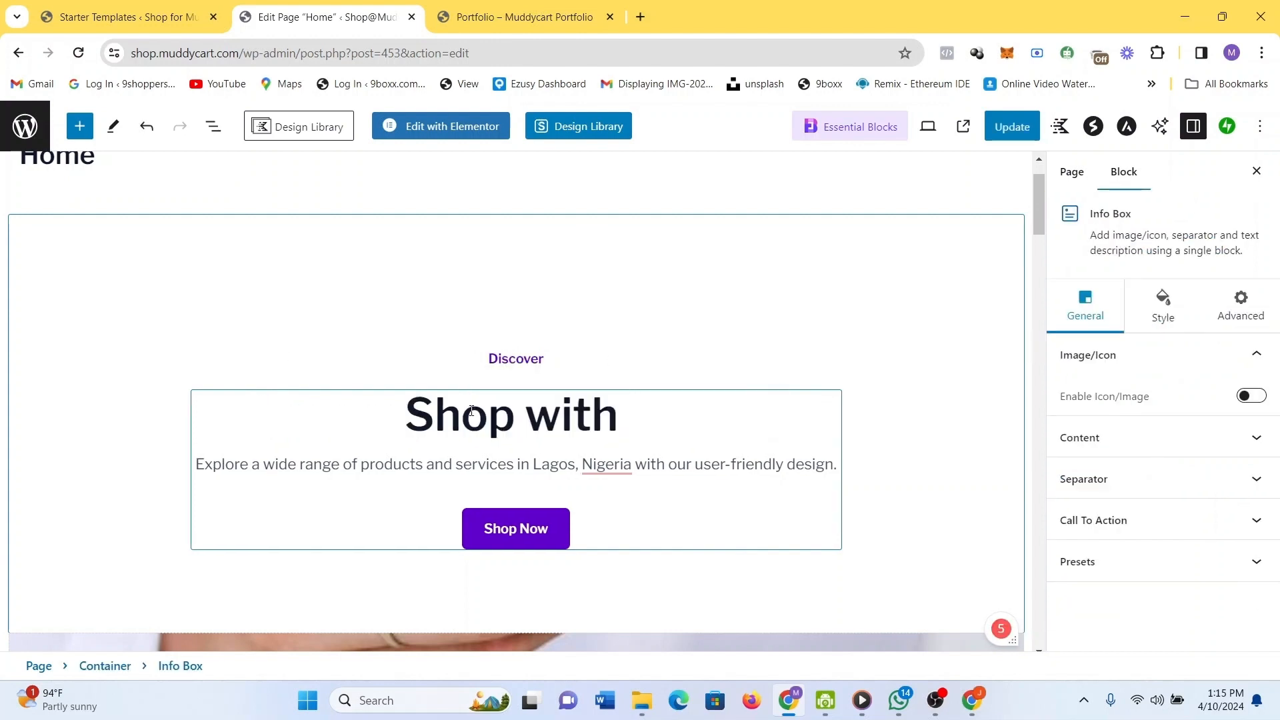
key(BackSpace)
key(BackSpace)
key(BackSpace)
key(BackSpace)
key(BackSpace)
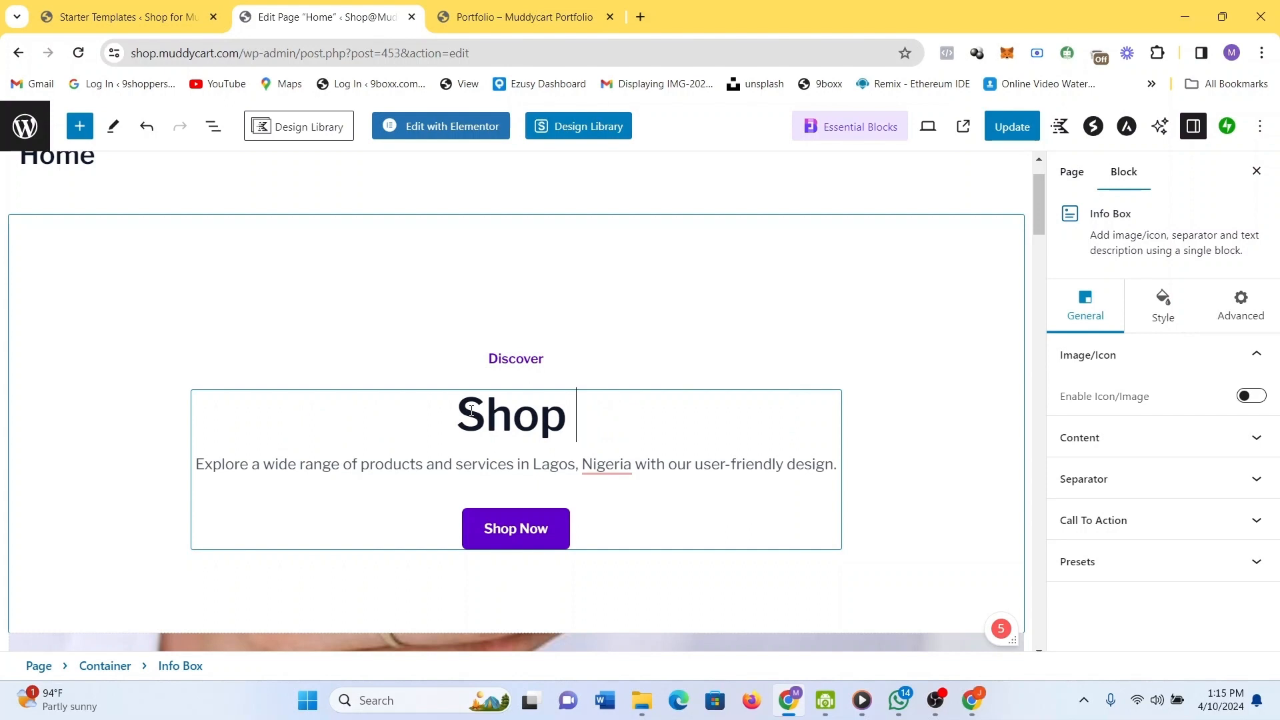
key(BackSpace)
key(BackSpace)
key(BackSpace)
key(BackSpace)
key(BackSpace)
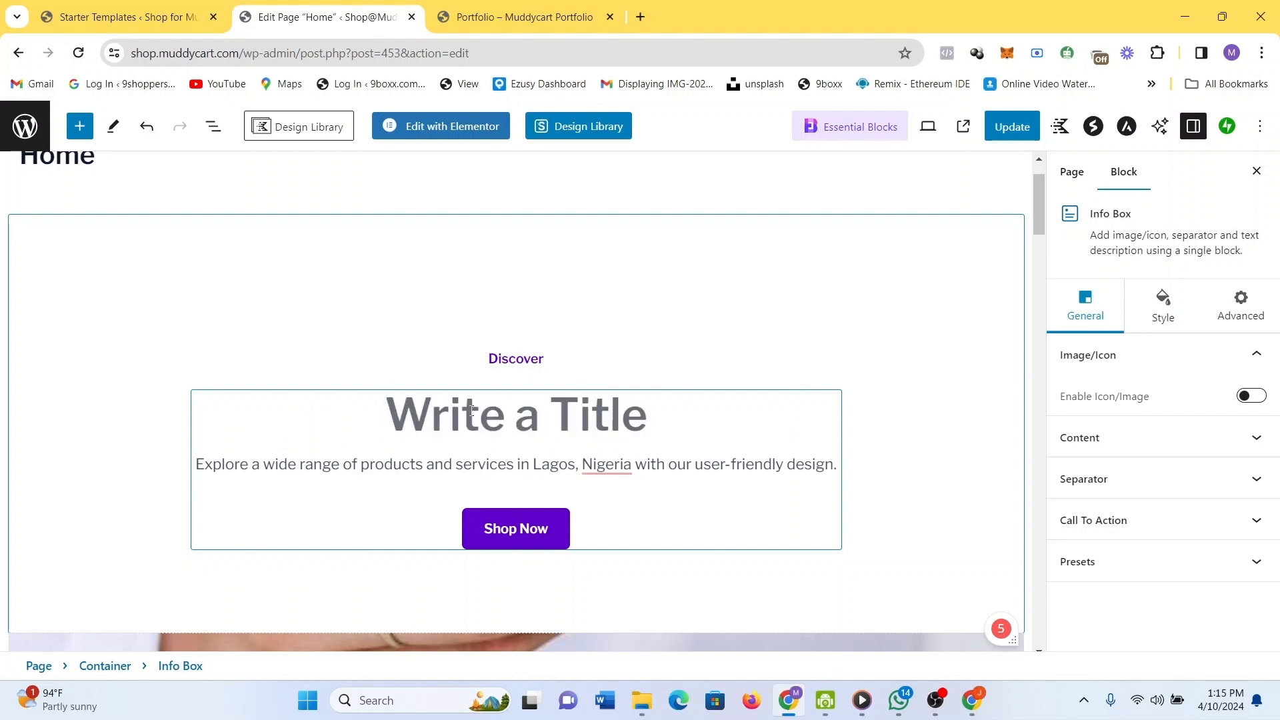
text(You)
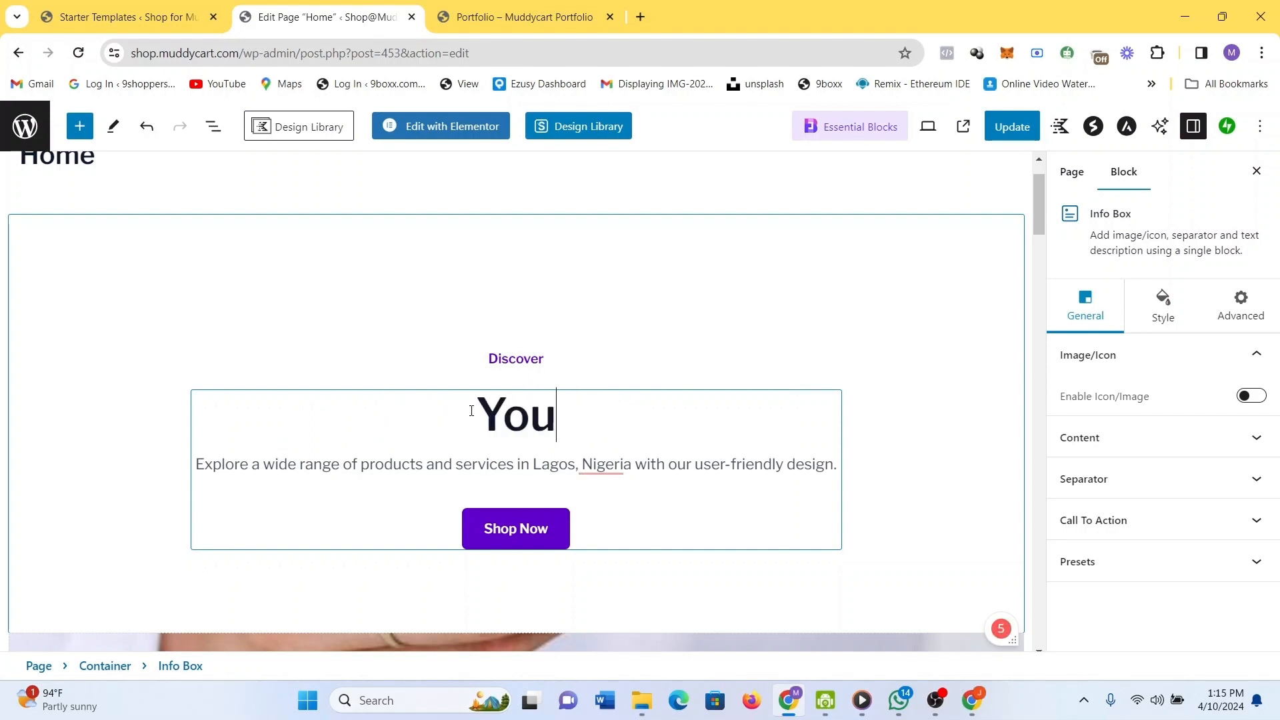
text(r O)
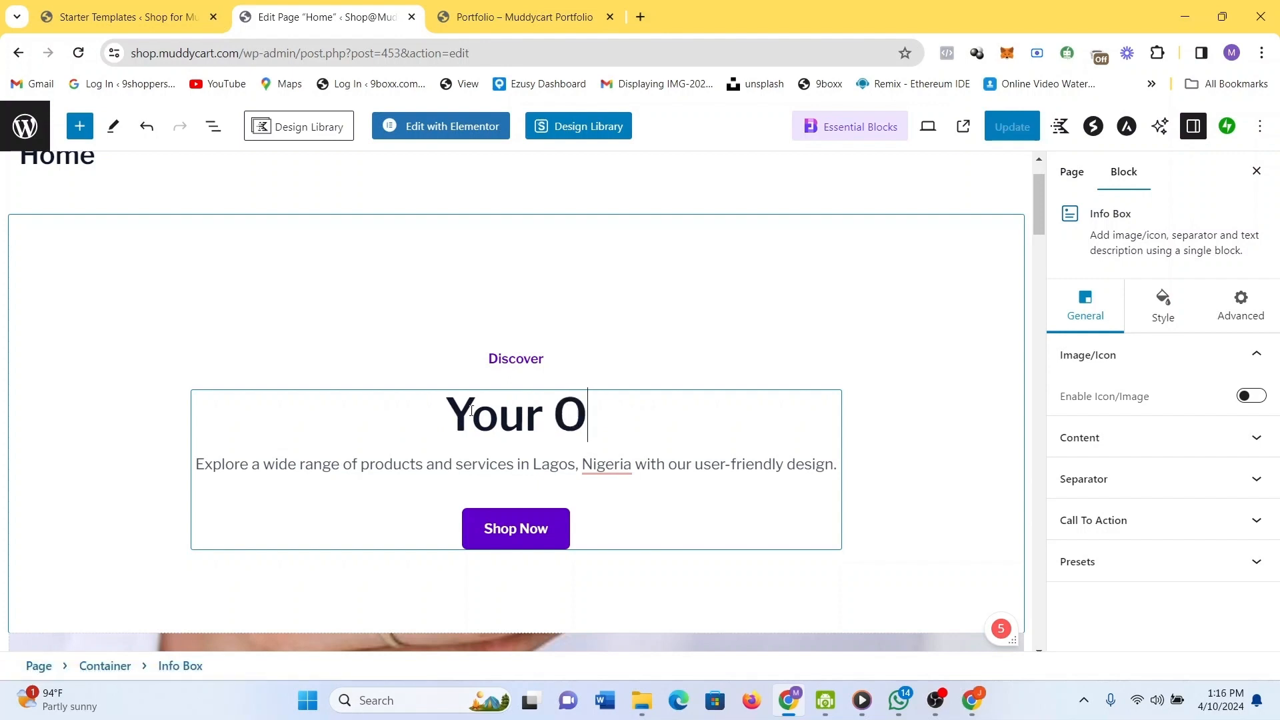
text(ne Shop)
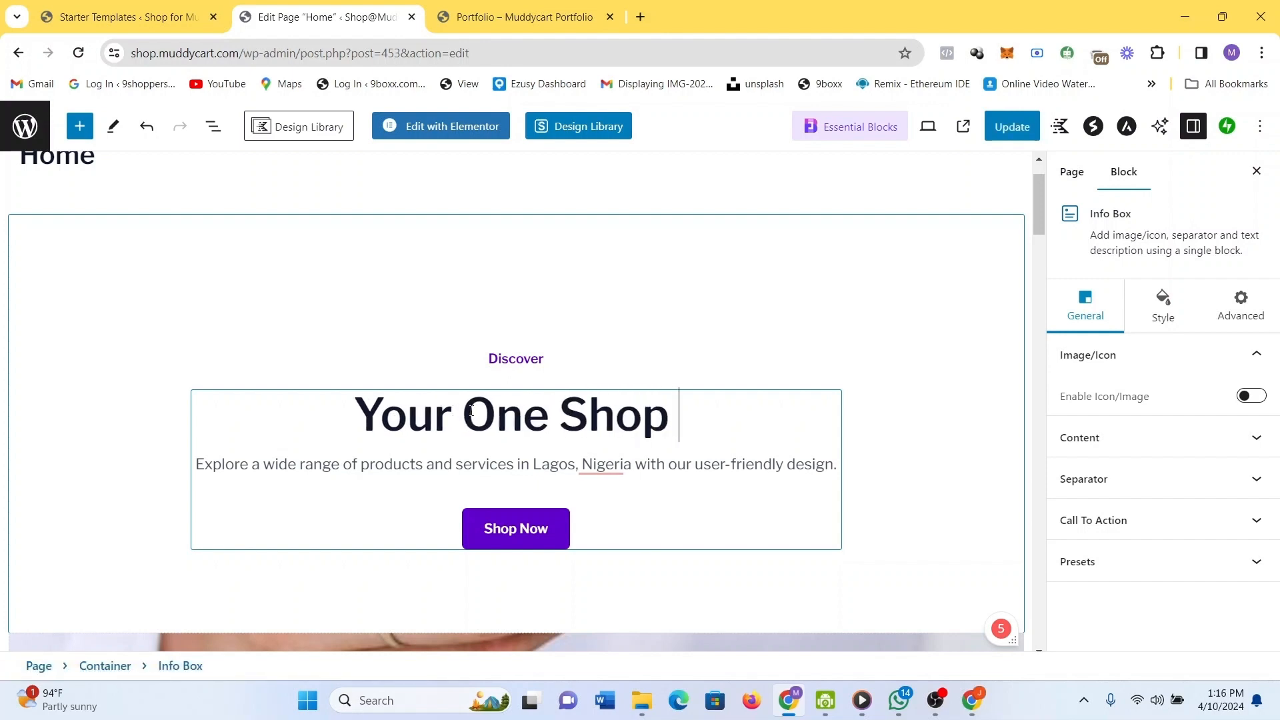
key(BackSpace)
key(BackSpace)
key(BackSpace)
key(BackSpace)
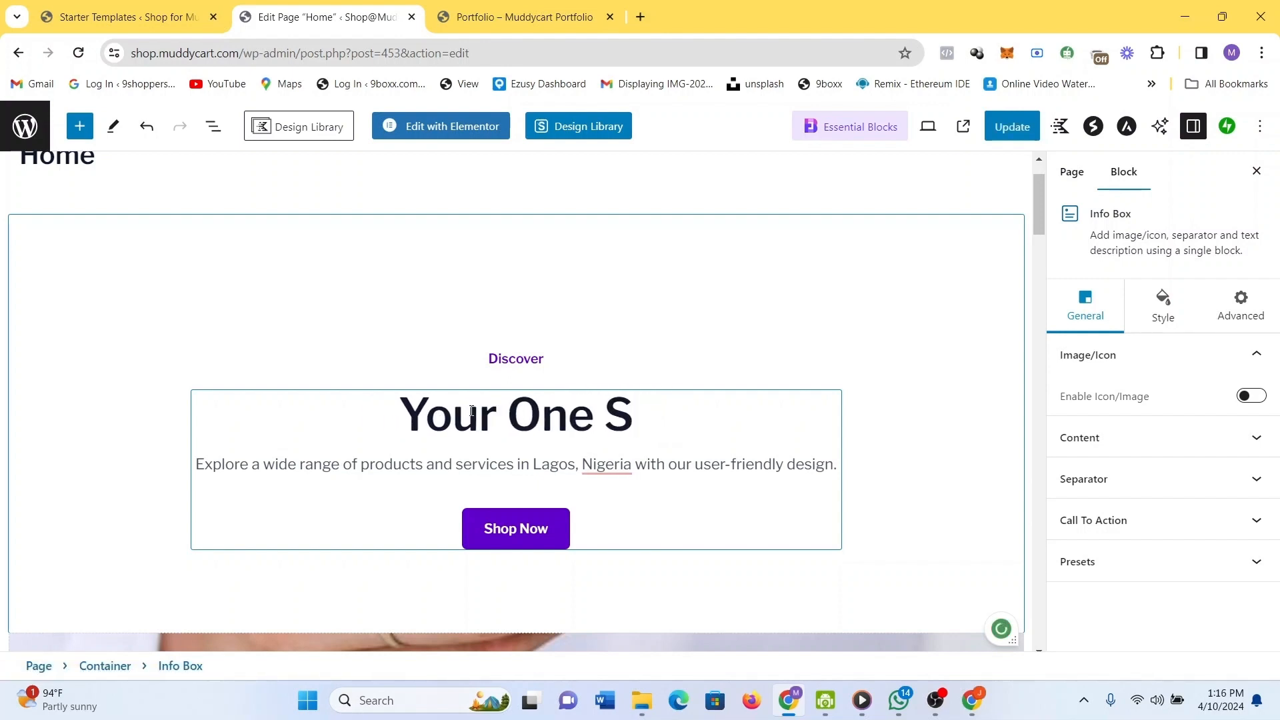
text(y)
key(BackSpace)
text(top )
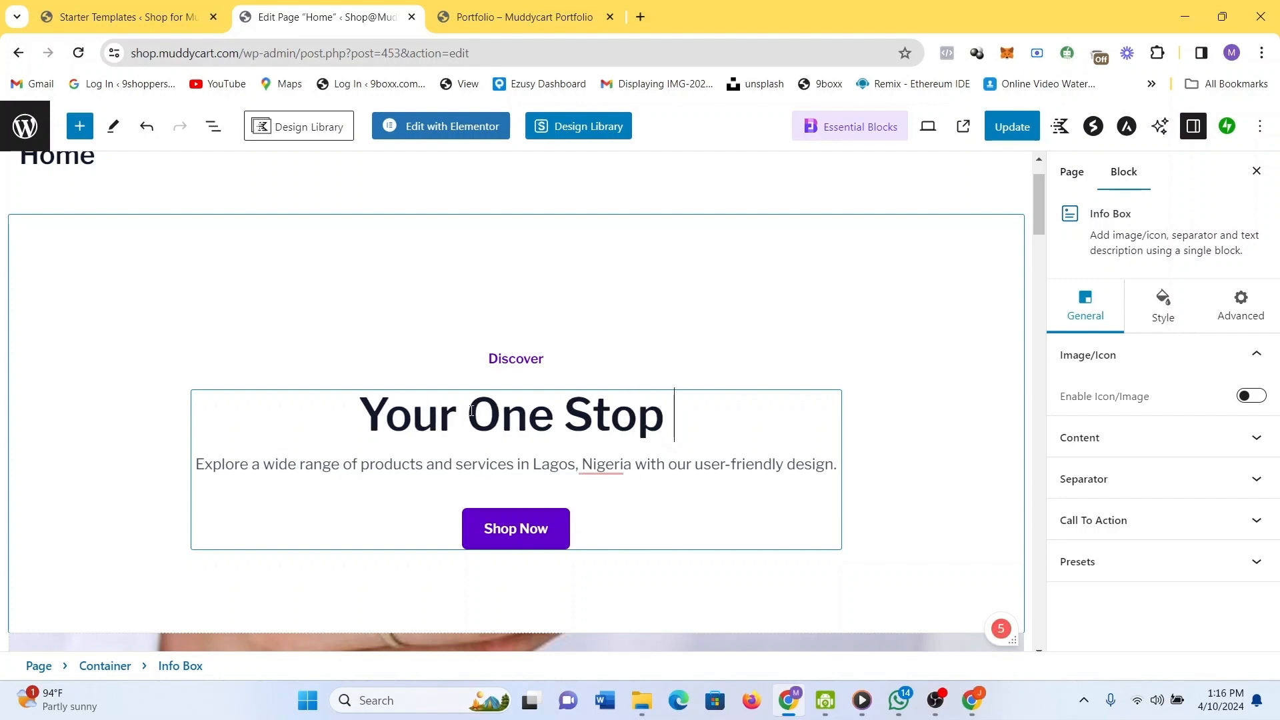
text(Shop)
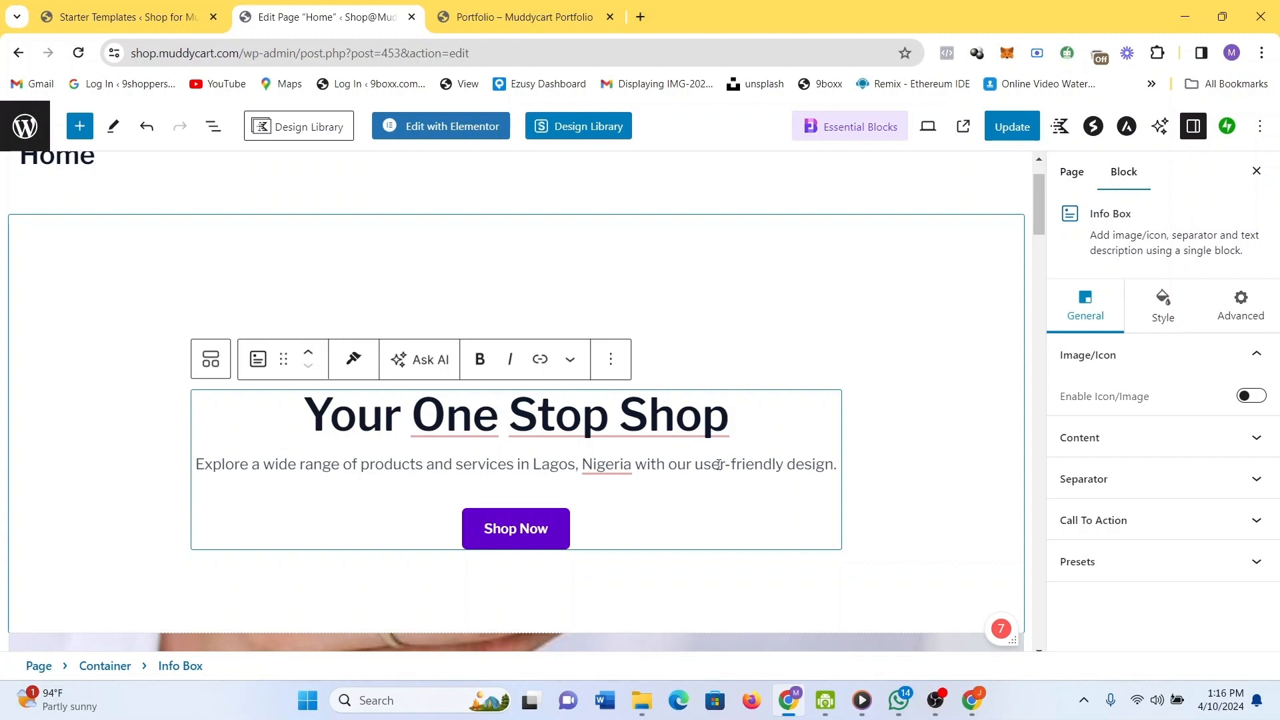
scroll(731, 468, down, 10)
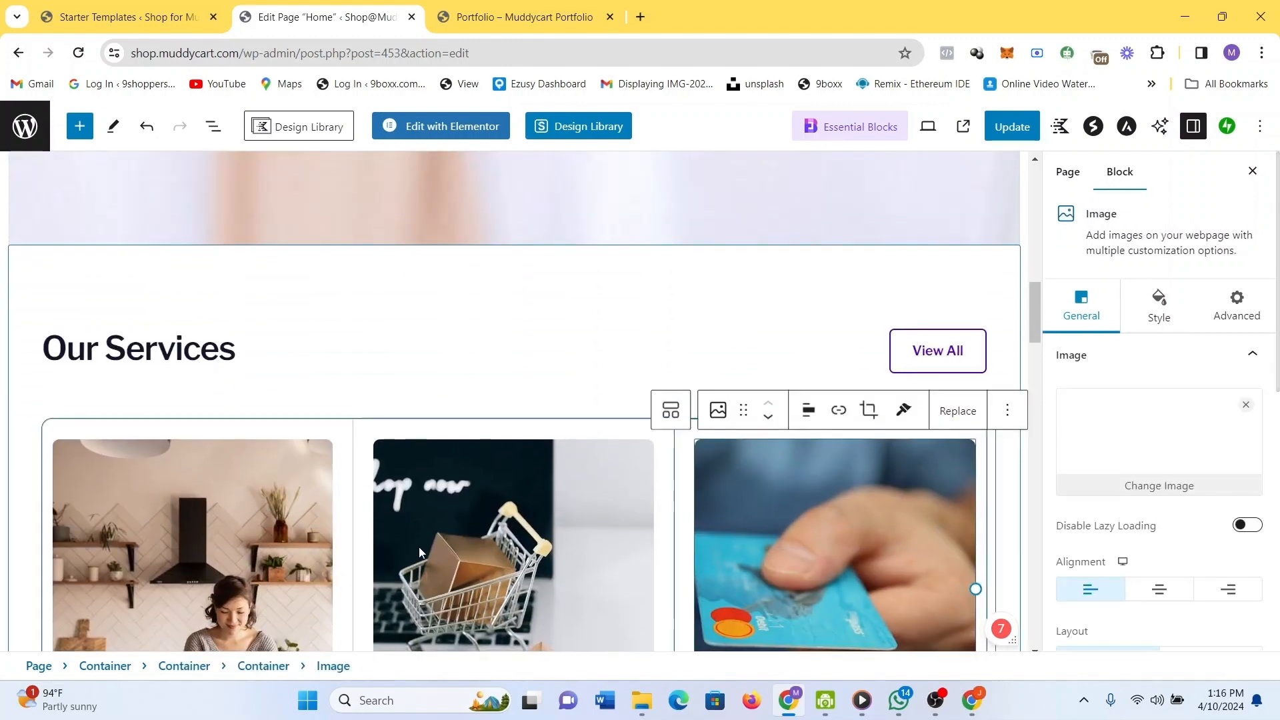
Replace the 'Our Services' heading text with 'Products'.
scroll(419, 547, down, 3)
scroll(419, 546, up, 1)
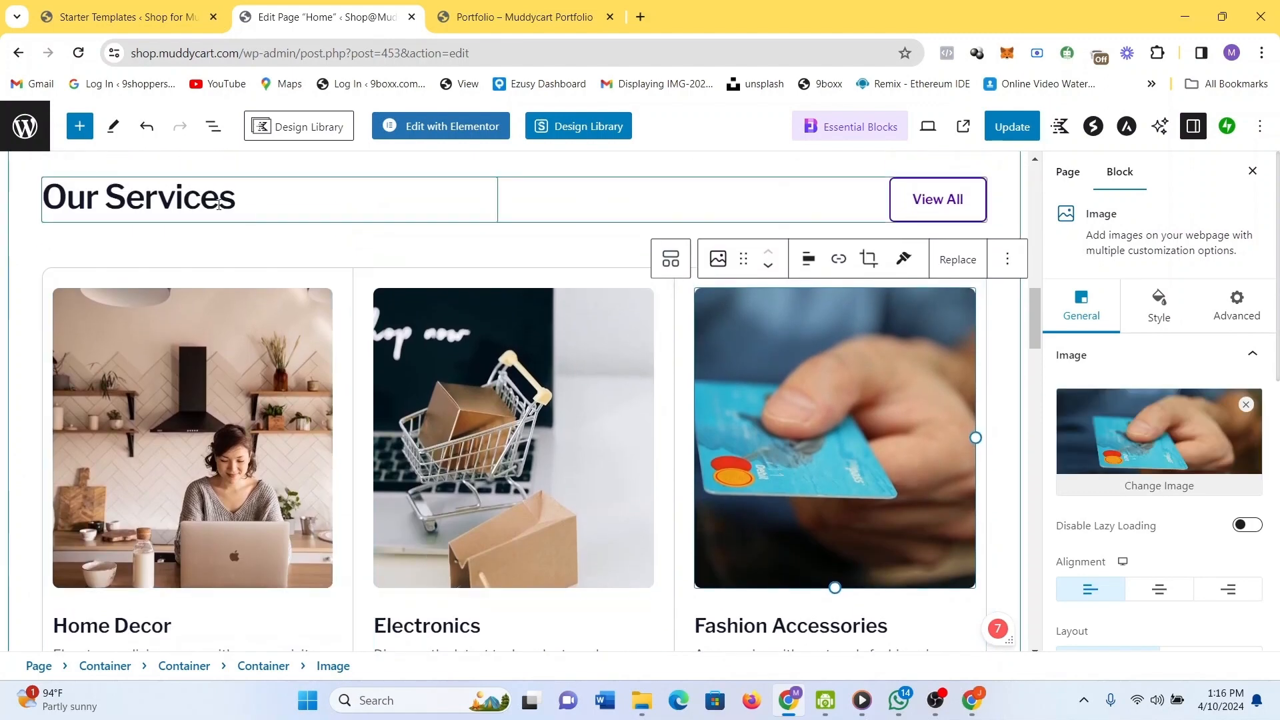
double_click(219, 205)
triple_click(219, 205)
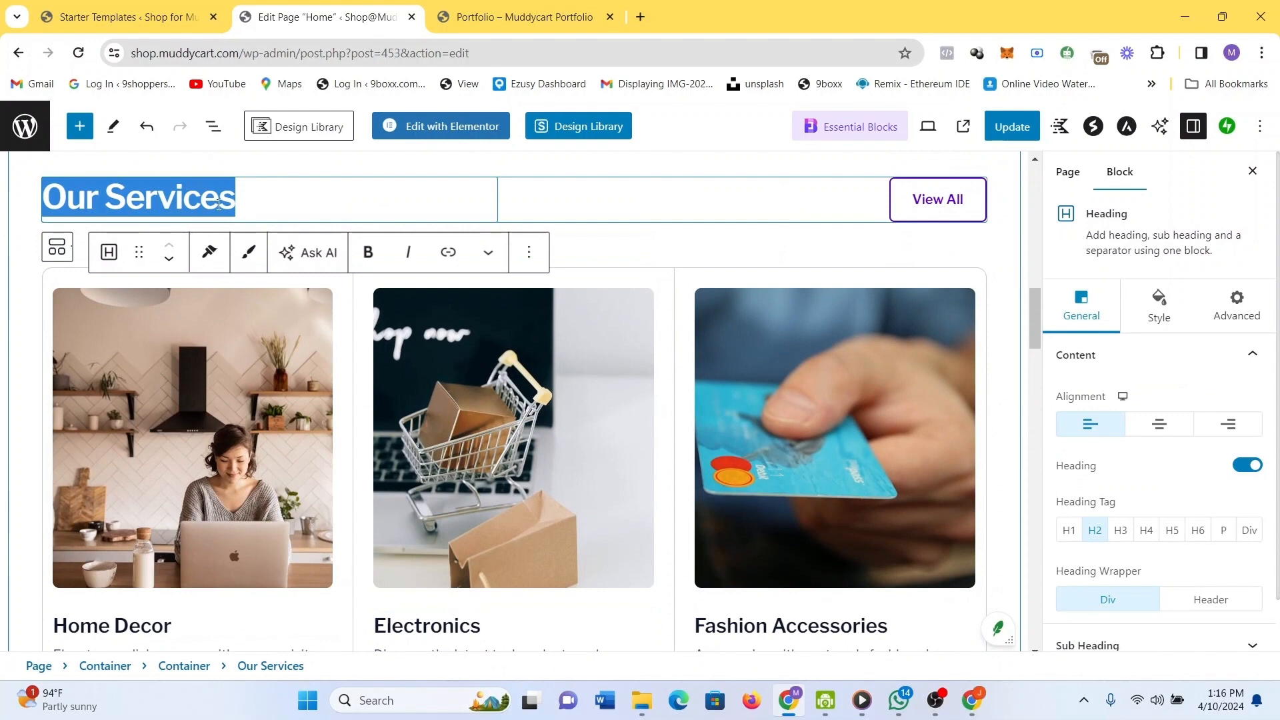
text(P)
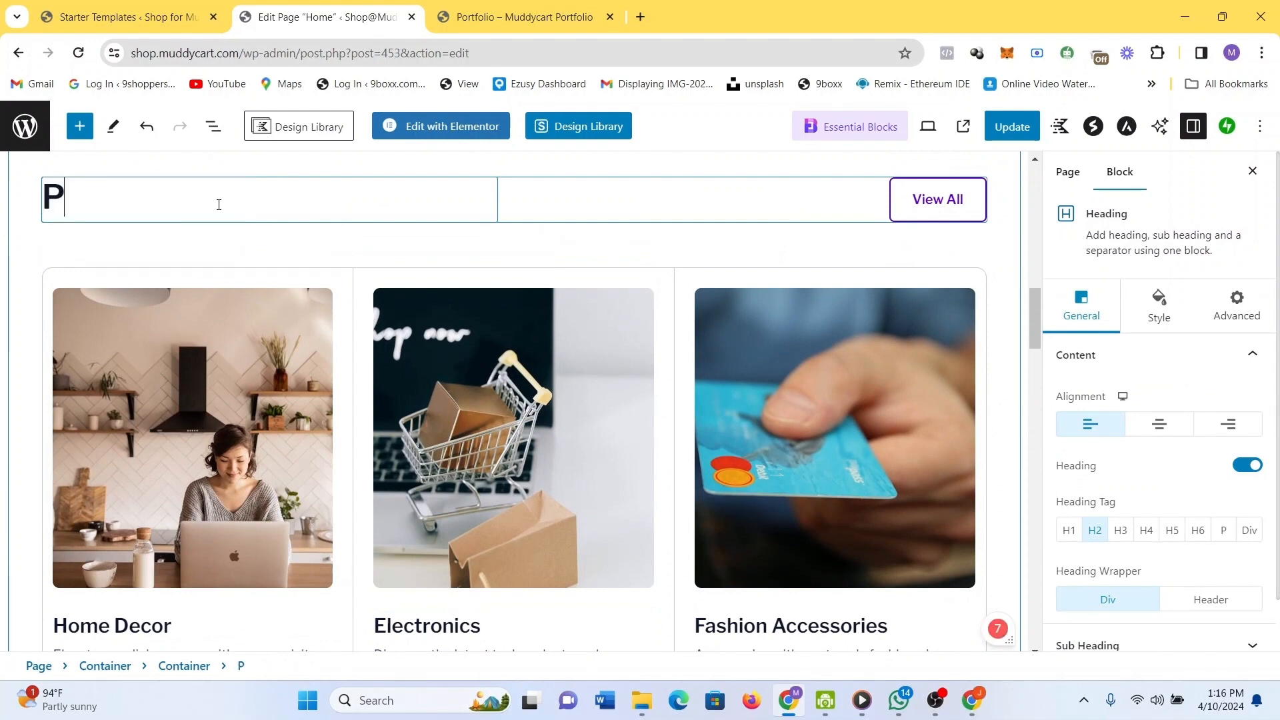
text(roducts)
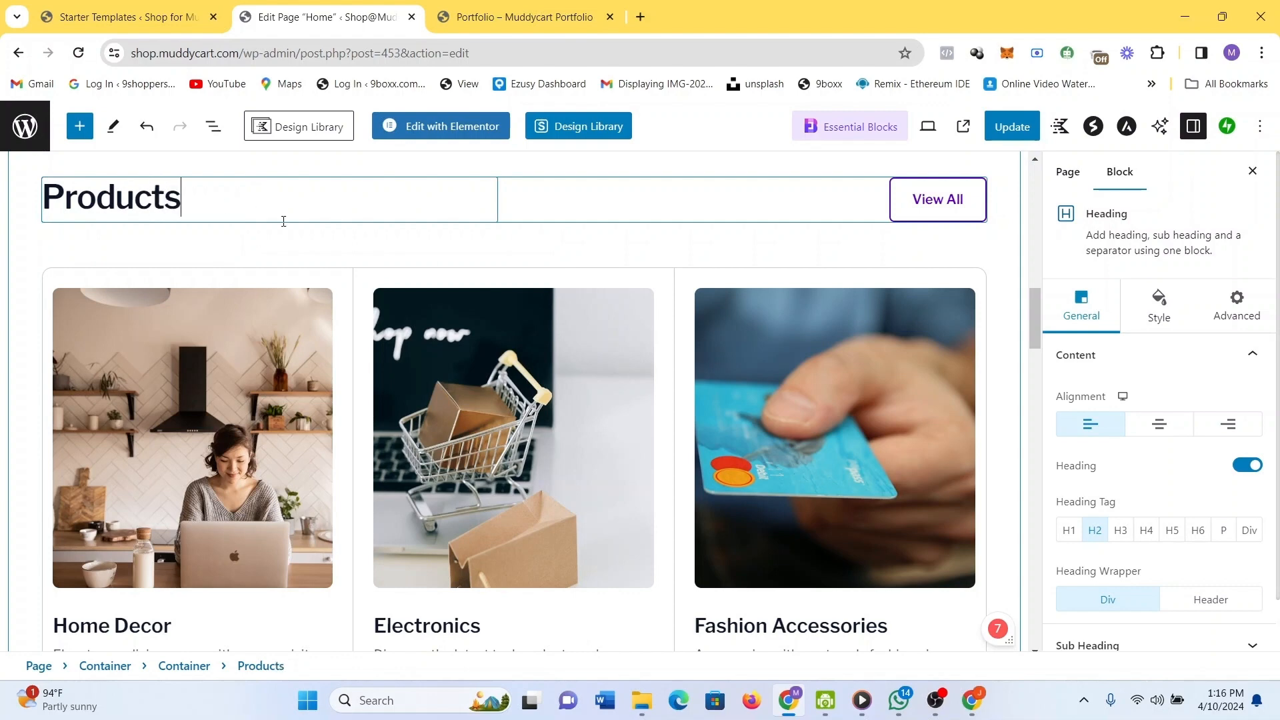
Review the rest of the Home page, click Update to save it, and return to the pages list.
scroll(704, 465, down, 3)
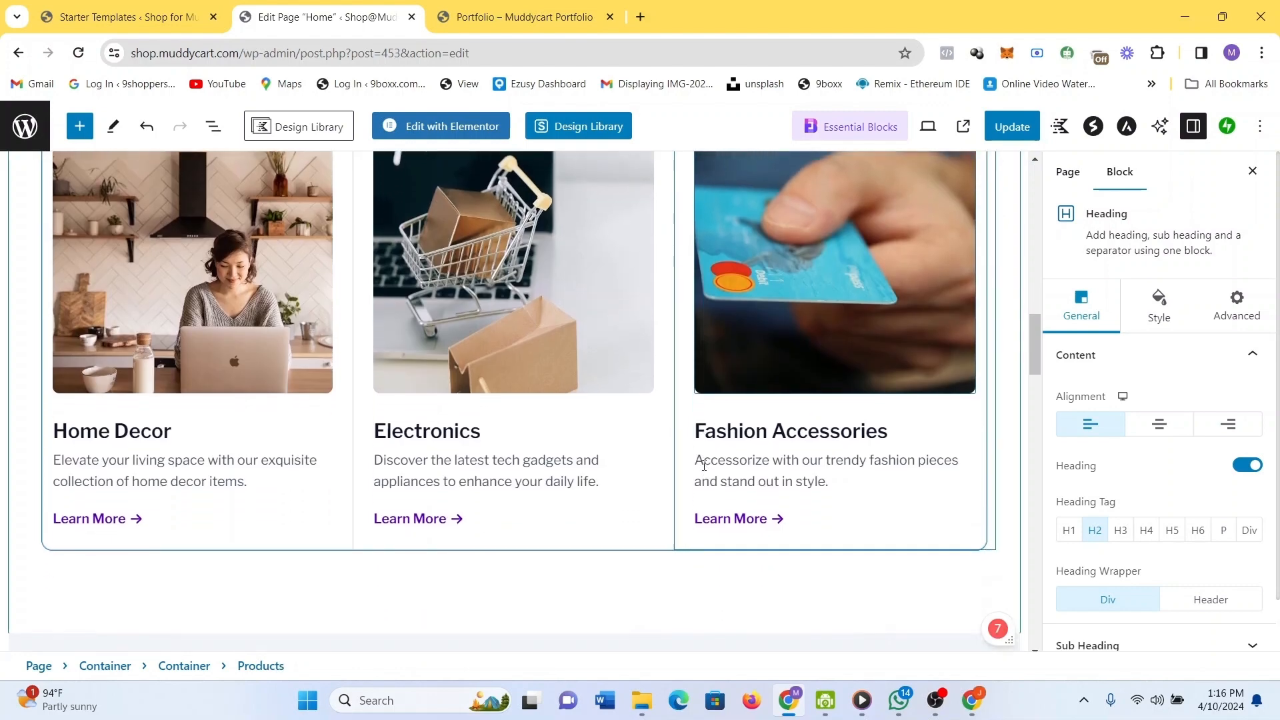
scroll(705, 465, down, 10)
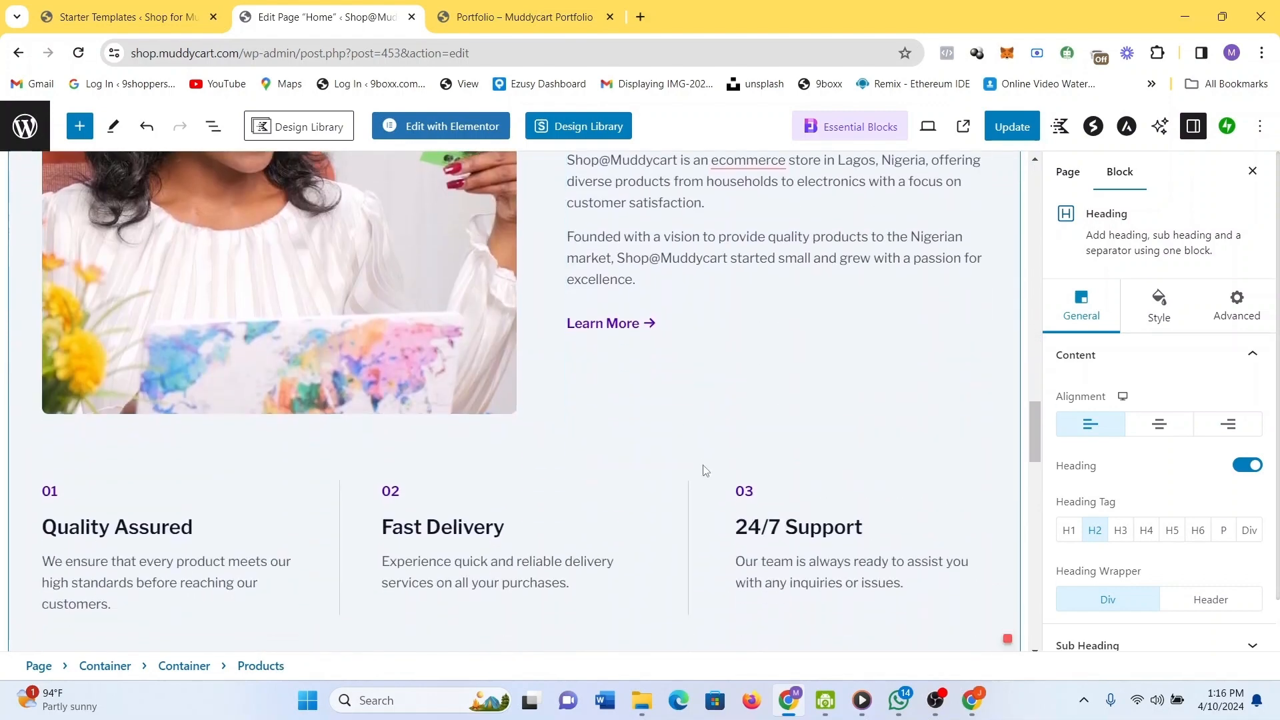
scroll(704, 471, down, 2)
scroll(704, 471, up, 6)
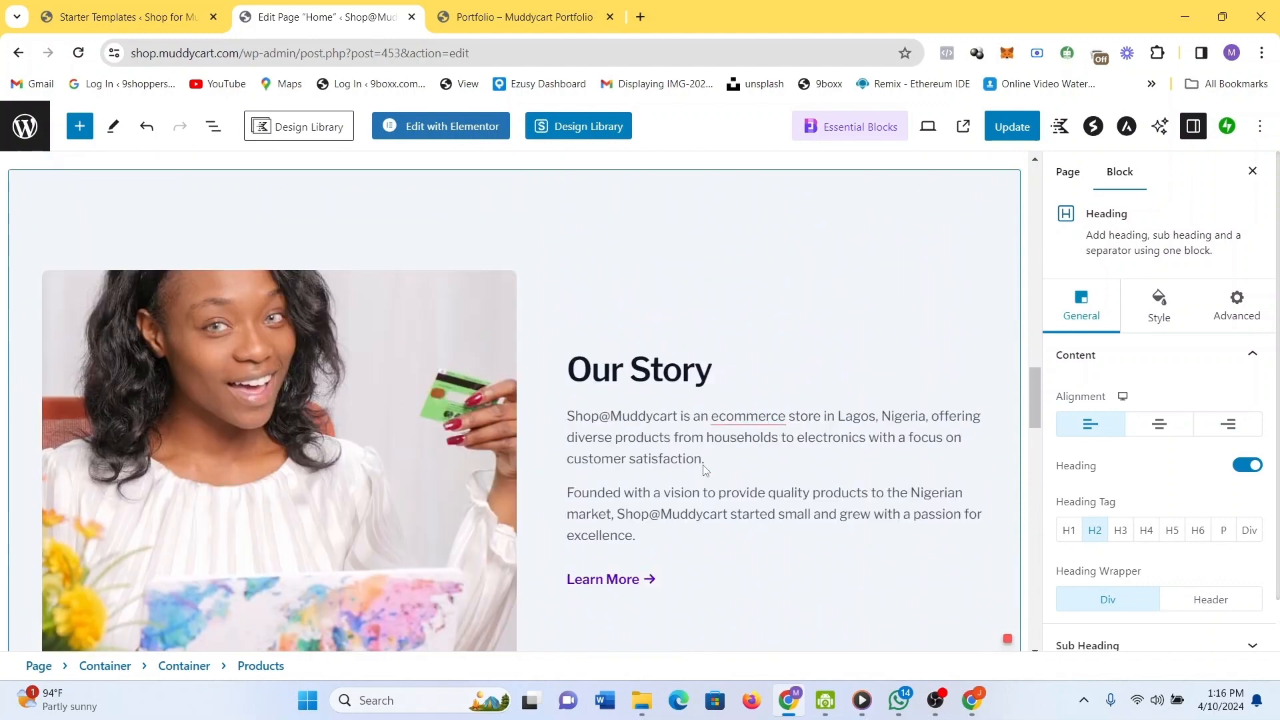
scroll(700, 434, down, 1)
click(695, 390)
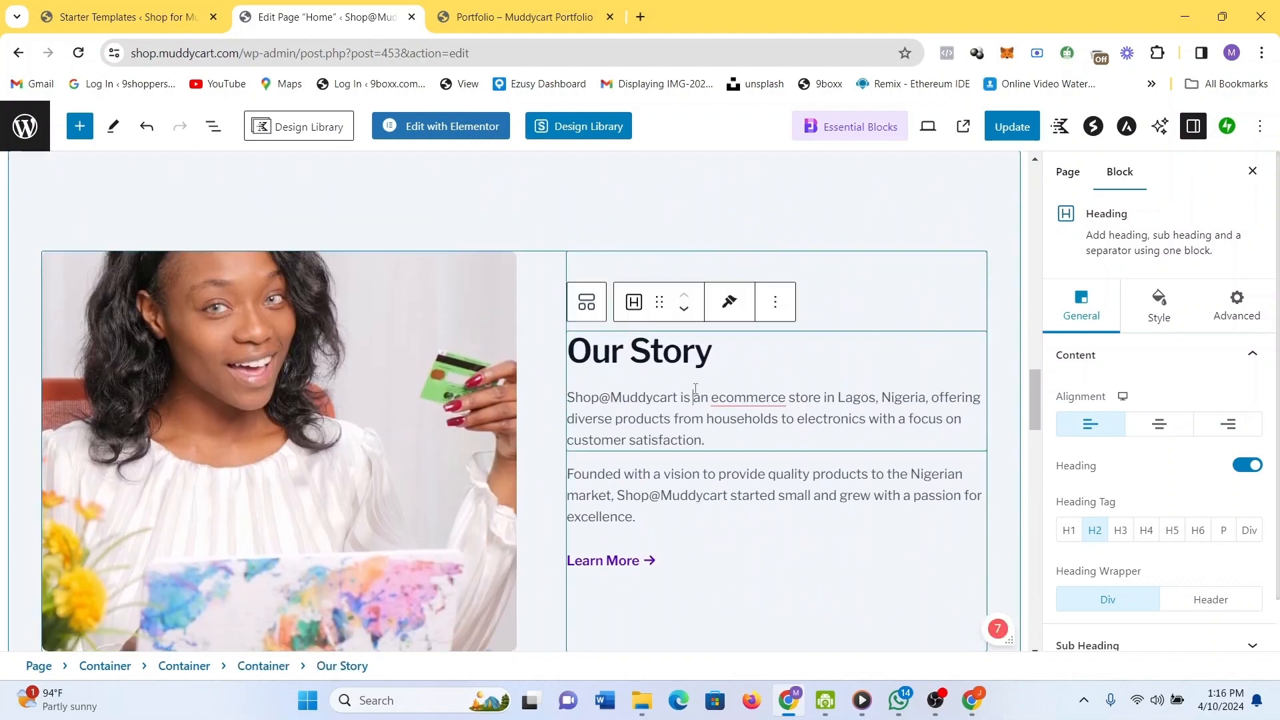
scroll(746, 467, down, 10)
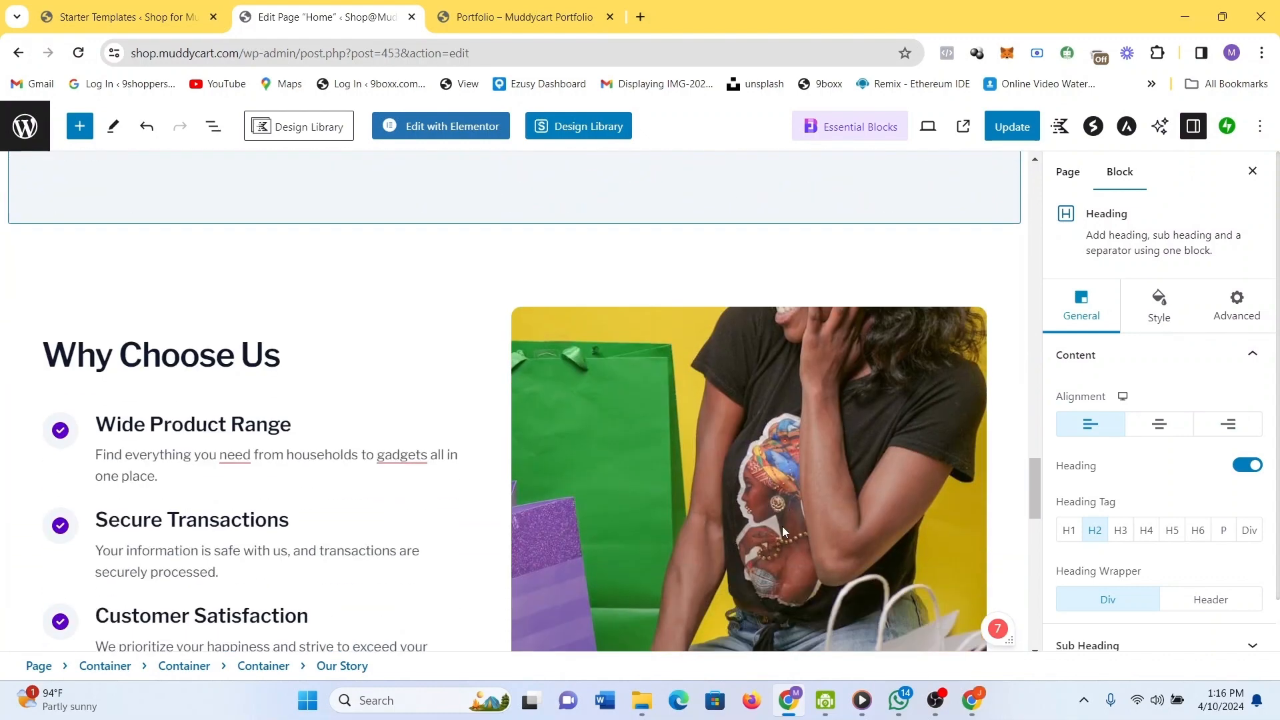
scroll(782, 526, down, 2)
click(746, 466)
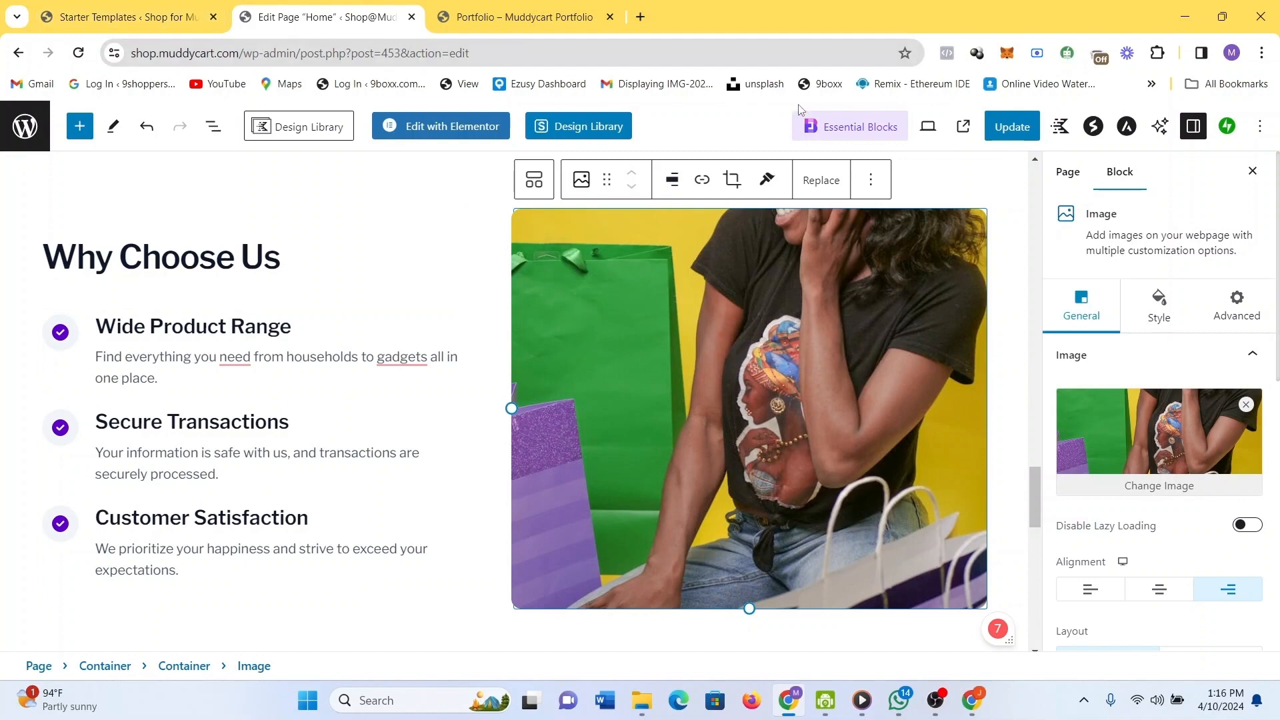
click(1011, 128)
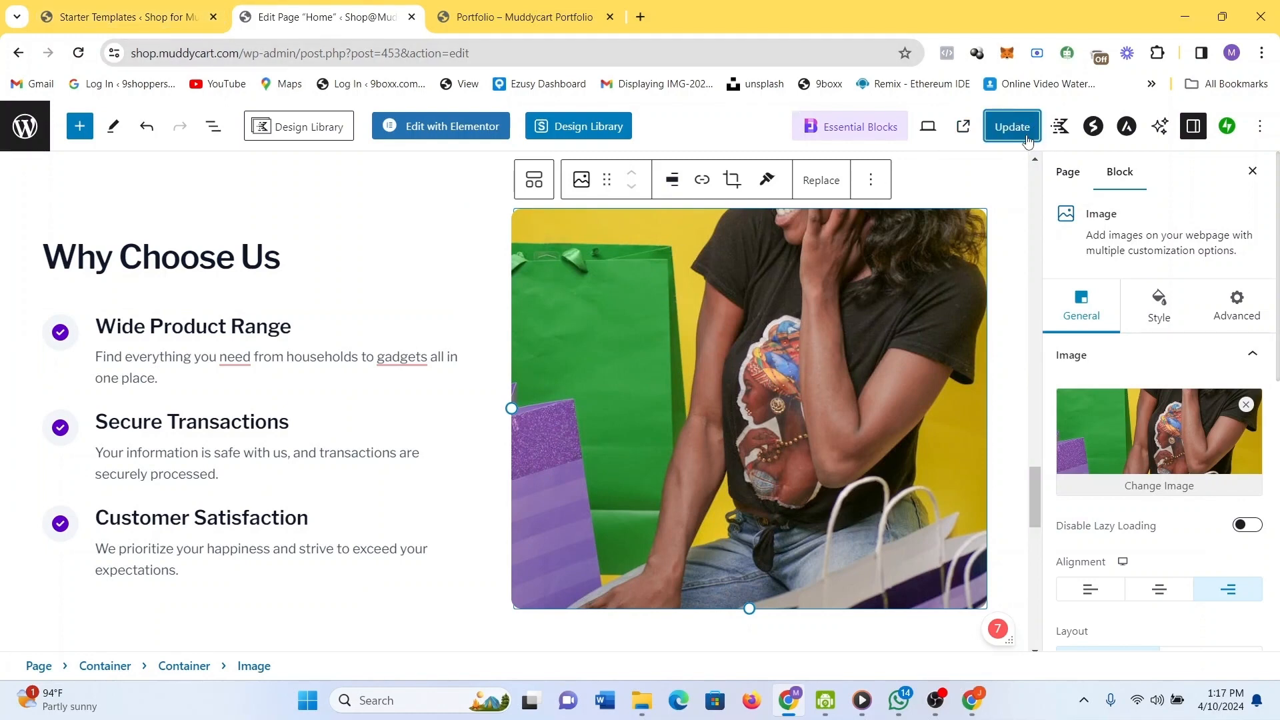
click(1027, 137)
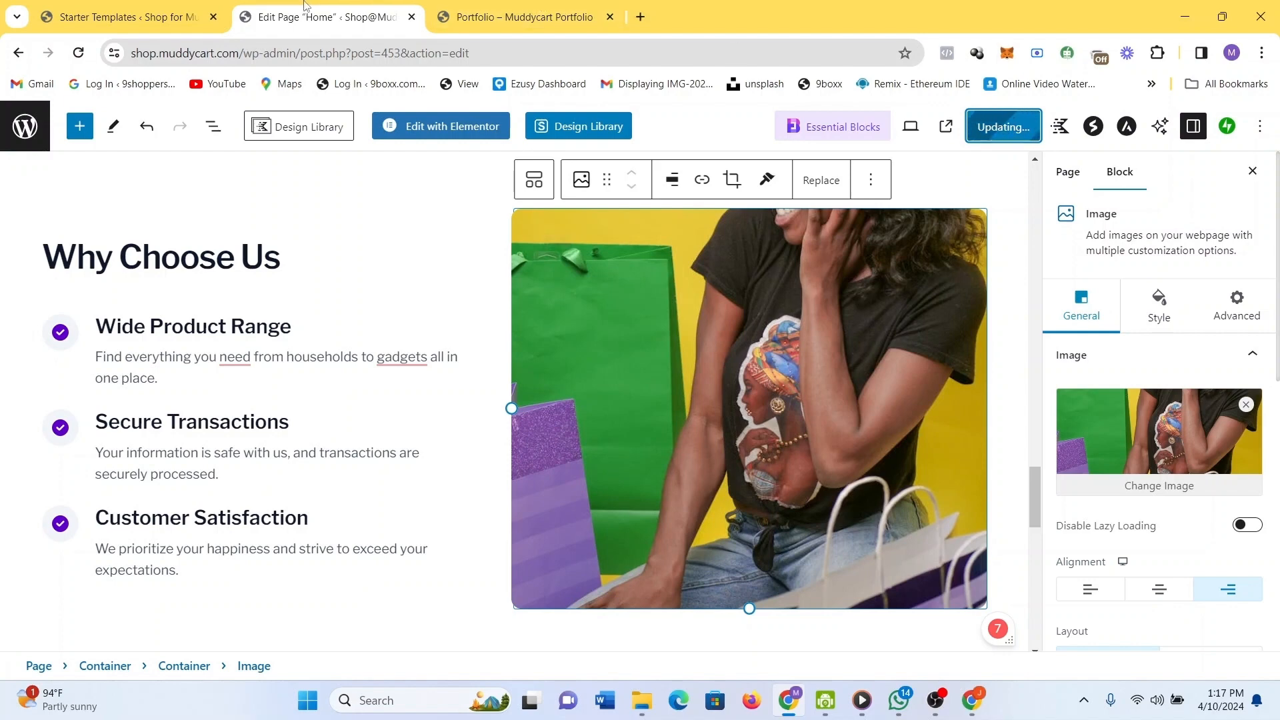
click(17, 133)
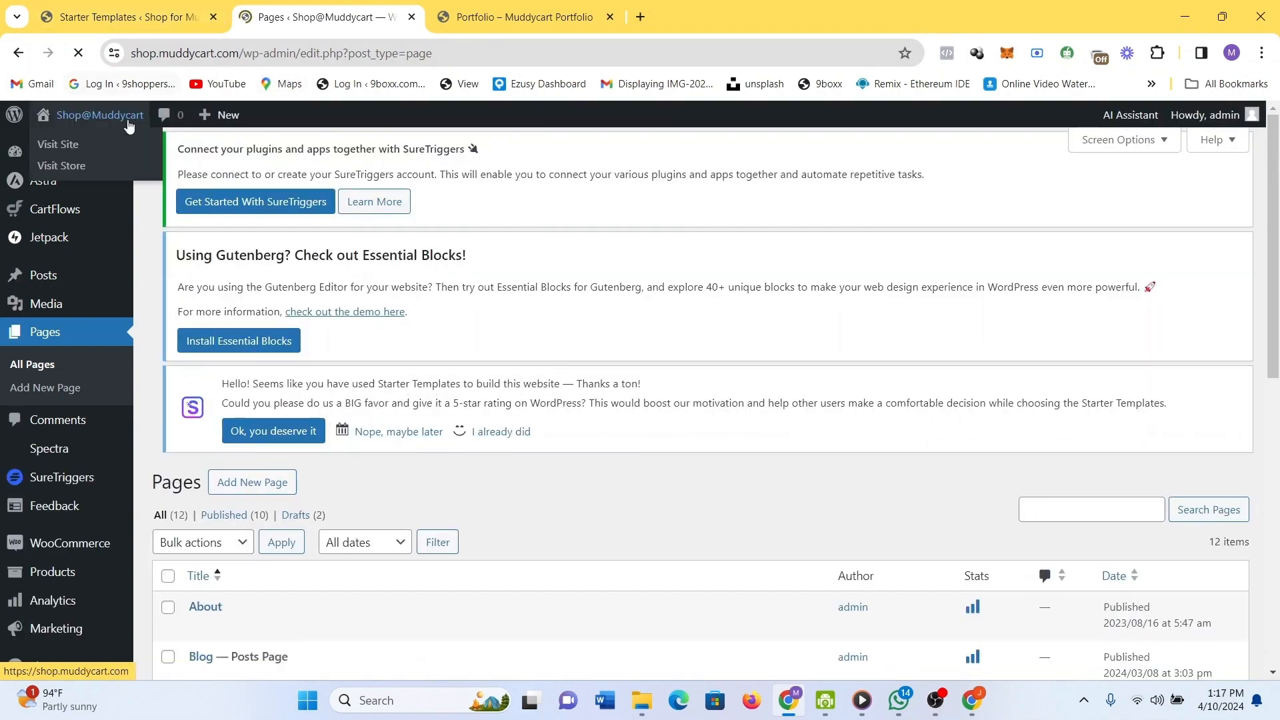
Check the live homepage shows 'Your One Stop Shop' and Products, then return to Starter Templates.
click(94, 114)
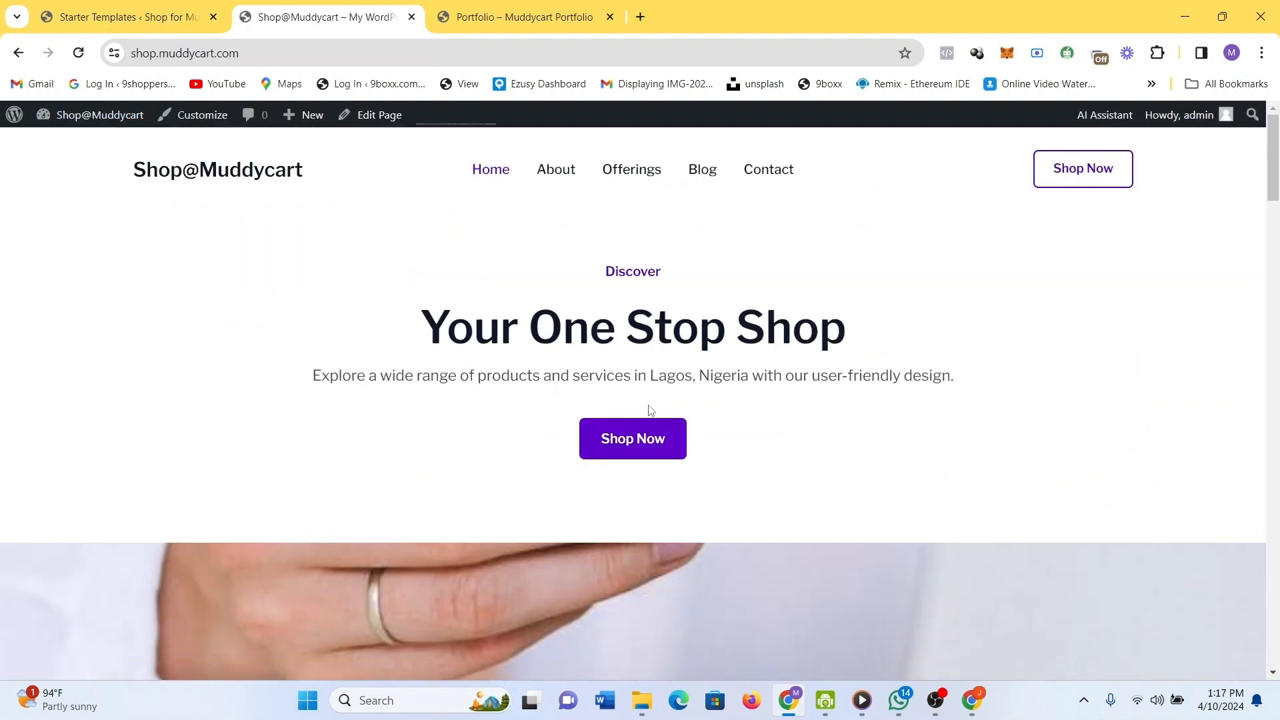
scroll(646, 408, down, 1)
scroll(646, 409, up, 1)
right_click(600, 414)
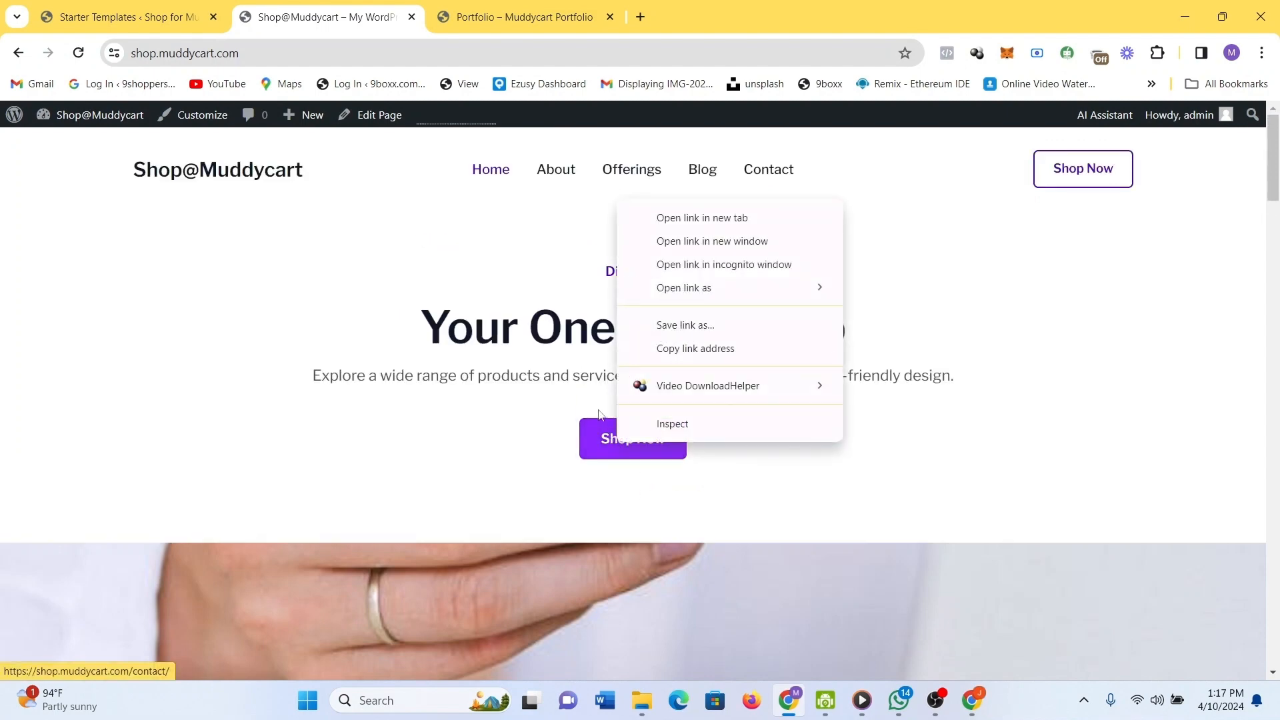
click(1035, 435)
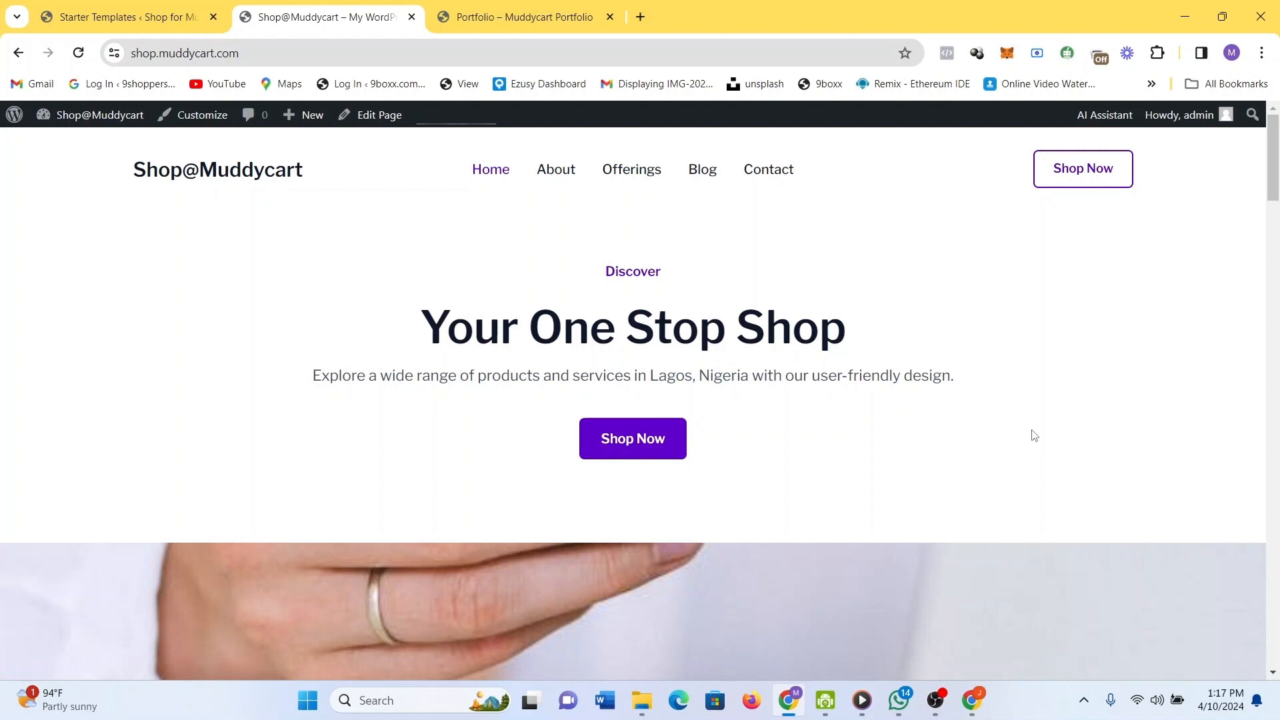
scroll(1095, 400, down, 10)
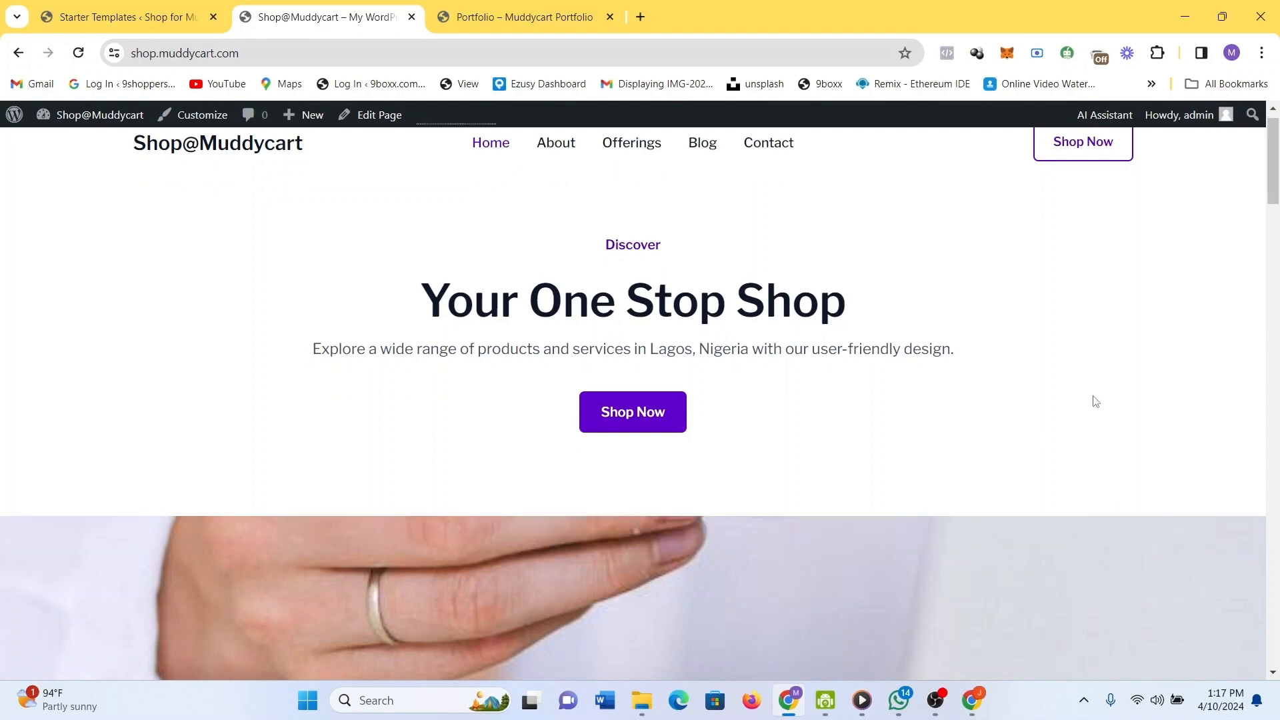
scroll(1093, 400, down, 8)
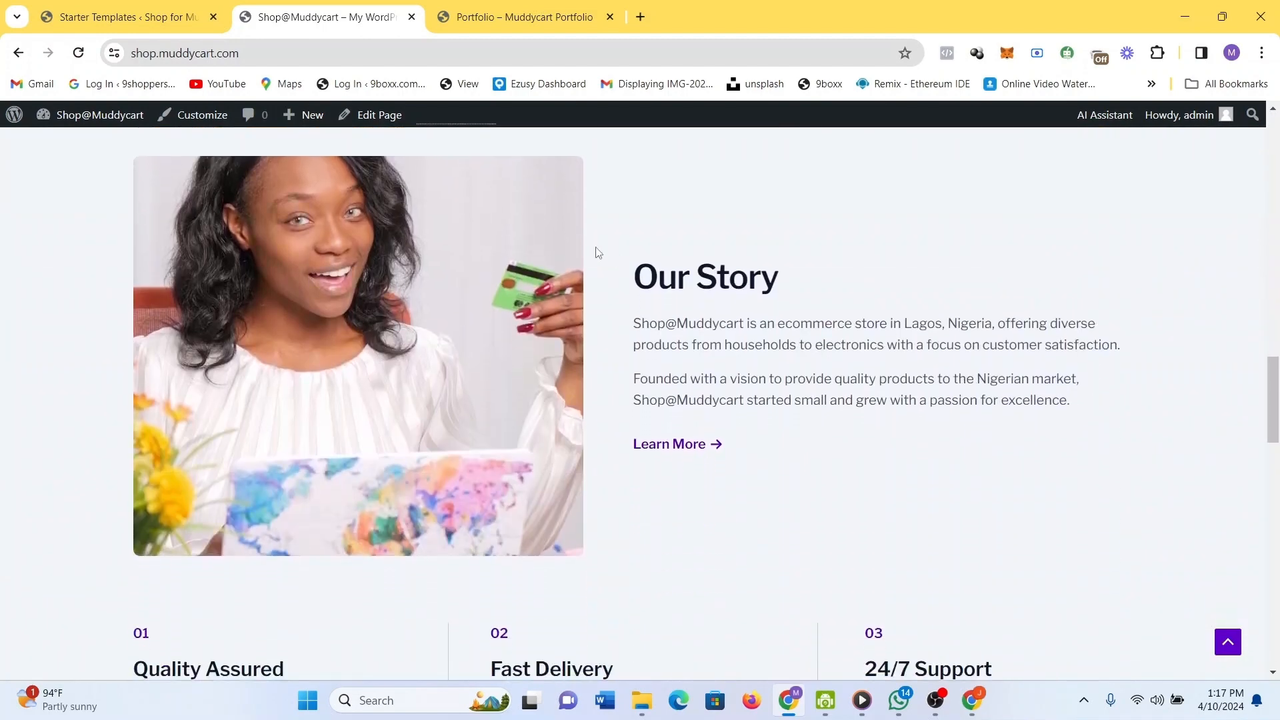
scroll(675, 291, up, 10)
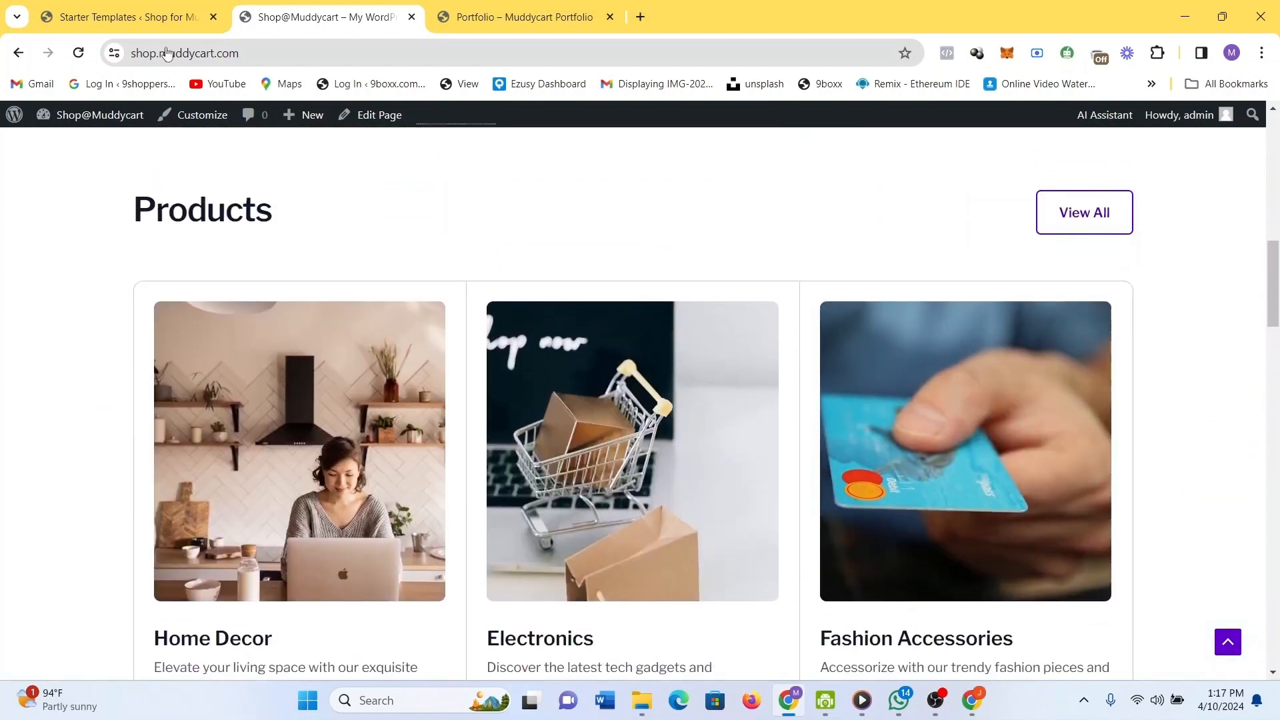
scroll(371, 246, up, 2)
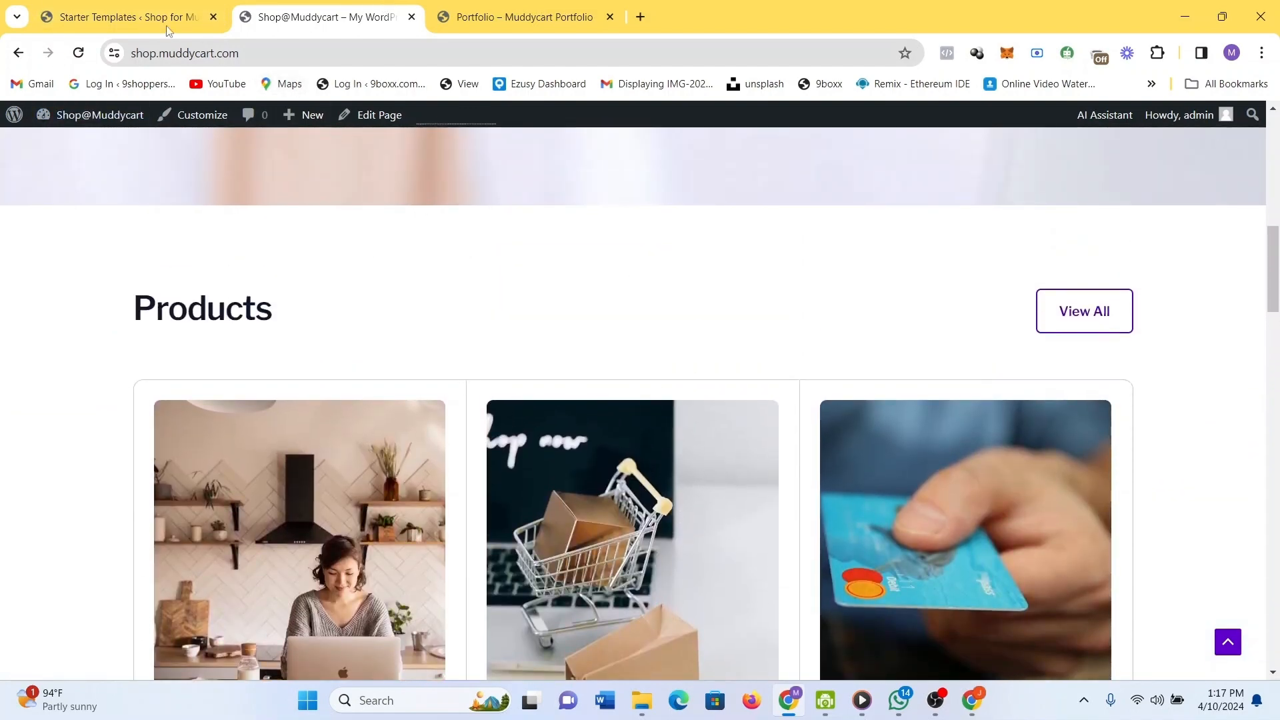
click(91, 8)
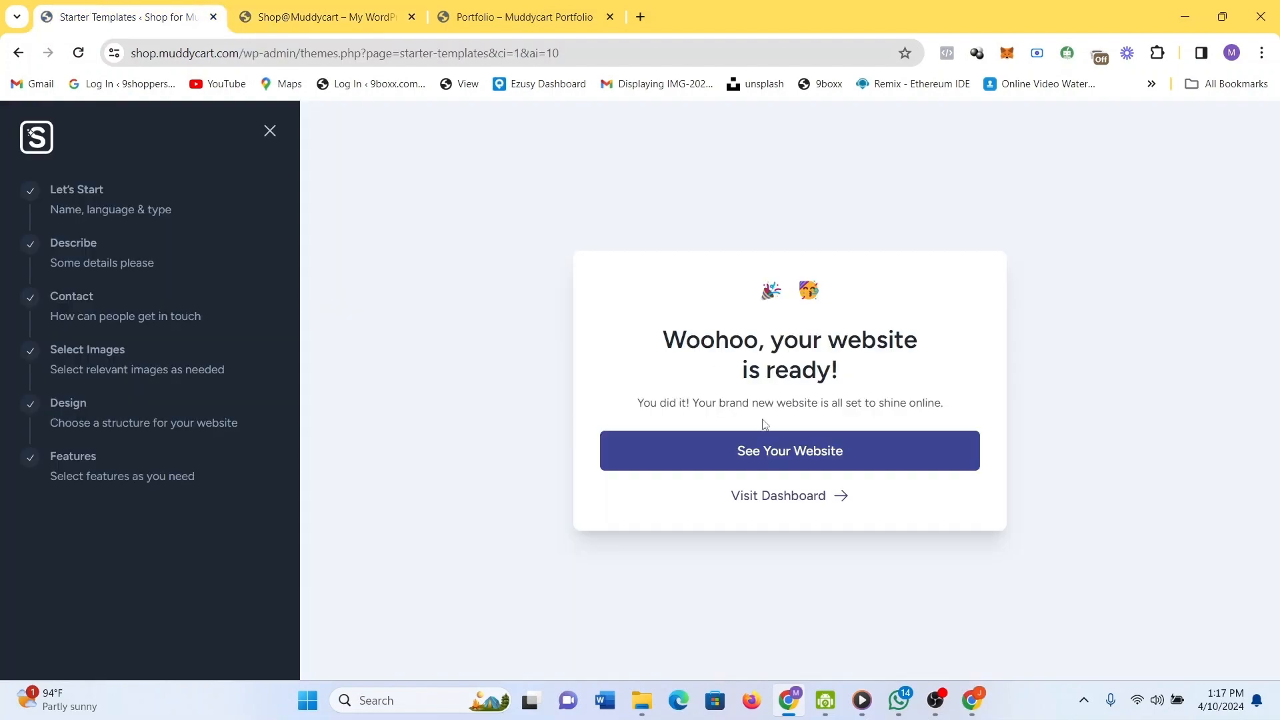
click(270, 133)
click(273, 281)
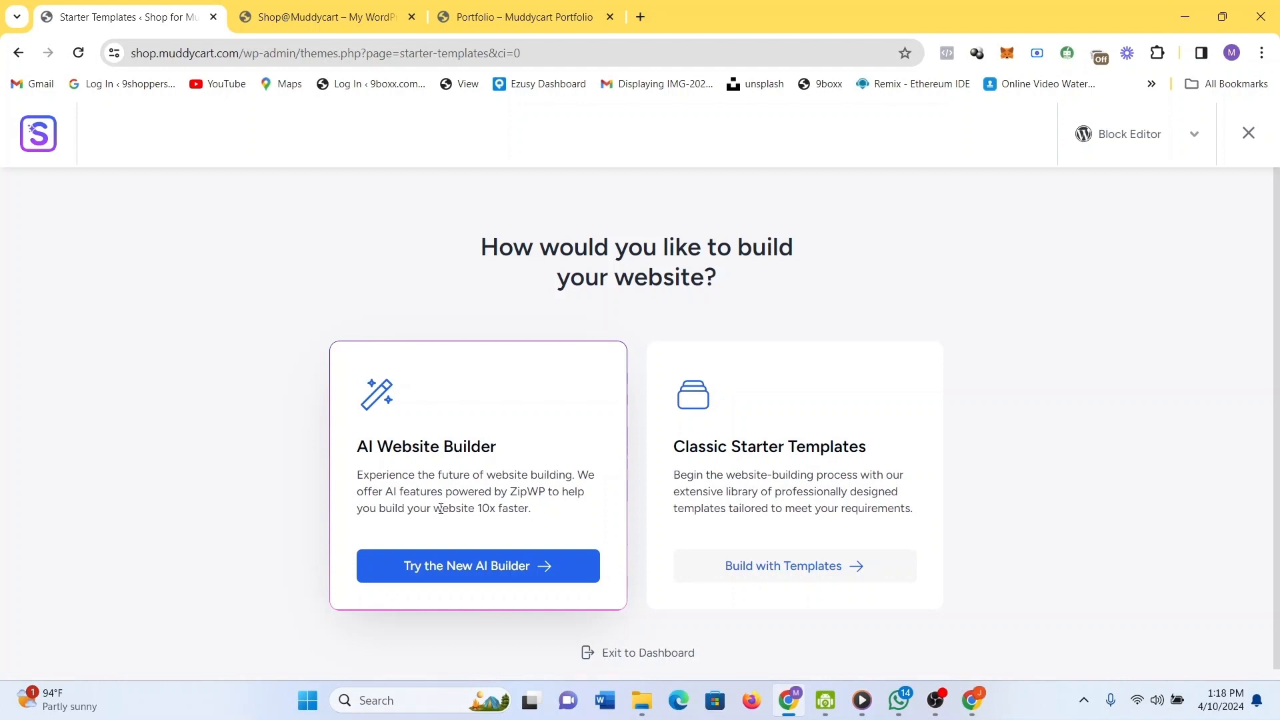
click(834, 567)
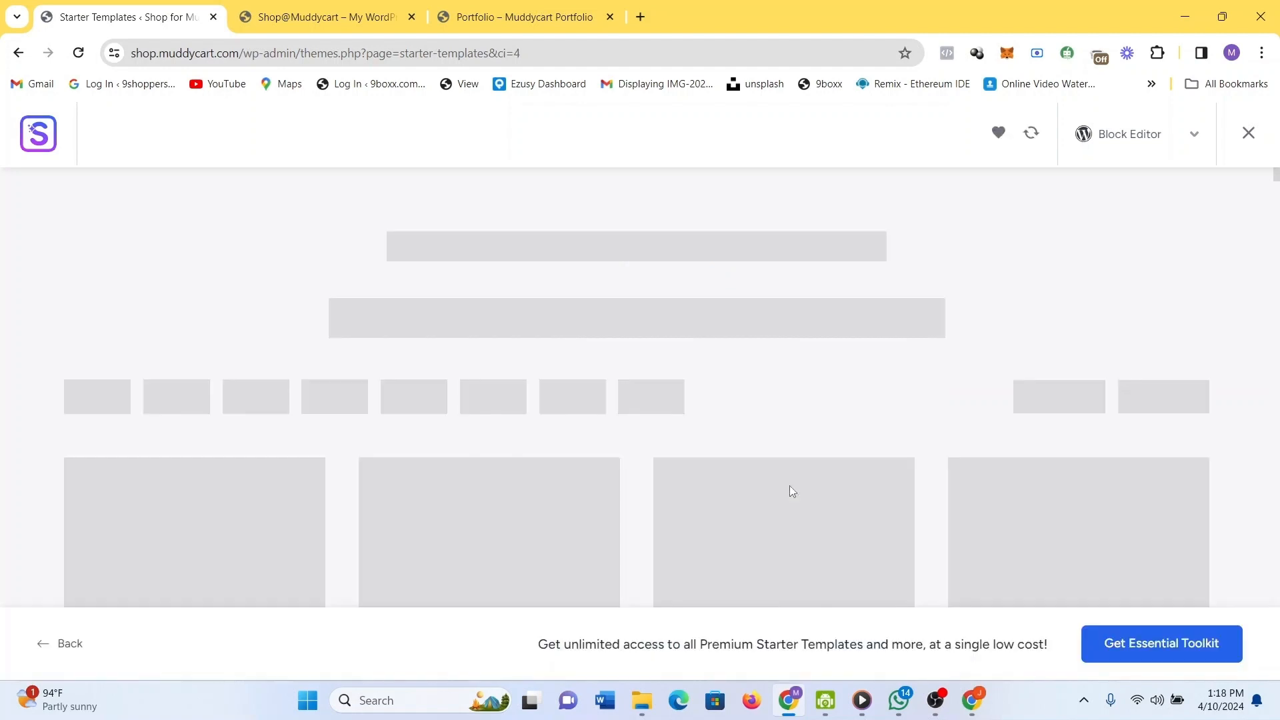
mouse_move(846, 427)
scroll(849, 417, down, 3)
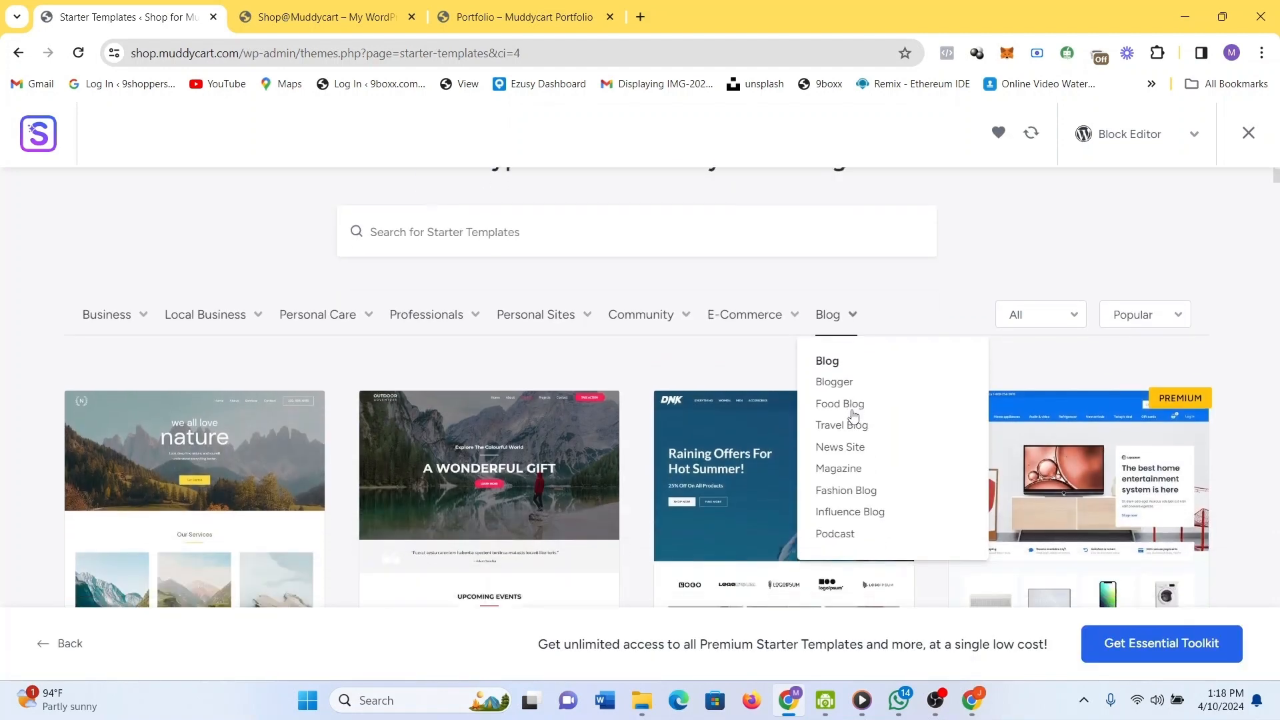
scroll(852, 416, down, 2)
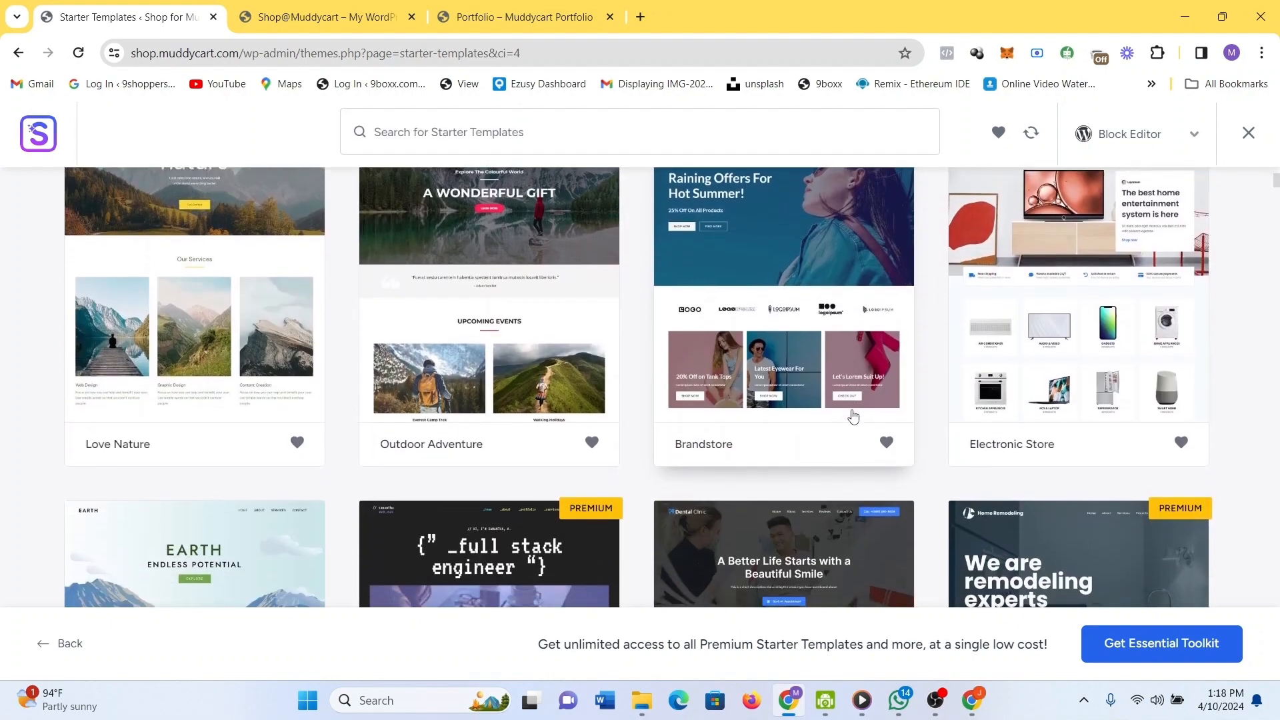
scroll(825, 311, down, 3)
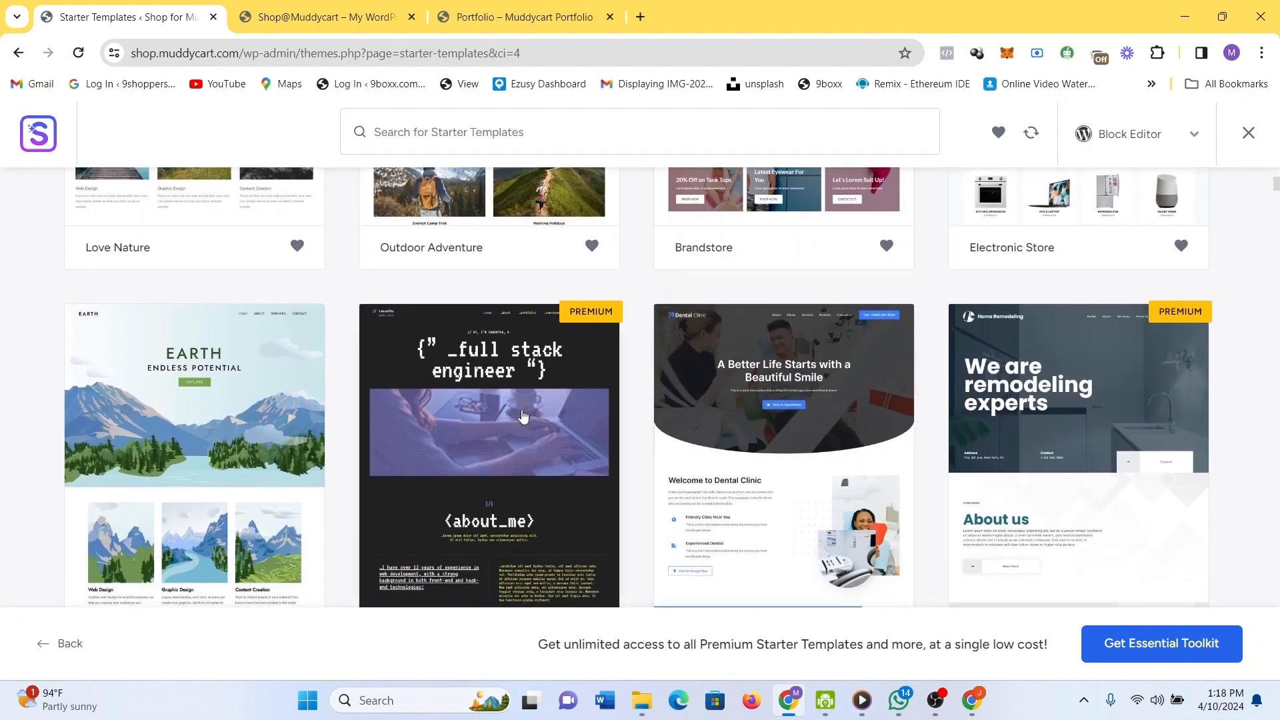
scroll(820, 452, down, 10)
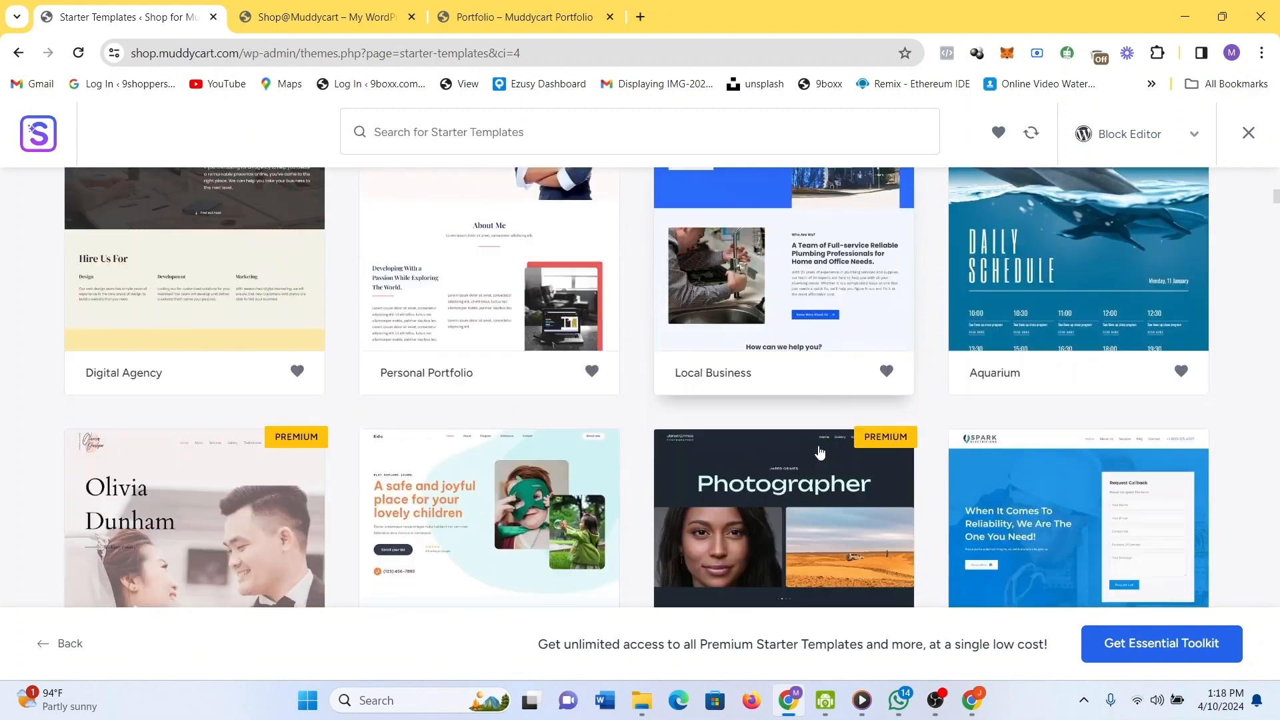
scroll(820, 452, down, 5)
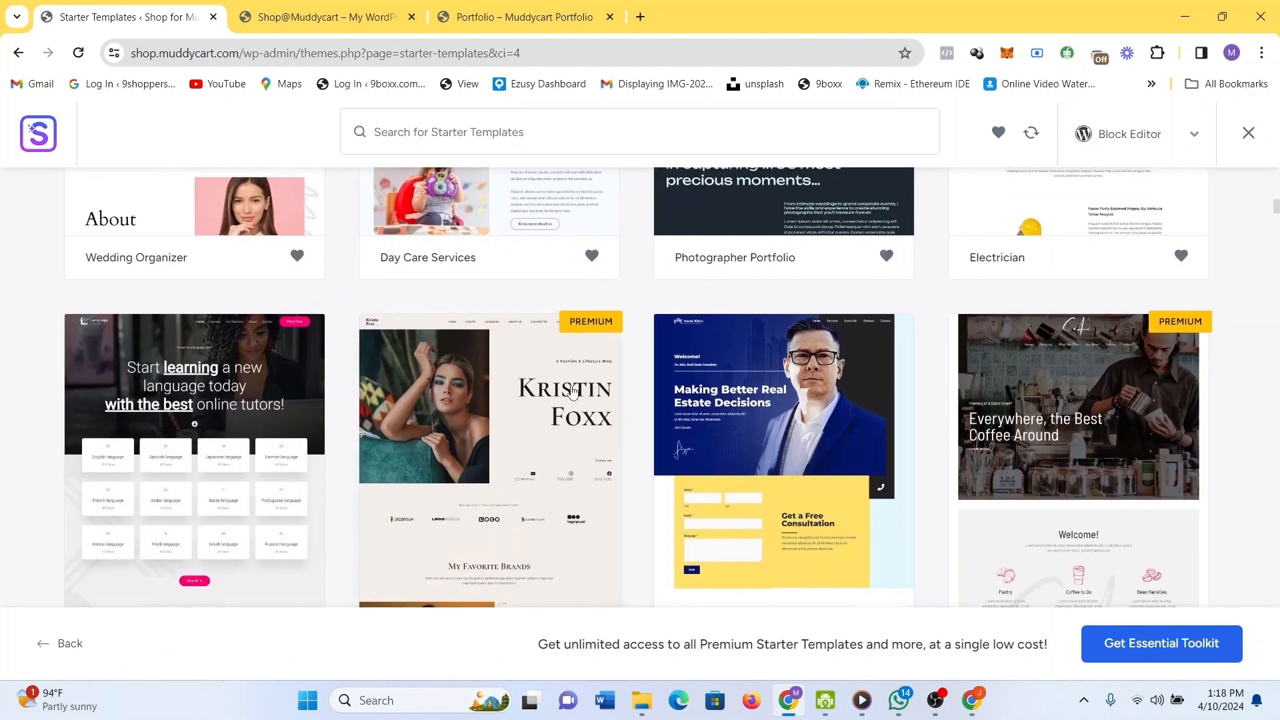
scroll(805, 453, down, 5)
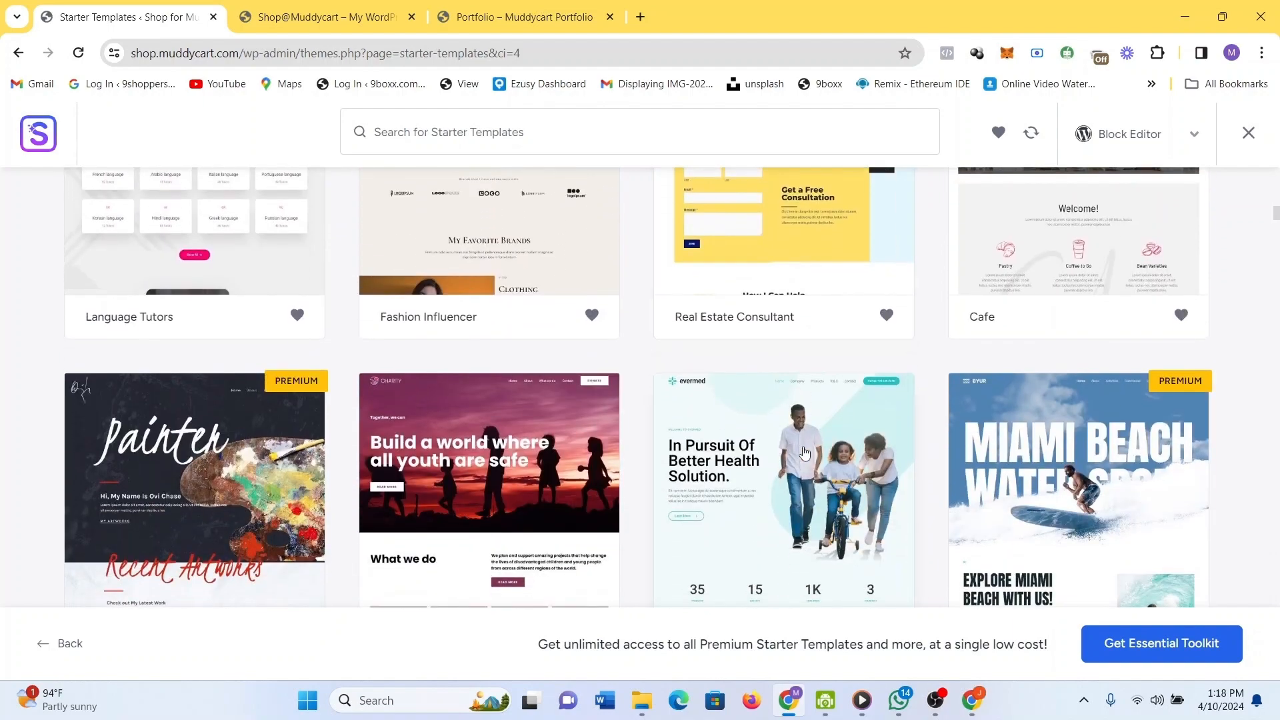
scroll(804, 454, down, 7)
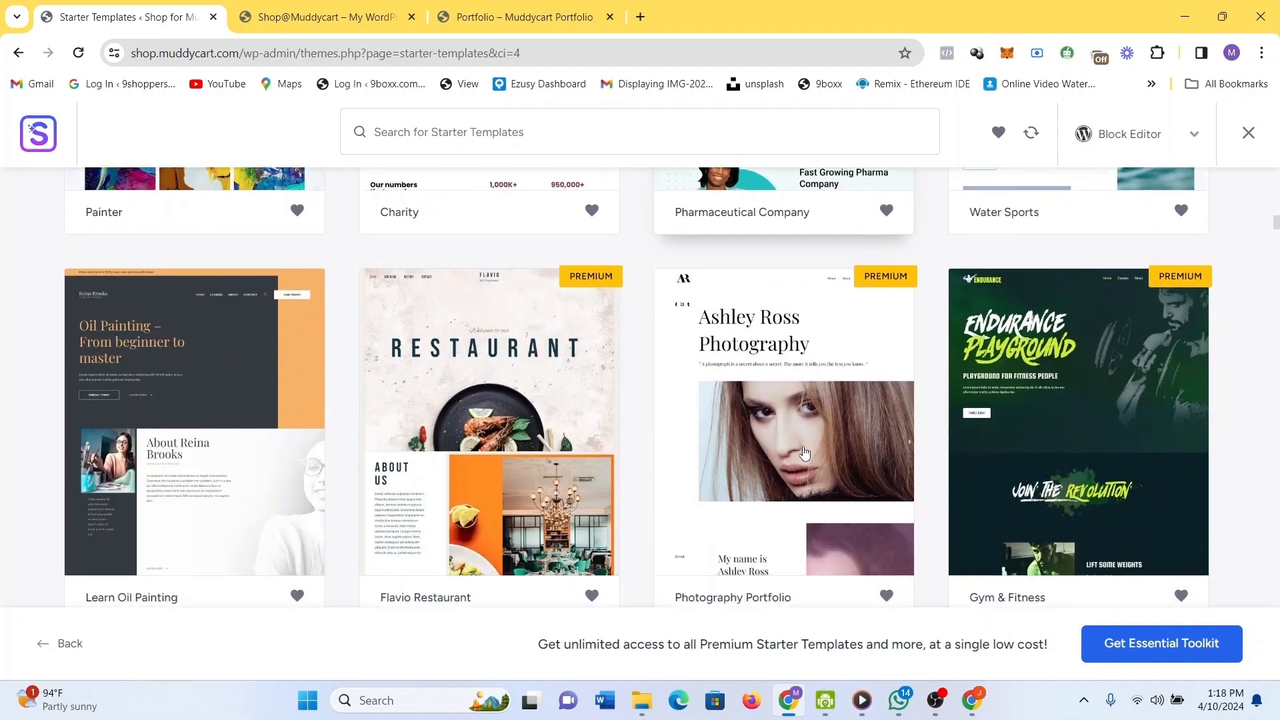
scroll(805, 454, down, 2)
scroll(805, 454, down, 3)
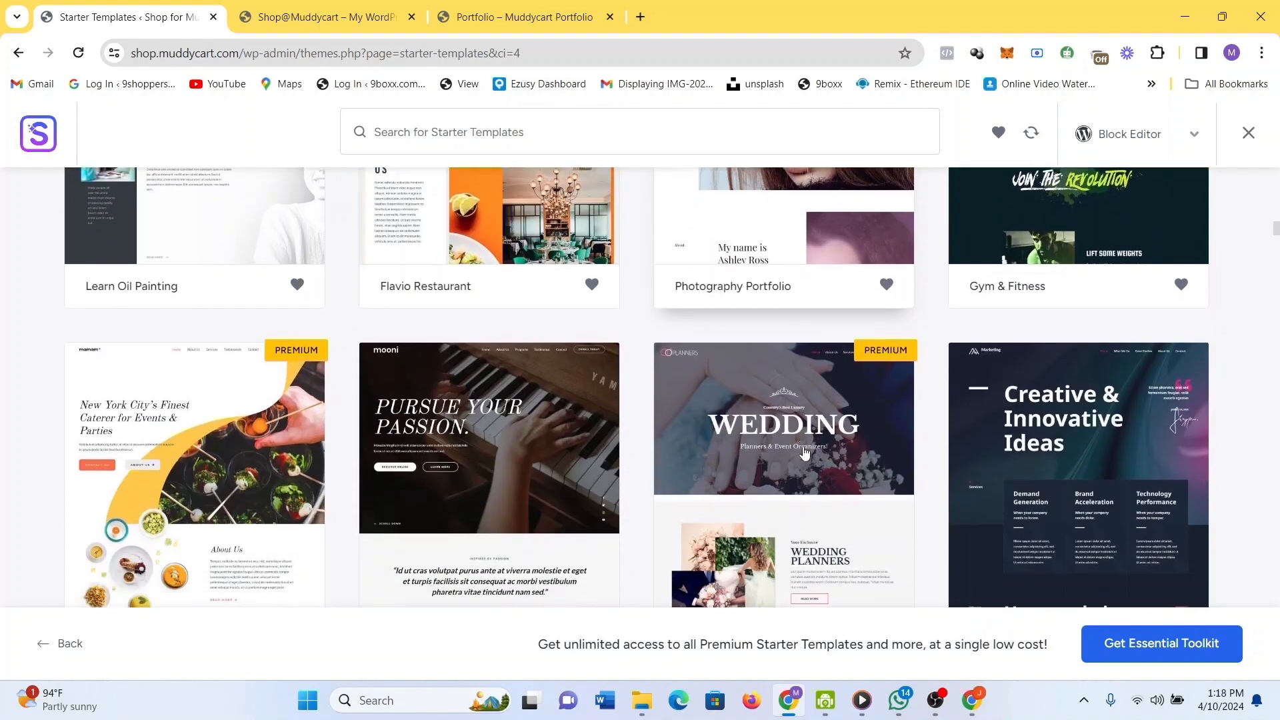
scroll(805, 454, down, 13)
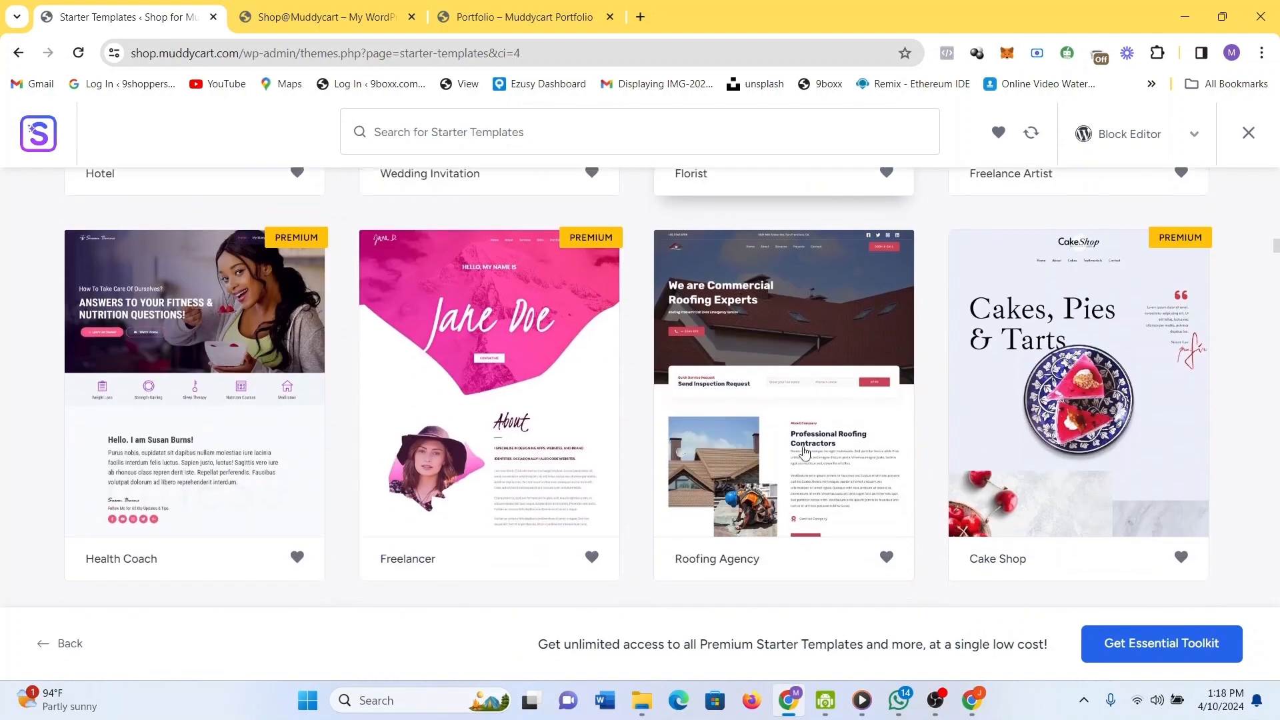
scroll(804, 453, down, 1)
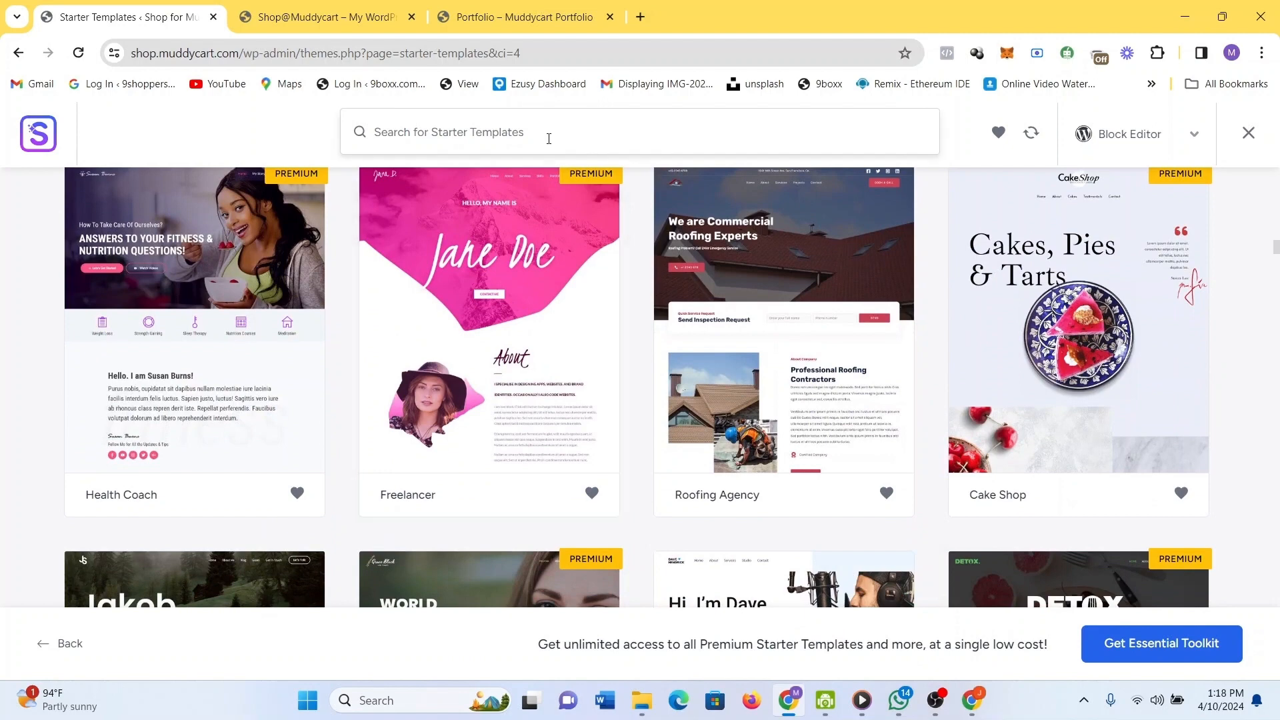
Search for 'ecommerces' and browse suggested templates like Love Nature, Brandstore and Sierra Nature.
text(eco)
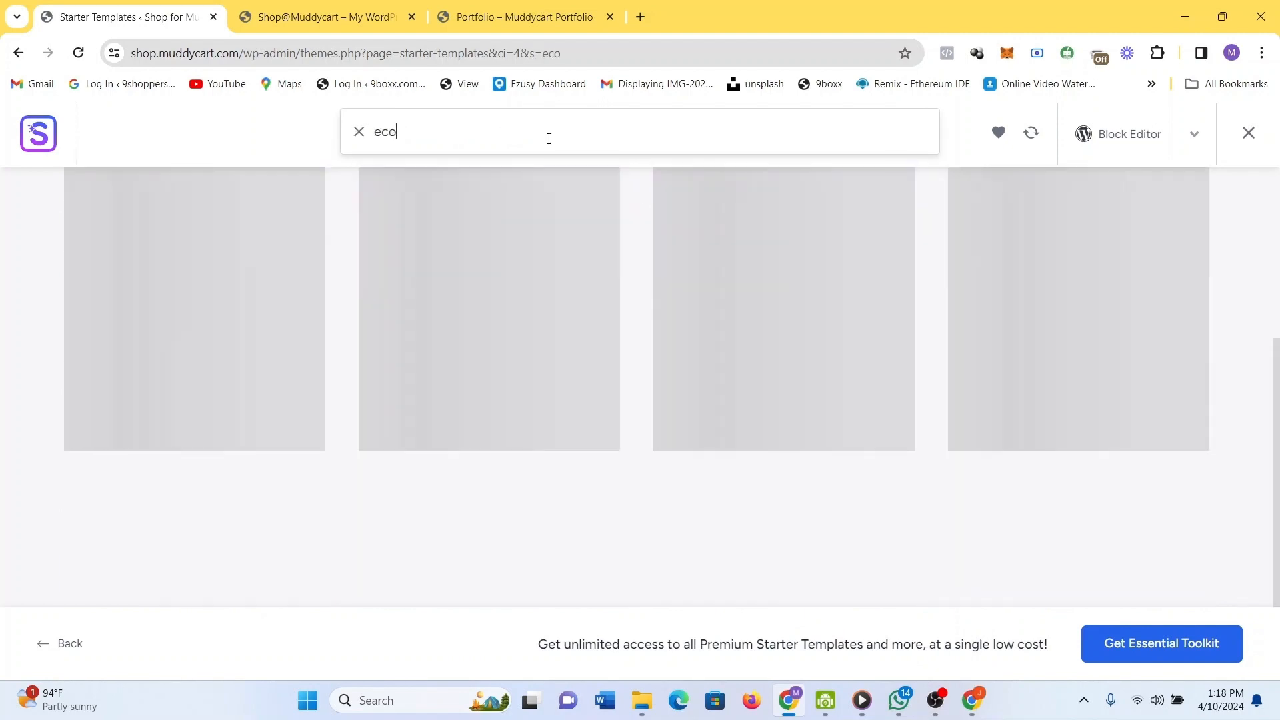
text(mmerces)
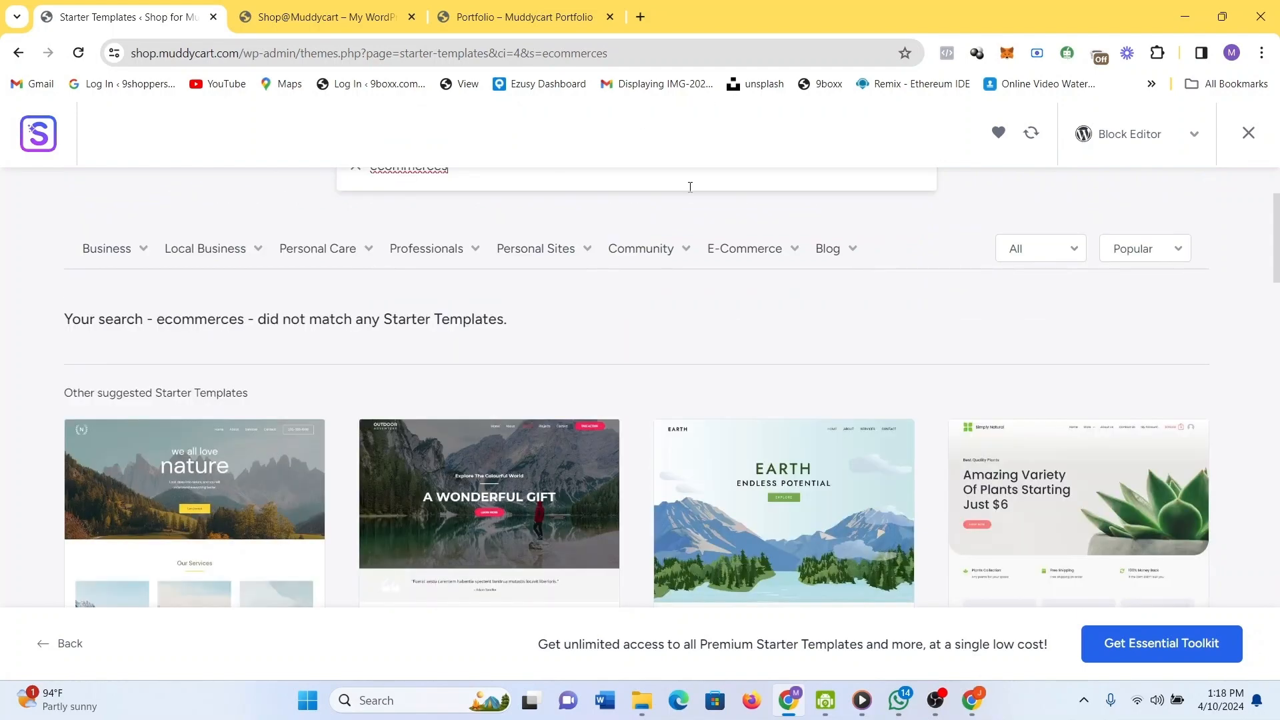
mouse_move(687, 256)
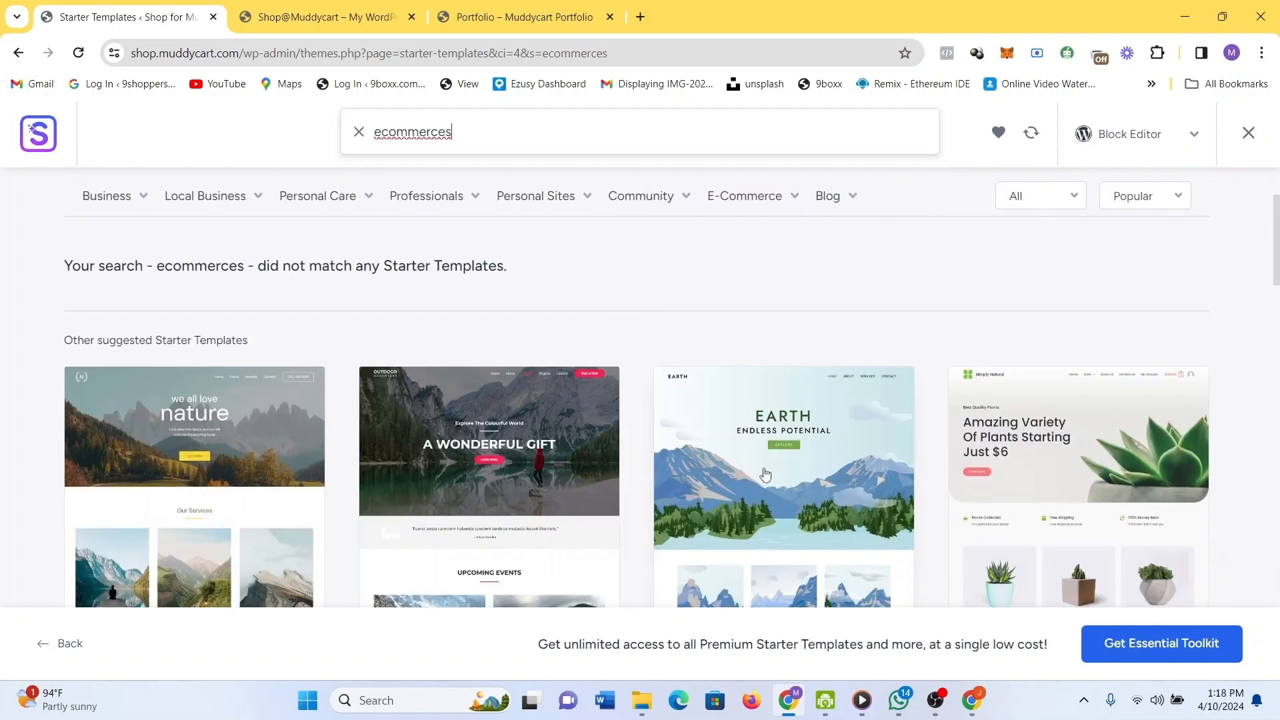
scroll(637, 455, down, 3)
scroll(637, 455, down, 1)
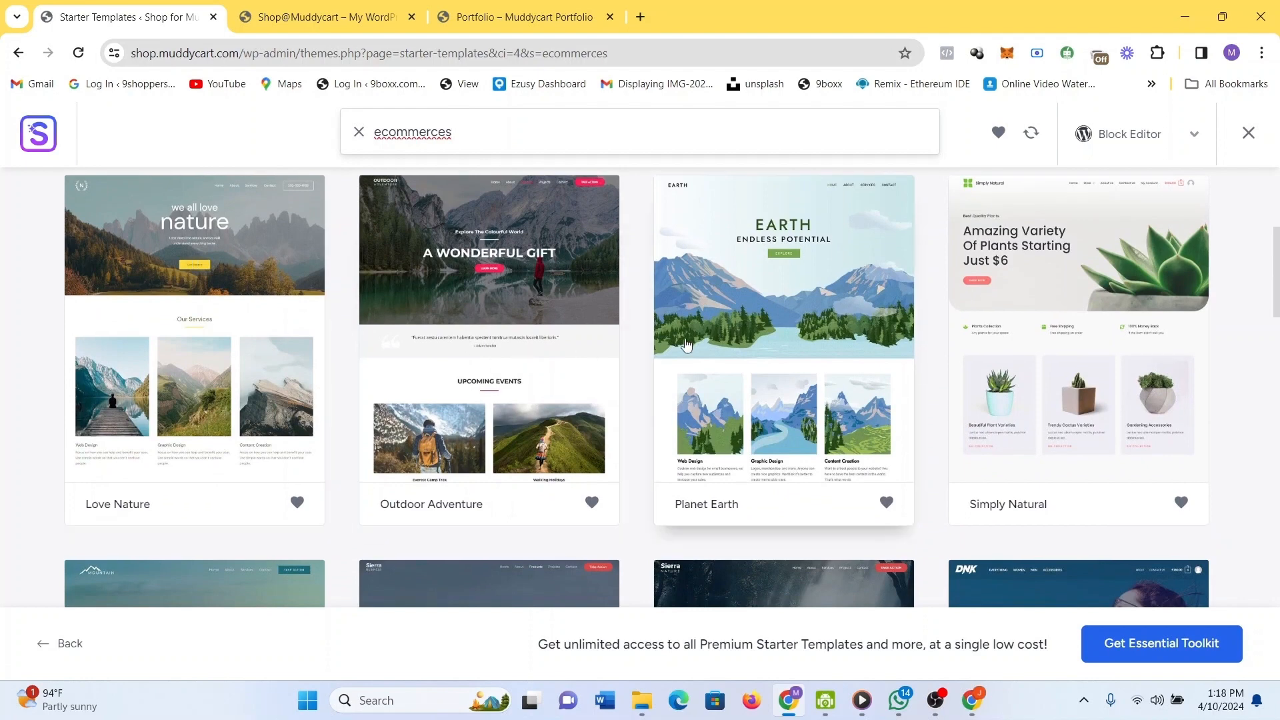
scroll(846, 446, down, 2)
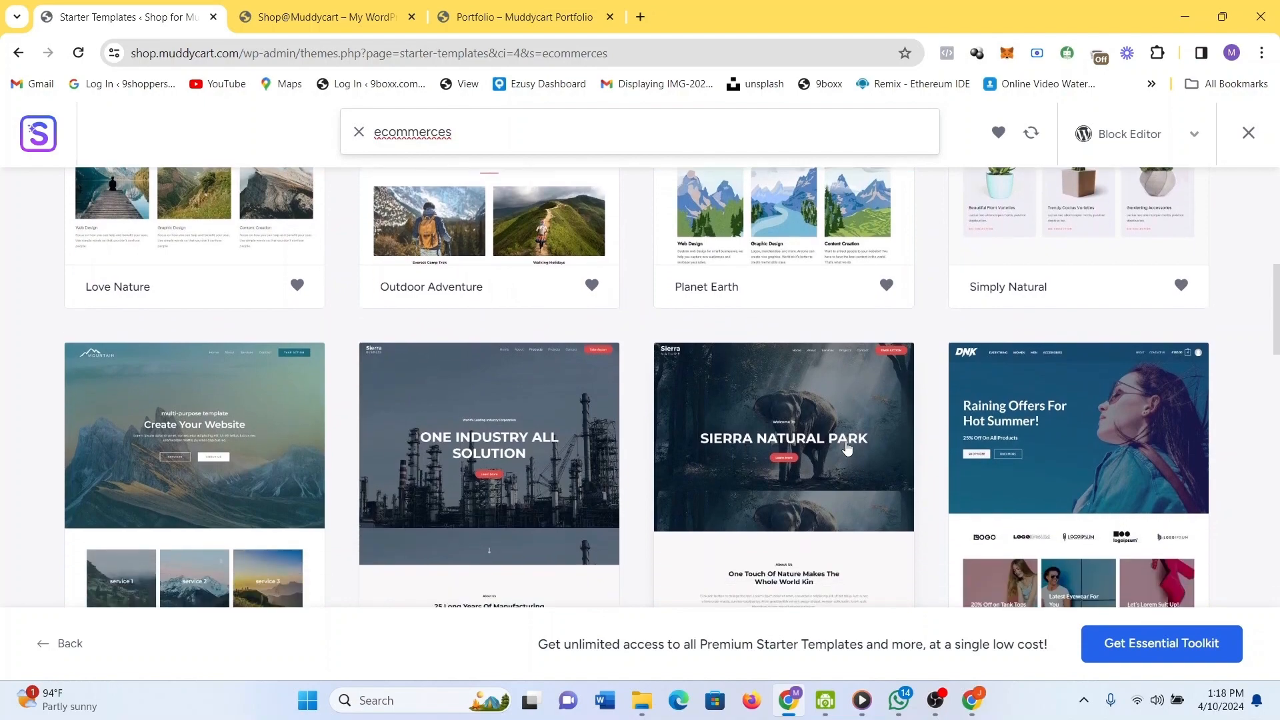
scroll(818, 523, down, 3)
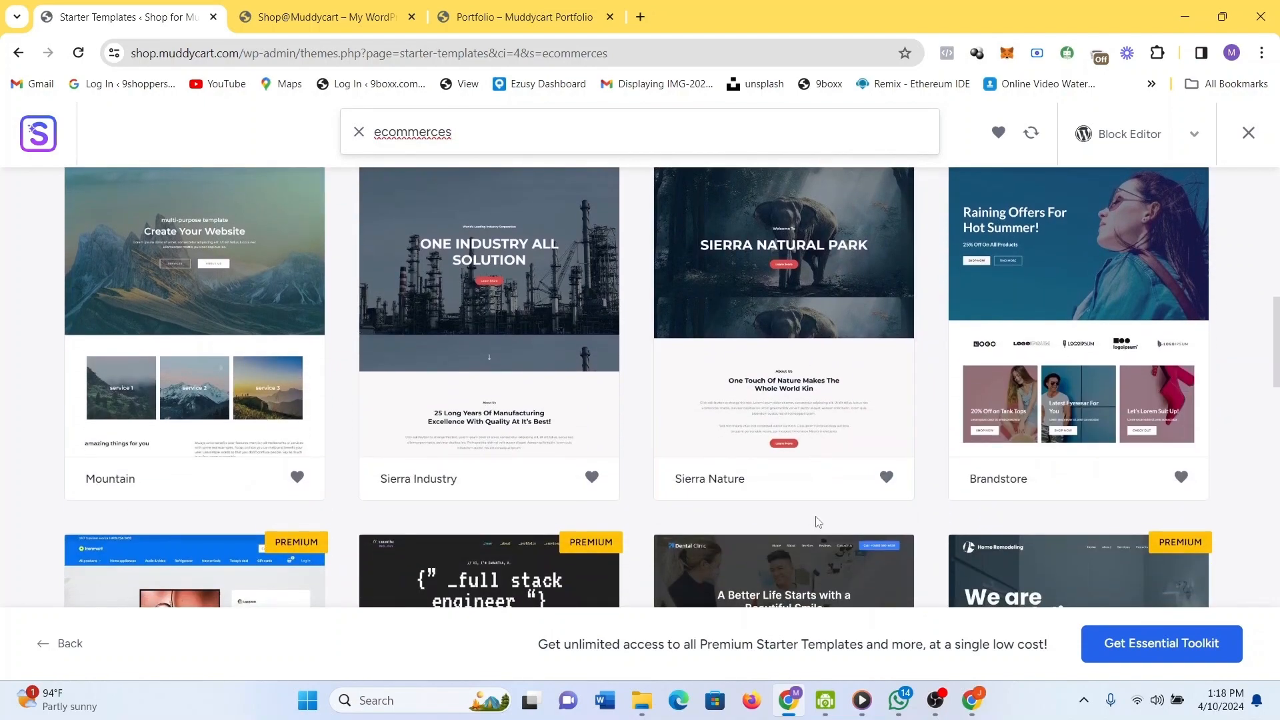
scroll(817, 524, down, 5)
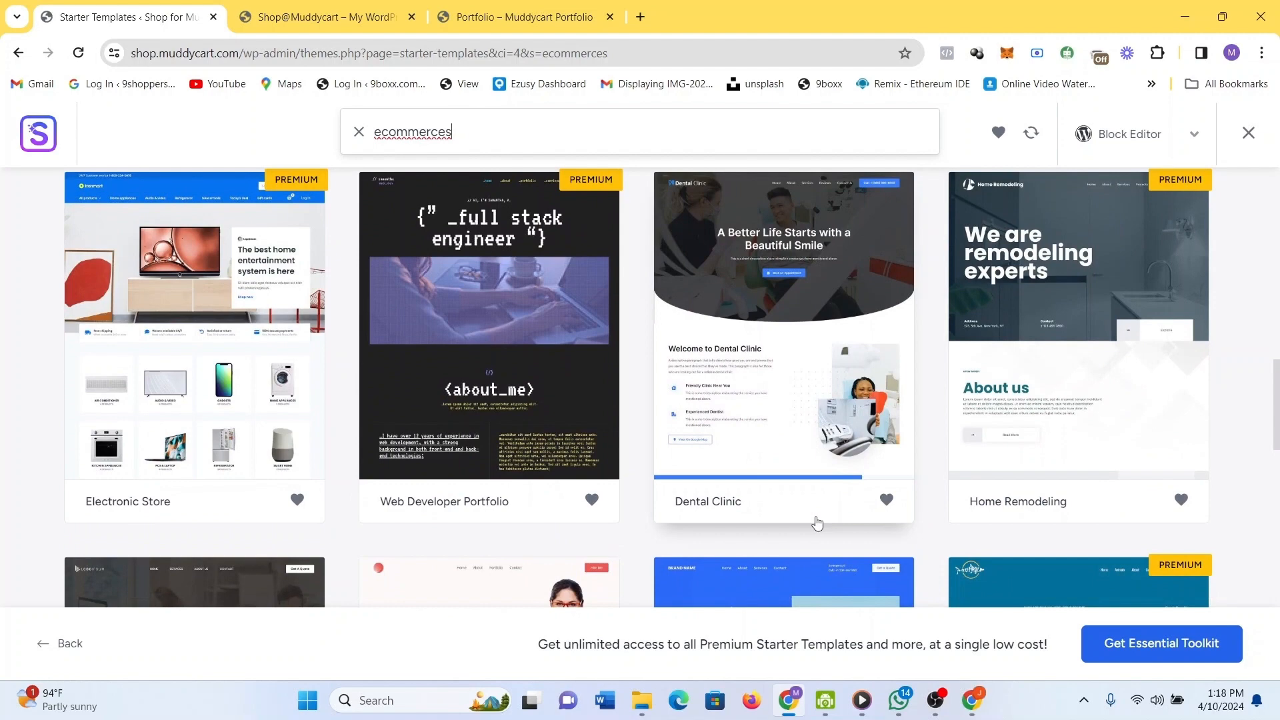
Open the Electronic Store template preview and go to its Air conditioner category.
click(200, 301)
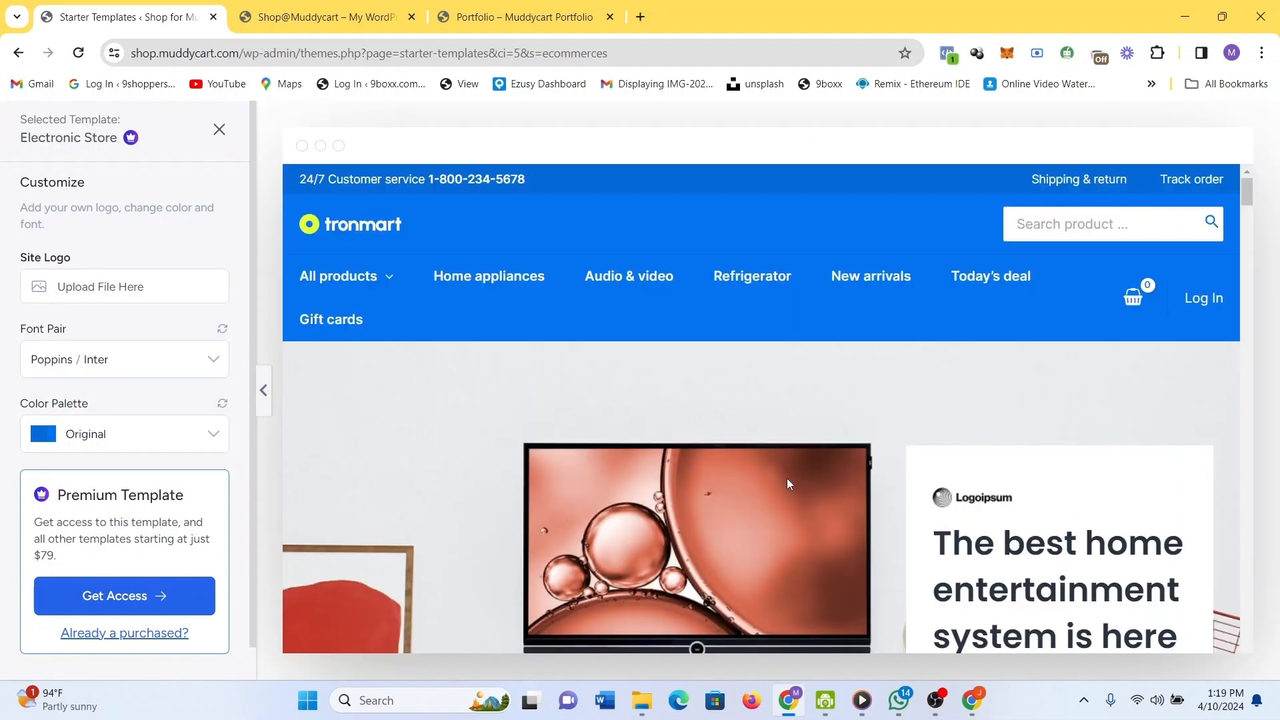
mouse_move(378, 287)
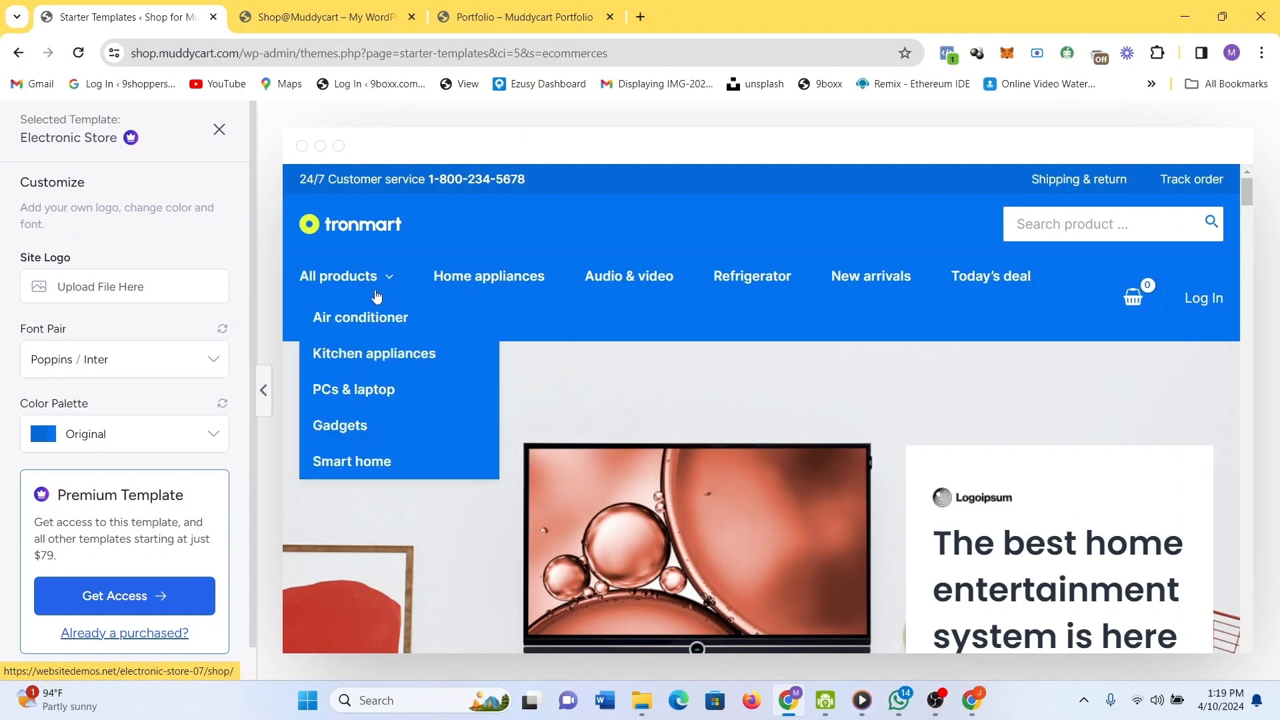
click(363, 320)
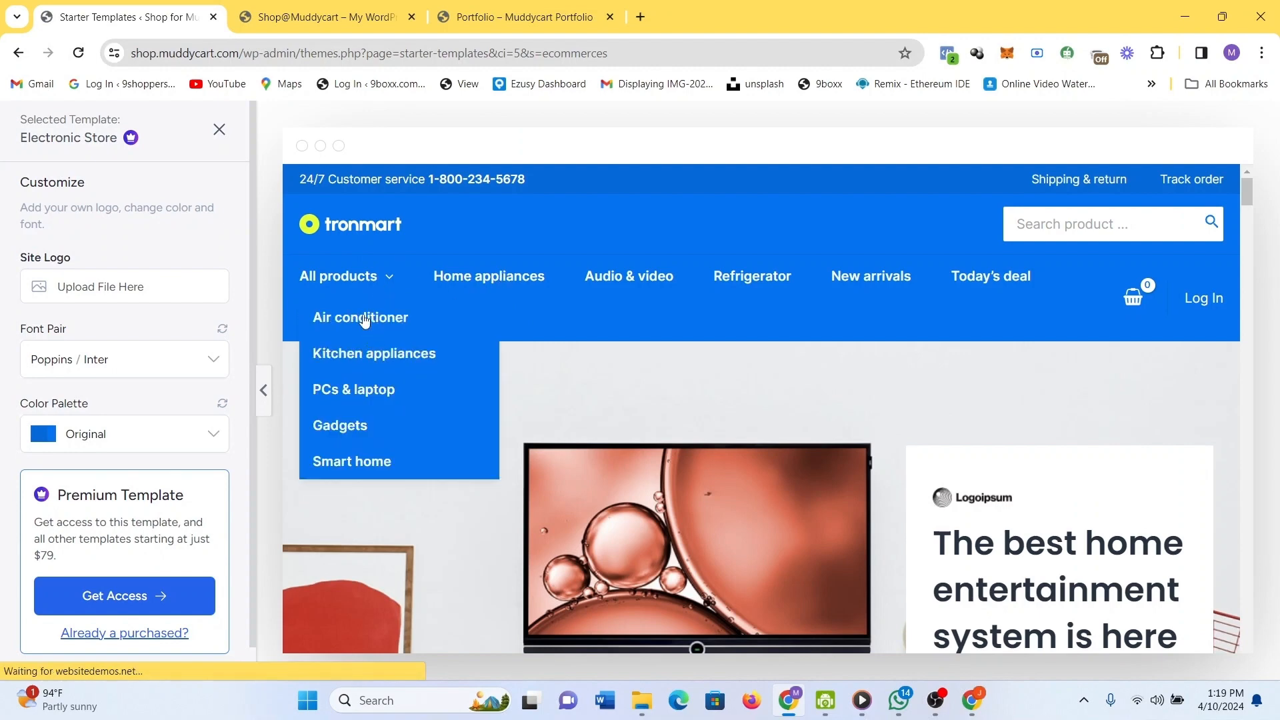
scroll(641, 394, down, 3)
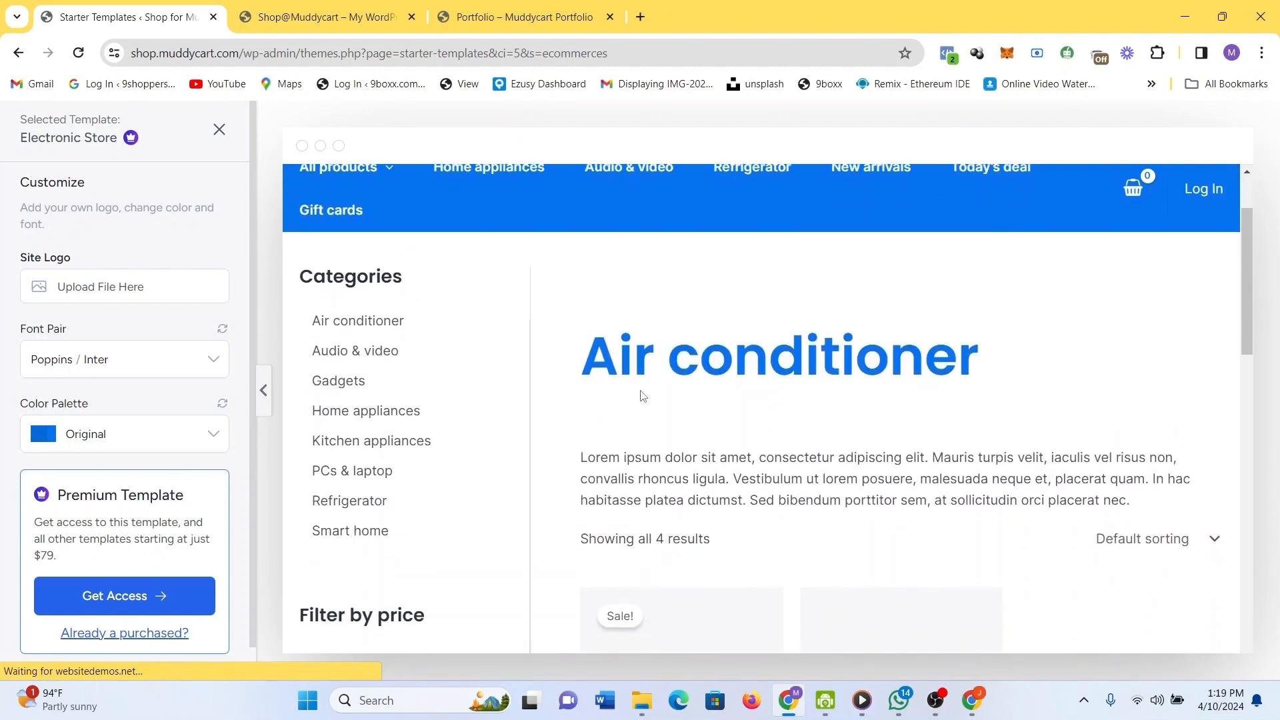
scroll(641, 397, down, 1)
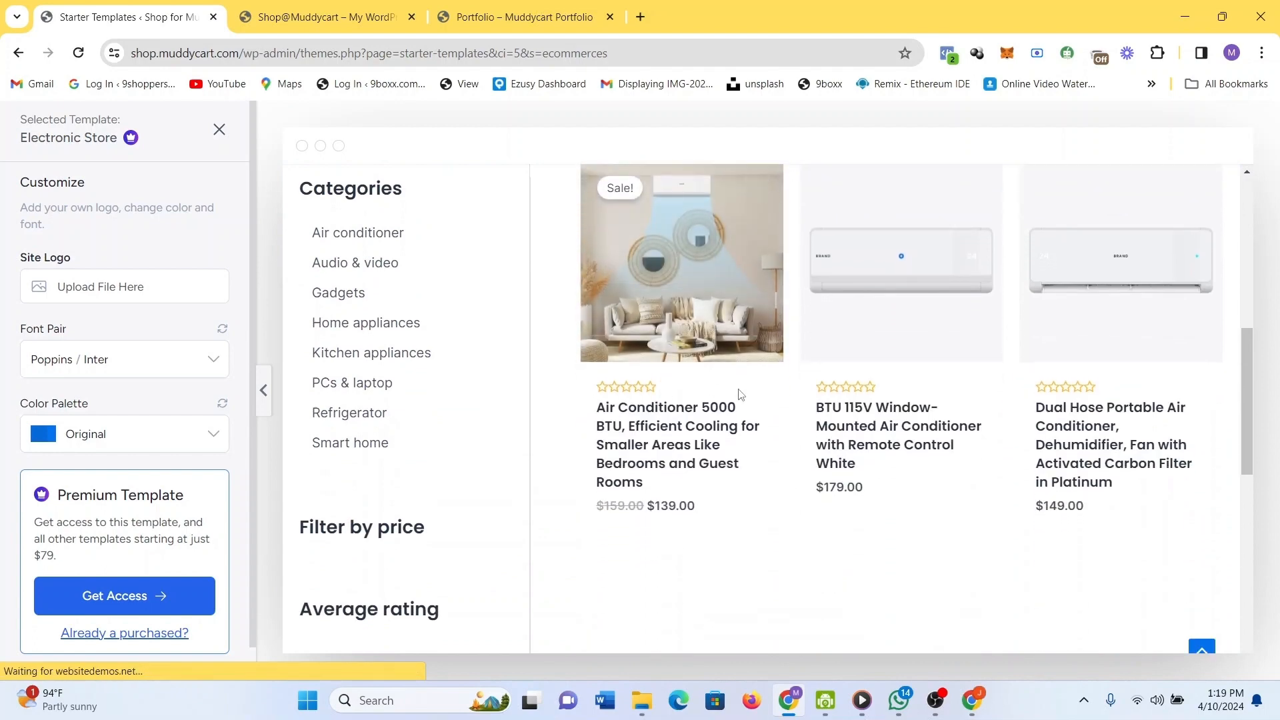
Open the Air Conditioner 5000 BTU product page and scroll through its details.
click(678, 443)
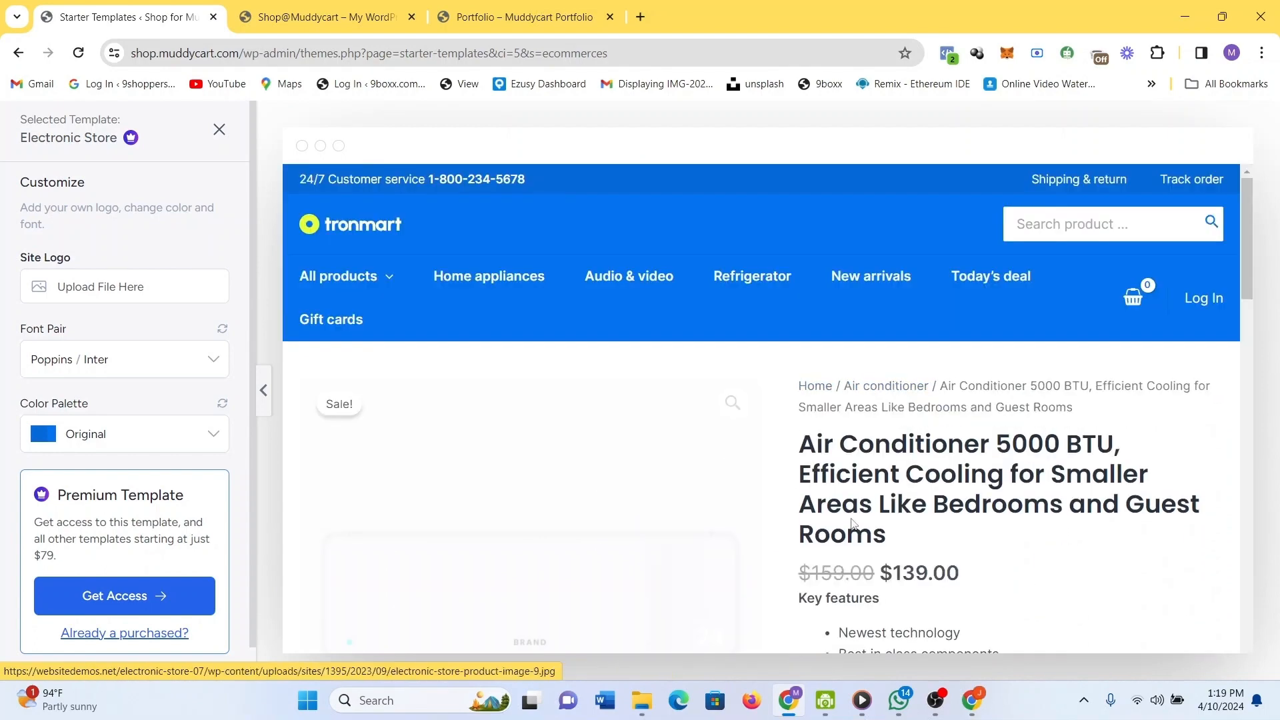
scroll(854, 524, down, 4)
scroll(853, 524, down, 1)
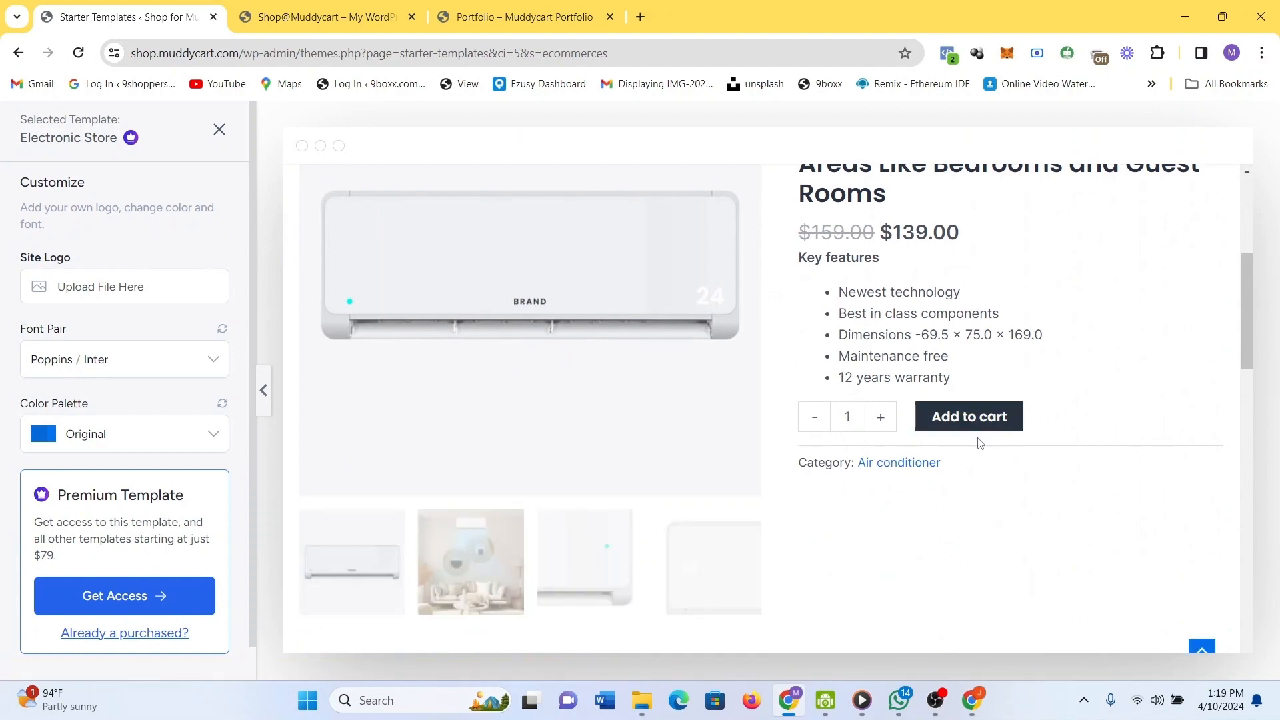
scroll(977, 434, up, 6)
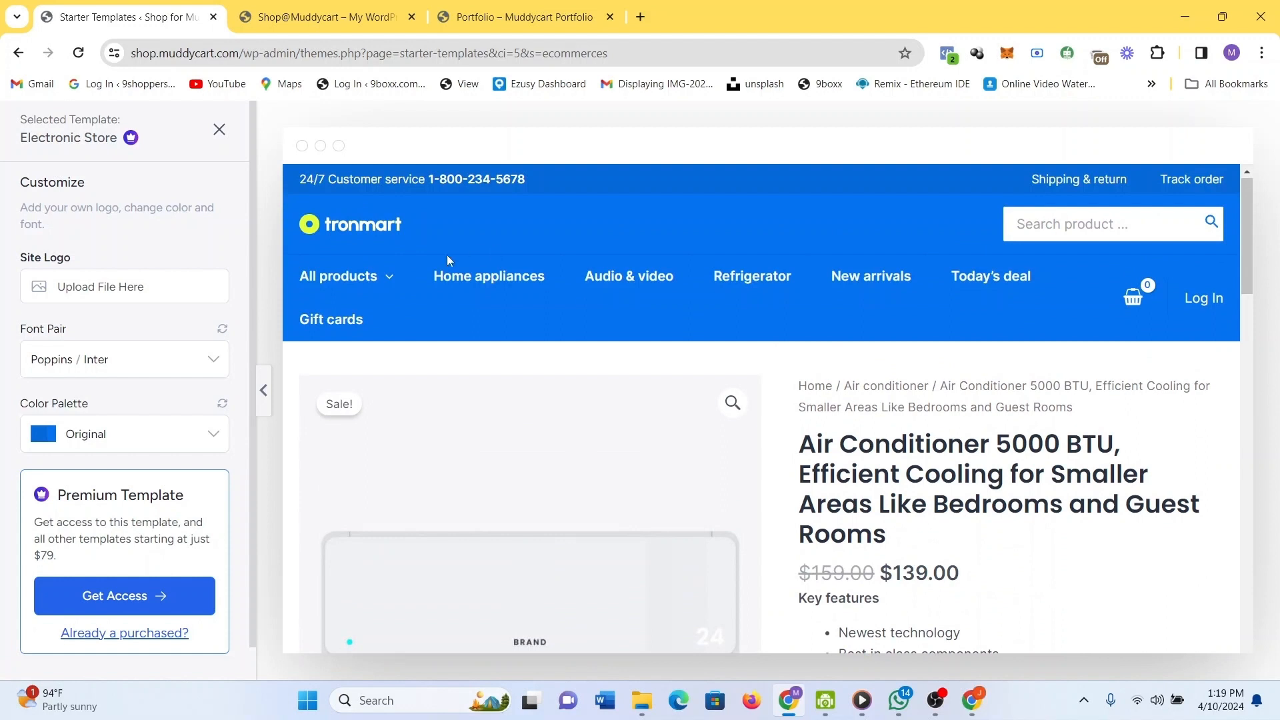
mouse_move(420, 267)
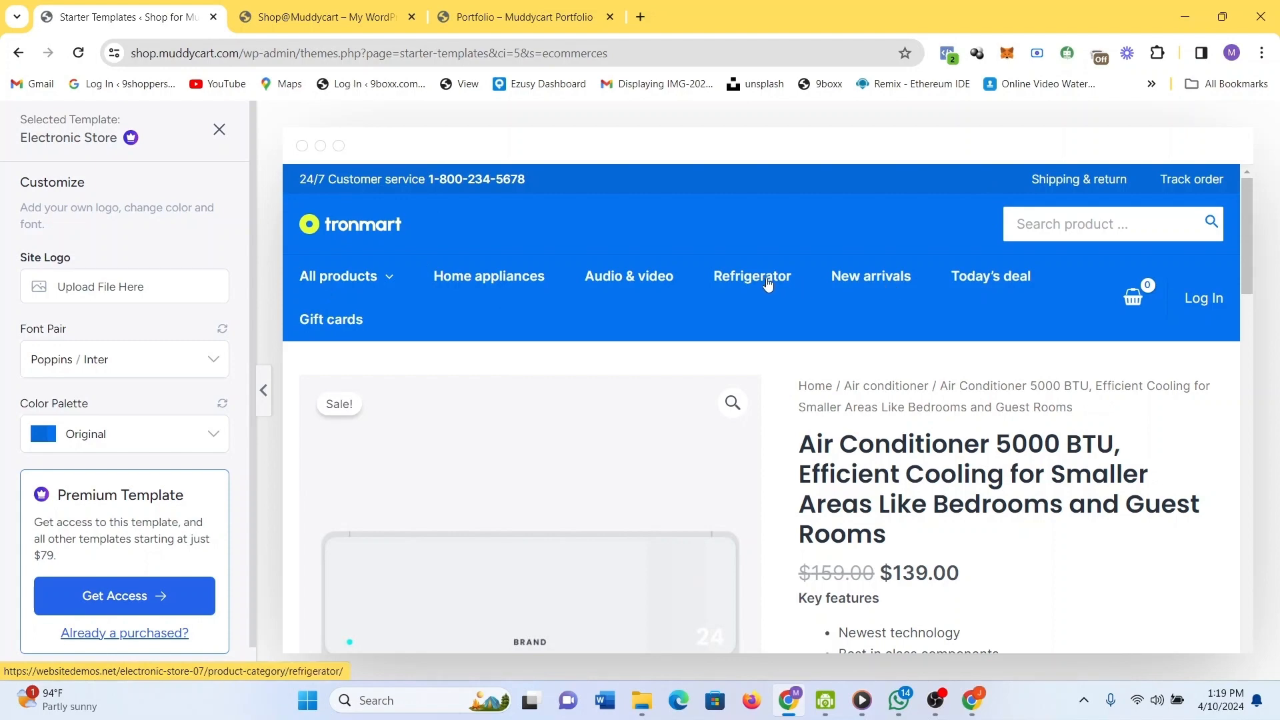
scroll(875, 467, down, 8)
scroll(875, 467, down, 10)
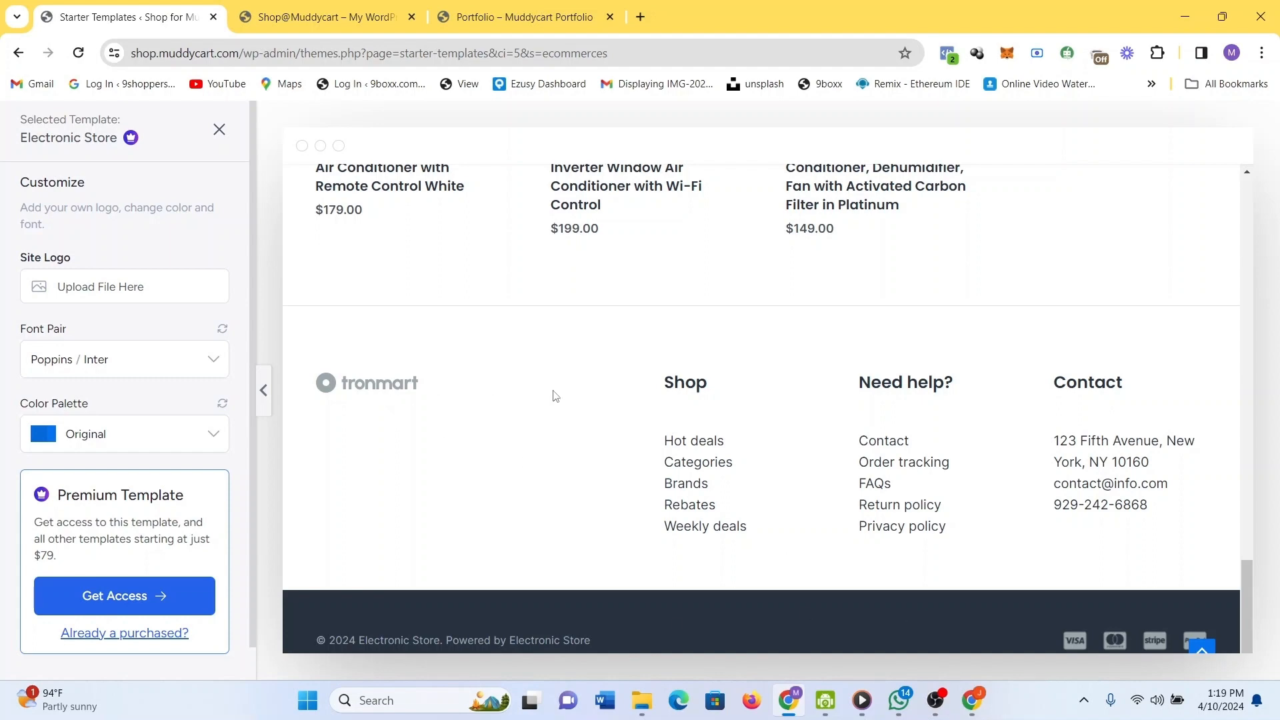
scroll(564, 396, up, 15)
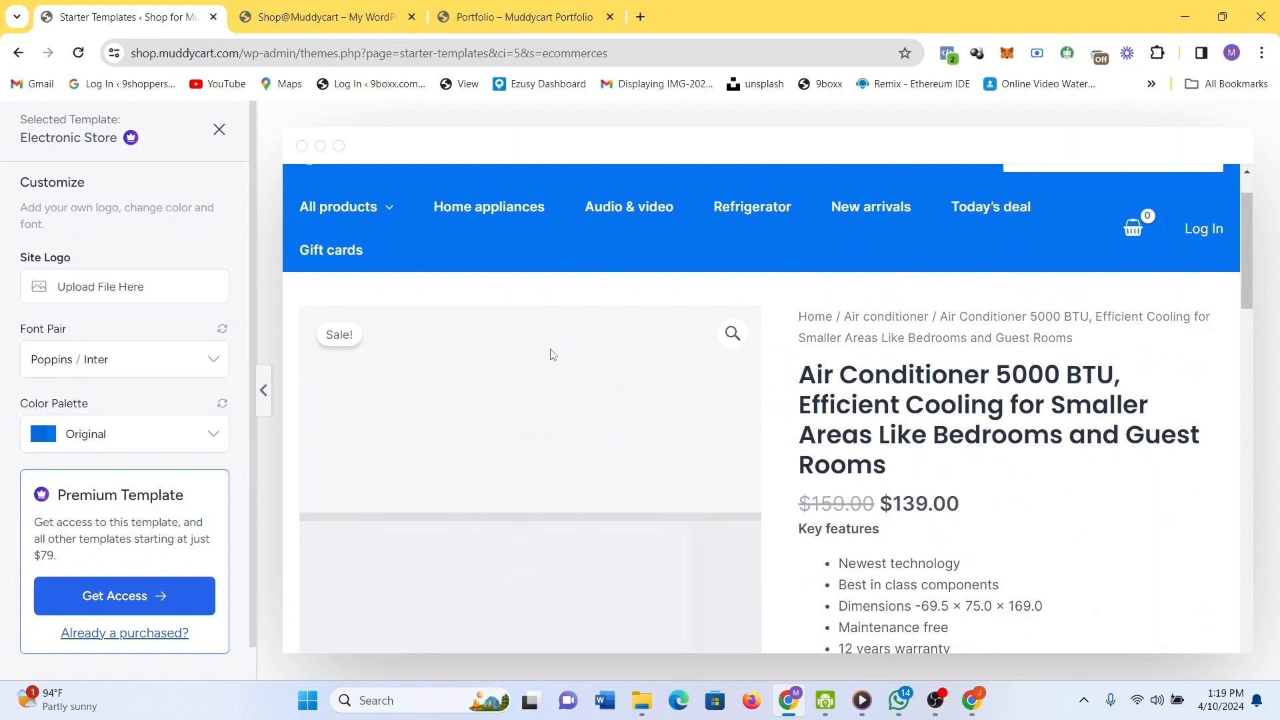
scroll(552, 354, up, 2)
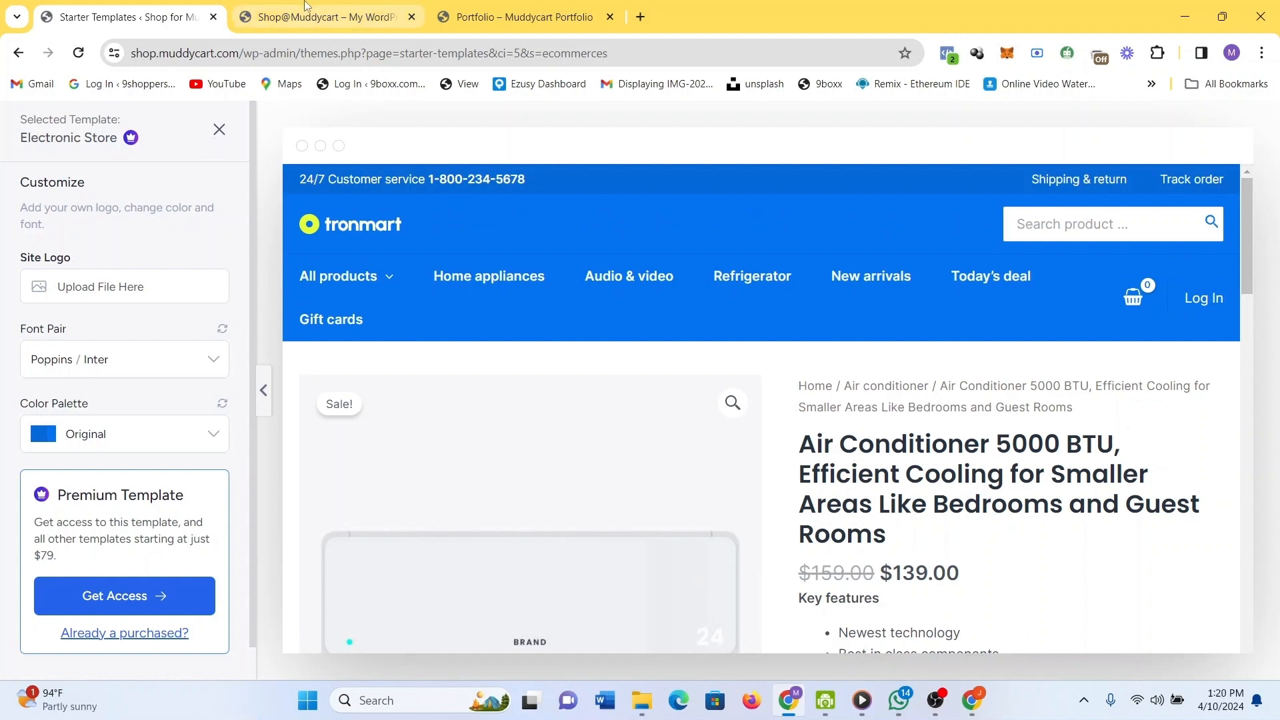
On the live site, follow Fashion Accessories' Learn More to the missing /services/ page and go back.
click(307, 6)
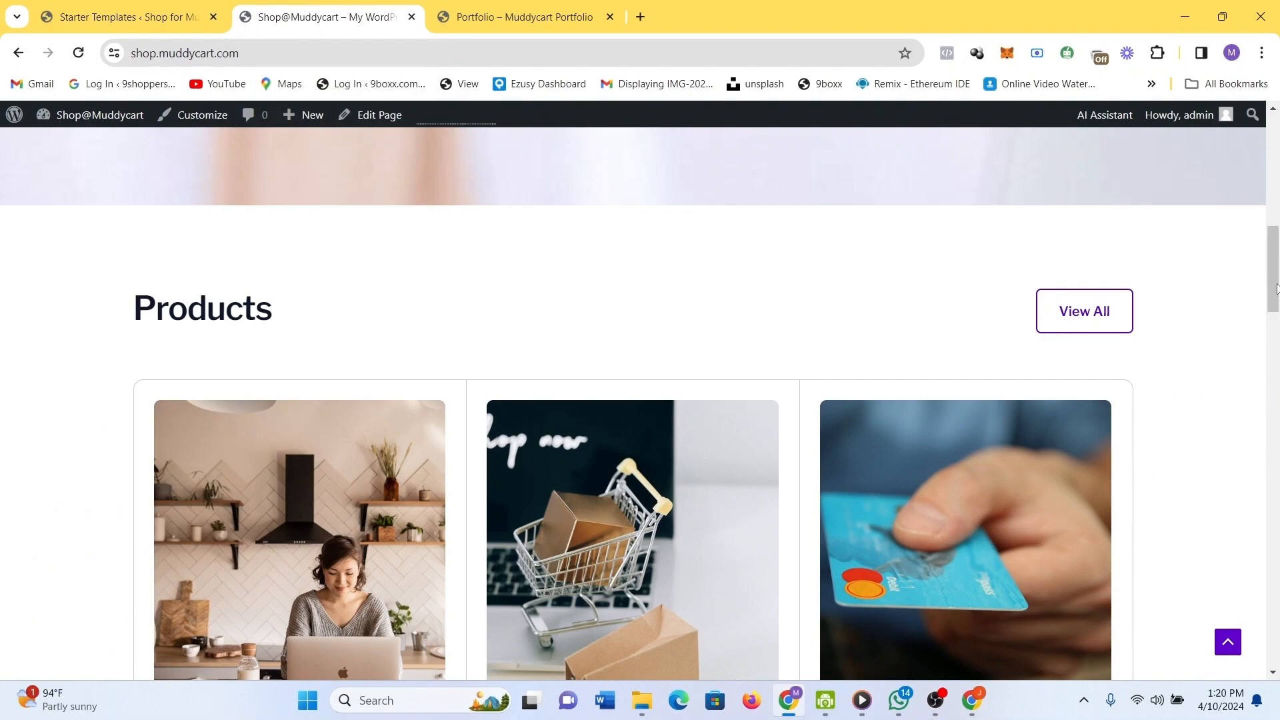
drag(1276, 288, 1278, 360)
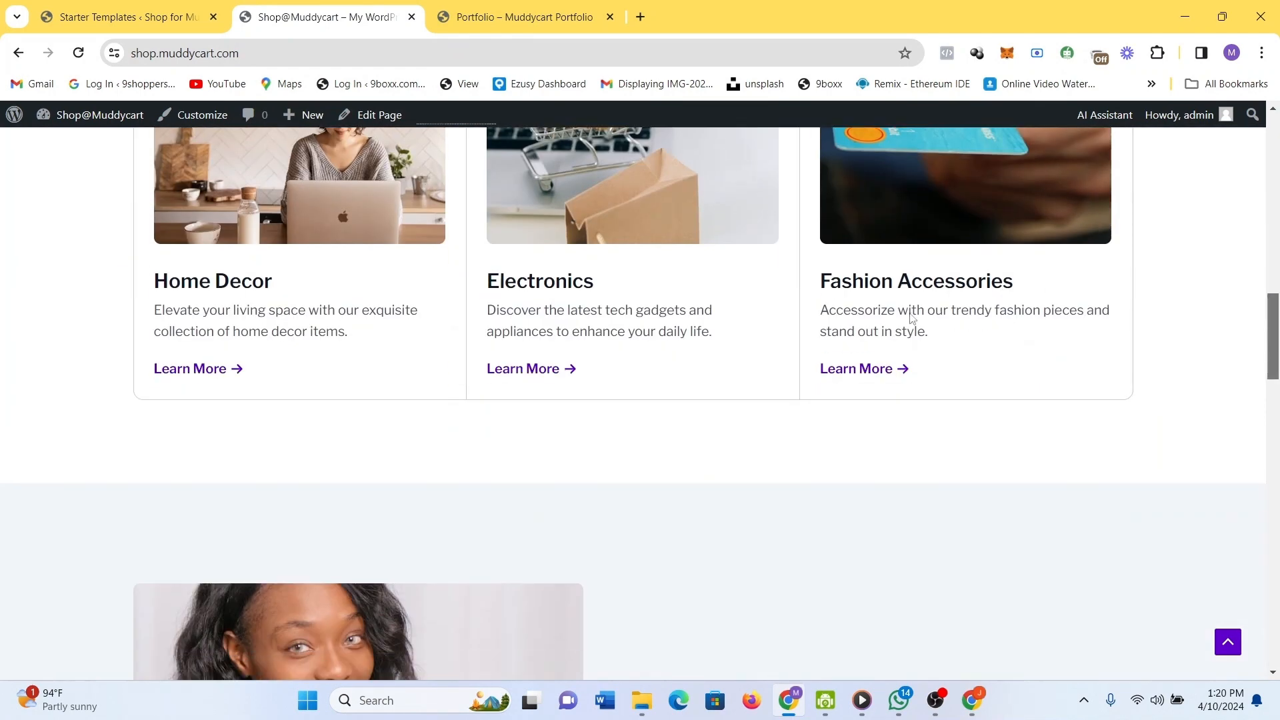
click(893, 376)
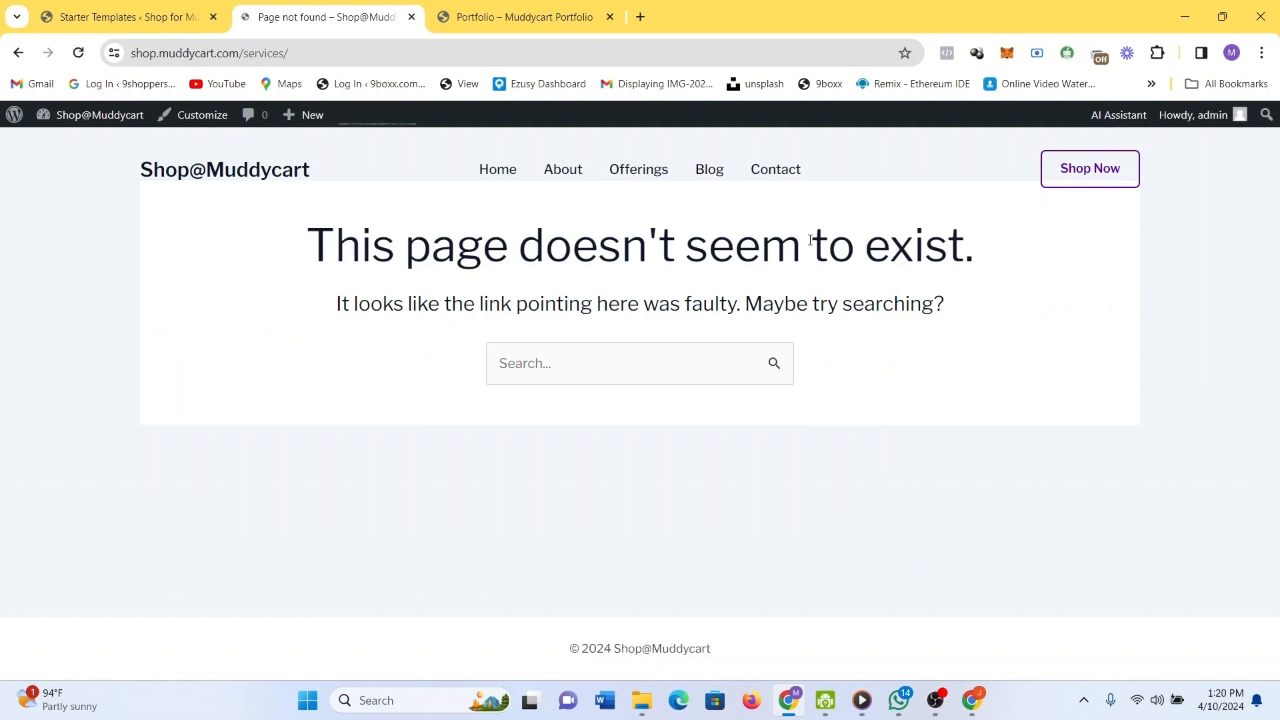
click(18, 53)
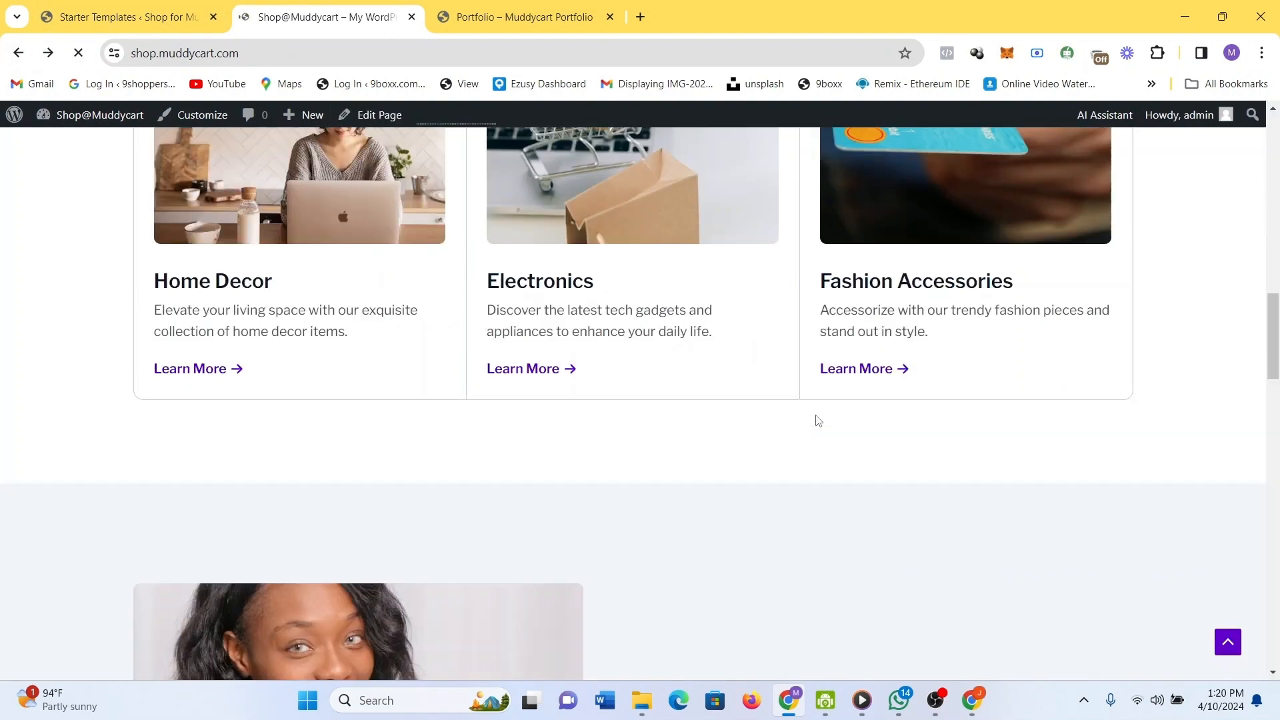
scroll(773, 294, down, 5)
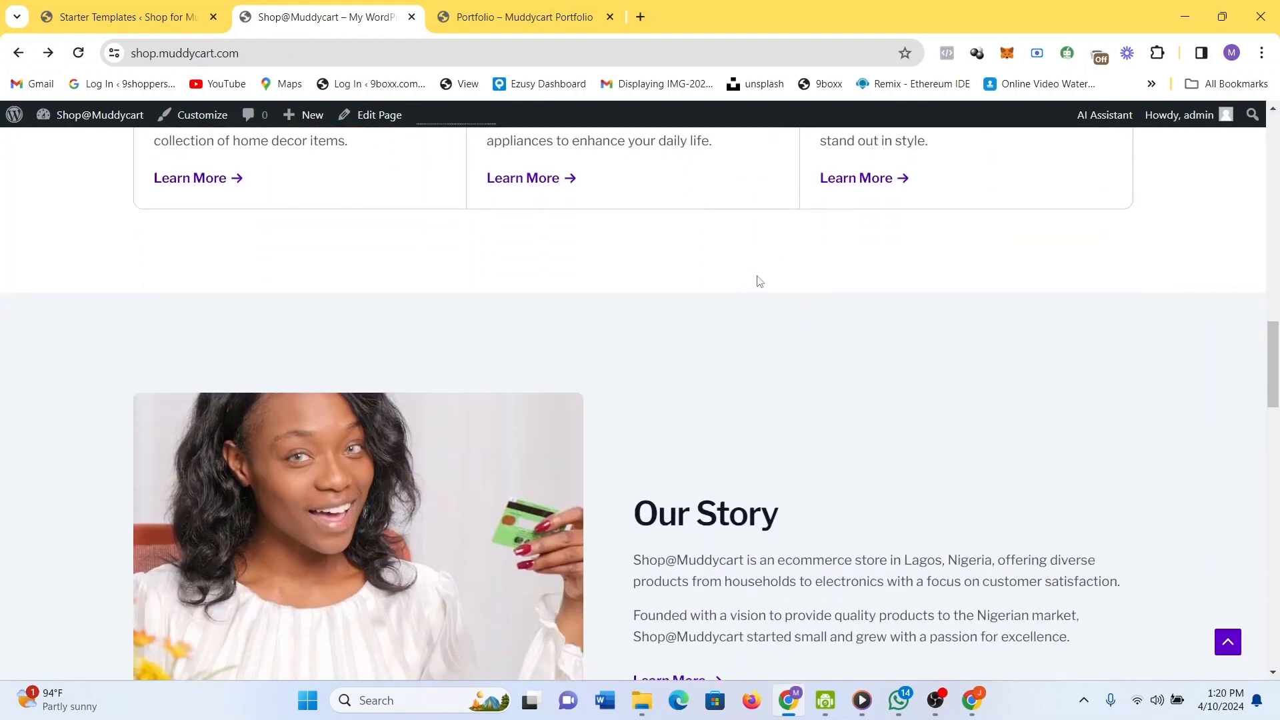
scroll(759, 281, up, 3)
scroll(759, 281, up, 6)
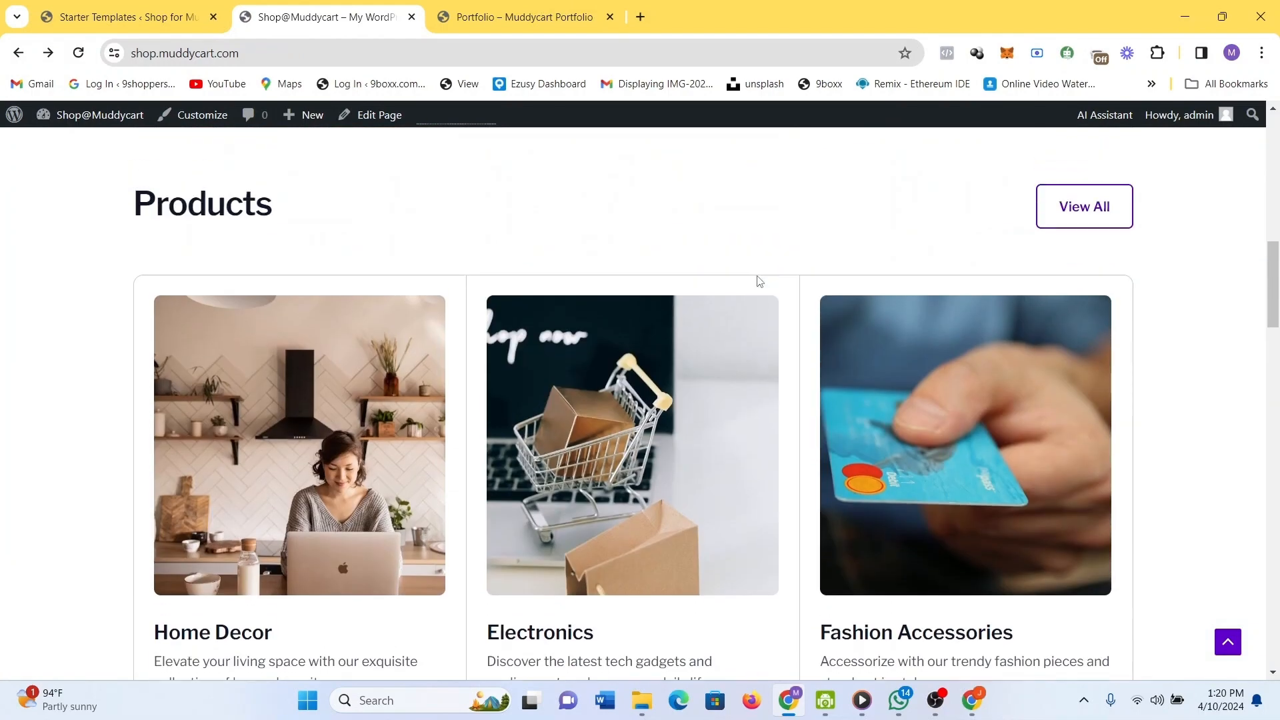
Return to the Electronic Store preview and scroll the product page.
click(214, 6)
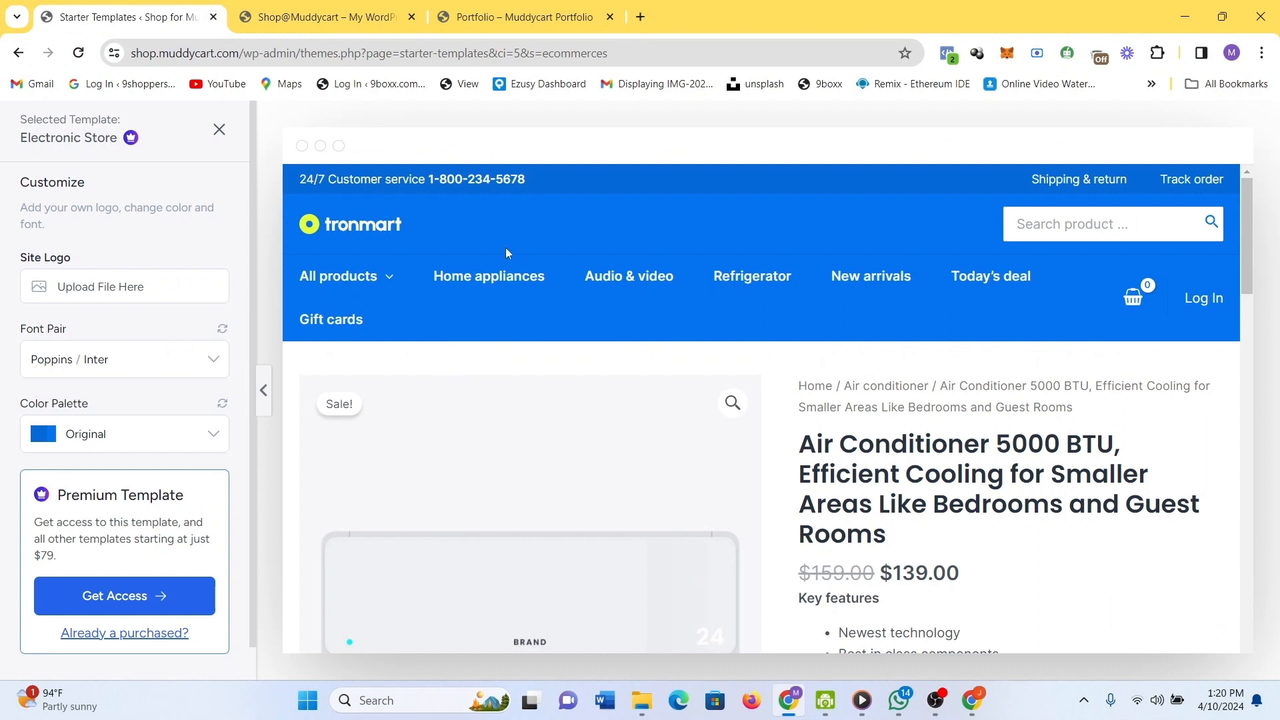
scroll(833, 406, down, 2)
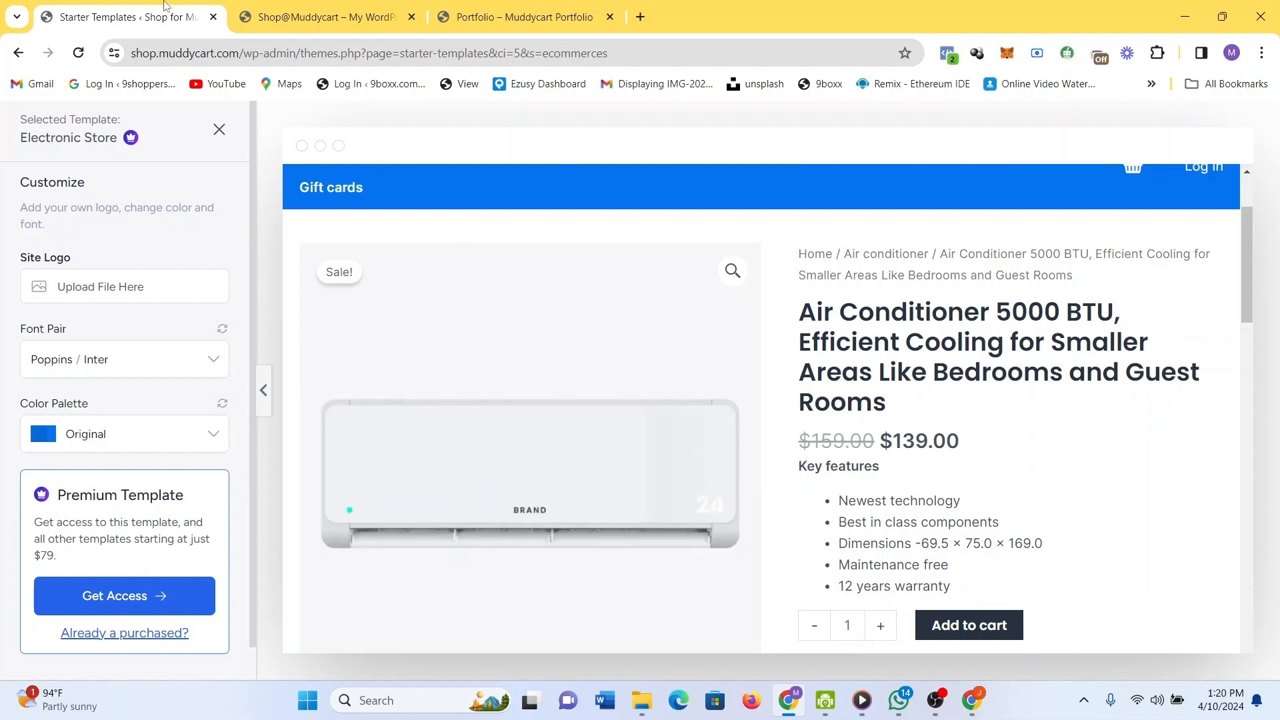
scroll(449, 320, down, 5)
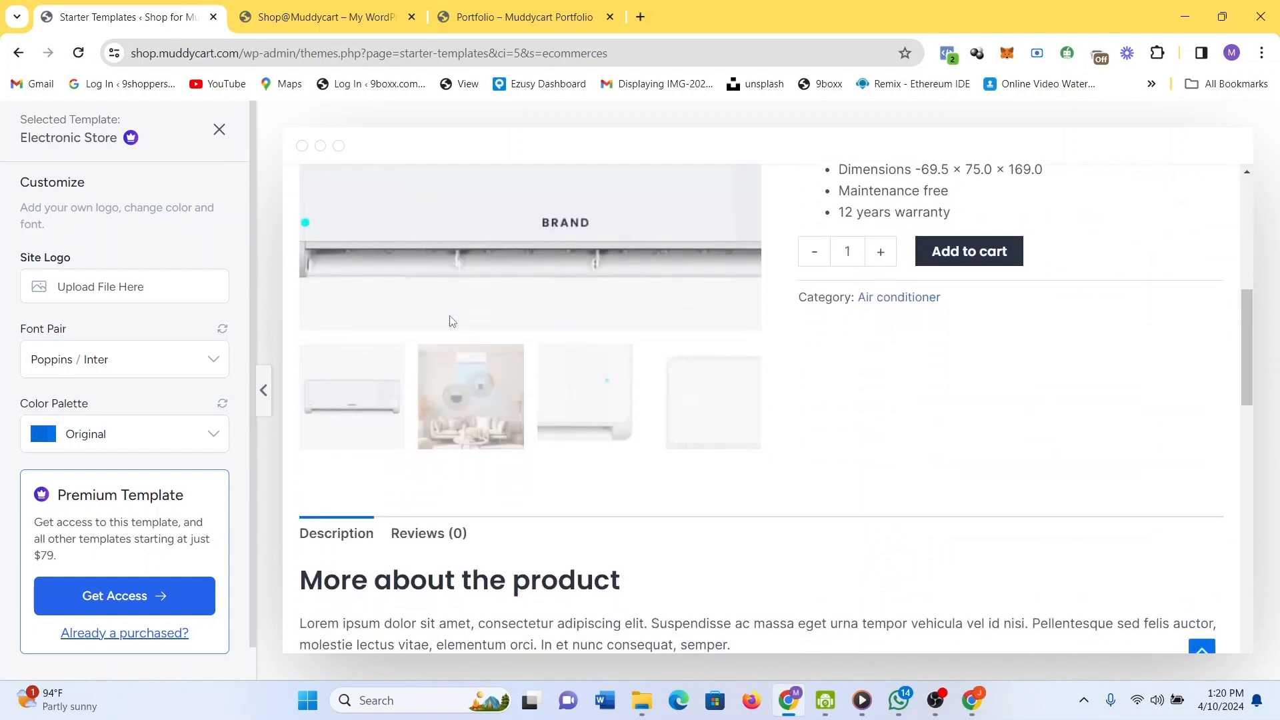
scroll(837, 323, down, 2)
scroll(838, 325, up, 5)
scroll(839, 323, up, 5)
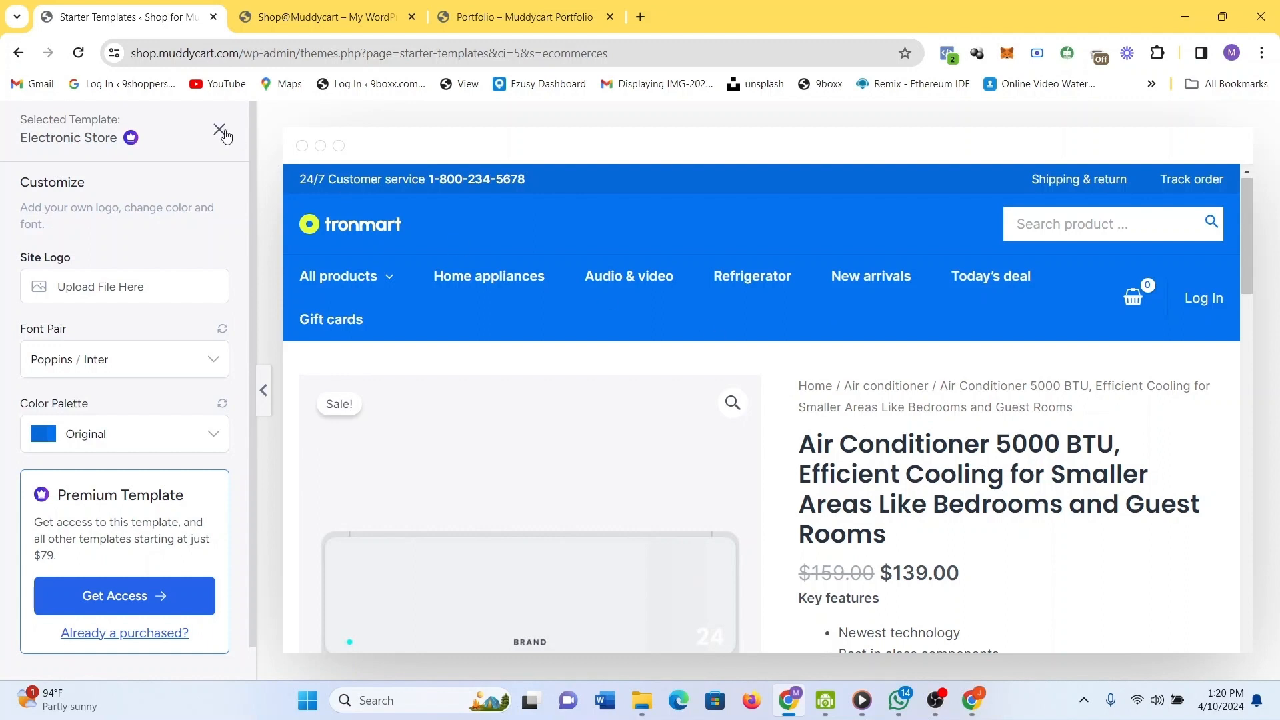
Go back to the tronmart preview homepage and on until the 'Leave site?' warning appears.
click(18, 54)
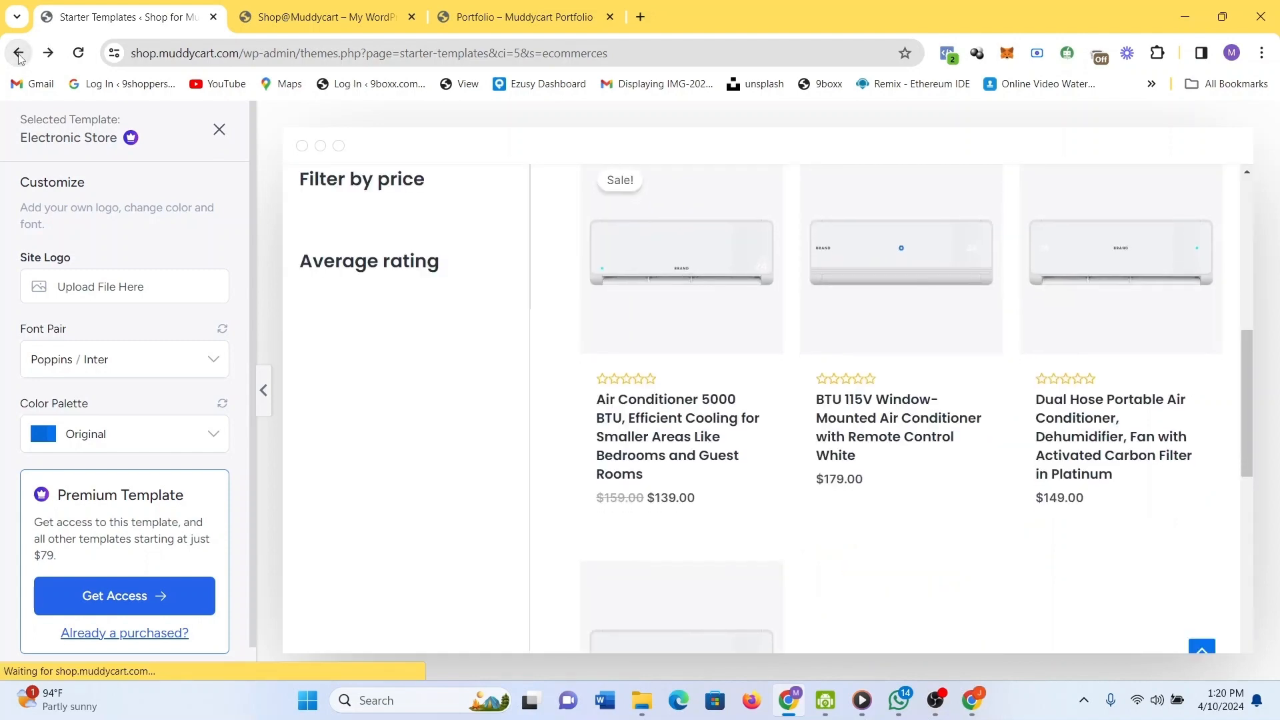
click(18, 55)
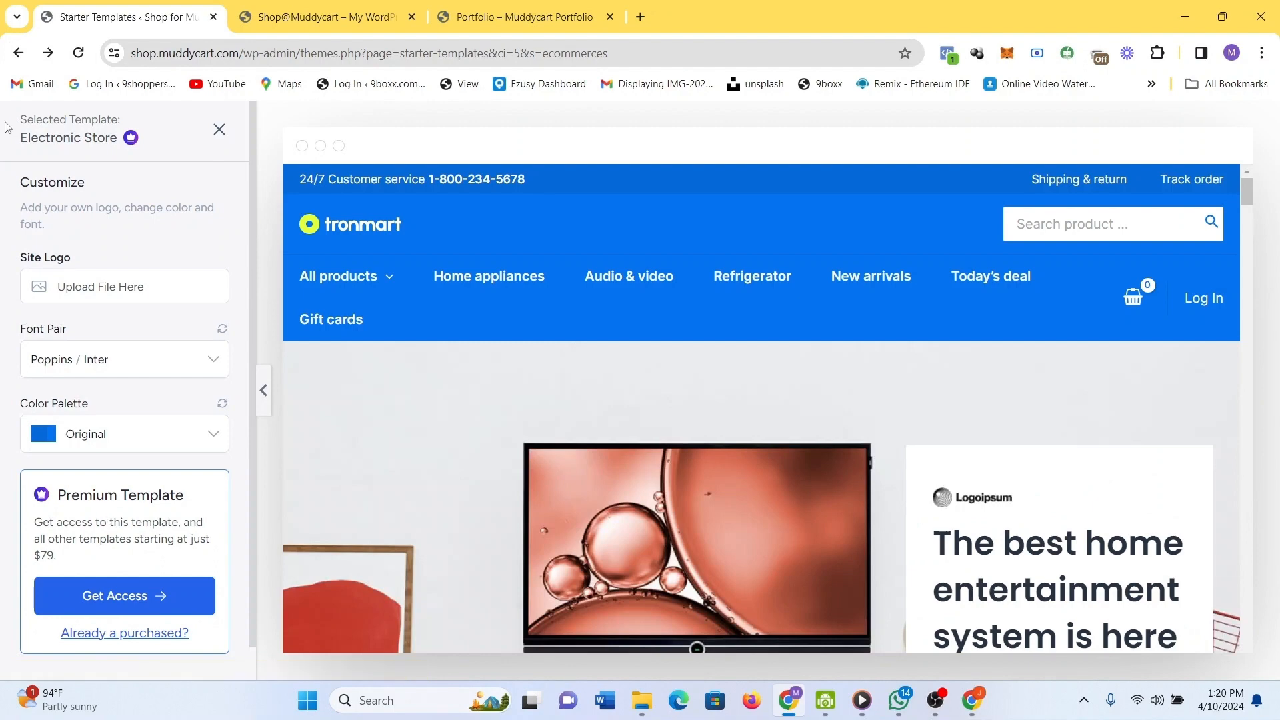
click(18, 55)
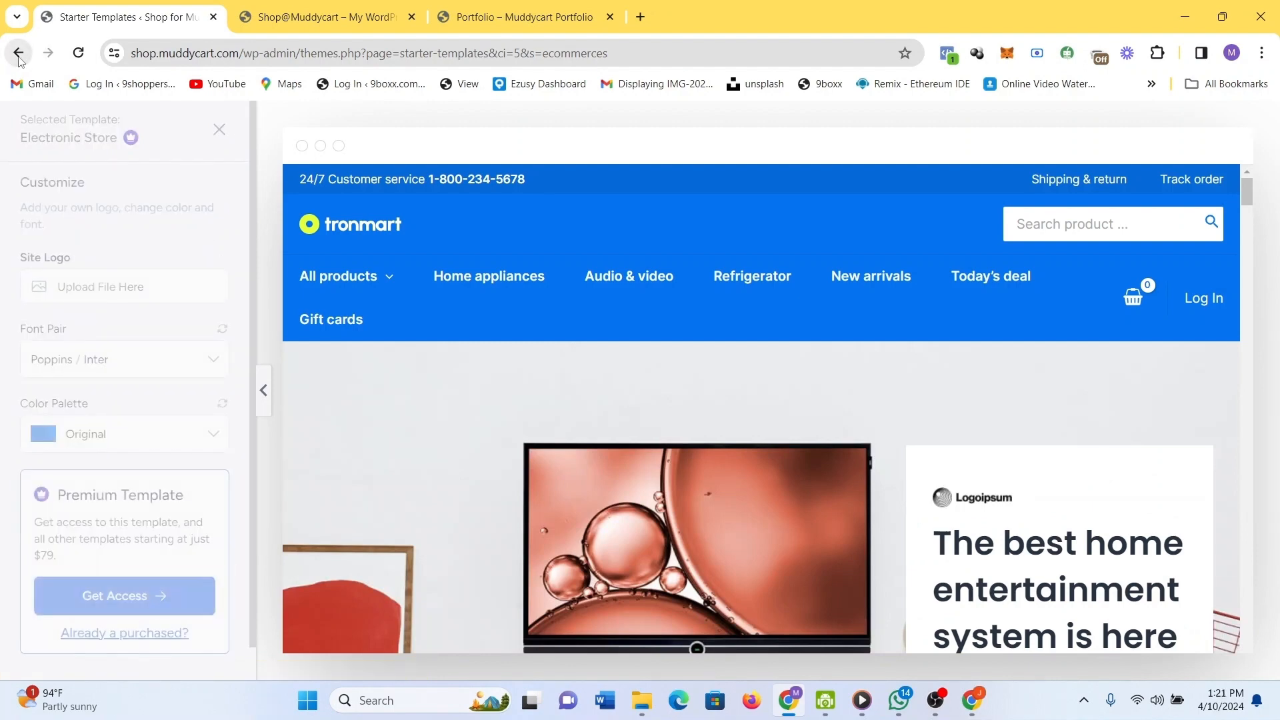
click(19, 57)
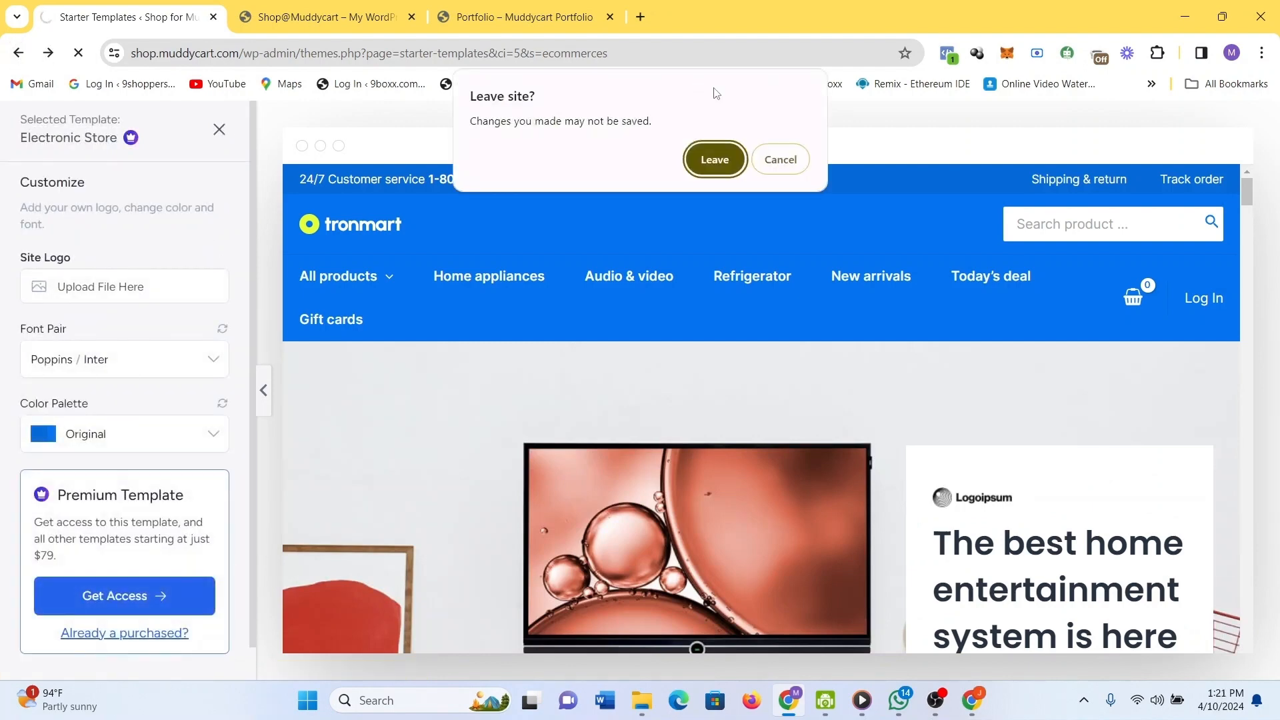
Confirm leaving, continue through ZipWP, dismiss the resume prompt, and exit the AI builder wizard.
click(714, 160)
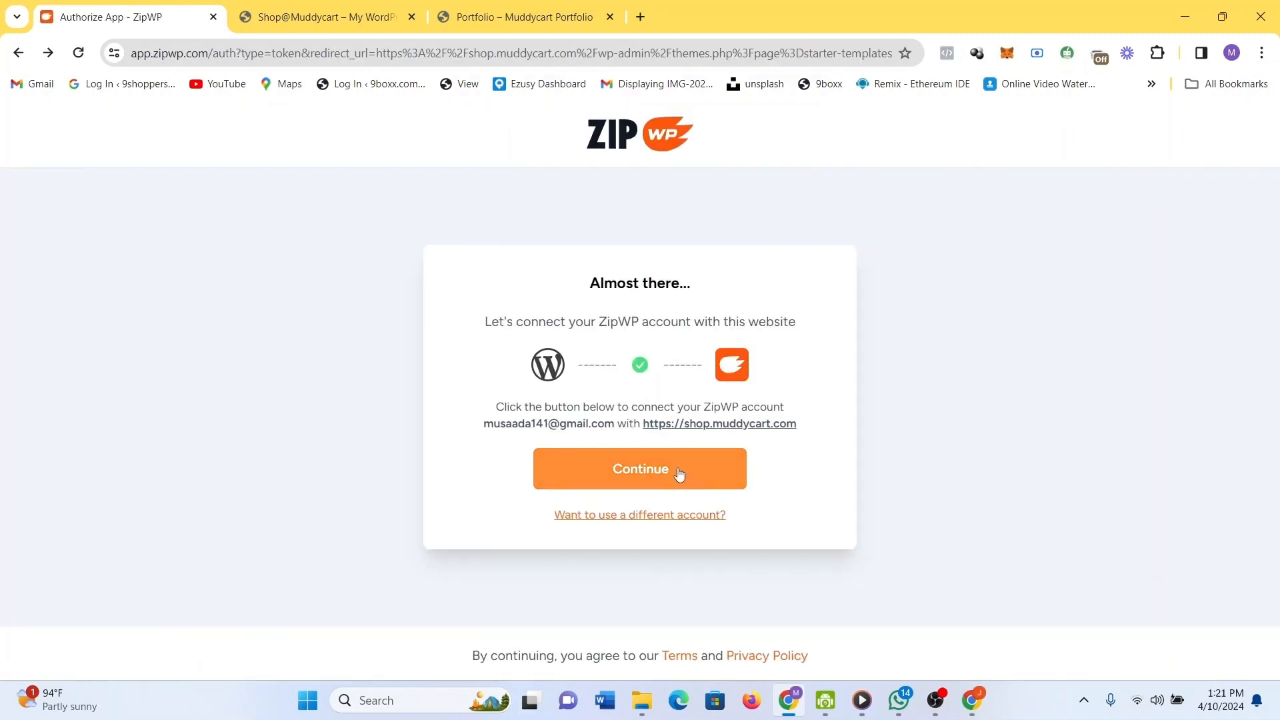
click(679, 474)
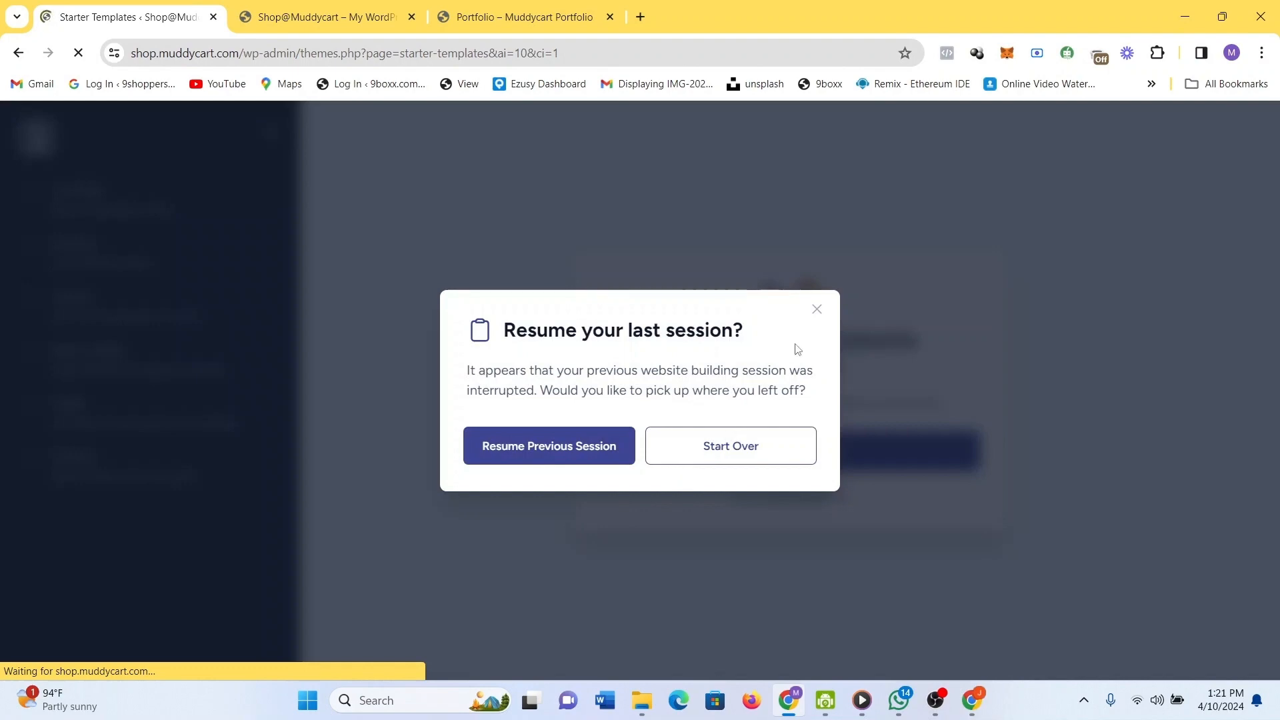
click(565, 455)
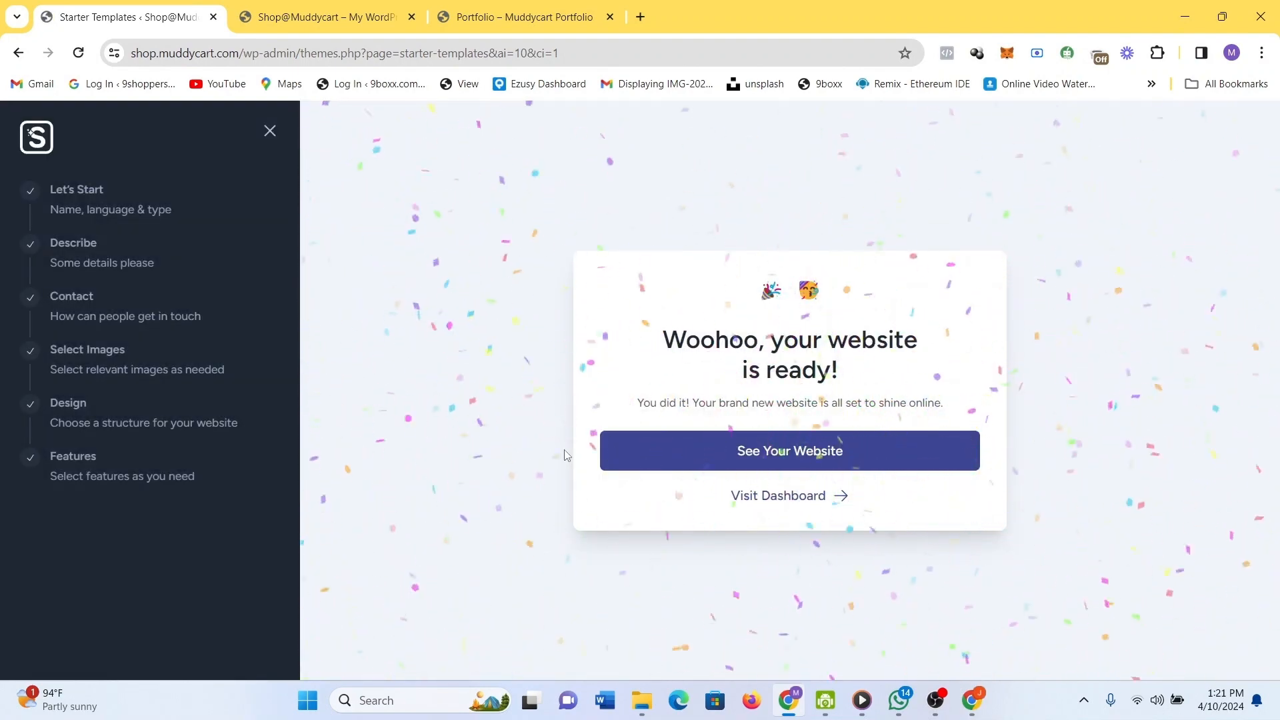
click(270, 132)
click(270, 289)
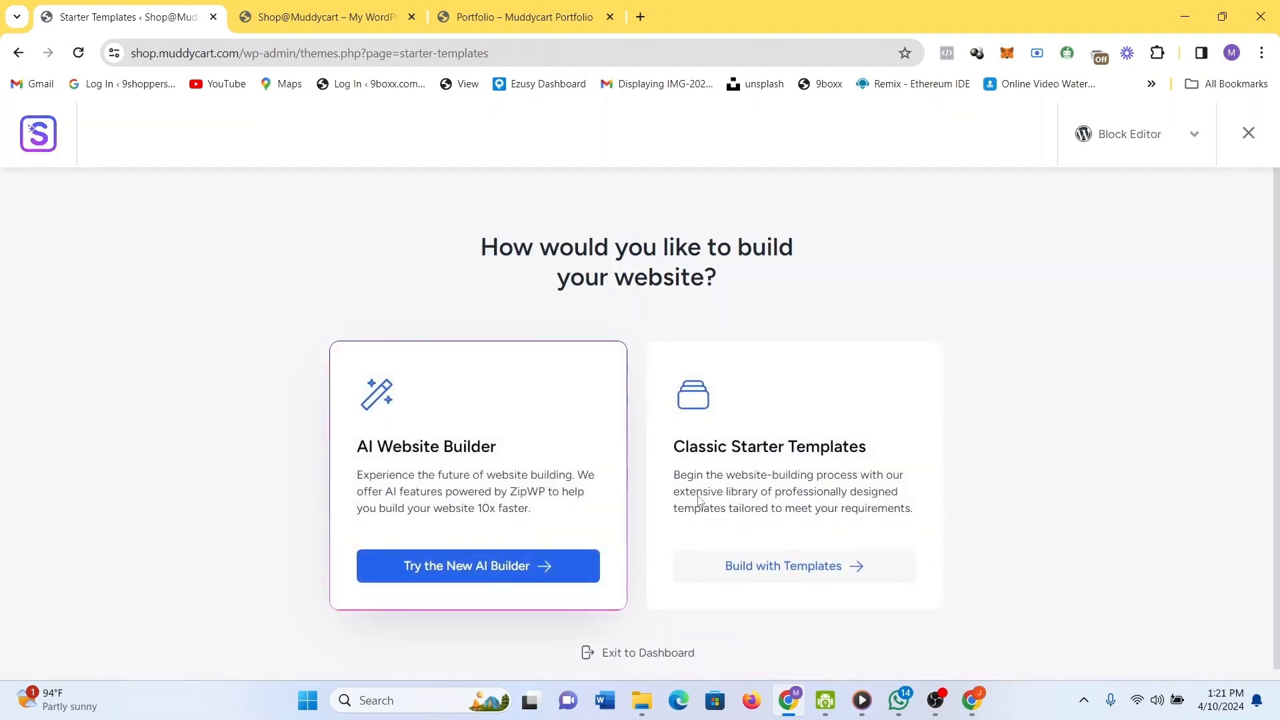
Choose Build with Templates and search the classic starter templates for 'ecommerces'.
click(782, 561)
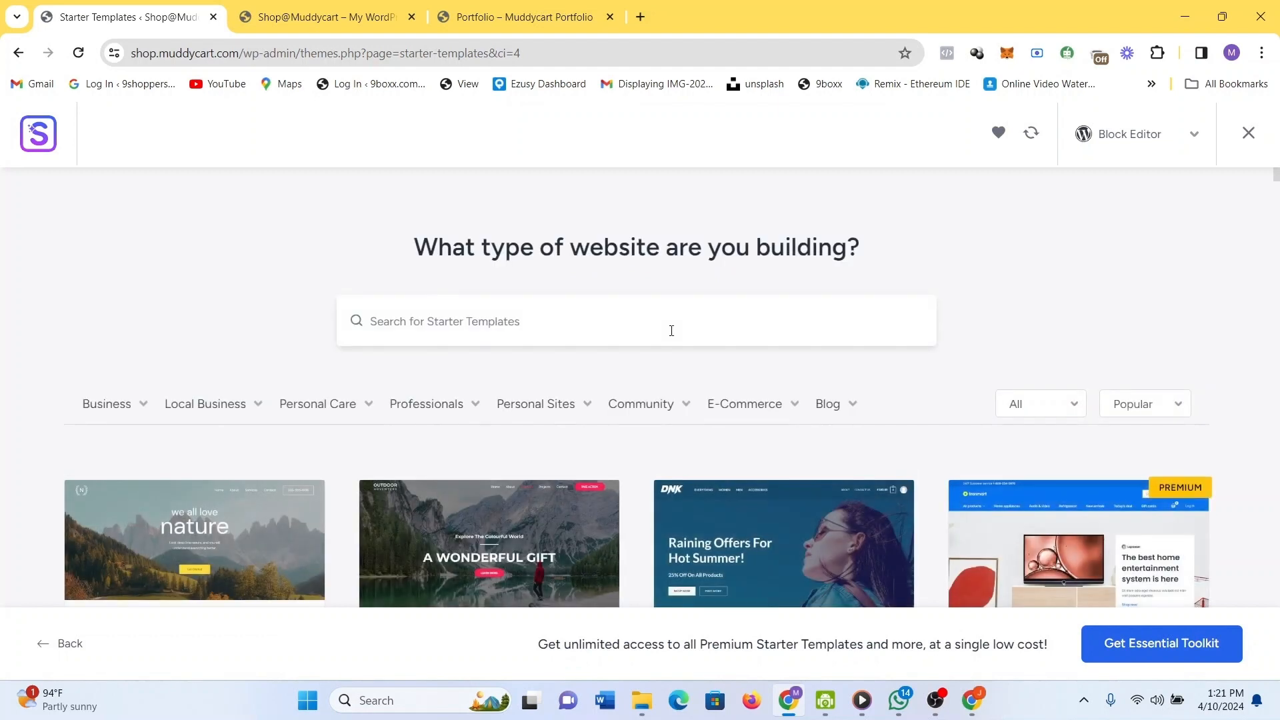
click(666, 330)
text(ecomm)
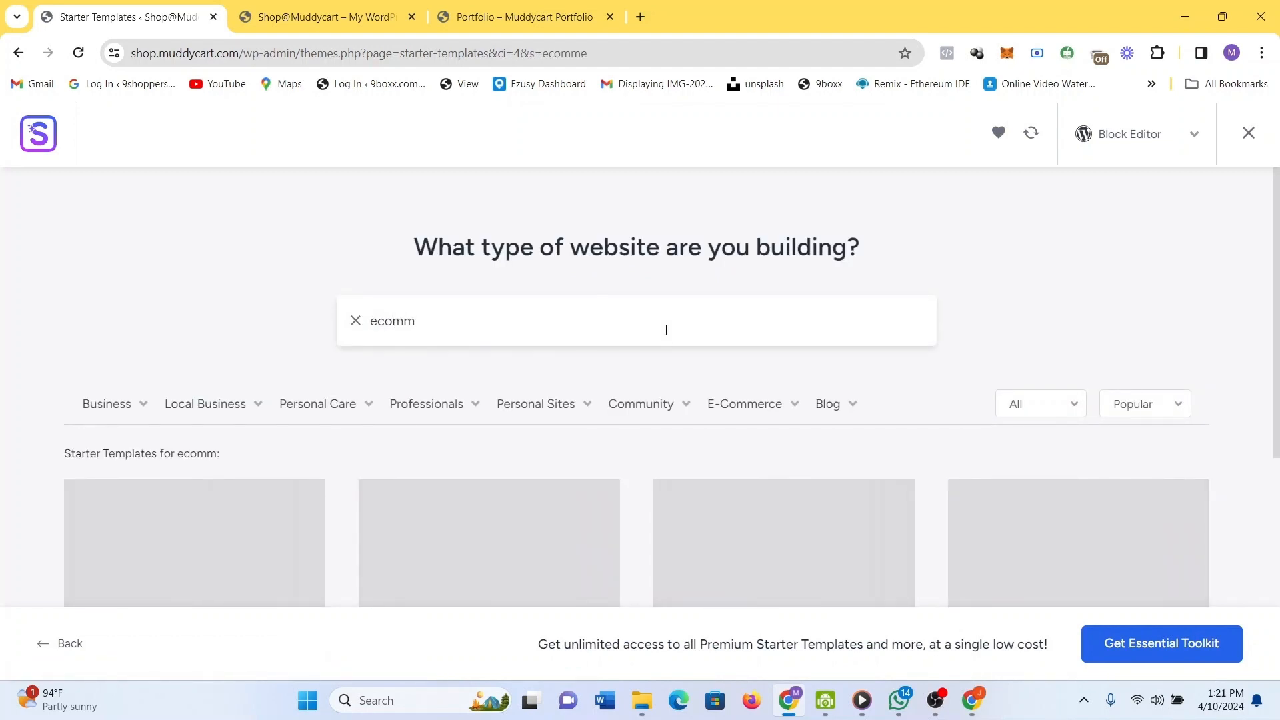
text(erces)
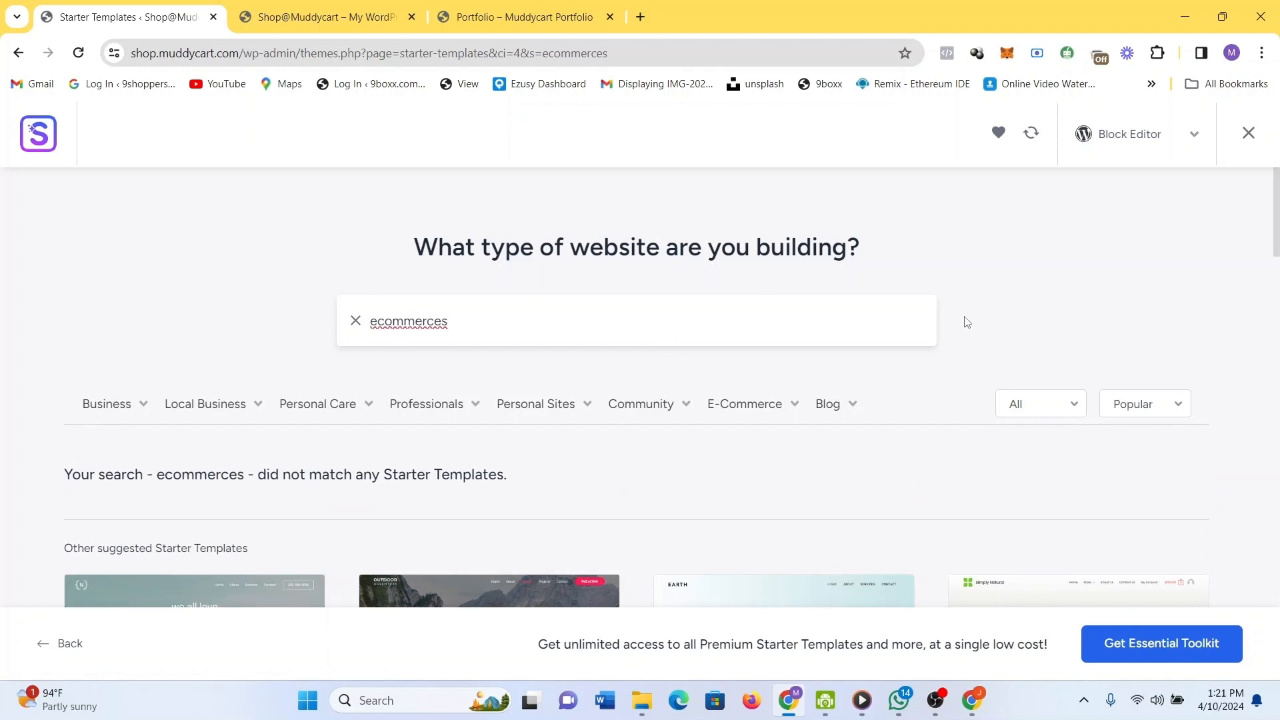
scroll(967, 322, down, 3)
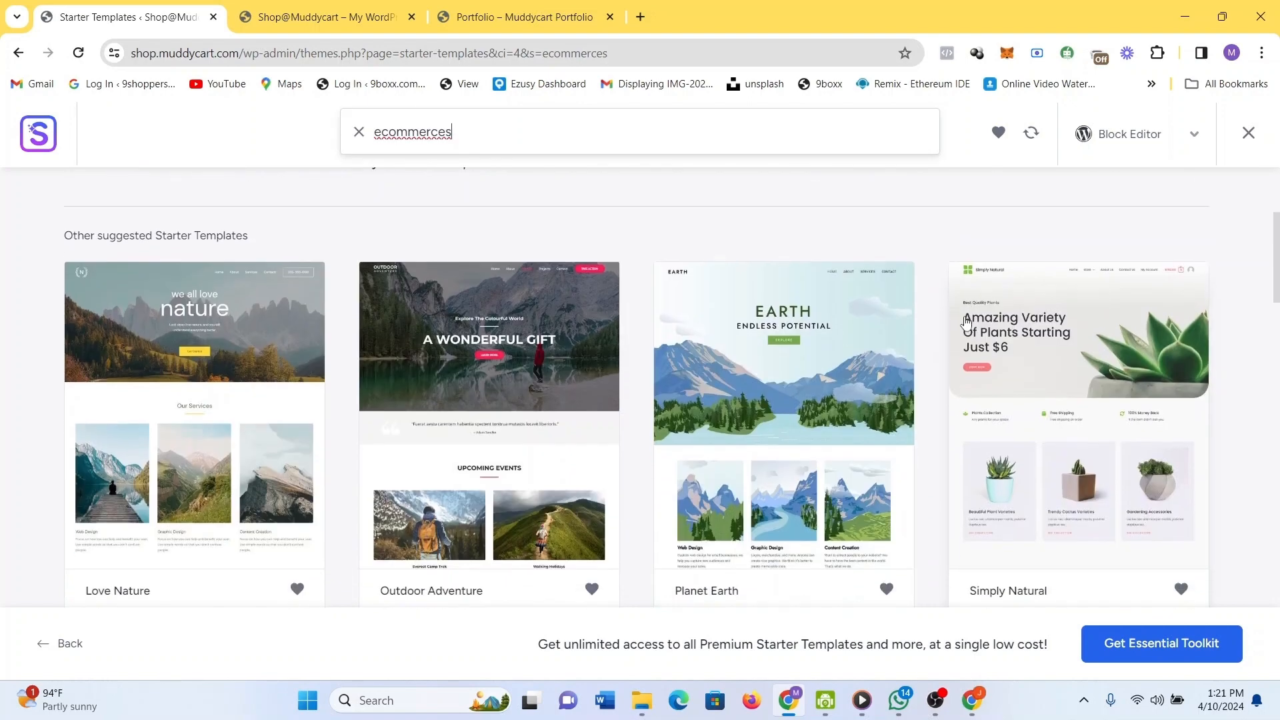
scroll(967, 322, up, 1)
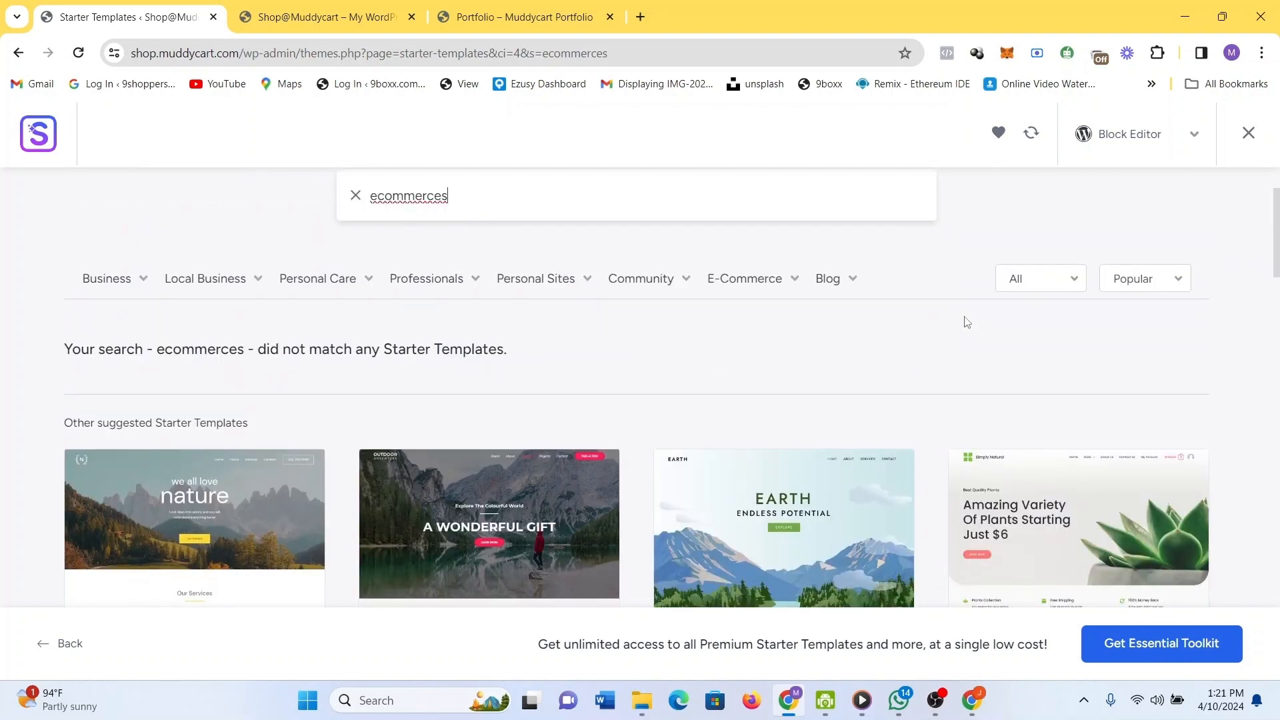
mouse_move(779, 286)
scroll(887, 563, down, 3)
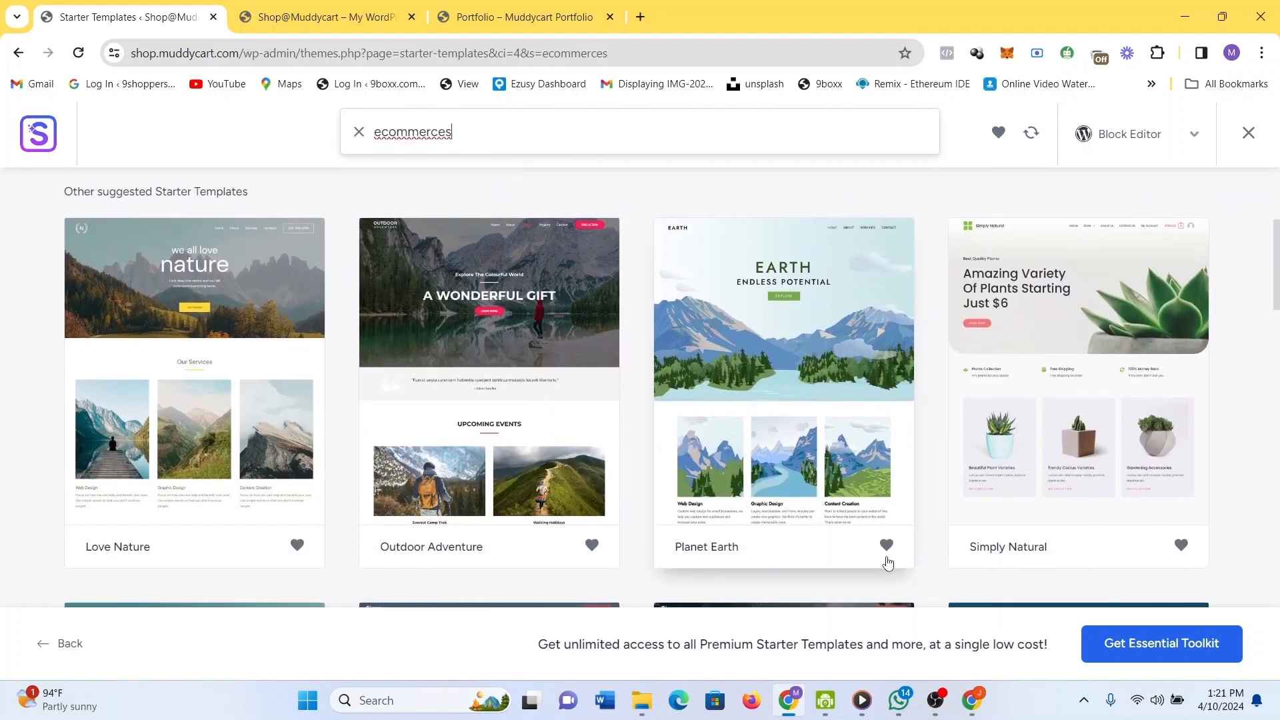
scroll(887, 564, up, 5)
mouse_move(756, 419)
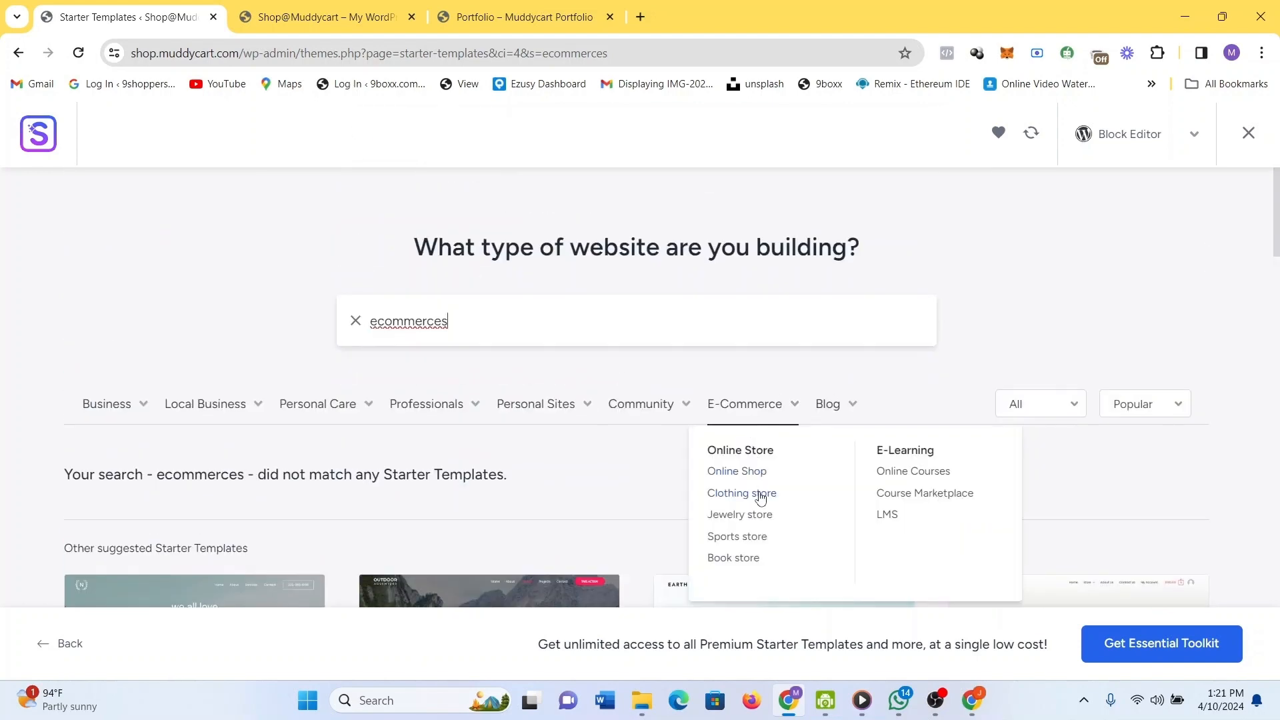
Scroll through the search results and pick the Brandstore template, with WooCommerce marked as platform.
scroll(1007, 500, down, 2)
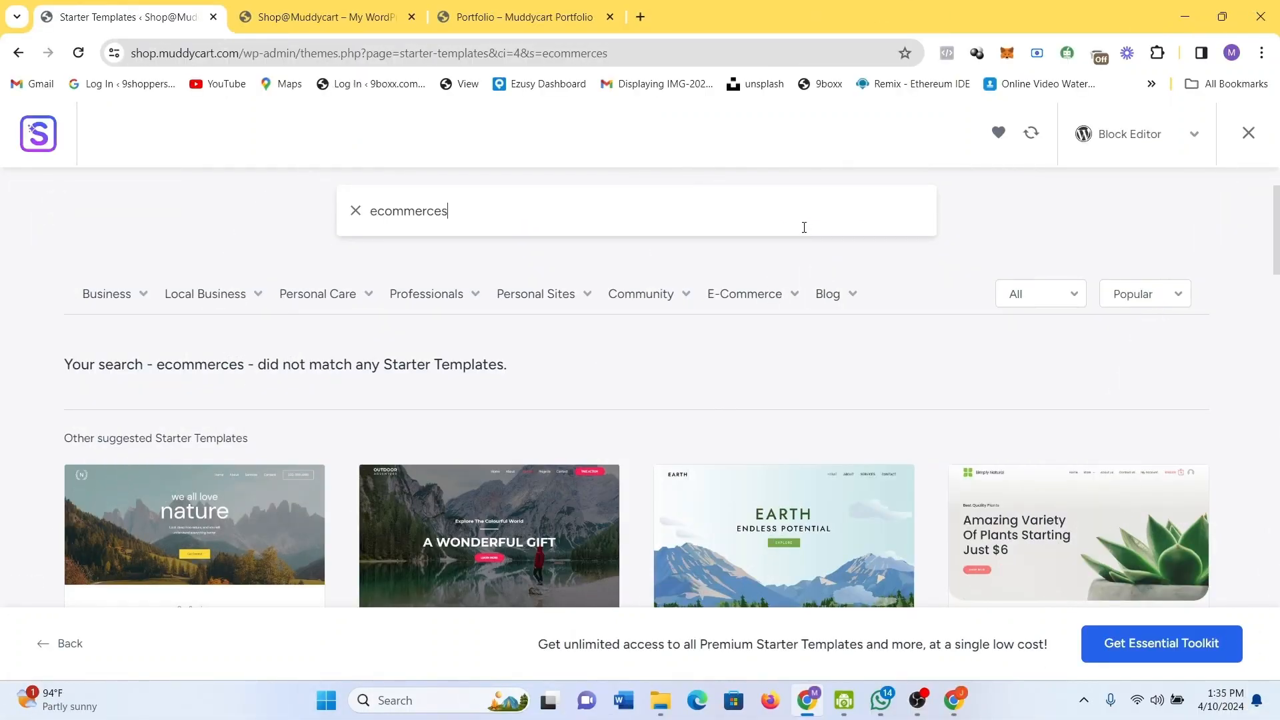
drag(1277, 235, 1277, 354)
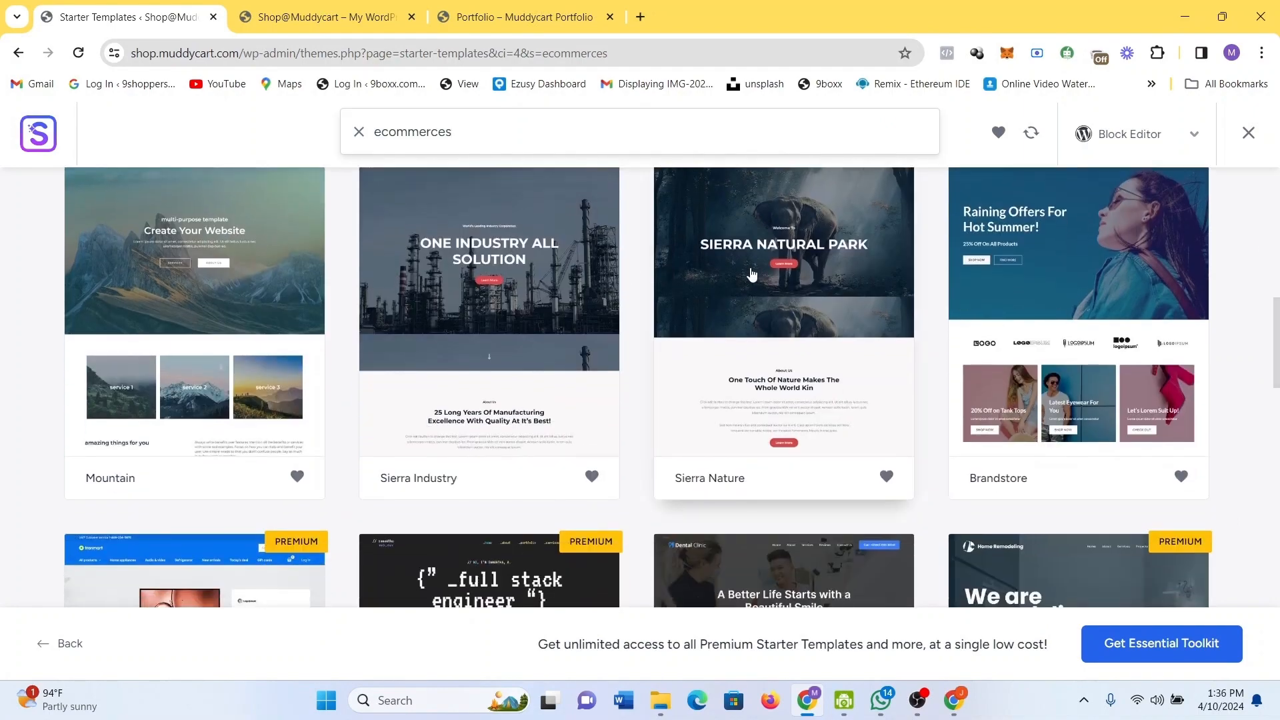
scroll(926, 509, down, 4)
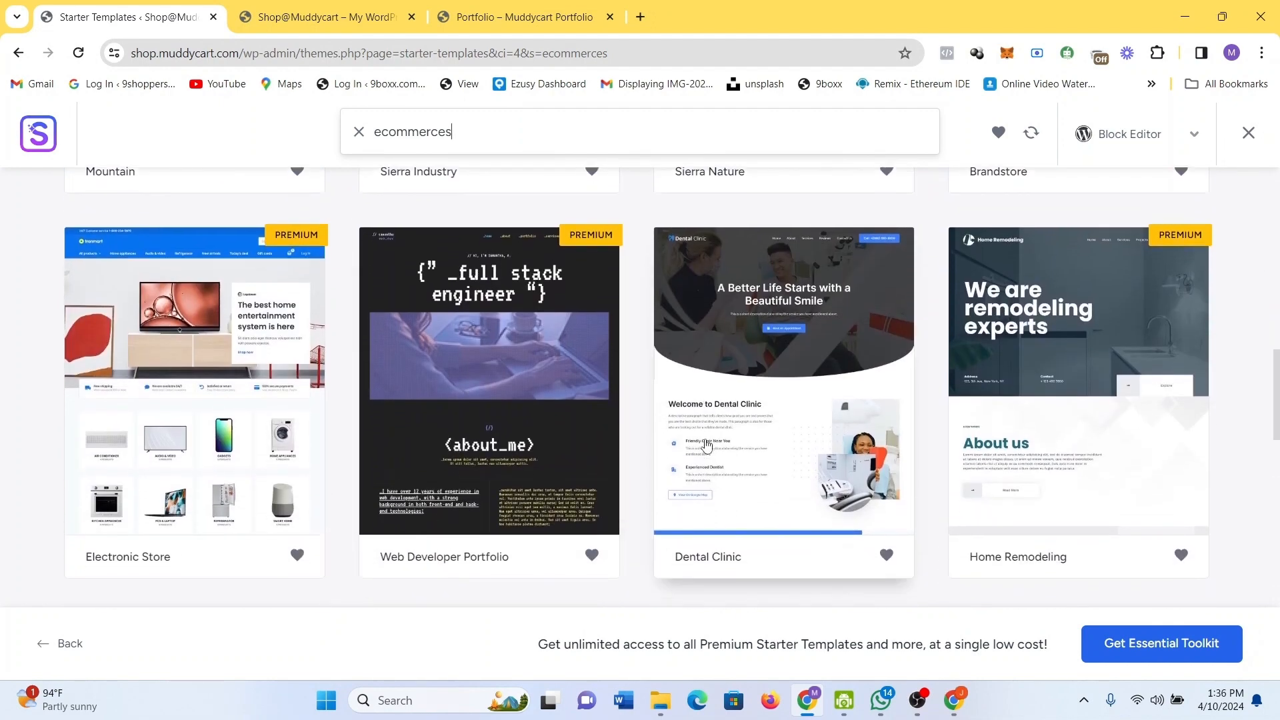
scroll(707, 445, down, 5)
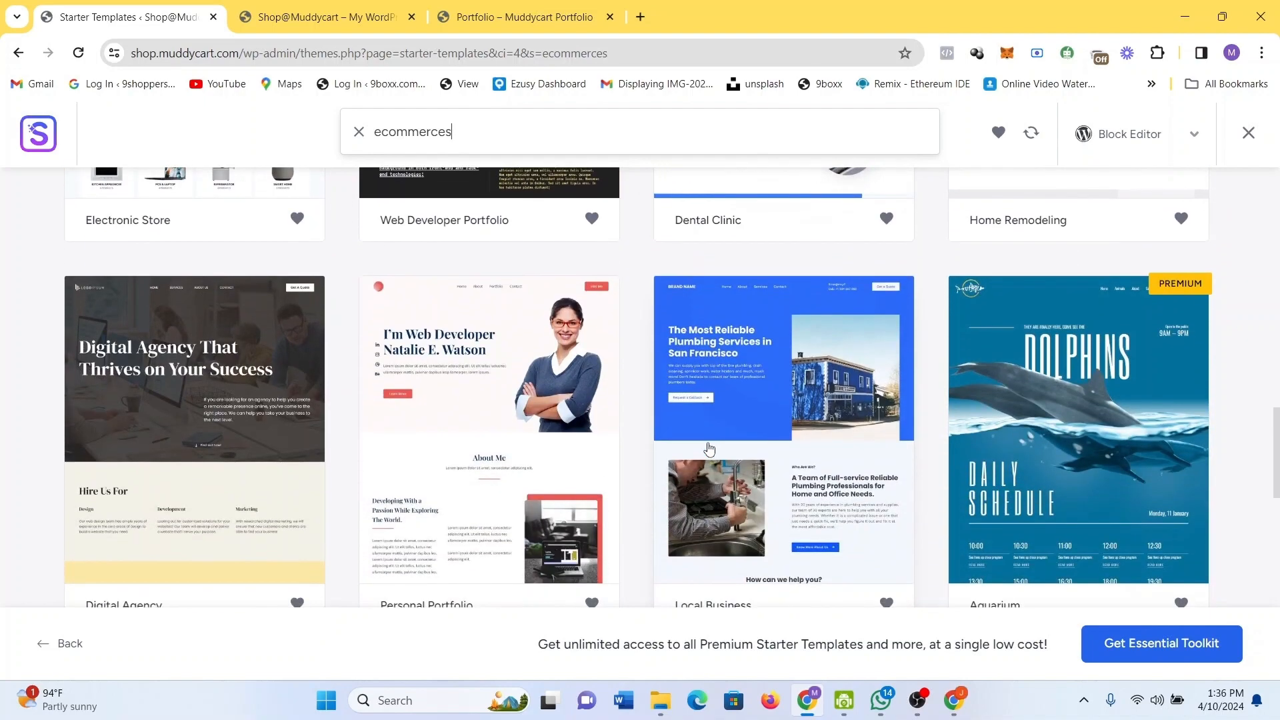
scroll(709, 448, down, 10)
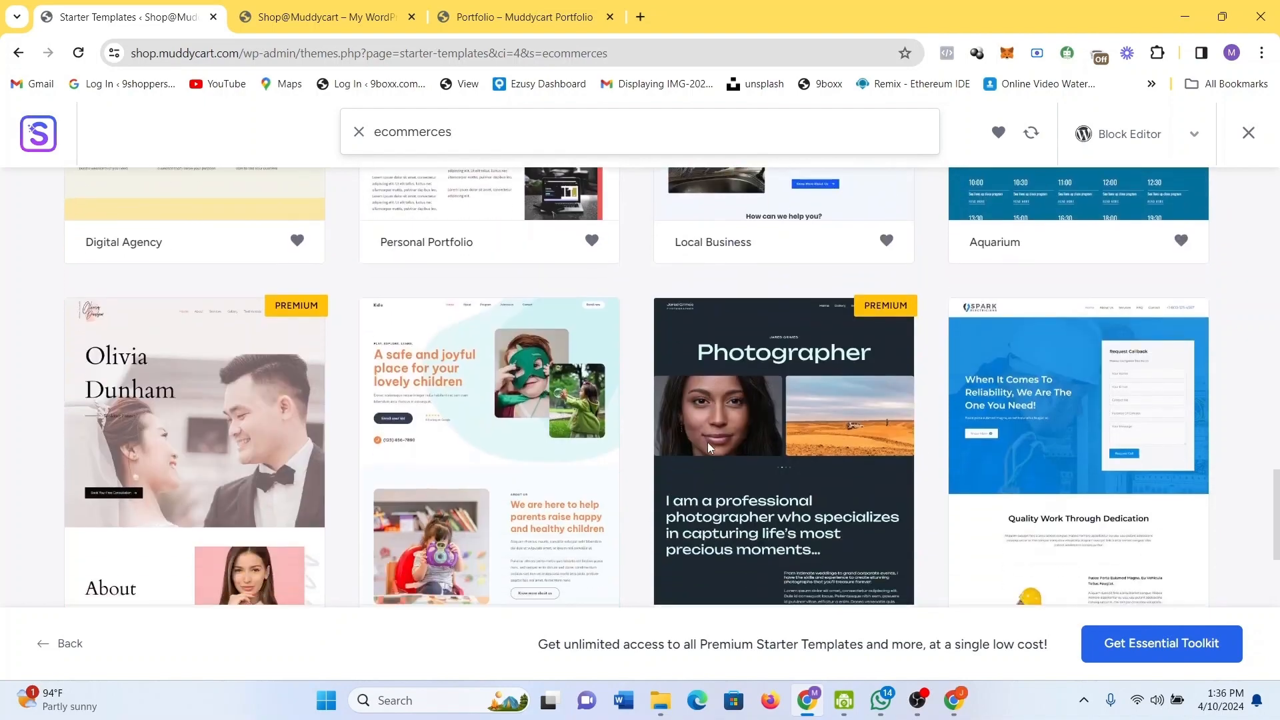
scroll(709, 448, down, 2)
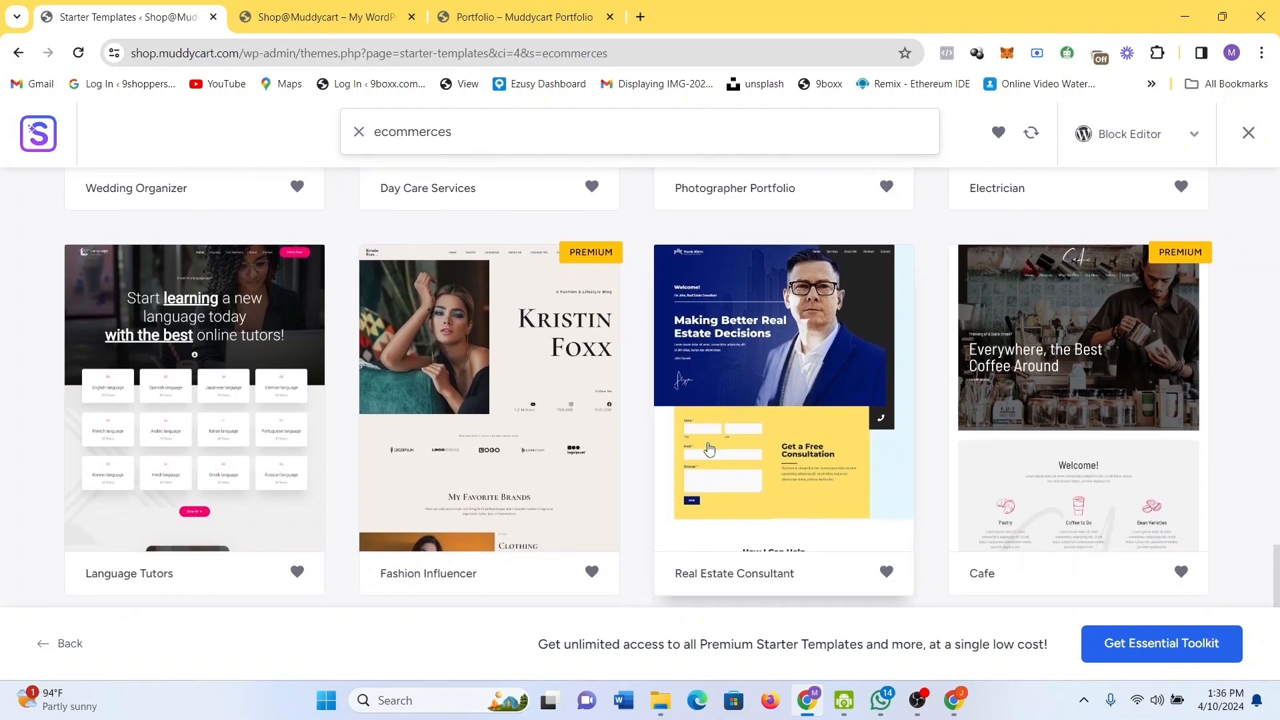
scroll(708, 448, down, 2)
scroll(708, 448, down, 4)
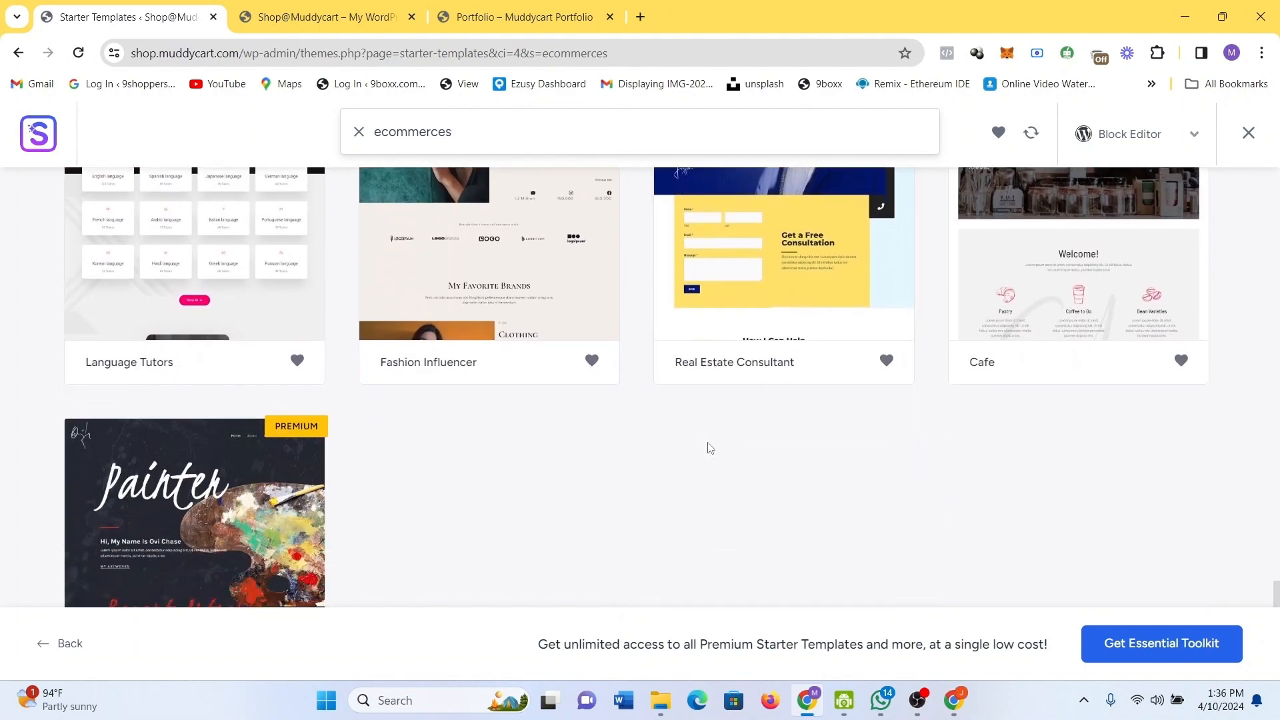
scroll(709, 448, up, 18)
scroll(709, 448, up, 10)
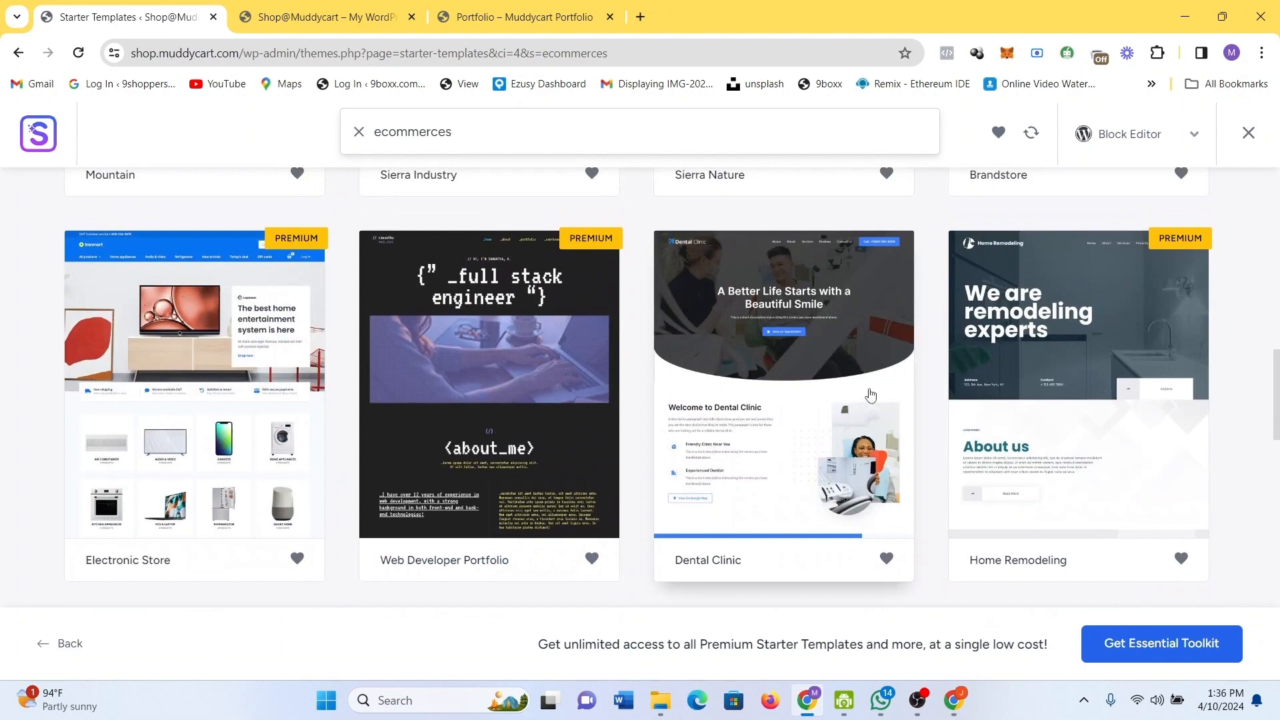
scroll(1005, 397, down, 1)
scroll(1005, 397, up, 2)
scroll(1005, 398, up, 5)
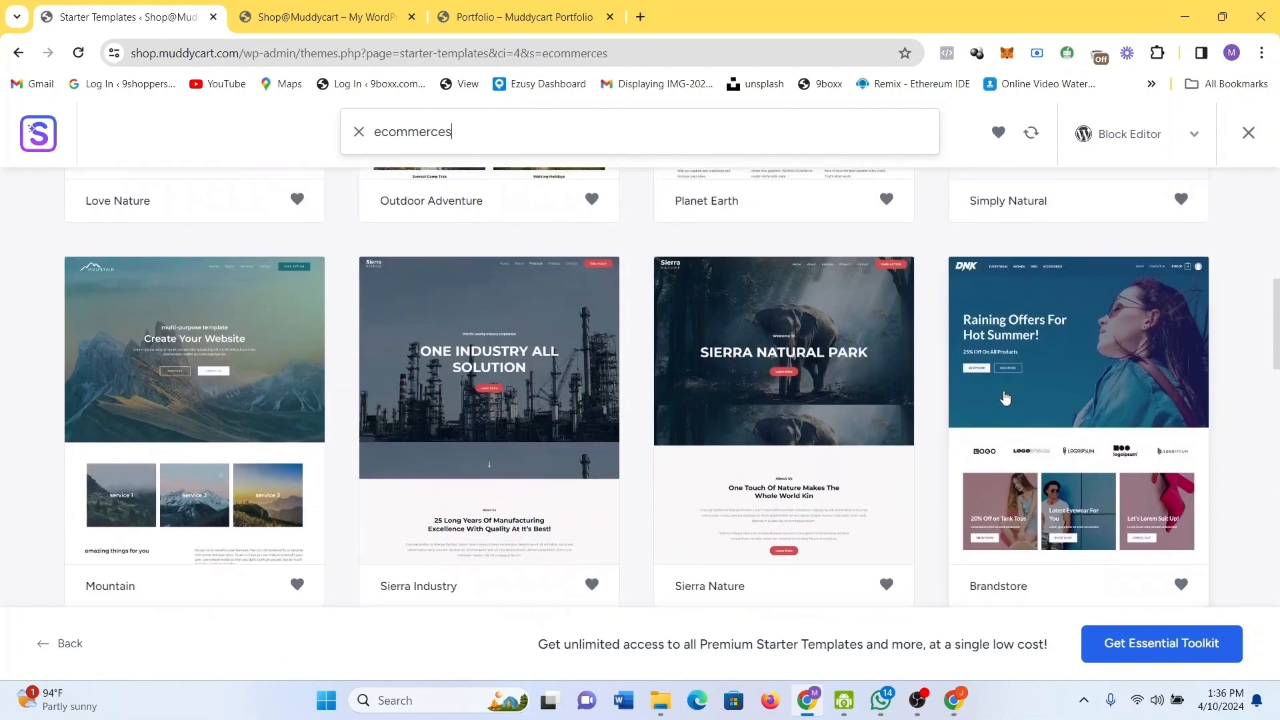
click(1039, 380)
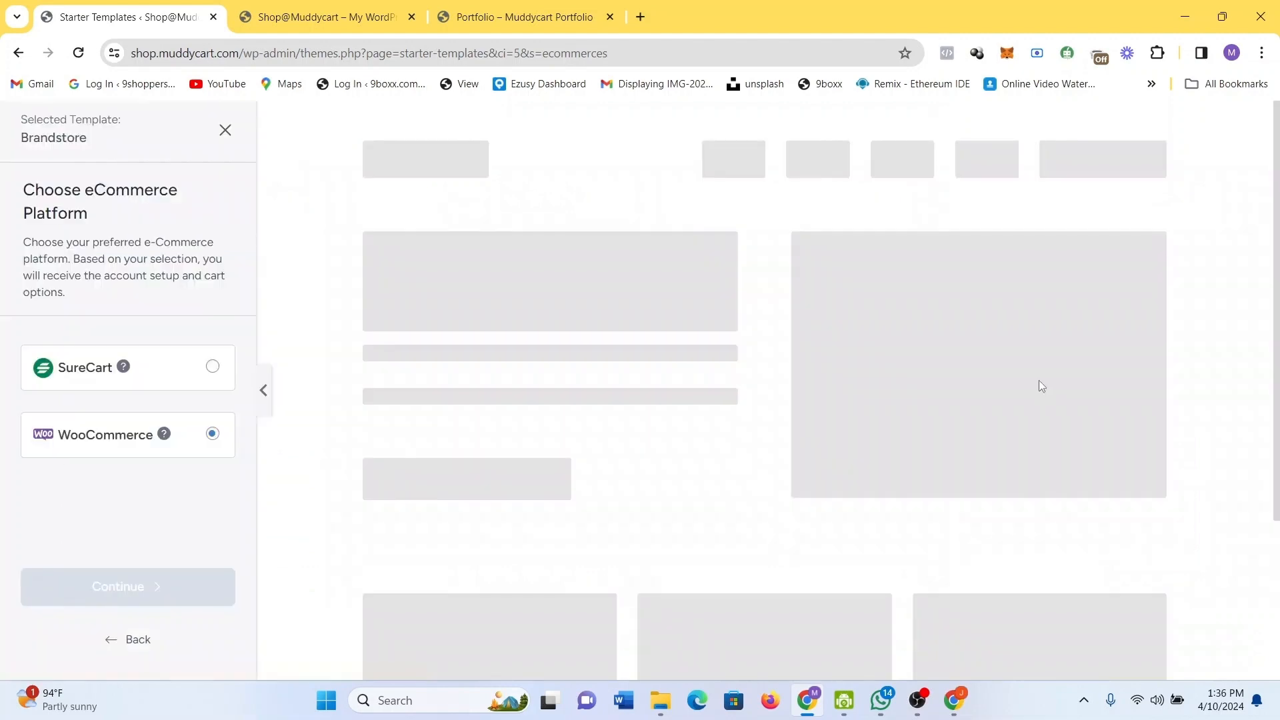
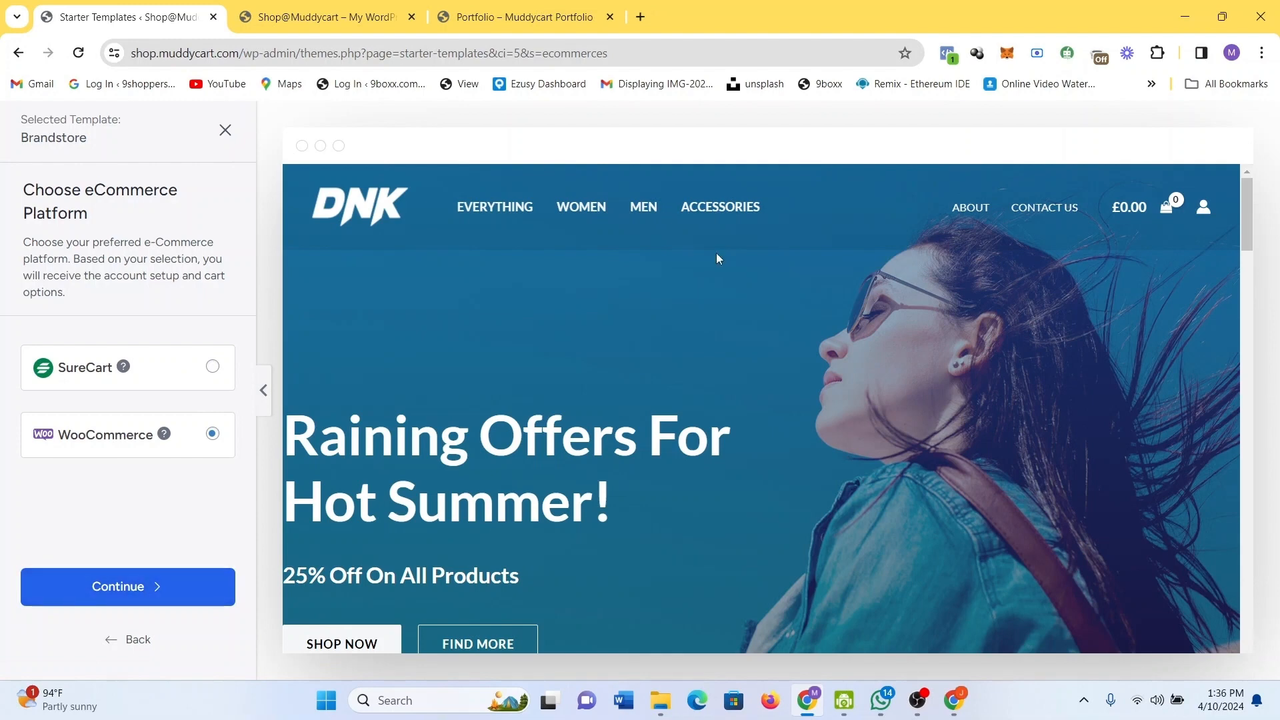
Continue to the Brandstore Customize step, opening and closing the site logo media picker unused.
scroll(717, 258, down, 2)
scroll(717, 258, up, 2)
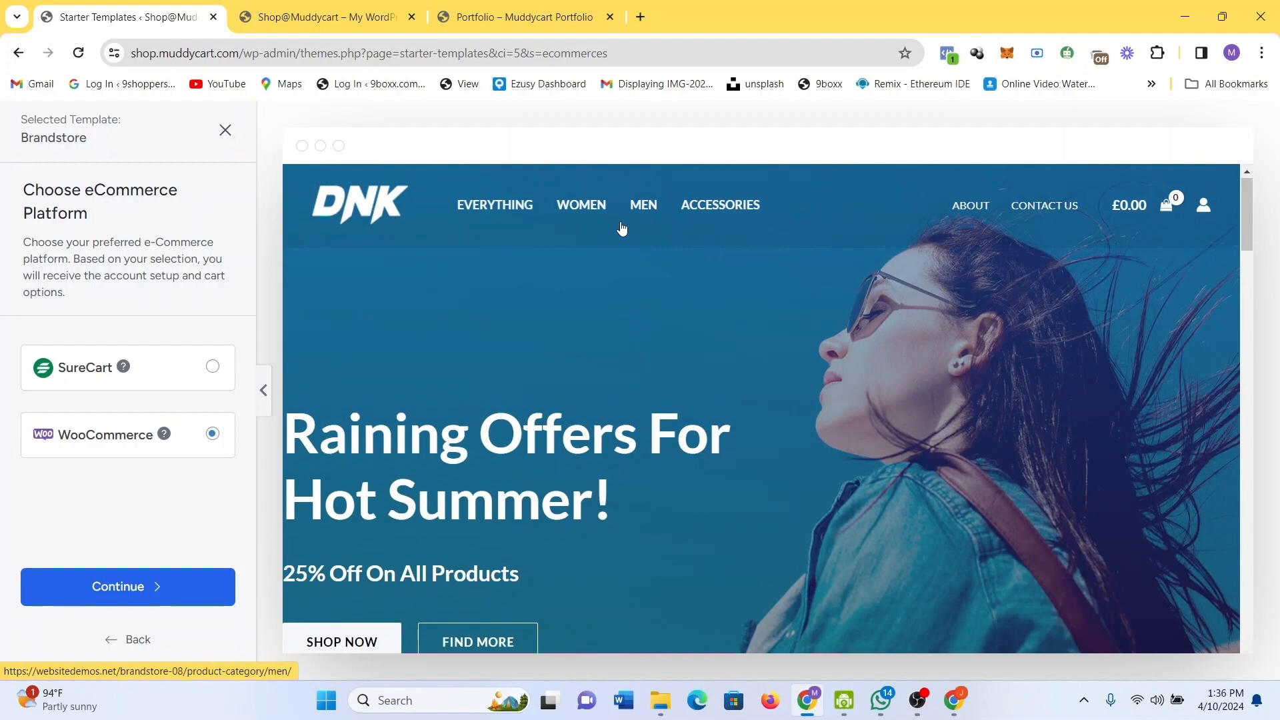
scroll(754, 308, down, 10)
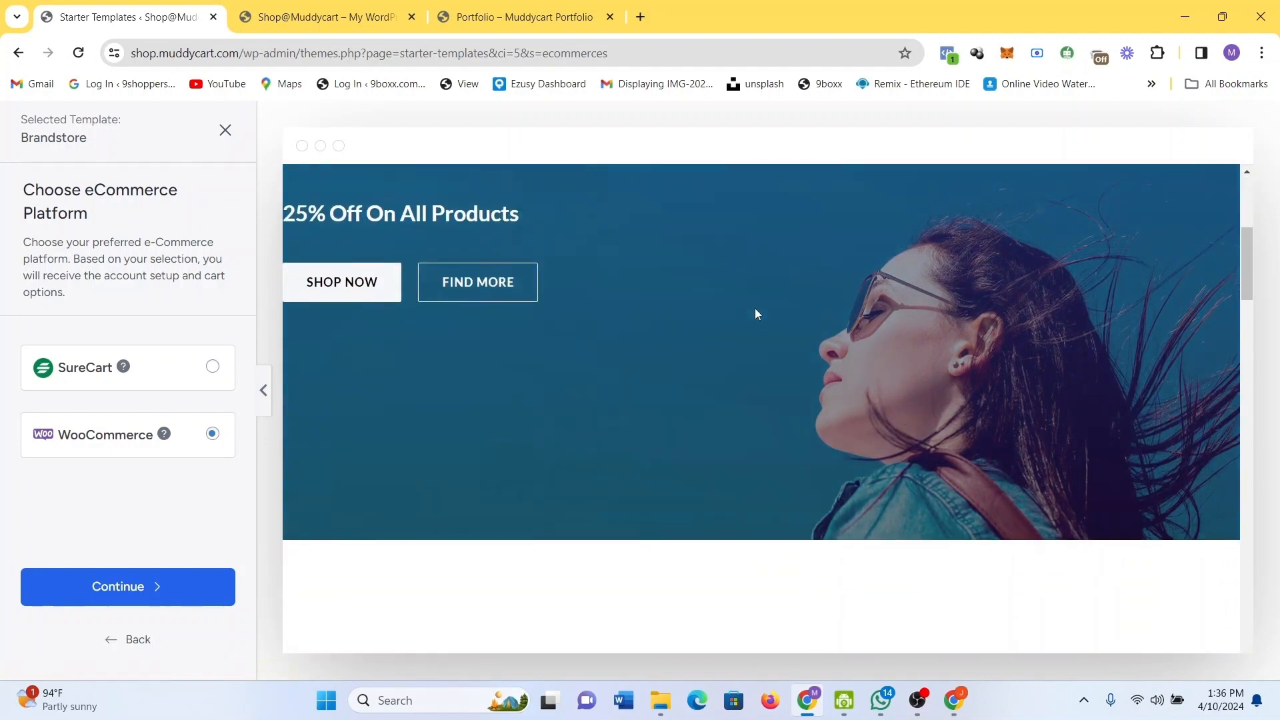
scroll(756, 308, down, 10)
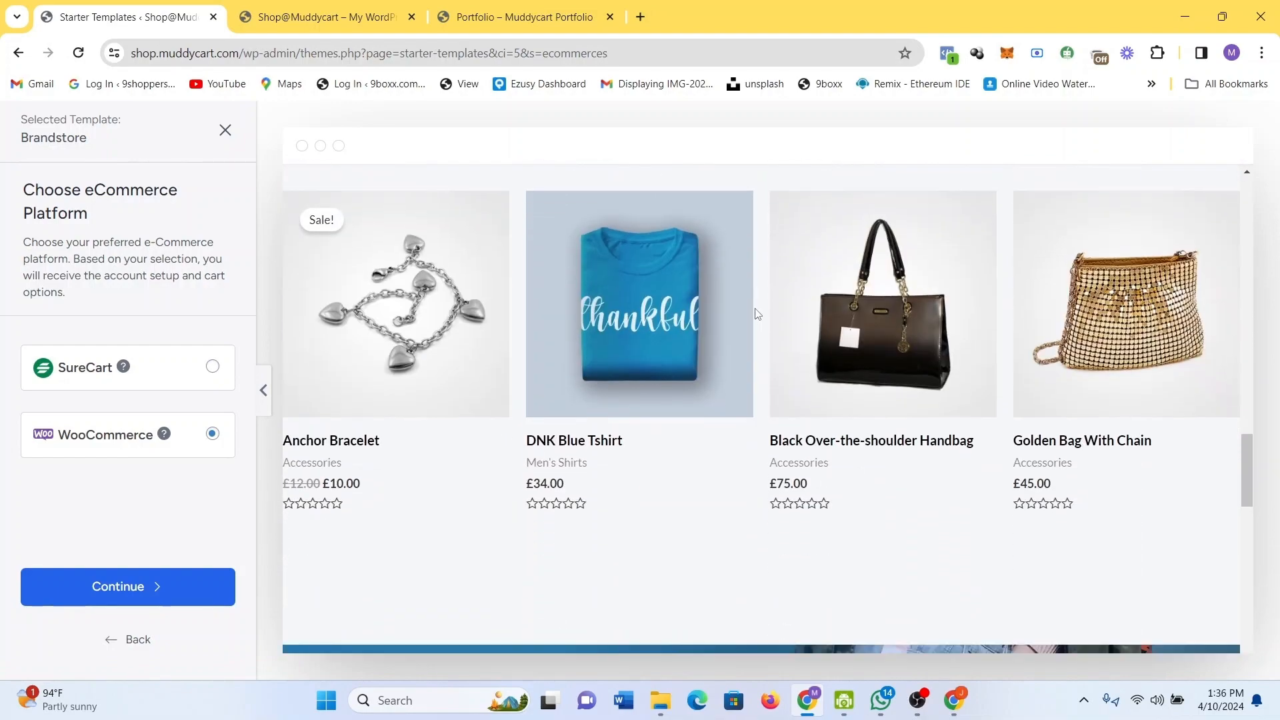
scroll(755, 309, down, 8)
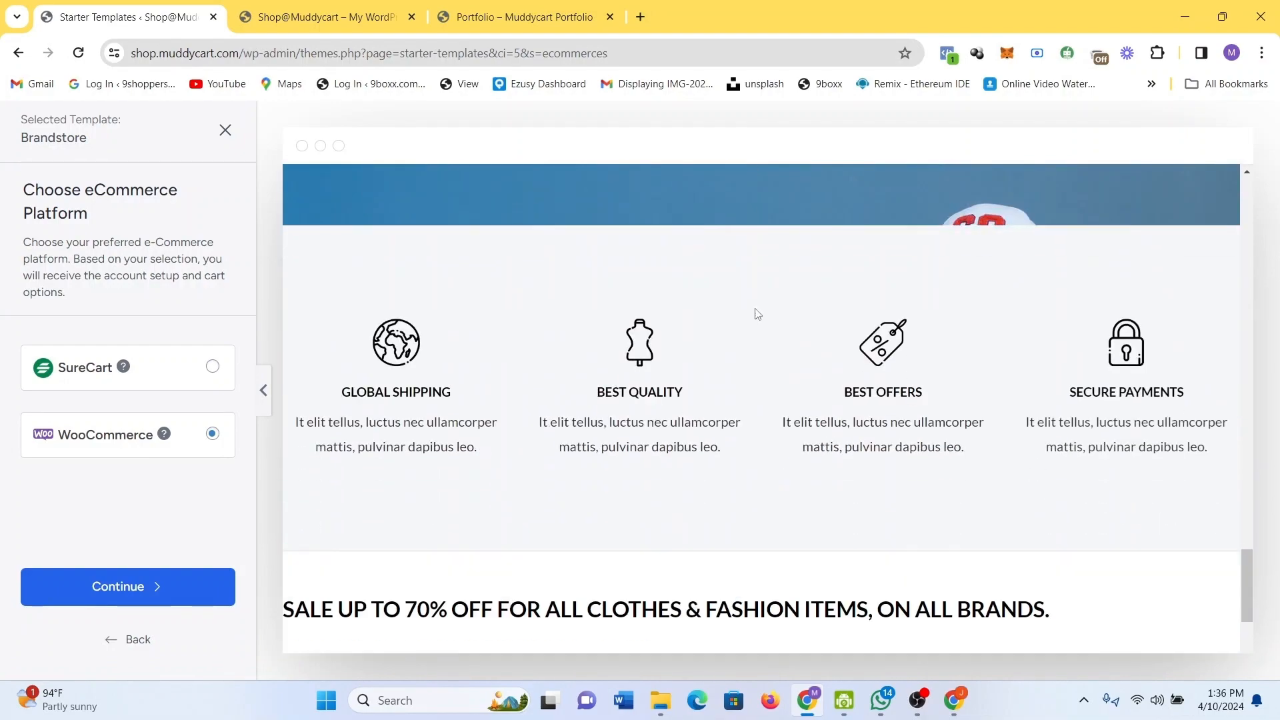
scroll(755, 309, up, 12)
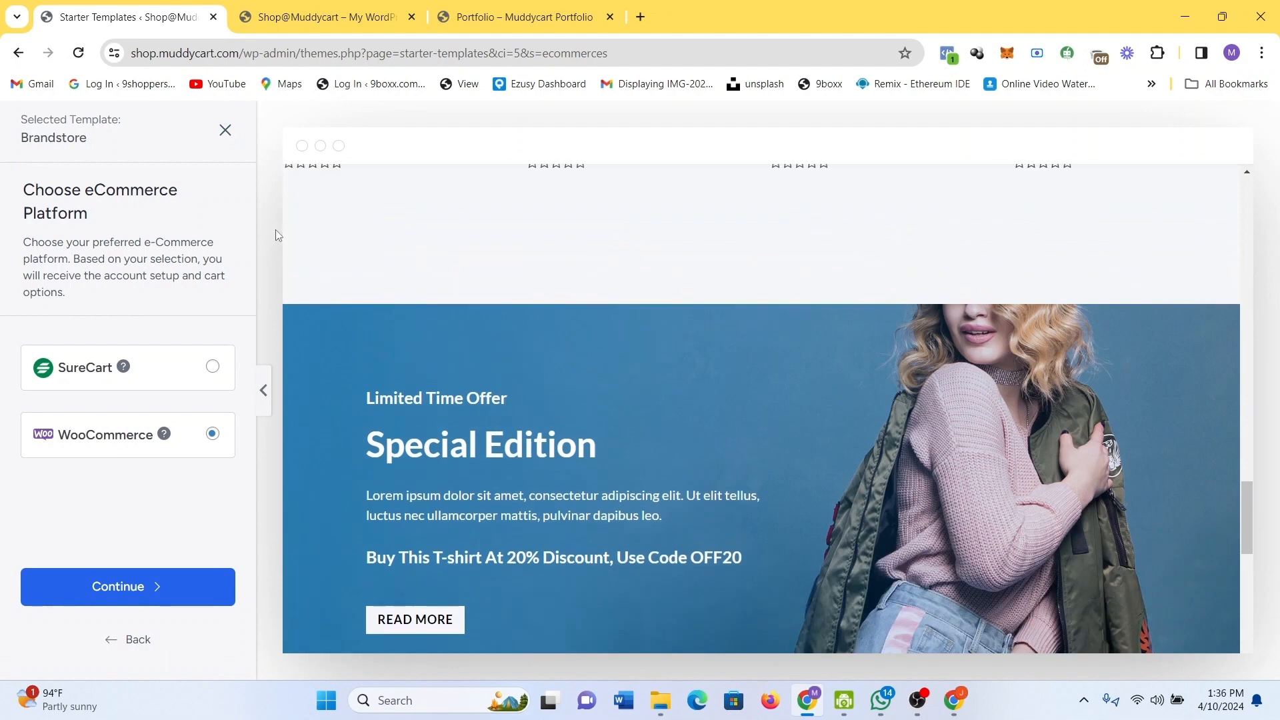
click(178, 591)
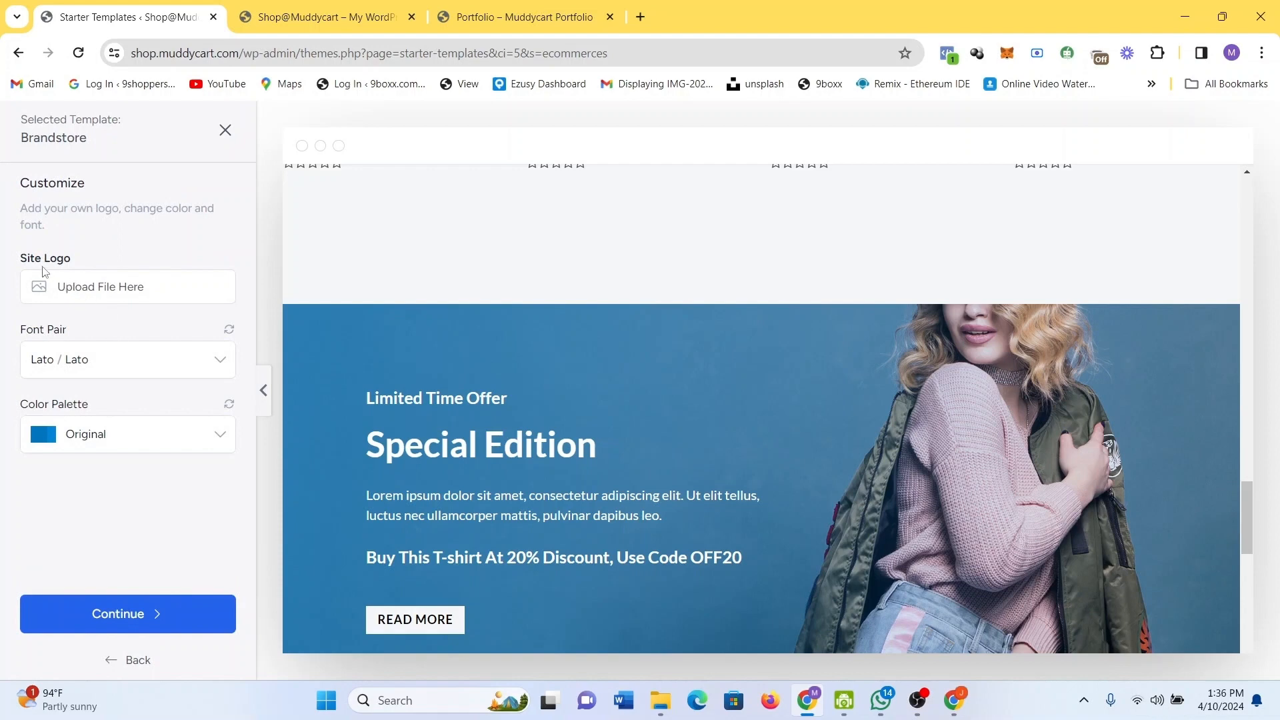
click(90, 294)
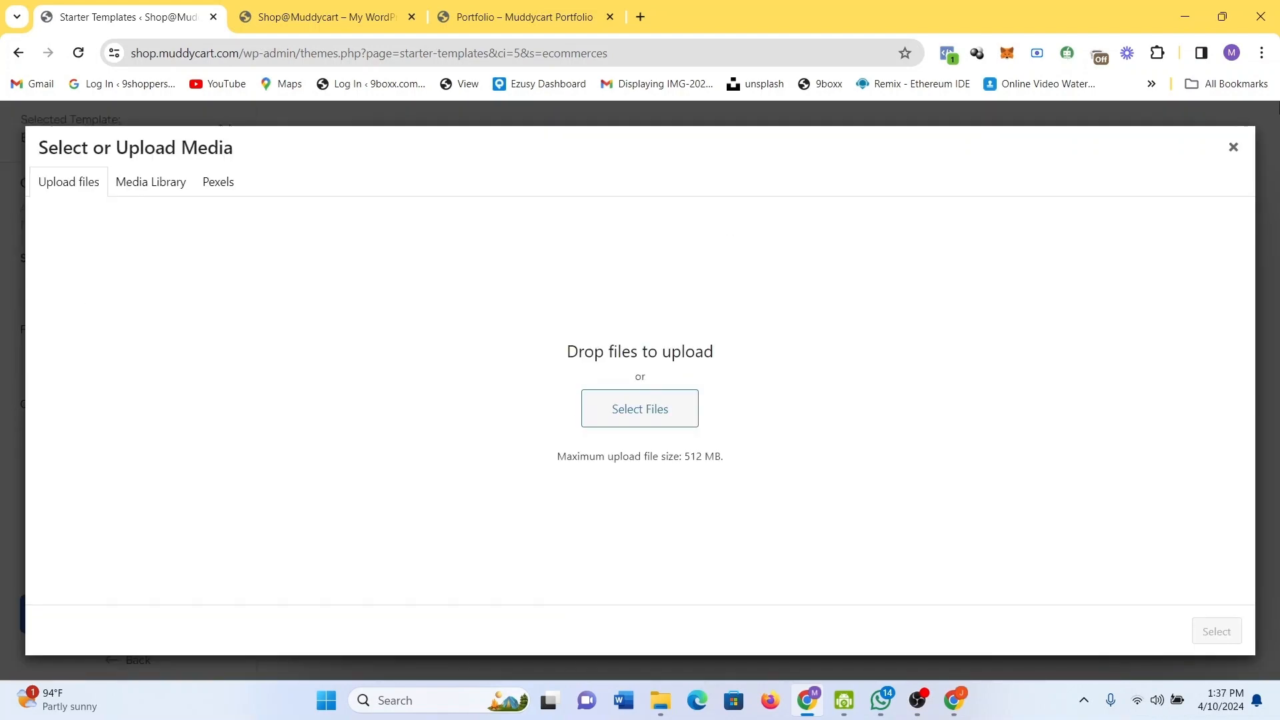
click(1233, 148)
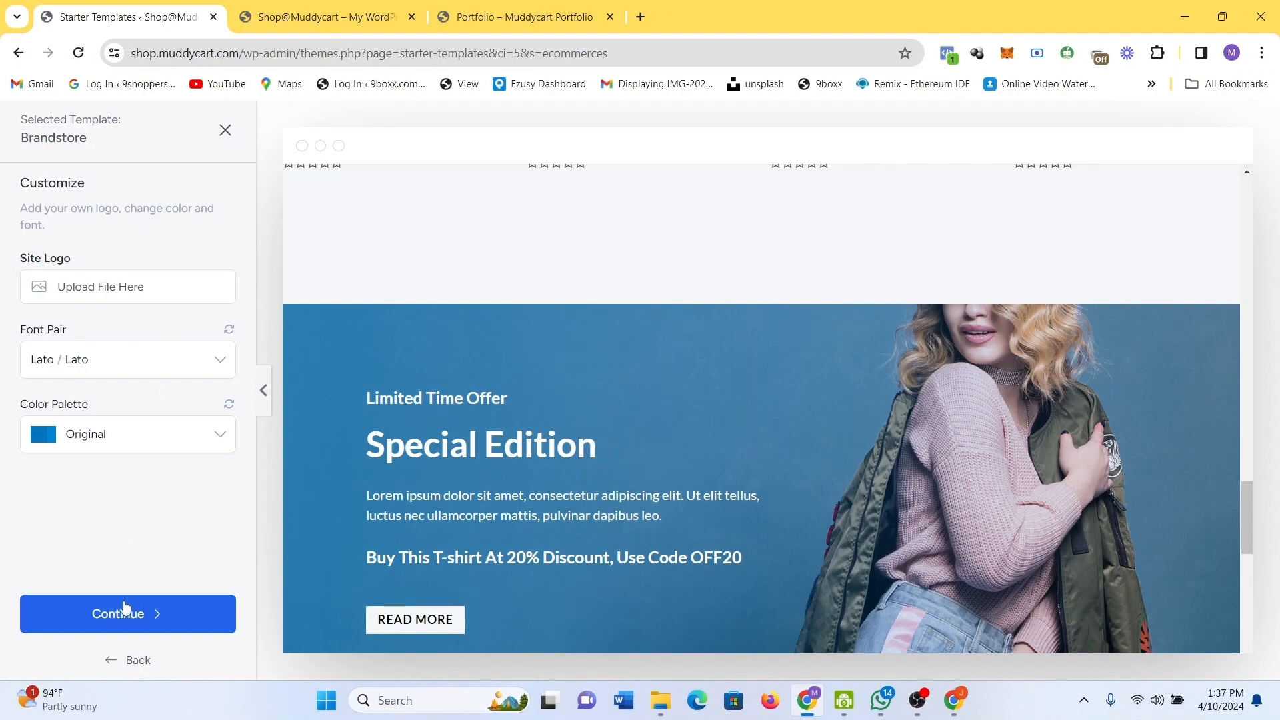
Search Google images for 'logo' and save the Freepik bird logo into Downloads.
click(644, 17)
text(logo)
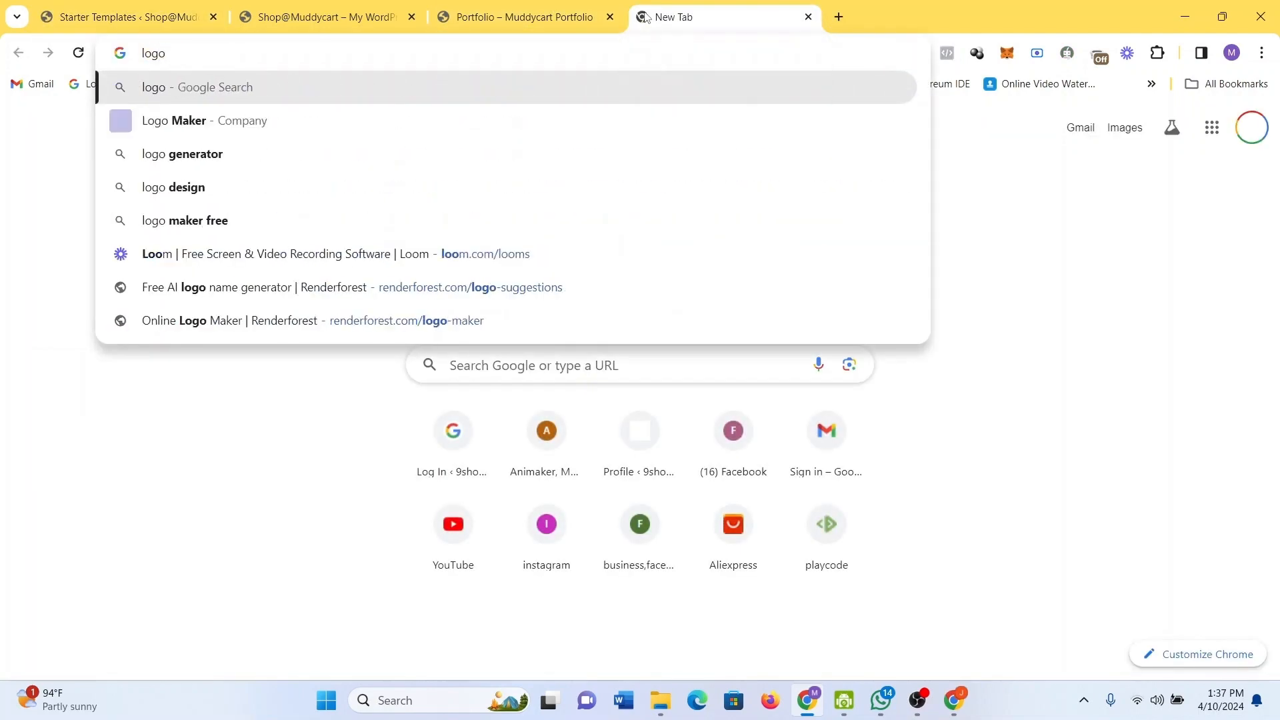
key(Return)
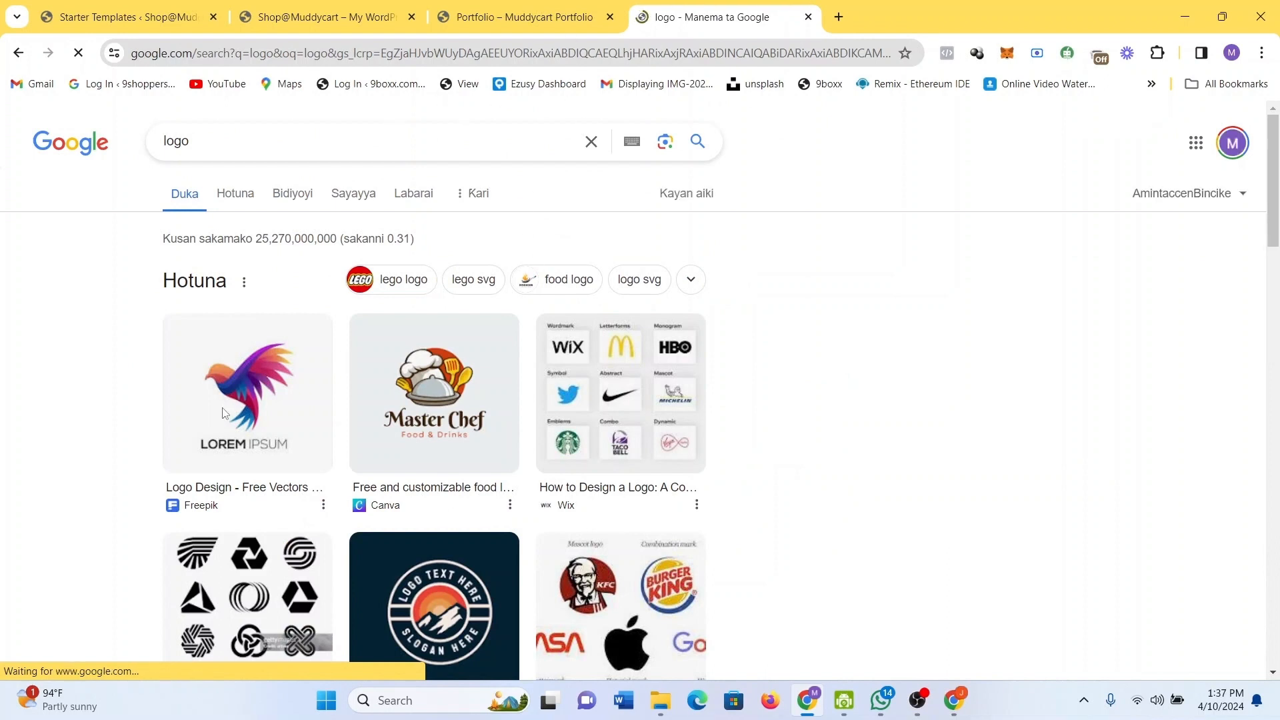
click(305, 342)
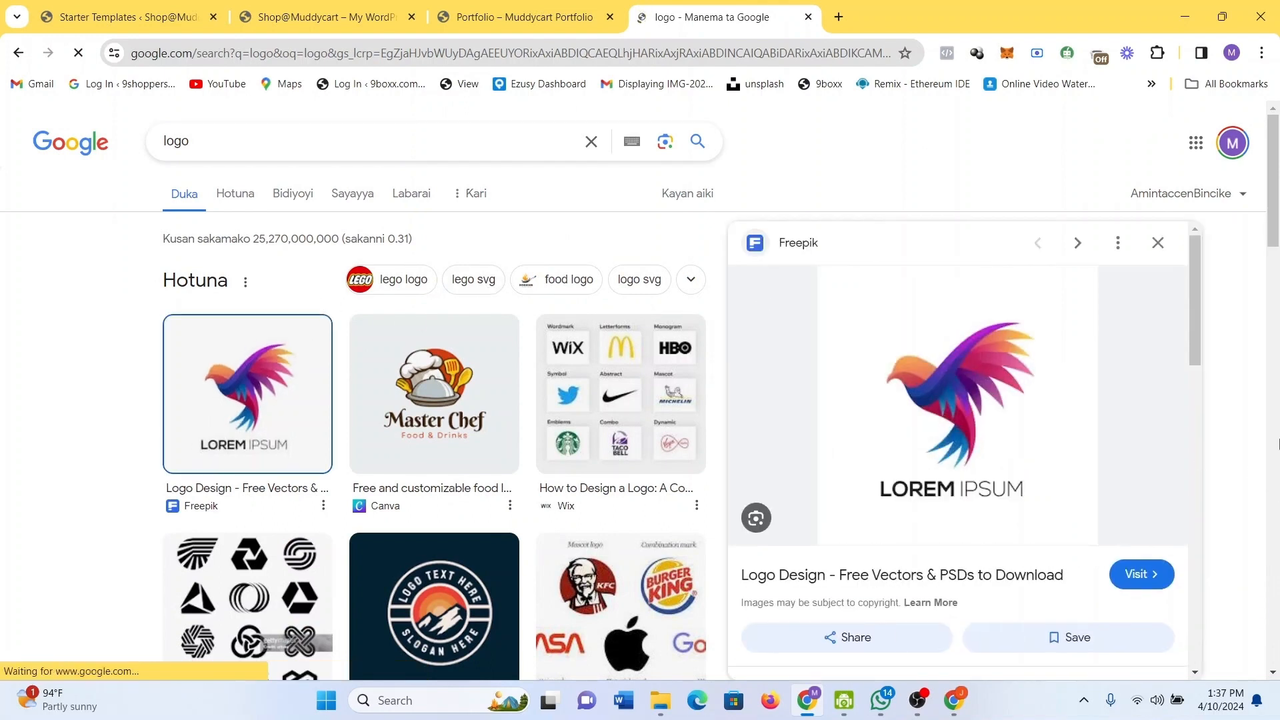
right_click(962, 388)
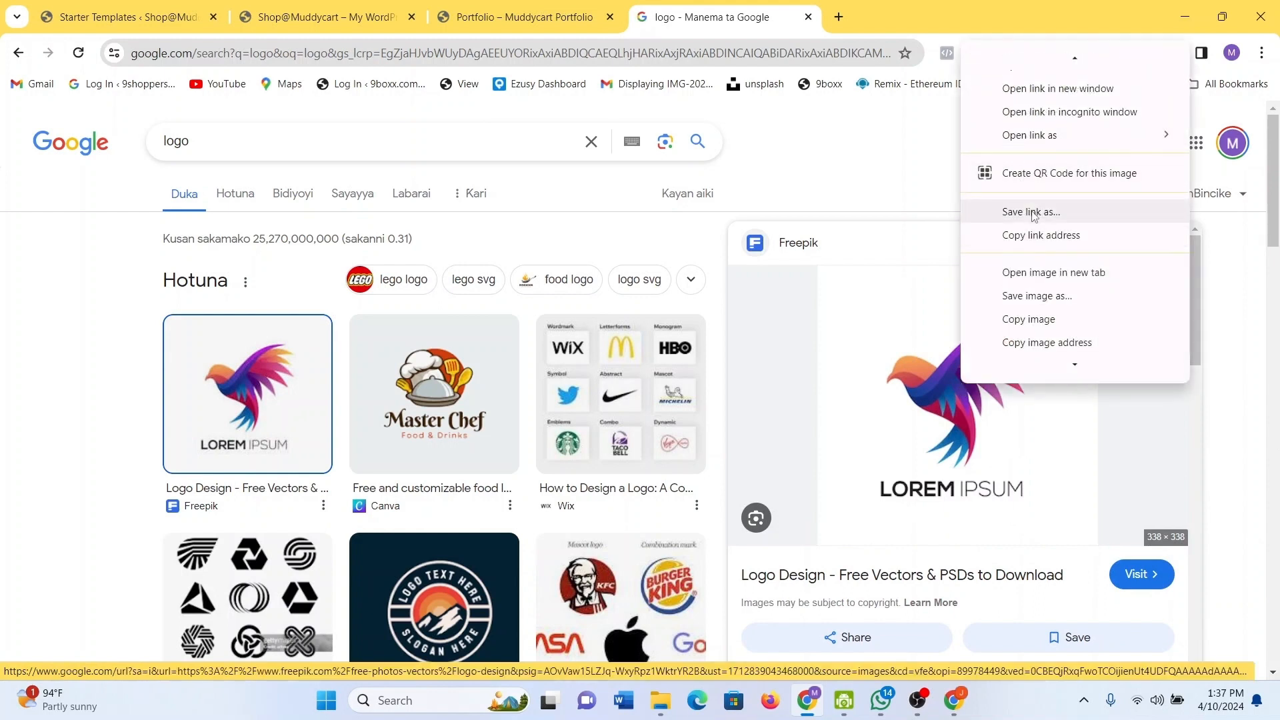
click(1035, 295)
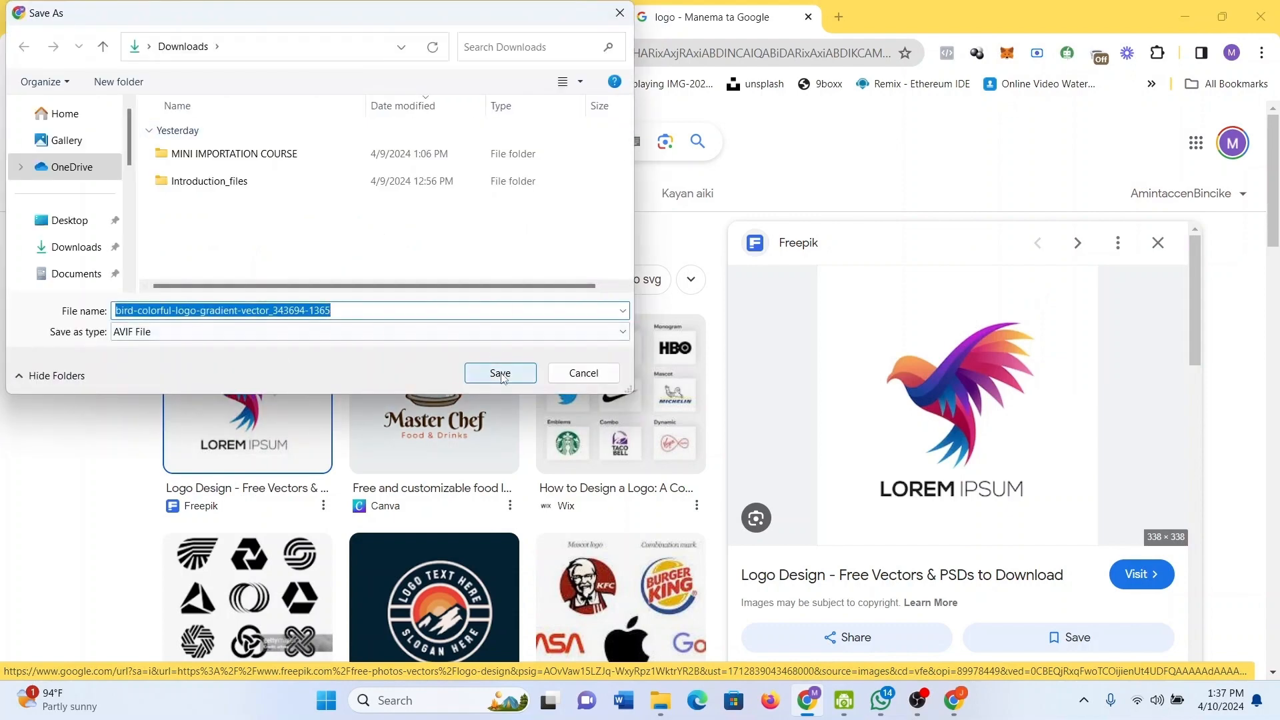
click(500, 374)
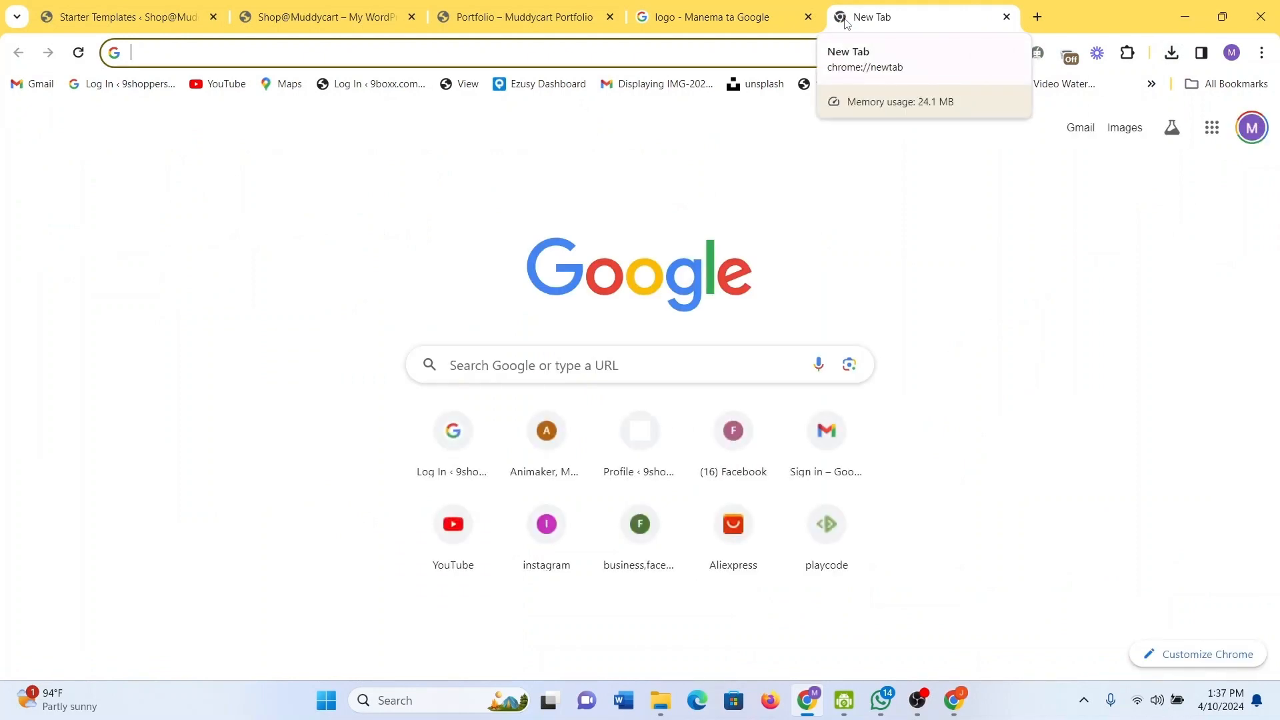
Search Google for 'remove bg', open remove.bg's Upload Image page and its file chooser.
text(bg)
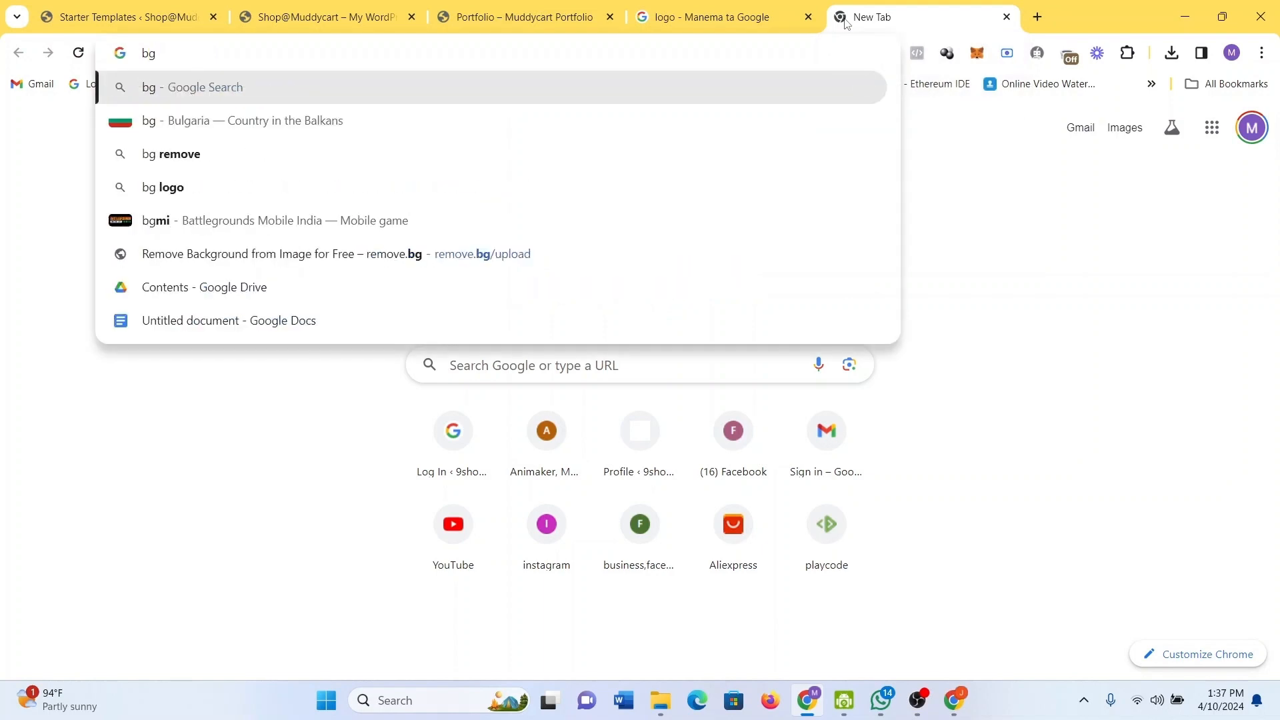
key(BackSpace)
key(BackSpace)
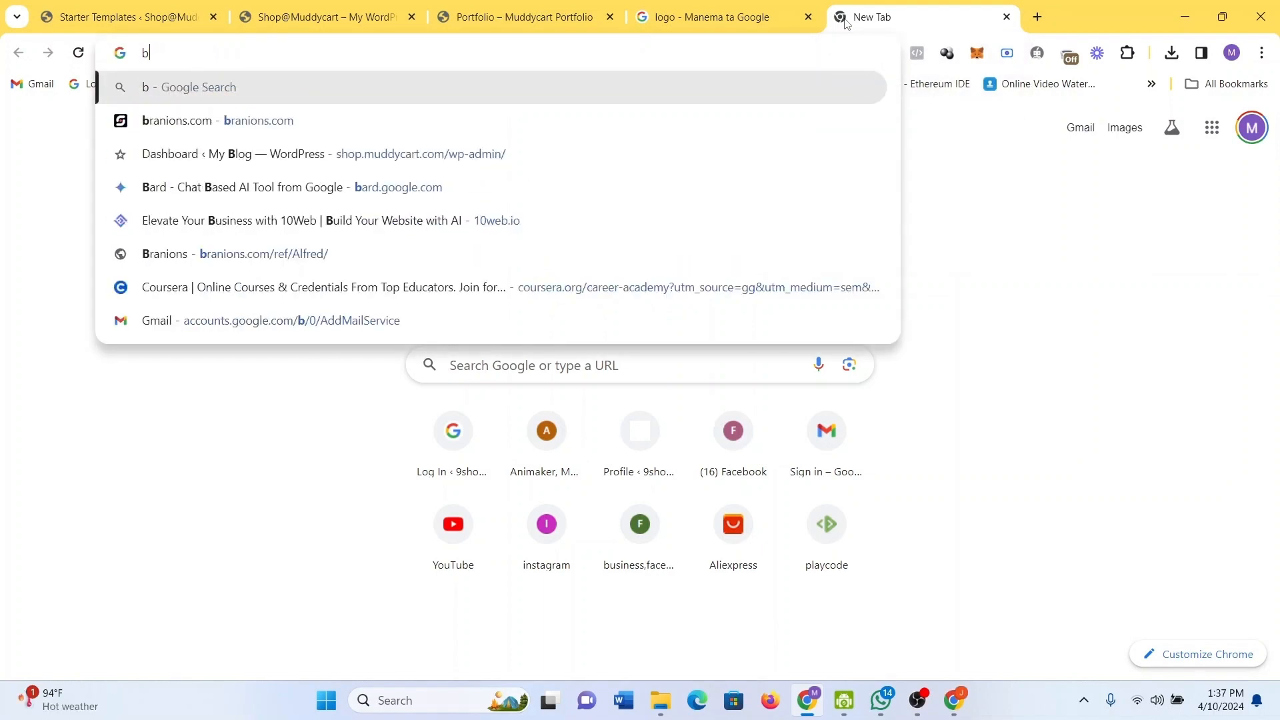
text(re)
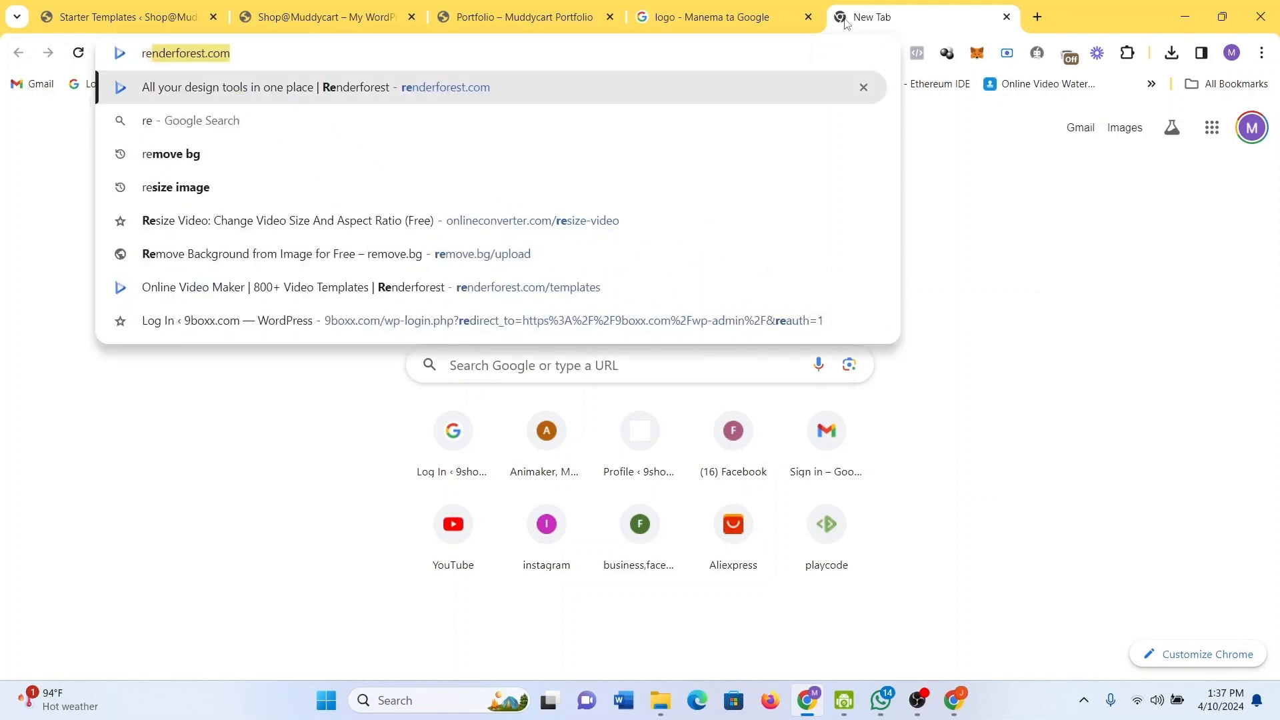
key(BackSpace)
key(BackSpace)
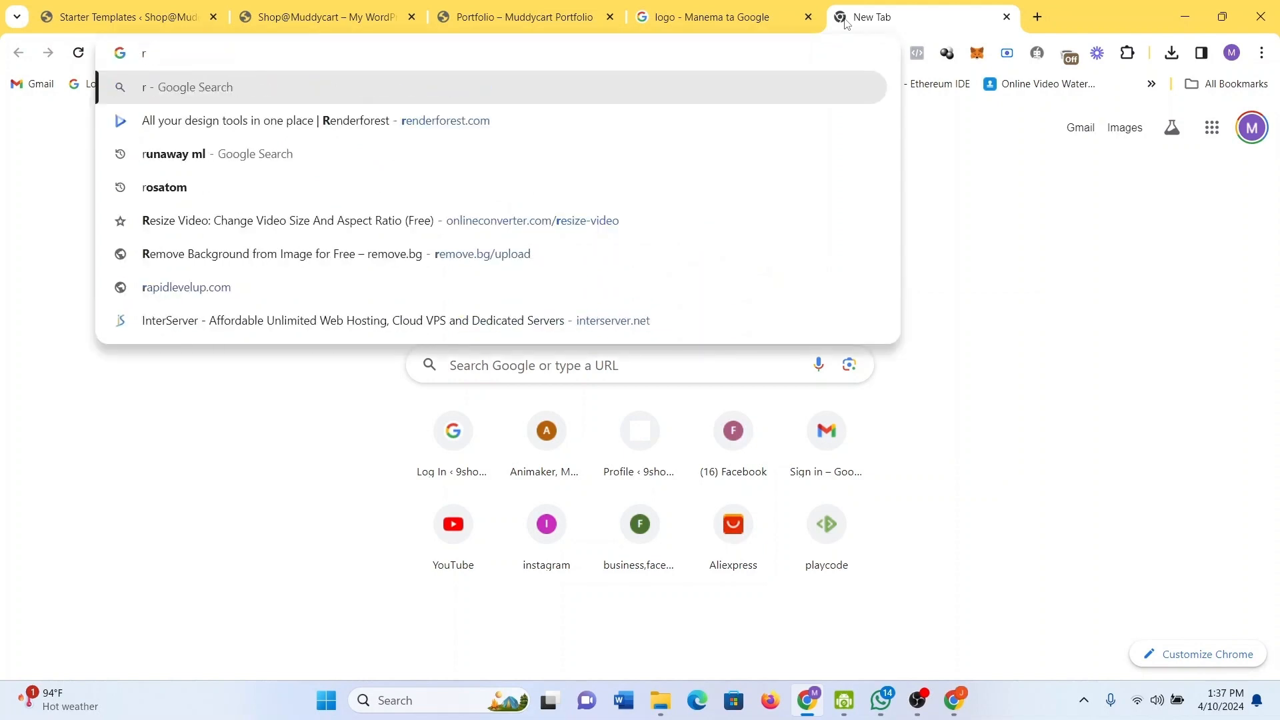
text(e)
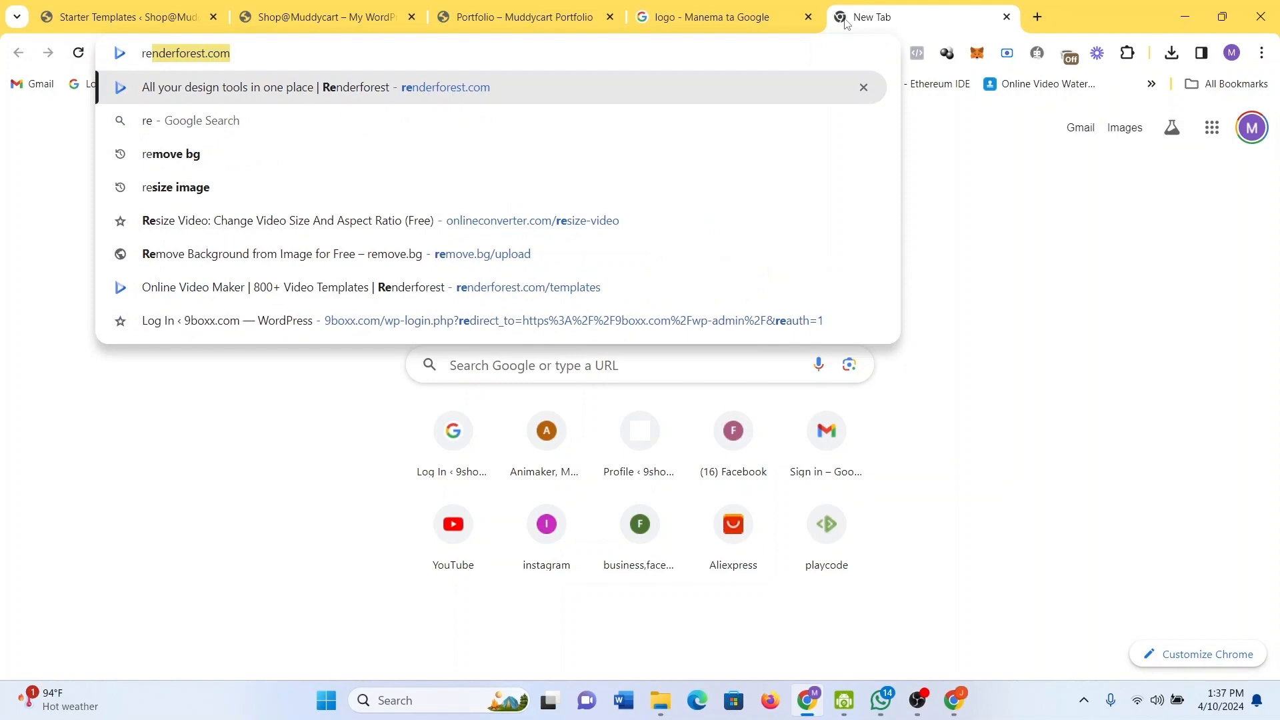
click(570, 167)
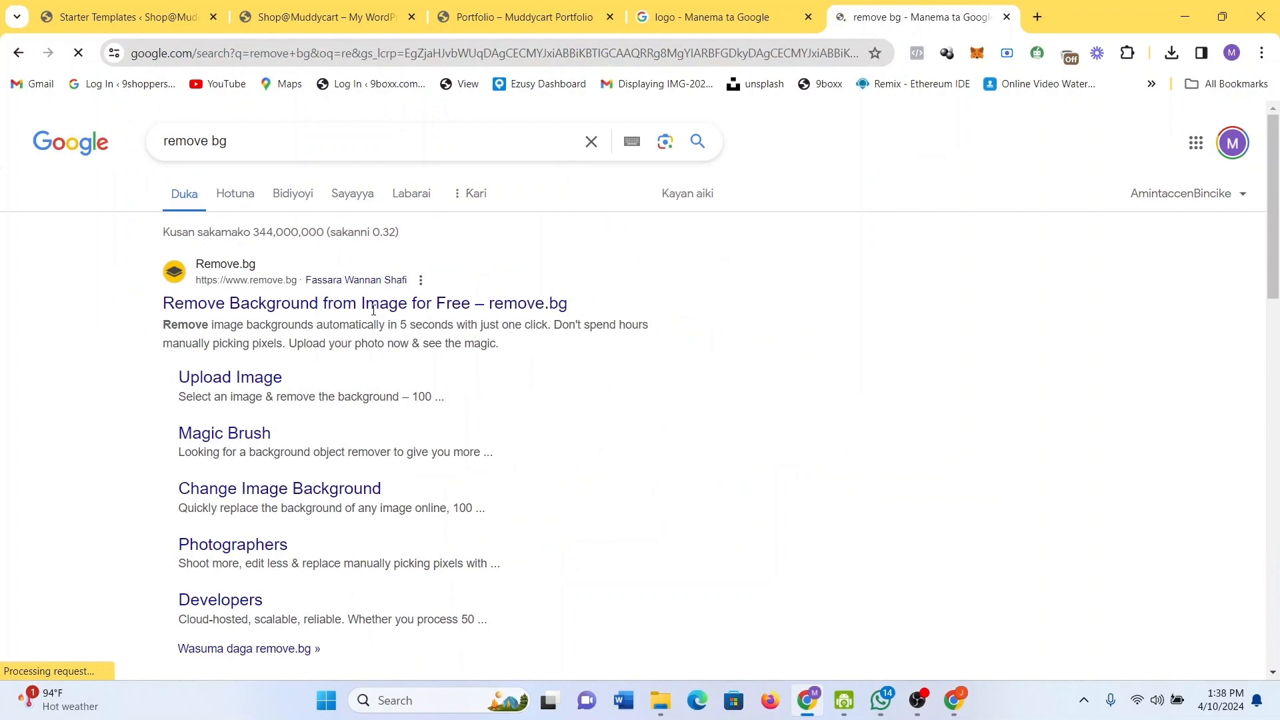
click(258, 378)
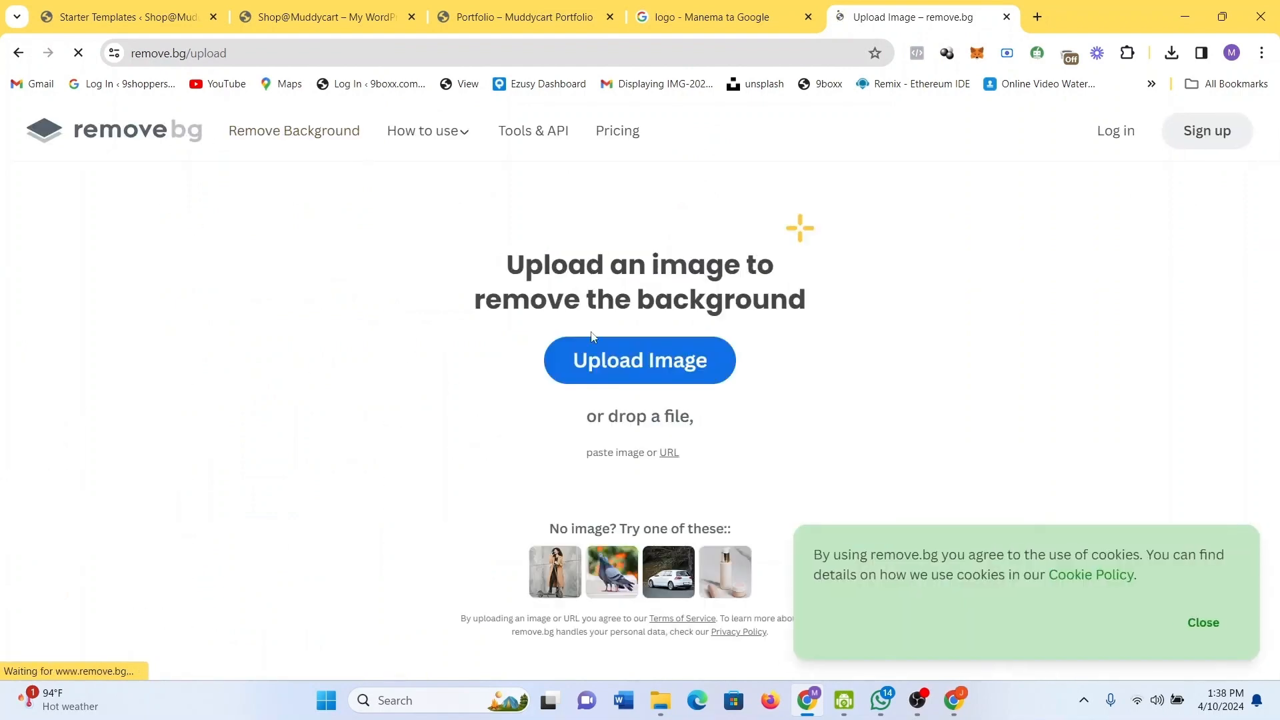
click(625, 351)
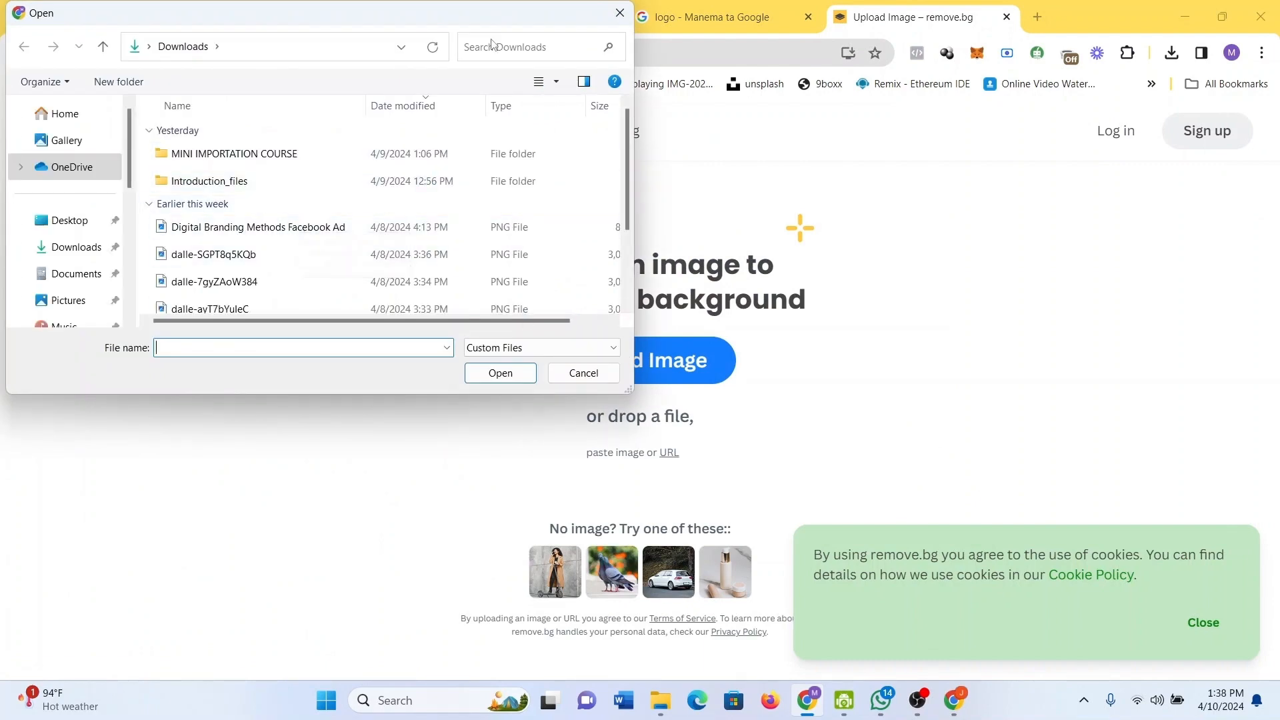
Close the file chooser, return to the logo image results and check recent downloads.
click(621, 13)
click(714, 17)
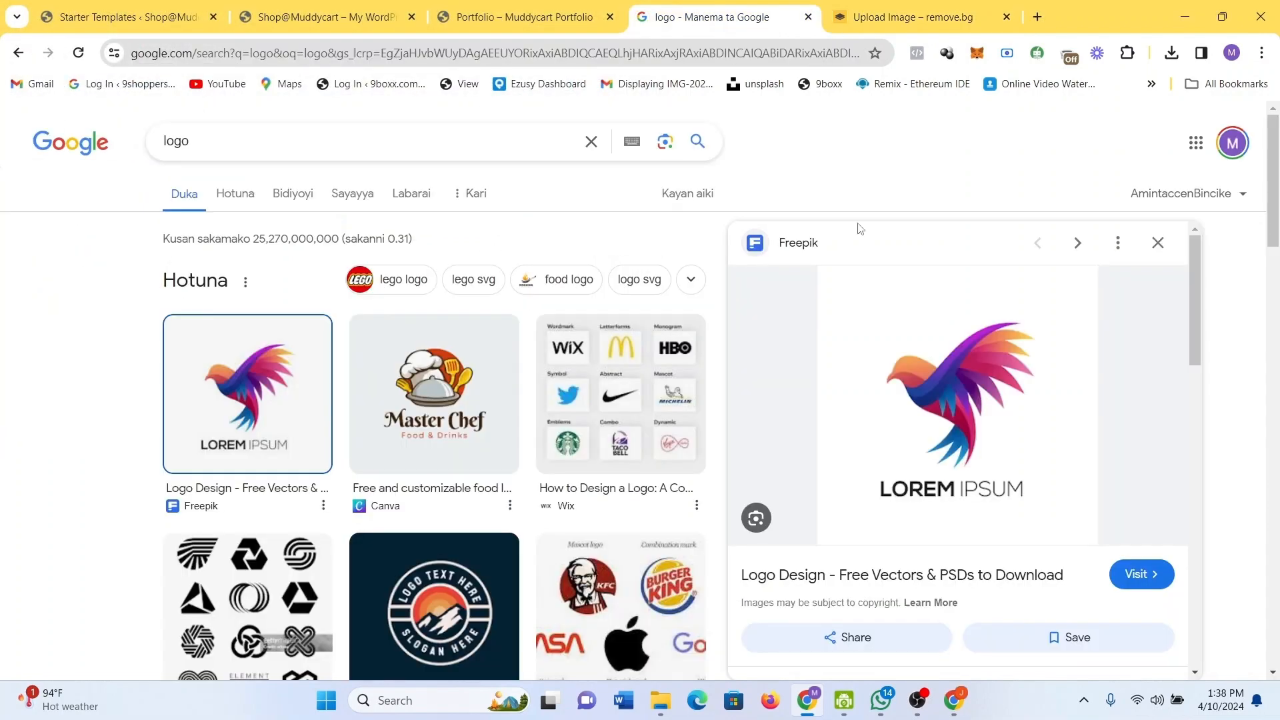
right_click(974, 387)
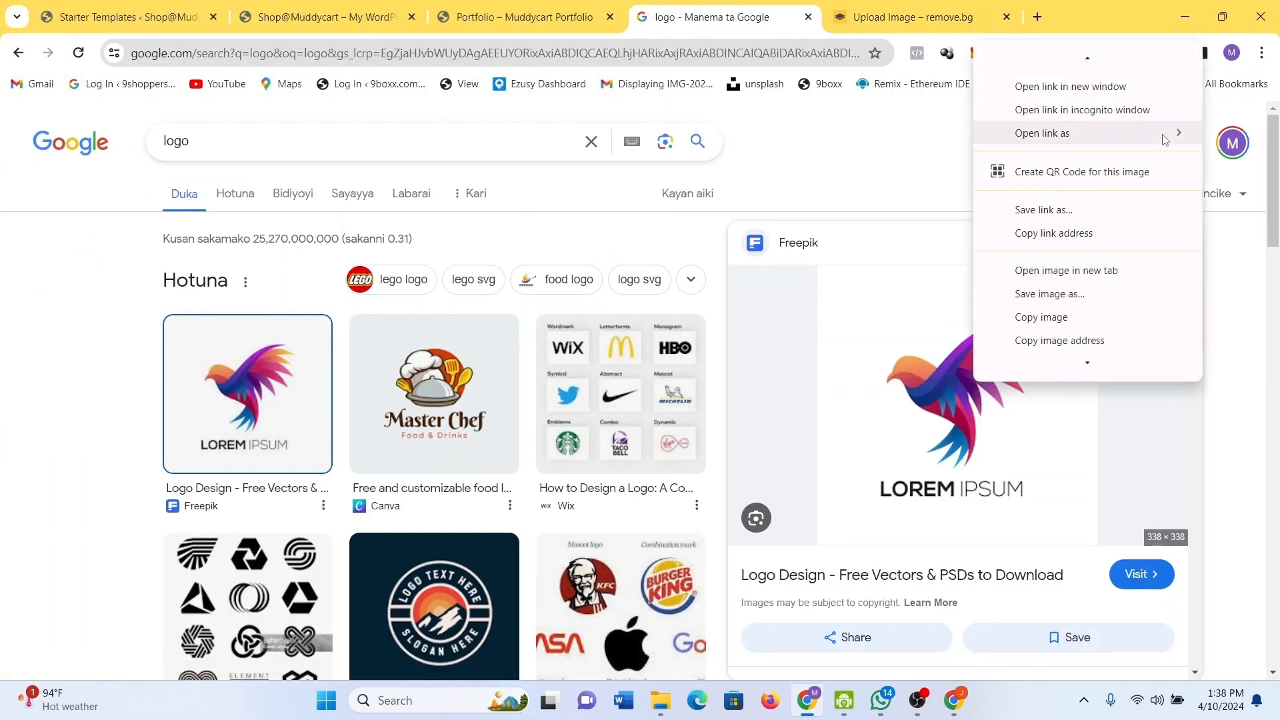
click(1236, 99)
click(1172, 55)
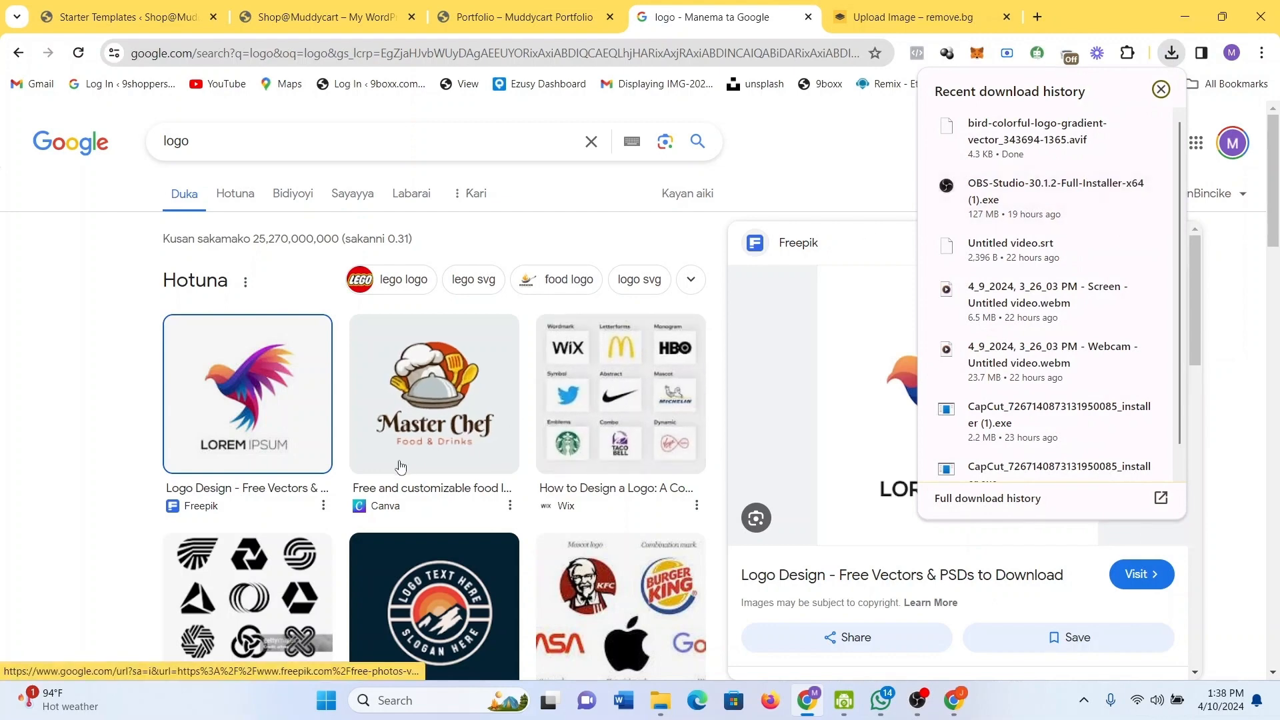
Save the Master Chef logo as download.png in Downloads, then return to remove.bg.
right_click(438, 413)
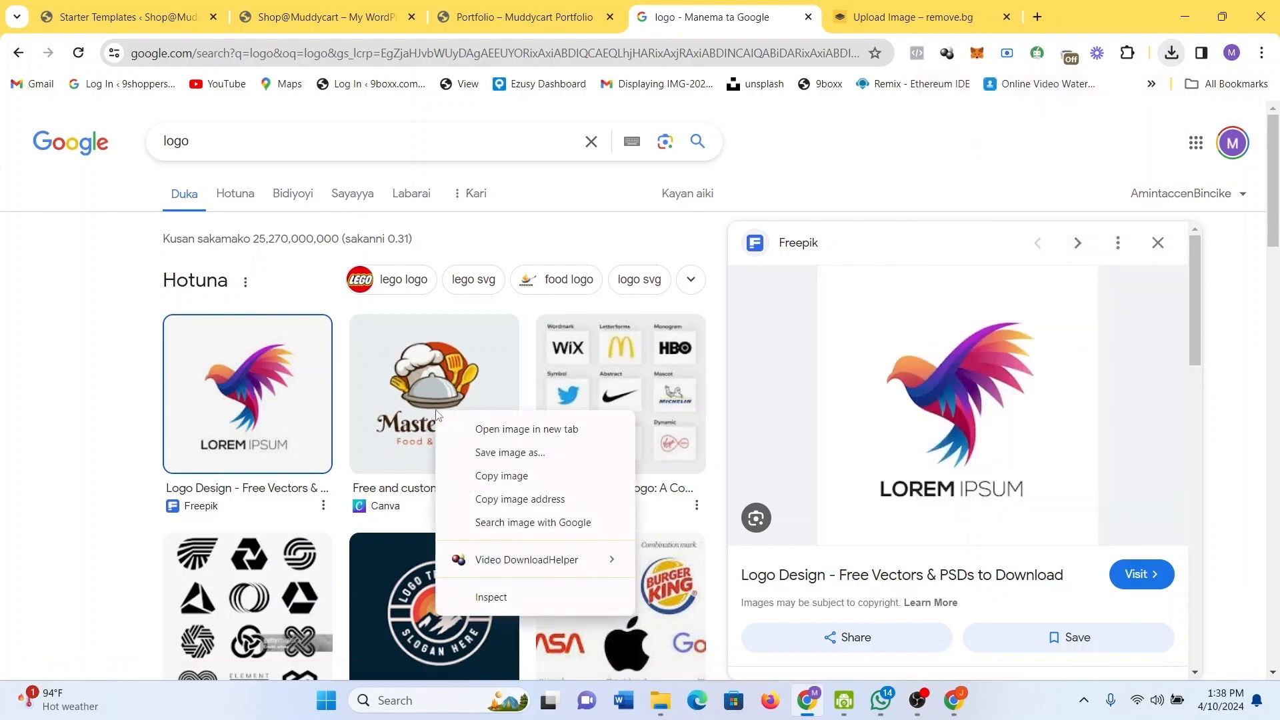
click(525, 452)
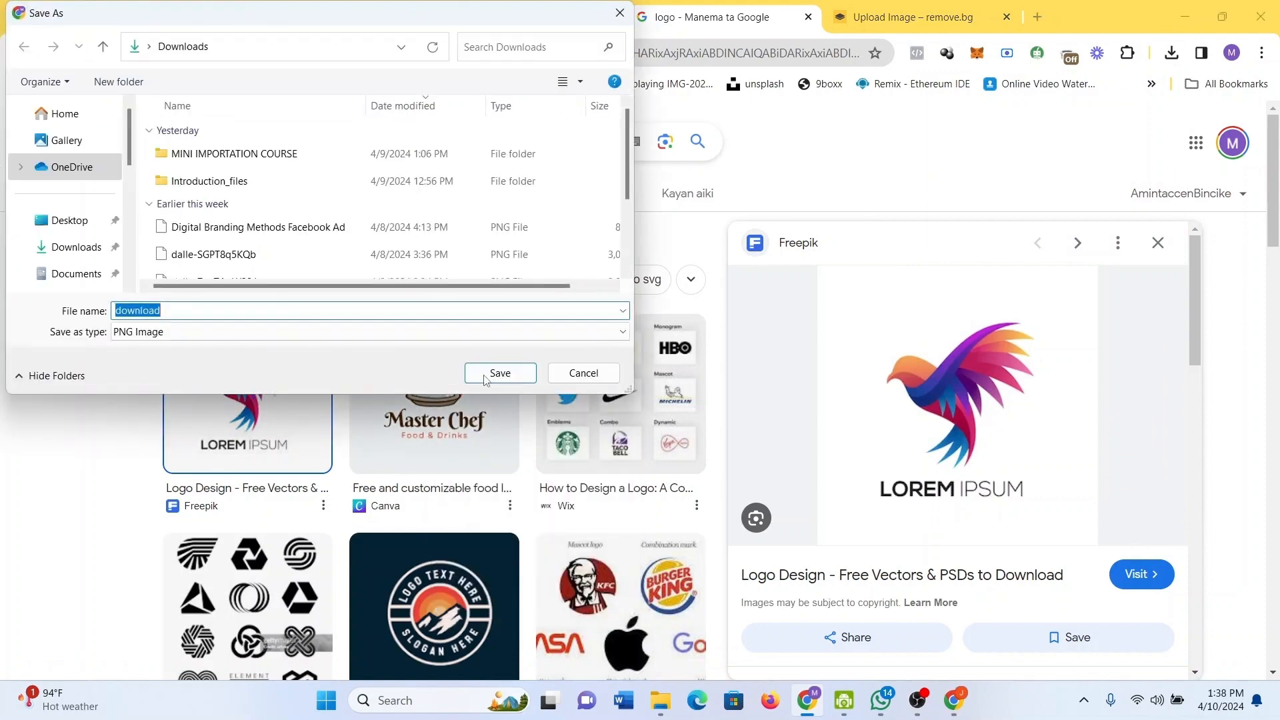
click(484, 374)
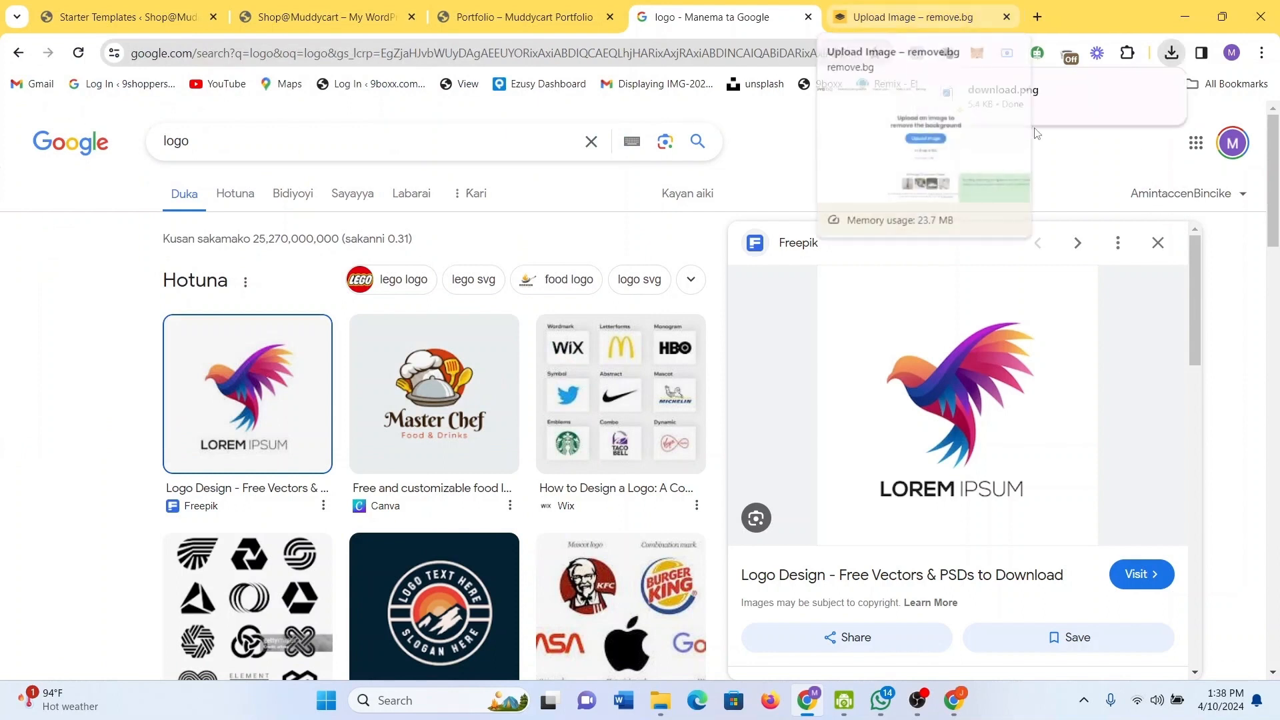
mouse_move(1134, 98)
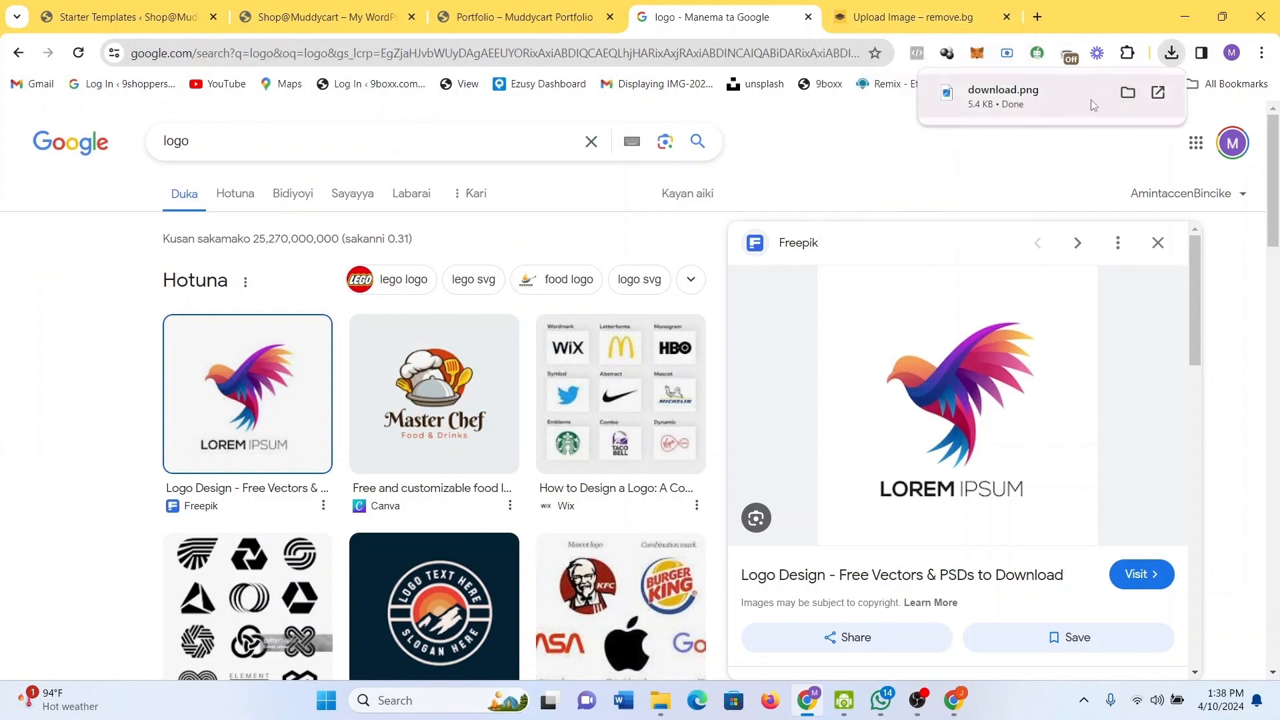
click(1093, 105)
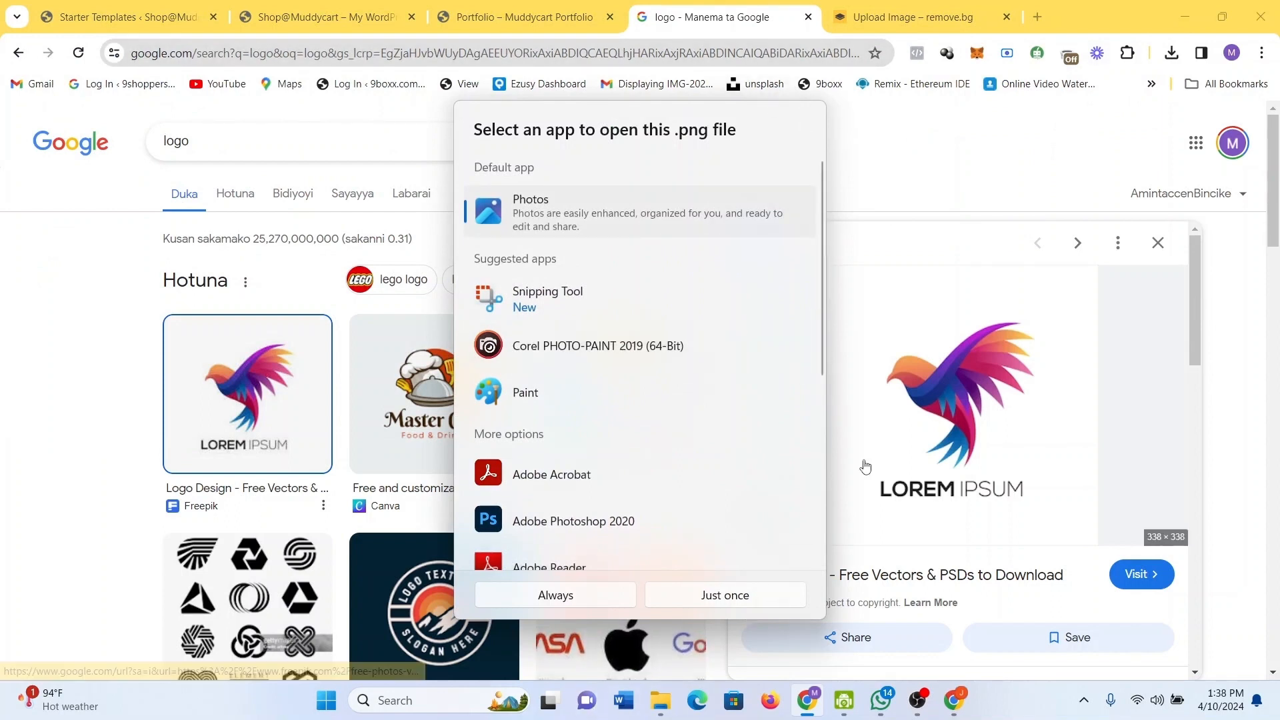
click(947, 143)
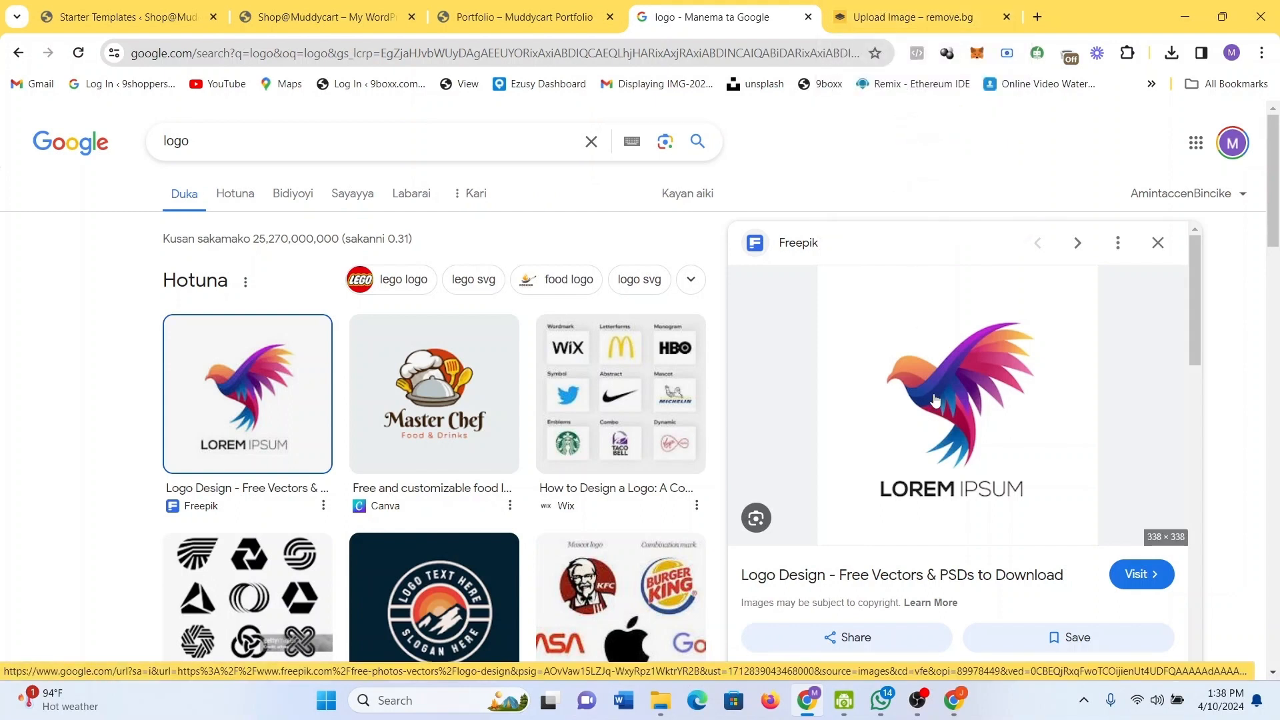
click(884, 6)
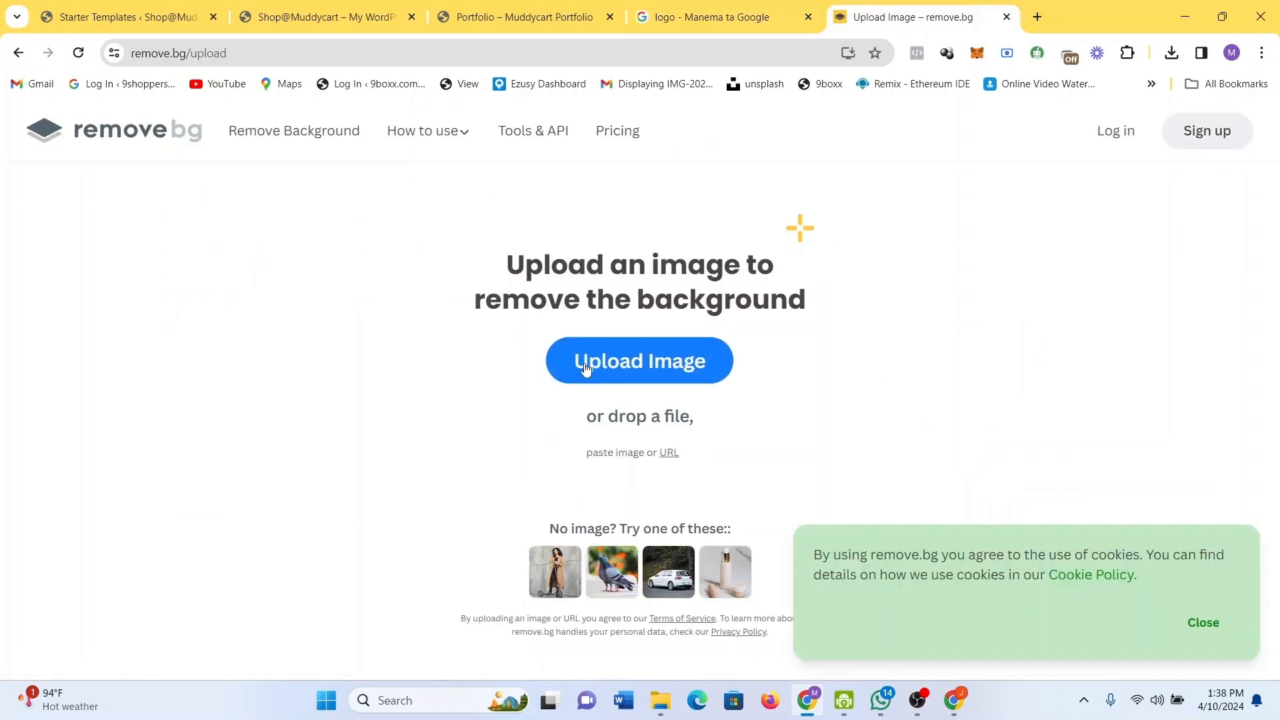
Upload download.png to remove.bg, download download-removebg-preview.png, and close the remove.bg tab.
click(584, 362)
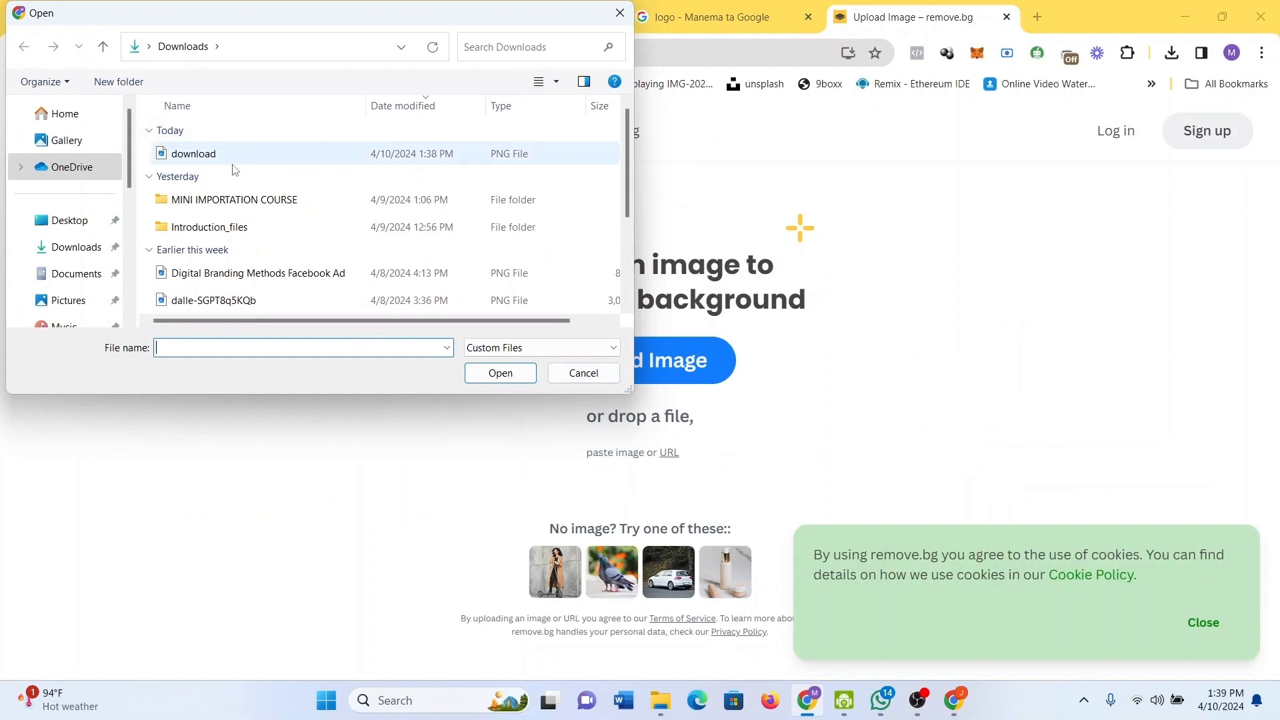
double_click(234, 164)
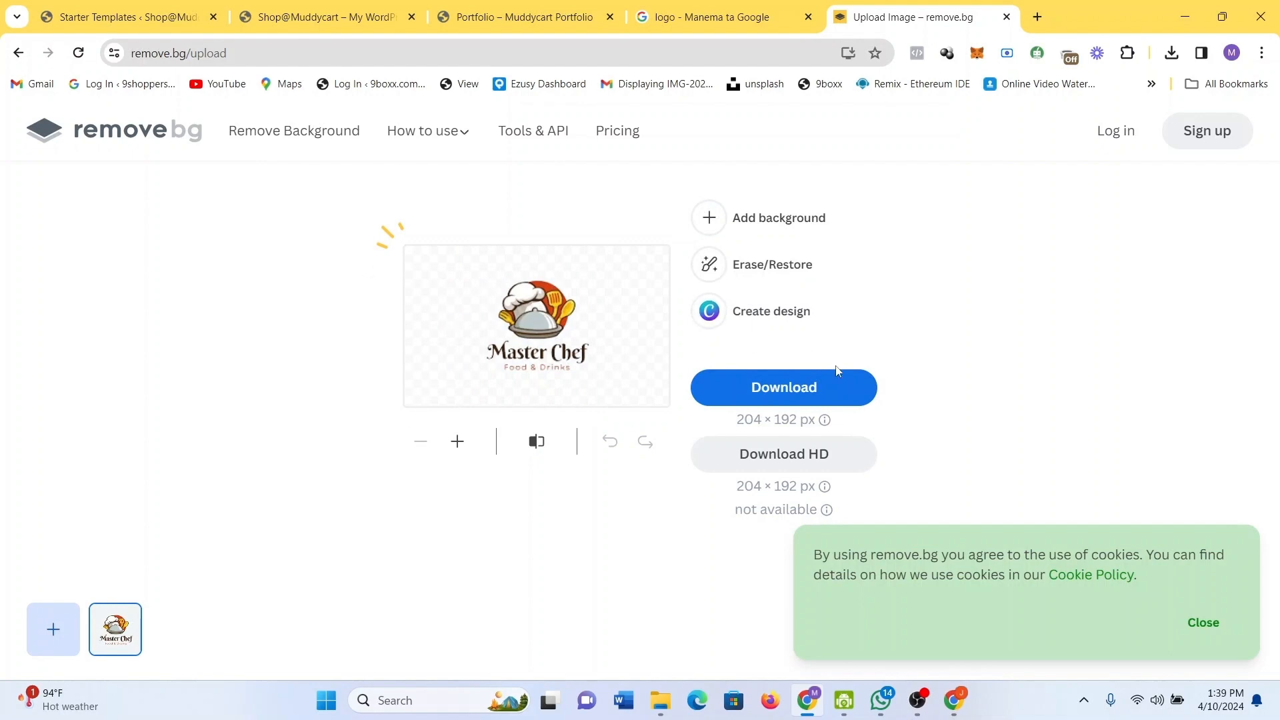
click(827, 390)
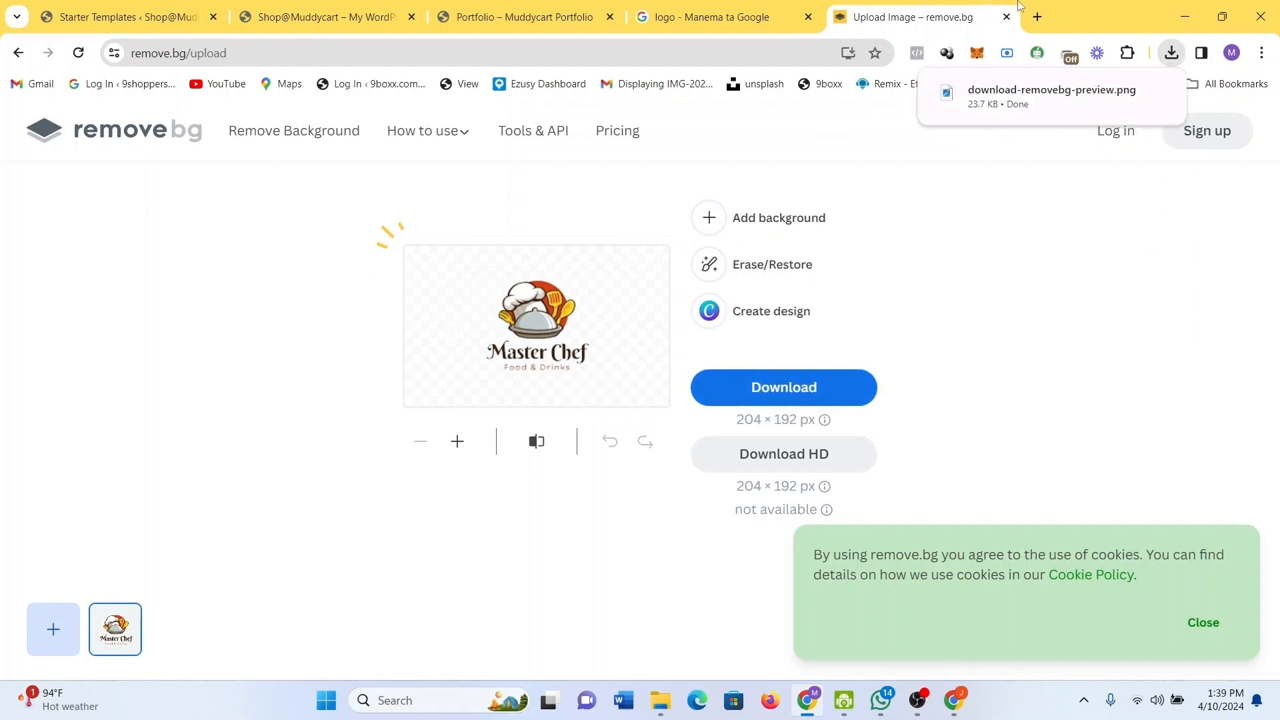
click(1007, 17)
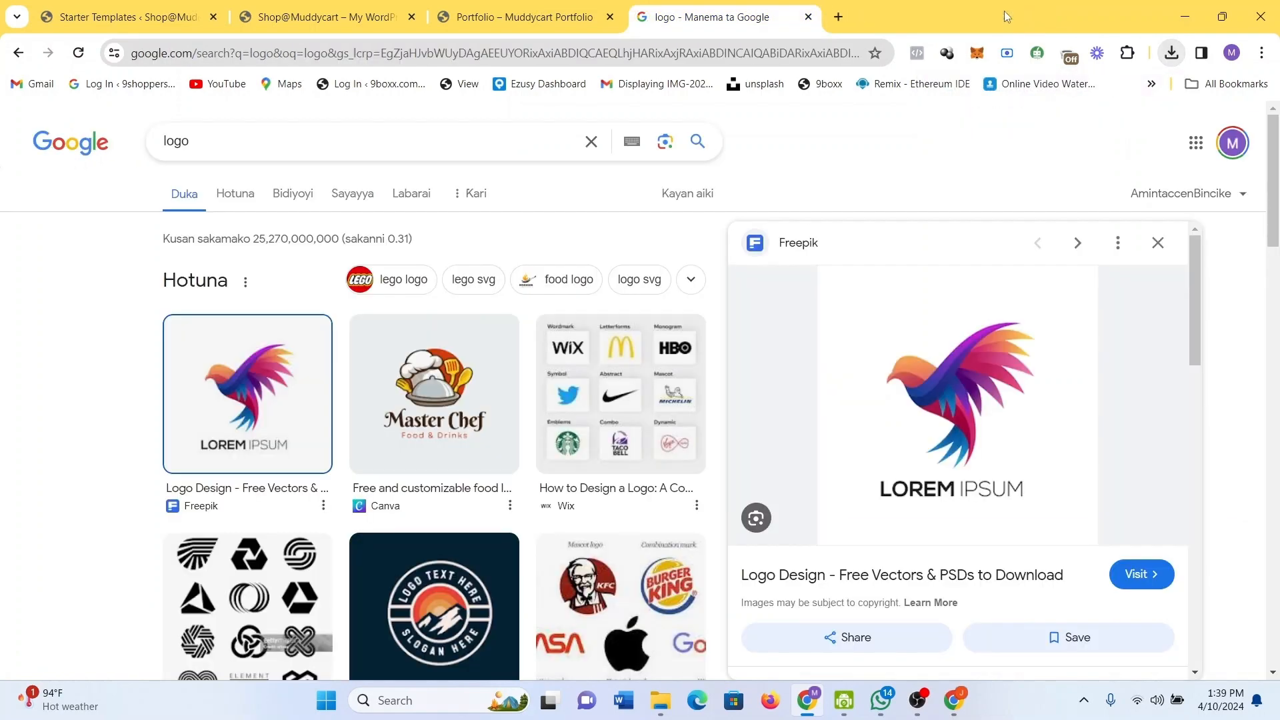
Upload download-removebg-preview.png in Starter Templates and set it as the Brandstore site logo.
click(808, 17)
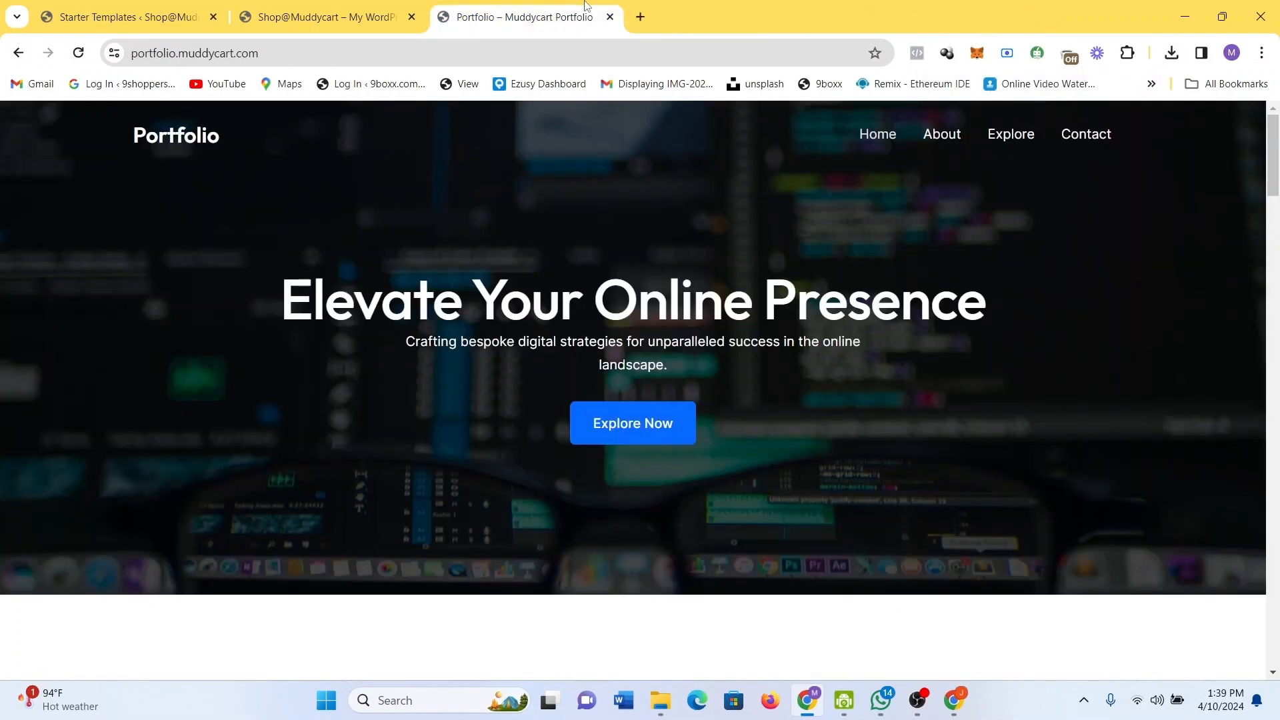
click(339, 14)
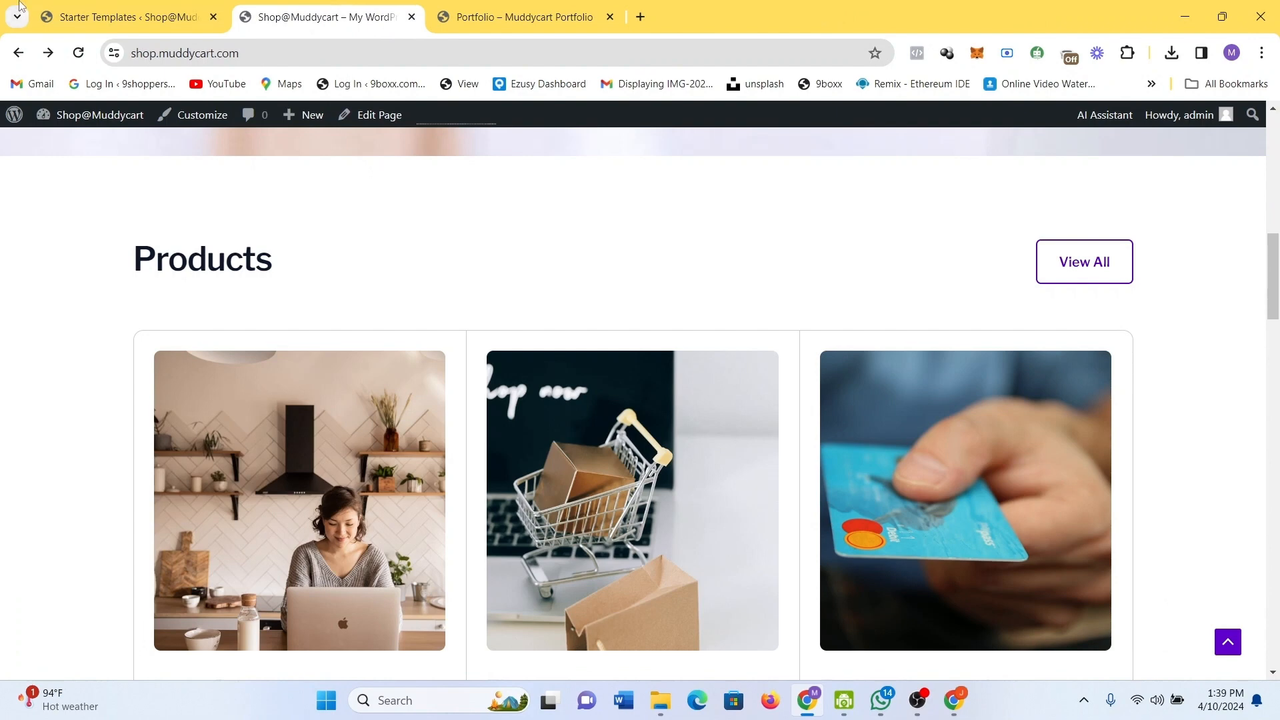
click(120, 17)
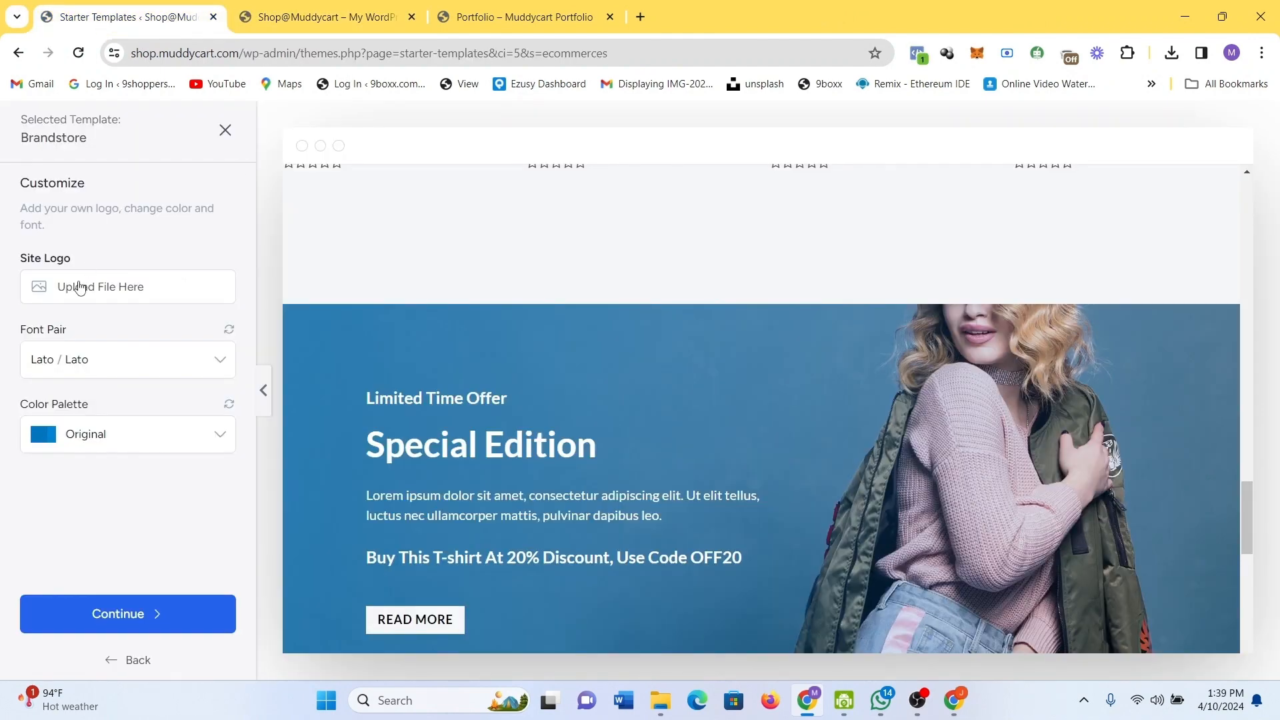
click(79, 287)
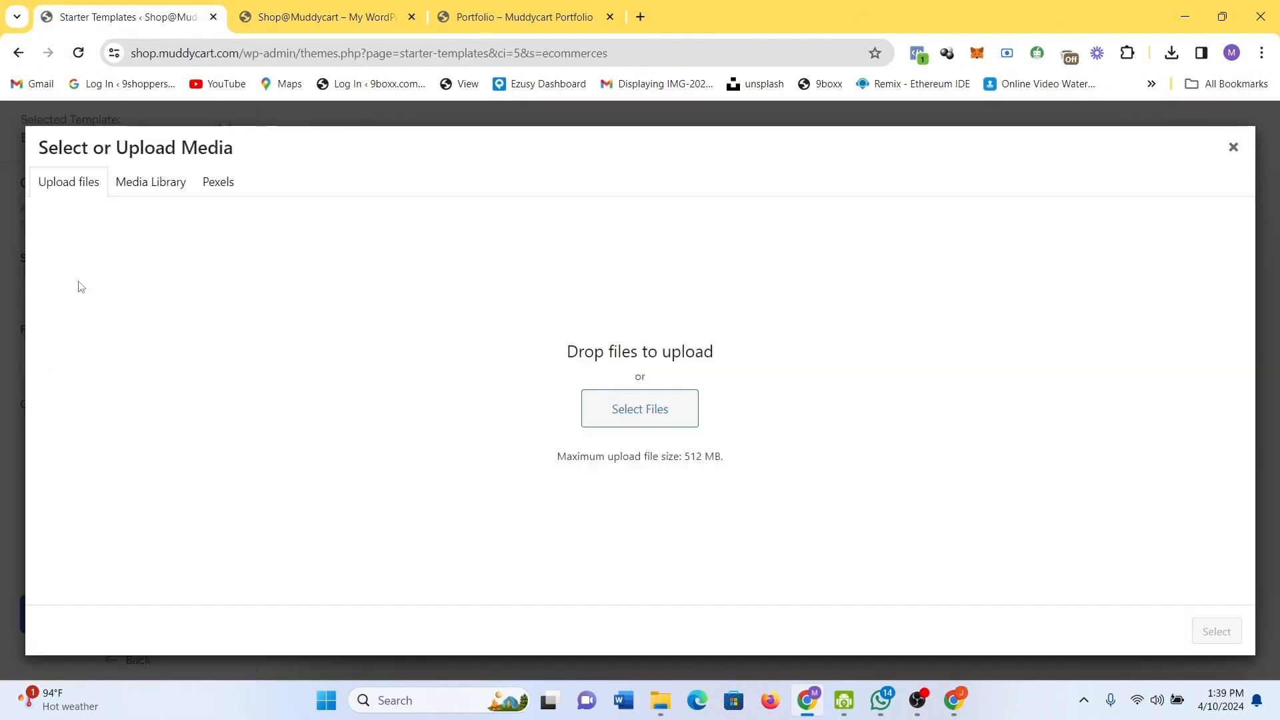
click(609, 406)
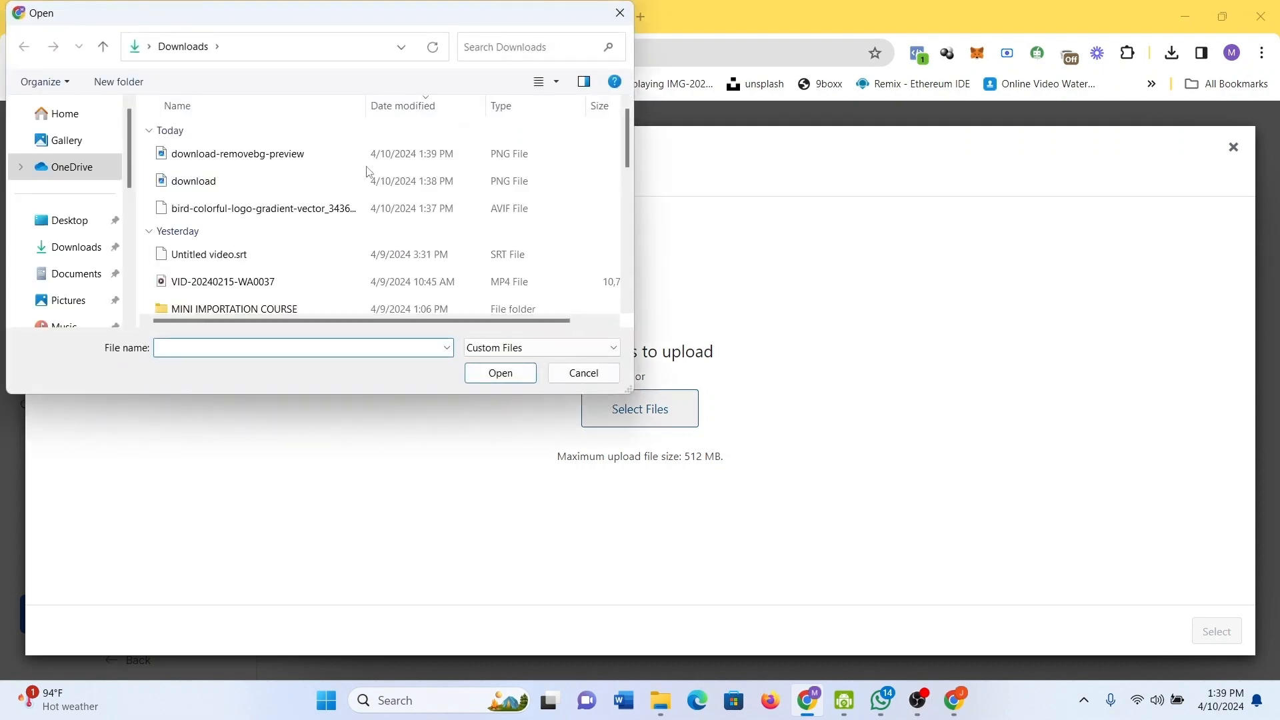
double_click(339, 159)
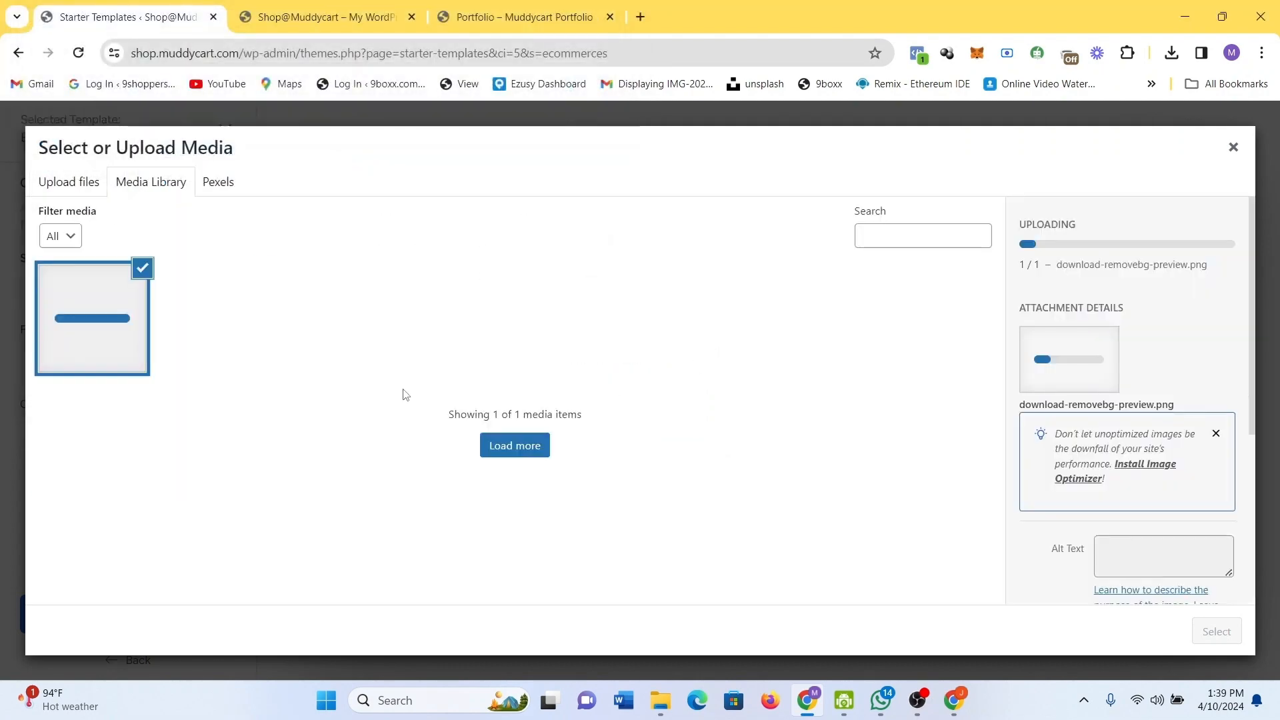
click(532, 448)
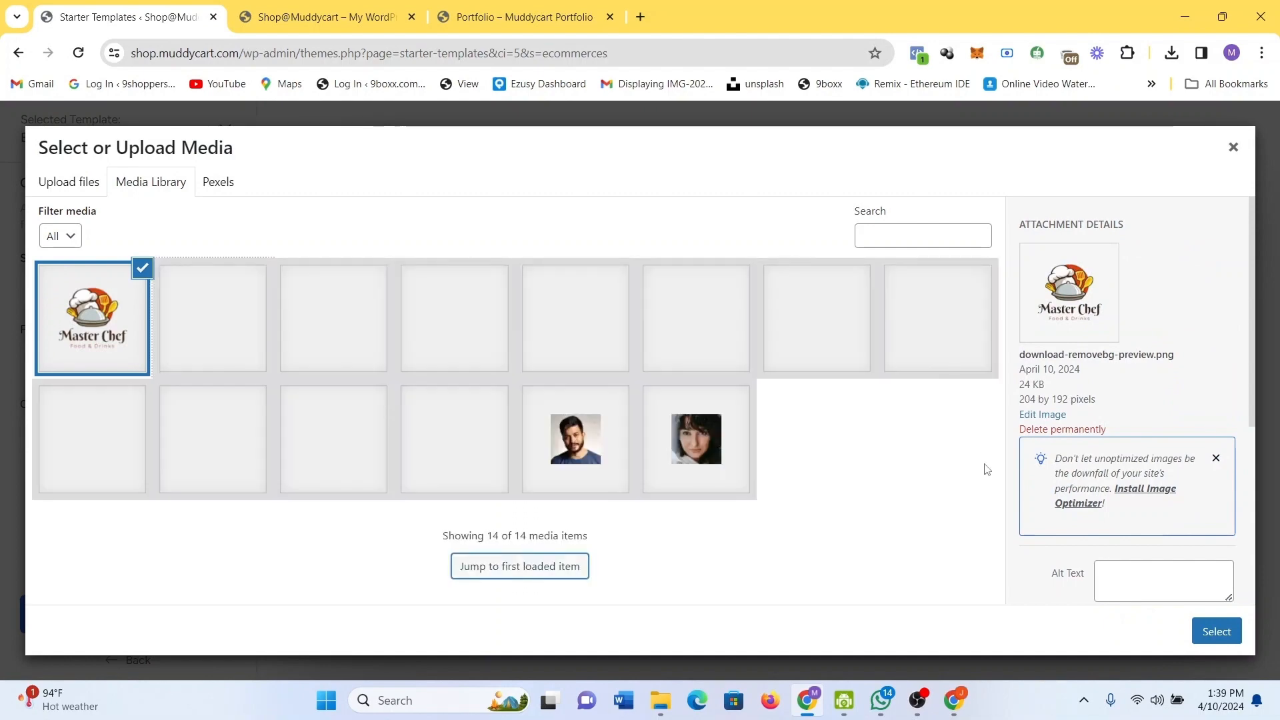
click(1216, 631)
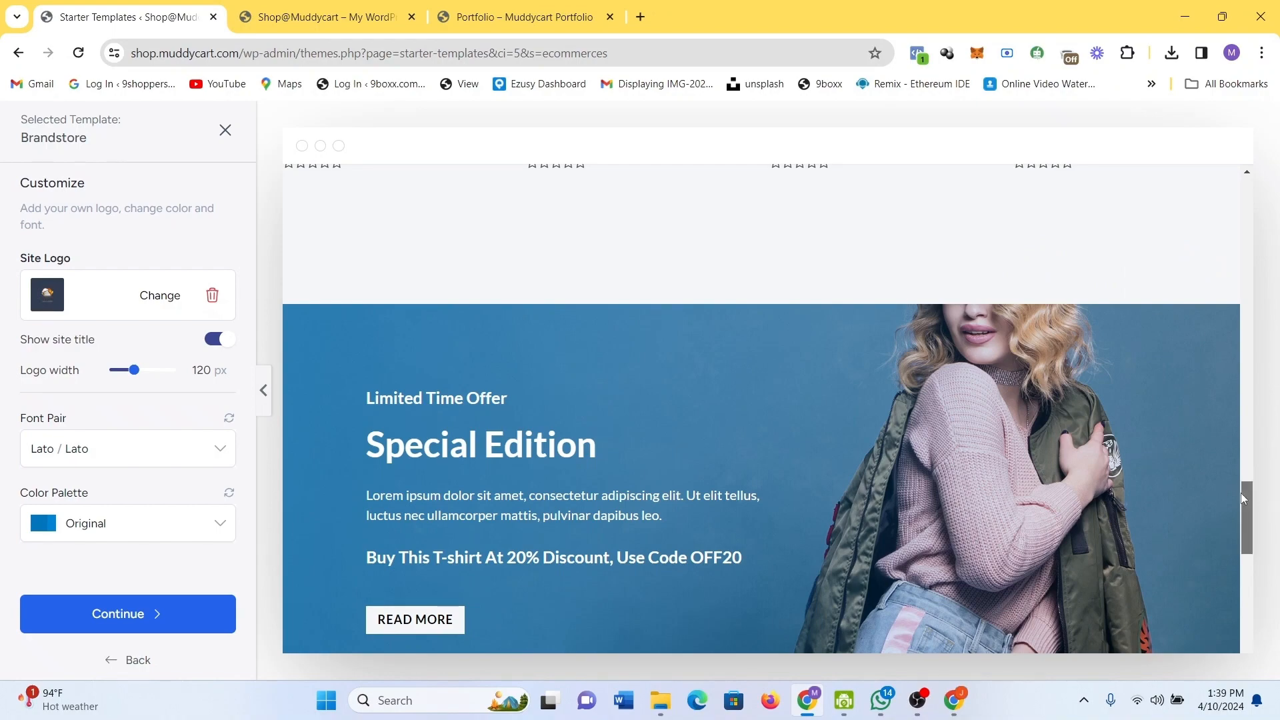
drag(1244, 493, 1251, 195)
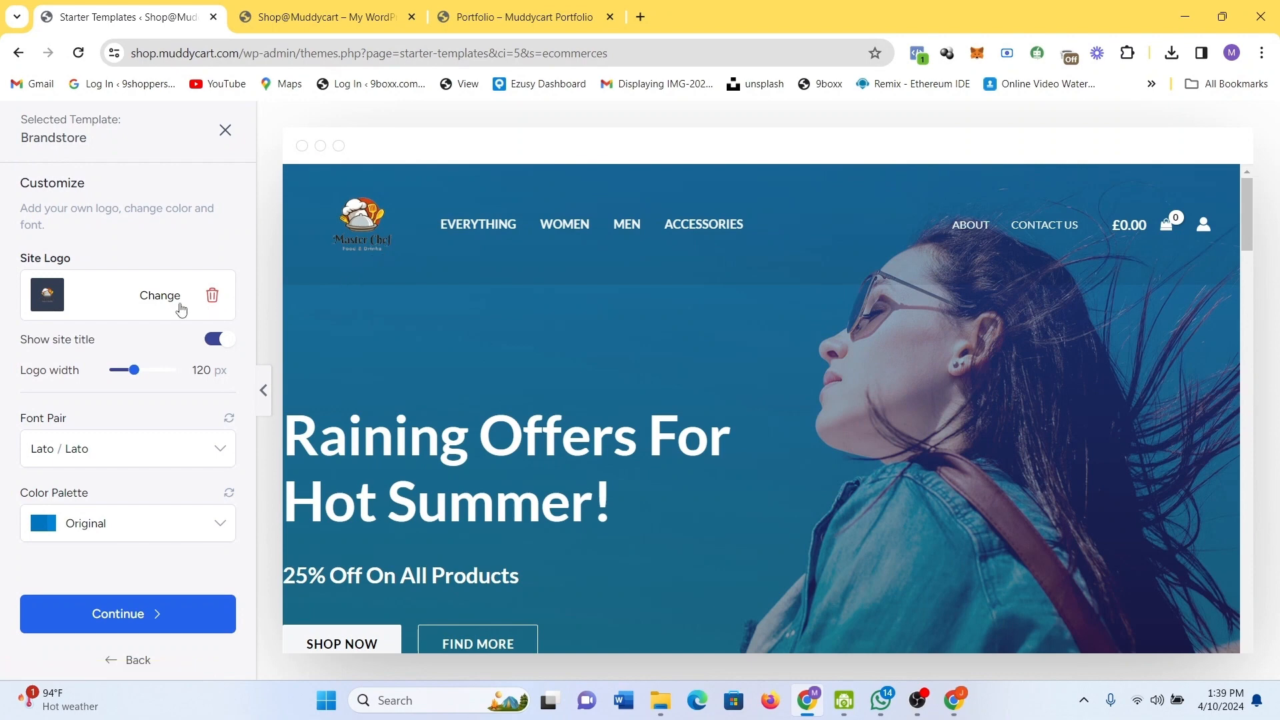
click(175, 303)
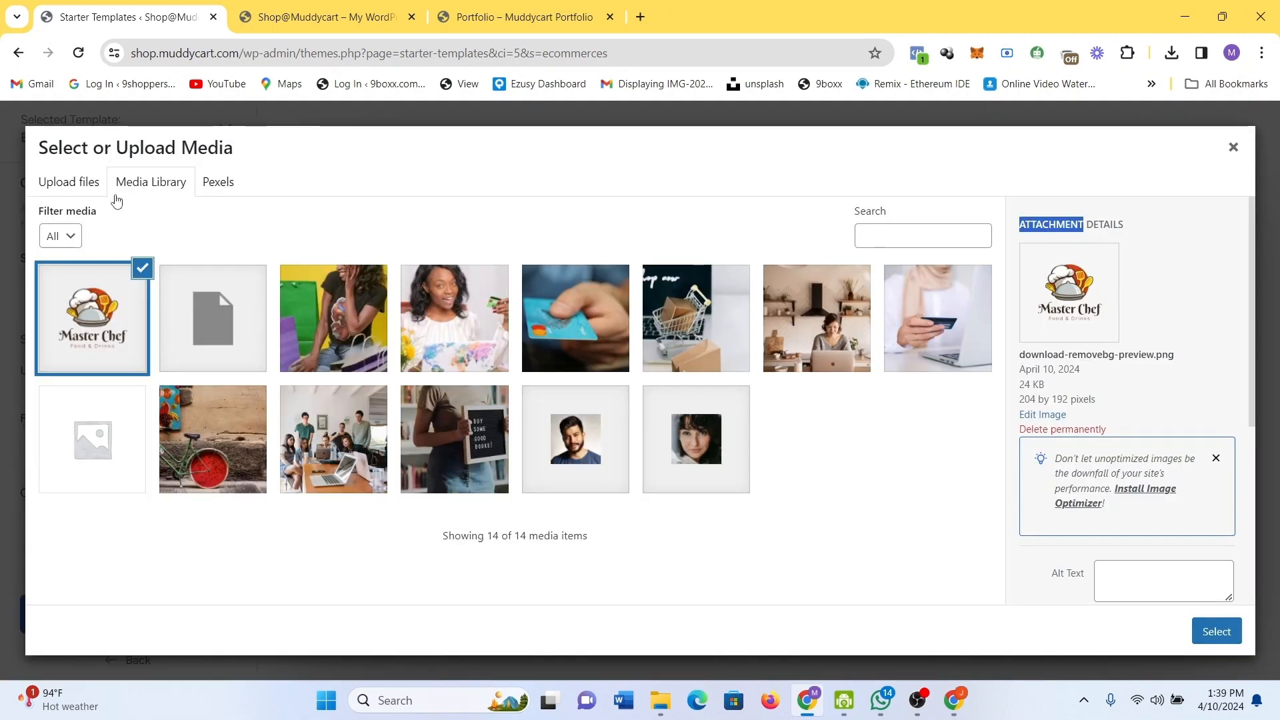
Upload the original download.png and apply it as the site logo.
click(63, 180)
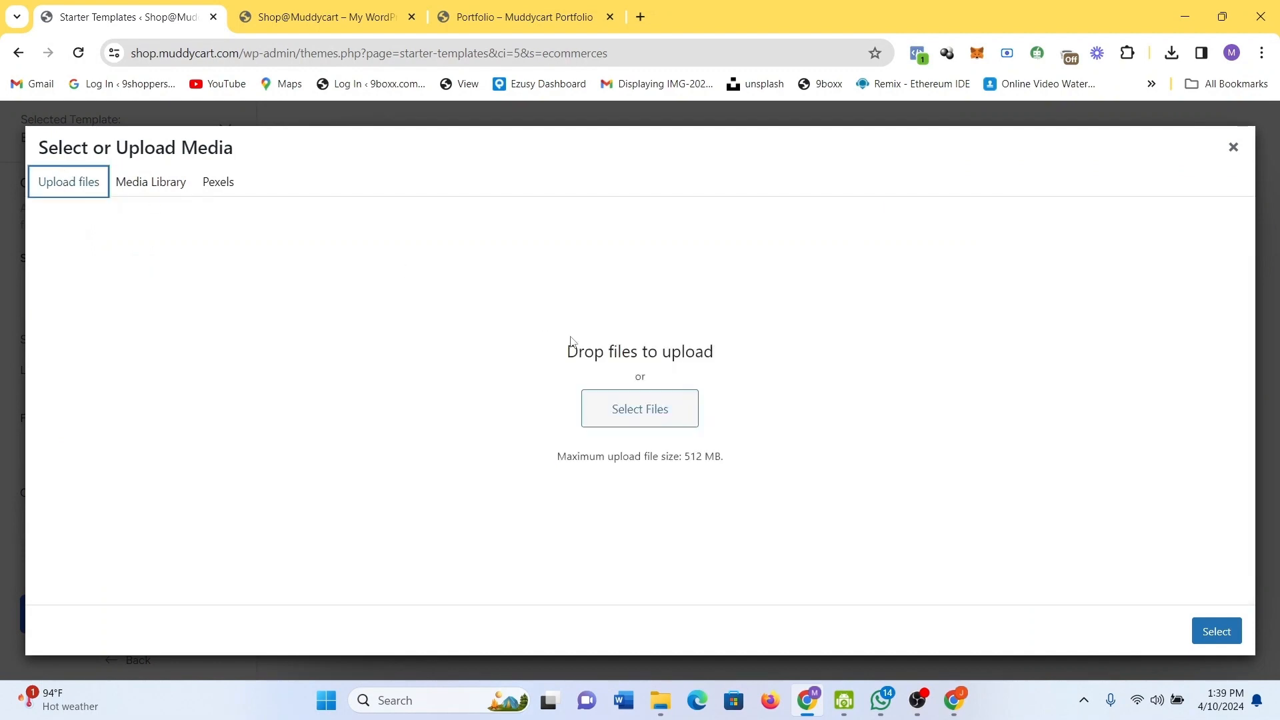
click(611, 409)
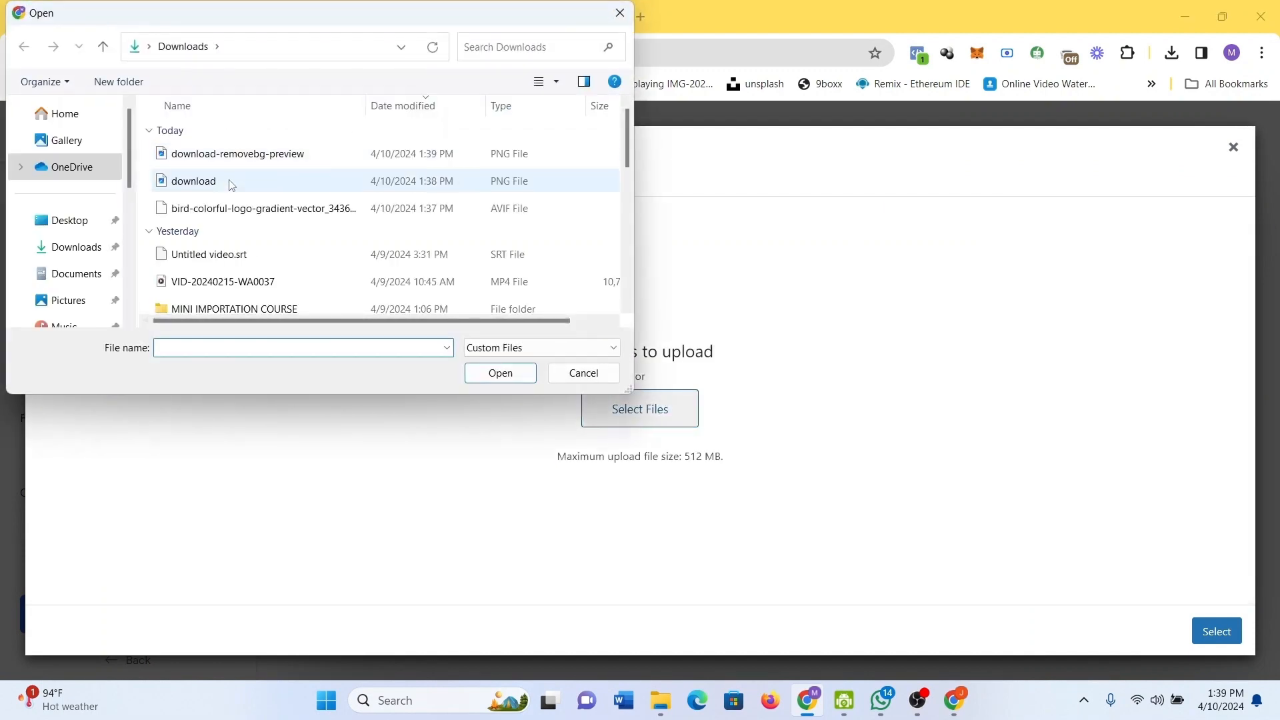
double_click(231, 182)
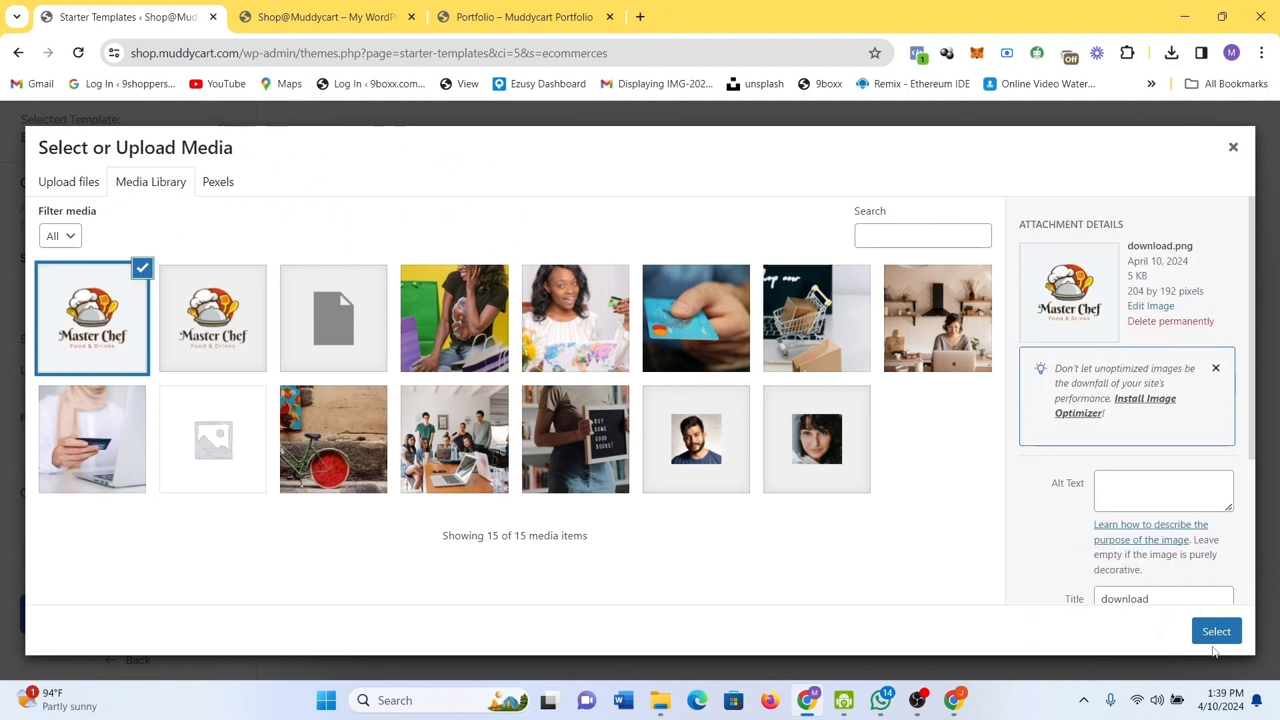
click(1215, 634)
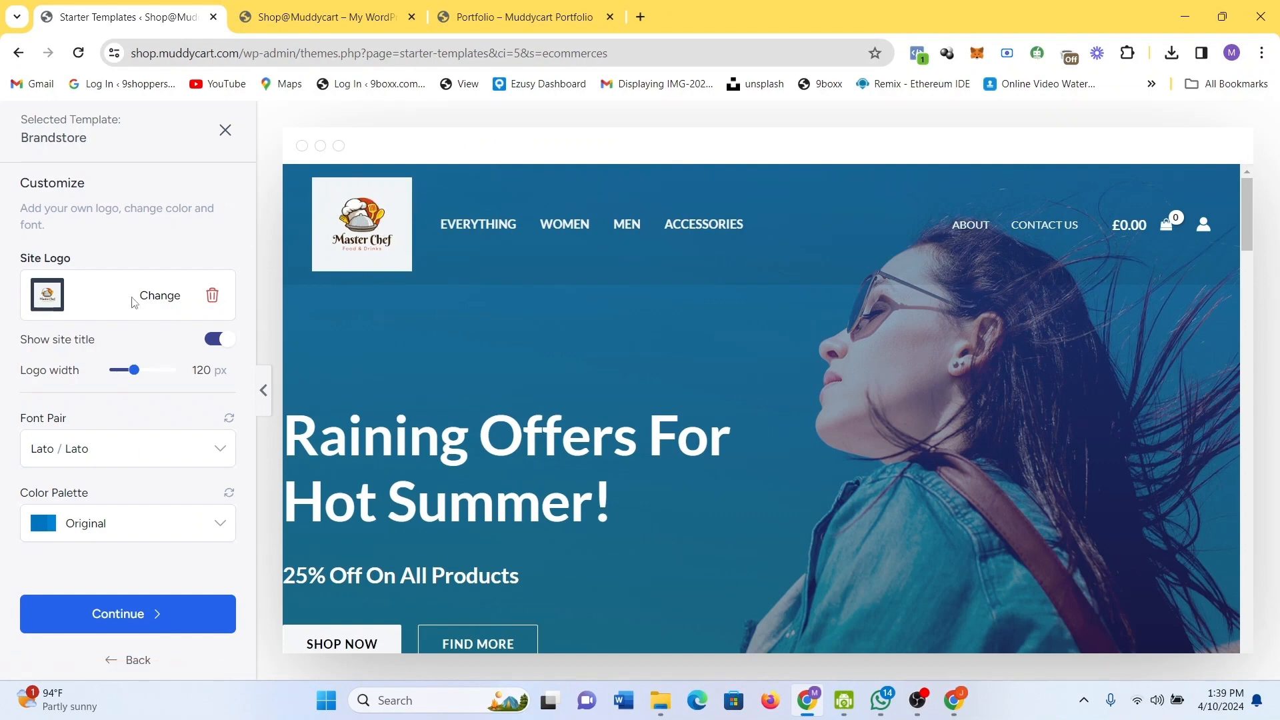
Switch back to the transparent download-removebg-preview logo, widen it to 133 px, and continue.
click(164, 300)
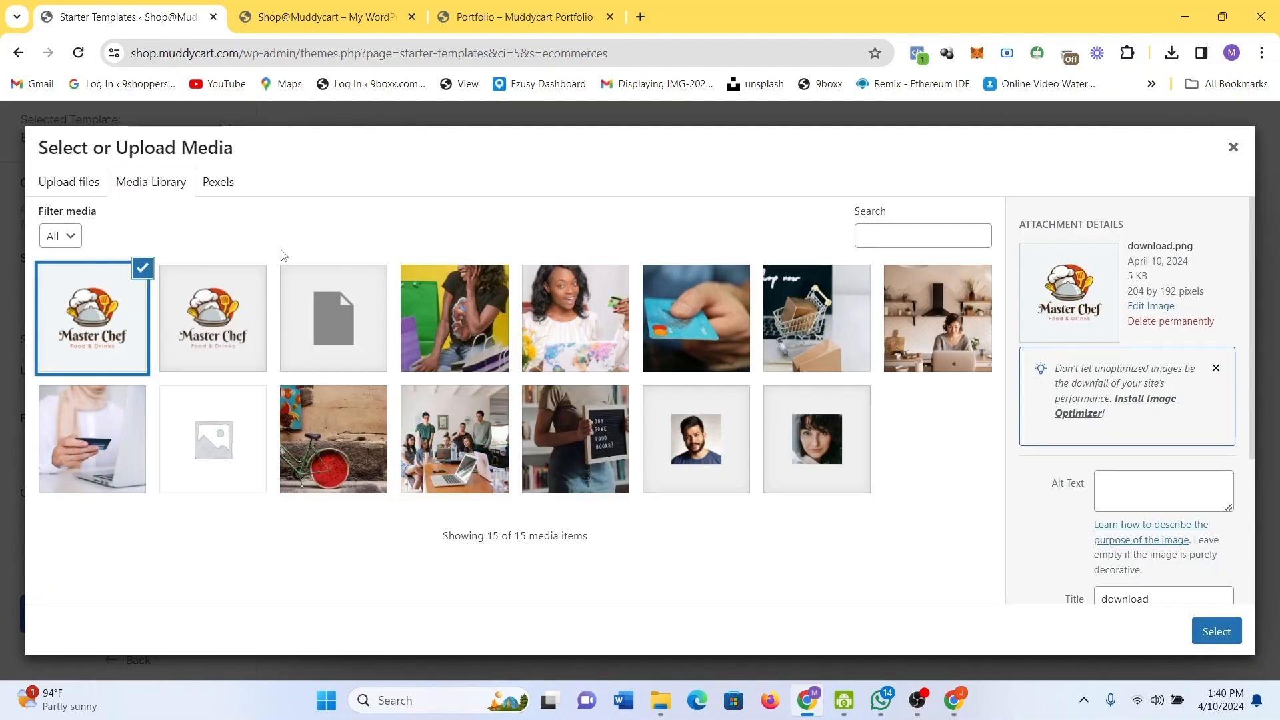
click(253, 288)
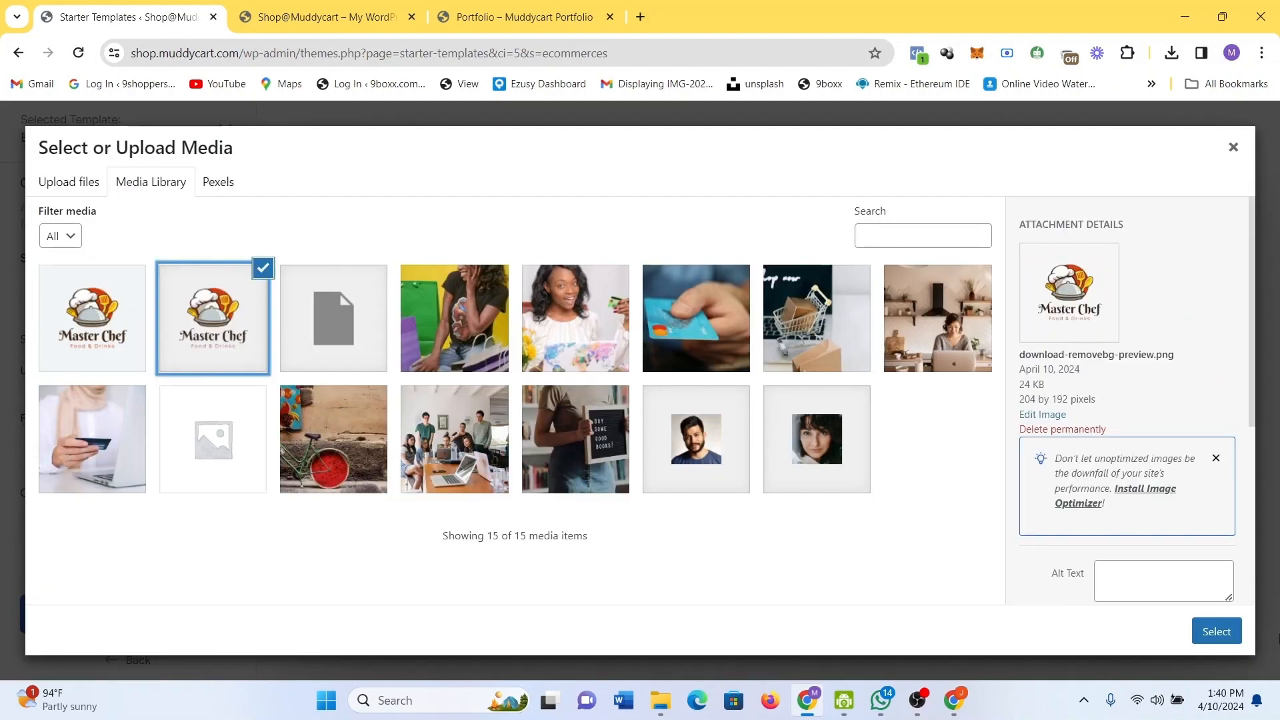
click(1222, 633)
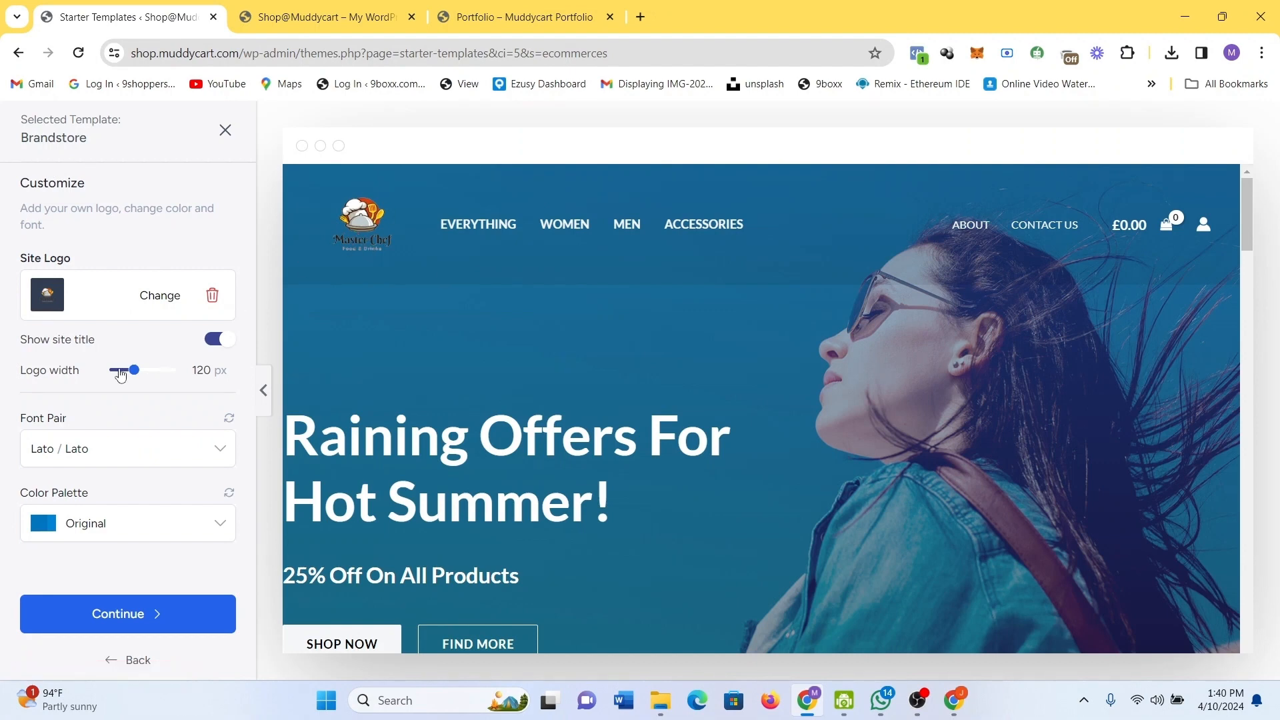
mouse_move(134, 372)
mouse_down()
mouse_move(180, 377)
mouse_move(139, 382)
mouse_up()
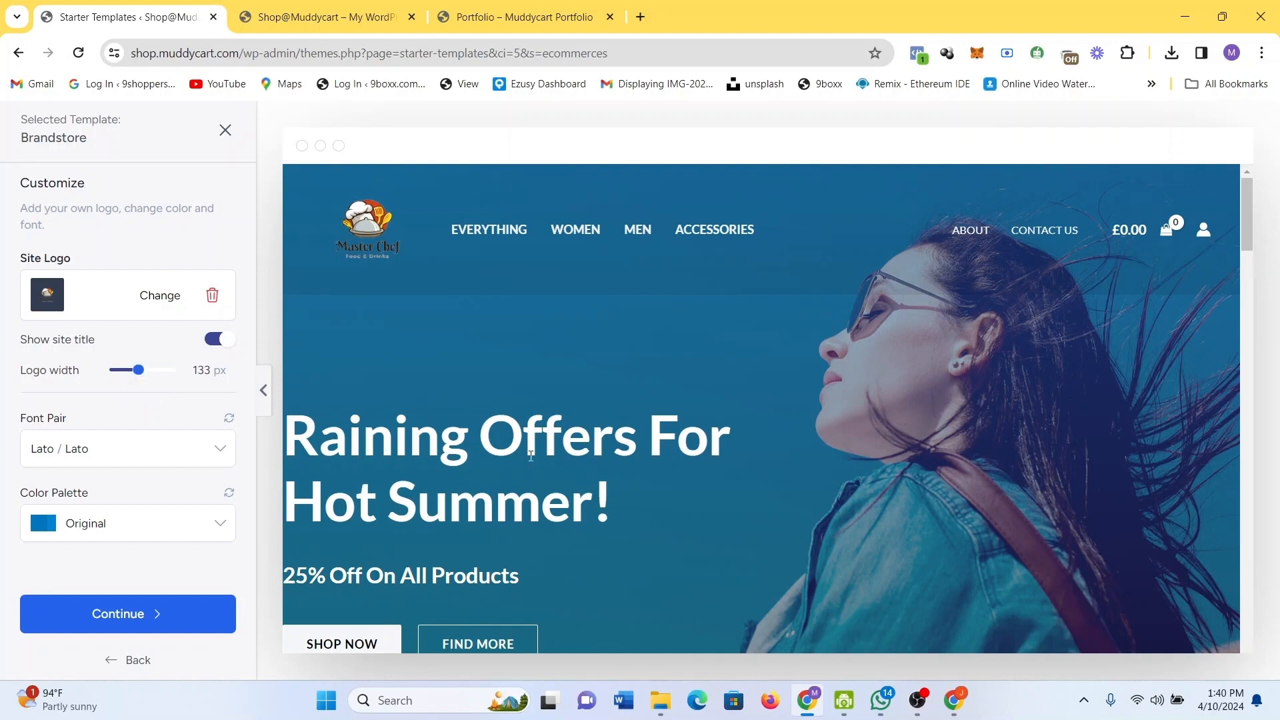
click(105, 628)
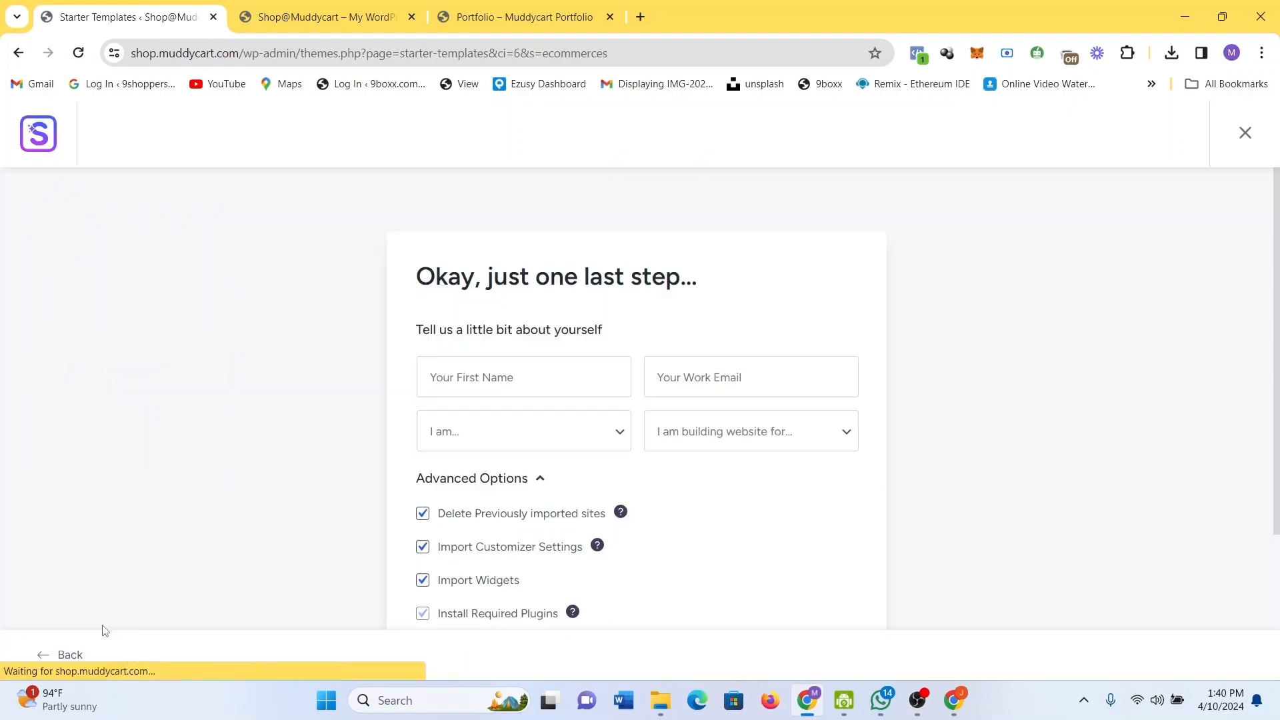
Autofill the first name and work e-mail fields on the final details form.
click(555, 376)
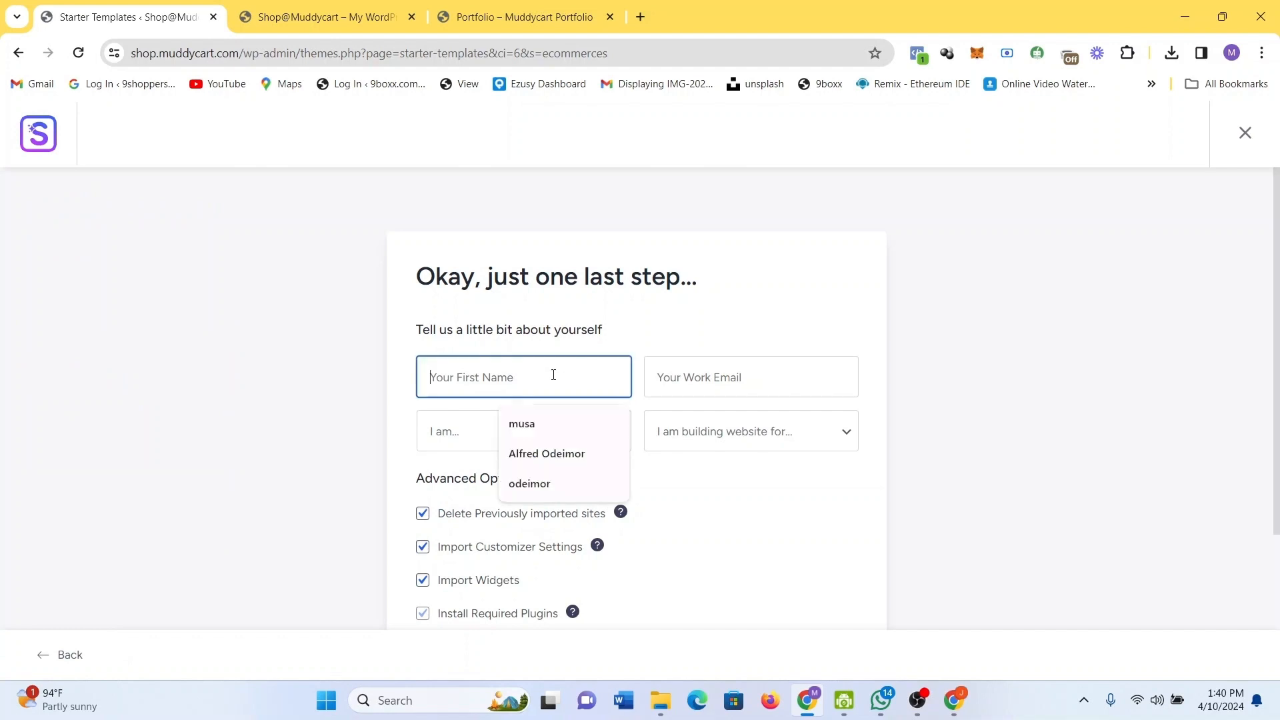
click(568, 434)
click(693, 393)
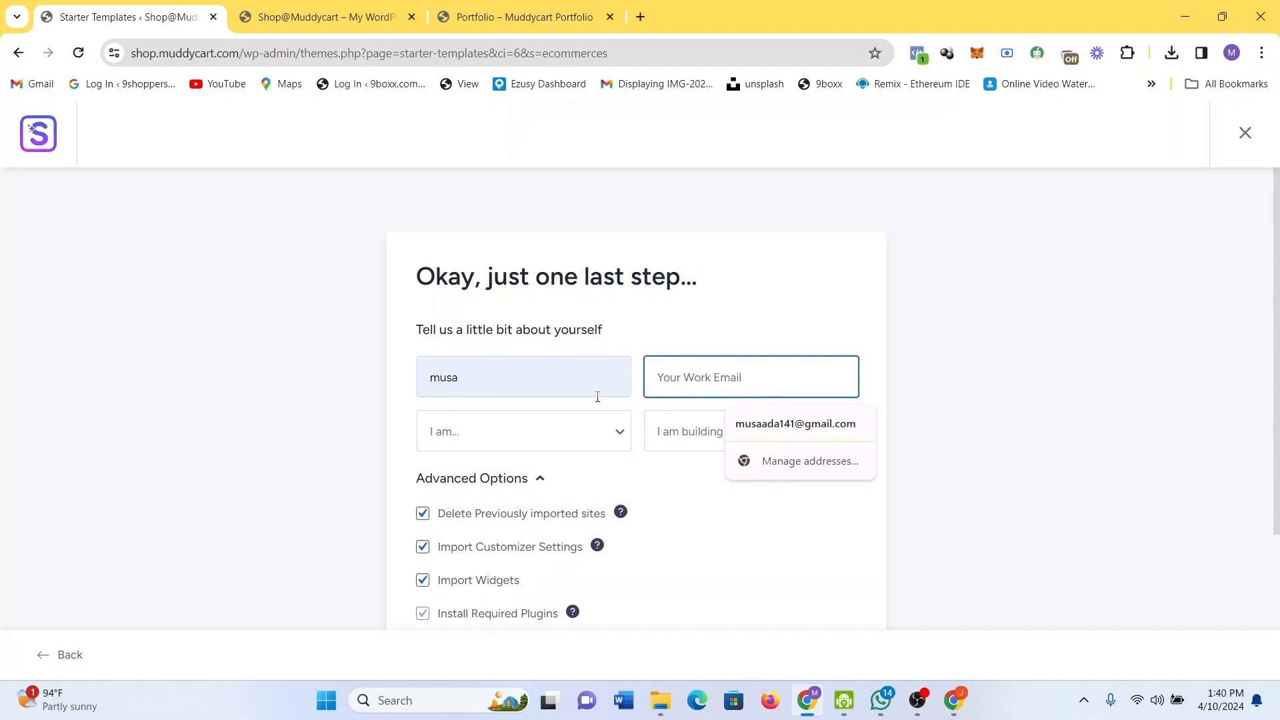
click(794, 424)
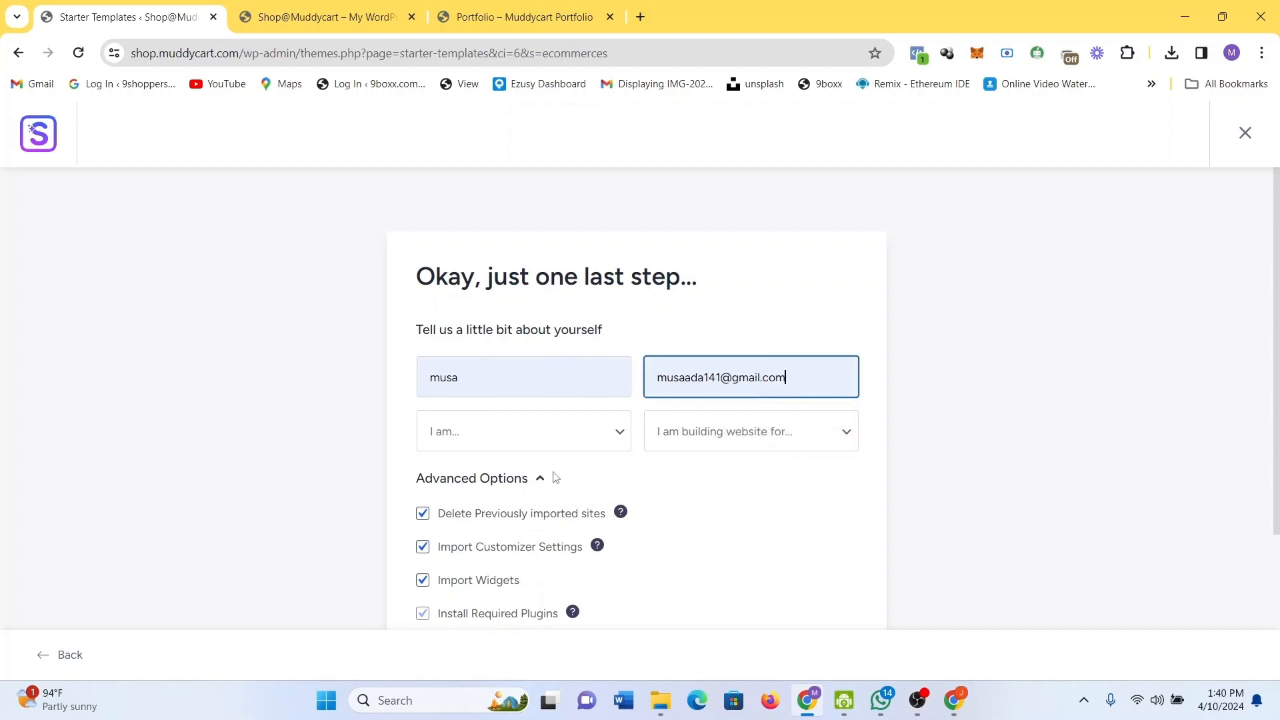
Choose Beginner experience and Myself/My Company audience, then submit to build the website.
click(517, 449)
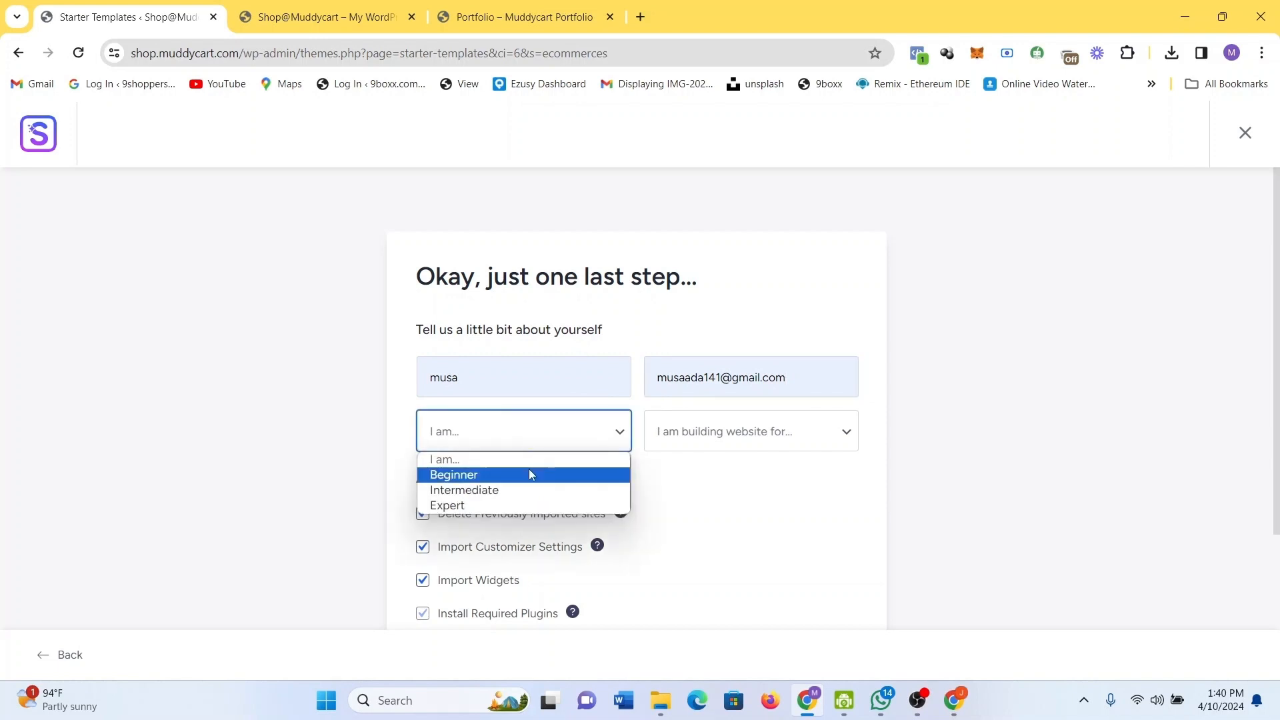
click(530, 473)
click(672, 443)
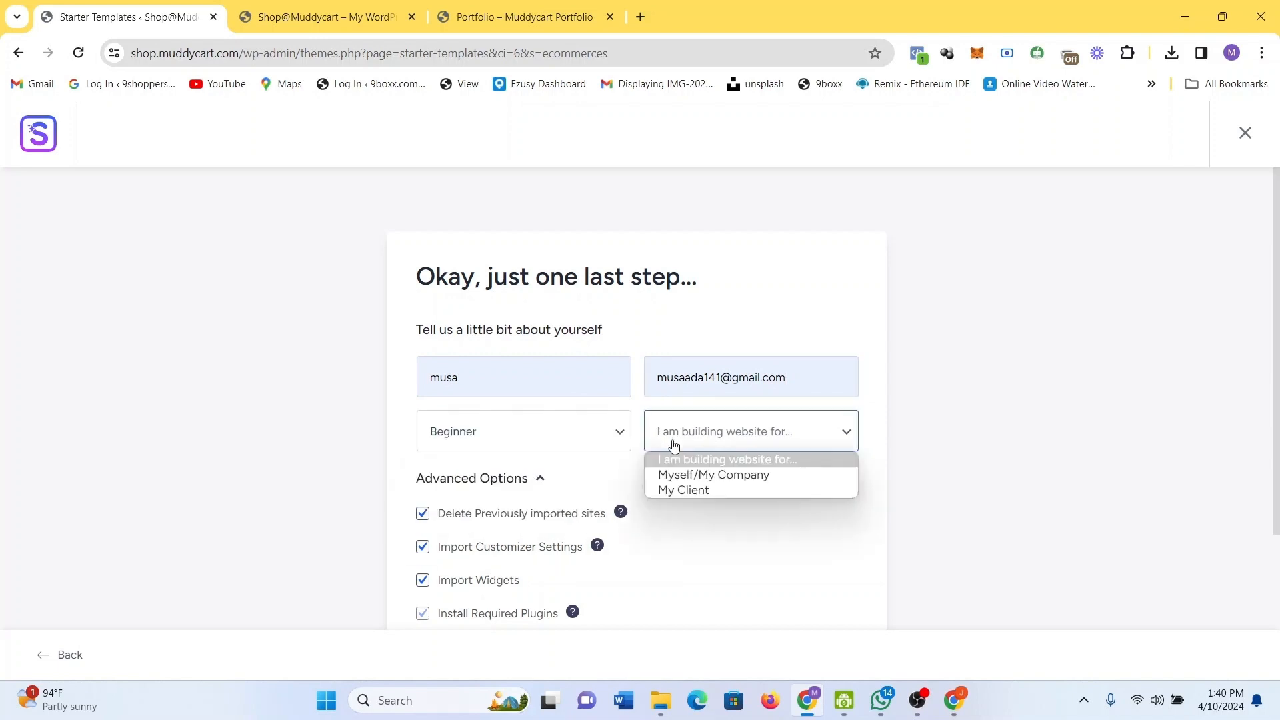
click(700, 475)
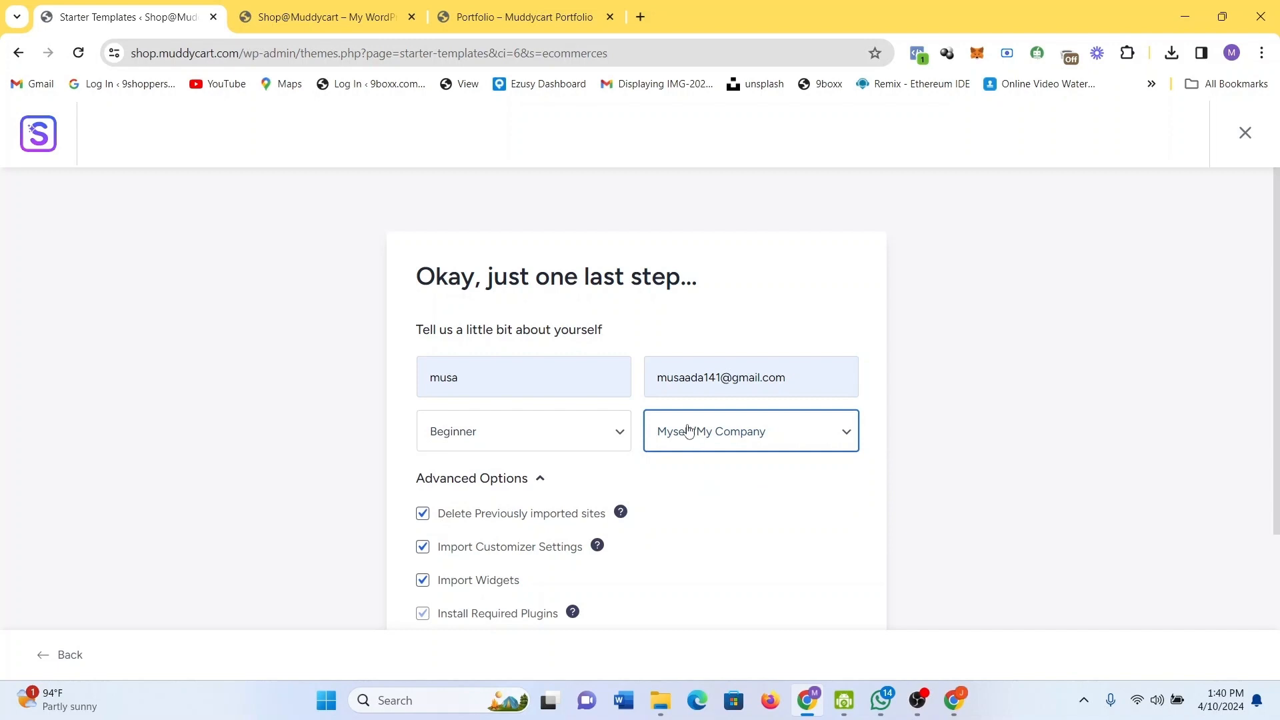
scroll(931, 482, down, 4)
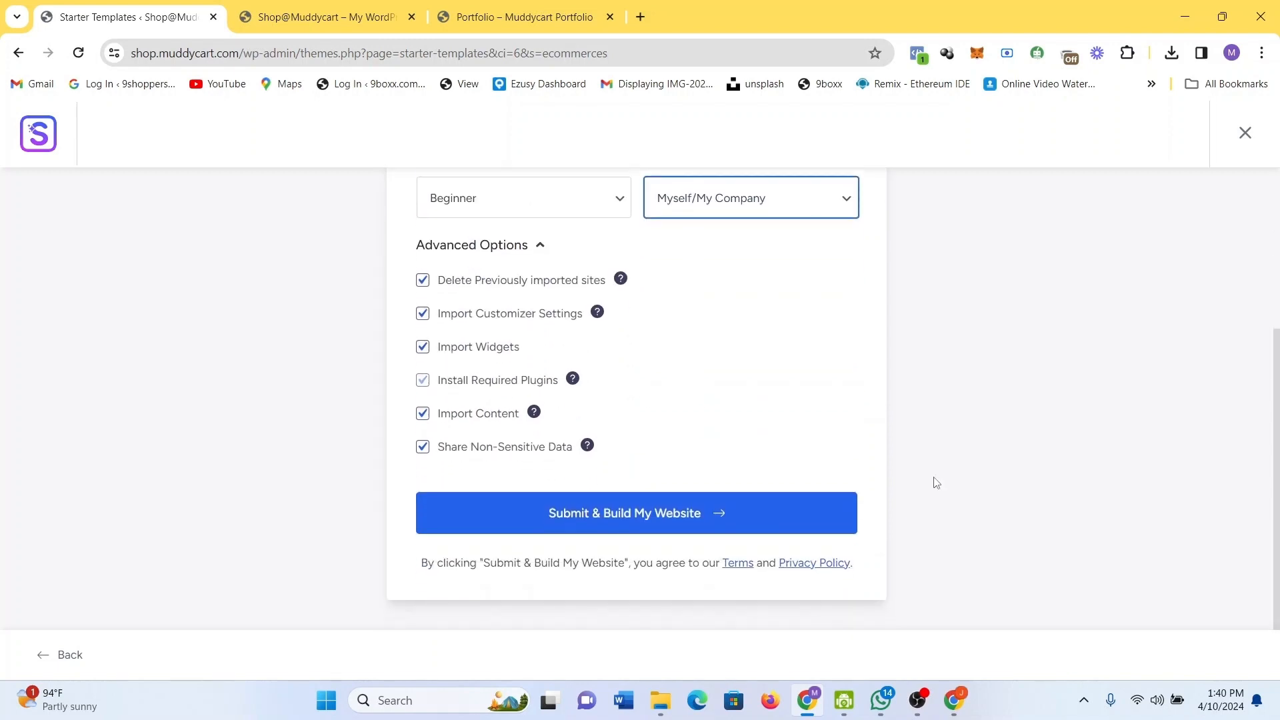
click(797, 510)
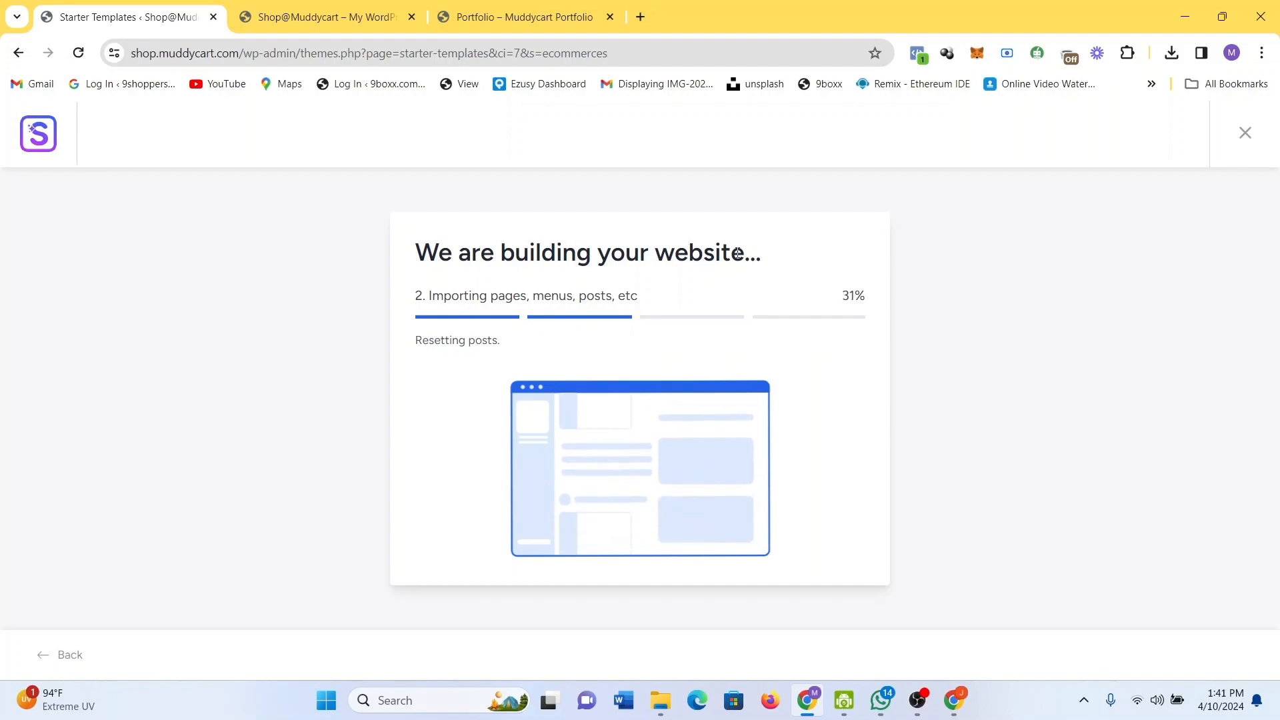
On the live shop tab, follow the Offerings menu link, which leads to a missing page.
click(387, 7)
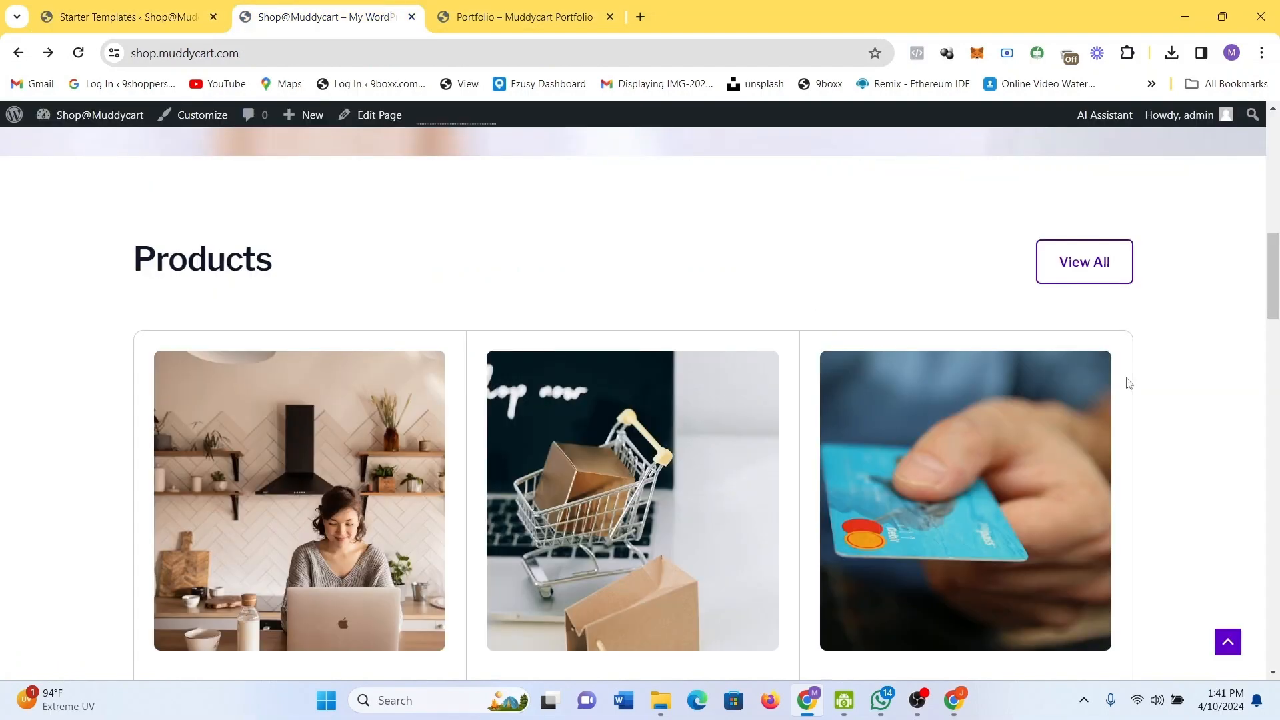
drag(1274, 277, 1248, 287)
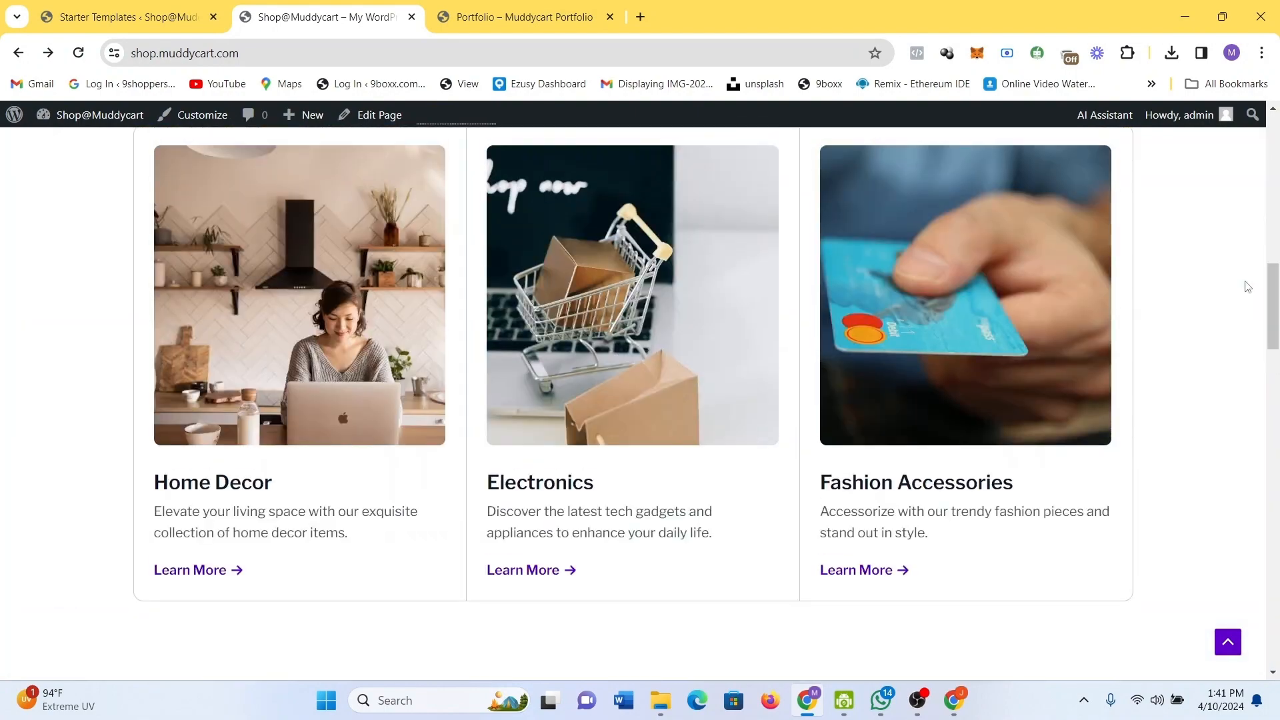
drag(821, 484, 881, 484)
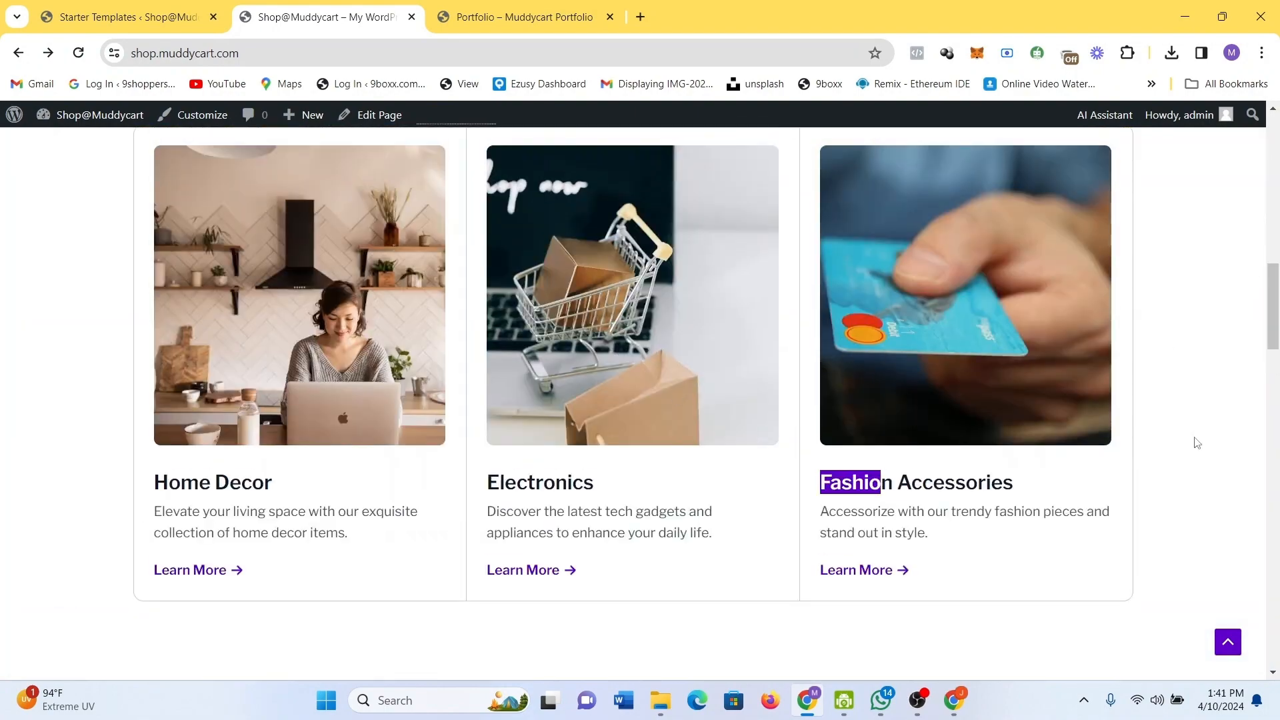
drag(1273, 312, 1258, 167)
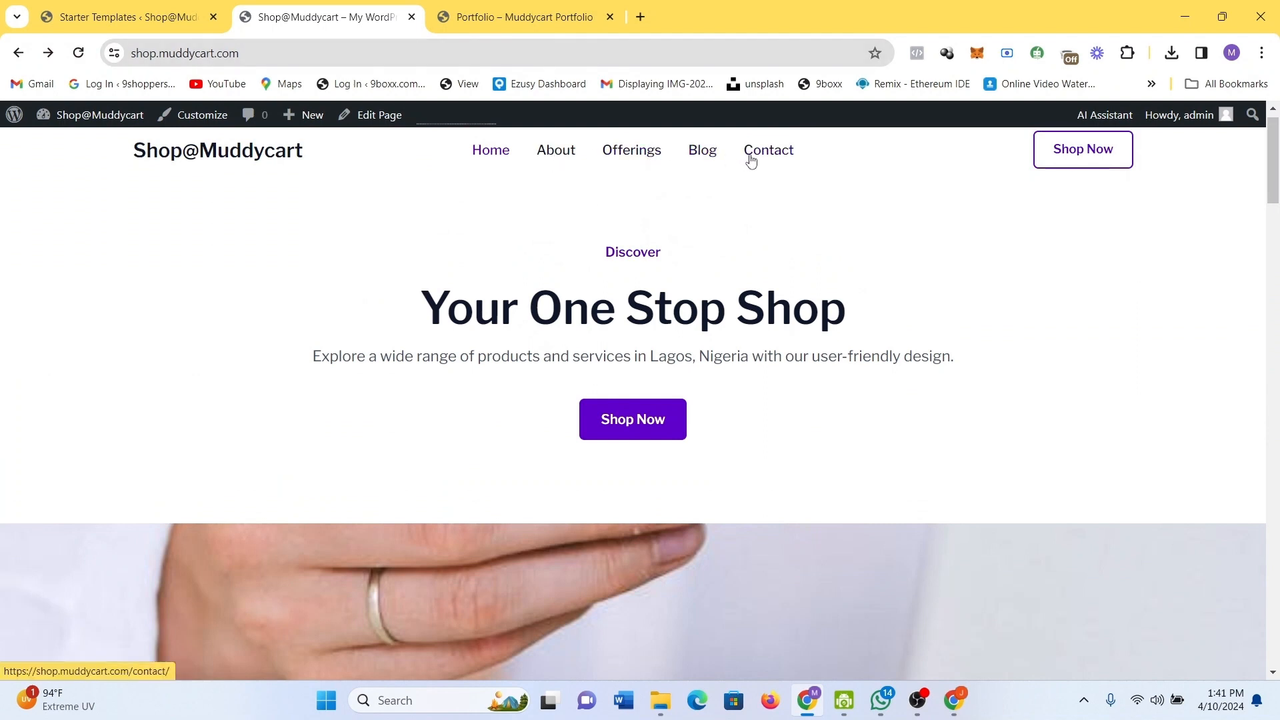
click(624, 157)
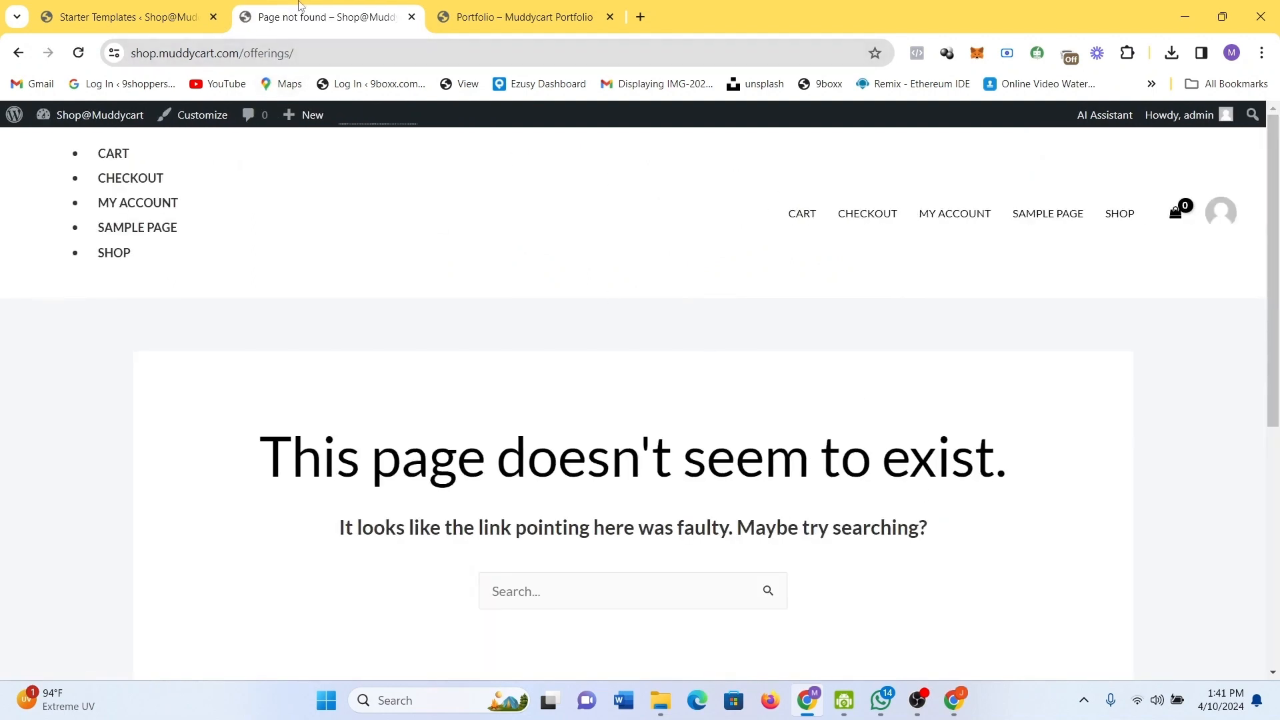
Check the import progress at 57%, then open the admin Dashboard via the site name.
click(156, 14)
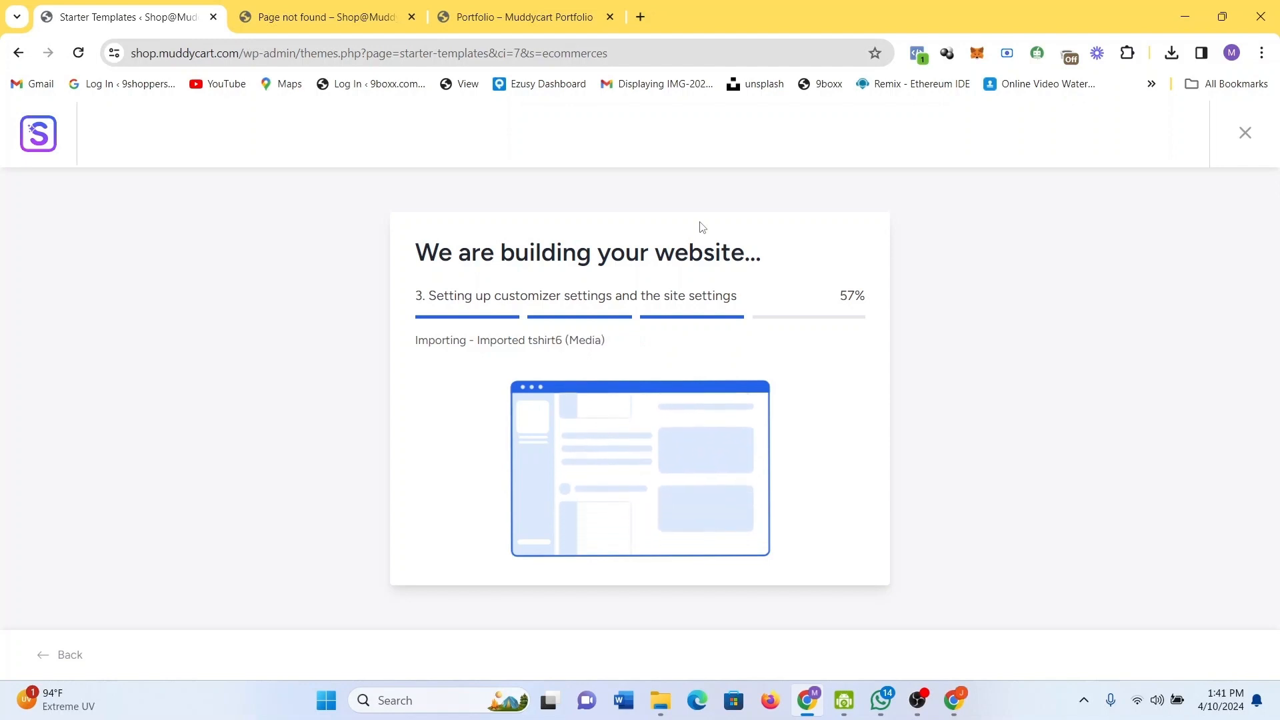
click(364, 5)
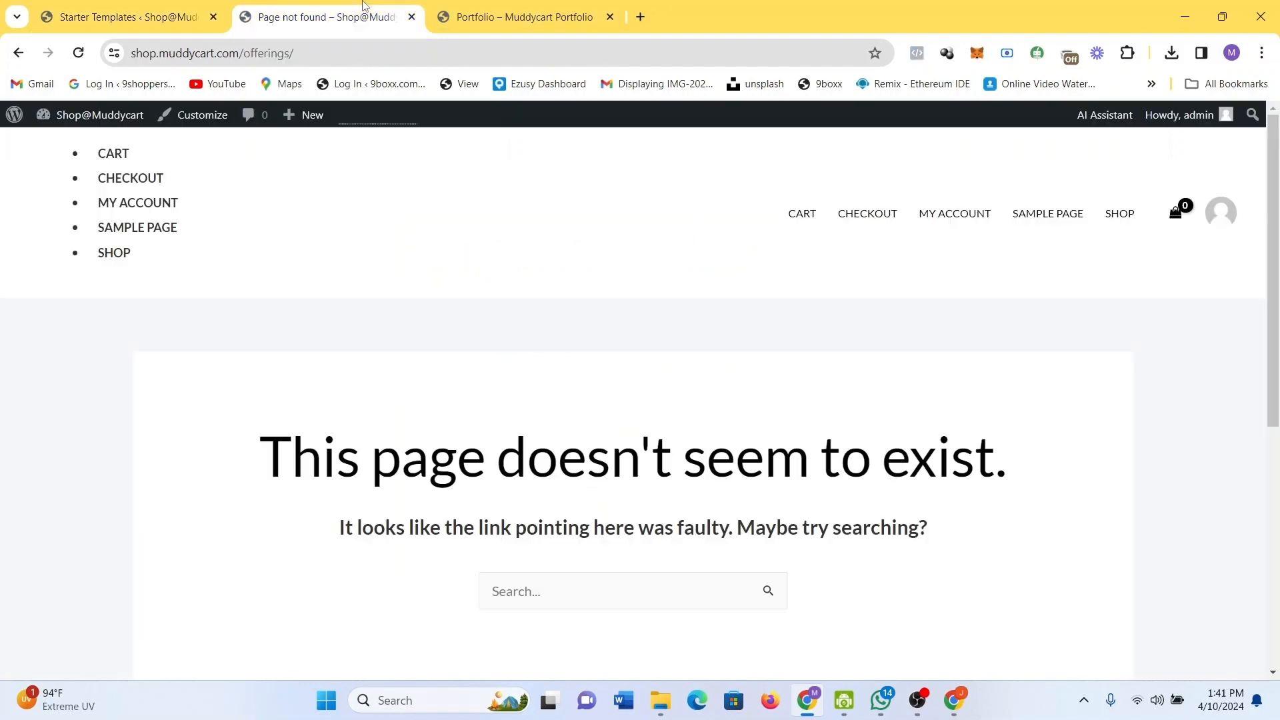
click(74, 118)
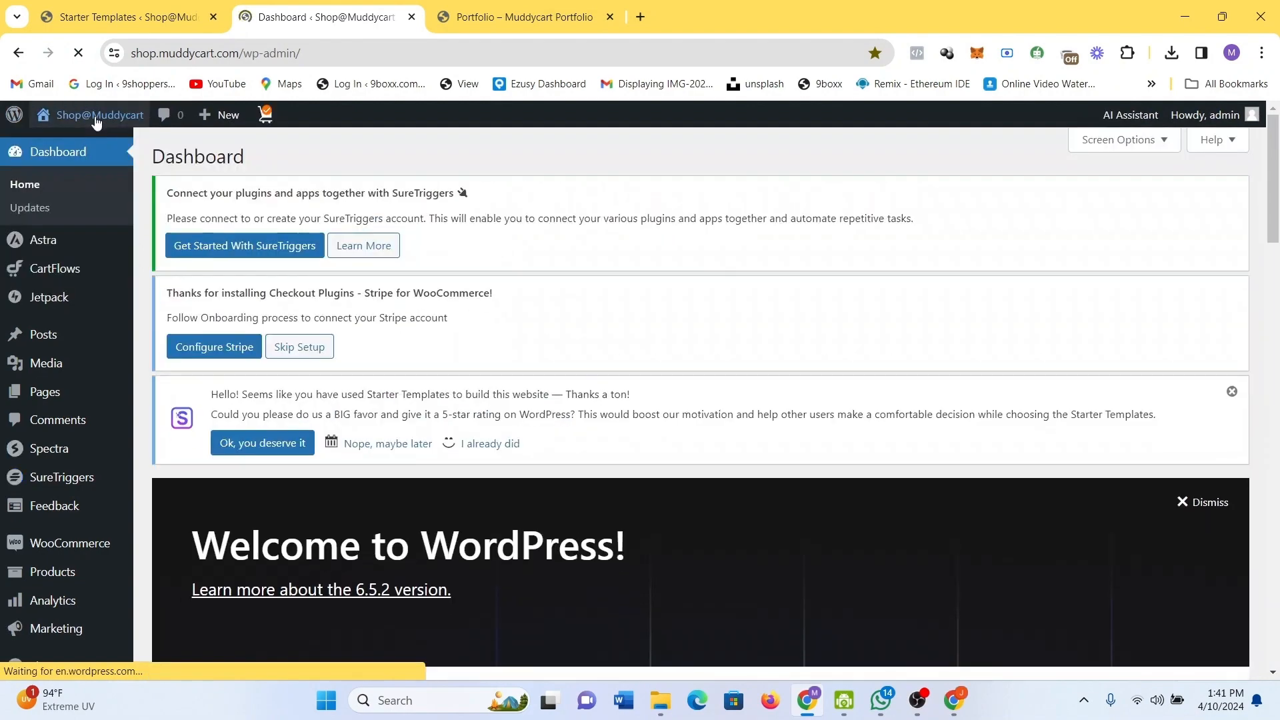
Remove wp-admin/ from the address to load the shop homepage, then check import progress.
drag(312, 59, 266, 59)
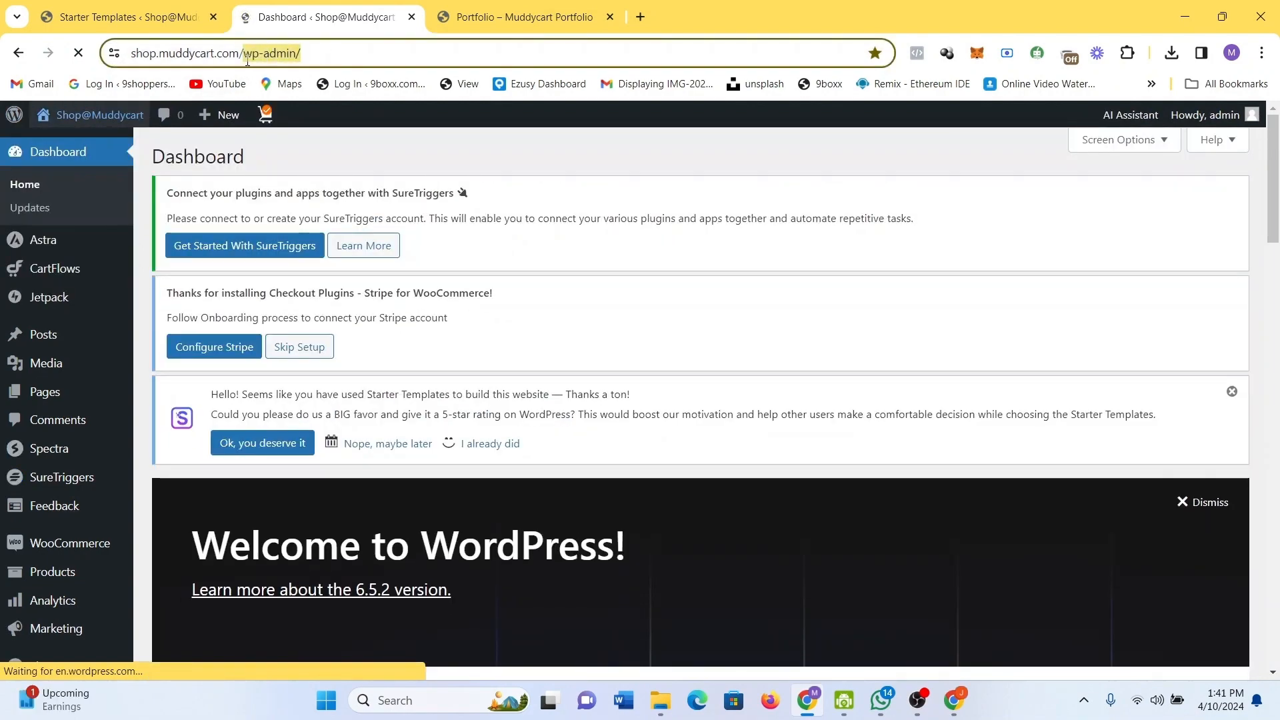
key(BackSpace)
key(Return)
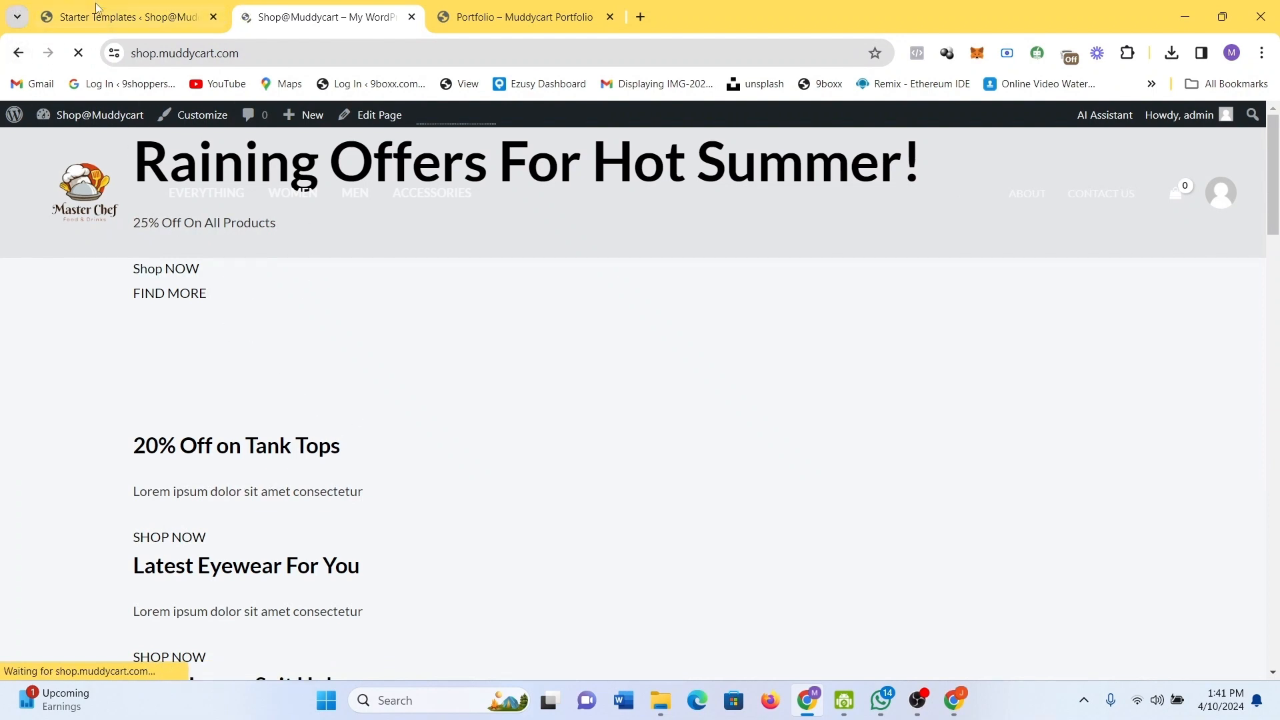
click(127, 17)
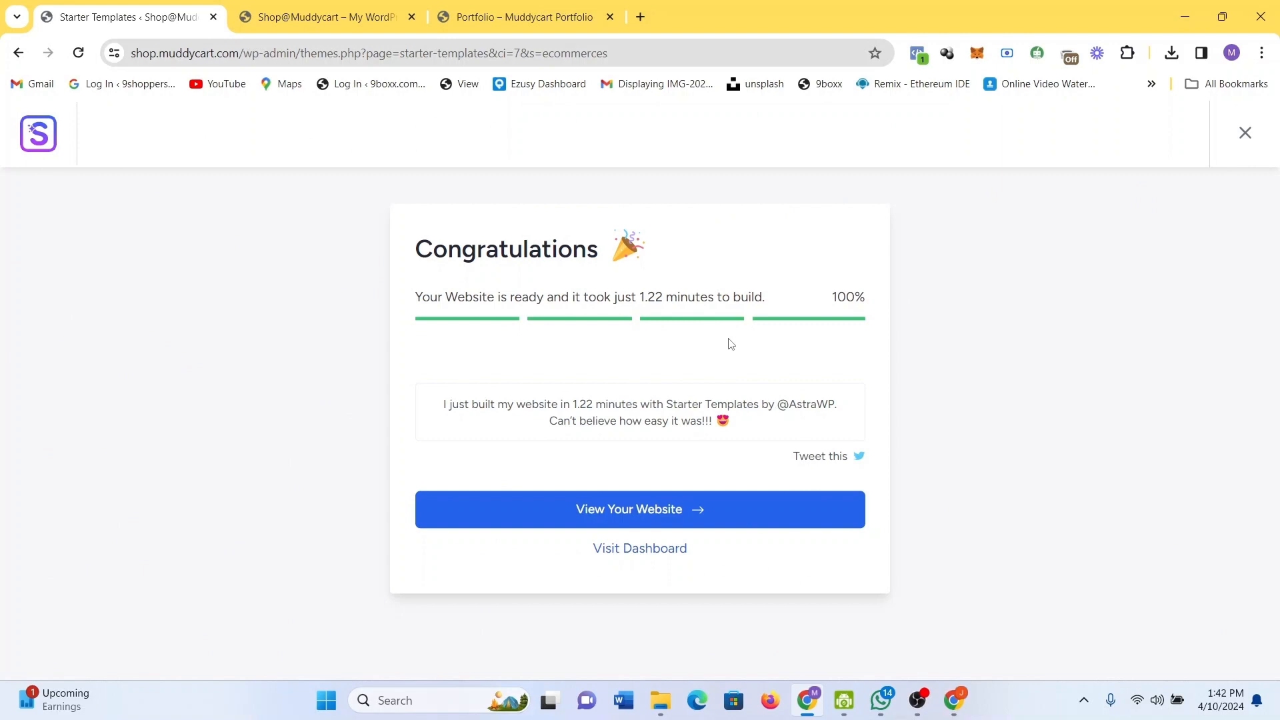
Reload the storefront to review the 'Raining Offers For Hot Summer!' hero, then edit the Home page.
click(287, 10)
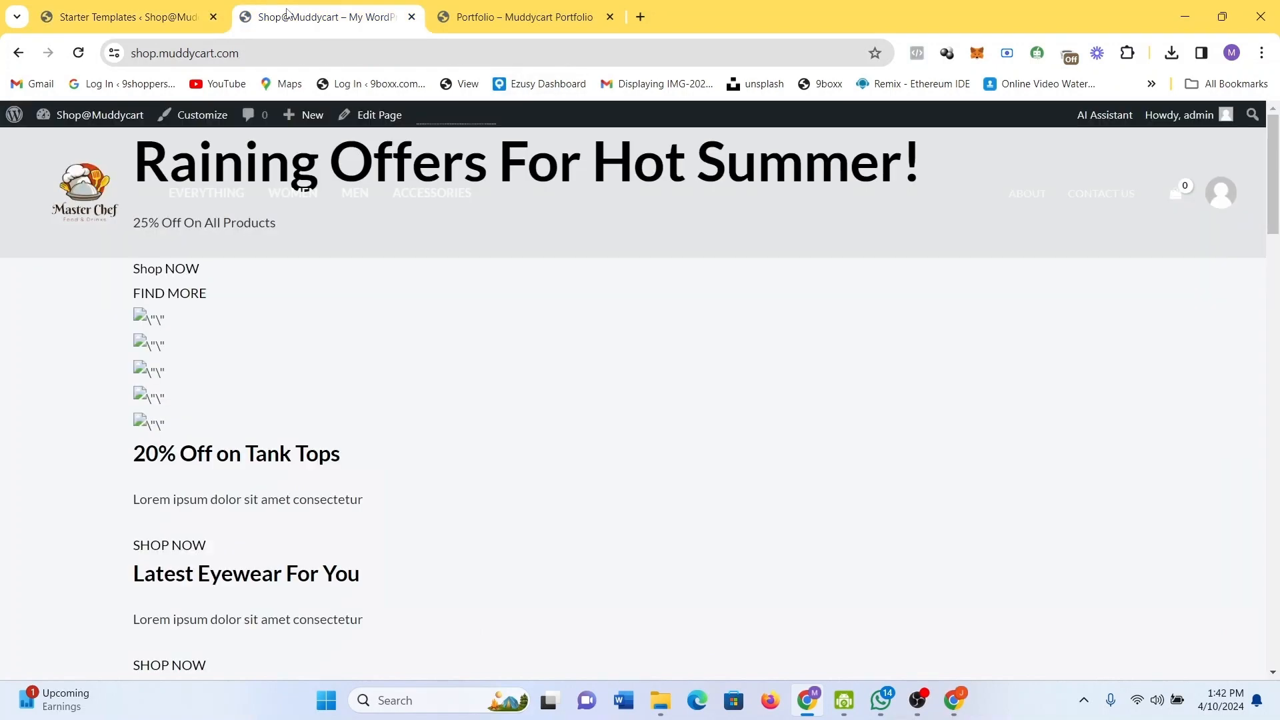
click(80, 64)
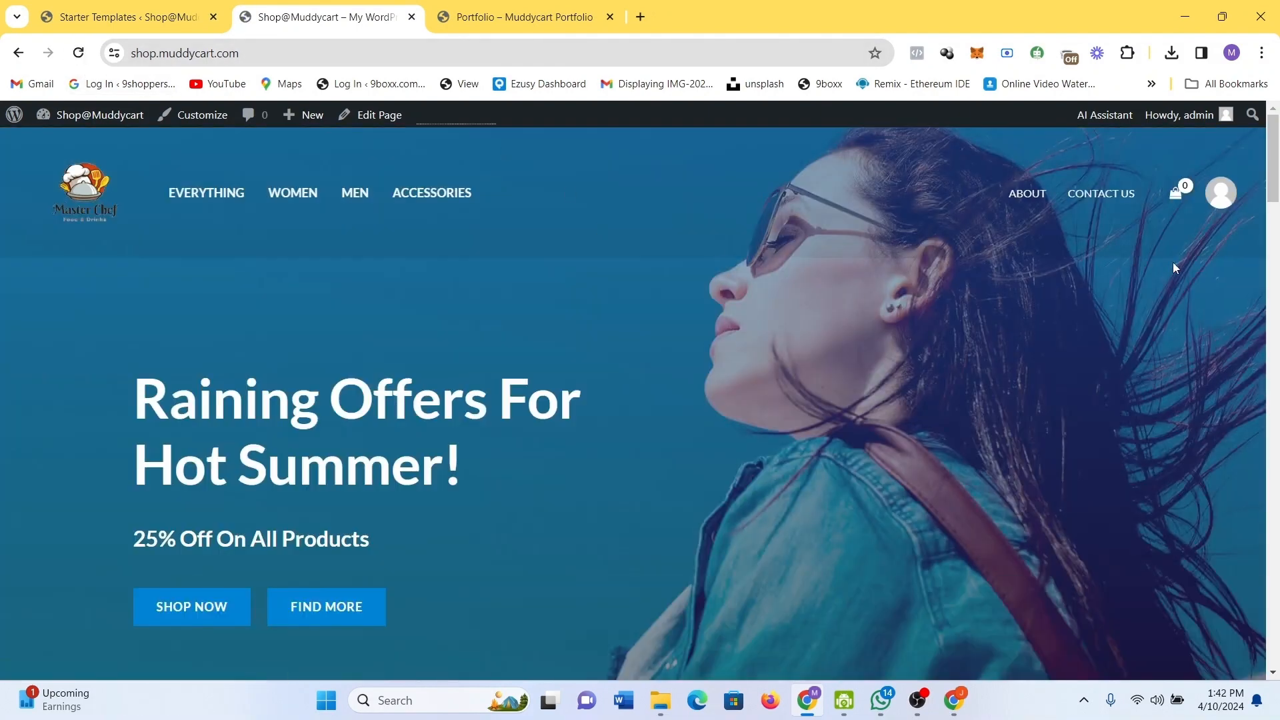
drag(1274, 160, 1219, 170)
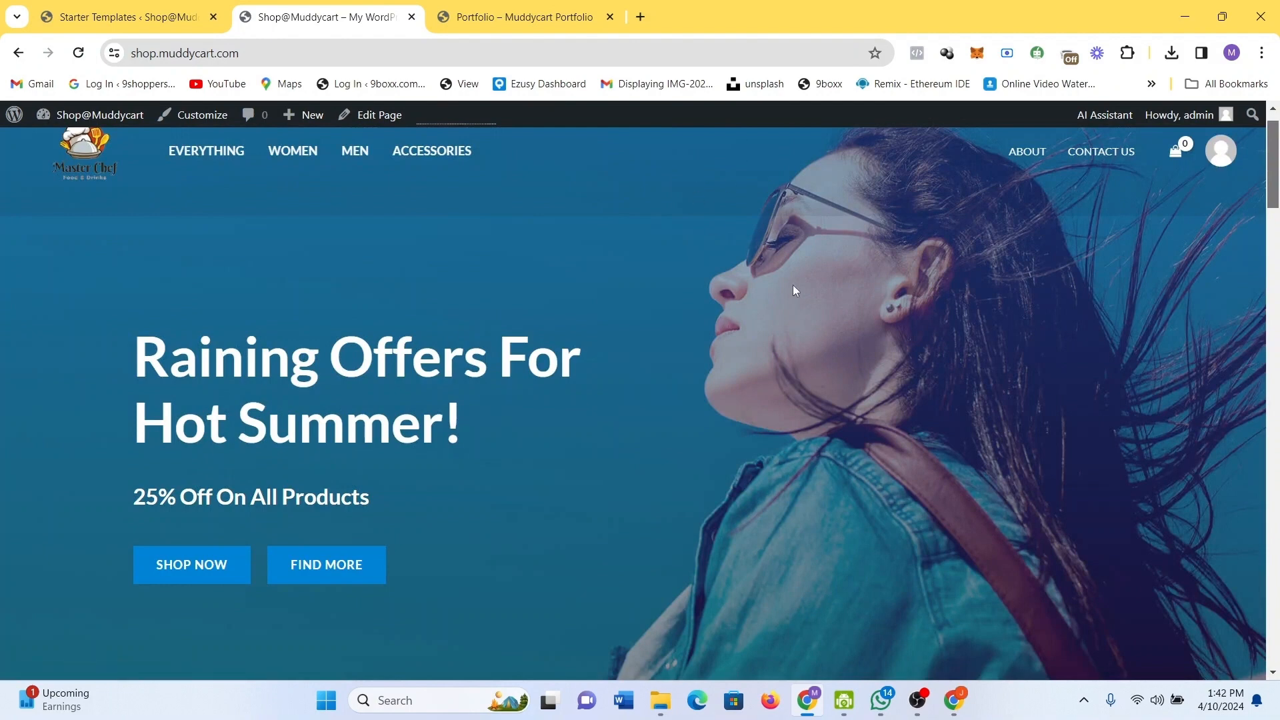
scroll(767, 355, down, 7)
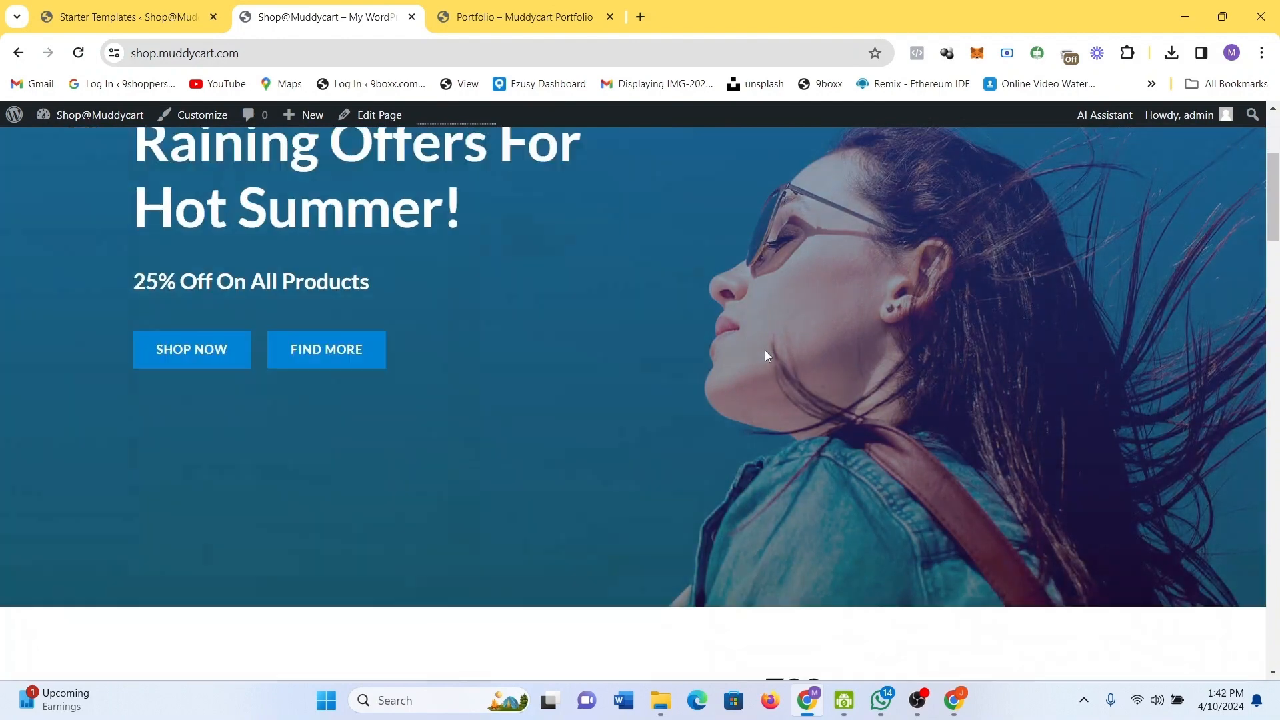
scroll(767, 355, up, 4)
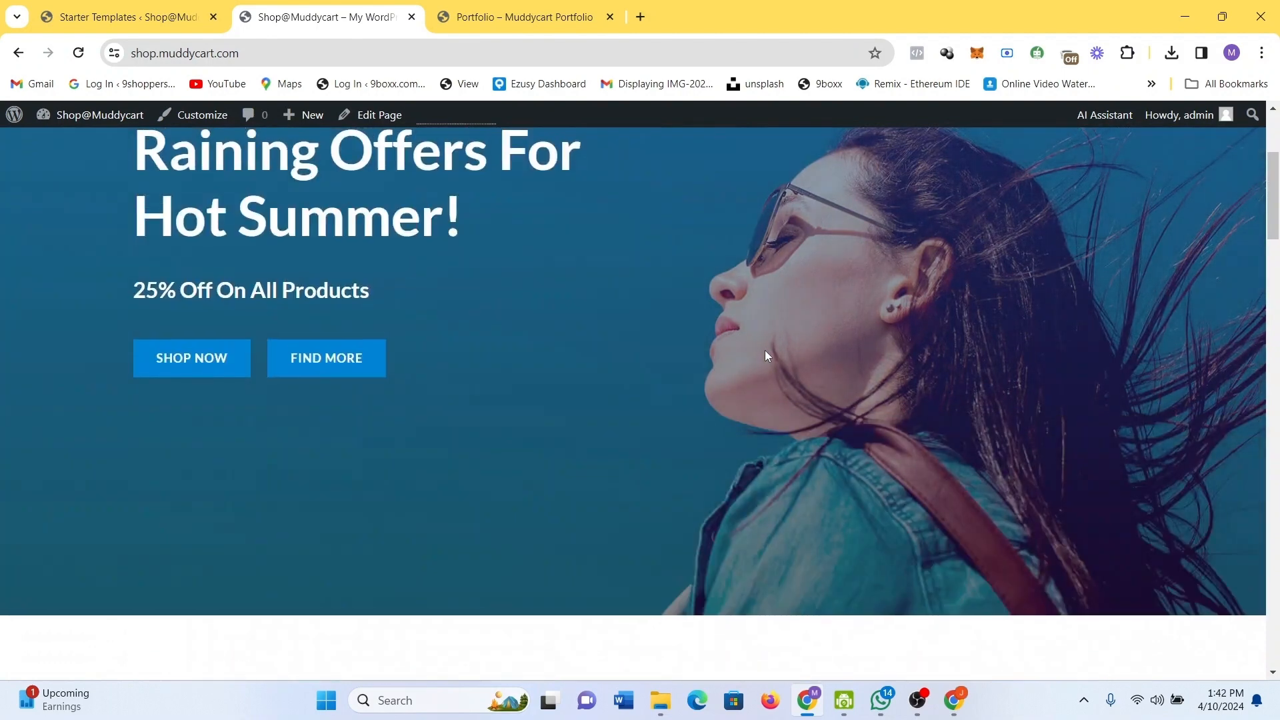
click(376, 118)
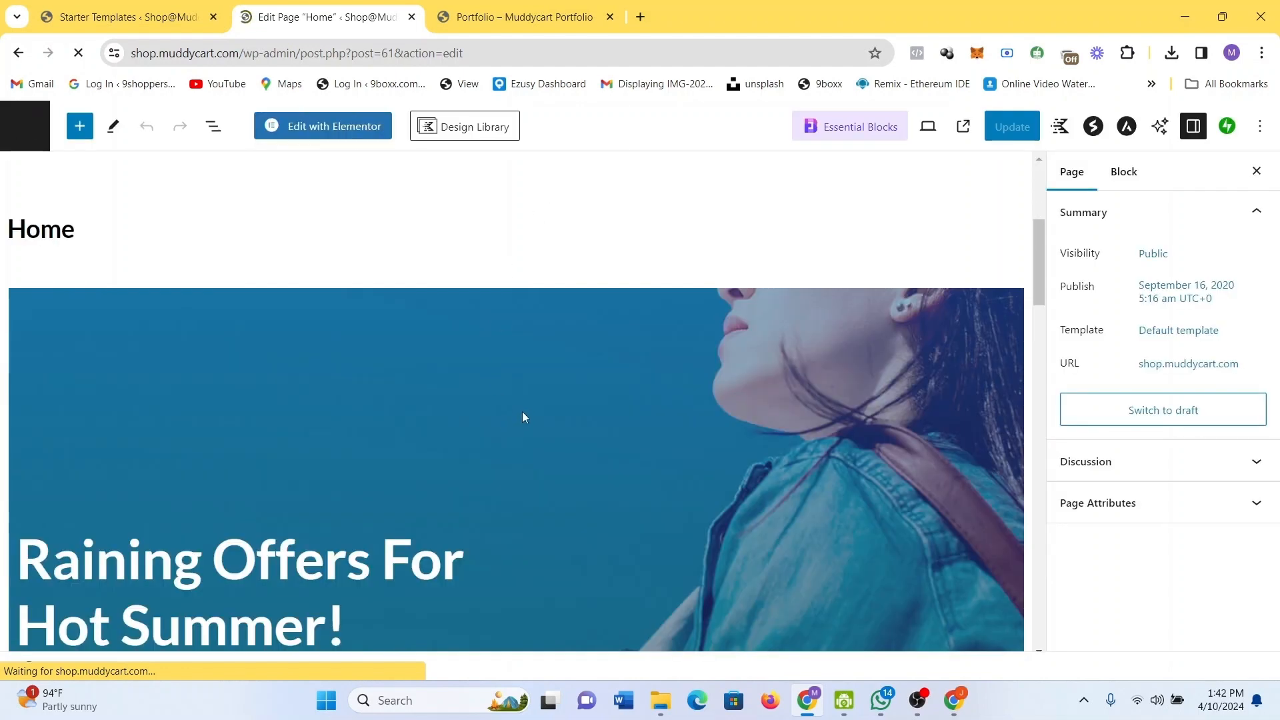
Replace the hero heading with 'Your One Stop Shop'.
scroll(522, 411, down, 5)
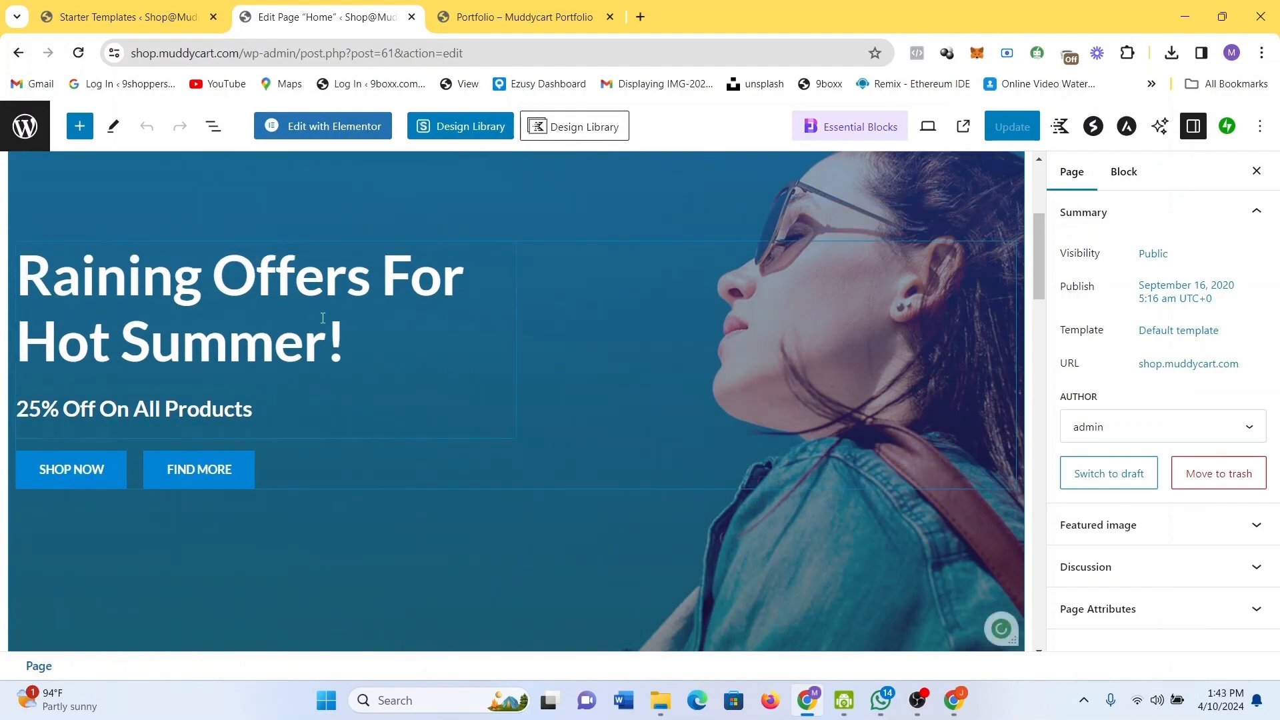
triple_click(369, 338)
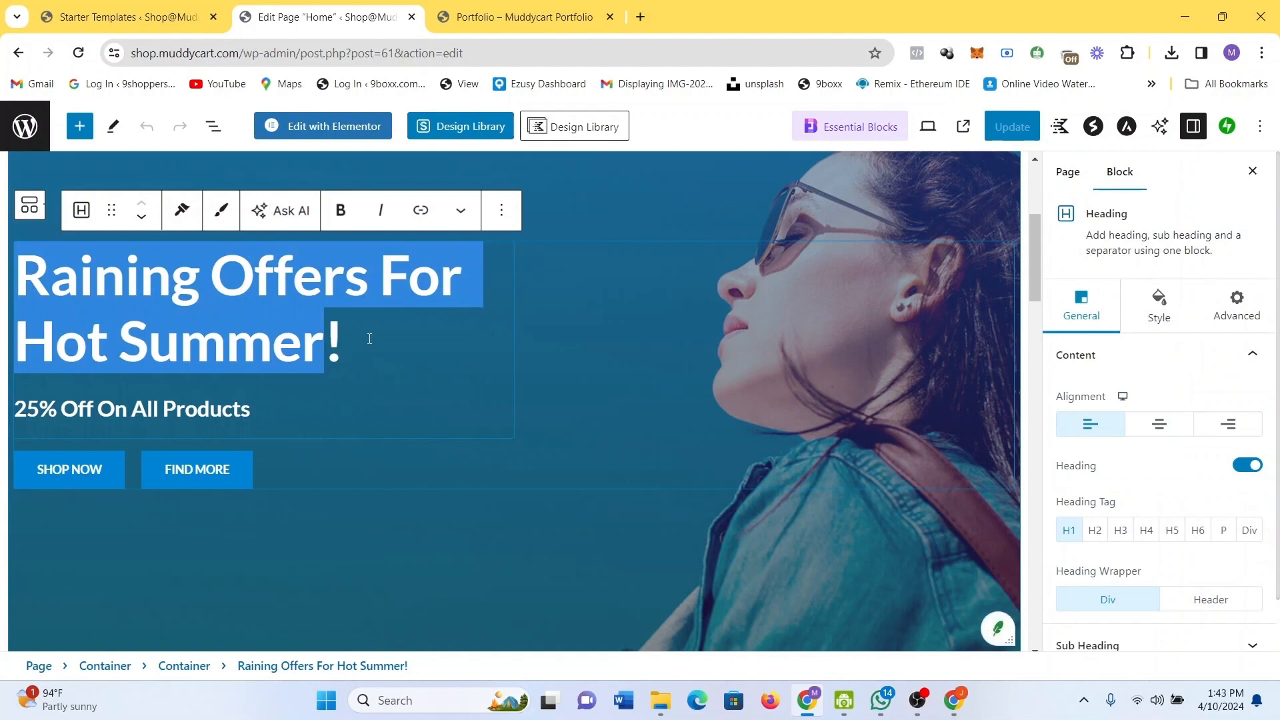
drag(369, 339, 25, 280)
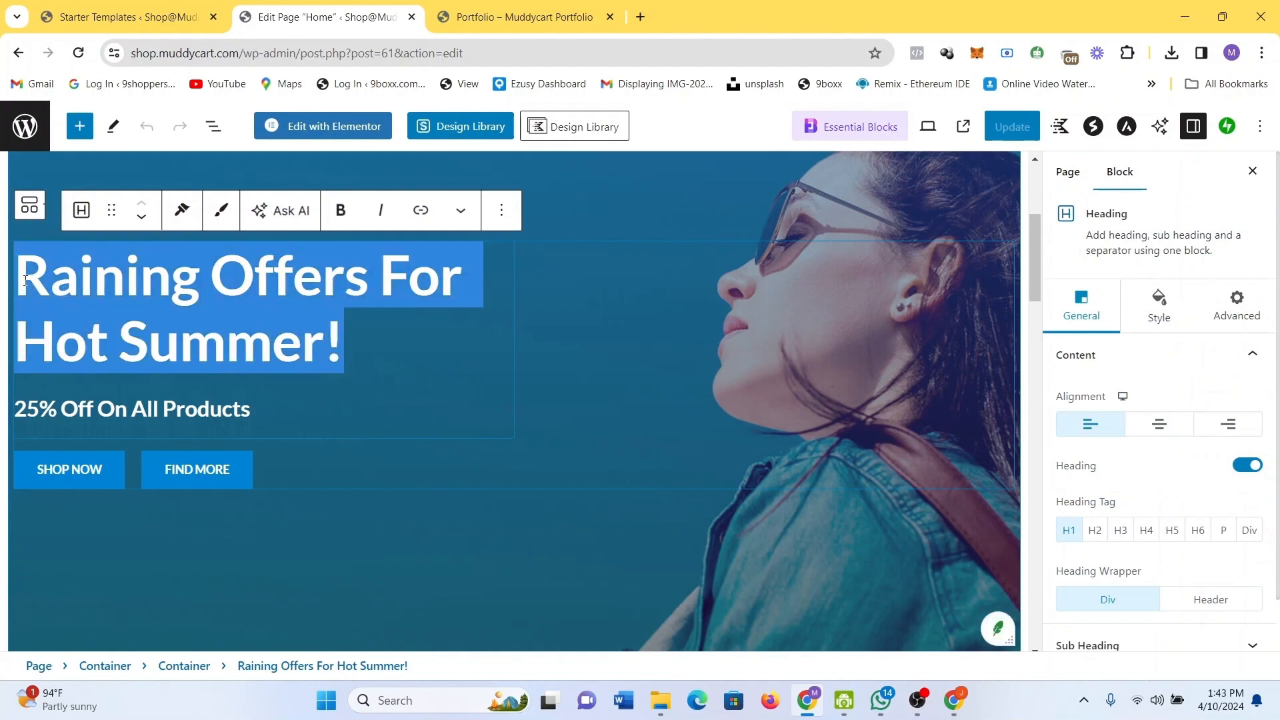
text(You)
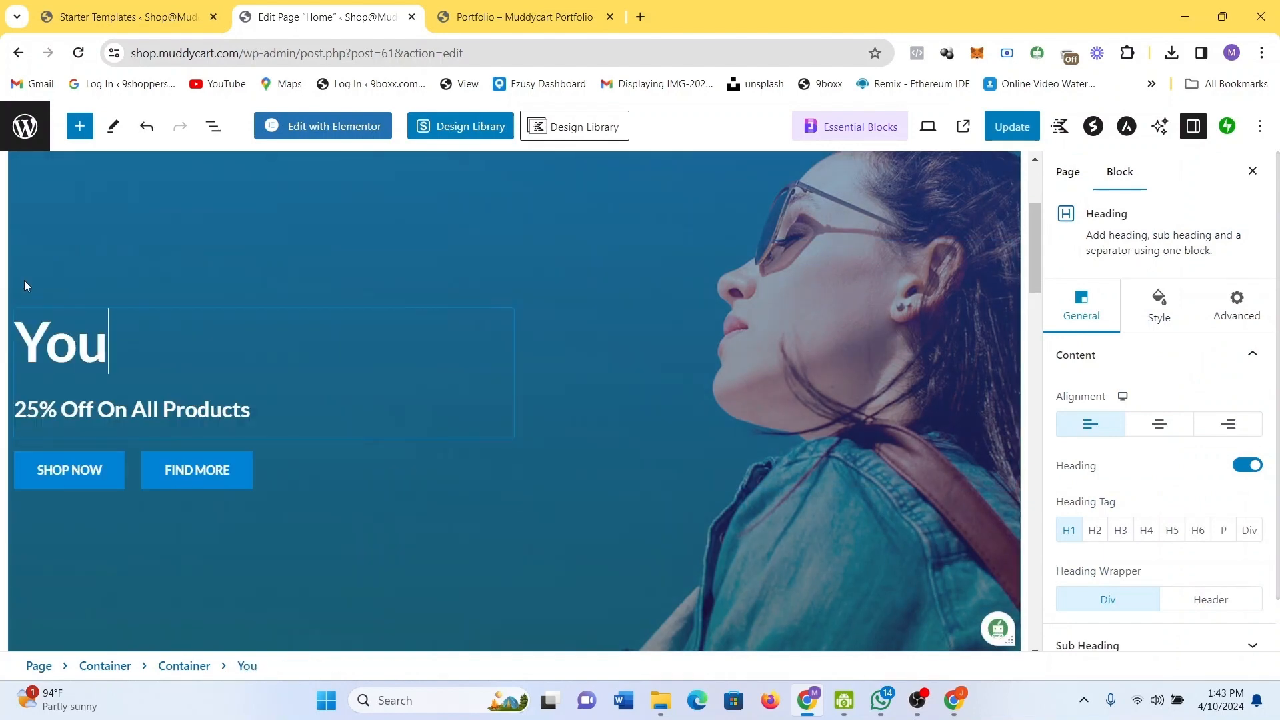
text(r Olne)
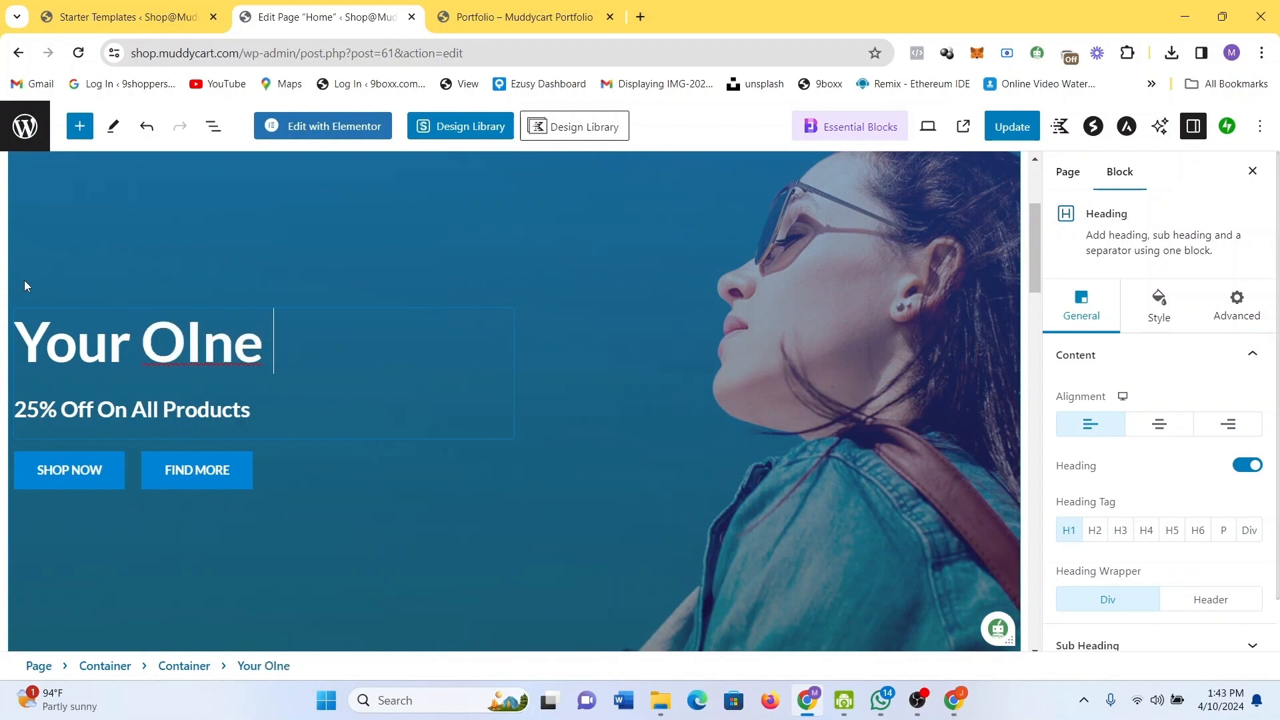
key(BackSpace)
key(BackSpace)
key(BackSpace)
key(BackSpace)
key(BackSpace)
key(BackSpace)
text(On)
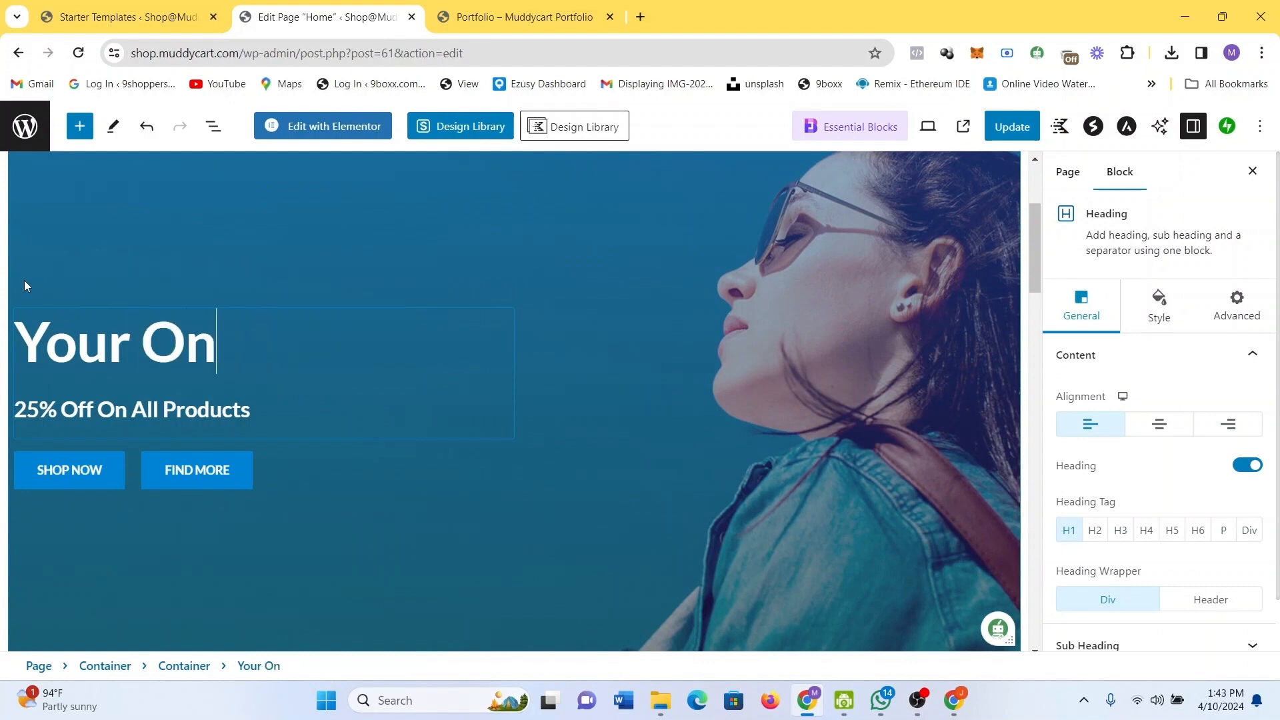
text(e Stop S)
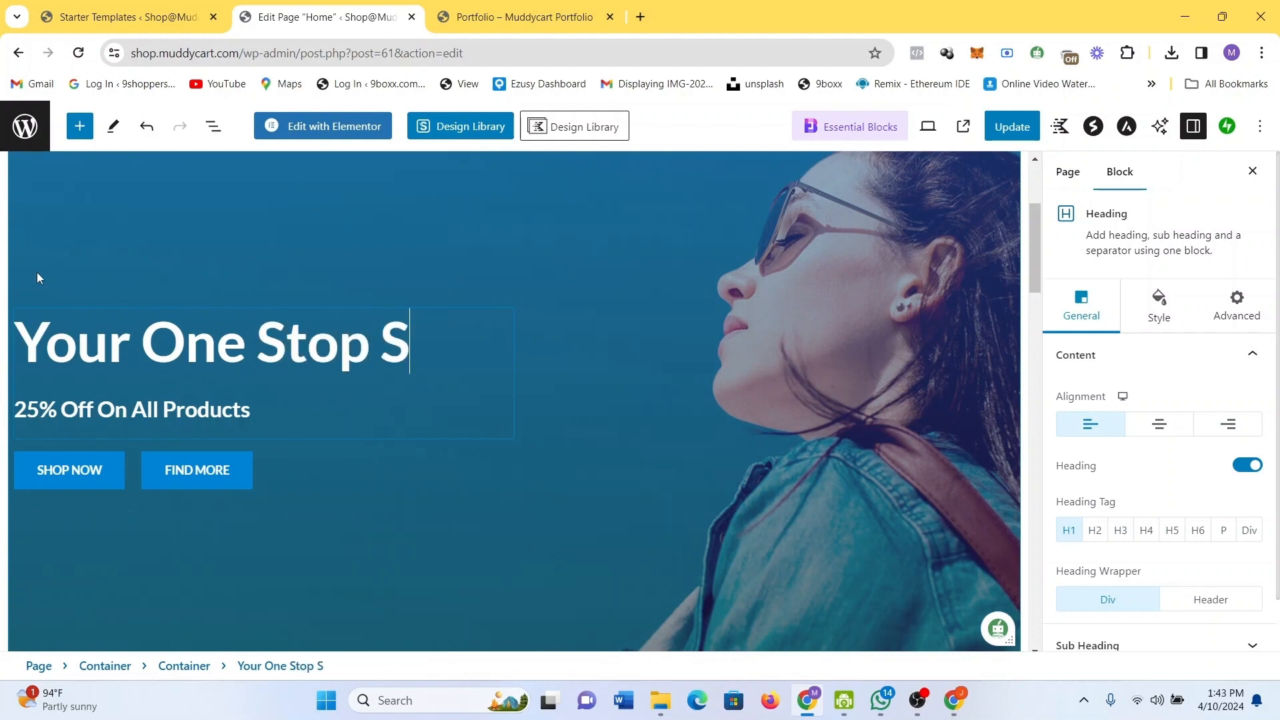
text(hop)
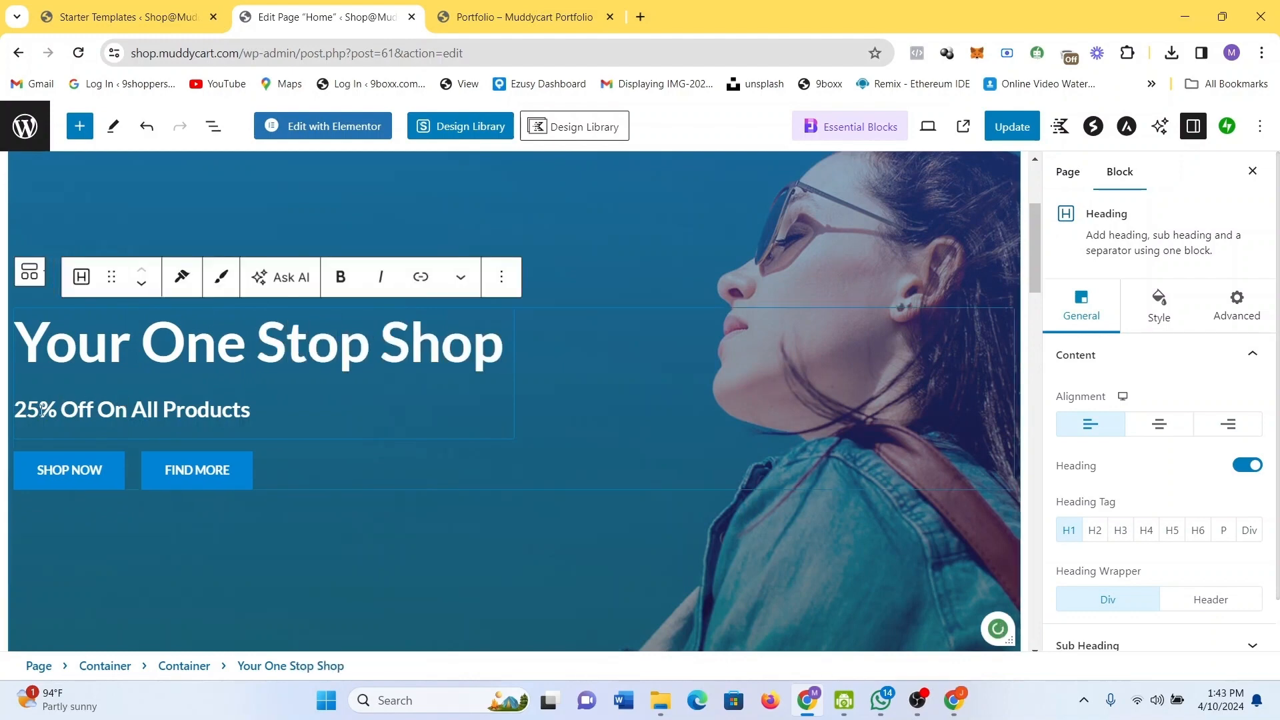
Change the discount line from 25% Off to 30% Off.
click(42, 410)
key(BackSpace)
key(BackSpace)
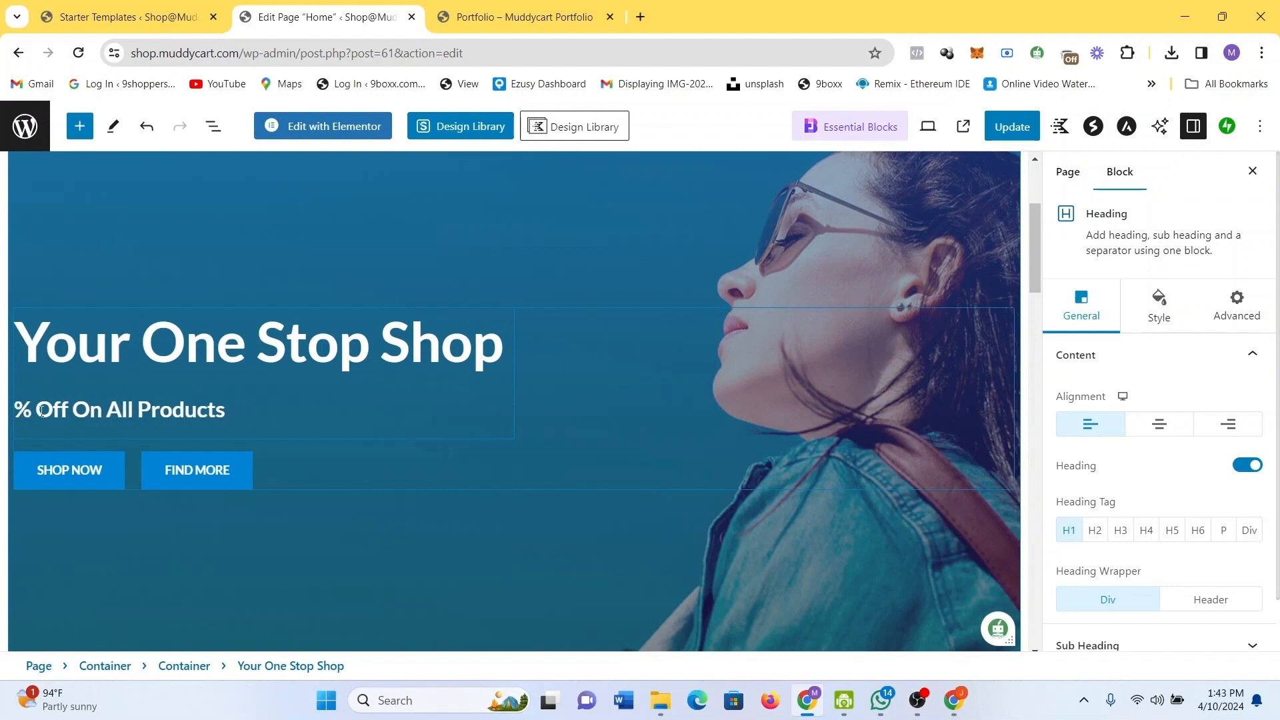
text(30)
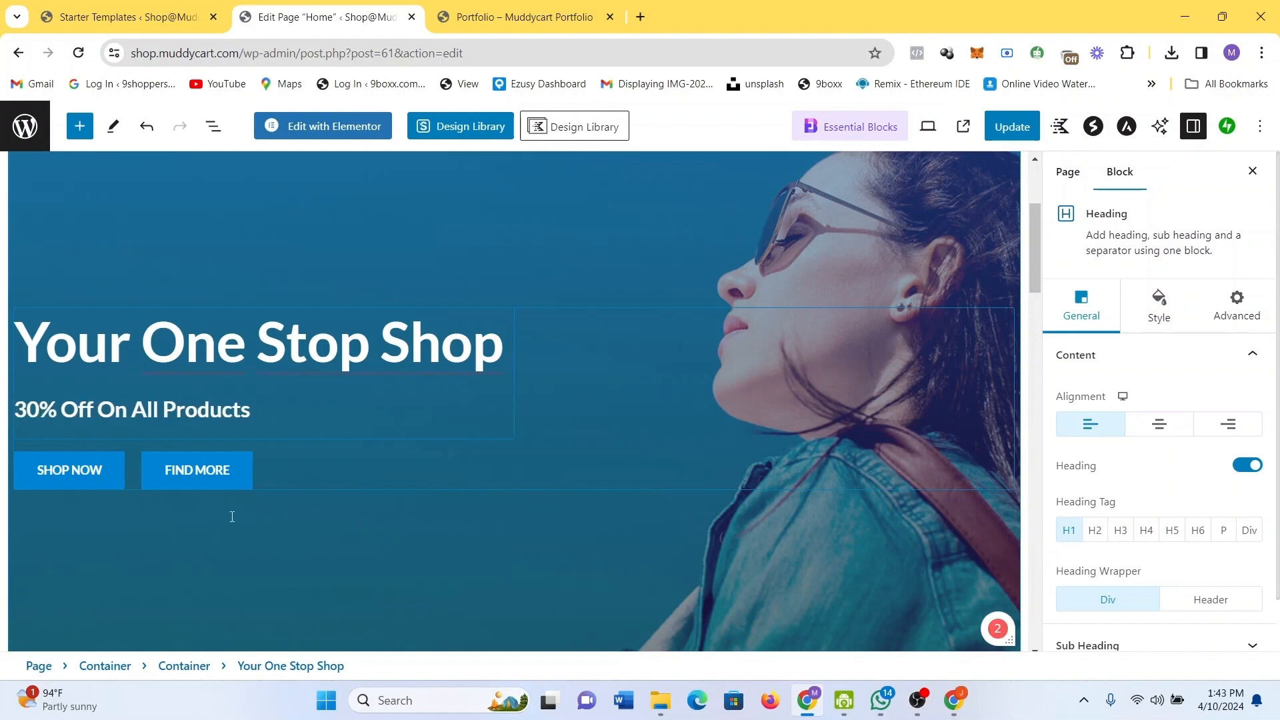
Relabel the FIND MORE button to LEARN MORE.
right_click(210, 469)
click(193, 470)
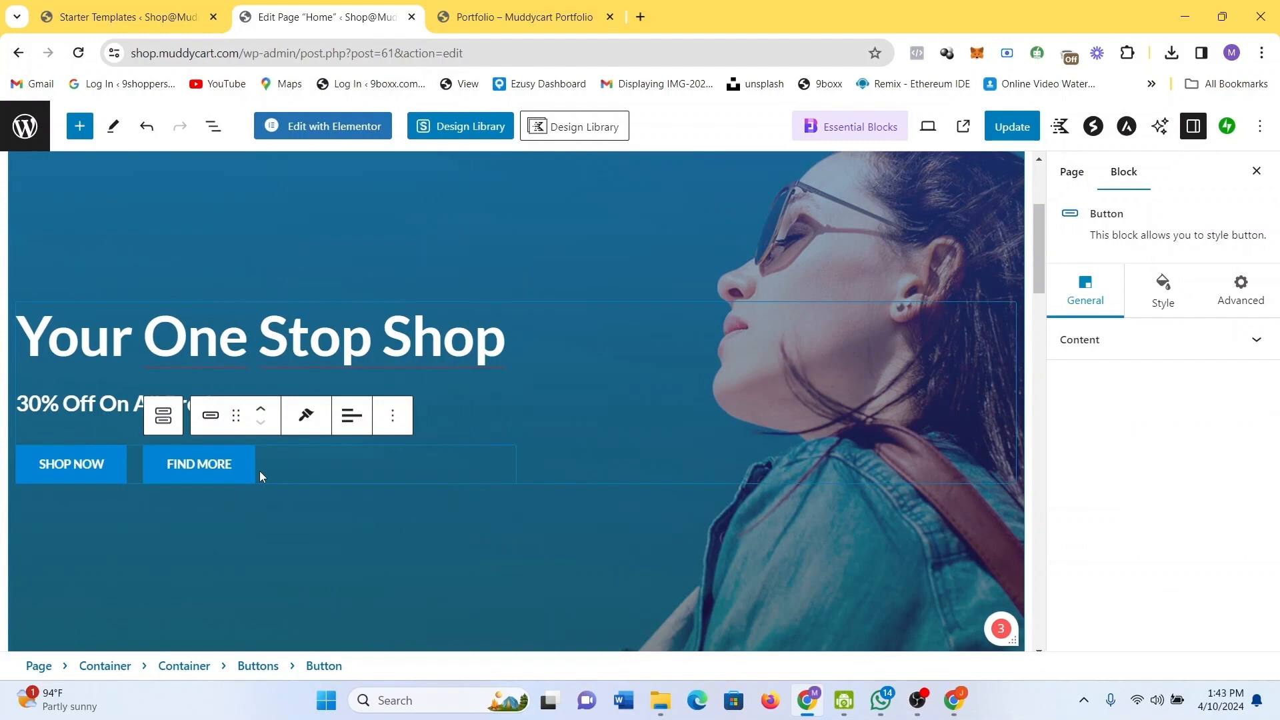
key(BackSpace)
key(BackSpace)
key(BackSpace)
key(BackSpace)
key(BackSpace)
key(BackSpace)
key(BackSpace)
key(BackSpace)
key(BackSpace)
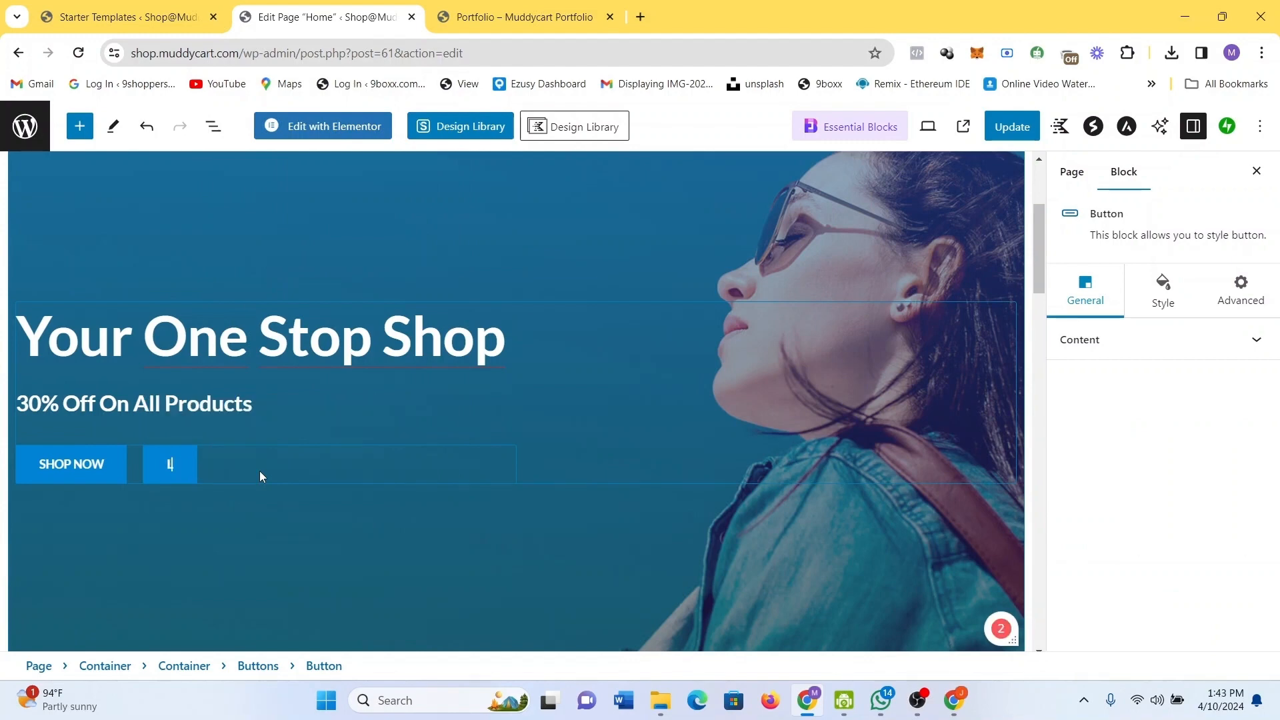
text(LEARN MORE)
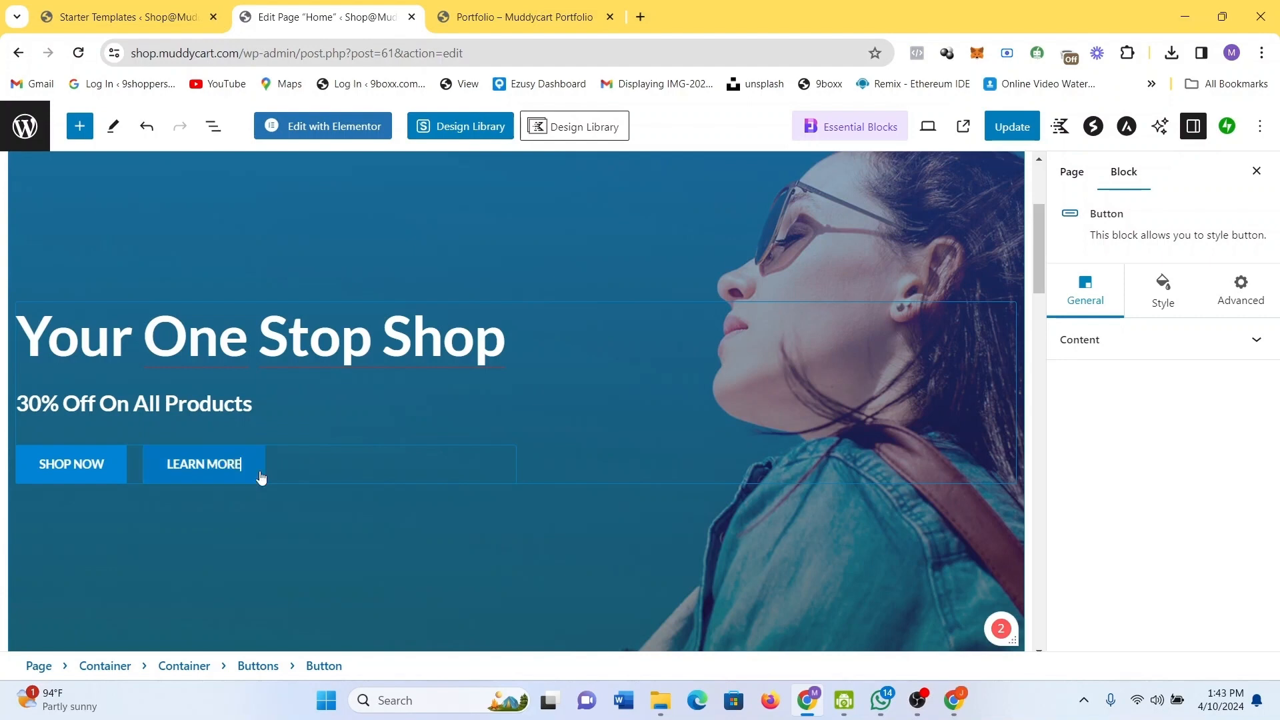
click(897, 272)
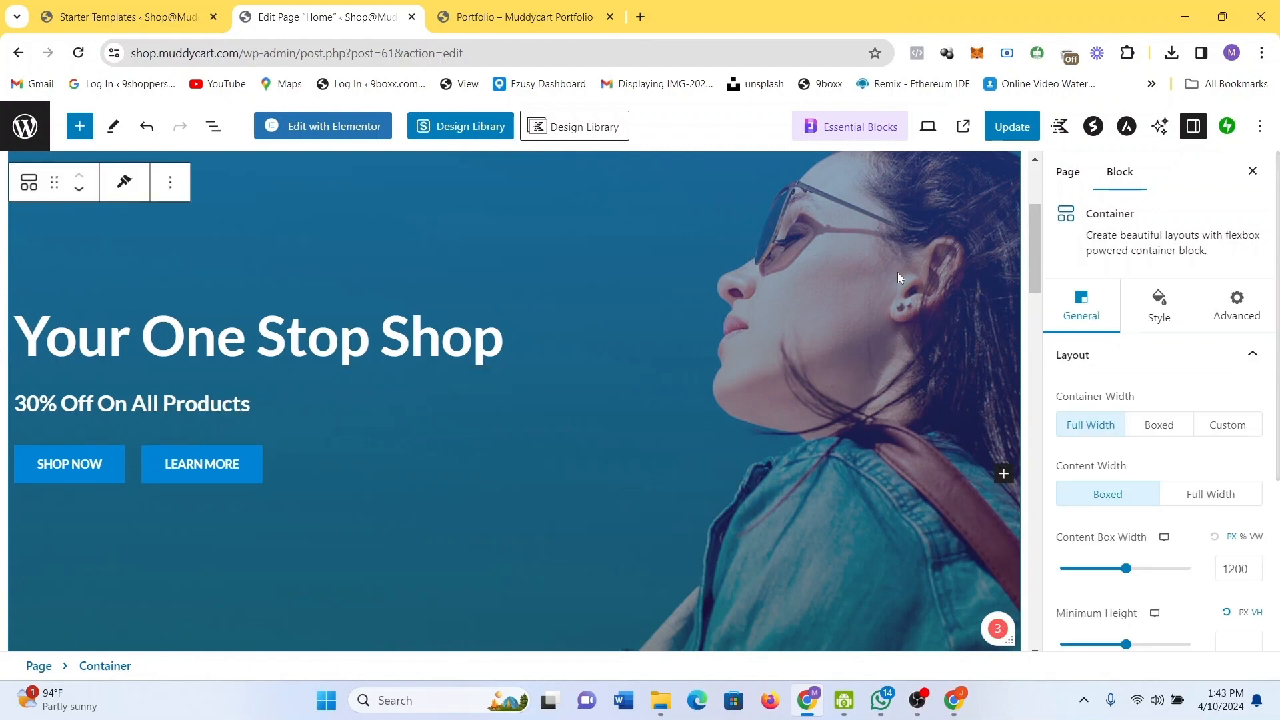
click(171, 190)
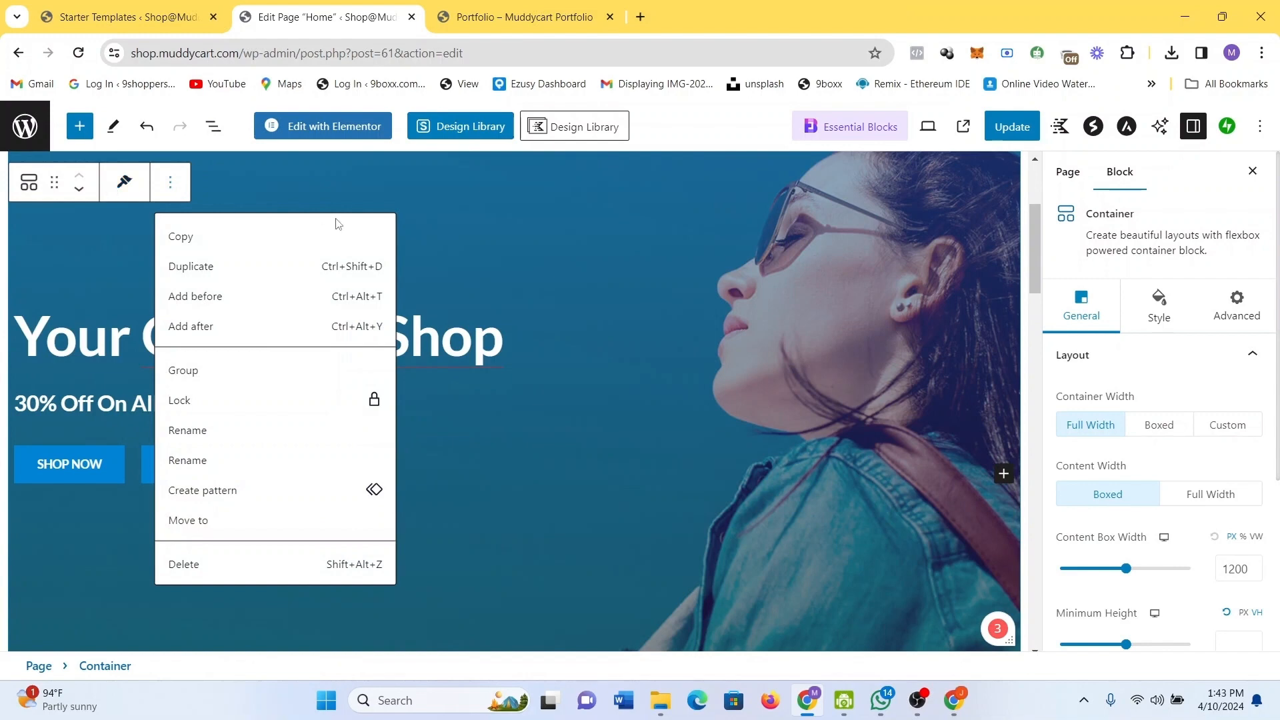
click(651, 298)
scroll(651, 298, down, 6)
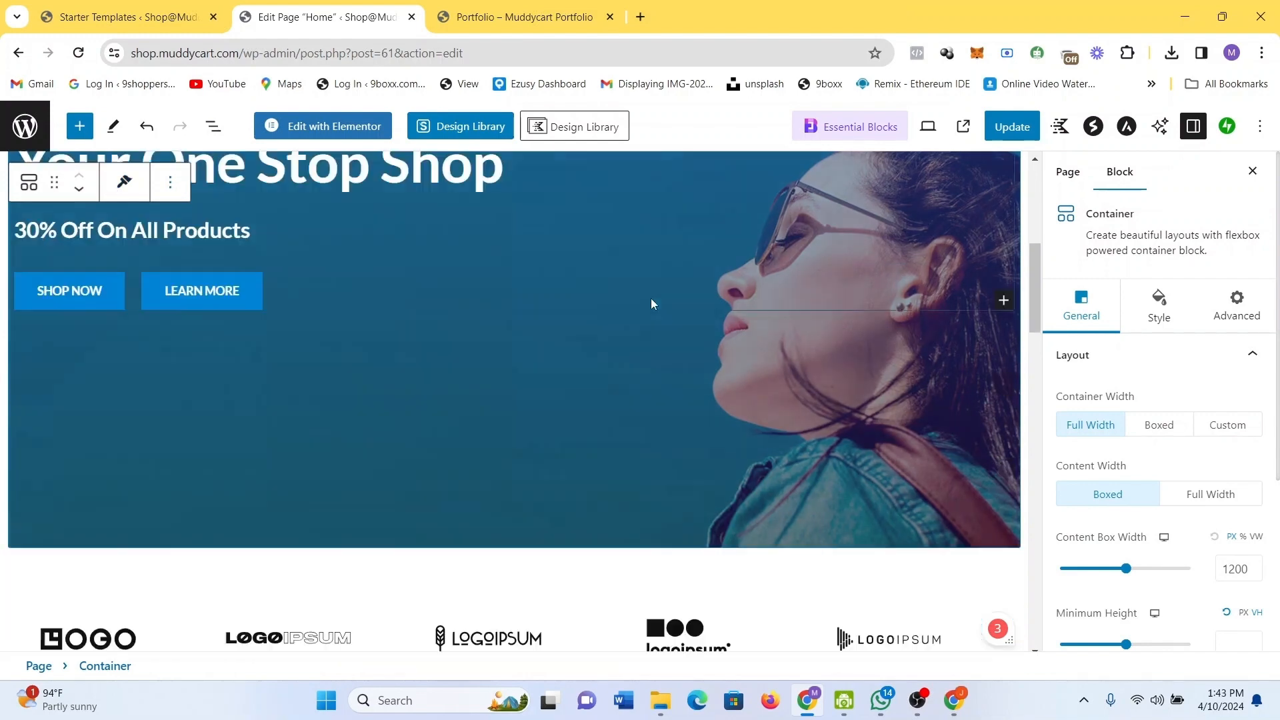
scroll(651, 298, down, 6)
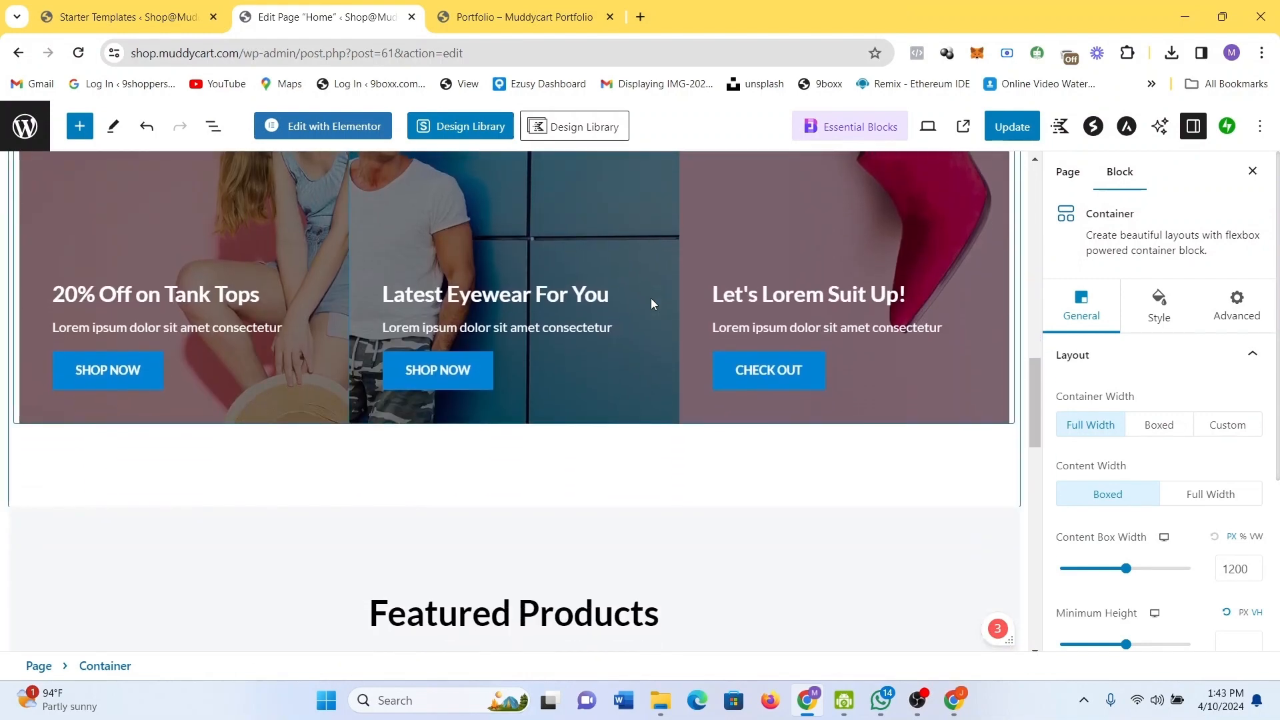
scroll(651, 298, up, 1)
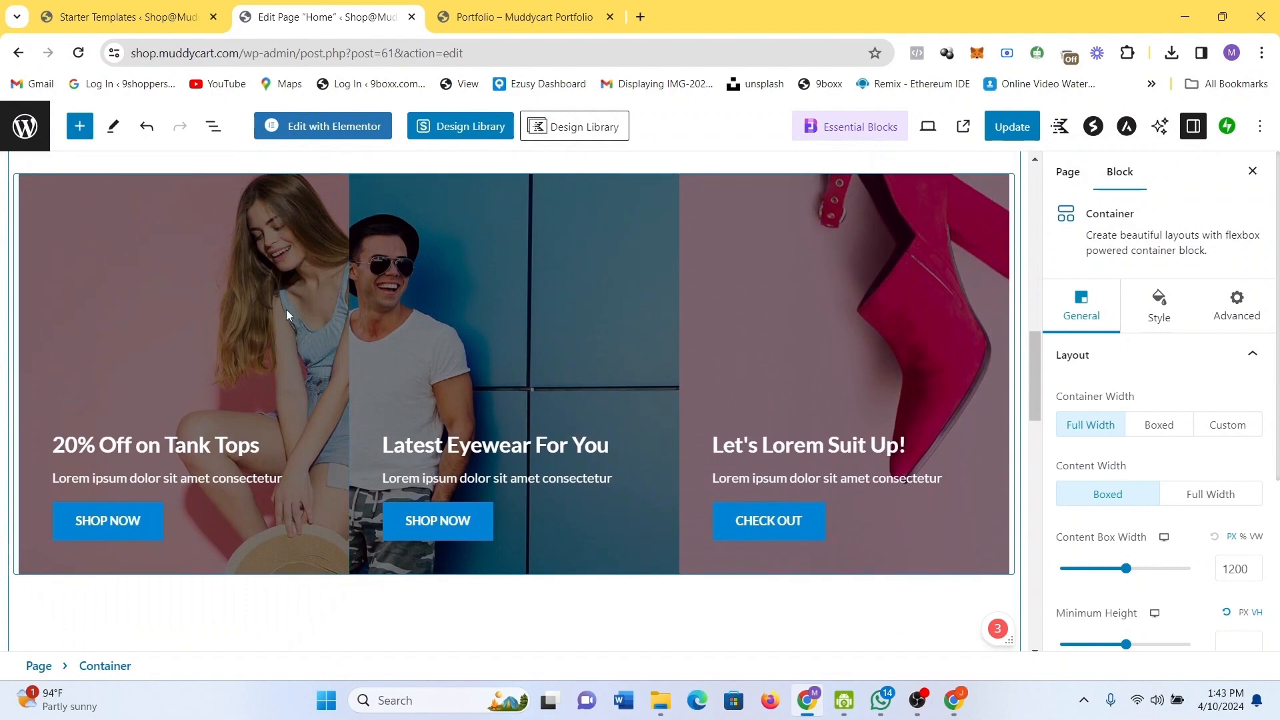
click(286, 310)
scroll(282, 303, up, 1)
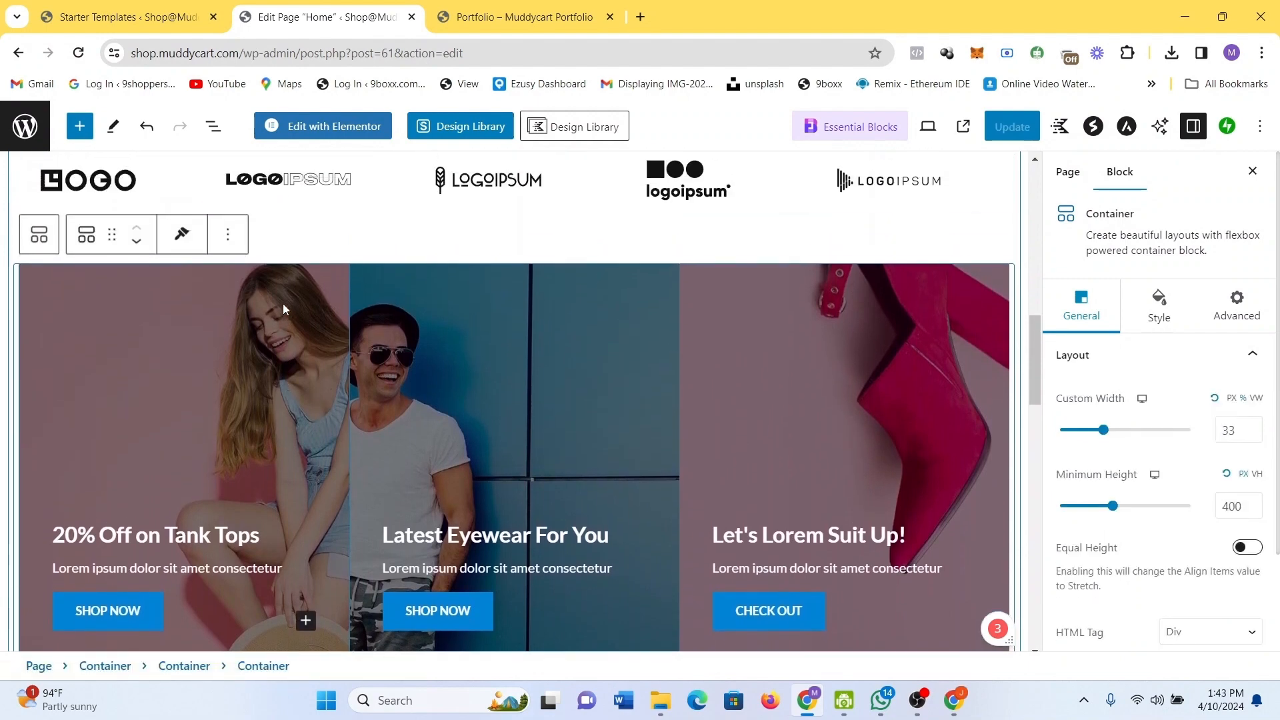
scroll(283, 302, down, 1)
scroll(274, 295, up, 1)
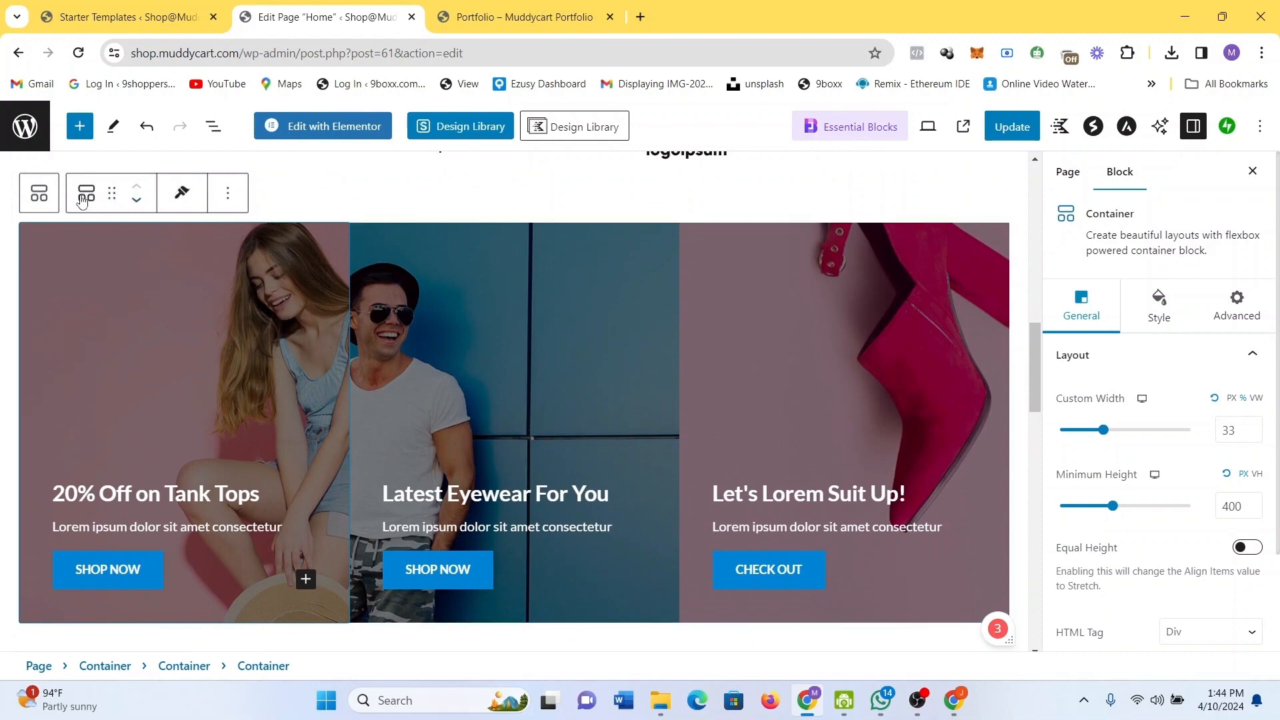
click(229, 193)
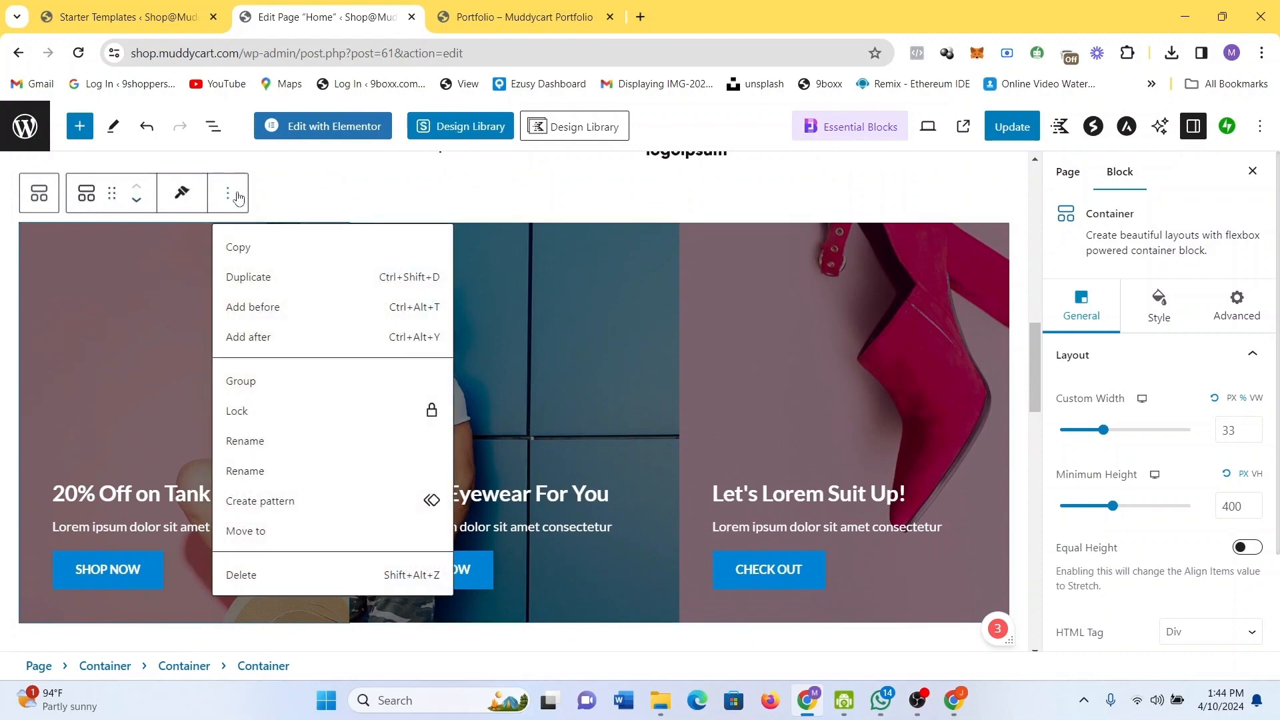
click(229, 194)
scroll(717, 390, down, 2)
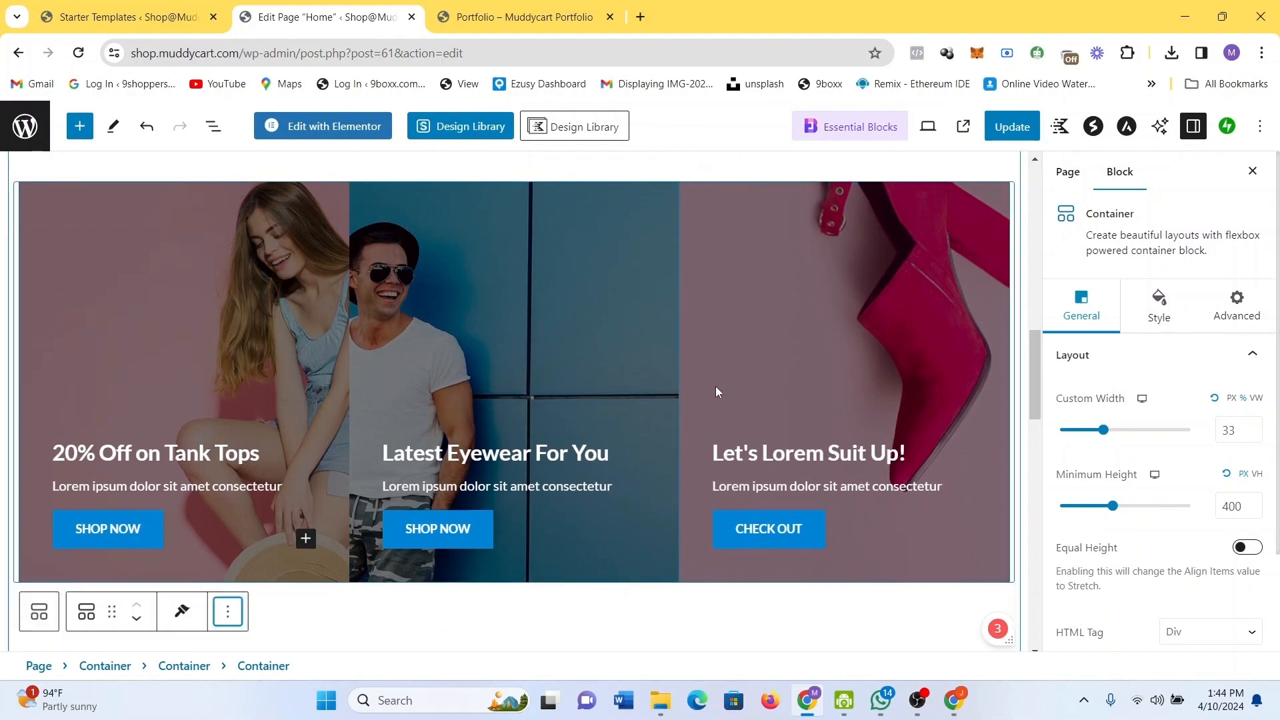
scroll(717, 387, down, 15)
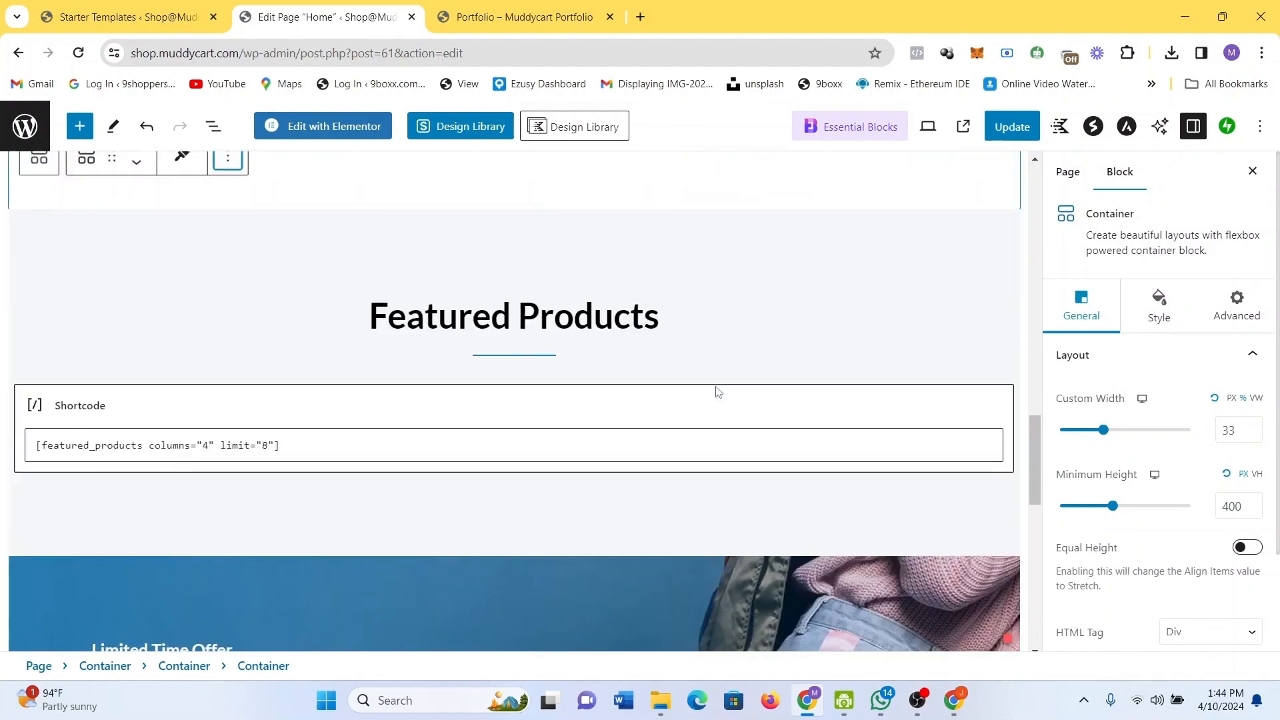
scroll(718, 392, down, 1)
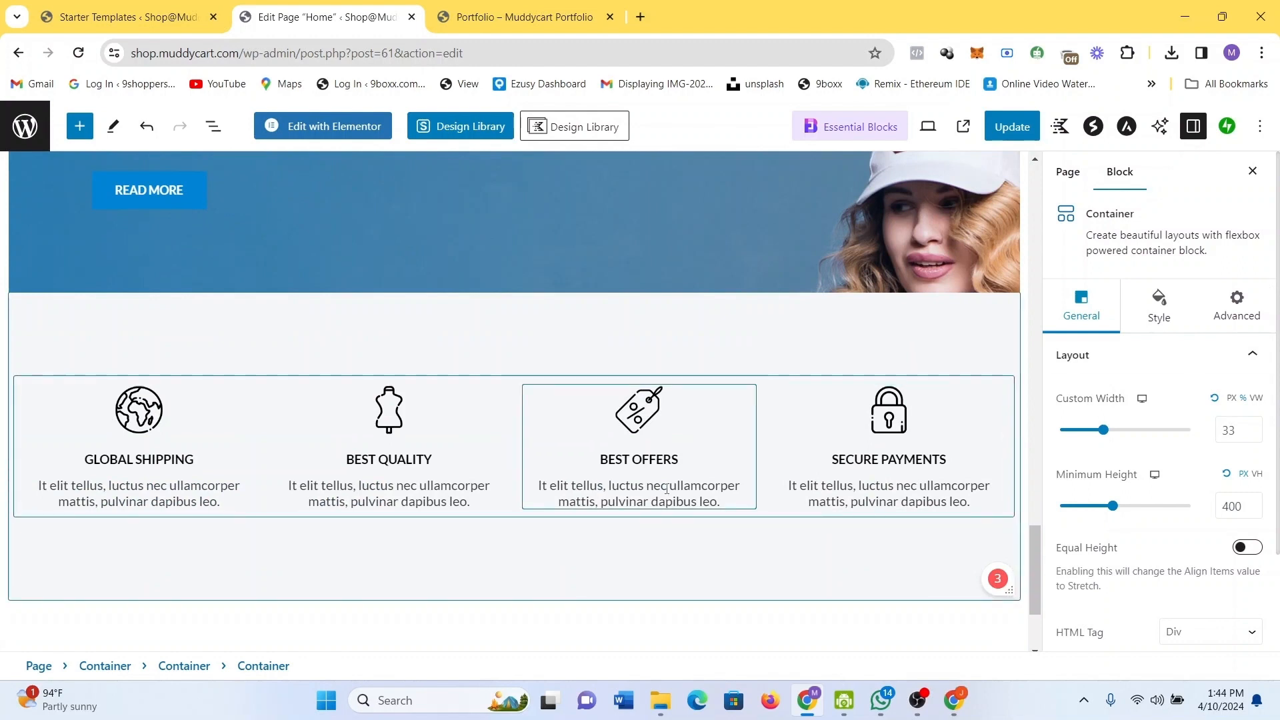
scroll(667, 490, down, 3)
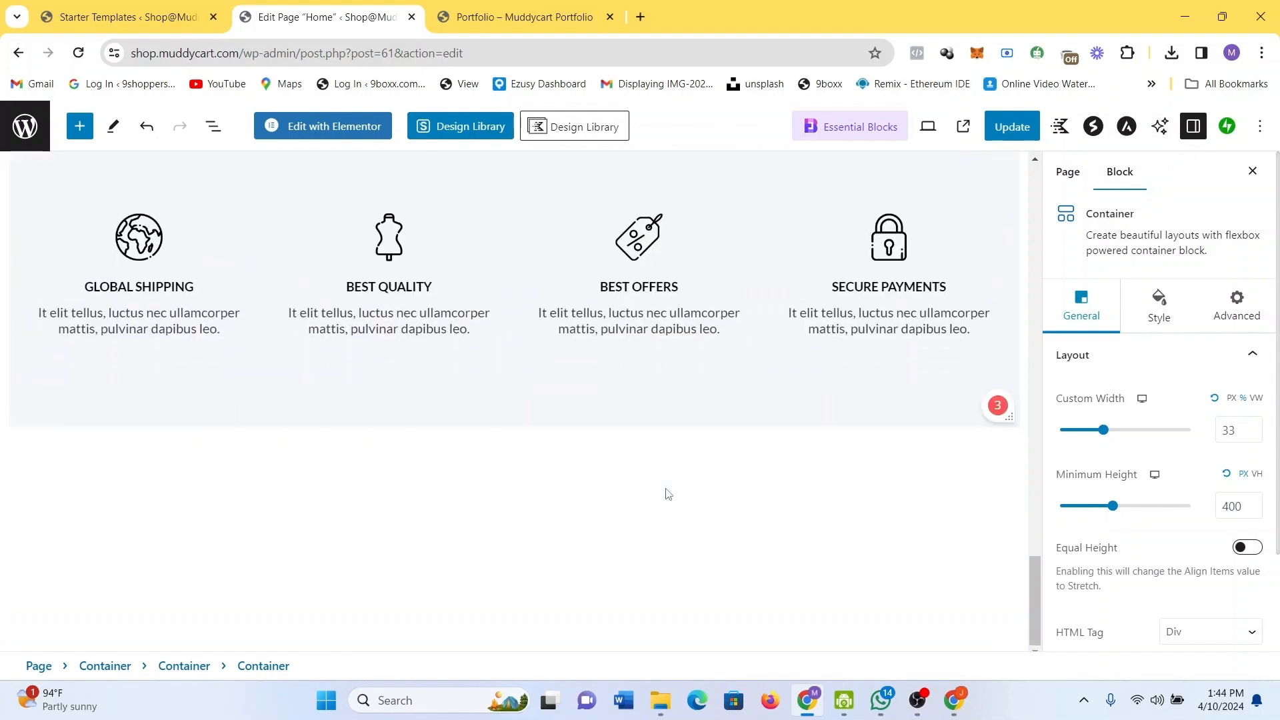
Update the Home page, then view the Starter Templates 'website ready' congratulations screen.
click(1027, 127)
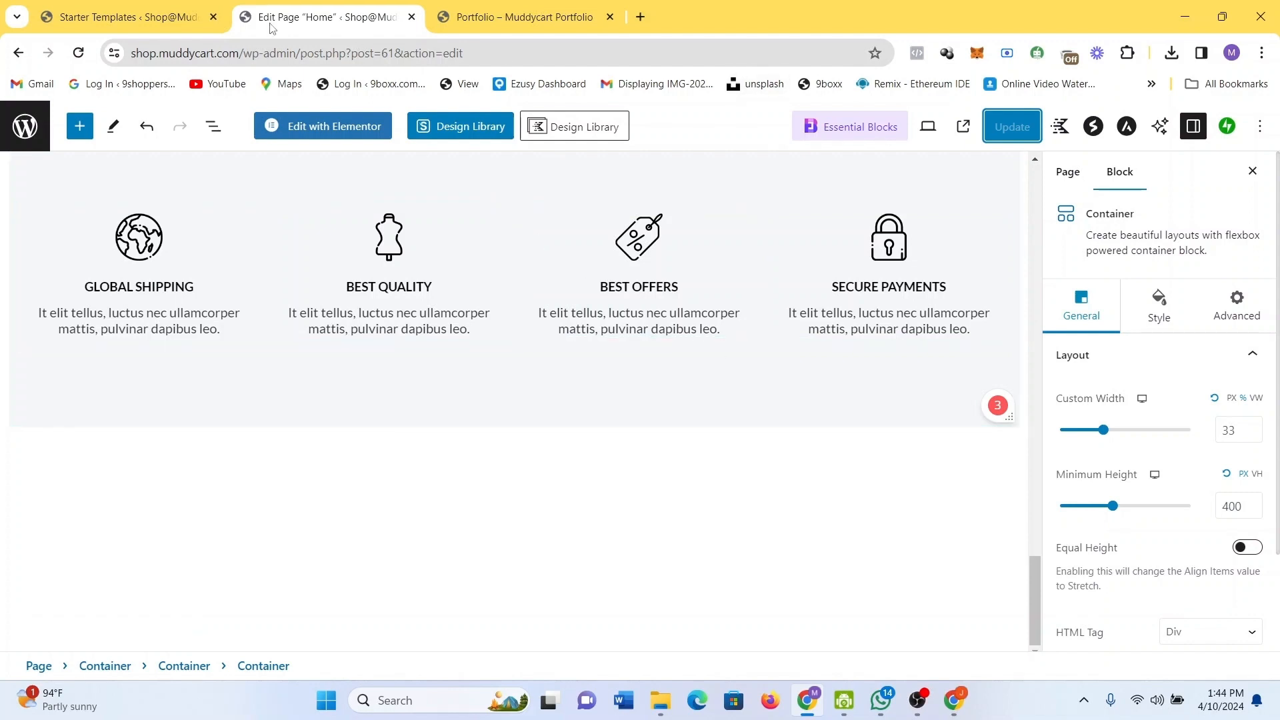
click(109, 5)
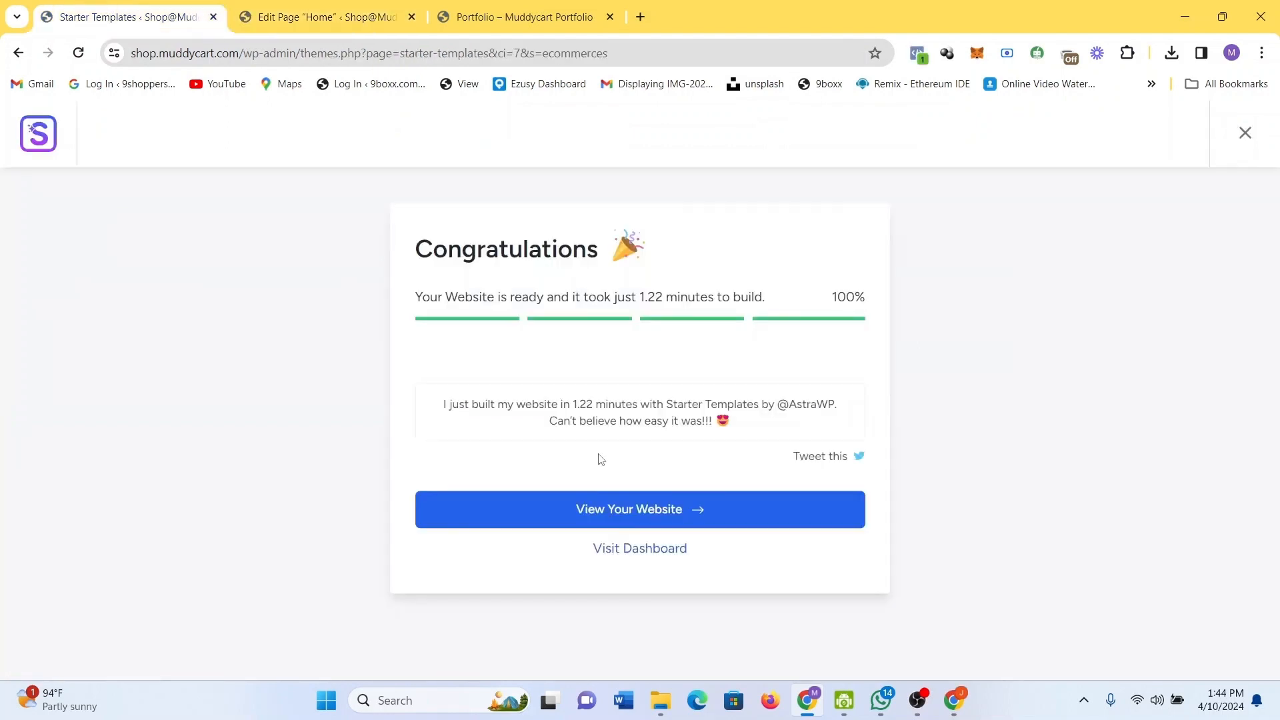
Go to the admin dashboard, then return to the Home page editor.
click(647, 549)
click(338, 6)
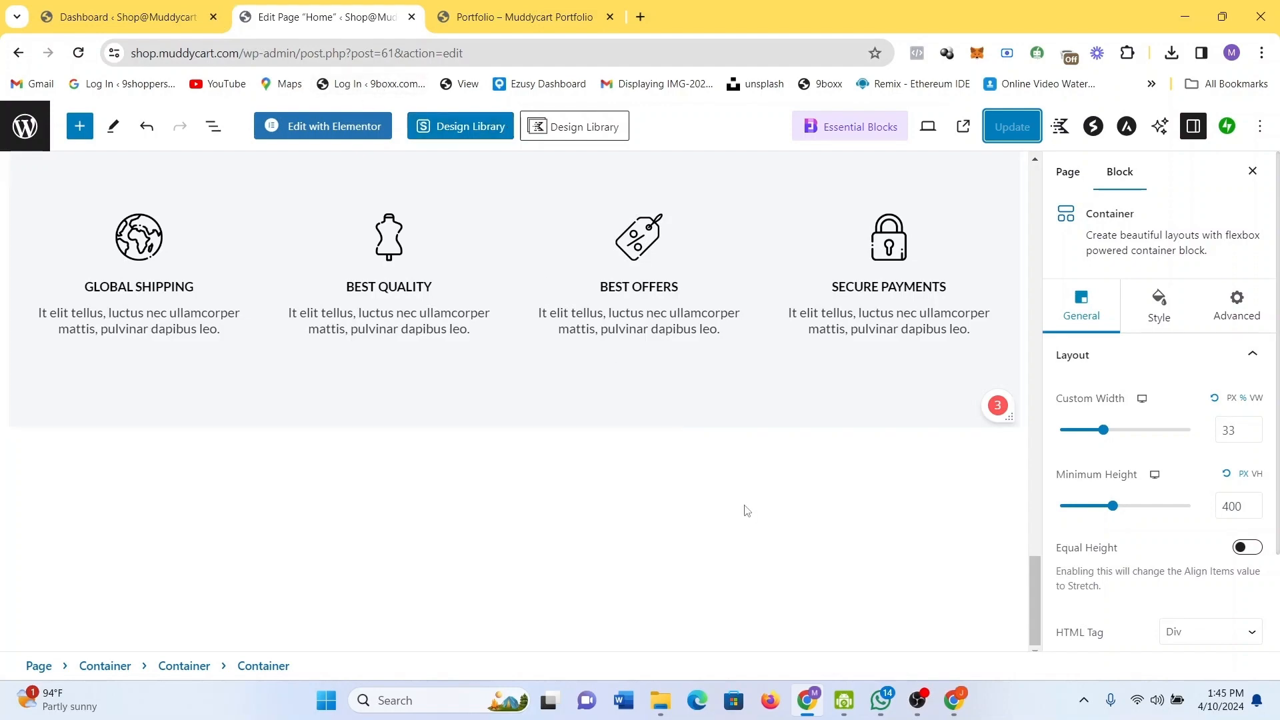
Exit the editor and visit the live Shop@Muddycart site from the dashboard.
scroll(746, 513, up, 20)
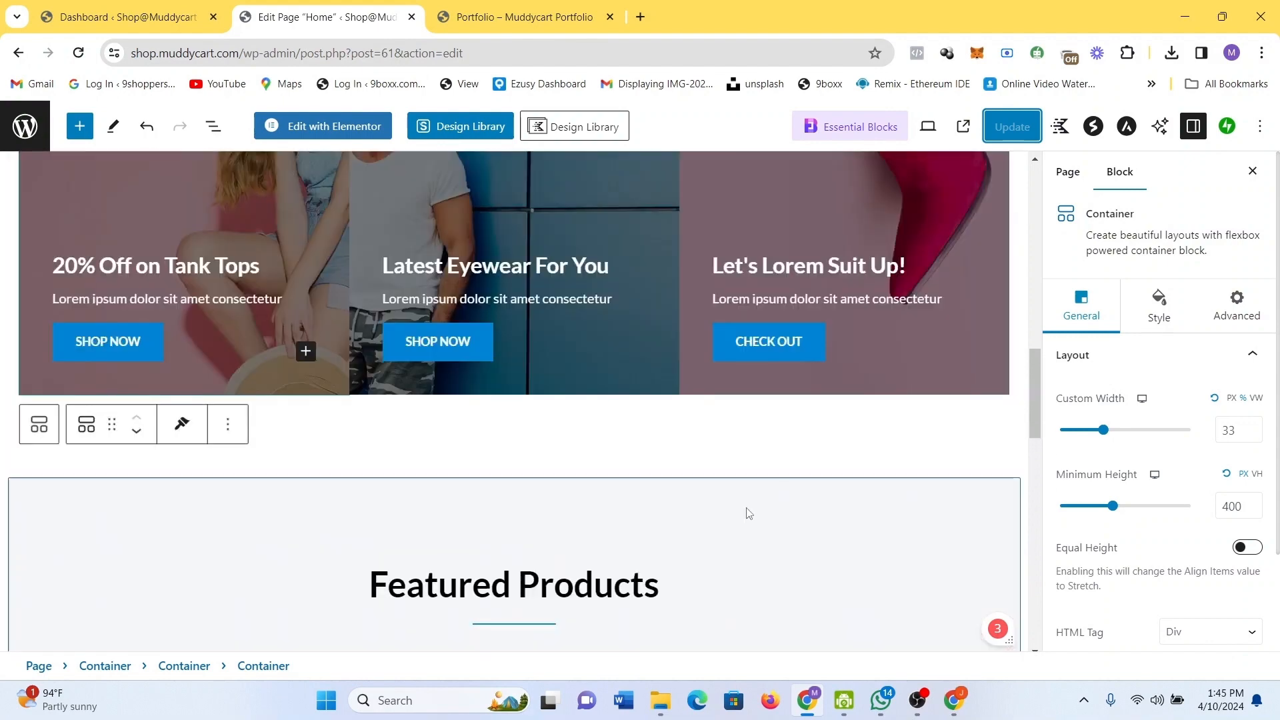
scroll(746, 513, up, 7)
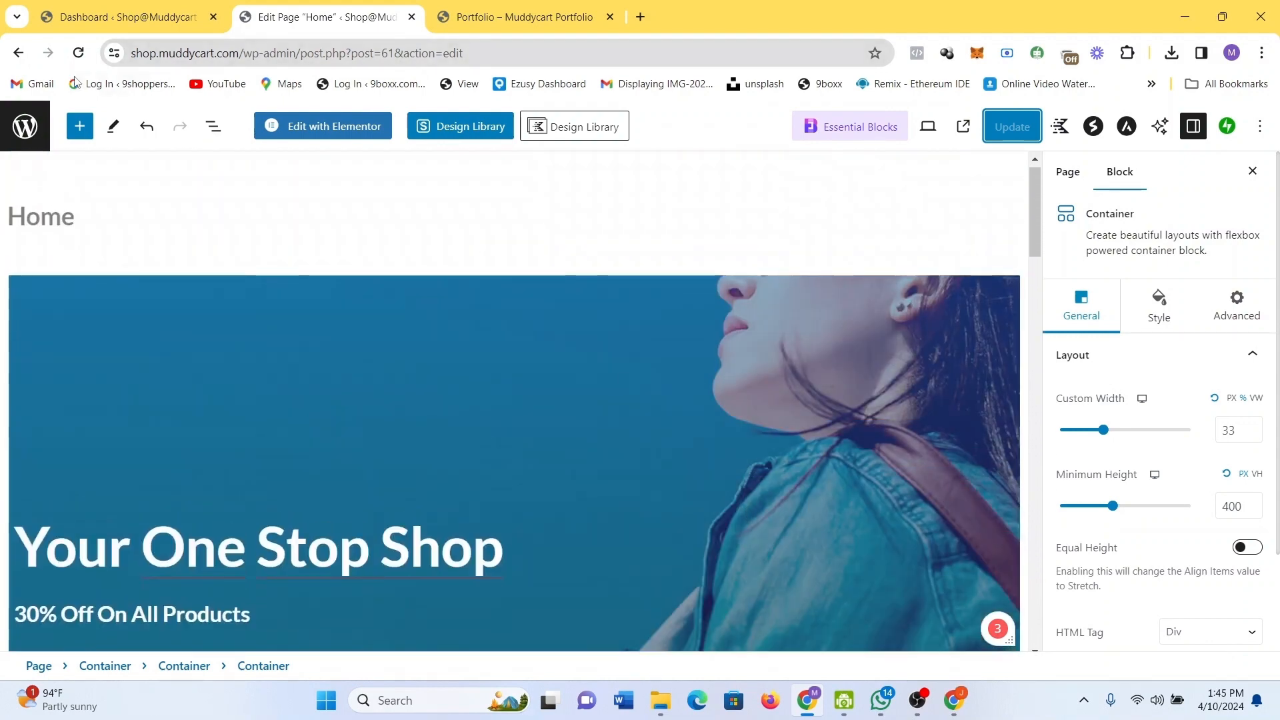
click(24, 129)
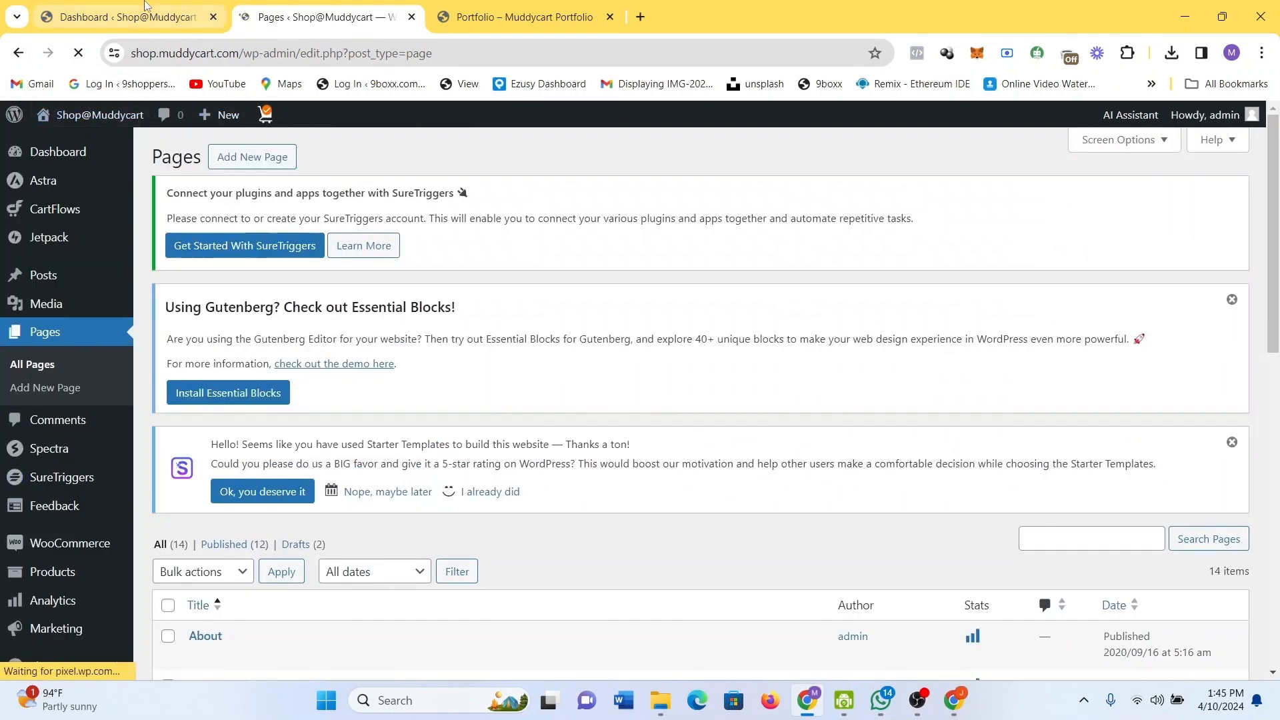
click(145, 5)
mouse_move(95, 127)
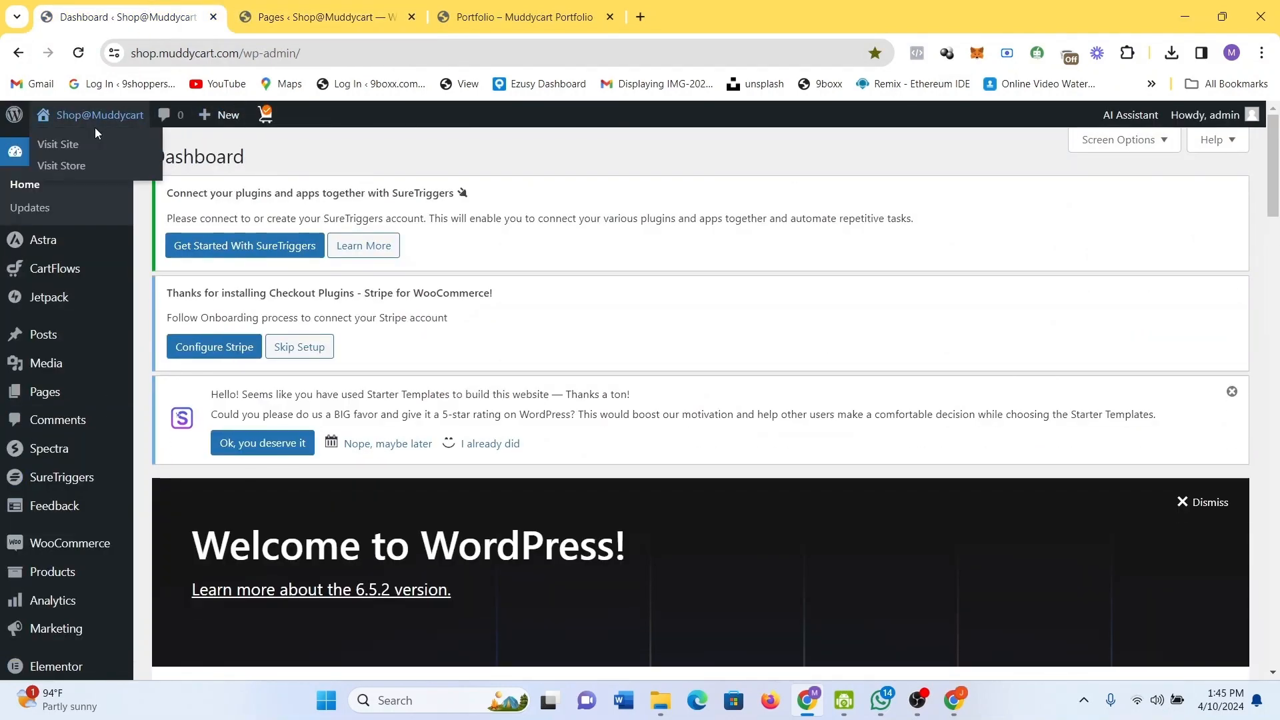
click(69, 151)
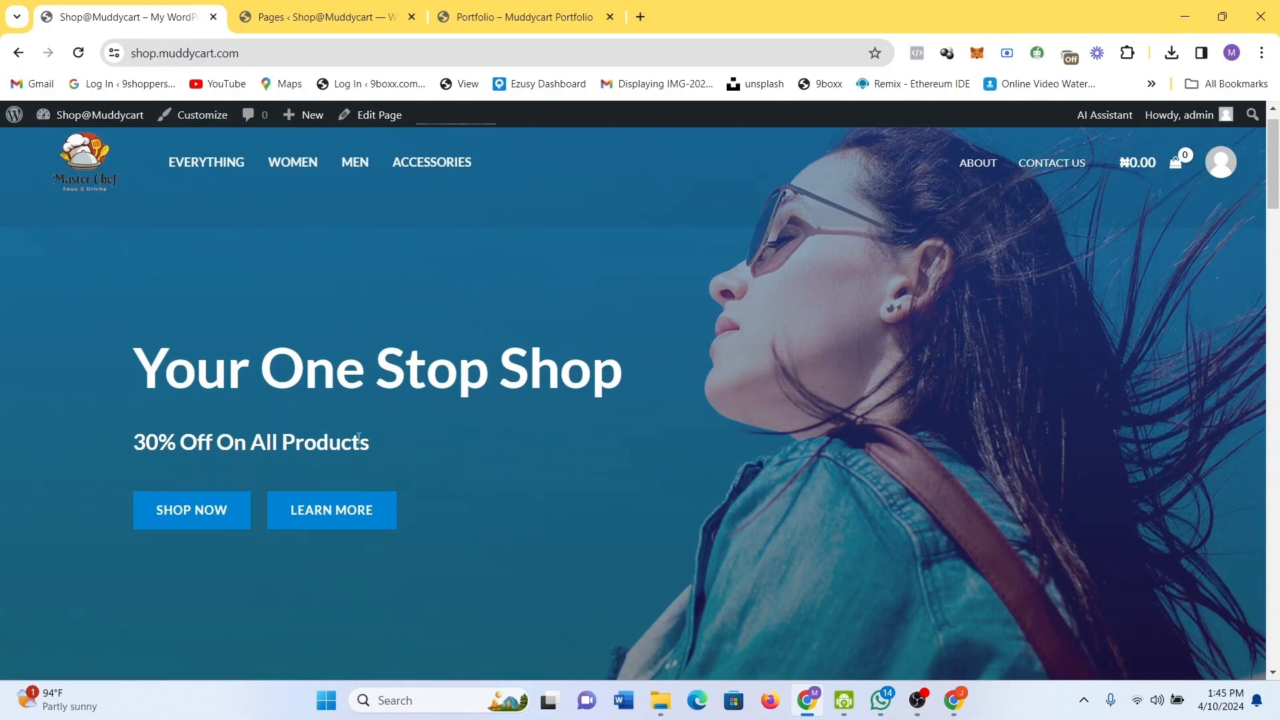
Browse the storefront and open the DNK Blue Tshirt product page.
scroll(759, 573, down, 9)
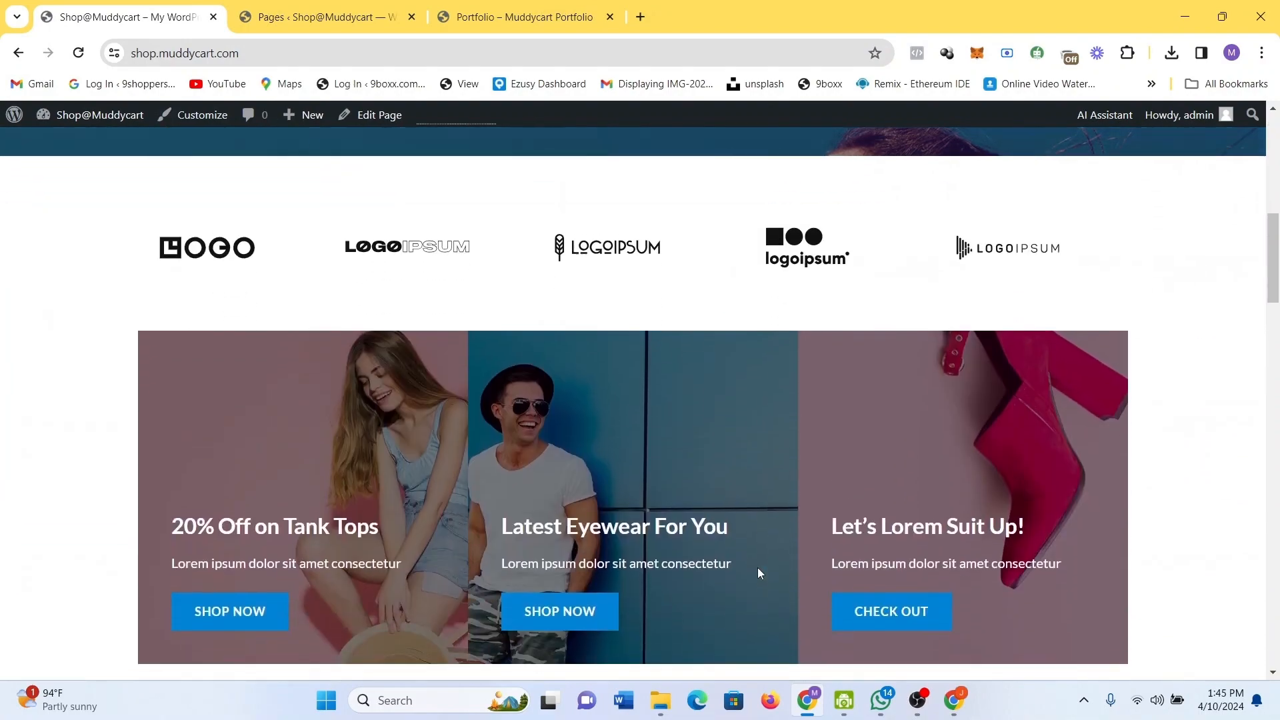
scroll(760, 573, up, 4)
scroll(760, 574, up, 4)
scroll(760, 574, down, 9)
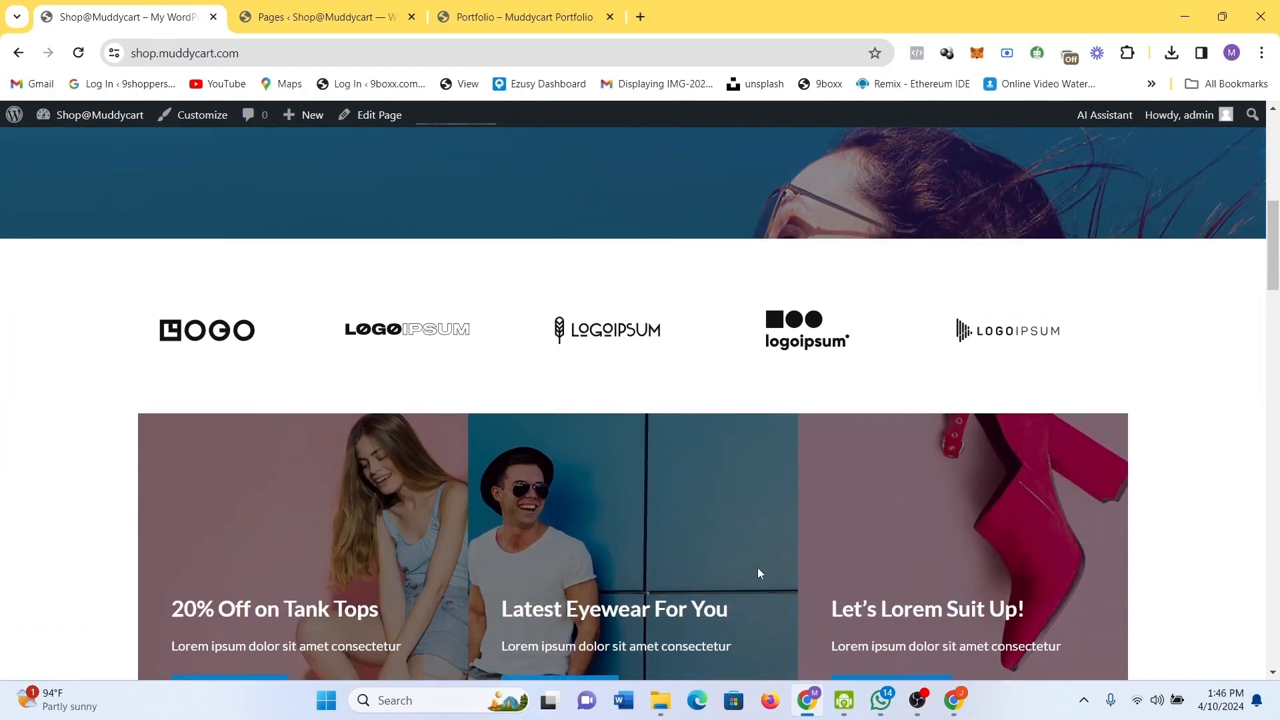
scroll(760, 574, up, 1)
scroll(758, 569, down, 15)
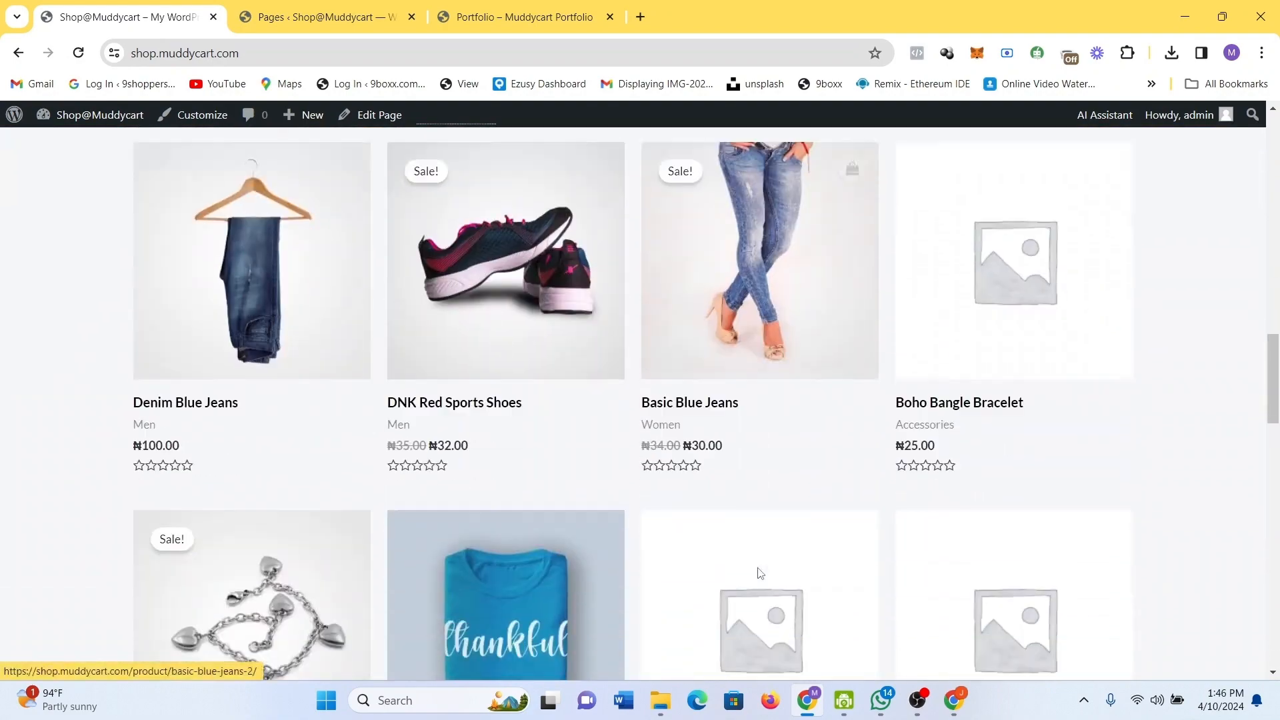
scroll(759, 574, down, 16)
scroll(759, 575, up, 16)
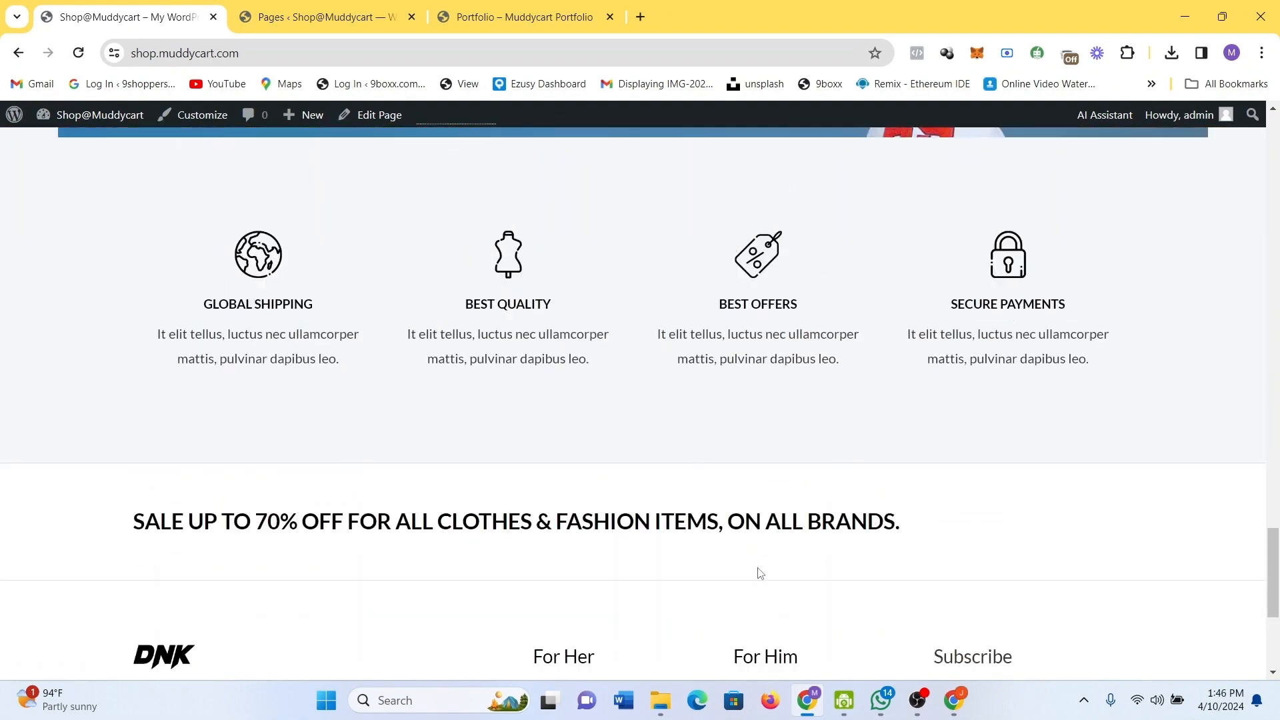
click(505, 281)
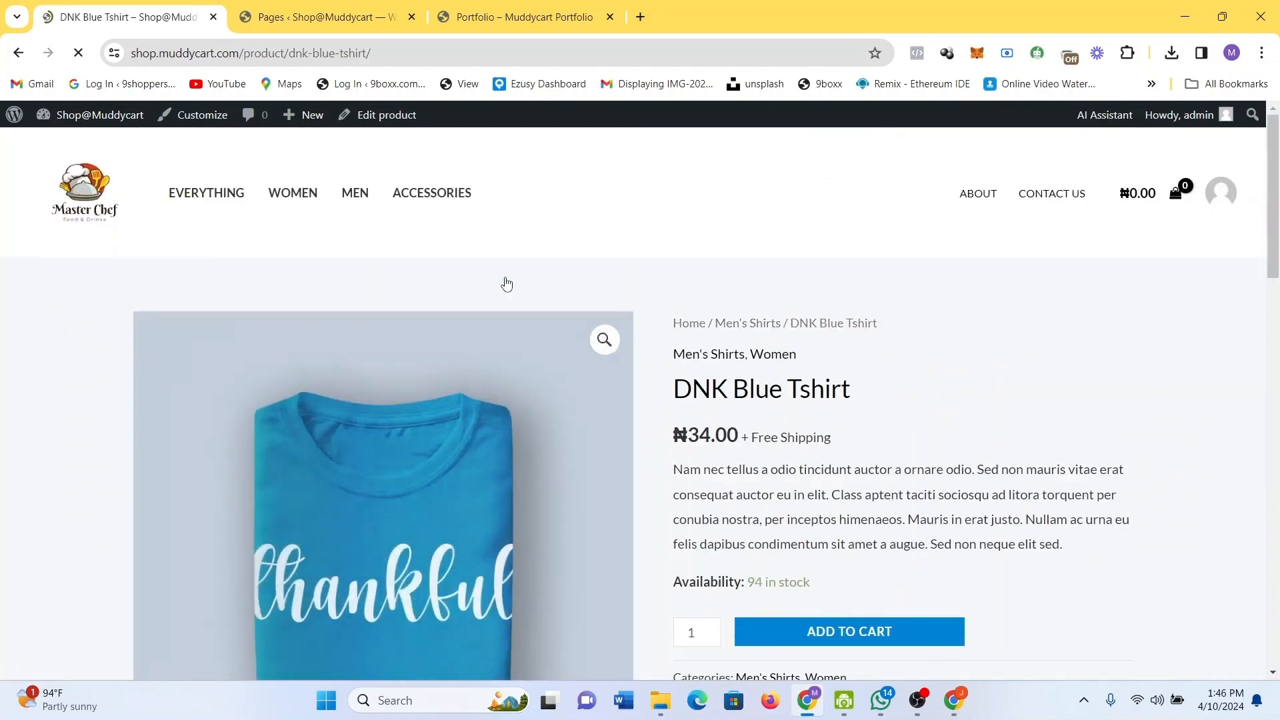
Preview the DNK Blue Tshirt image, then add the shirt to the cart.
click(605, 341)
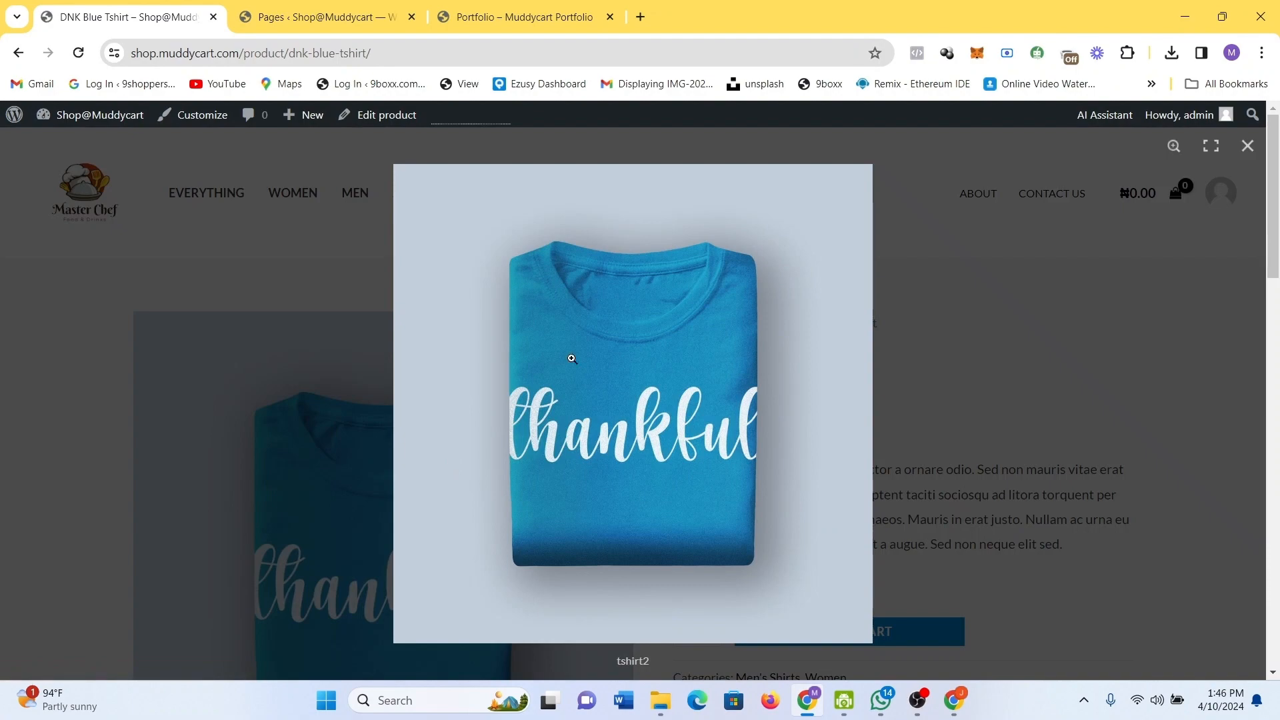
click(1063, 226)
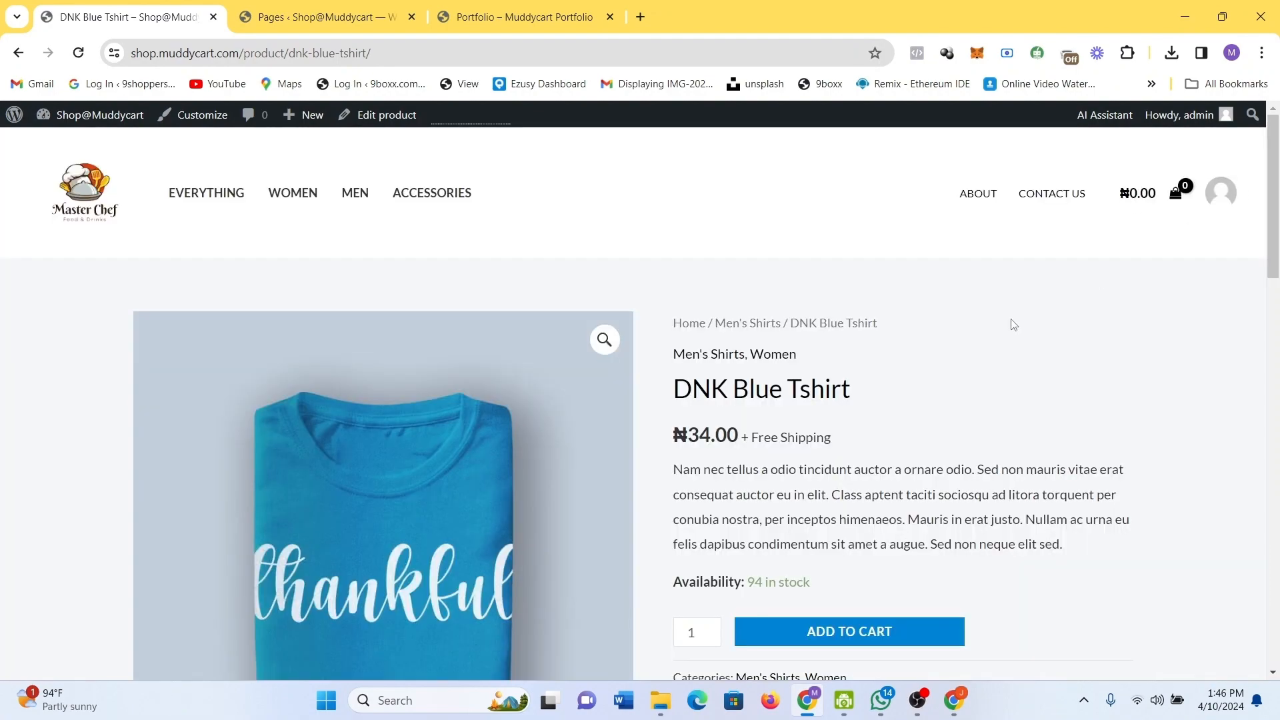
scroll(1009, 318, down, 1)
scroll(1009, 317, down, 3)
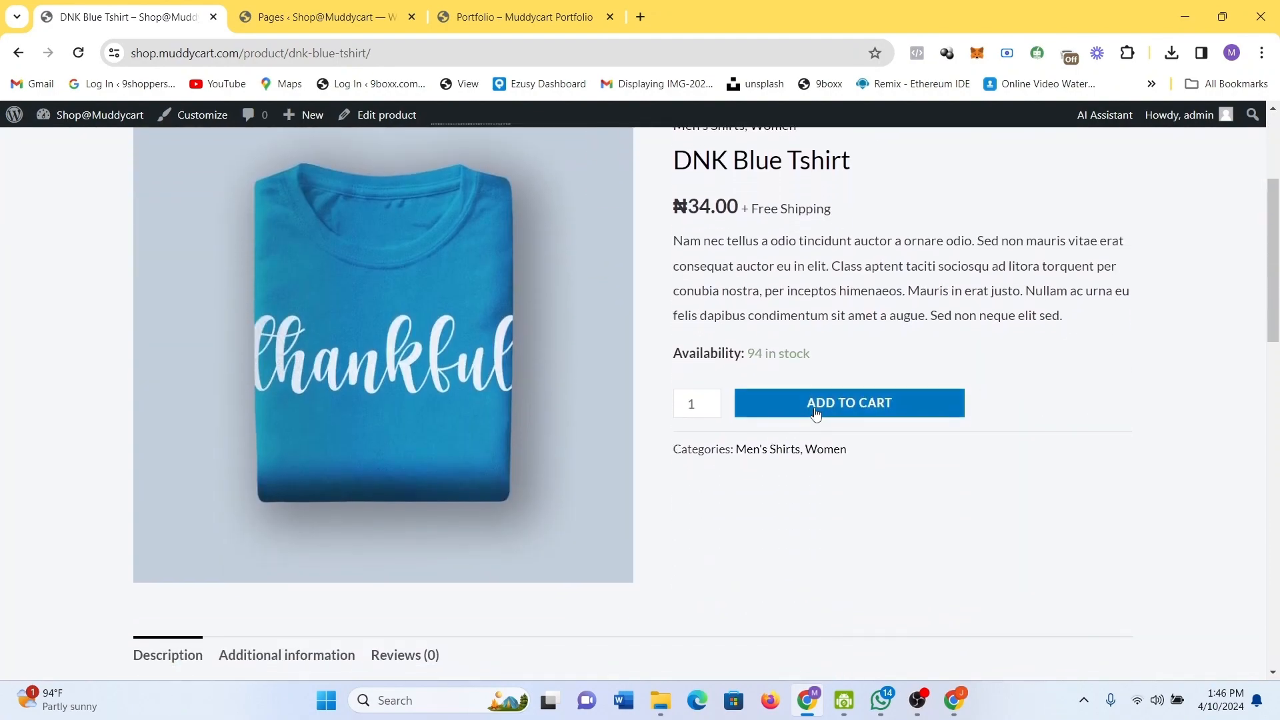
click(815, 412)
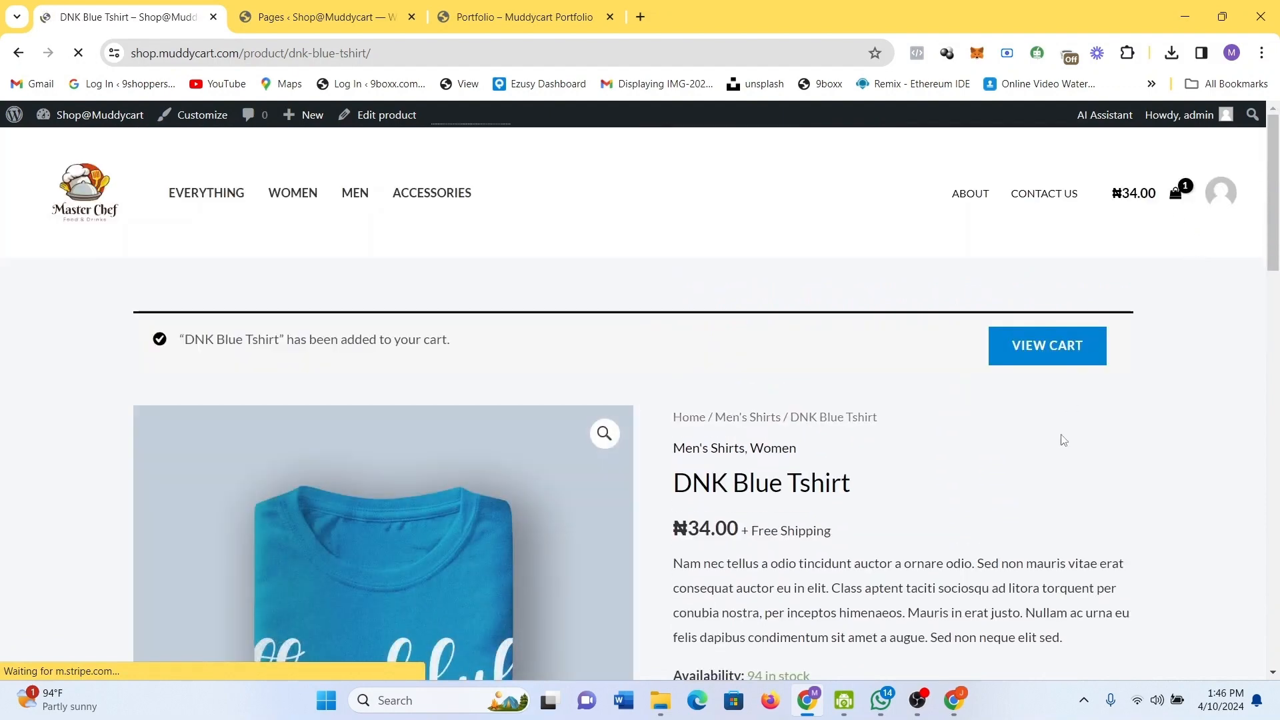
Review the product page and set the shirt's quantity to 100.
scroll(1063, 440, down, 10)
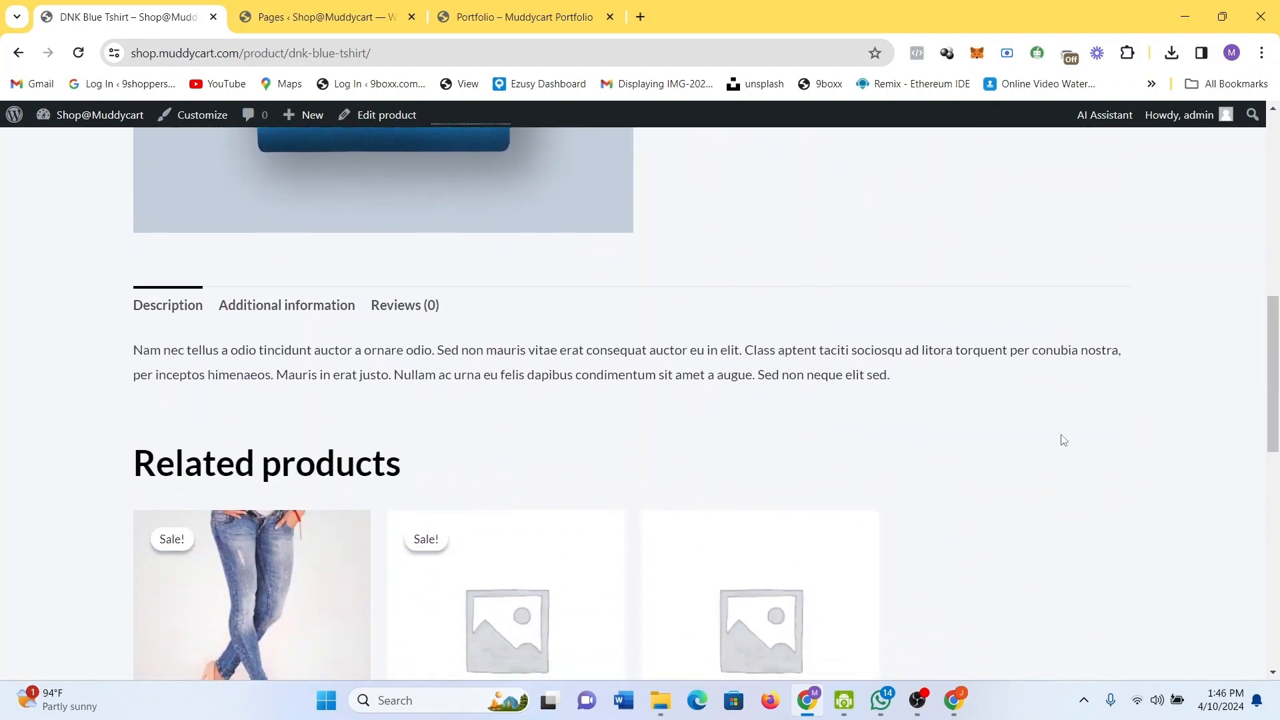
scroll(992, 224, down, 1)
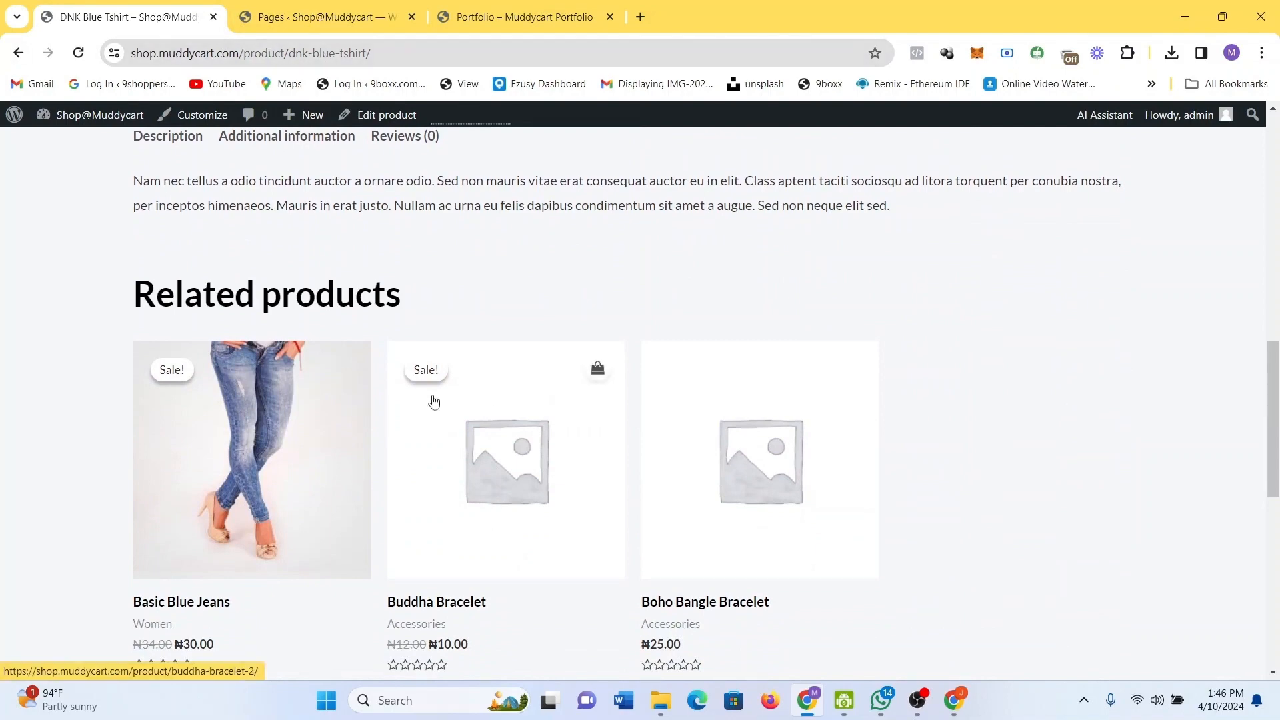
scroll(288, 405, down, 5)
scroll(288, 405, down, 3)
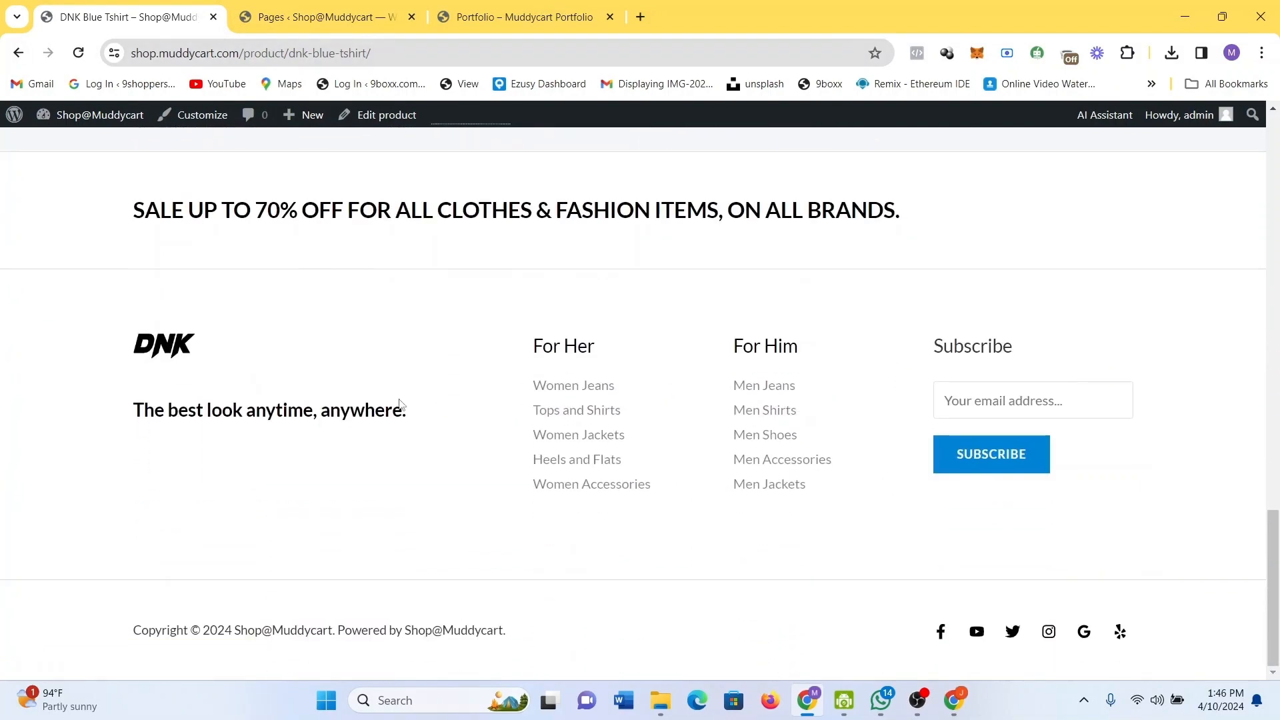
scroll(640, 557, up, 7)
scroll(640, 557, up, 10)
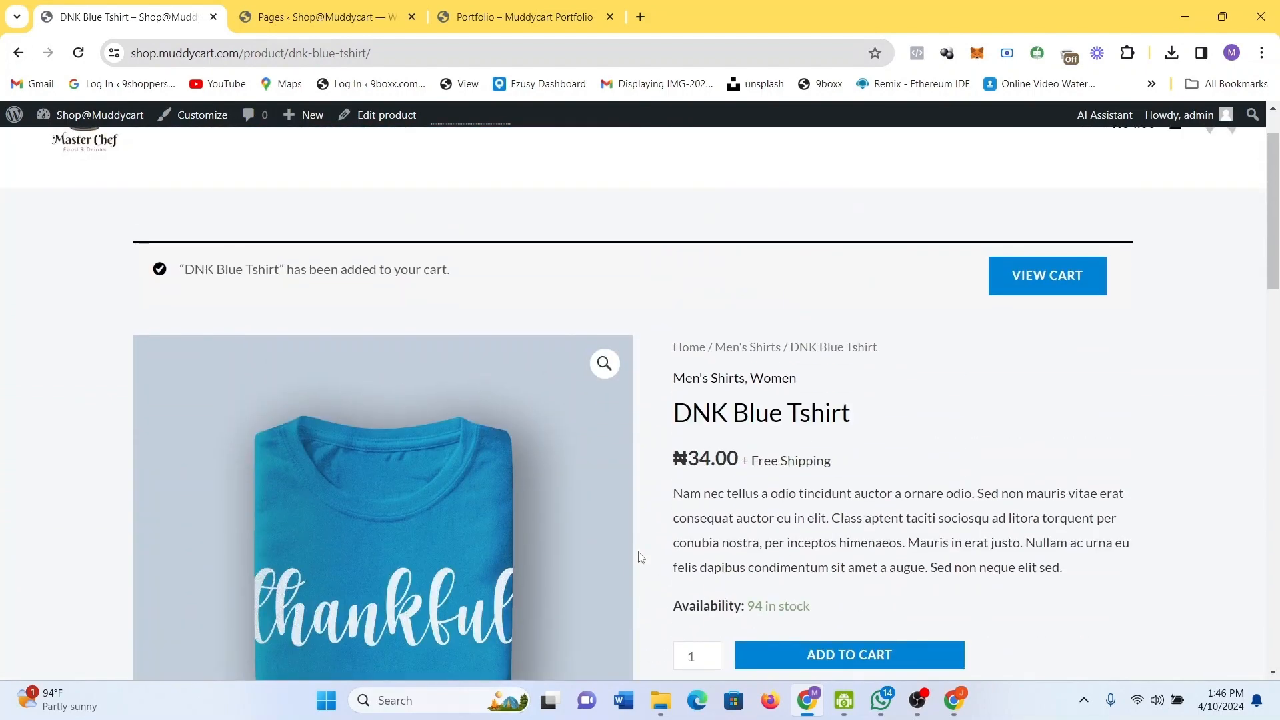
click(694, 650)
text(00)
scroll(1131, 421, down, 1)
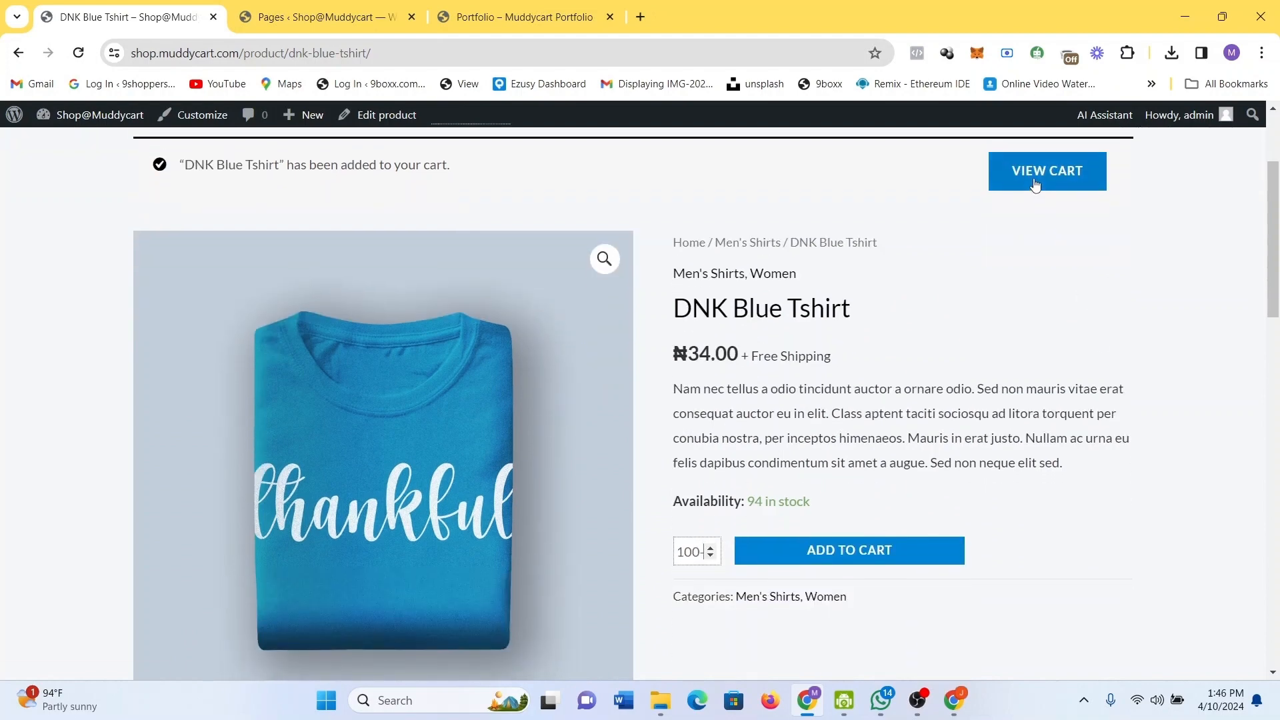
Open the cart to check the DNK Blue Tshirt entry.
click(1035, 184)
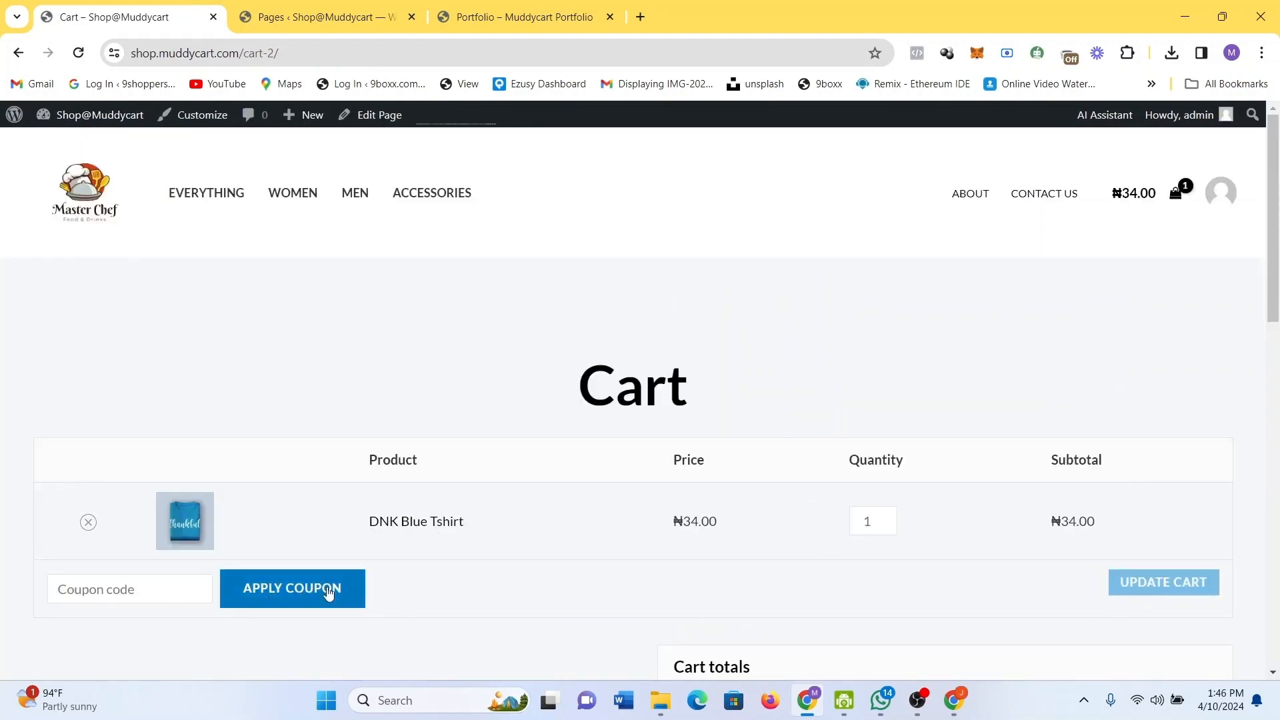
scroll(358, 590, down, 3)
scroll(358, 590, down, 2)
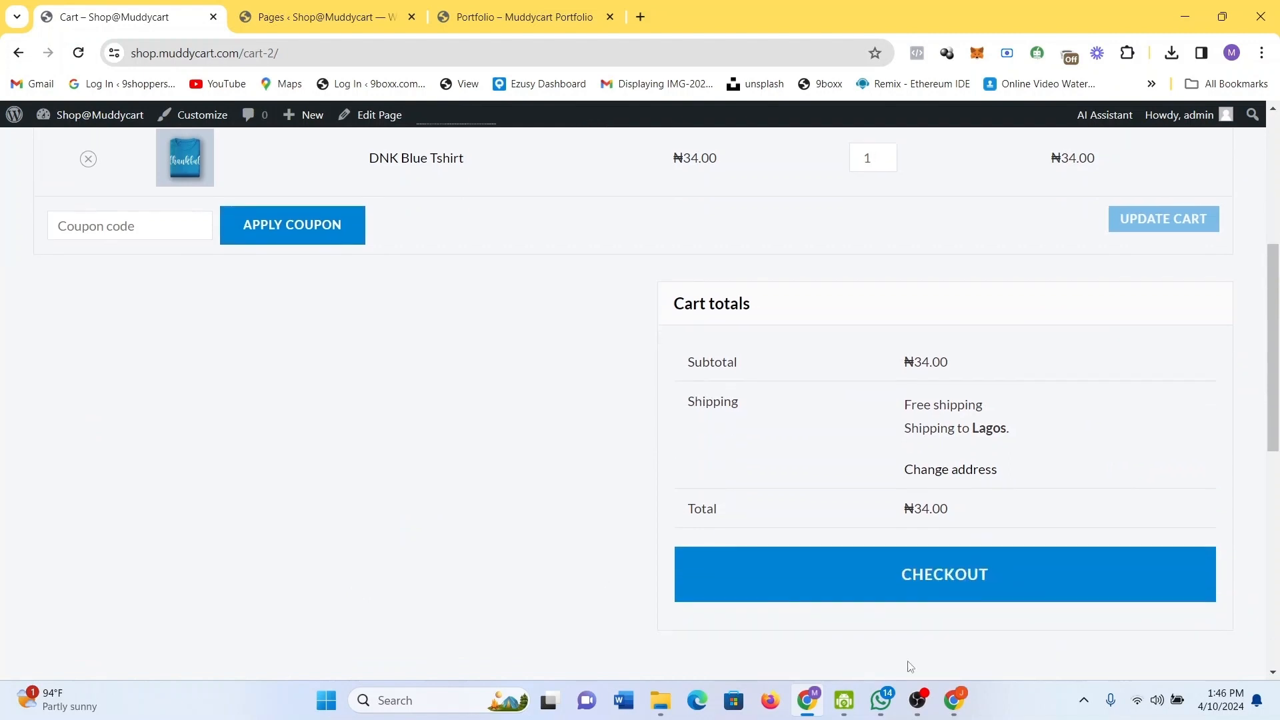
Proceed to checkout, review the billing form and order summary, then go back.
click(799, 599)
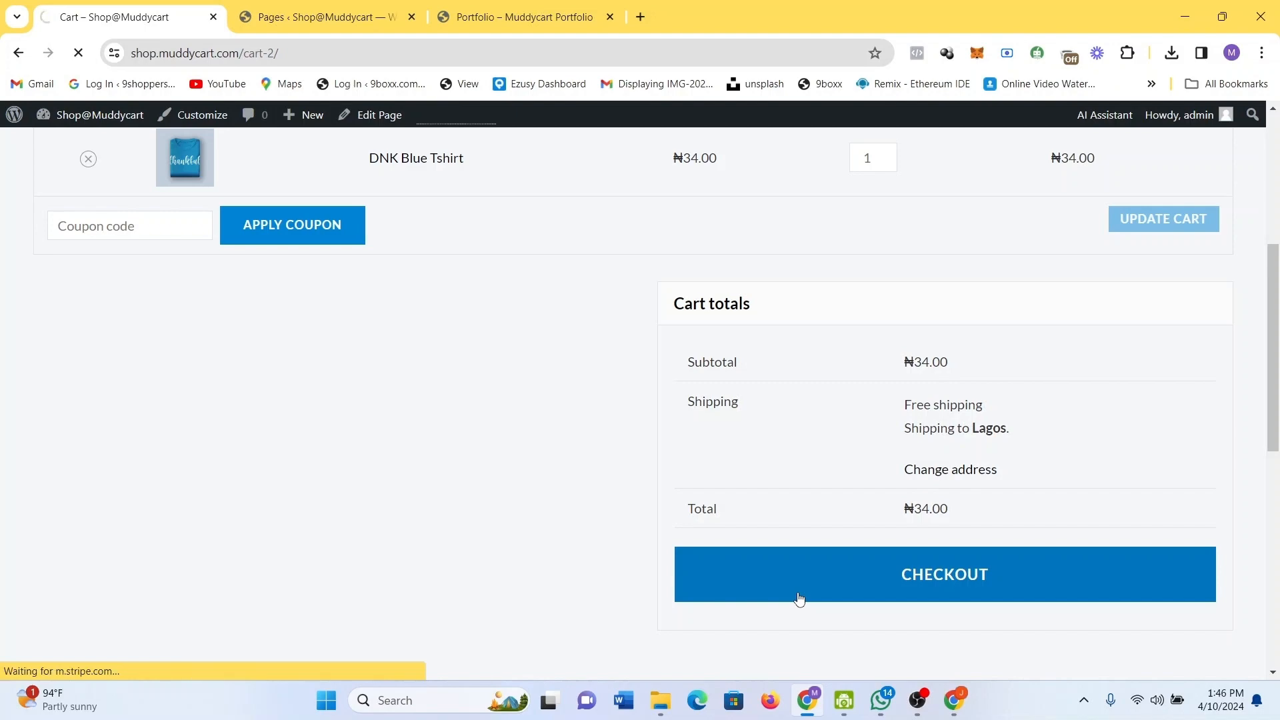
scroll(748, 504, down, 7)
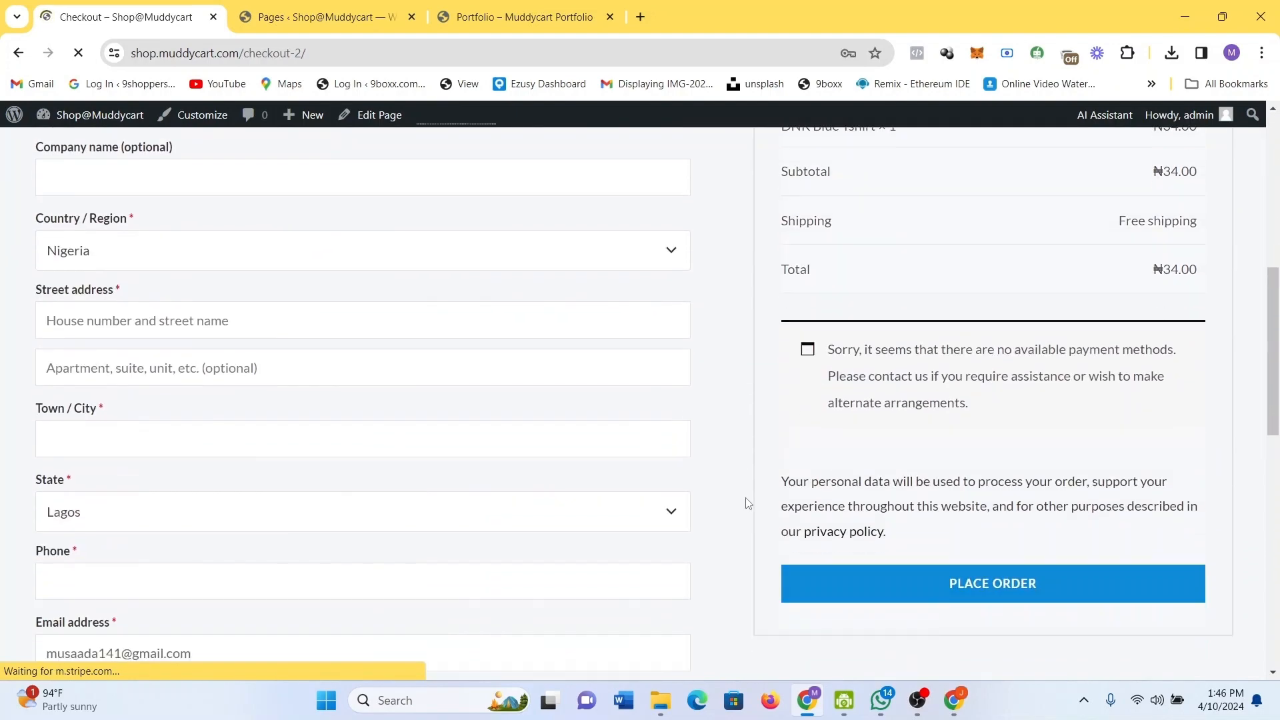
scroll(748, 504, down, 2)
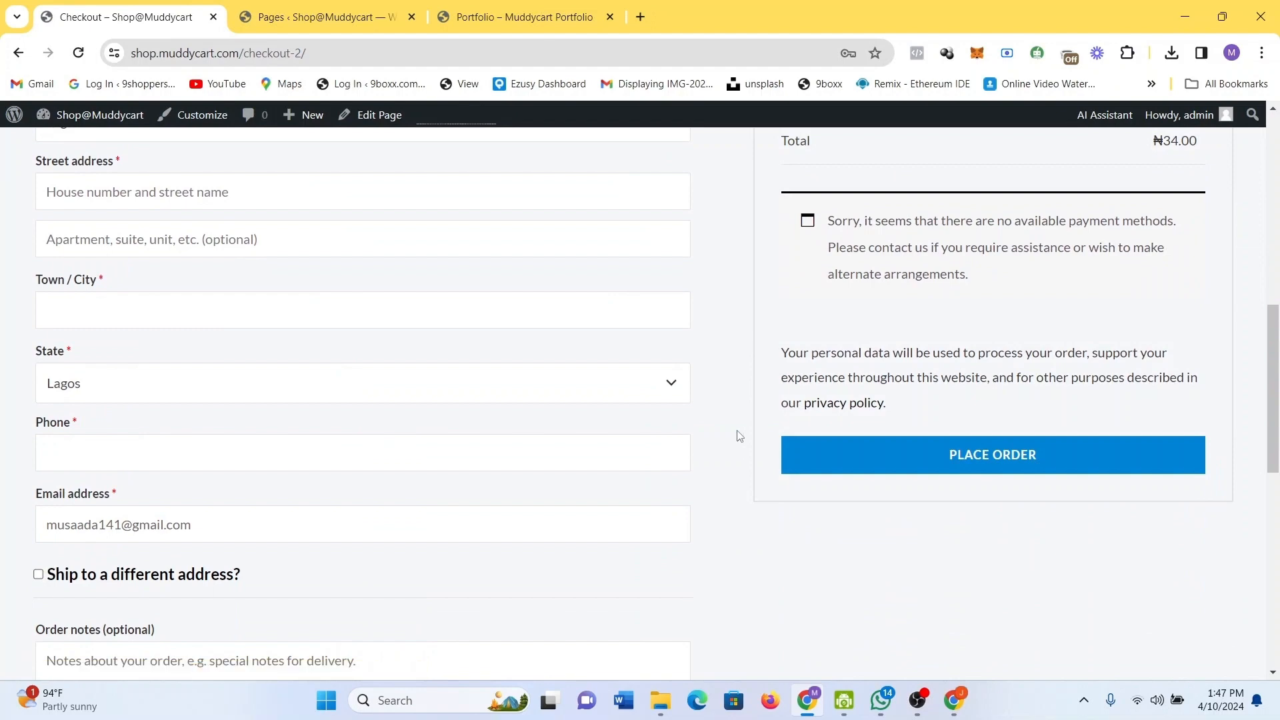
scroll(739, 435, down, 3)
scroll(738, 436, up, 6)
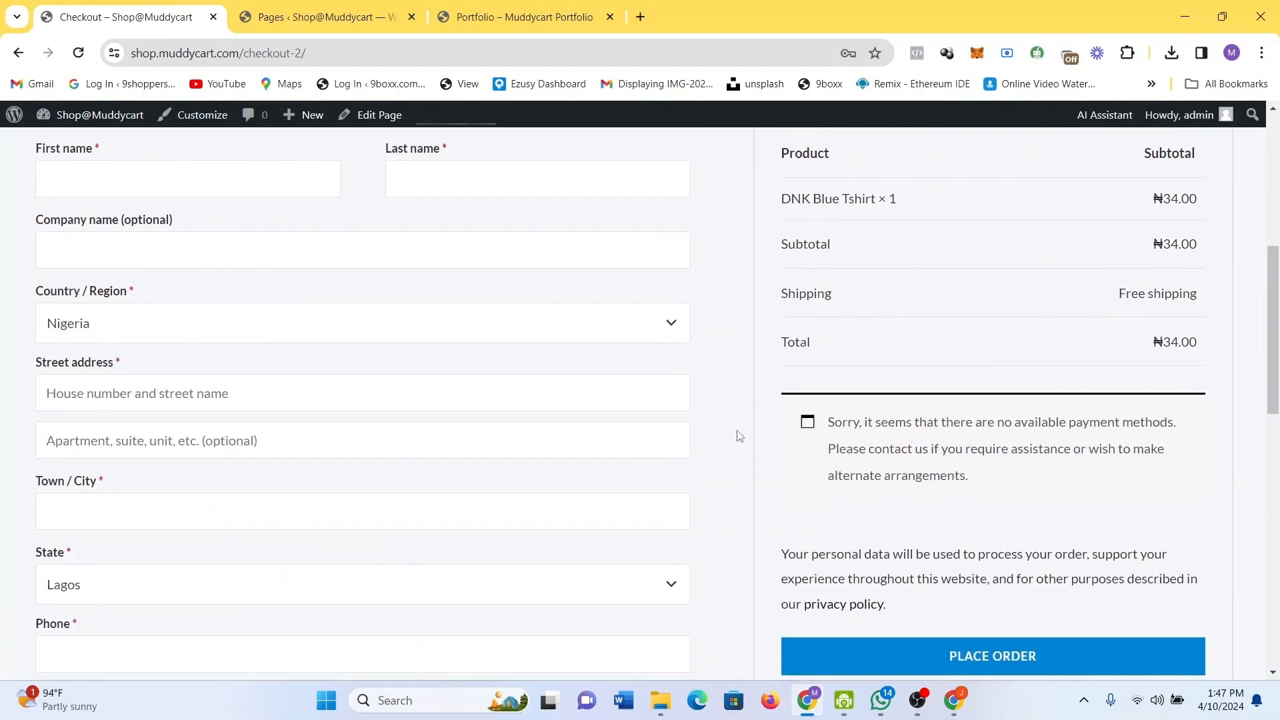
scroll(739, 435, up, 3)
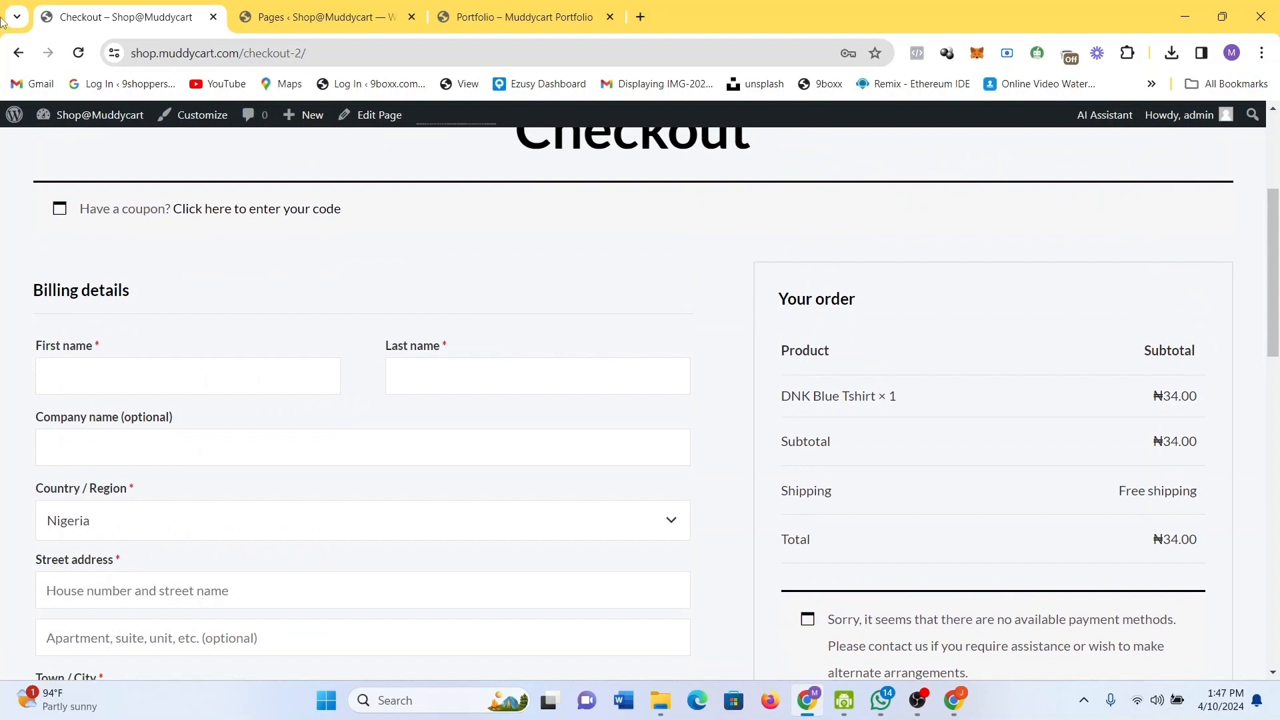
click(14, 52)
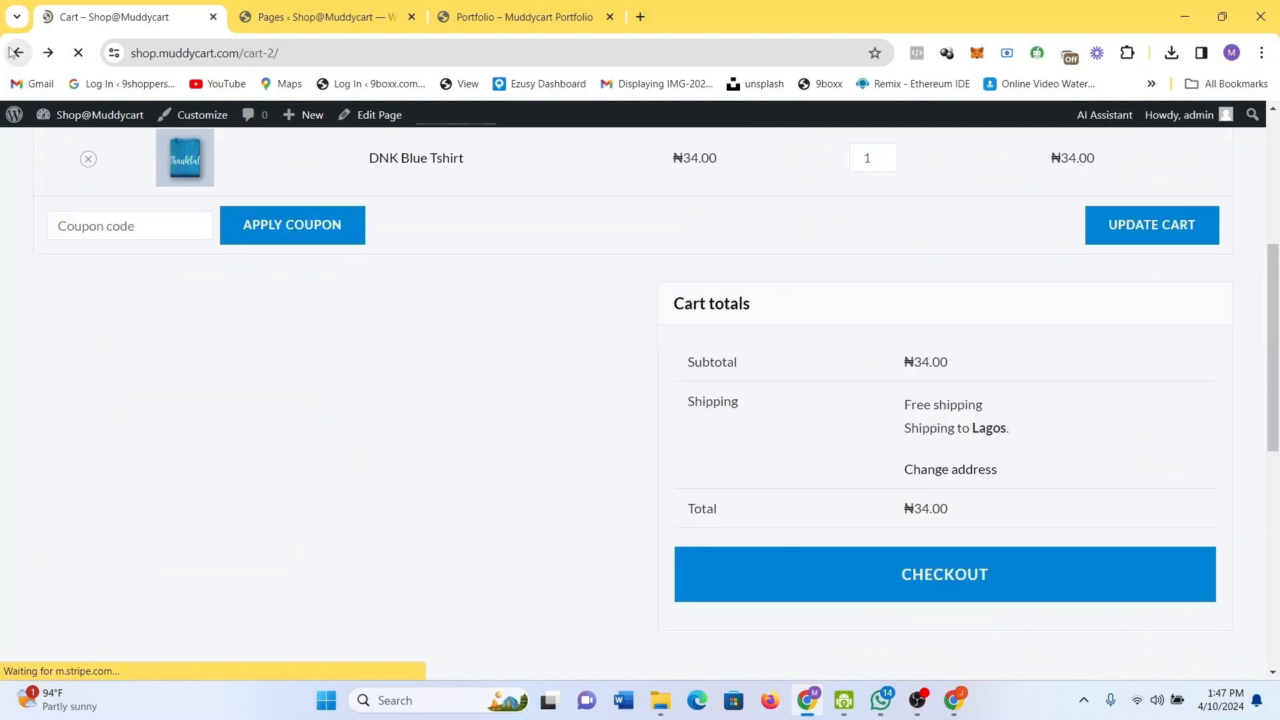
Return to the DNK Blue Tshirt page and reload it, confirming form resubmission.
click(14, 53)
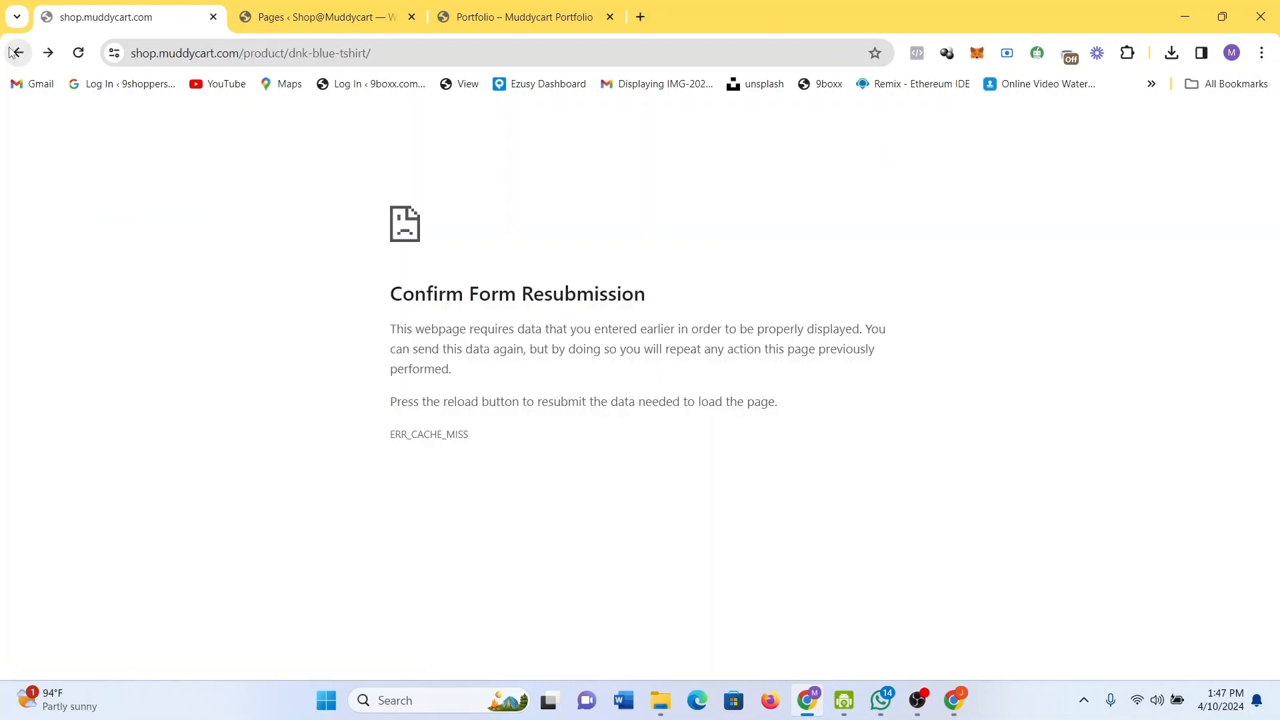
click(79, 52)
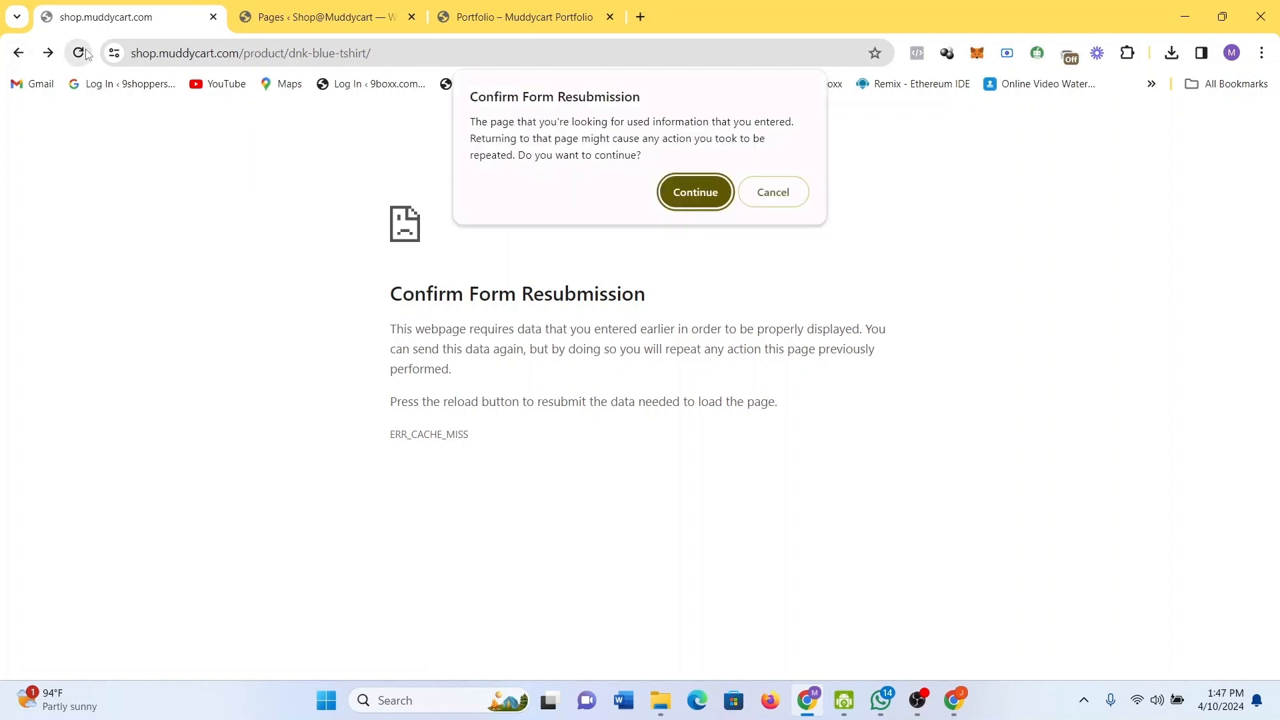
click(691, 200)
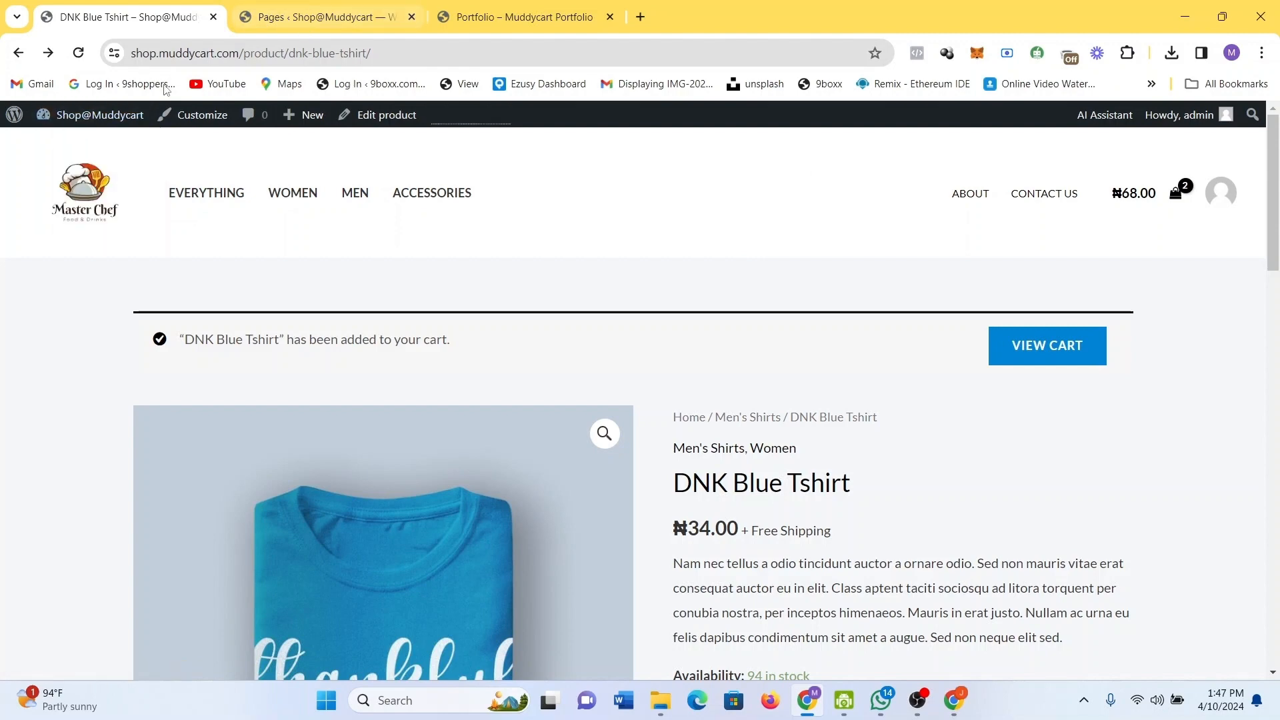
Browse the WordPress 6.5.2 About page in the admin, then open WooCommerce Home.
mouse_move(8, 119)
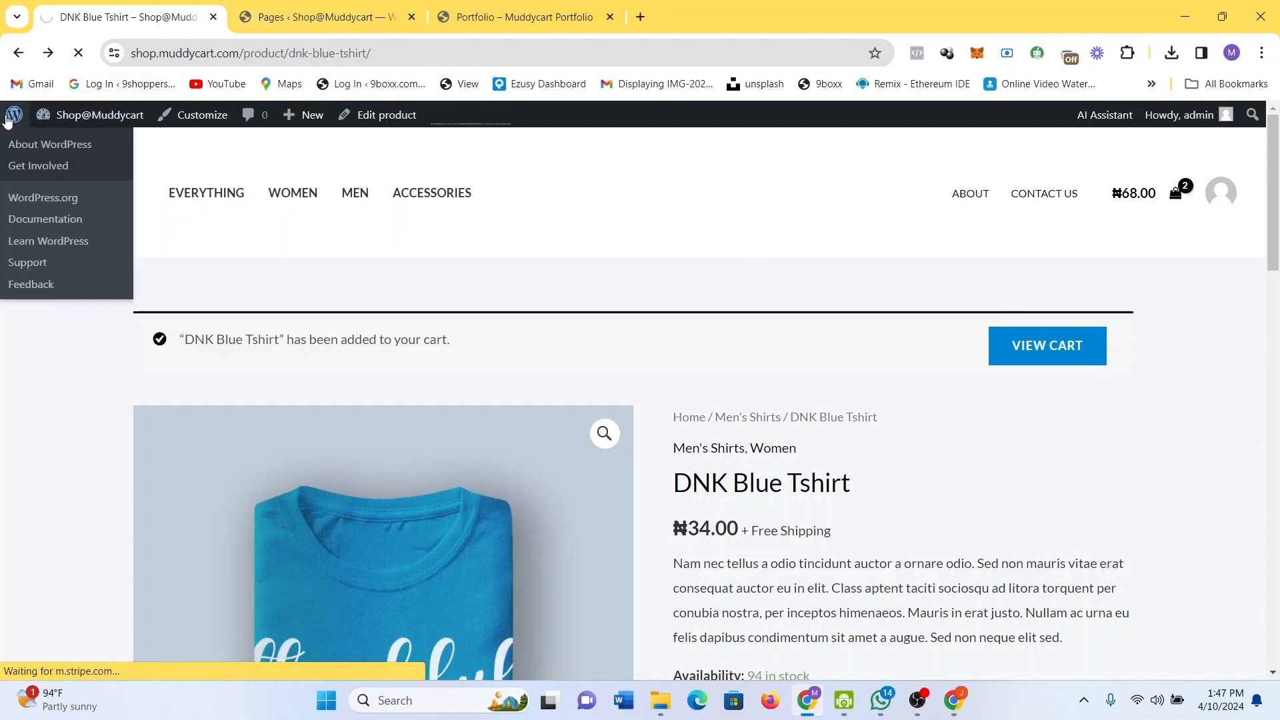
click(8, 119)
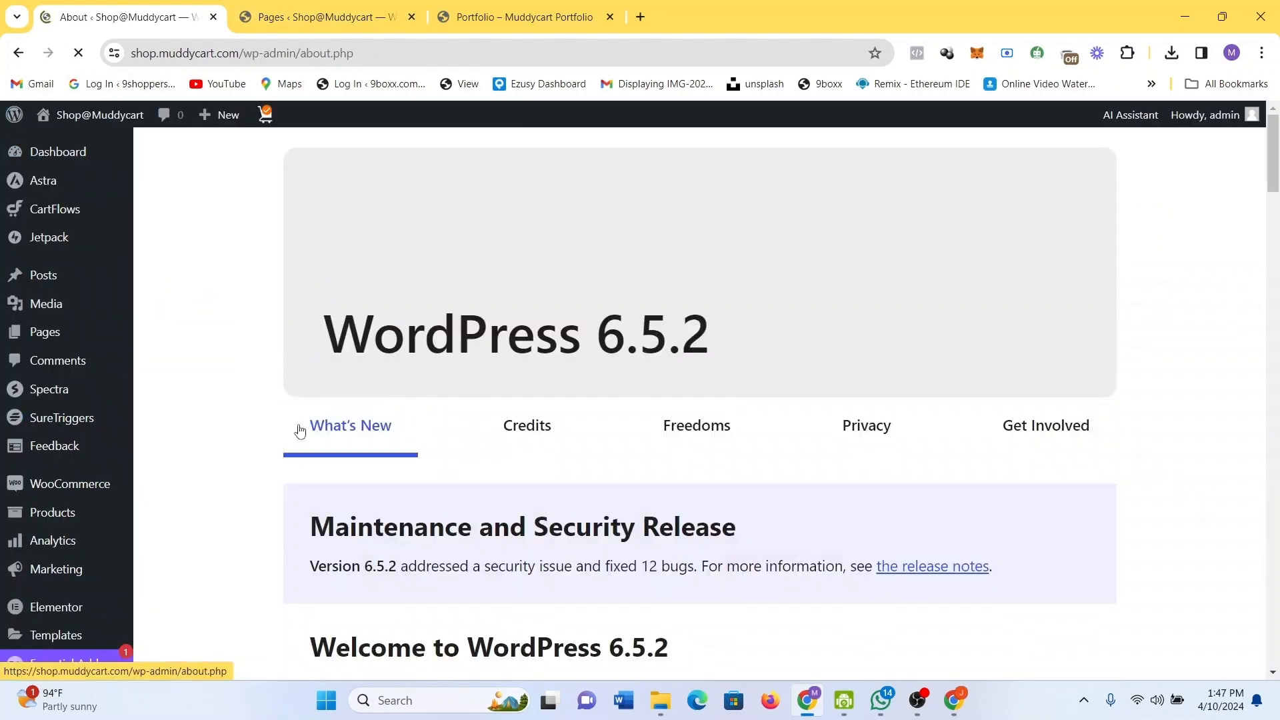
scroll(429, 487, down, 5)
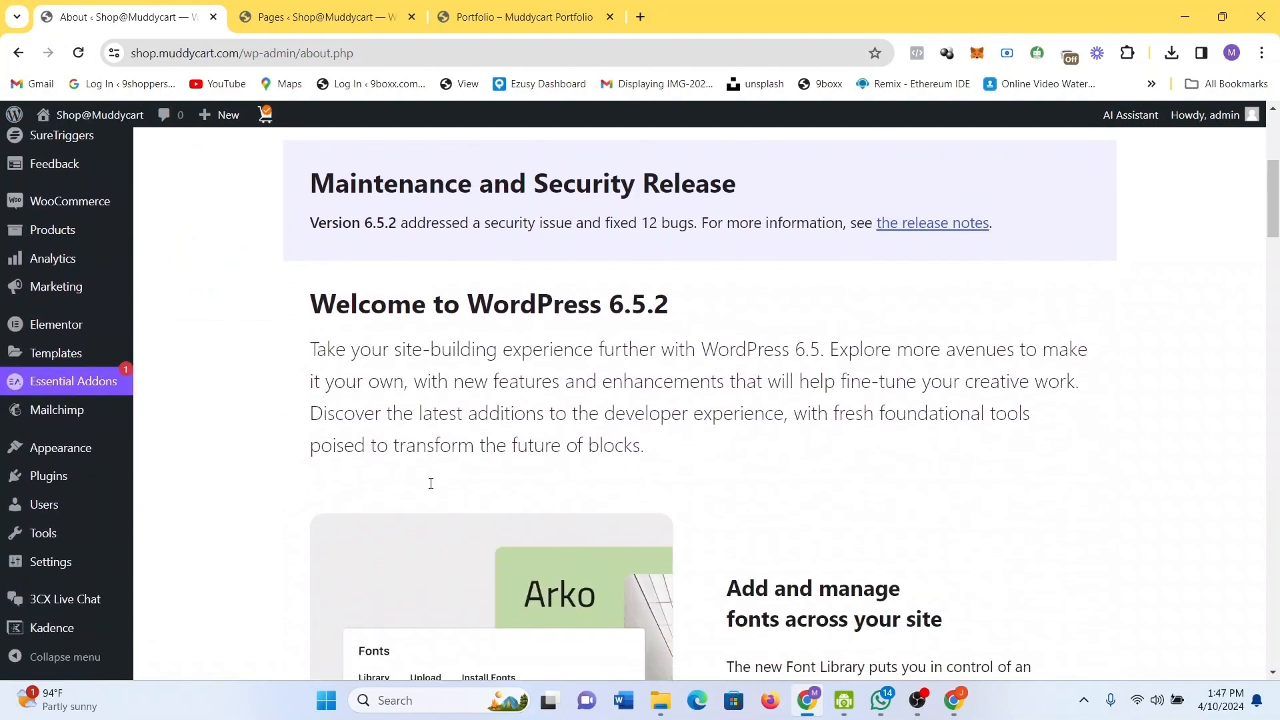
scroll(431, 483, down, 3)
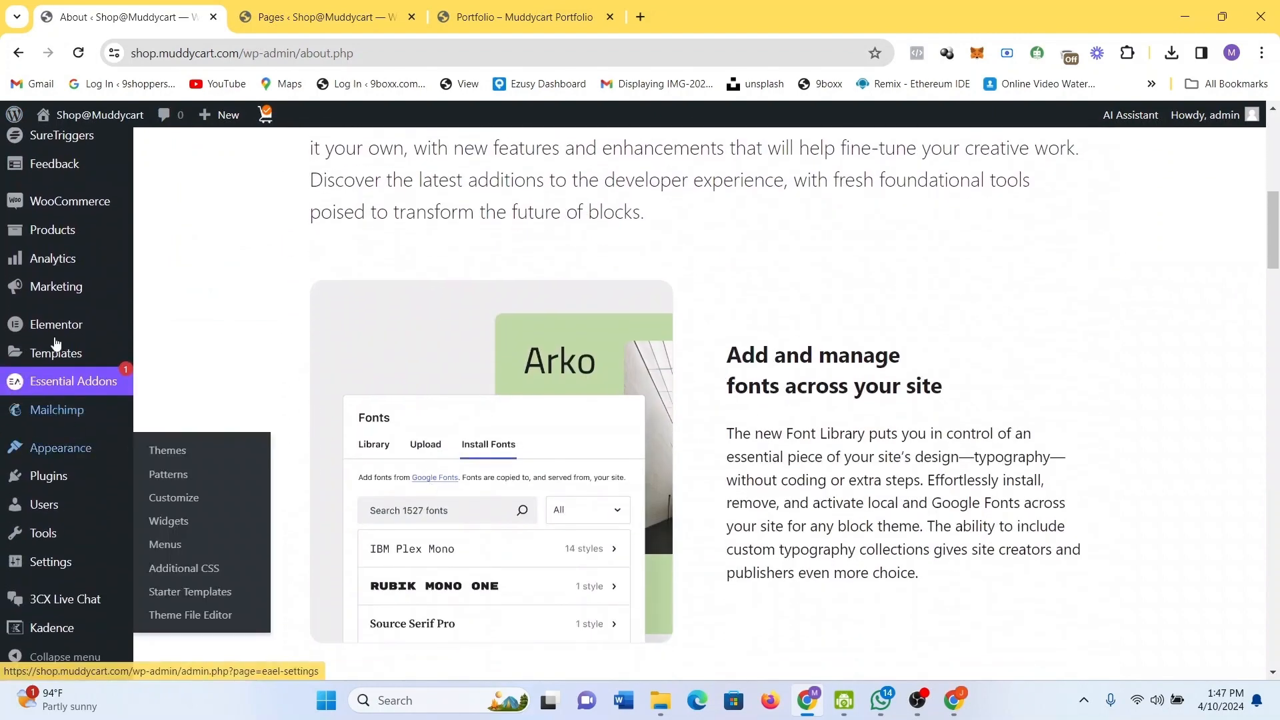
scroll(81, 267, down, 1)
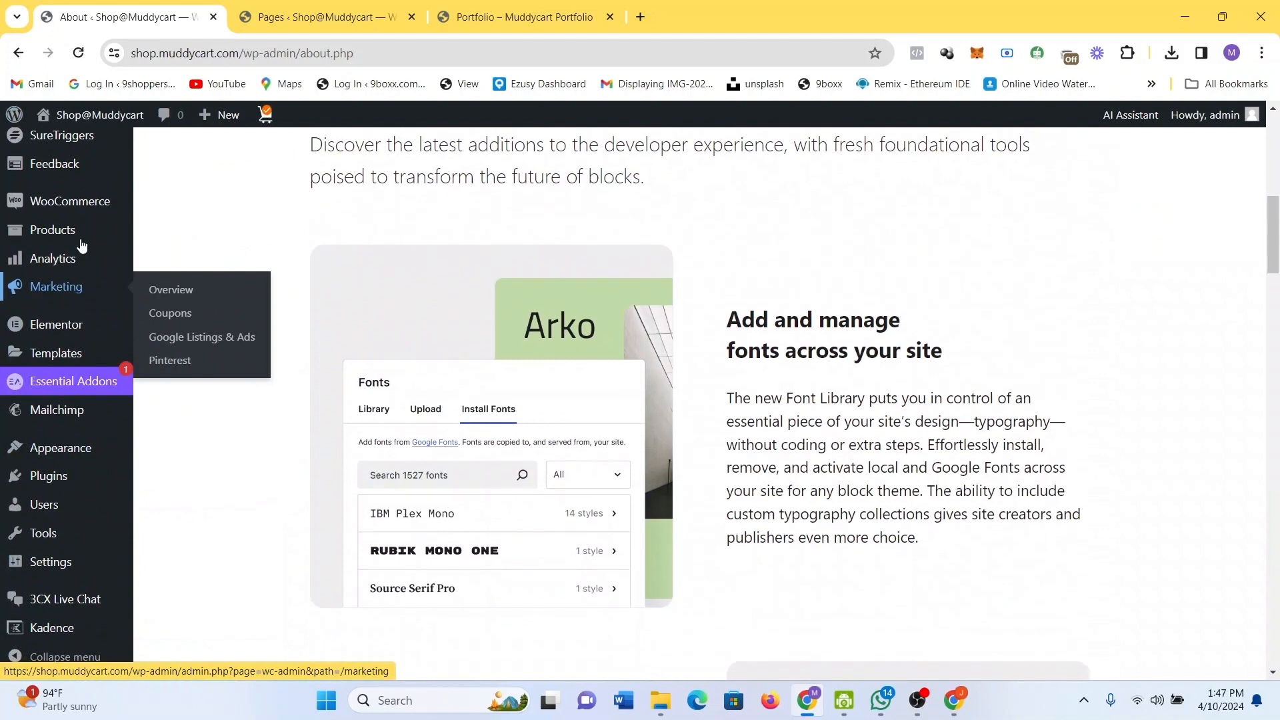
click(65, 201)
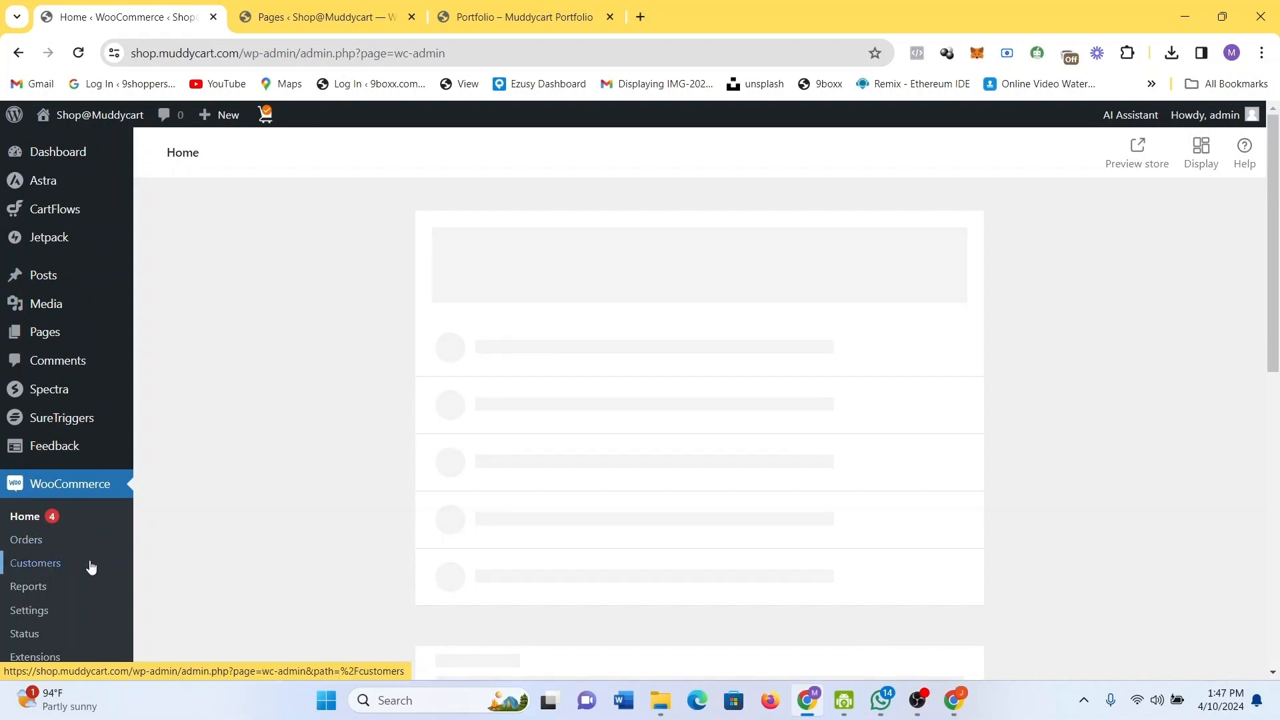
Scroll WooCommerce Home to review Stats overview and Inbox, then return to the 1-of-5 setup checklist.
scroll(92, 566, down, 2)
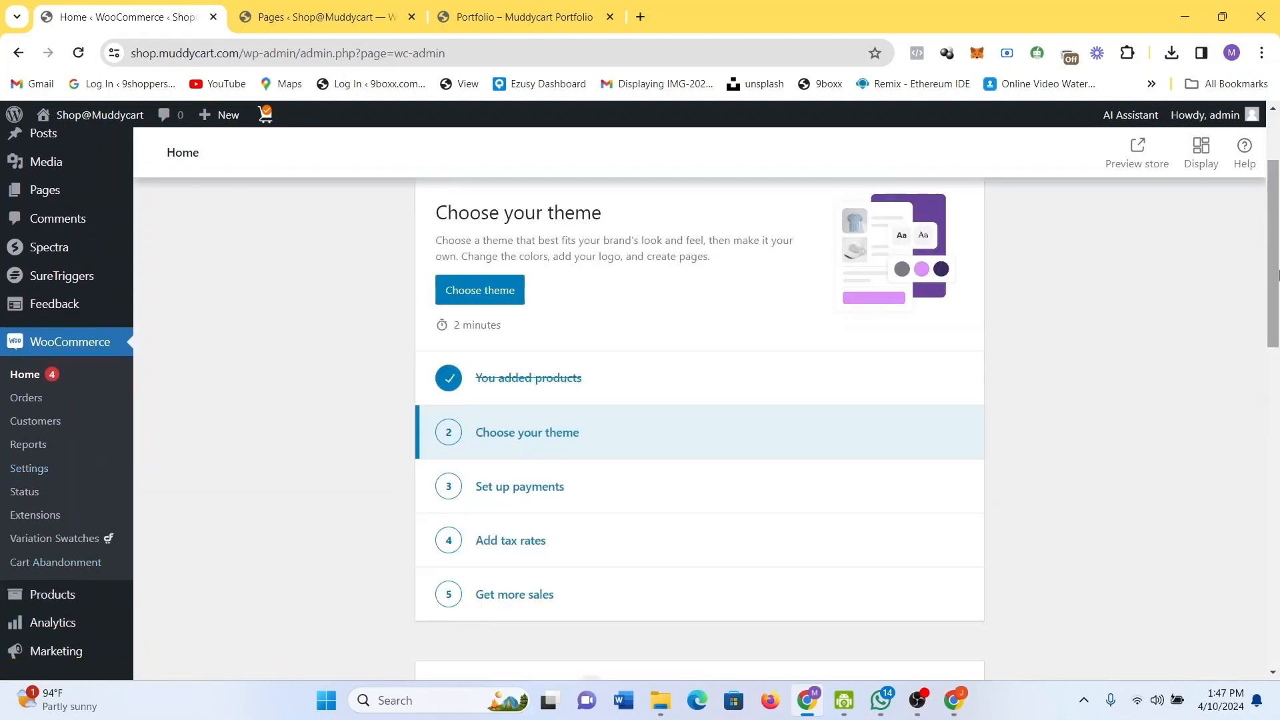
drag(1277, 274, 1278, 707)
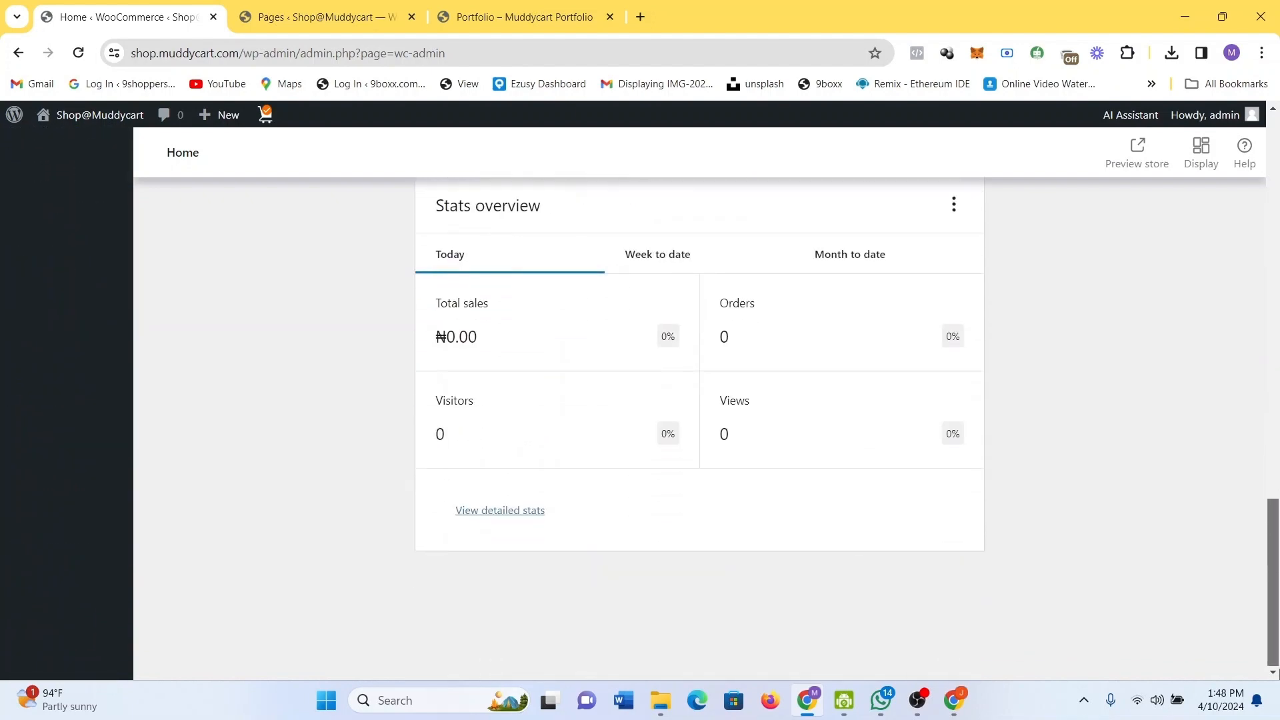
scroll(1167, 478, up, 8)
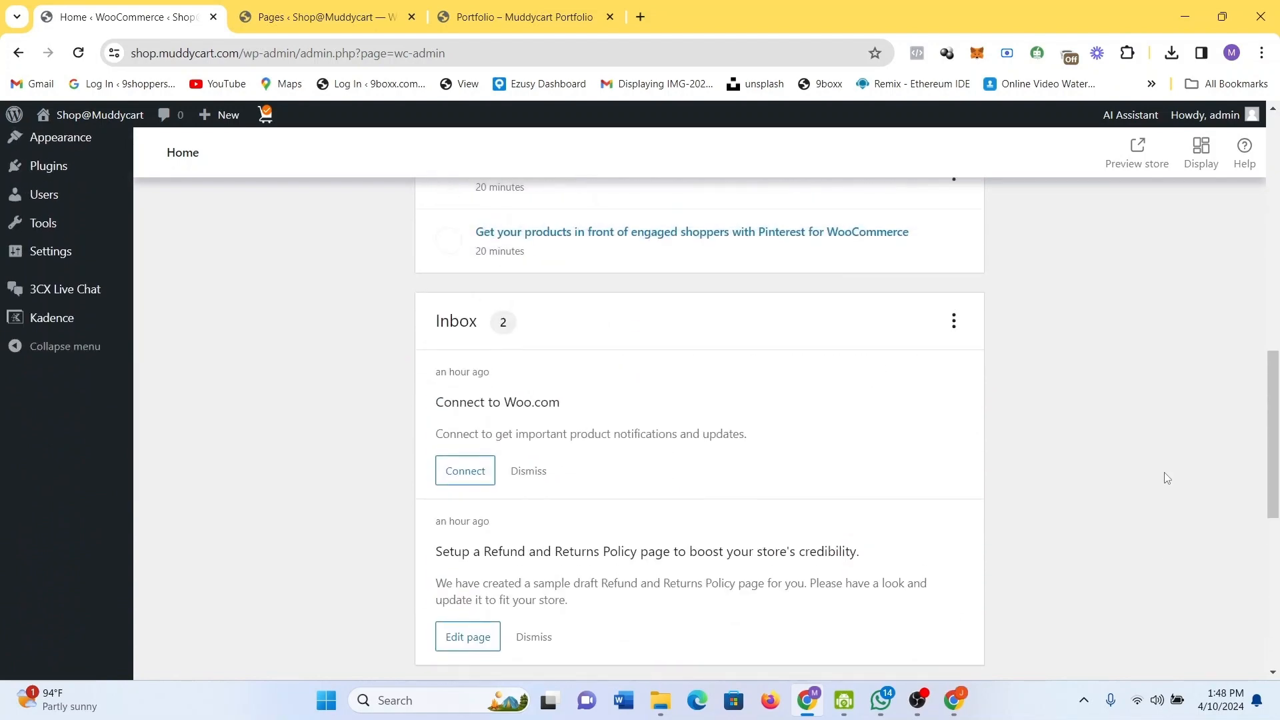
scroll(1166, 479, down, 1)
scroll(1167, 478, up, 10)
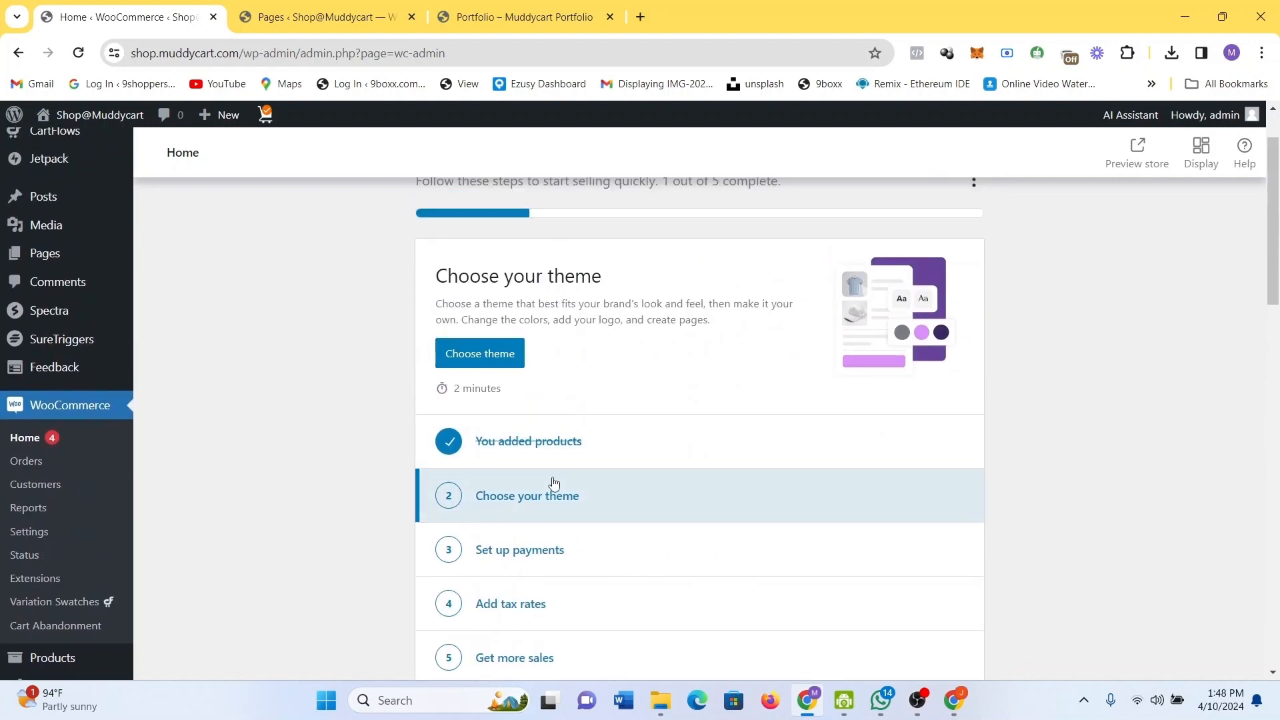
Browse the 653 block themes in Add Themes and open Bloggery's Details & Preview.
click(488, 358)
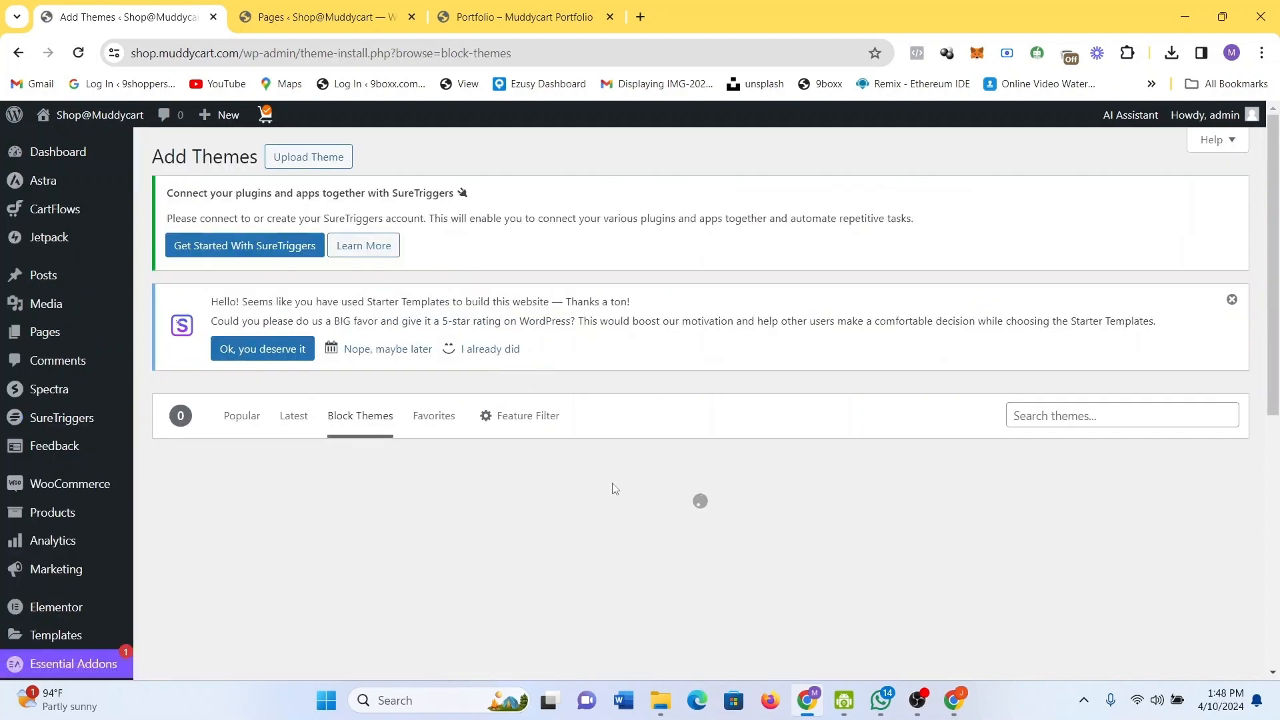
scroll(576, 474, down, 1)
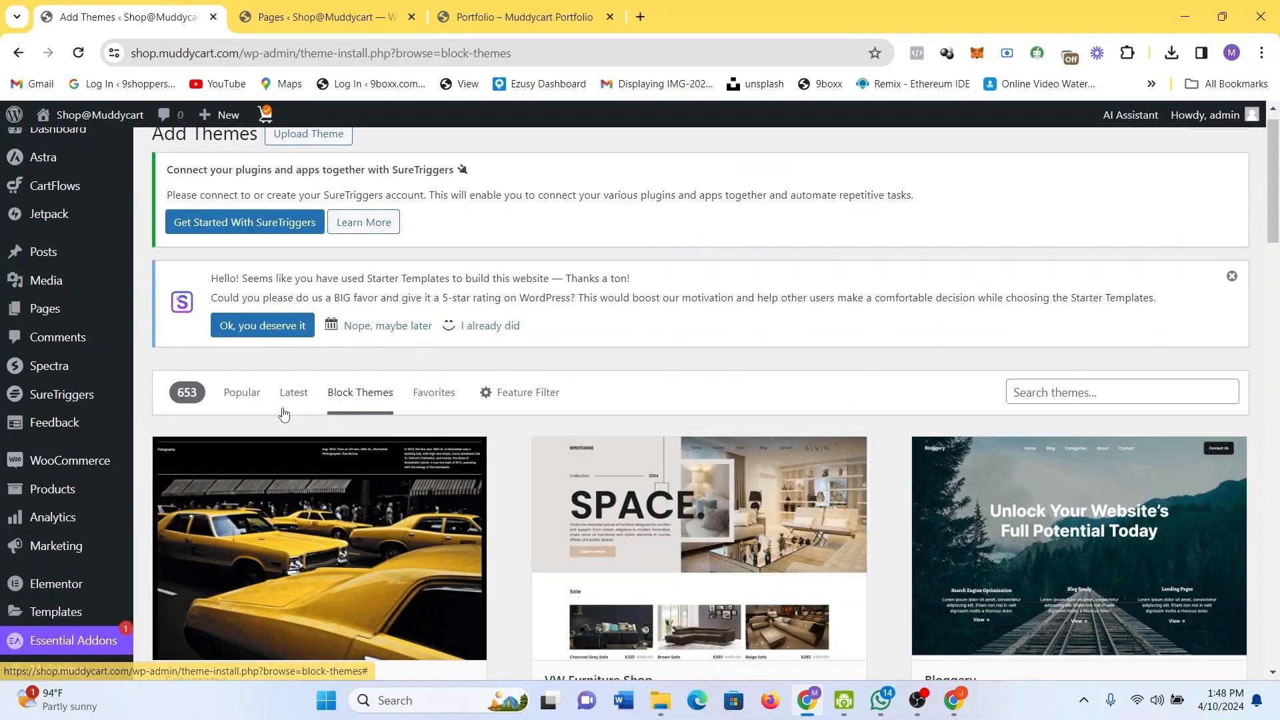
scroll(717, 568, down, 5)
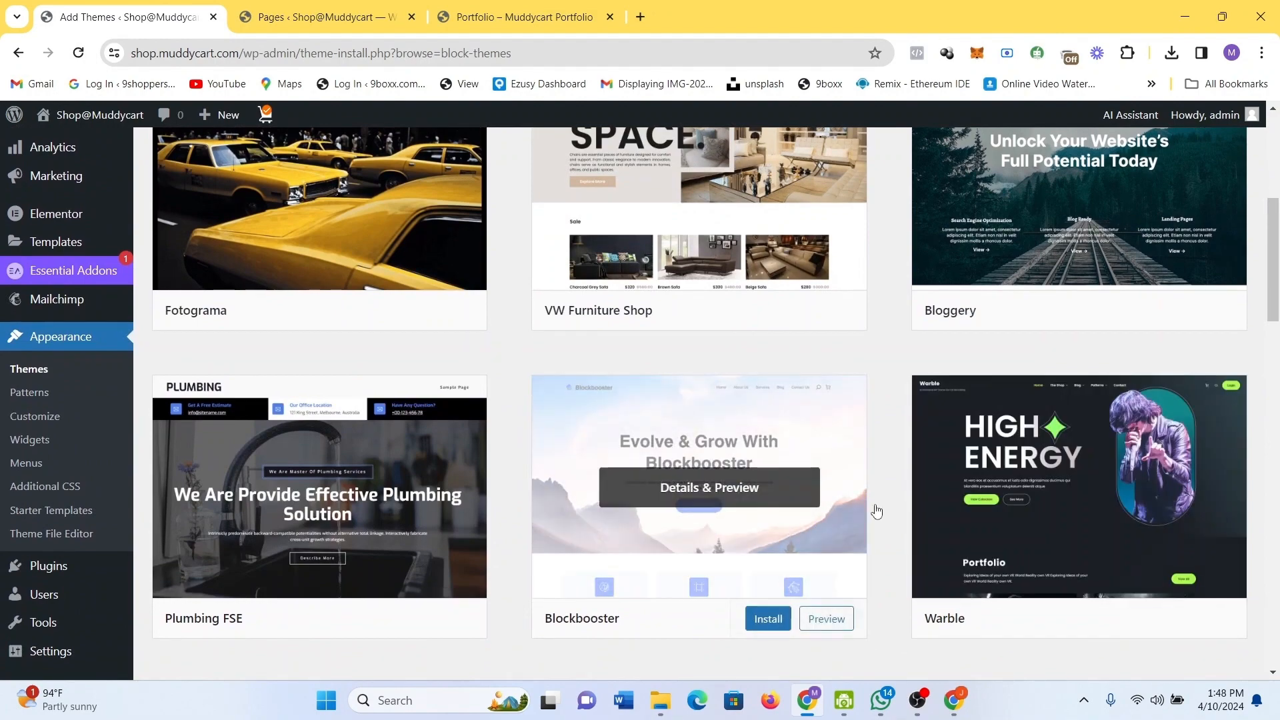
scroll(987, 472, down, 5)
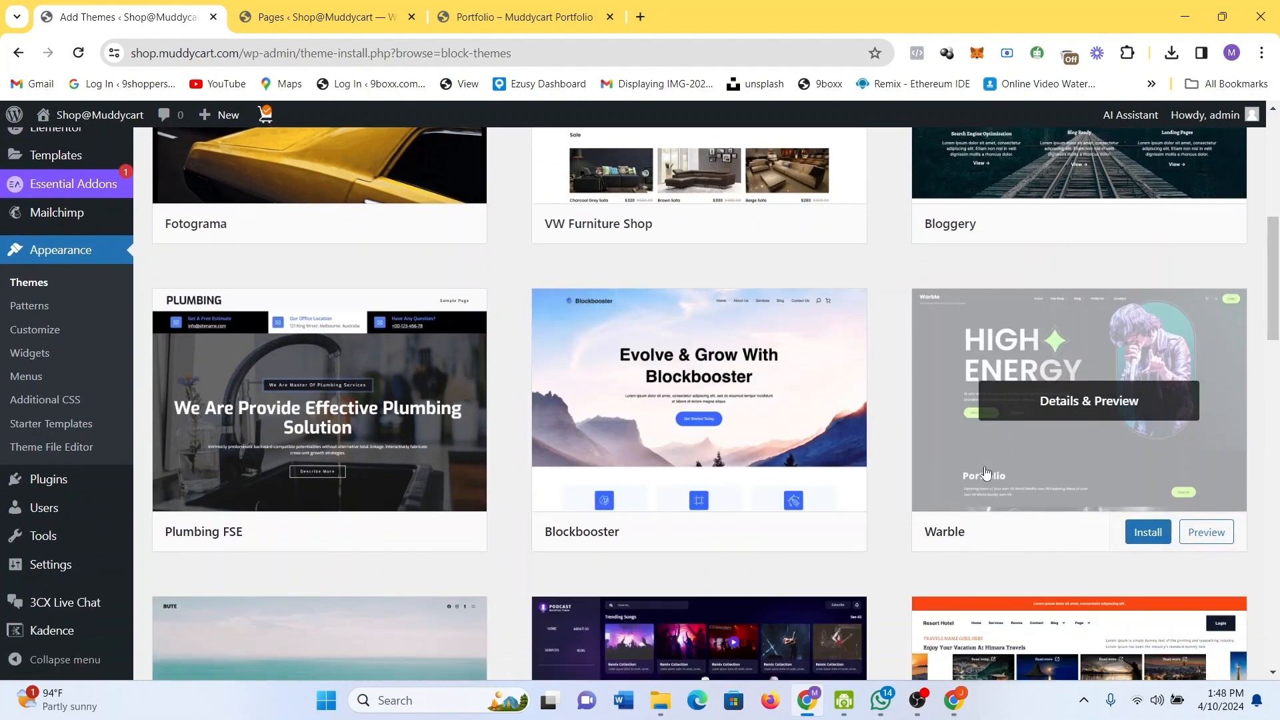
scroll(986, 472, down, 7)
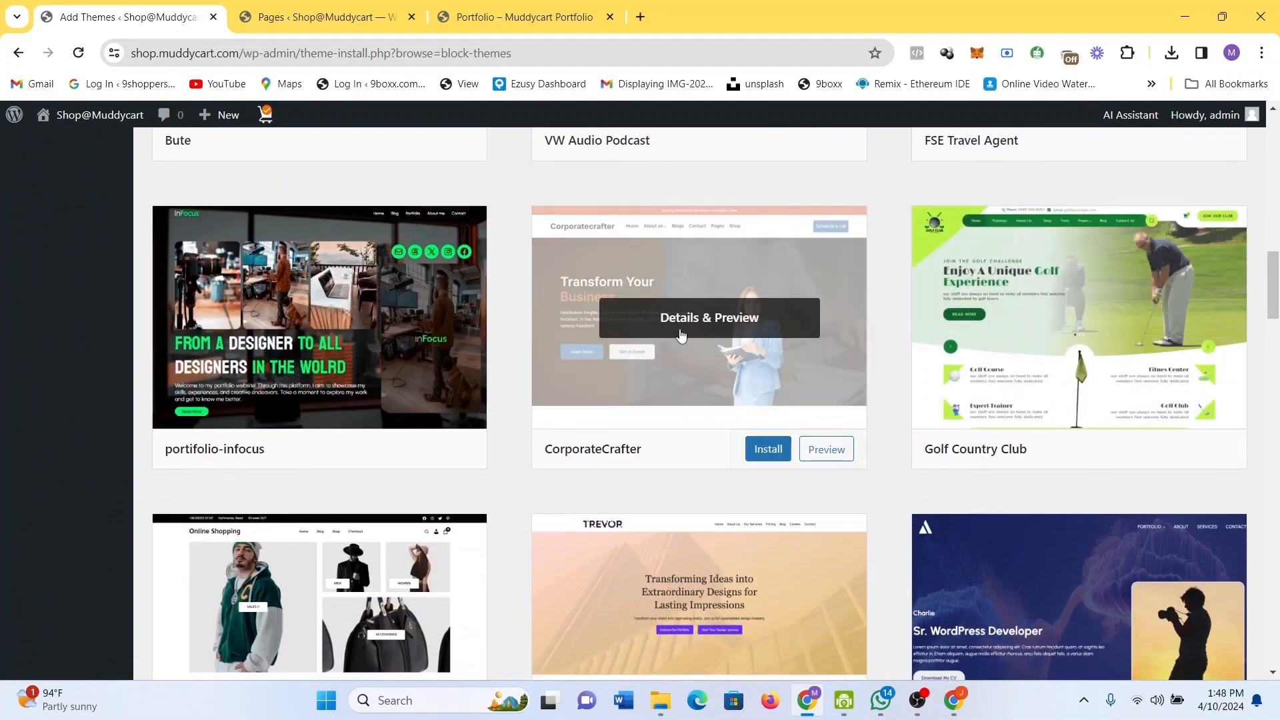
scroll(681, 336, down, 2)
scroll(681, 335, up, 15)
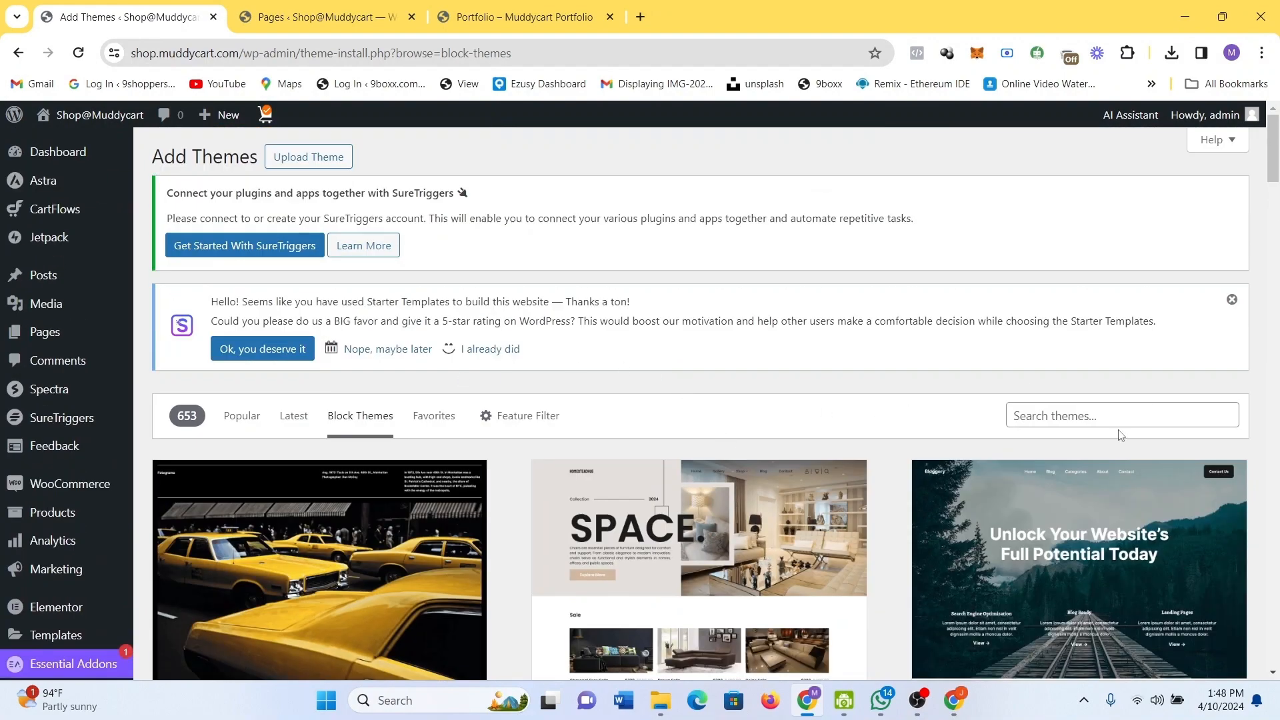
click(1054, 560)
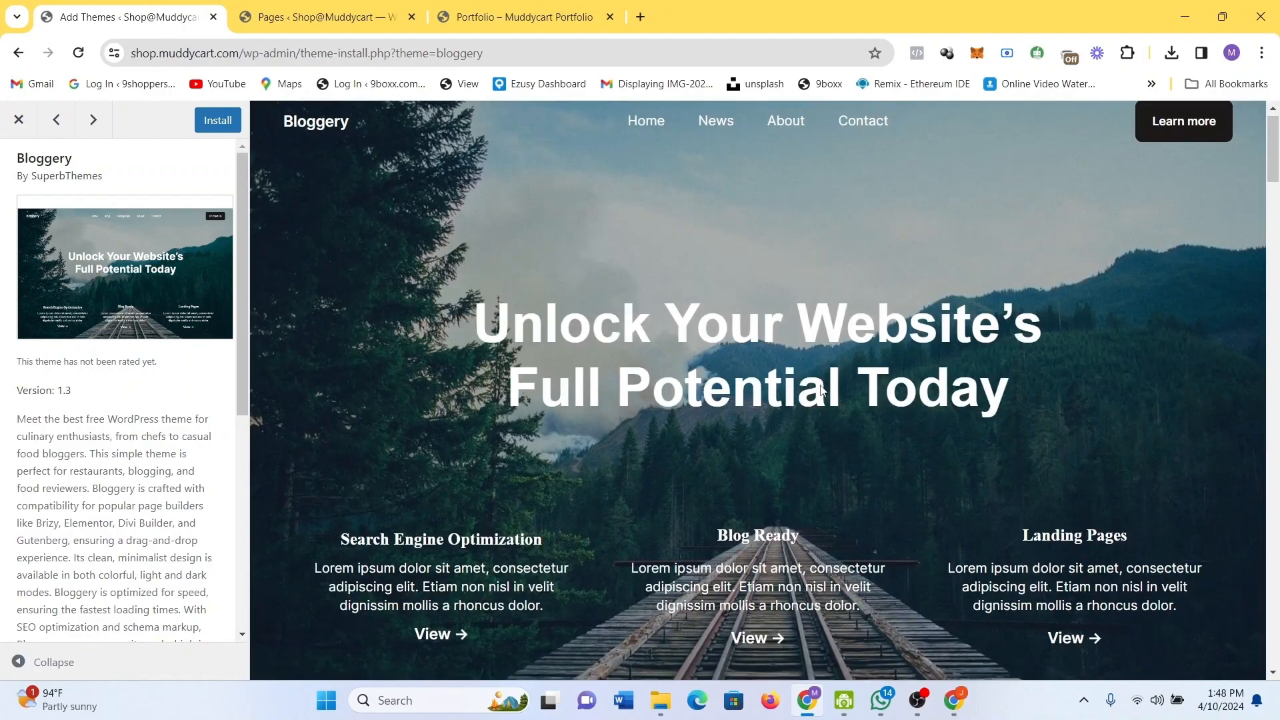
Leave the Bloggery theme preview and go back to the Add Themes list.
scroll(820, 385, down, 6)
scroll(822, 390, down, 18)
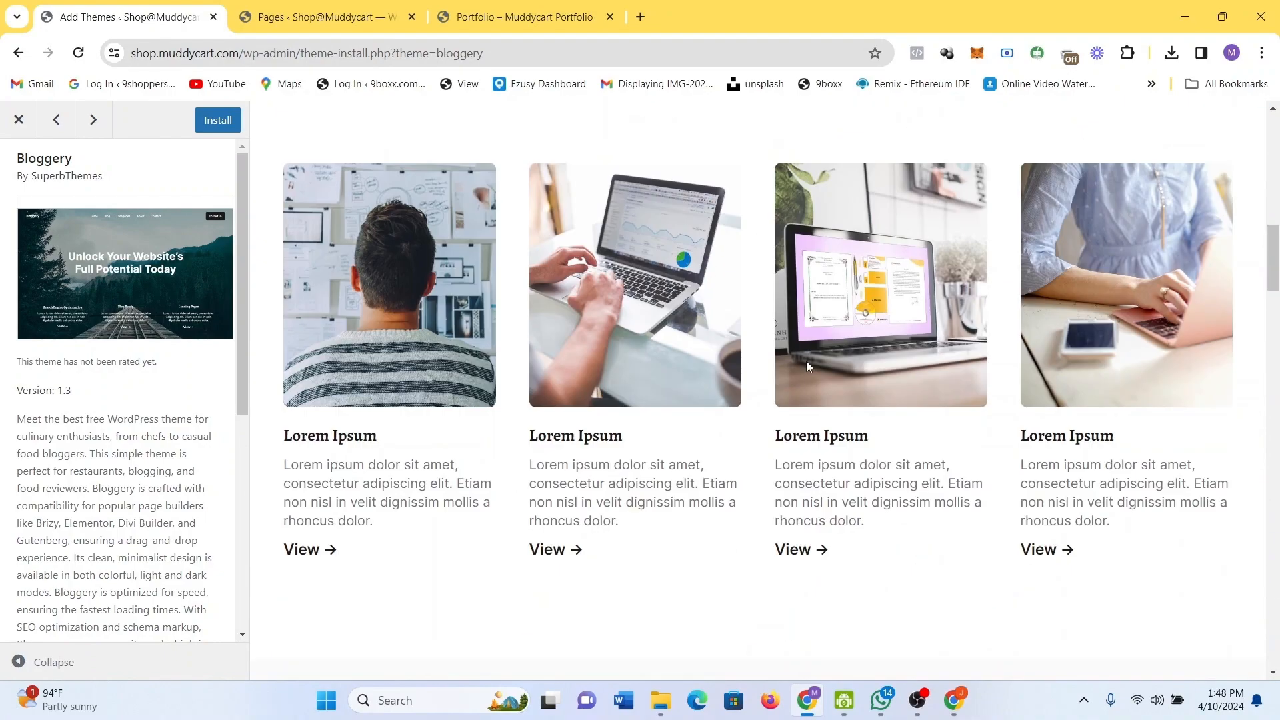
scroll(807, 363, down, 15)
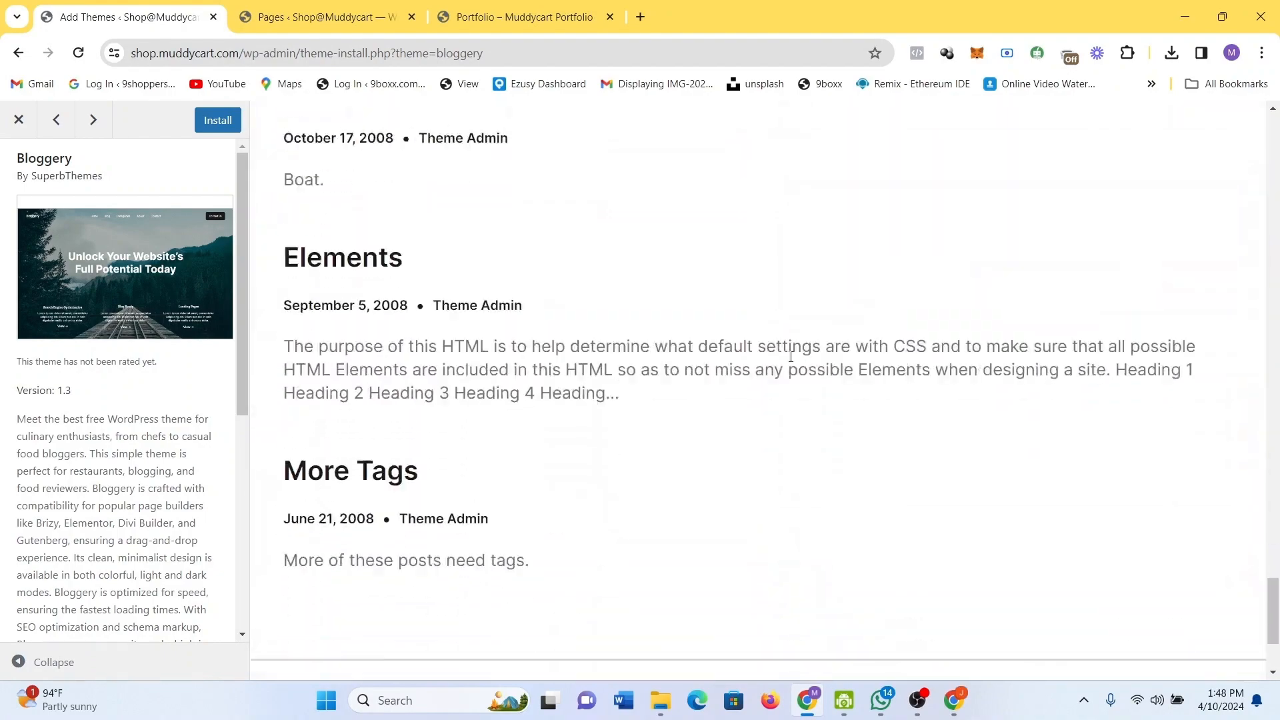
click(19, 55)
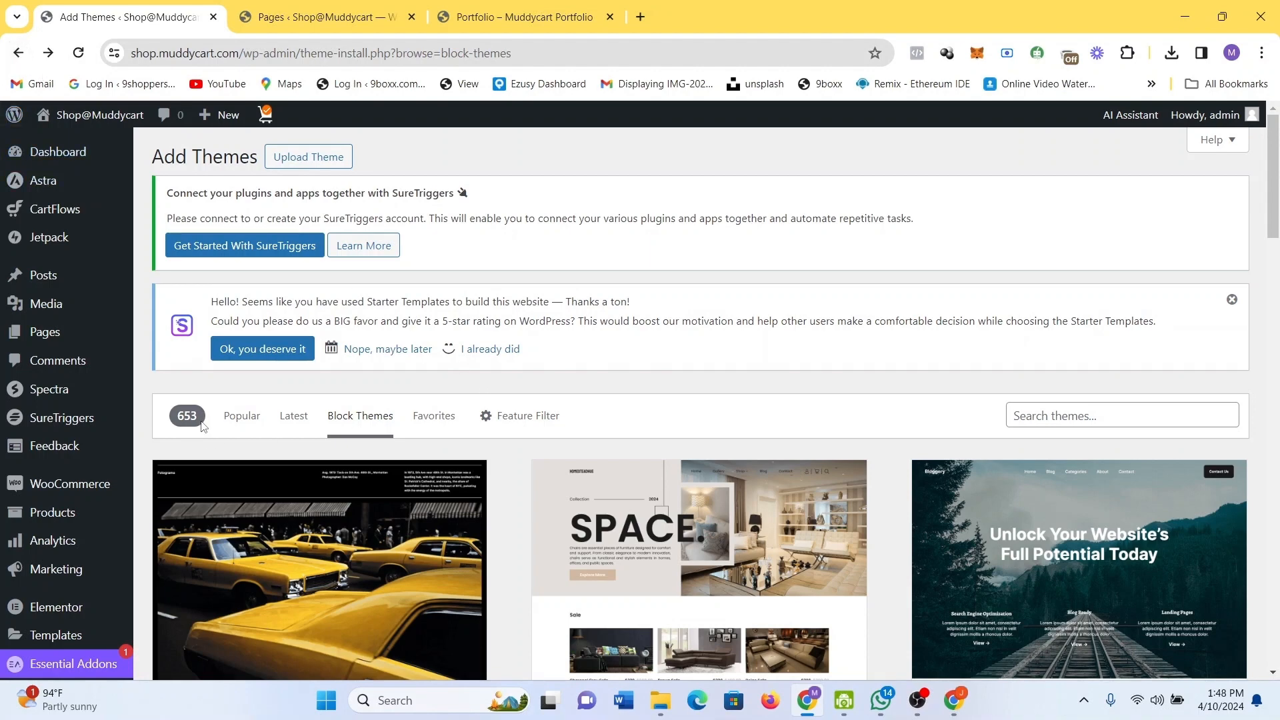
Open the Products list showing 25 published items such as DNK Black Shoes and DNK Blue Shoes.
scroll(369, 424, down, 3)
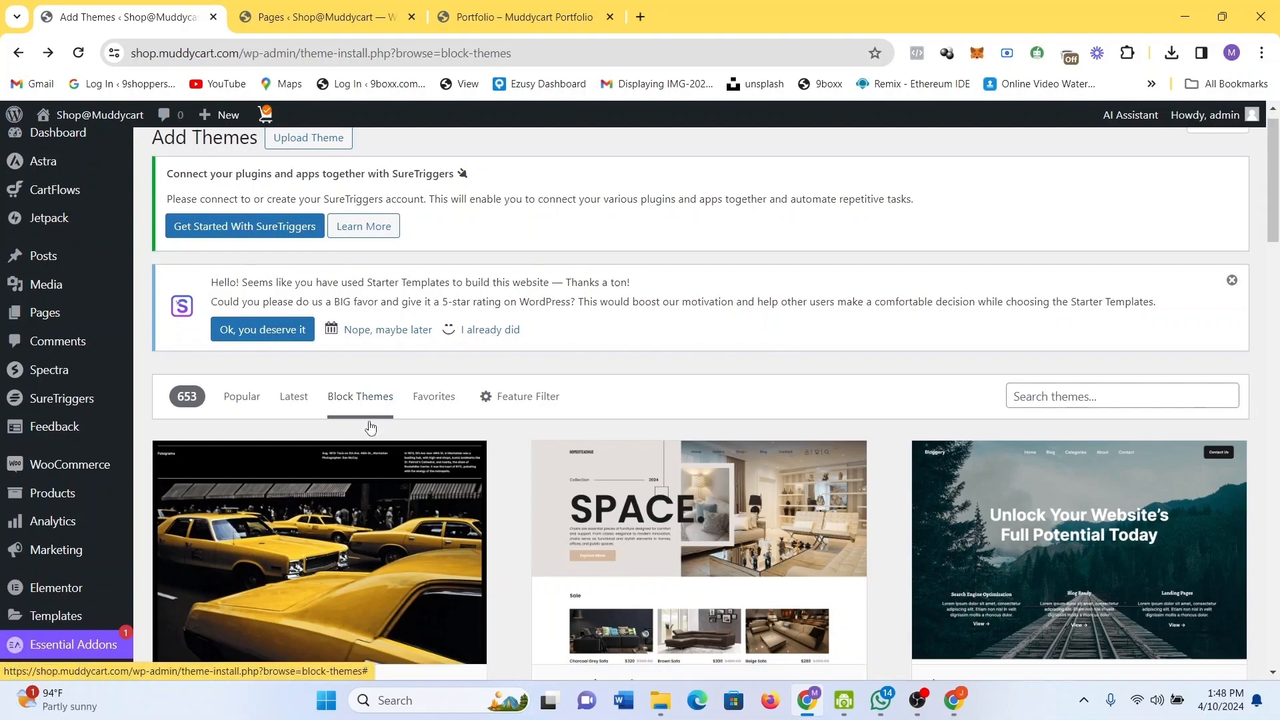
scroll(371, 427, down, 6)
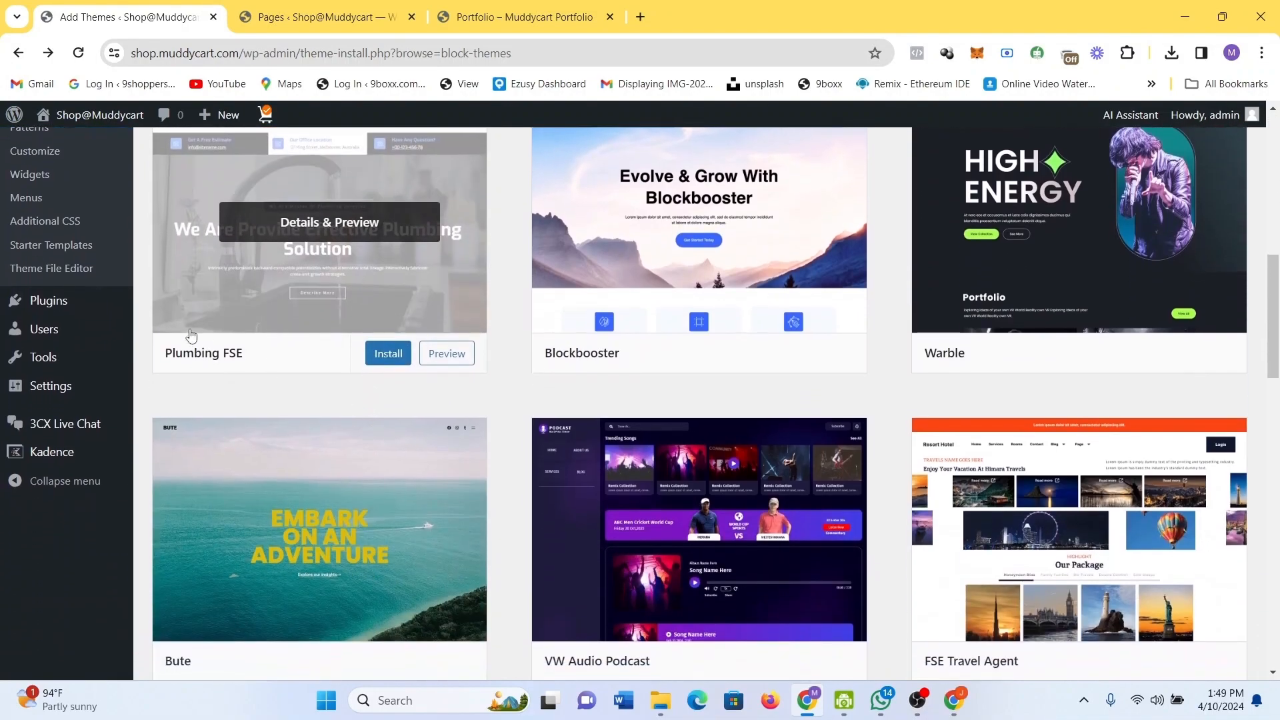
scroll(90, 269, up, 9)
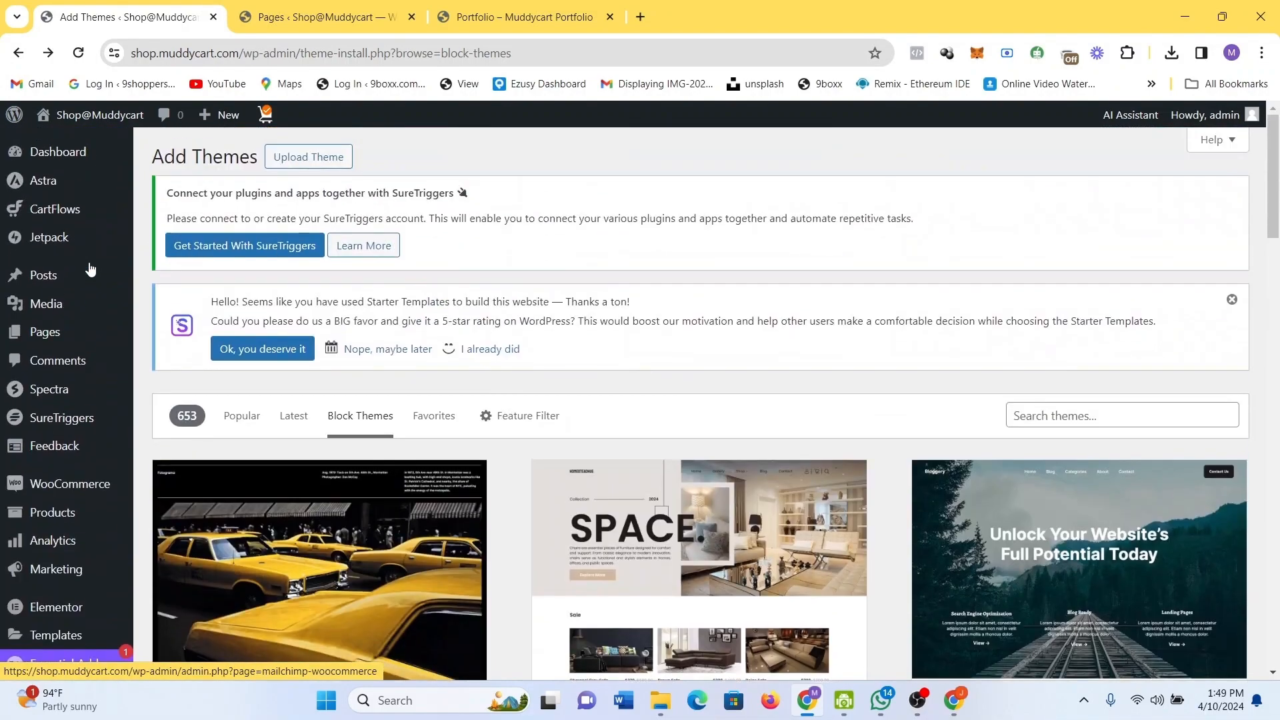
scroll(130, 500, down, 1)
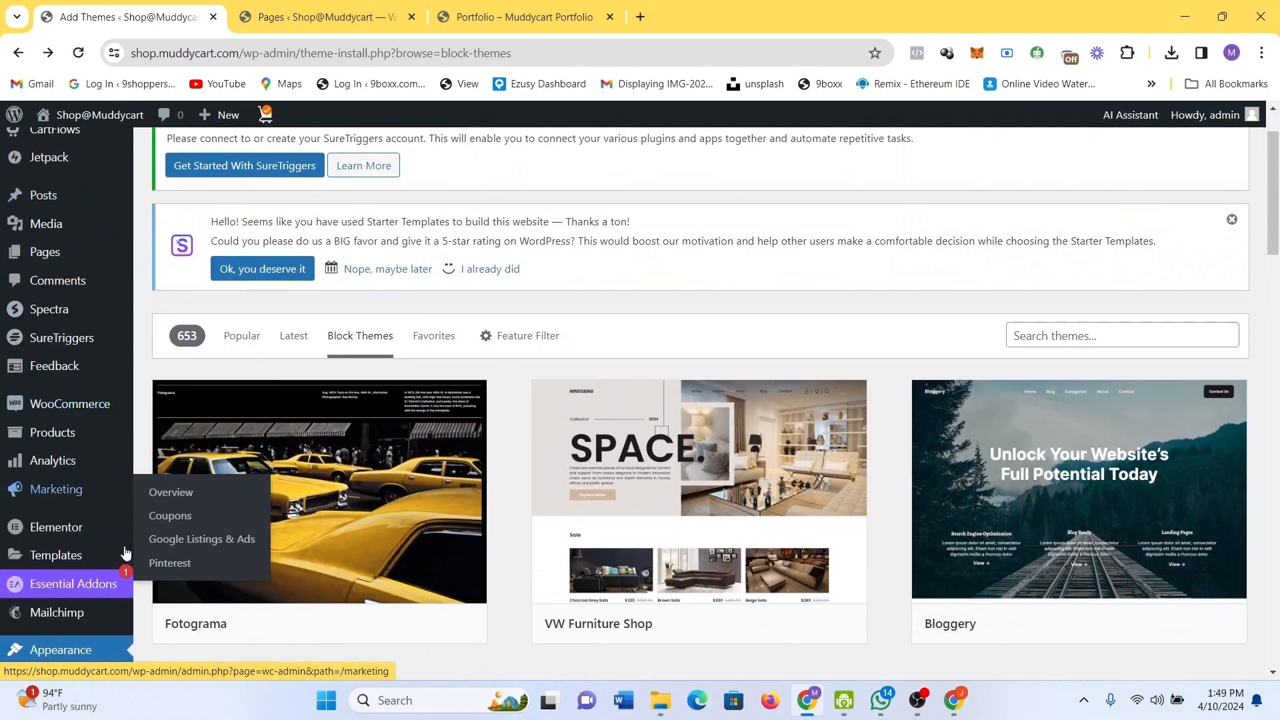
scroll(125, 619, down, 1)
scroll(125, 617, up, 1)
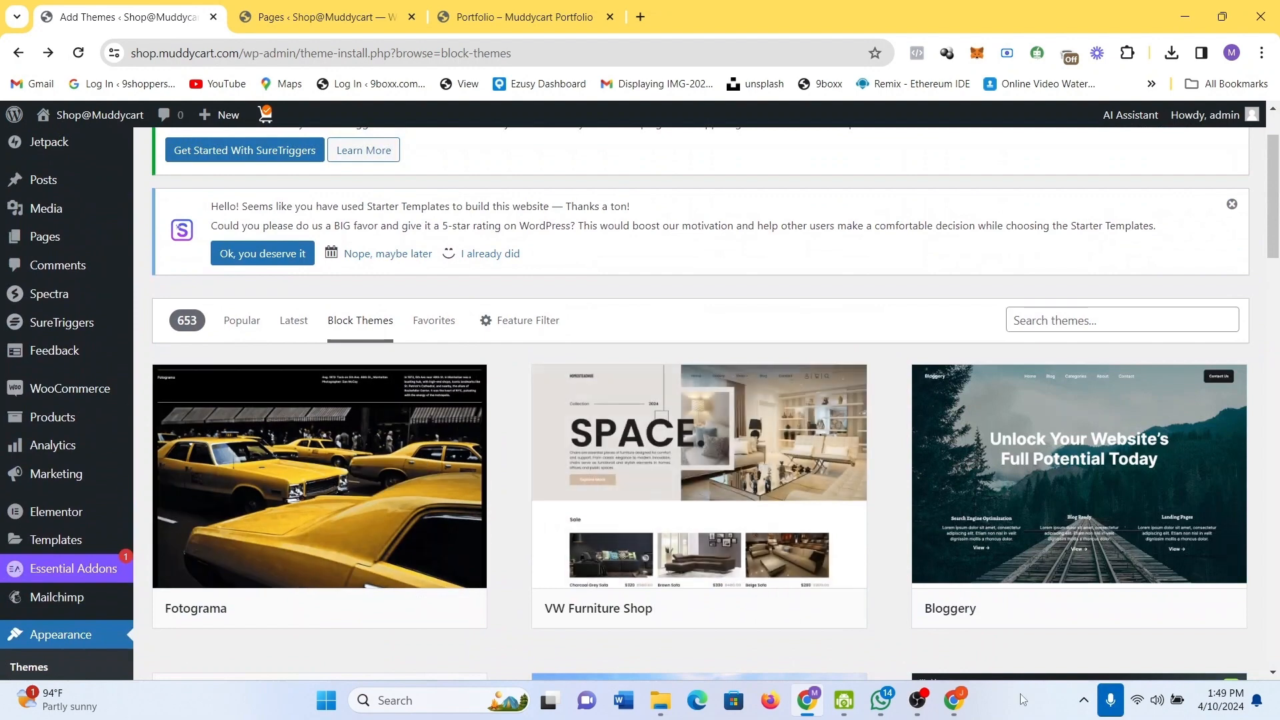
mouse_move(969, 686)
click(979, 591)
mouse_move(76, 467)
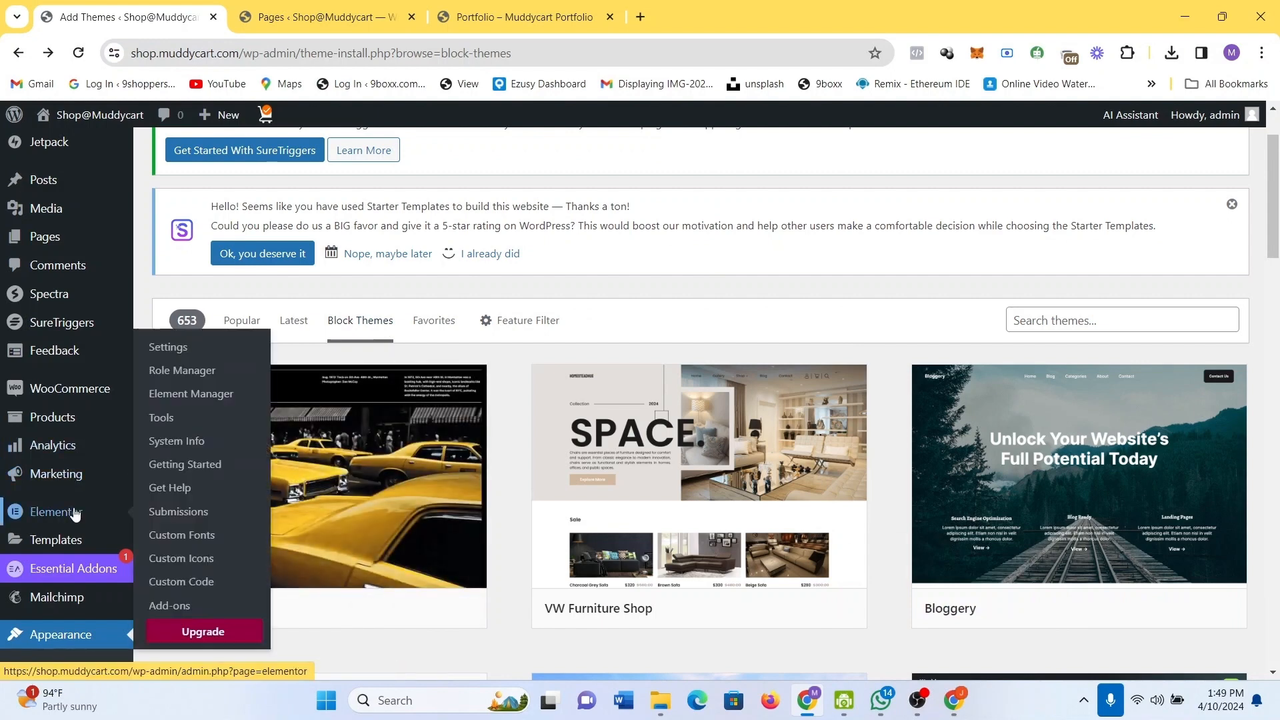
click(50, 417)
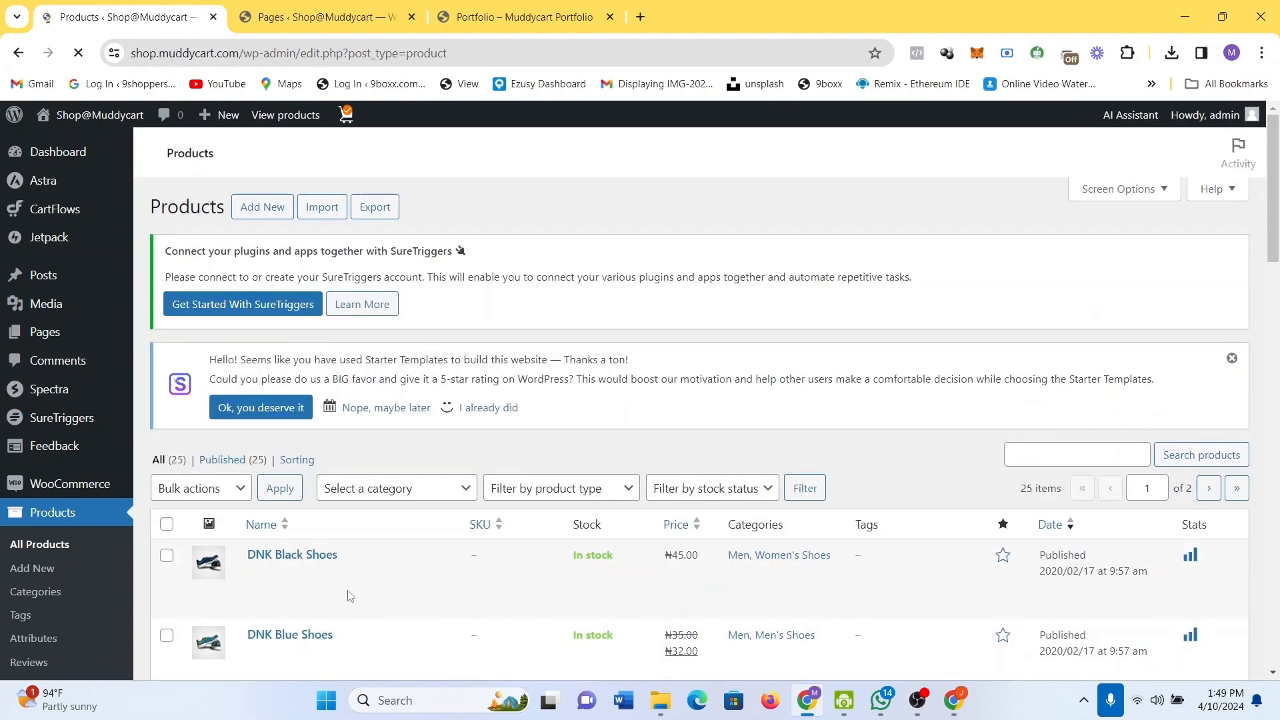
scroll(350, 595, down, 5)
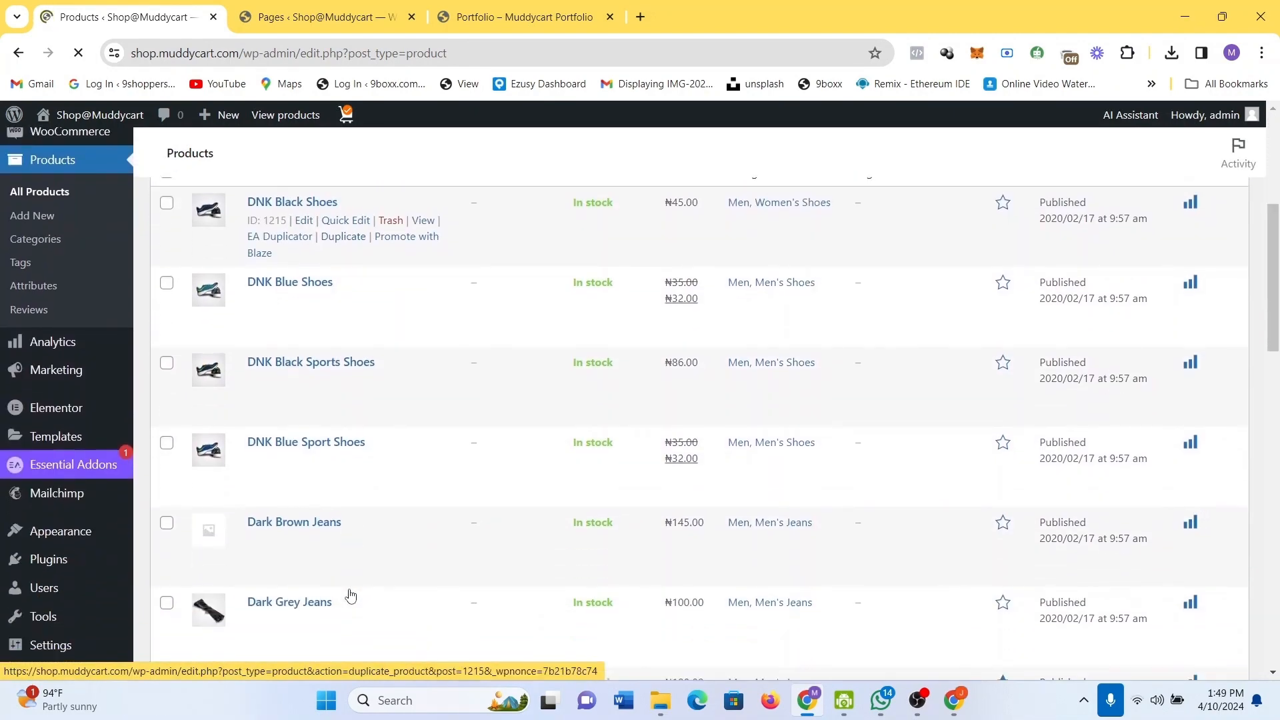
scroll(351, 596, down, 5)
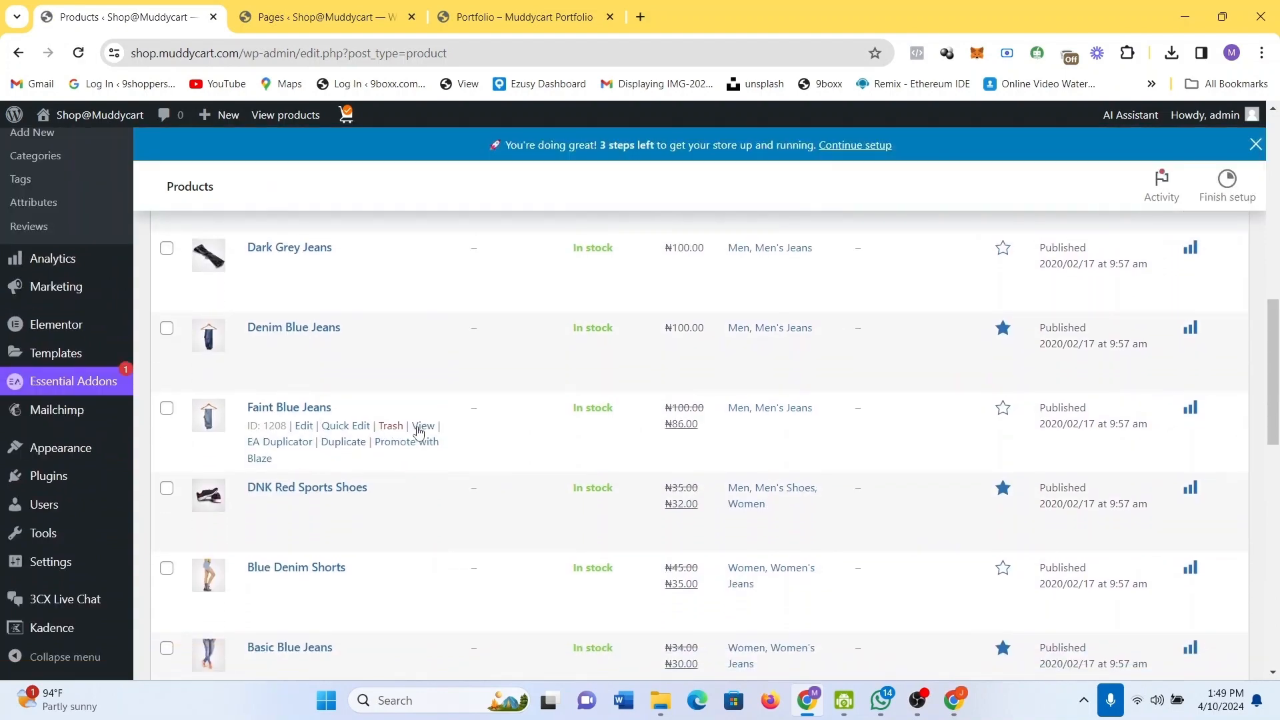
scroll(406, 419, down, 4)
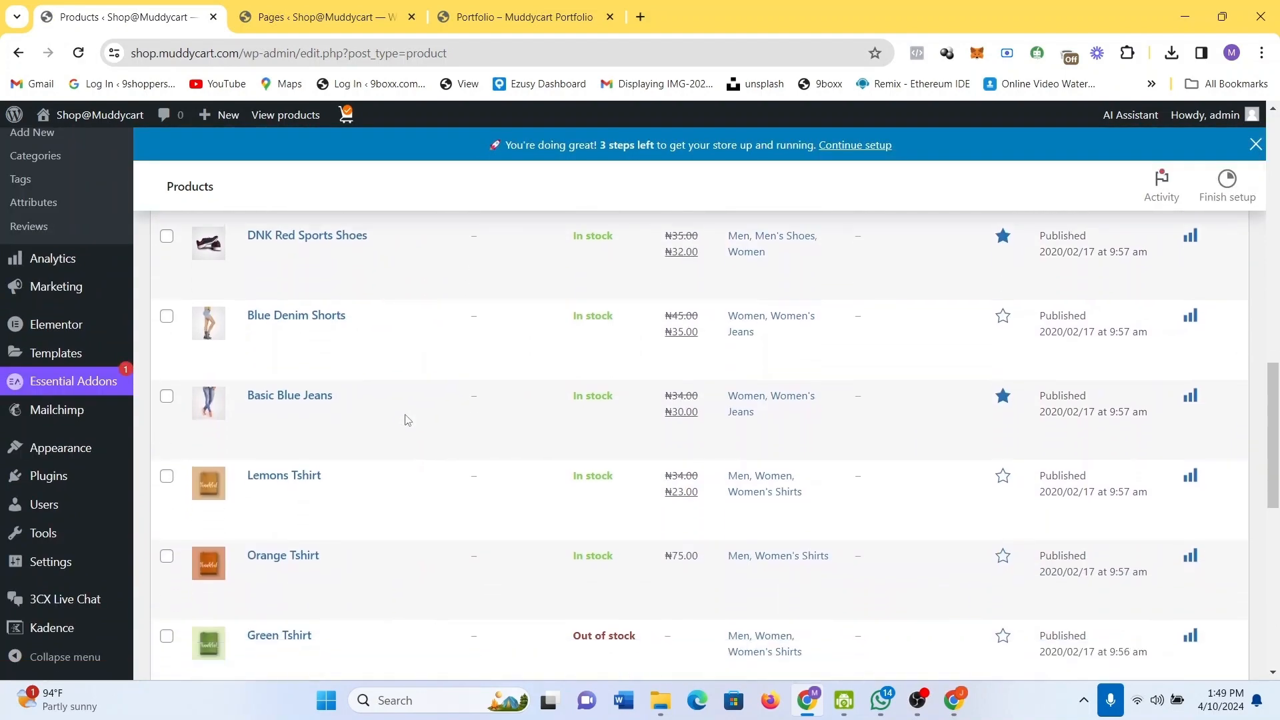
scroll(406, 419, up, 10)
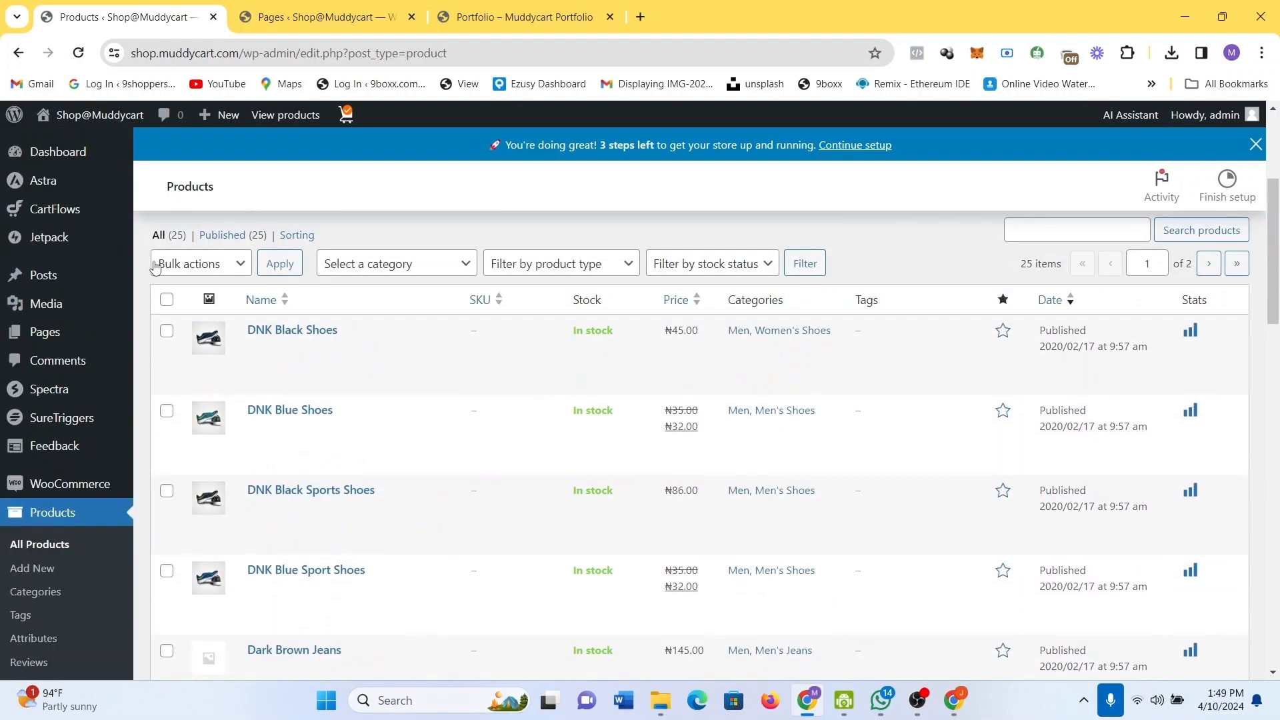
click(167, 299)
click(241, 266)
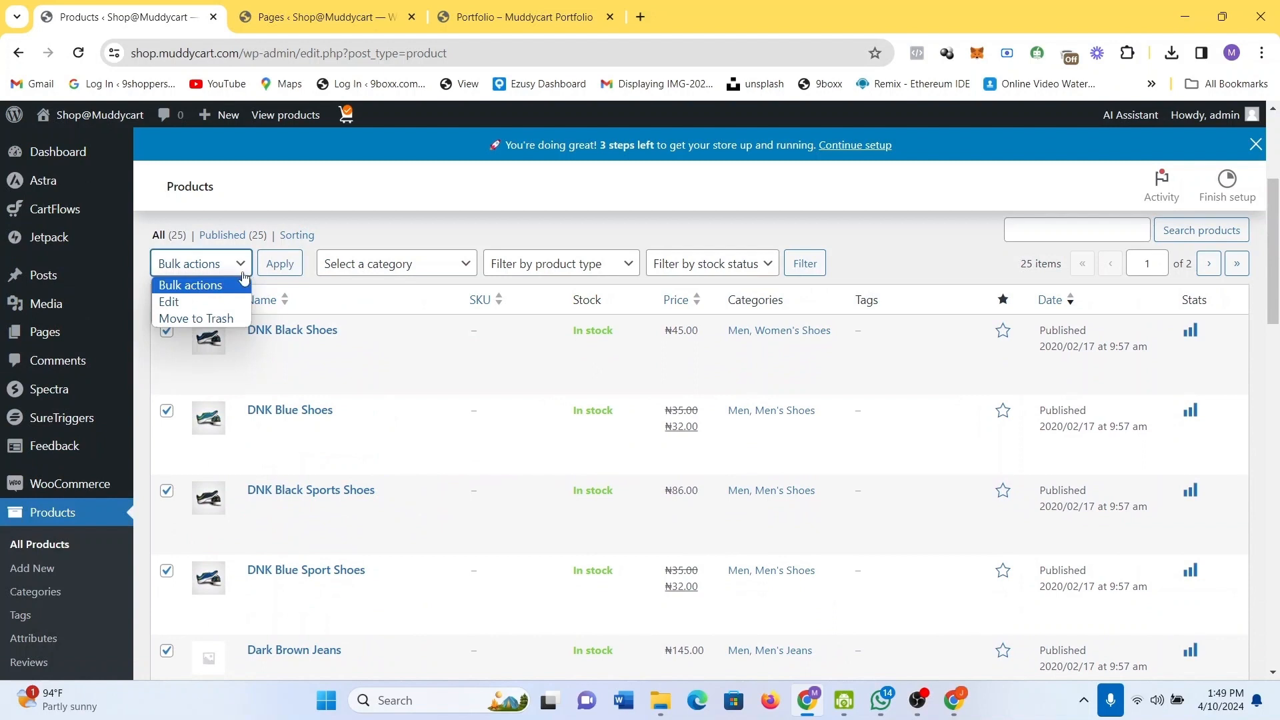
click(223, 320)
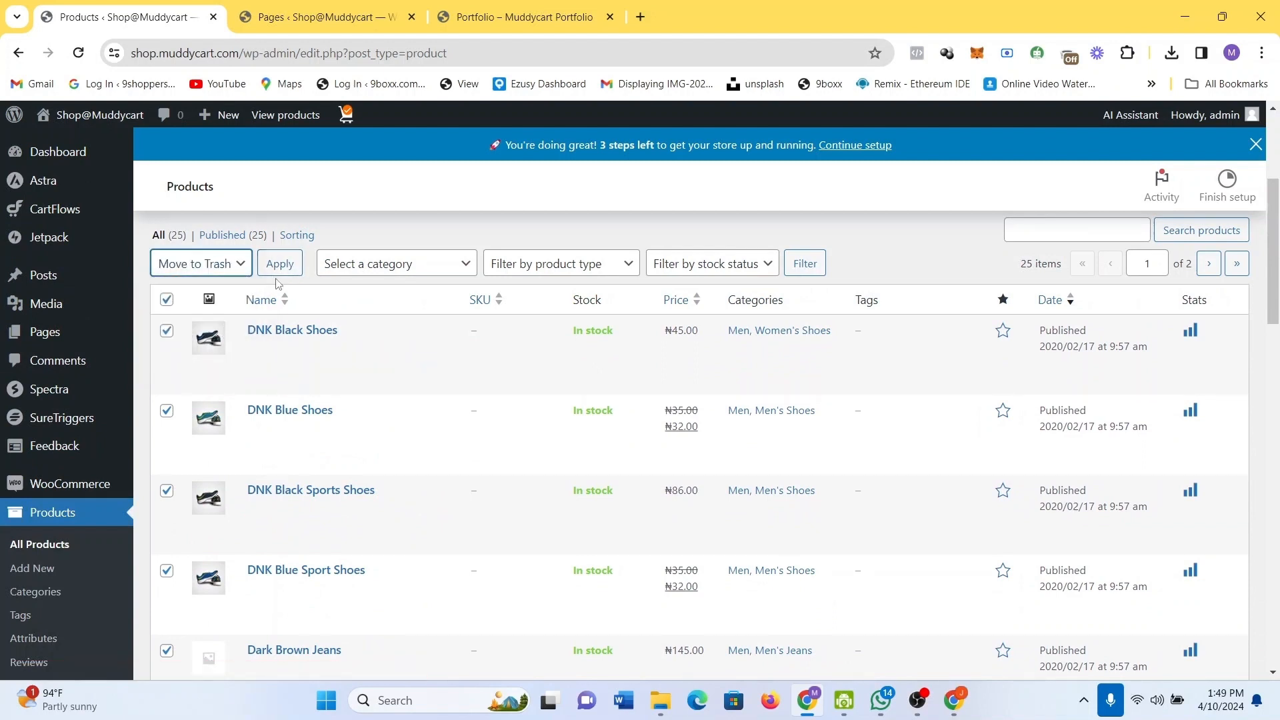
click(167, 301)
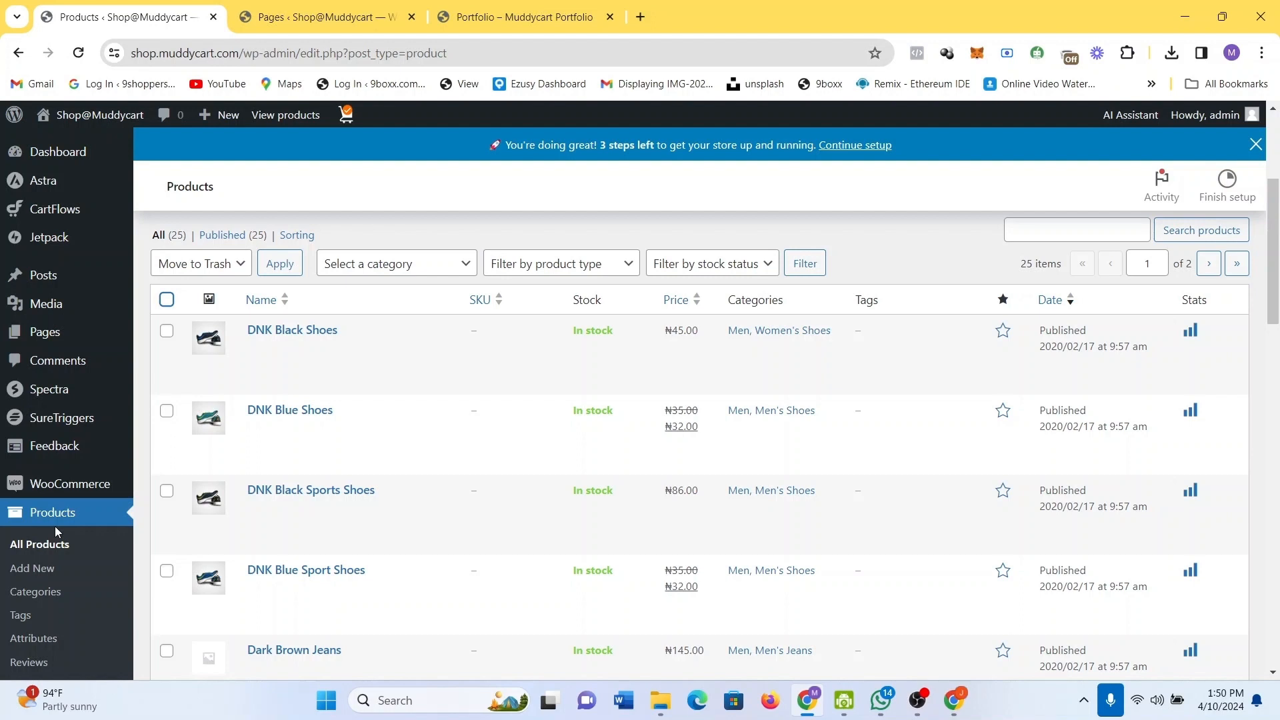
Scroll to the end of the Products list, where Orange Tshirt is in stock at ₦75.00.
scroll(45, 594, down, 2)
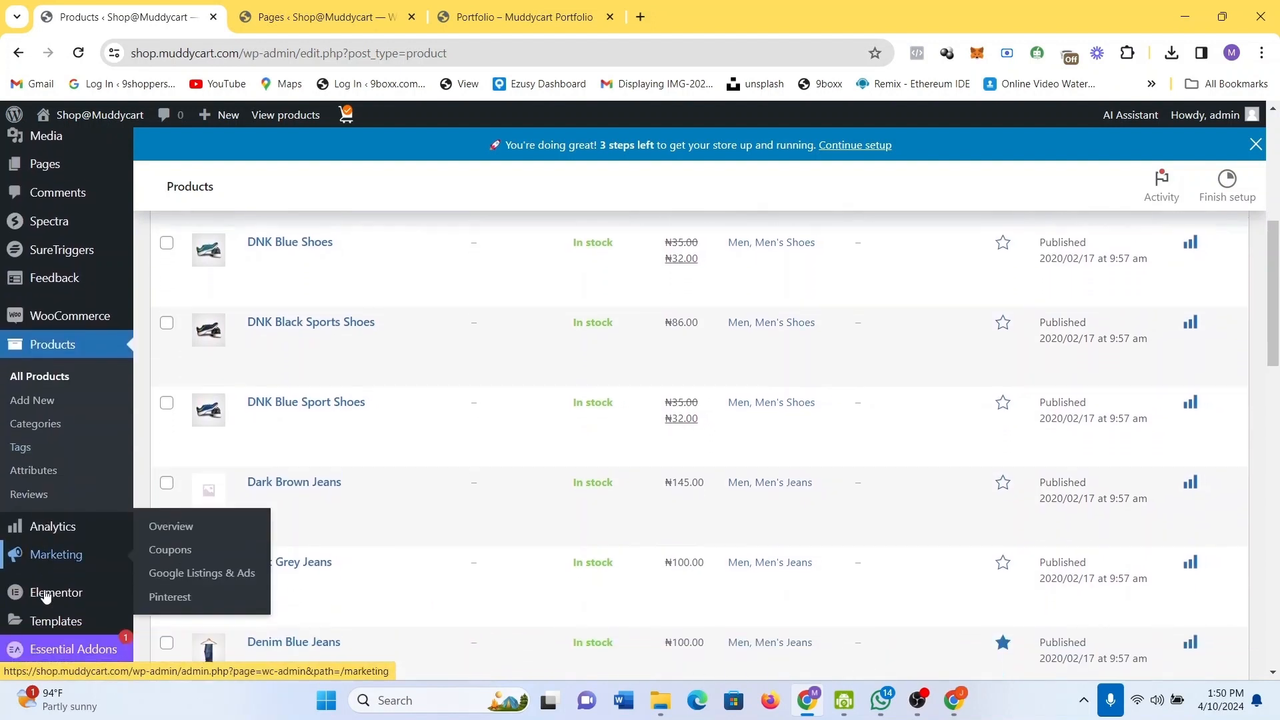
scroll(46, 596, down, 2)
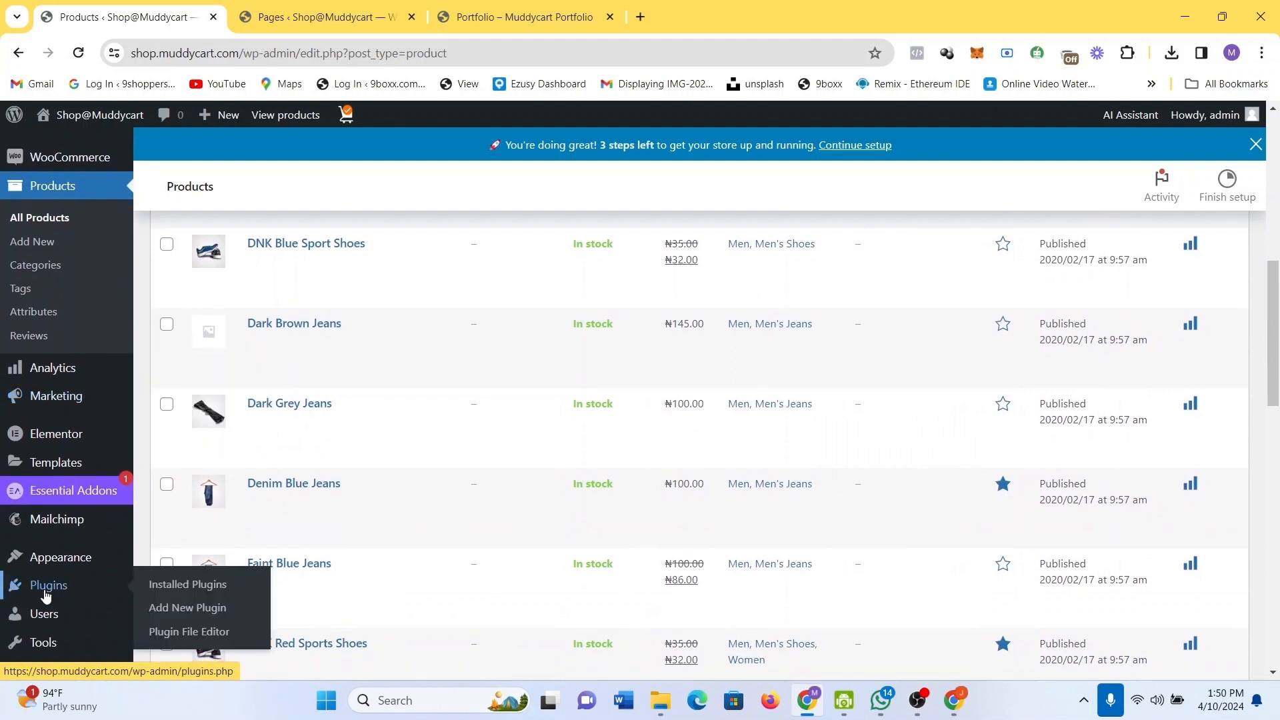
scroll(67, 500, down, 2)
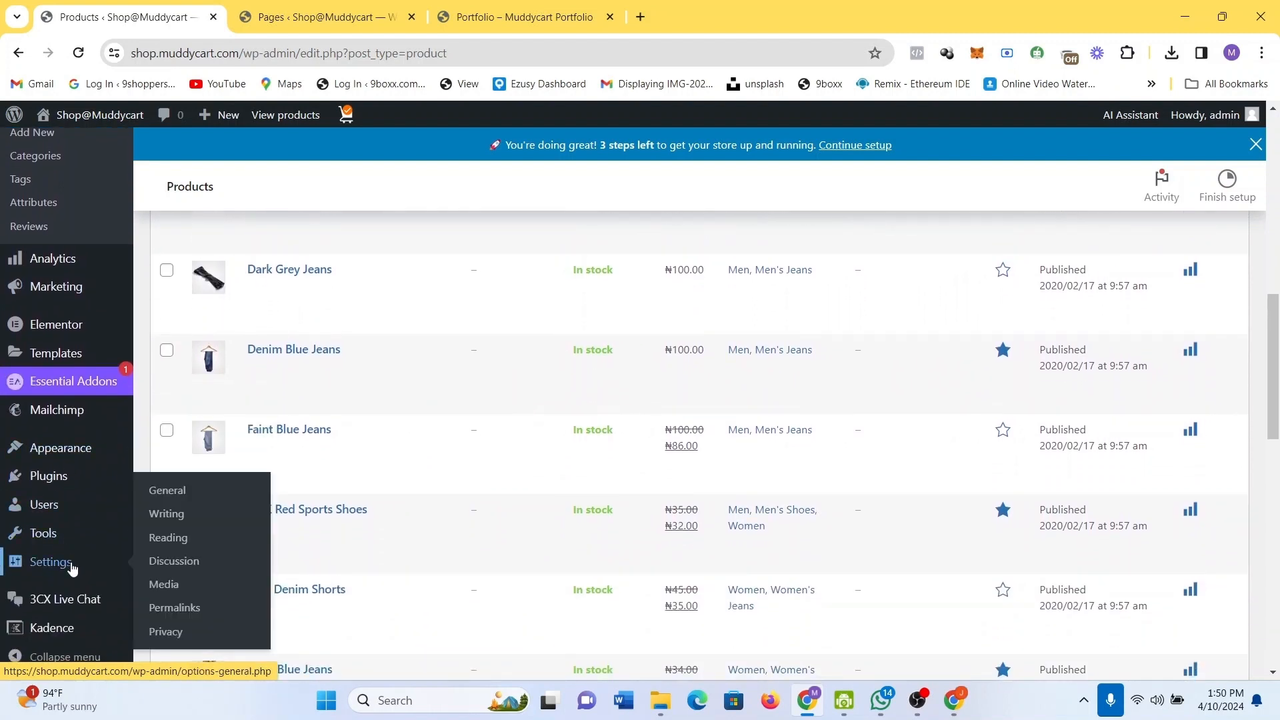
scroll(60, 621, down, 2)
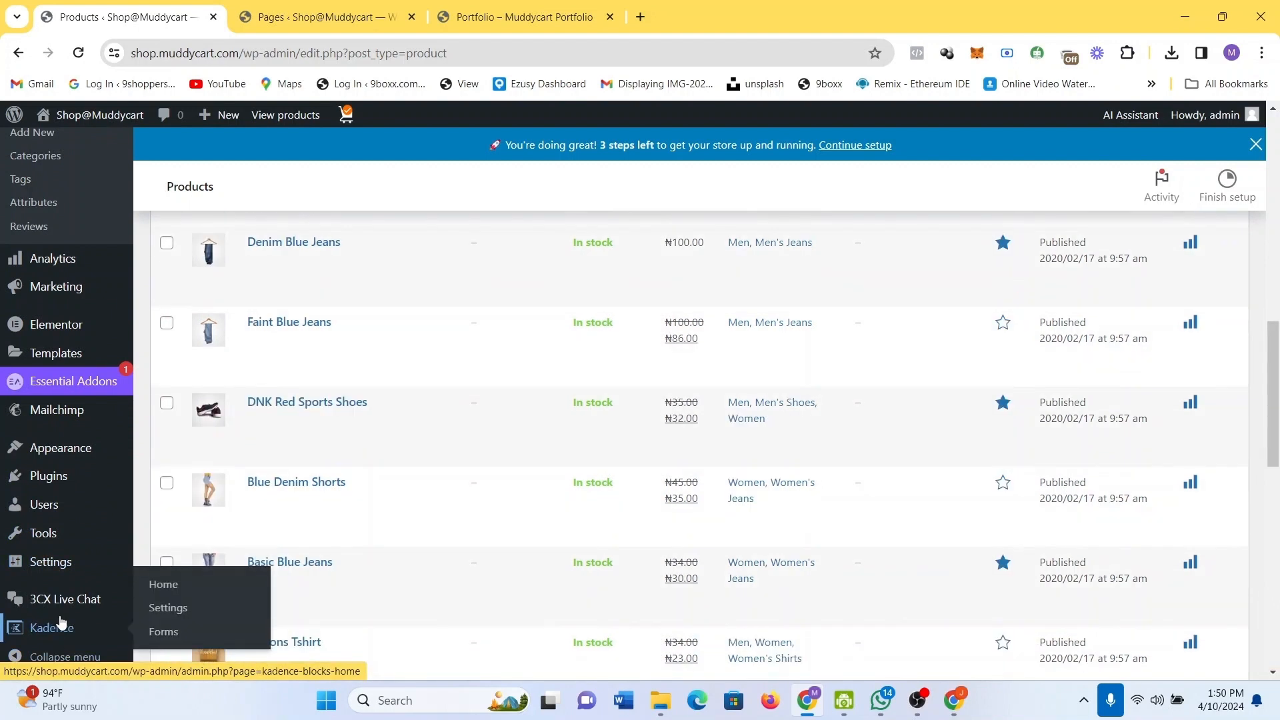
scroll(60, 621, down, 1)
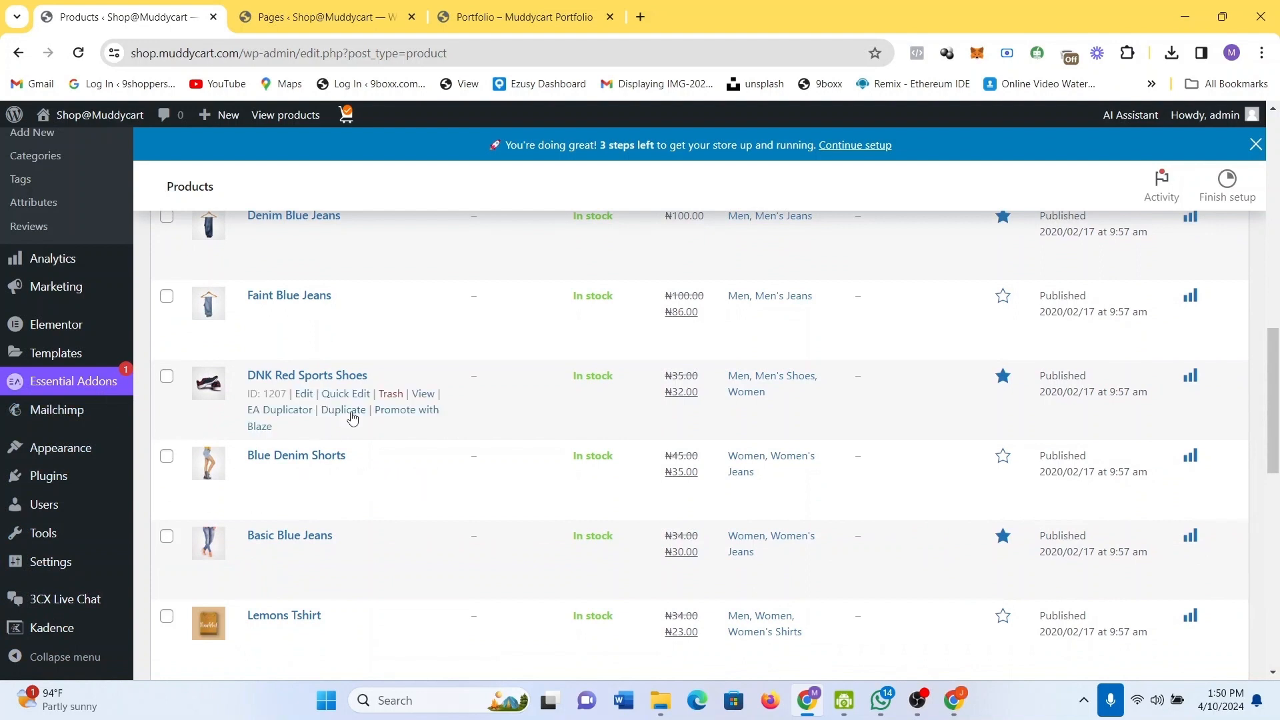
scroll(372, 368, down, 5)
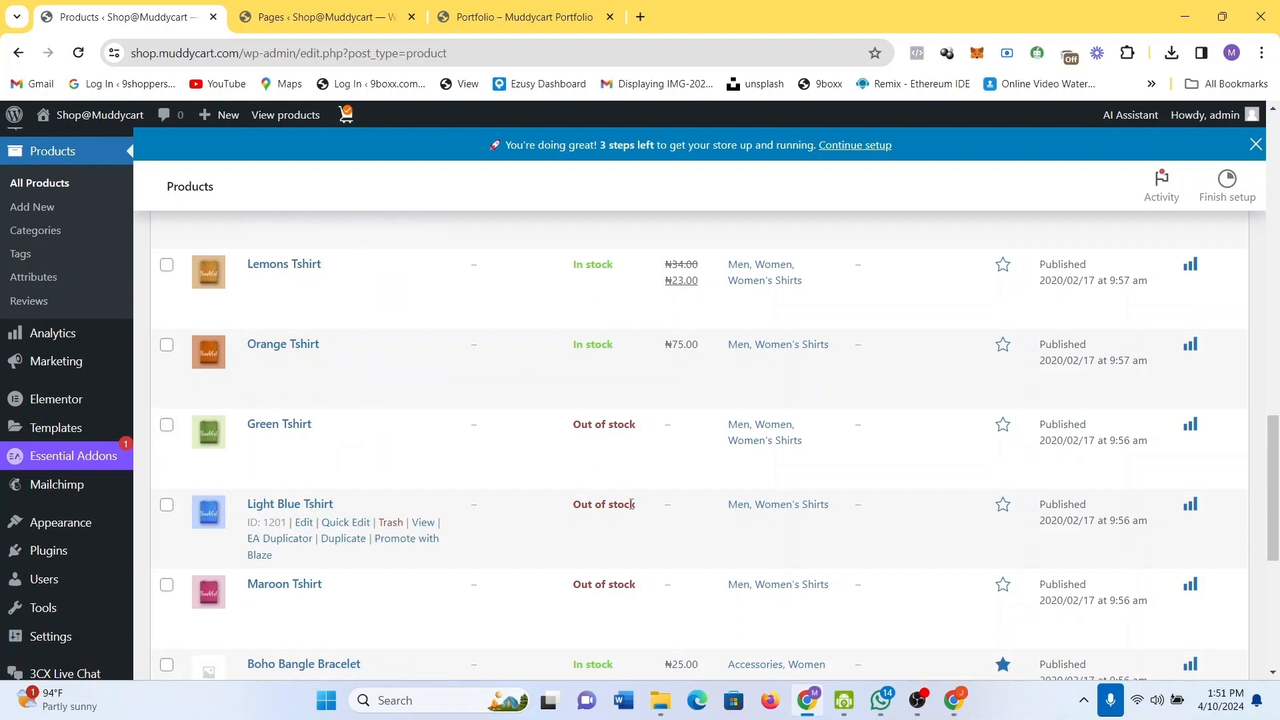
Bring the OBS screen recorder window forward from the taskbar.
mouse_move(932, 698)
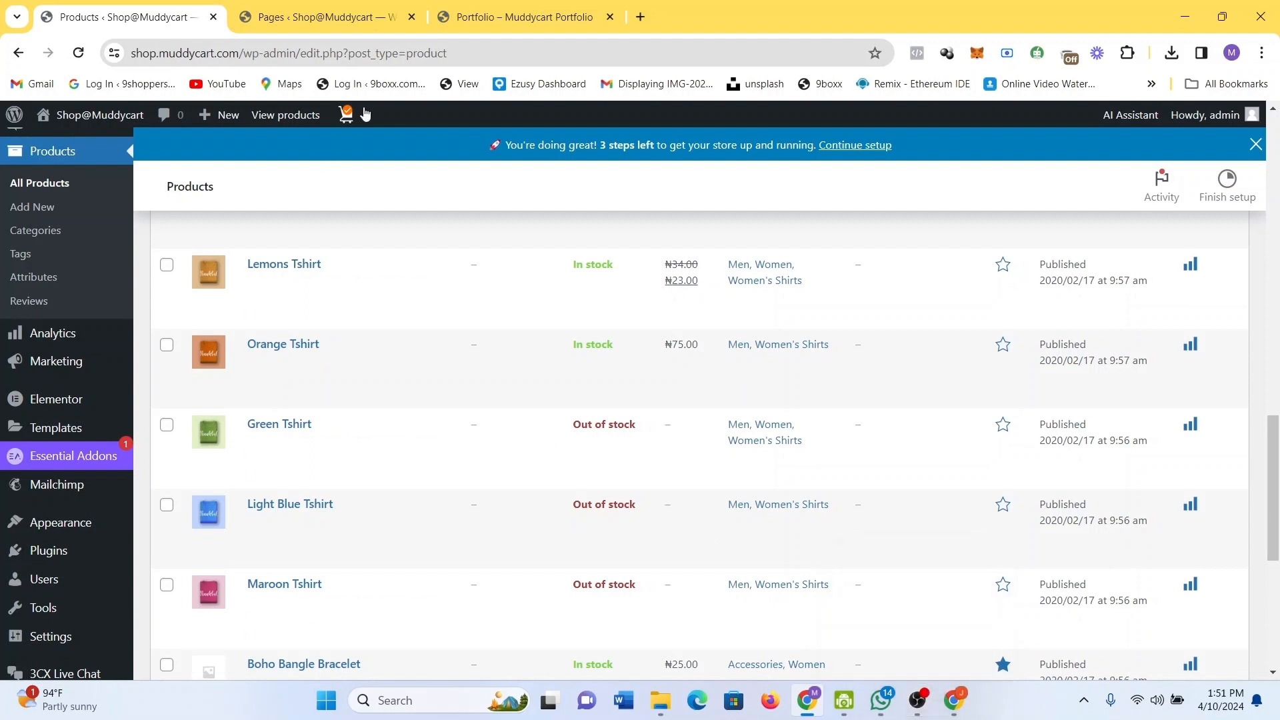
mouse_move(472, 26)
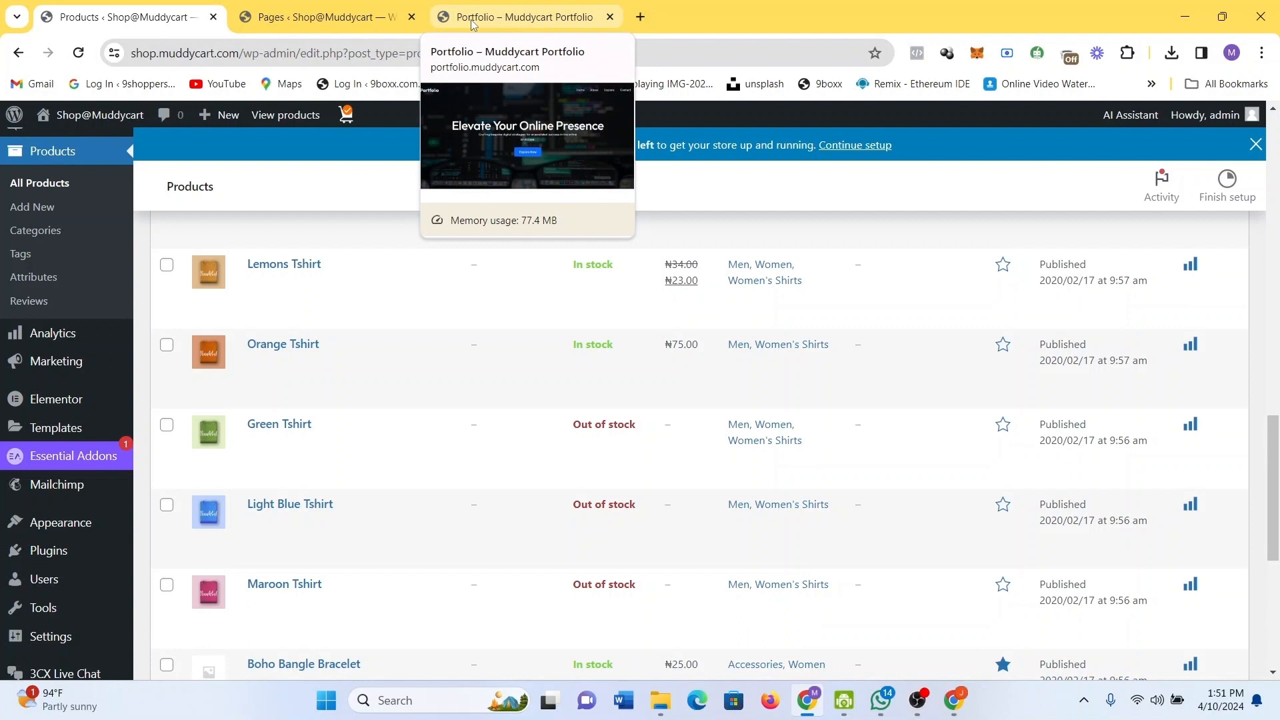
mouse_move(338, 343)
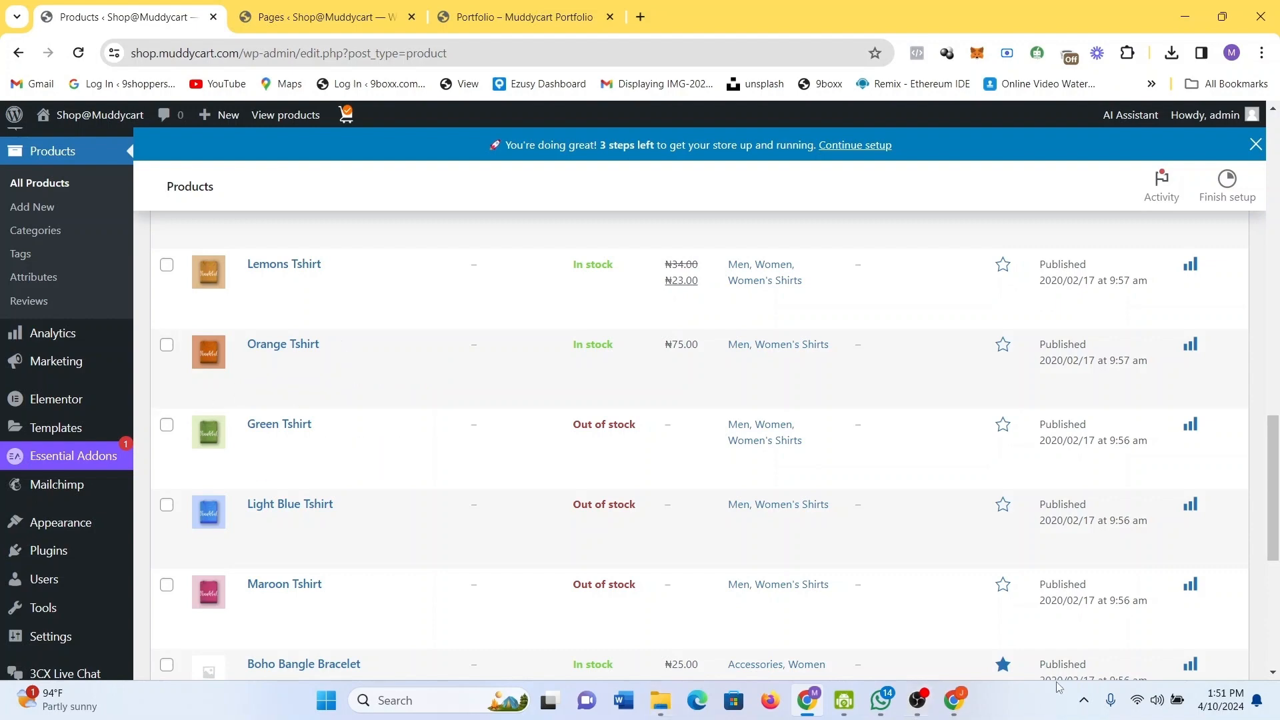
click(929, 713)
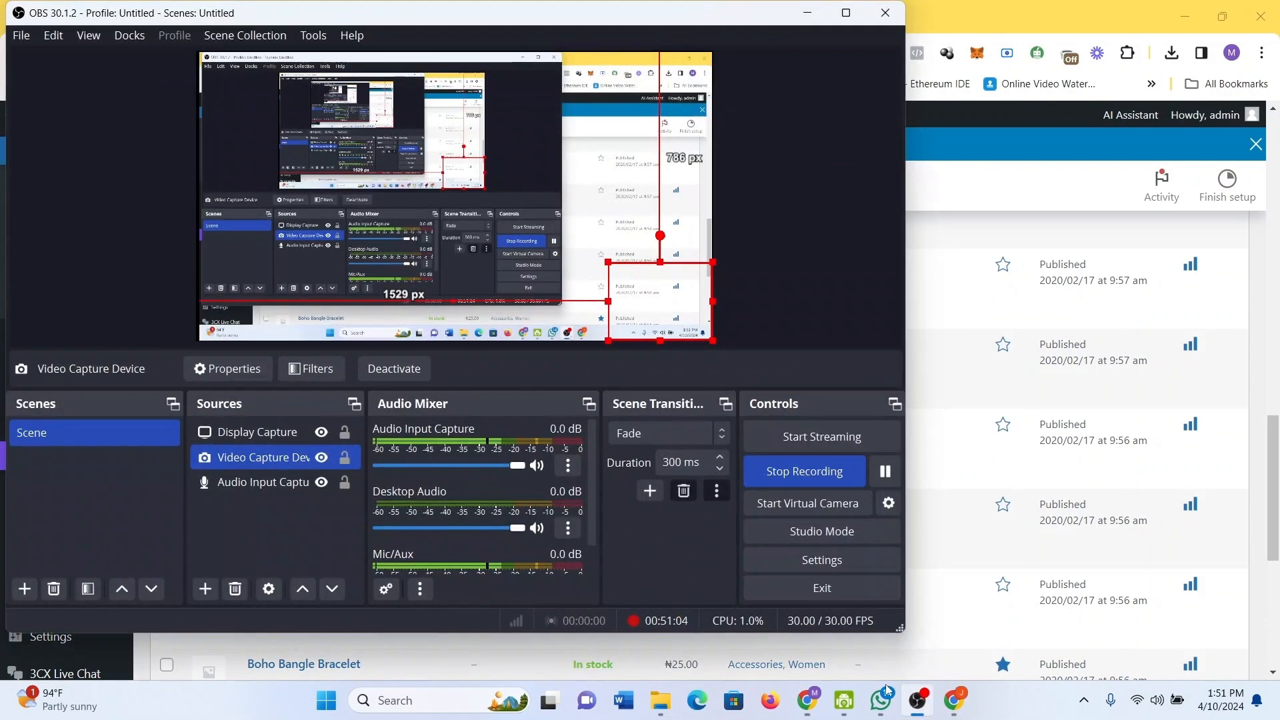